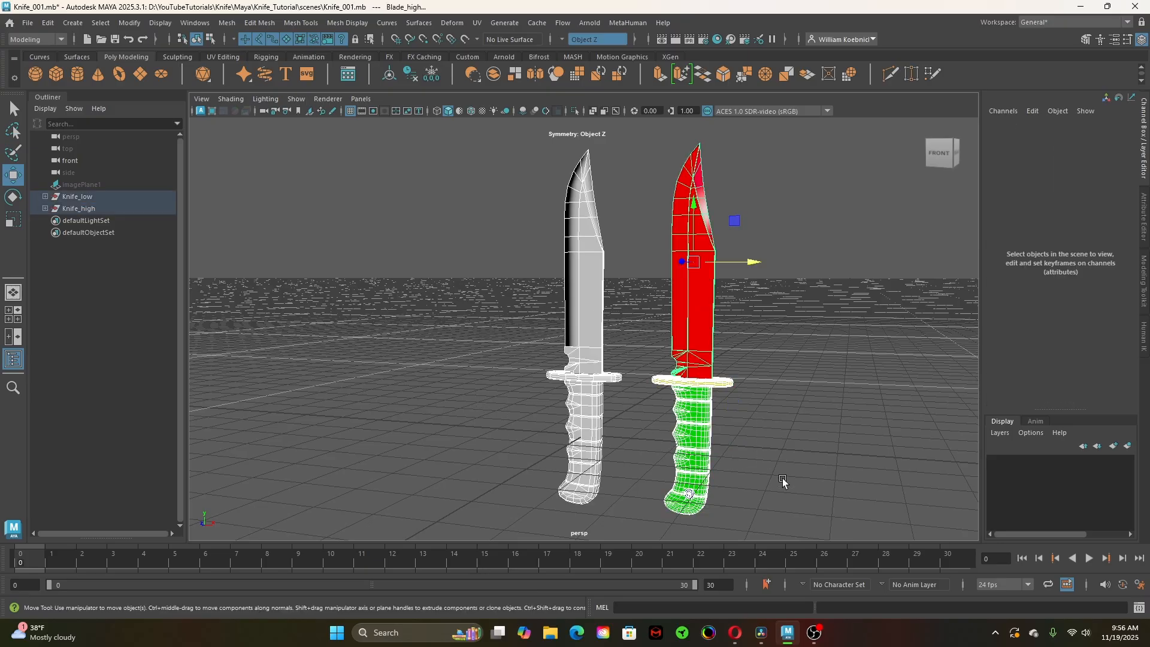
Clear the knife selection, activate the Select tool and turn symmetry off
key("f")
left_click(766, 439)
left_click_drag(764, 433, 799, 445, "alt")
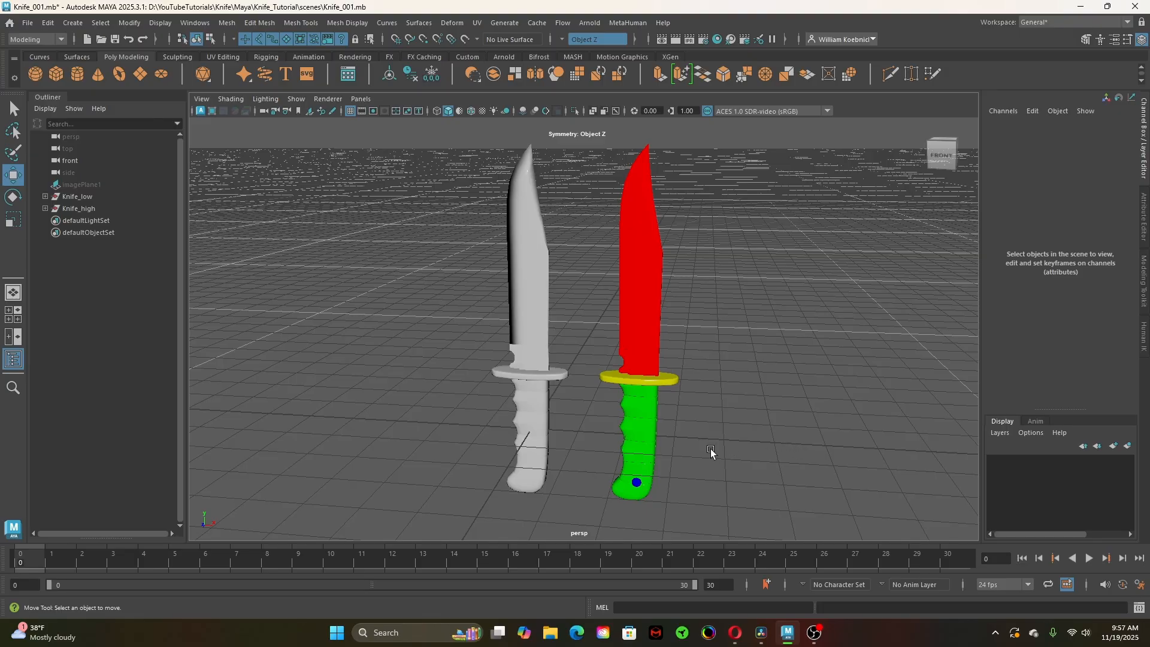
left_click_drag(589, 426, 525, 319, "alt")
key("q")
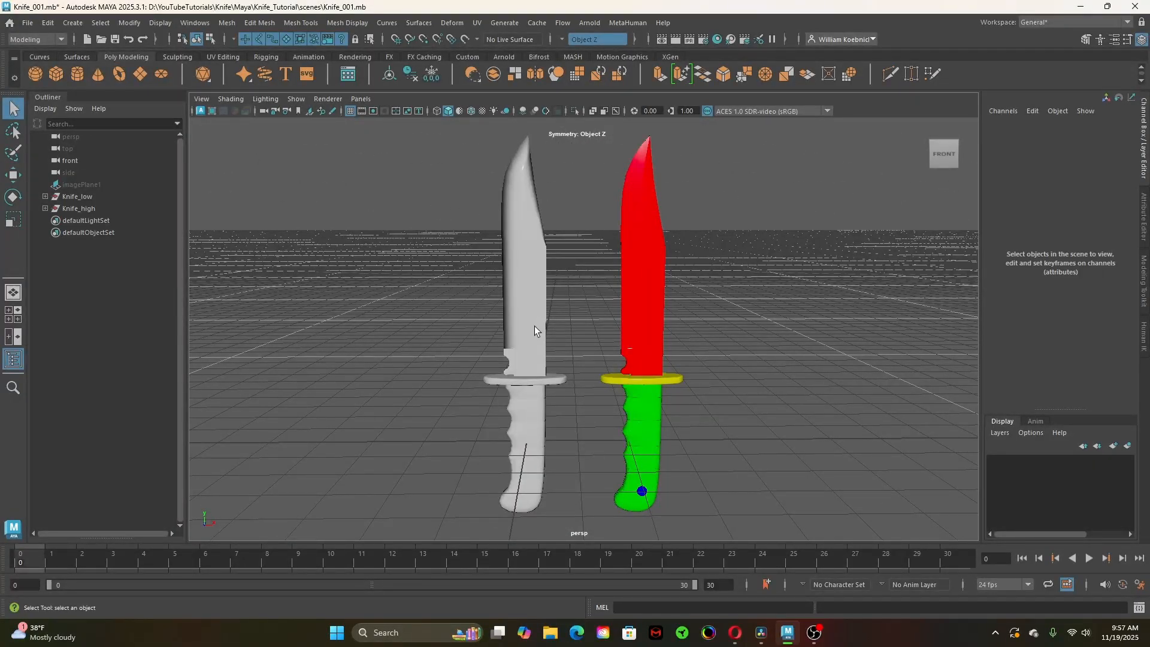
left_click(563, 37)
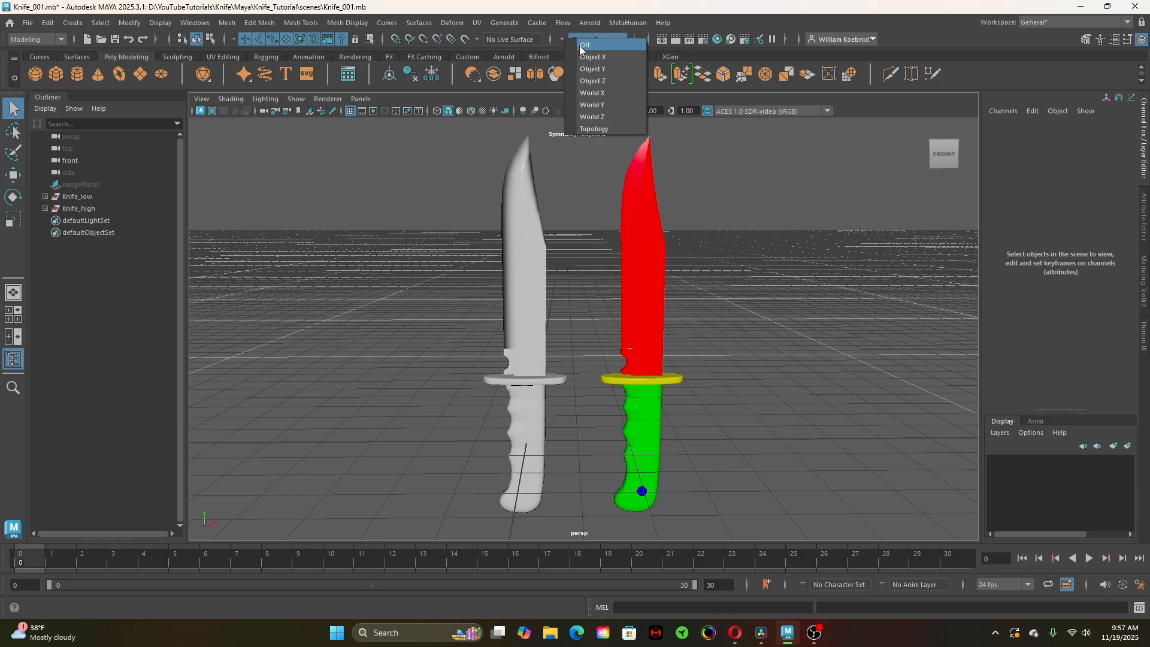
left_click(580, 45)
Examine both knife models, selecting the coloured high-poly knife and the grey low-poly knife in turn, and clear the selection
left_click_drag(516, 282, 767, 471, "alt")
scroll(755, 446, "up", 4)
left_click(733, 414)
scroll(685, 441, "down", 1)
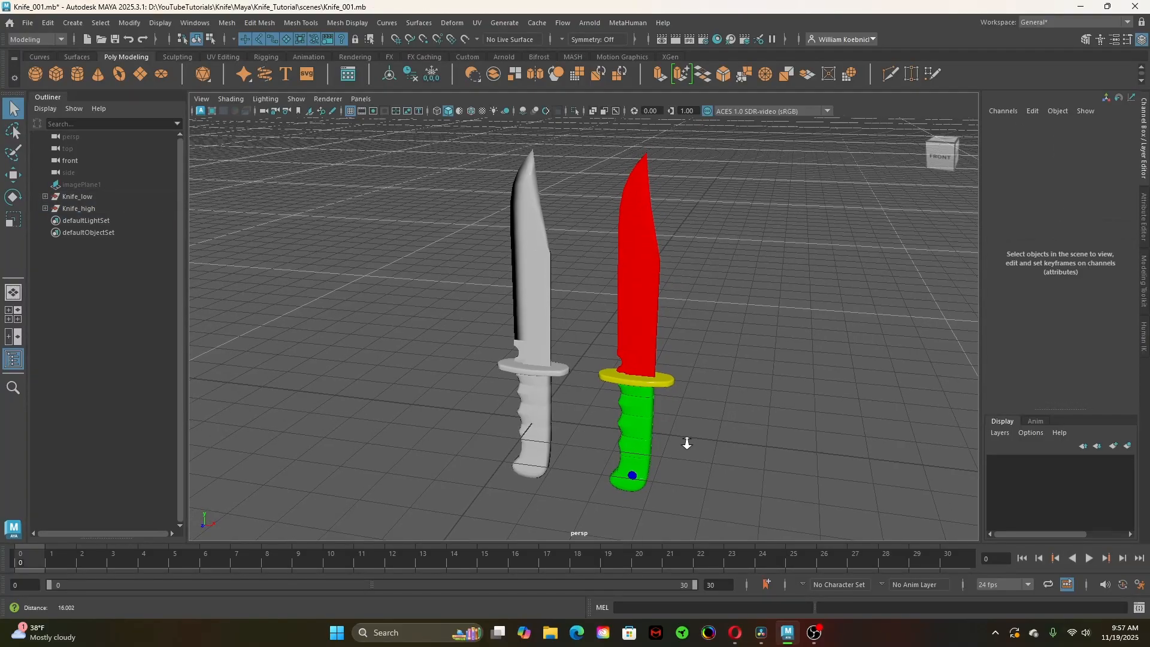
left_click_drag(698, 323, 649, 451)
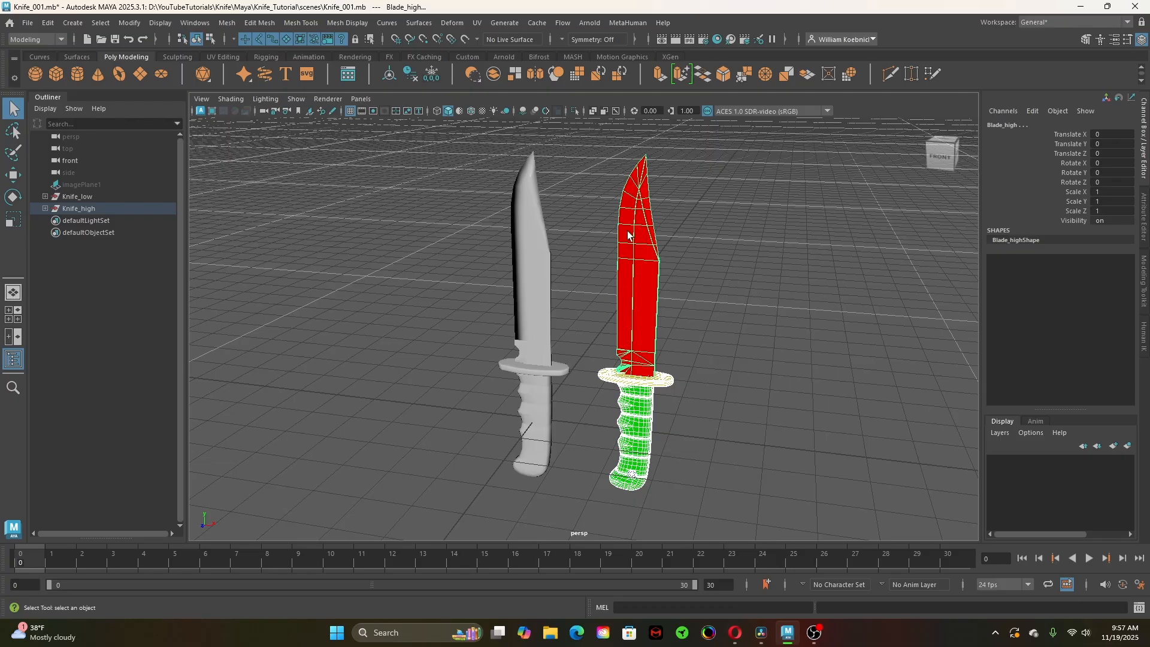
left_click(670, 459)
left_click_drag(688, 462, 681, 462, "alt")
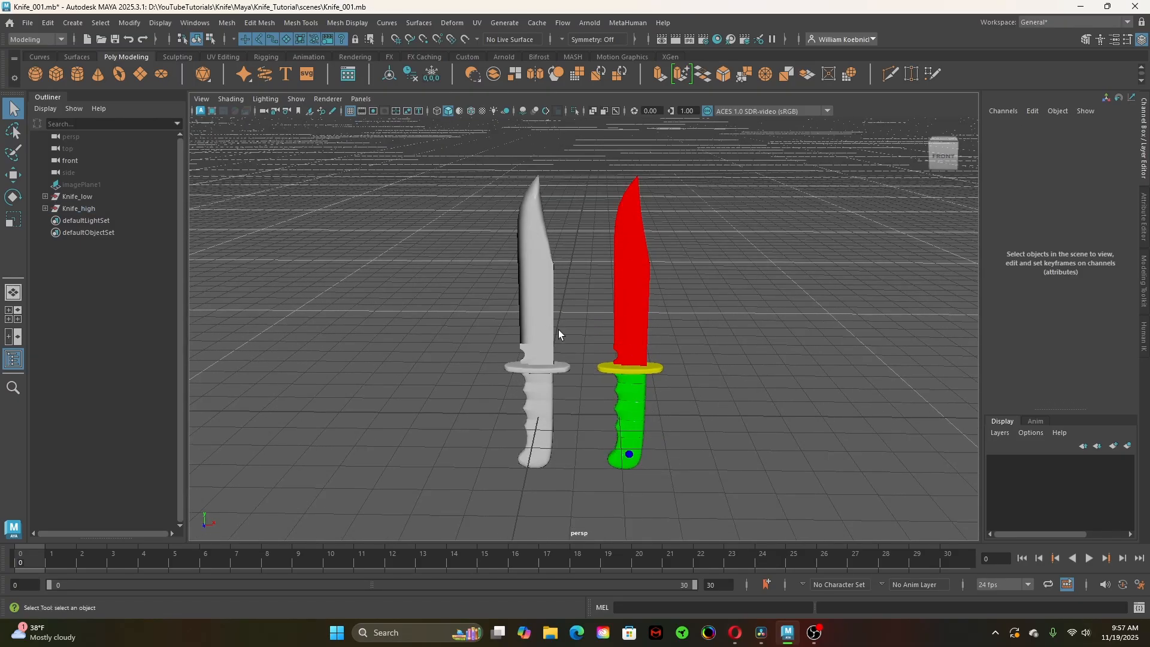
left_click_drag(574, 340, 403, 398)
right_click_drag(403, 397, 427, 372, "alt")
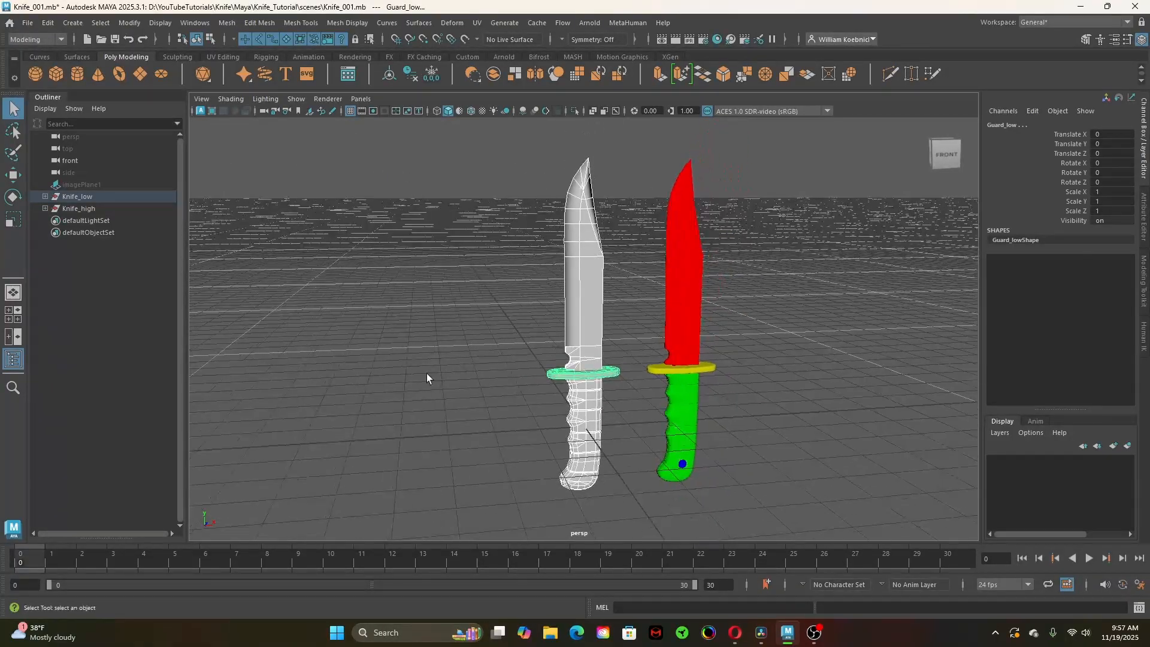
left_click(427, 372)
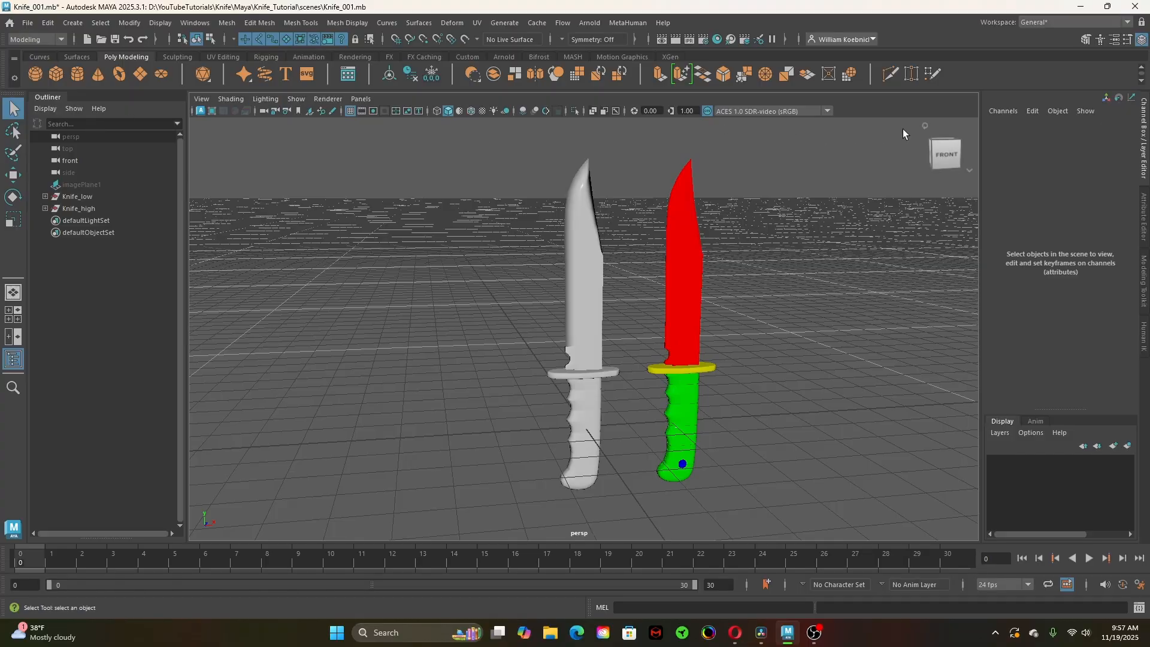
left_click(223, 58)
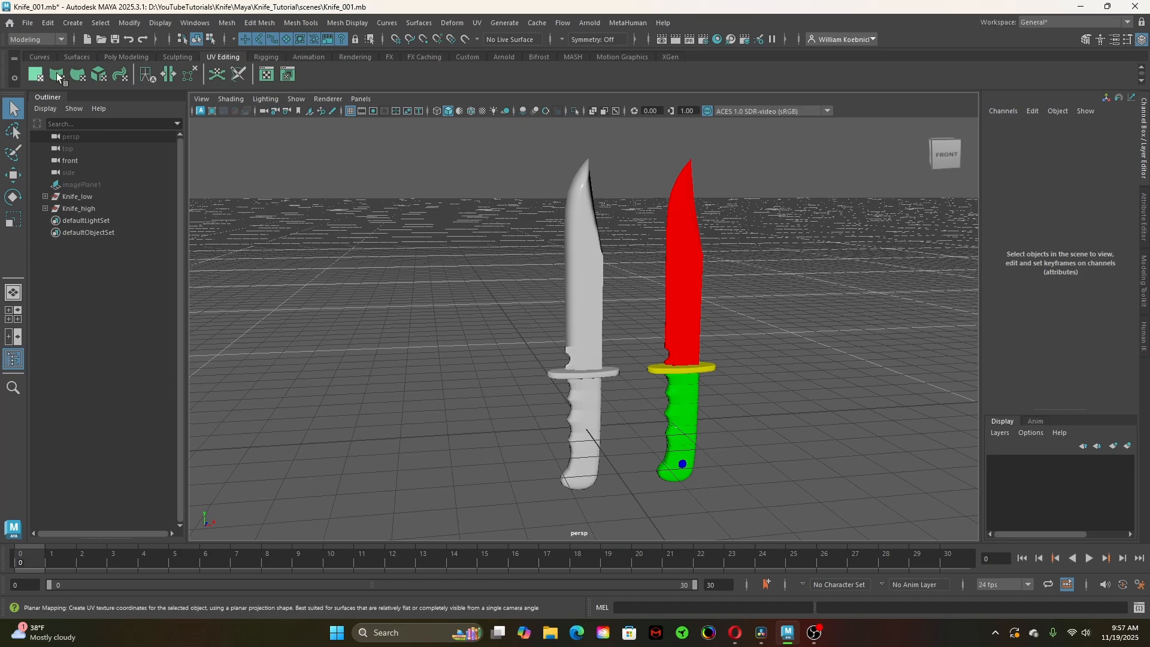
left_click(266, 75)
mouse_move(362, 86)
left_mouse_down()
mouse_move(396, 109)
mouse_move(340, 114)
mouse_move(354, 91)
left_mouse_up()
left_click(943, 86)
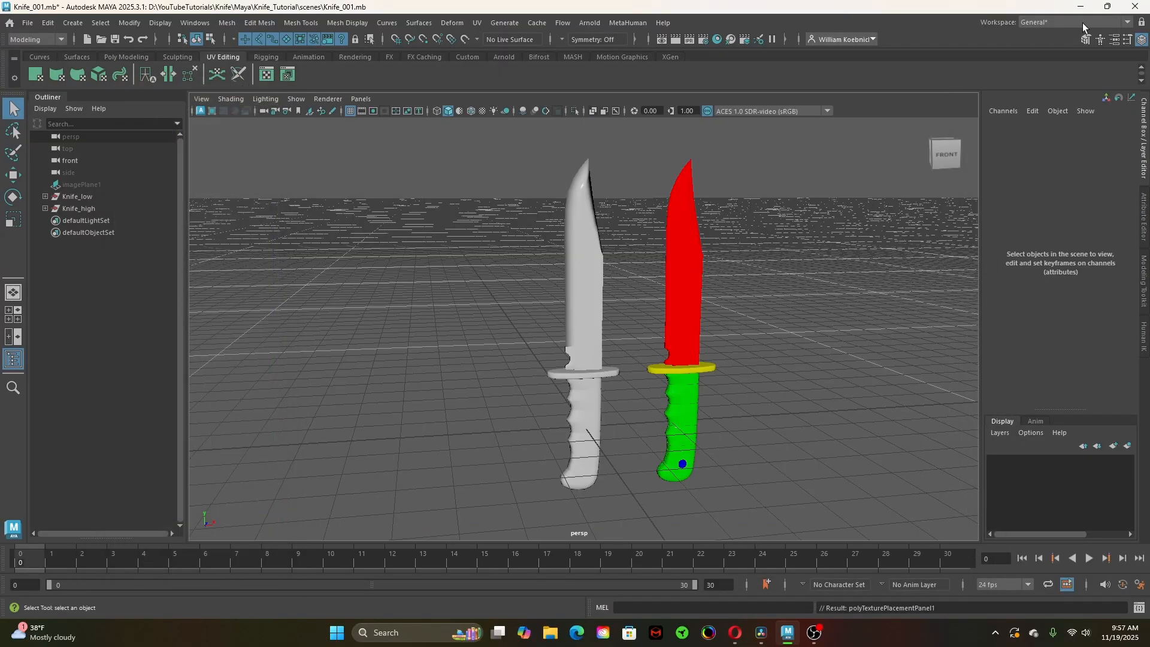
Switch to the UV Editing workspace and widen the perspective viewport slightly
left_click(1129, 24)
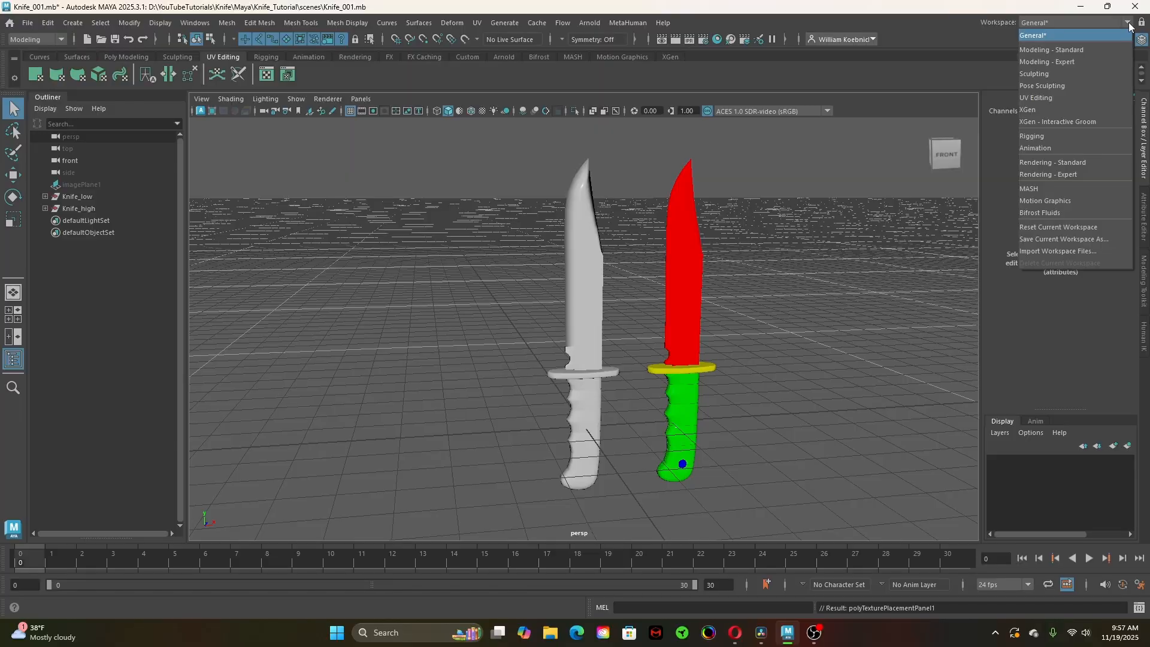
left_click(1058, 99)
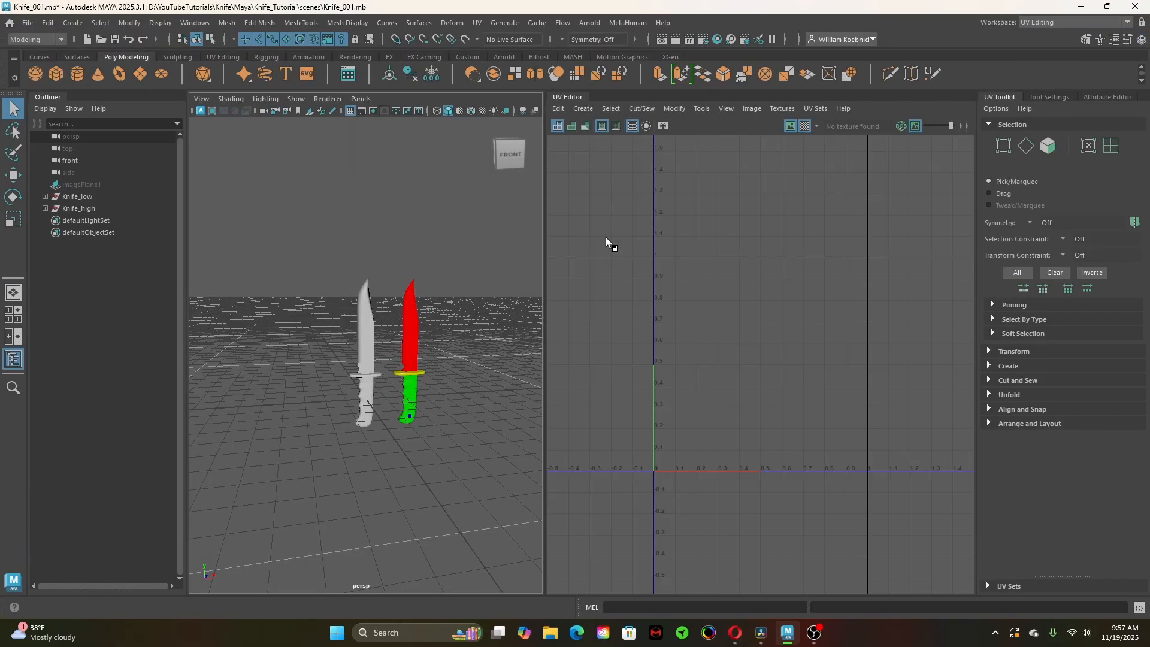
left_click_drag(546, 239, 560, 237)
Select the three low-poly knife parts to display their UVs
right_click_drag(488, 334, 510, 376, "alt")
left_click_drag(510, 376, 395, 446, "alt")
left_click_drag(306, 305, 405, 494)
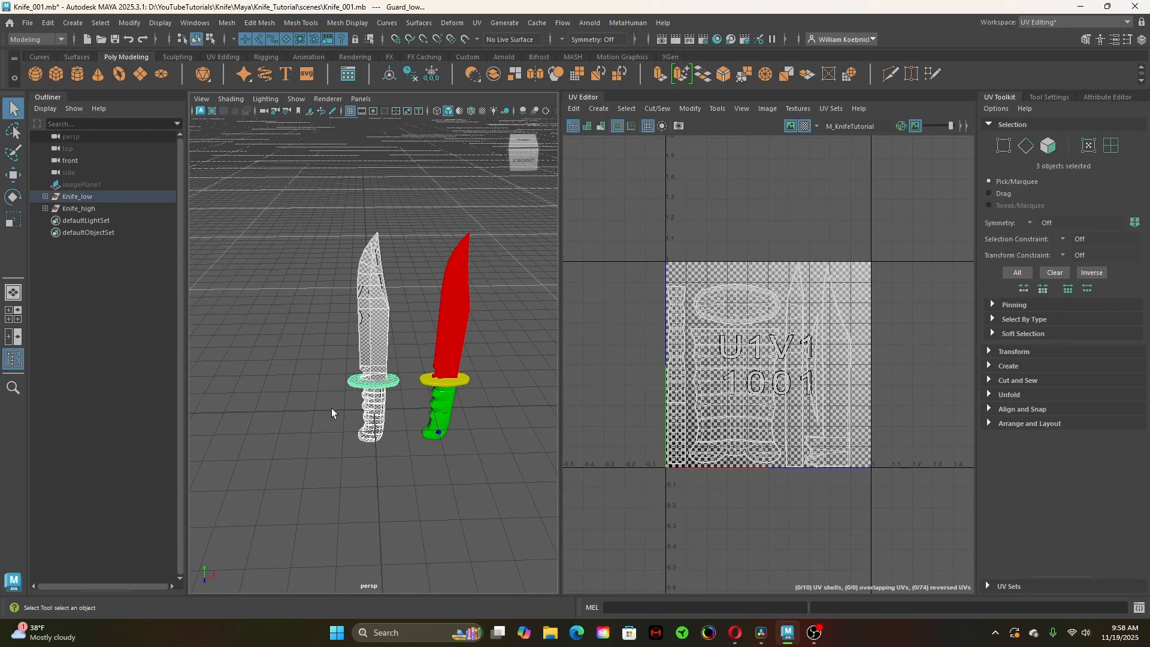
left_click_drag(404, 393, 473, 419, "alt")
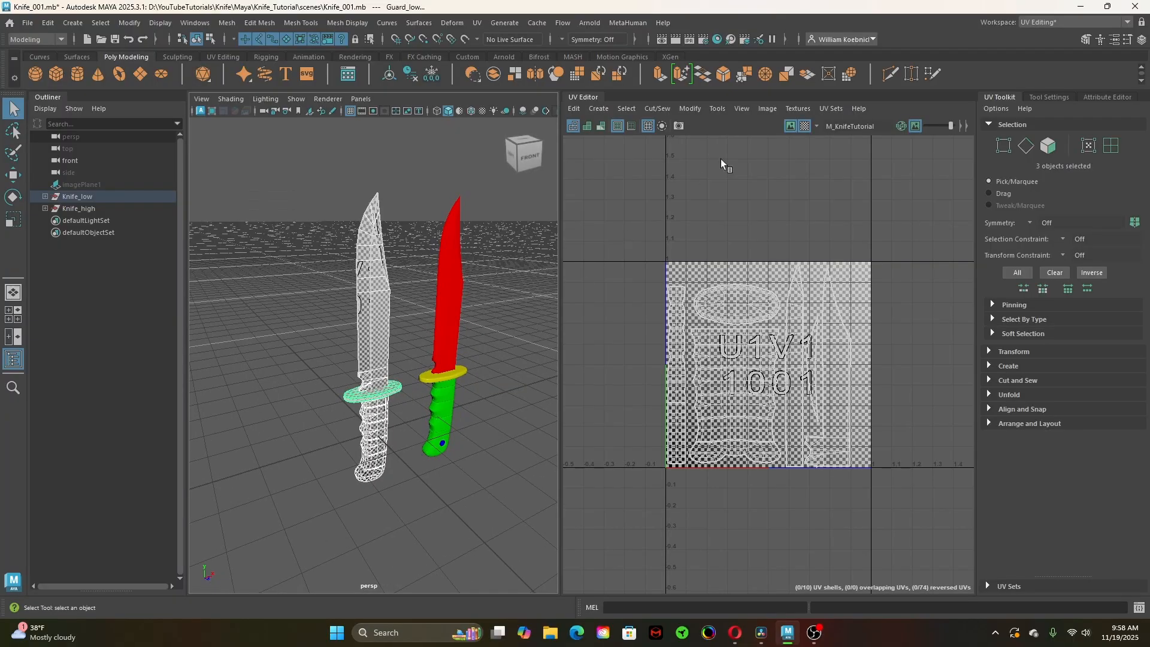
Try the UV Editor's checker map and image dimming toggles, restoring each one
left_click(803, 126)
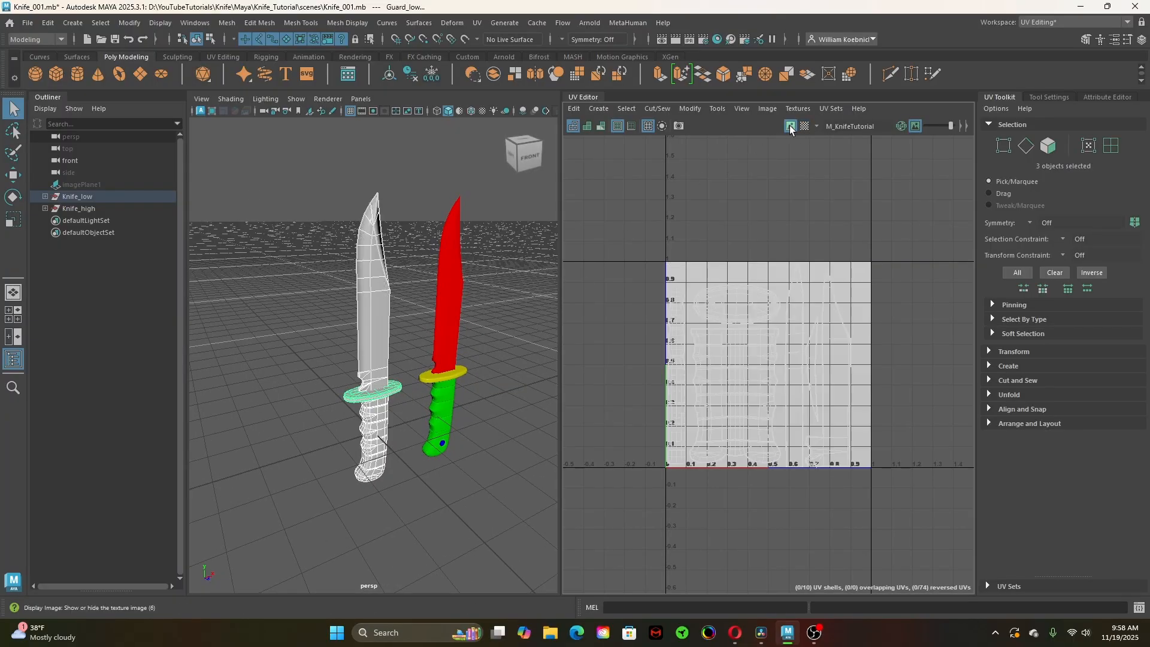
left_click(803, 126)
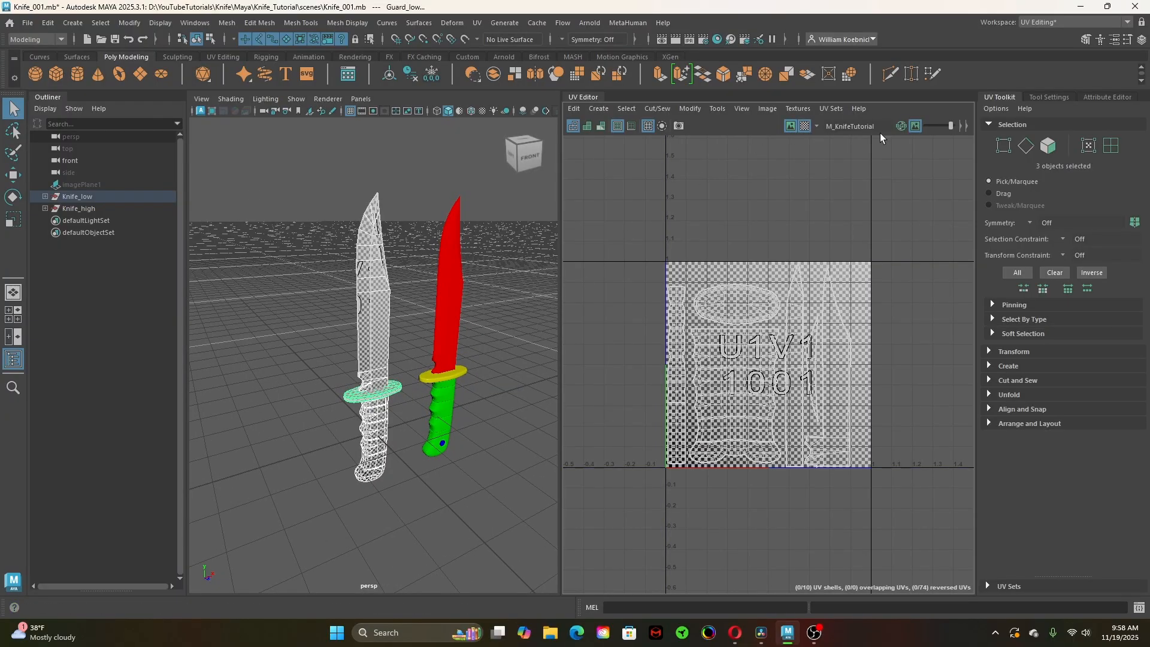
left_click(915, 126)
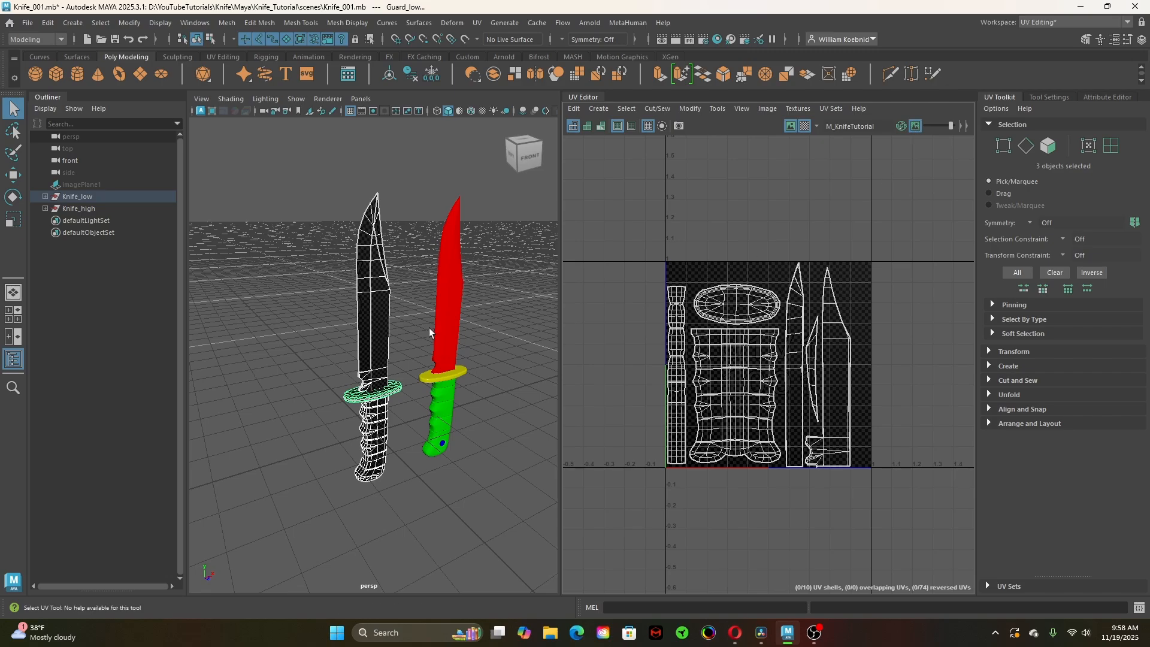
left_click(916, 125)
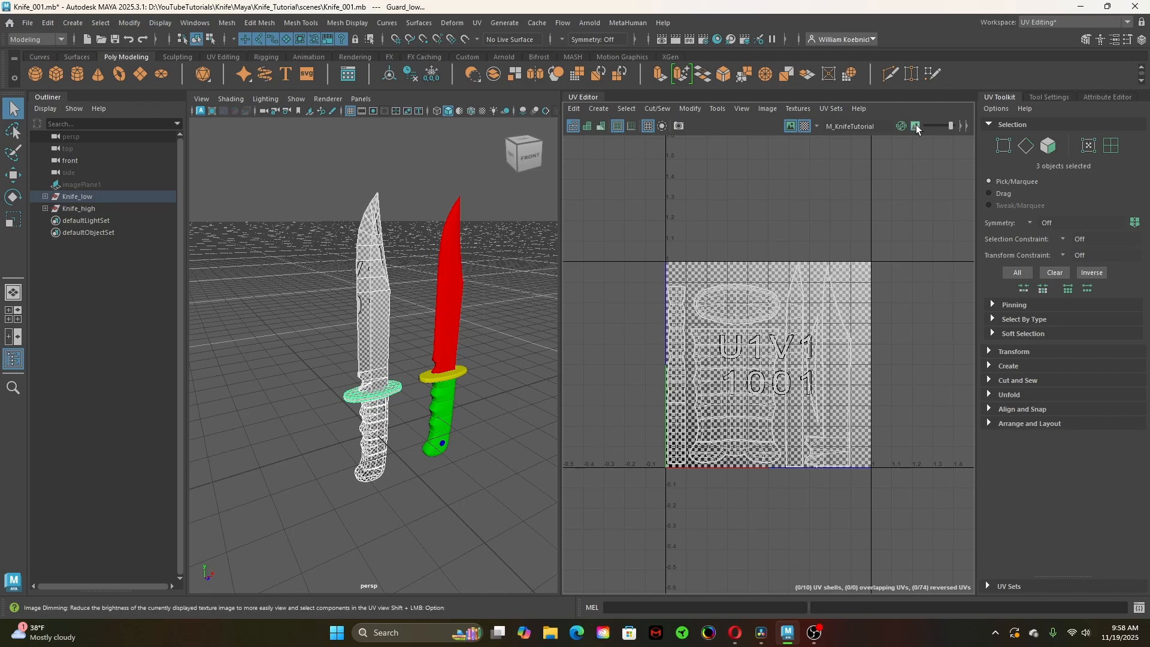
Enlarge the UV Editor pane and frame the 0 to 1 UV tile in it
left_click_drag(560, 190, 536, 192)
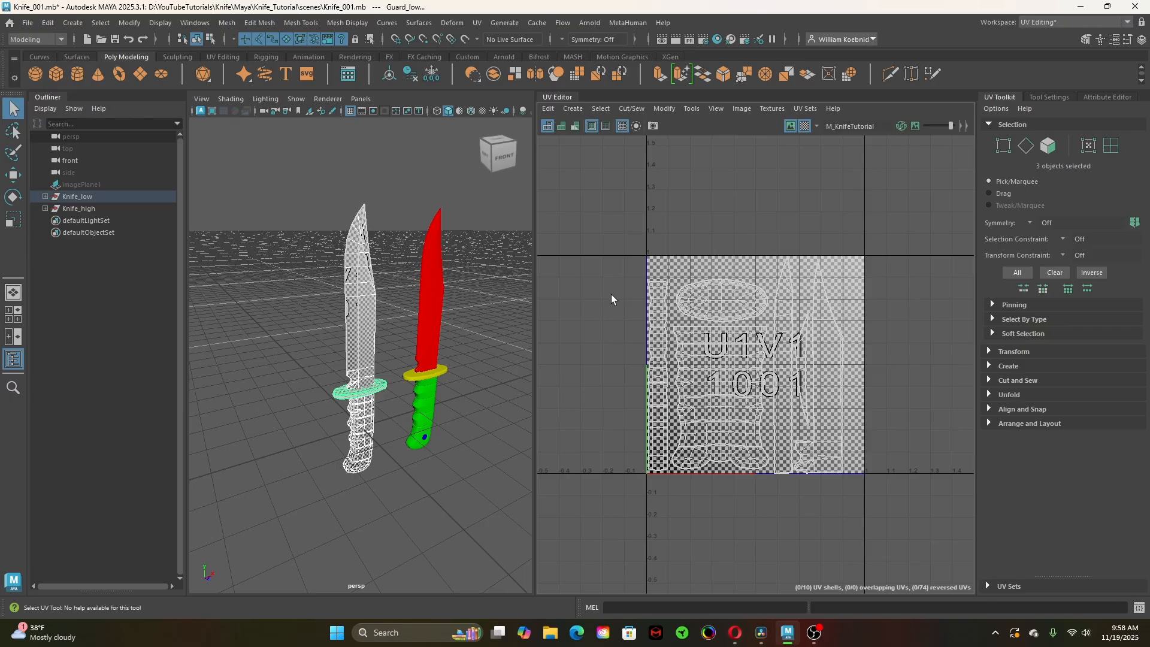
right_click_drag(619, 299, 725, 336, "alt")
middle_click_drag(829, 370, 773, 326, "alt")
right_click_drag(683, 355, 797, 354, "alt")
middle_click_drag(797, 353, 797, 379, "alt")
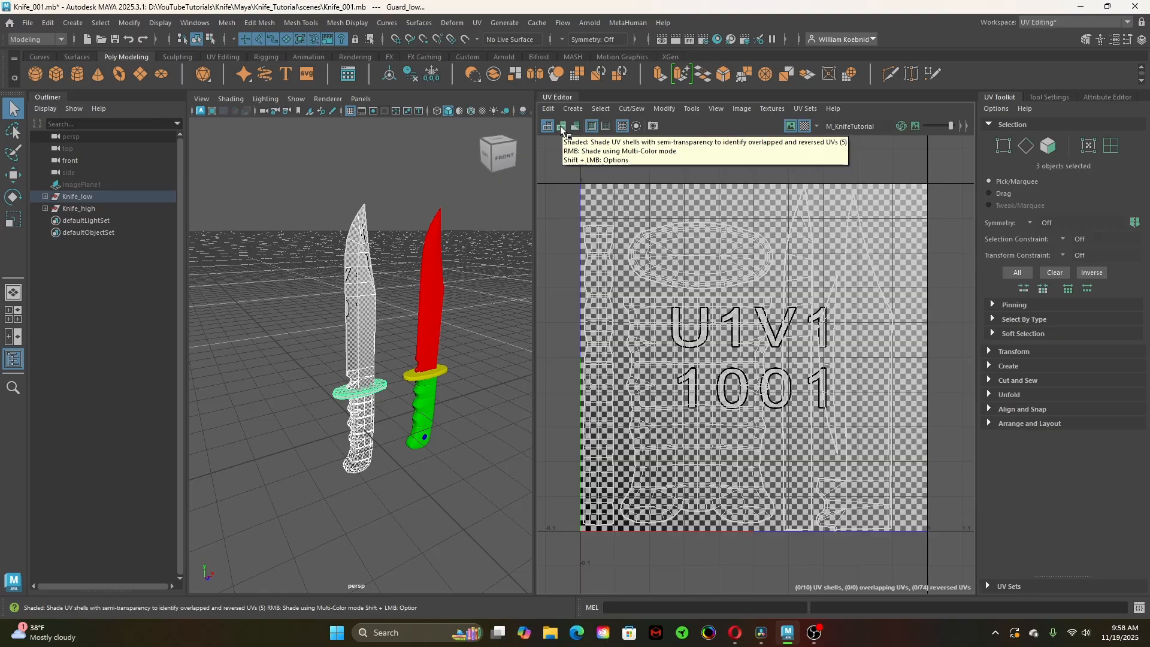
Select the three high-poly knife parts and dim the checker image so their UVs stand out
left_click(478, 314)
left_click_drag(311, 366, 392, 432)
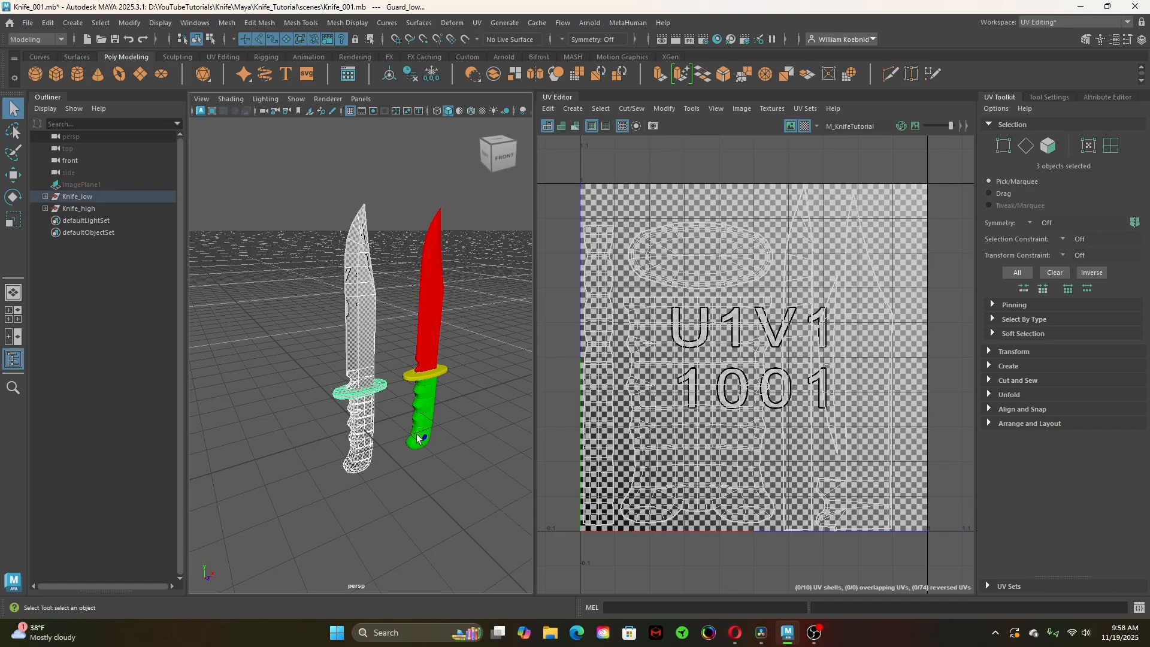
left_click(418, 448)
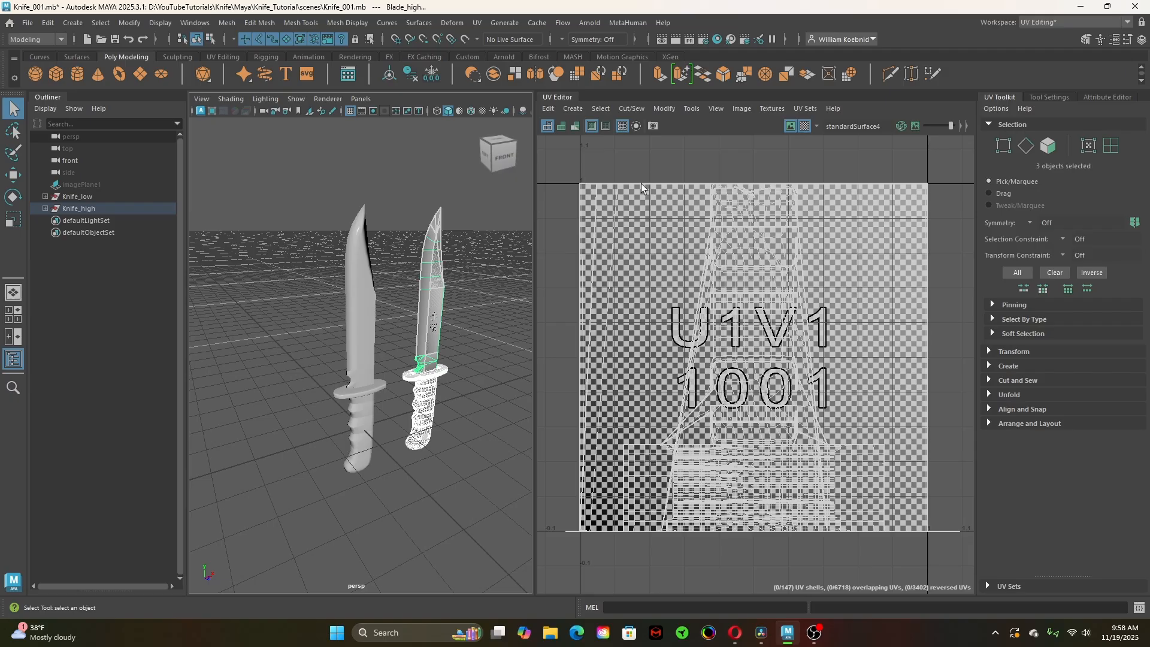
left_click(914, 125)
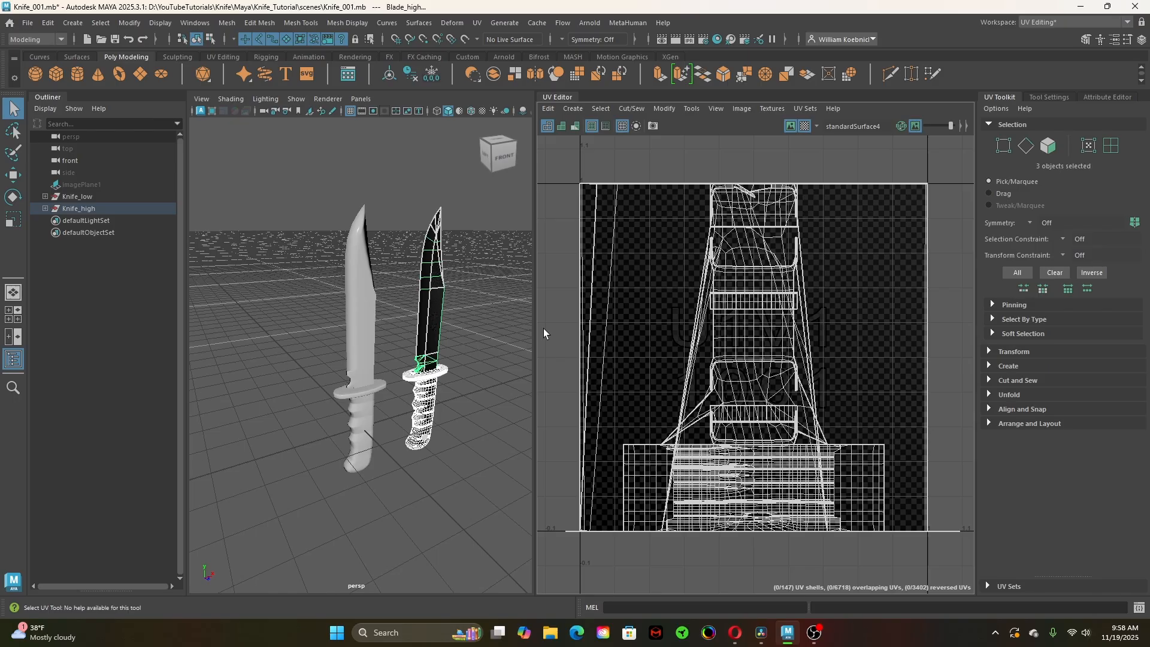
Select the three low-poly knife parts and examine their UV layout alongside the model
left_click(372, 472)
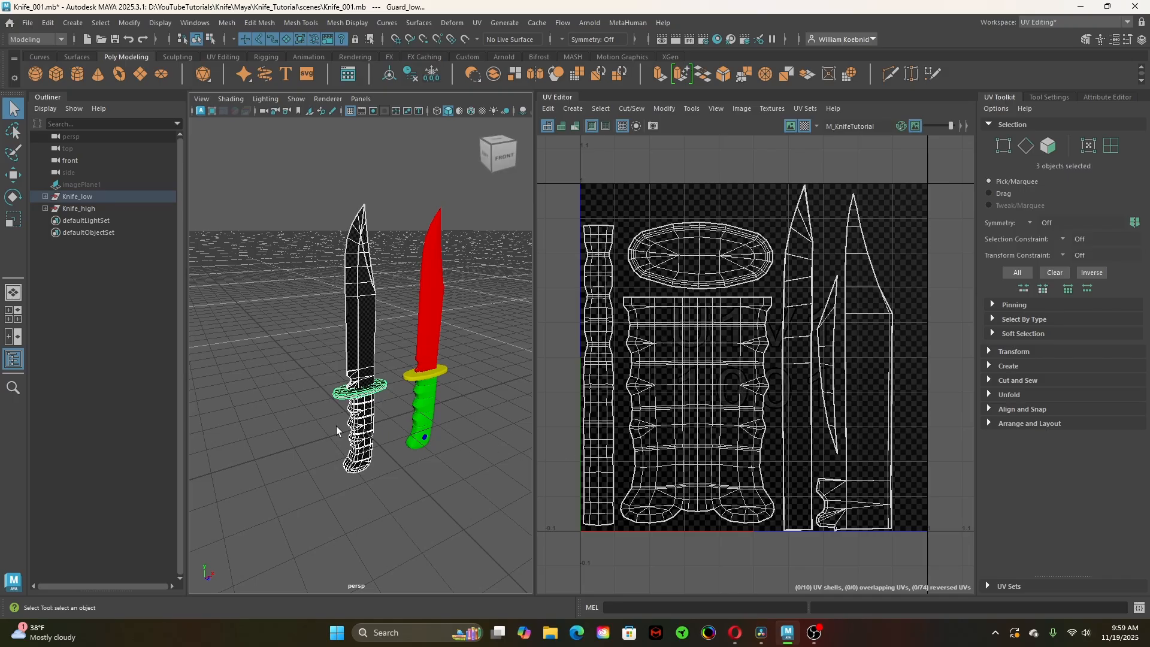
scroll(305, 411, "up", 5)
scroll(428, 476, "down", 1)
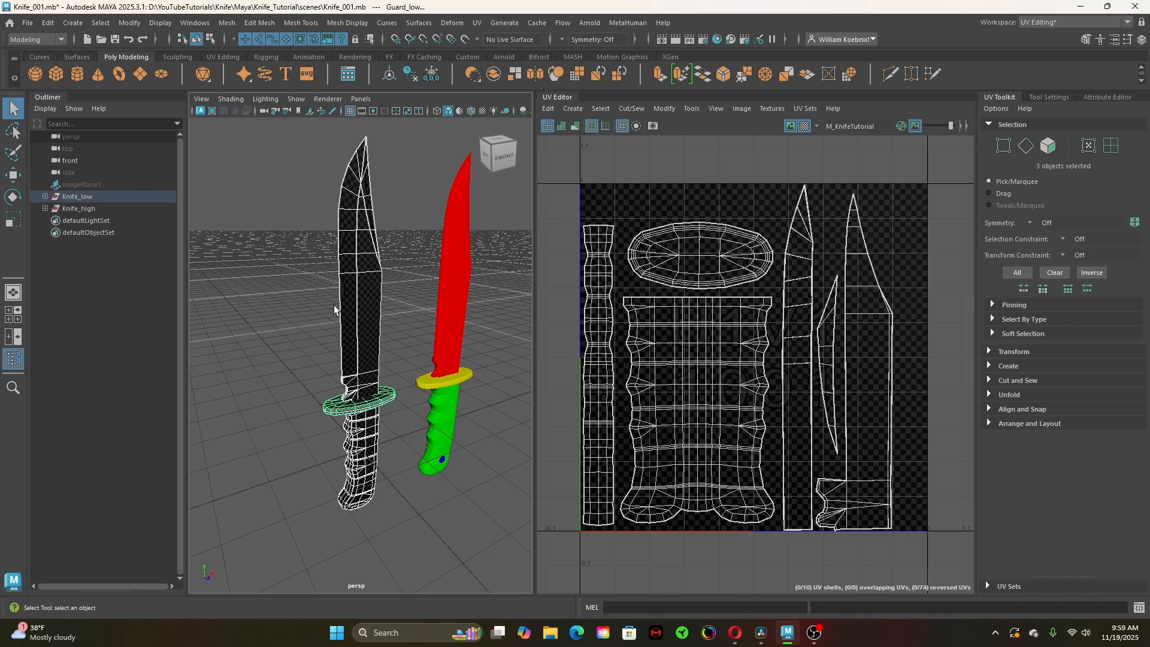
right_click_drag(387, 327, 358, 326, "alt")
left_click_drag(358, 326, 392, 322, "alt")
right_click_drag(393, 322, 345, 409, "alt")
left_click_drag(411, 418, 390, 417, "alt")
right_click_drag(354, 415, 398, 427, "alt")
left_click_drag(398, 428, 333, 418, "alt")
Select the low-poly blade, guard and handle individually to view each part's UV shells
right_click_drag(363, 276, 443, 236)
left_click(378, 268)
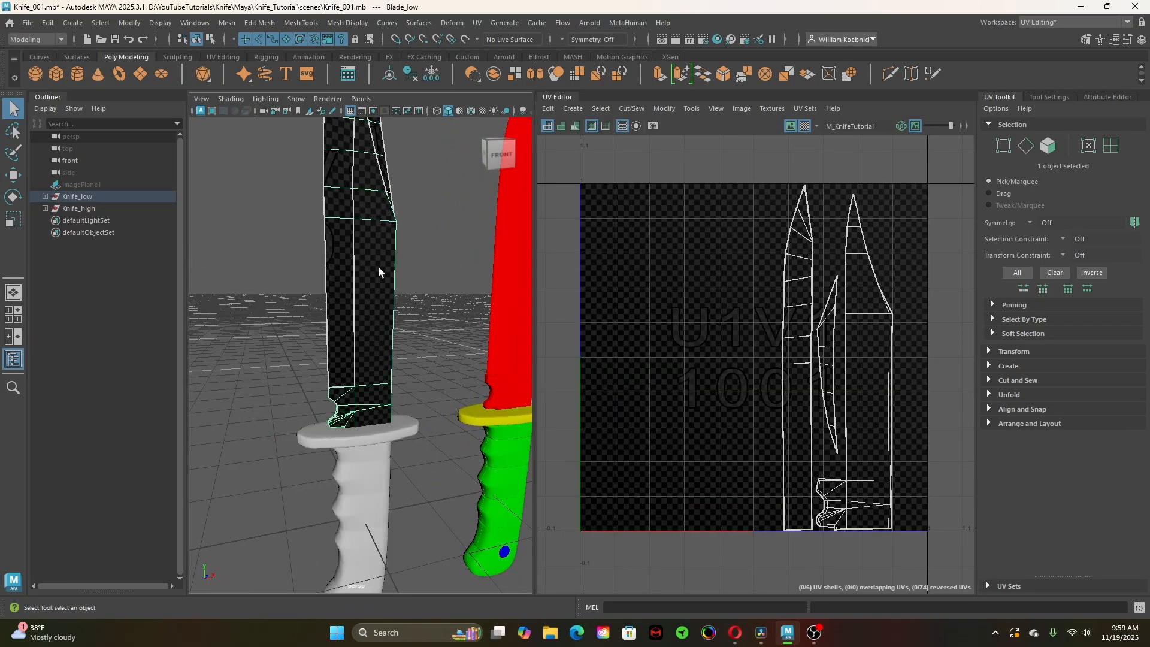
left_click(390, 427)
left_click(397, 465)
middle_click_drag(396, 465, 419, 484, "alt")
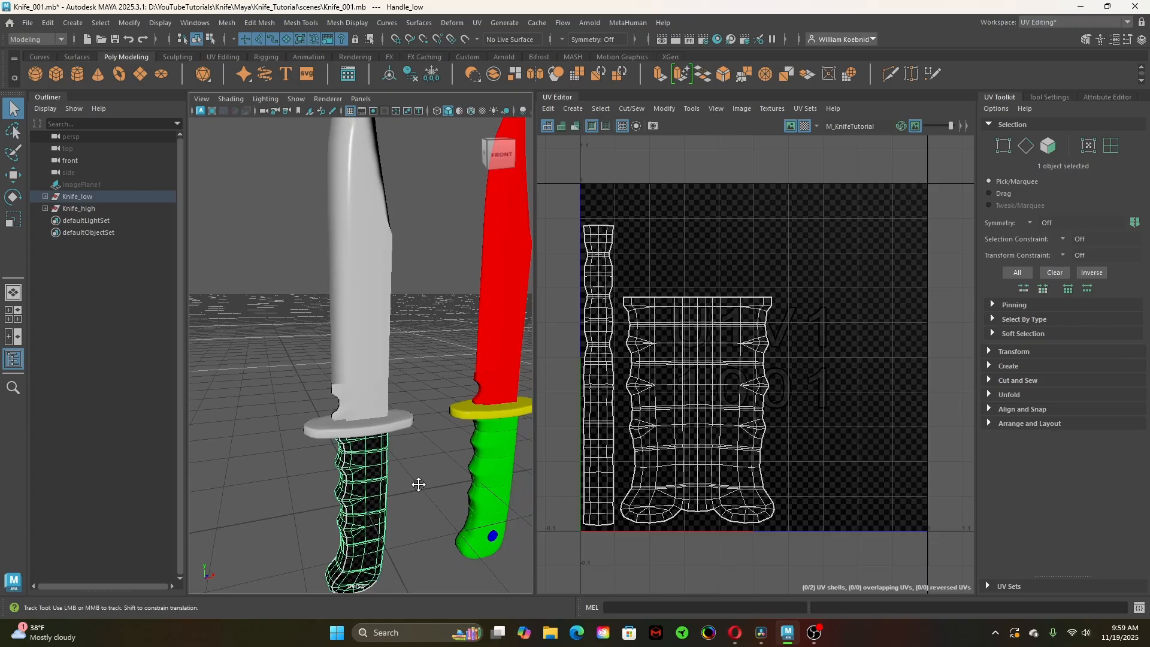
left_click_drag(419, 484, 401, 450, "alt")
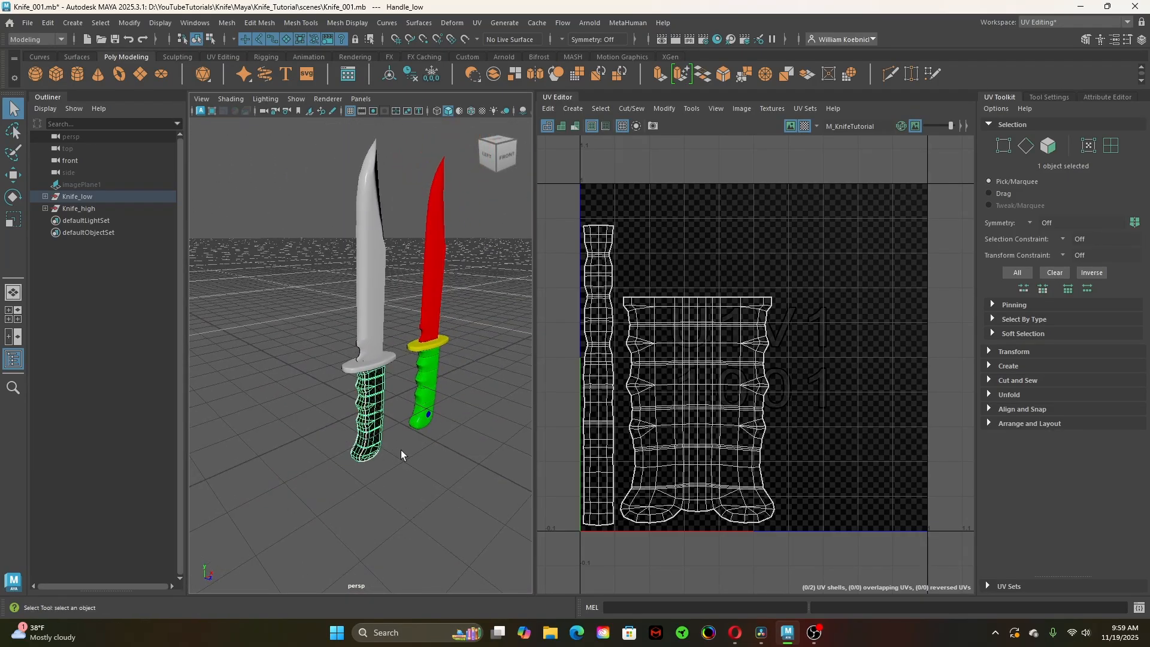
Alternate the selection among the low-poly guard, handle and blade to compare which UV shells belong to each
left_click(371, 359)
left_click(371, 368)
left_click(374, 389)
left_click(376, 362)
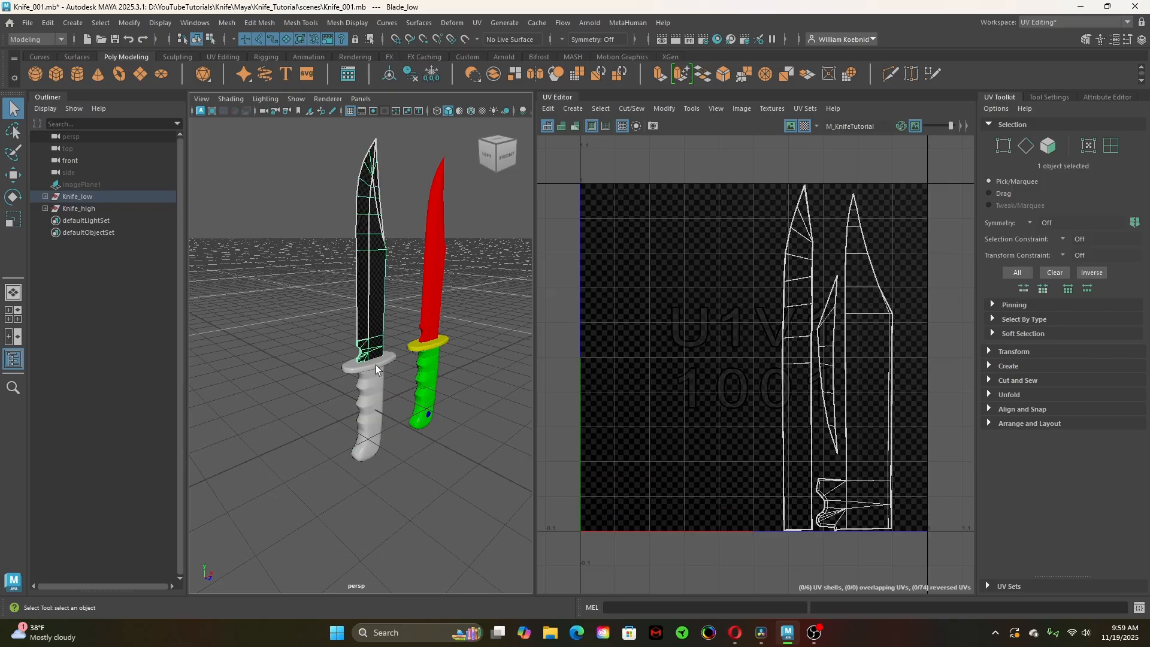
left_click(374, 366)
left_click(375, 388)
left_click(372, 363)
left_click(373, 367)
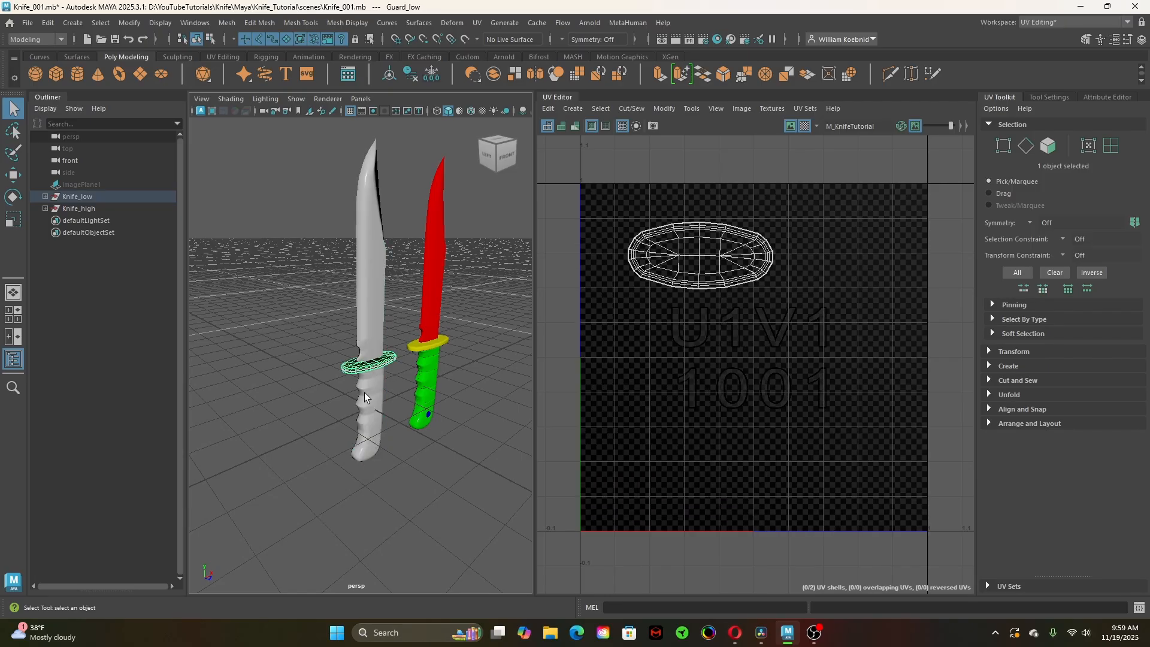
left_click(364, 393)
left_click(372, 368)
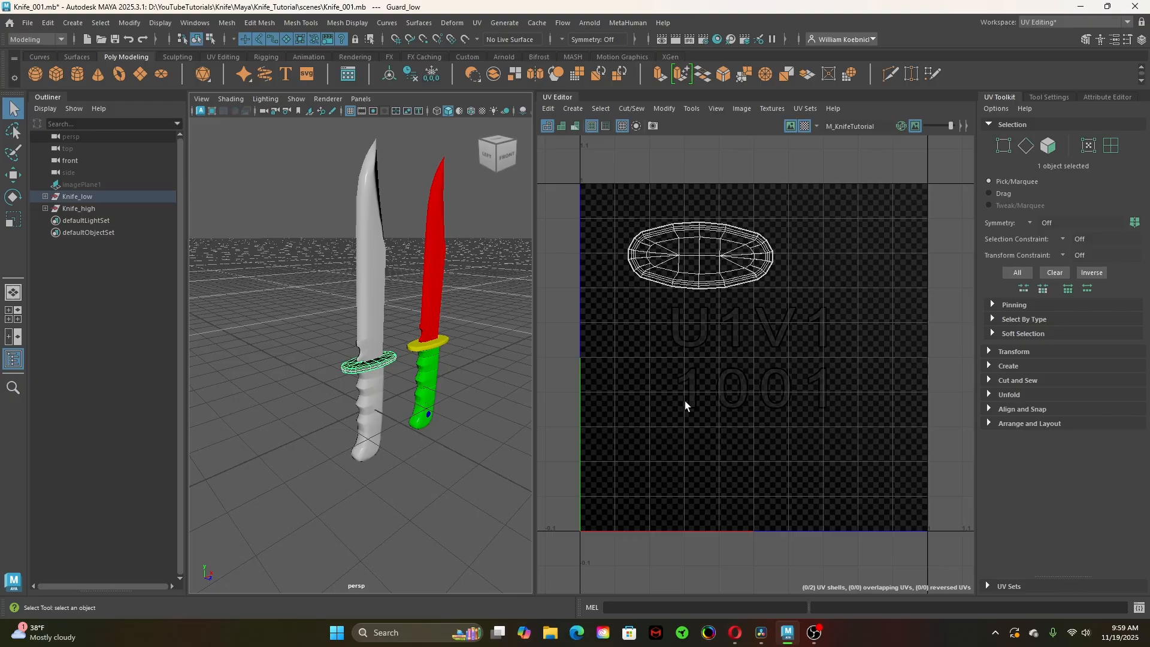
left_click(372, 379)
left_click(379, 333)
left_click(371, 364)
Select the low-poly handle and examine its UV seams up close against its shells
left_click(378, 387)
right_click_drag(378, 388, 457, 469, "alt")
left_click_drag(456, 470, 439, 393, "alt")
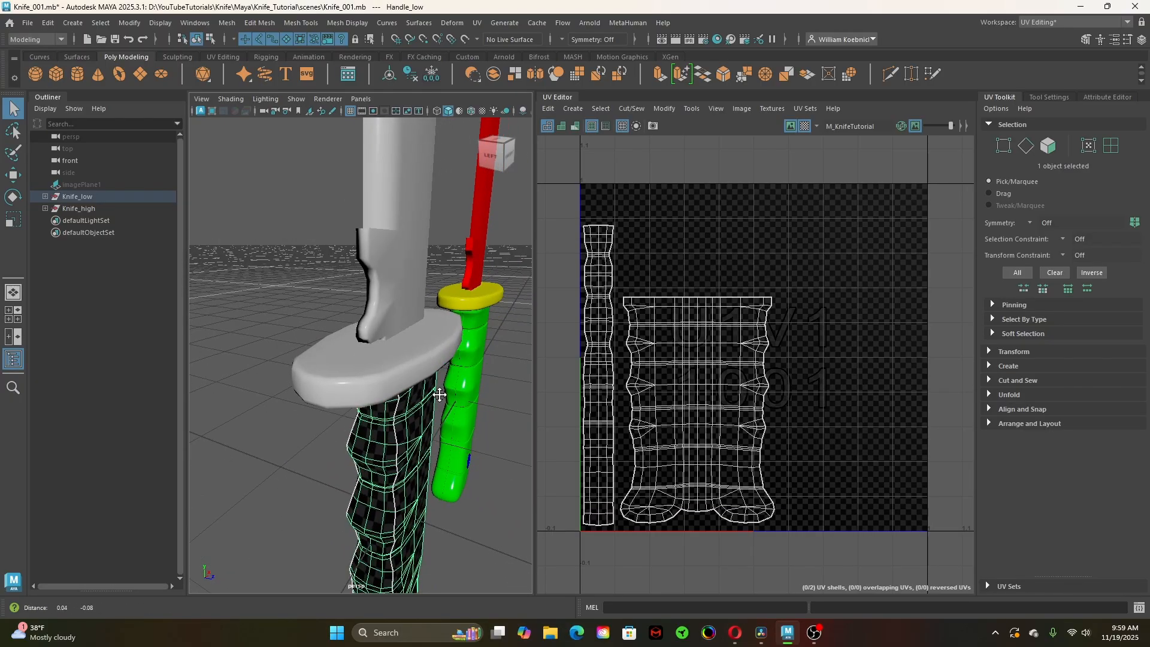
middle_click_drag(439, 393, 408, 251, "alt")
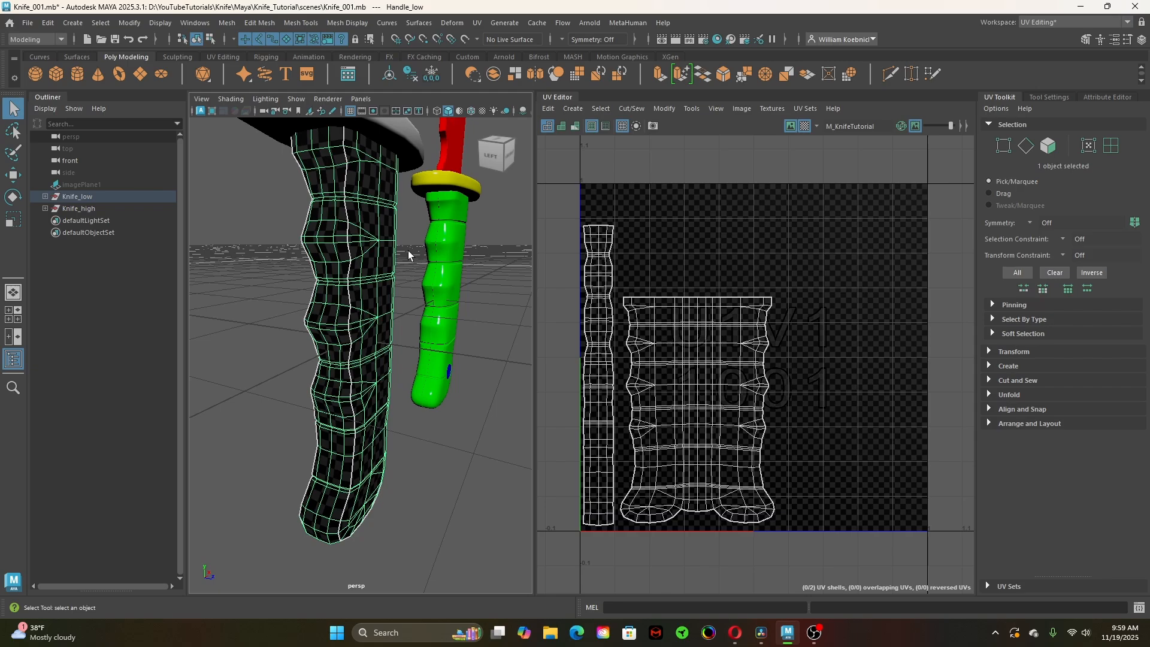
right_click_drag(406, 278, 329, 349, "alt")
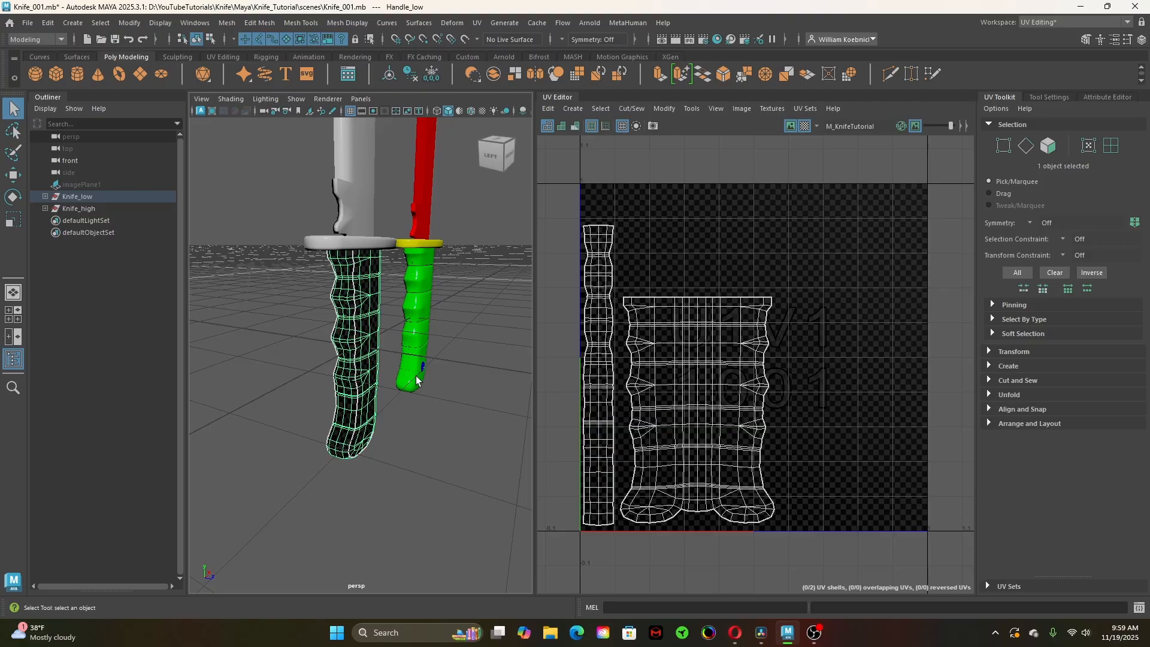
scroll(417, 378, "up", 5)
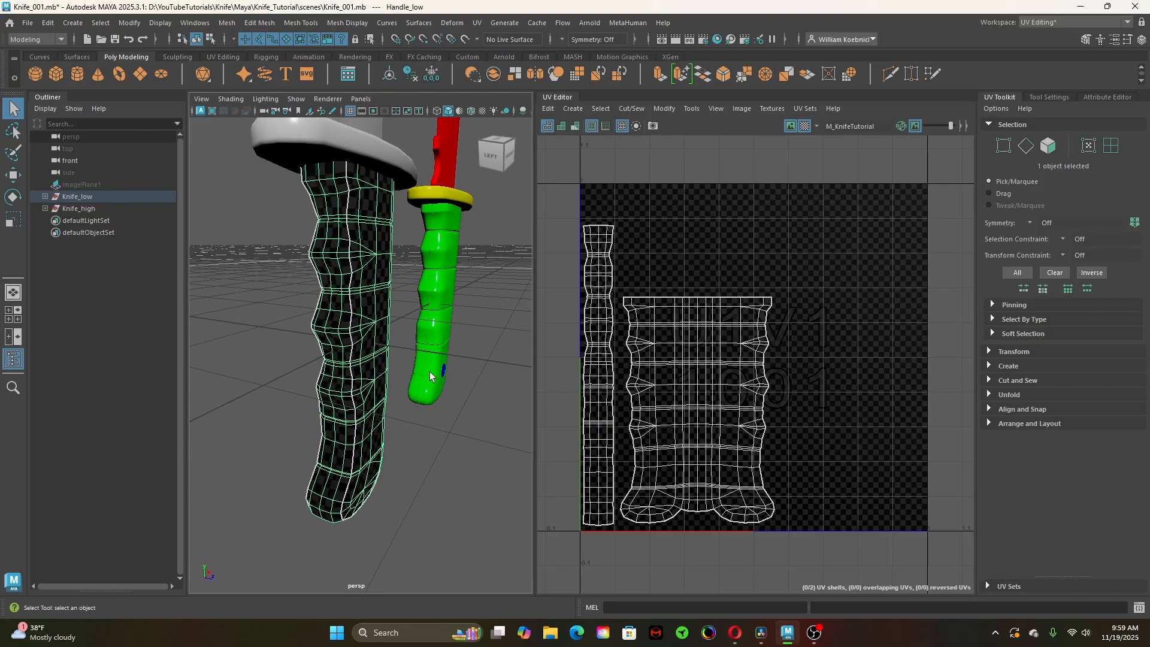
Select the low-poly and high-poly knife parts in turn to compare their UV layouts
left_click_drag(430, 375, 354, 210, "alt")
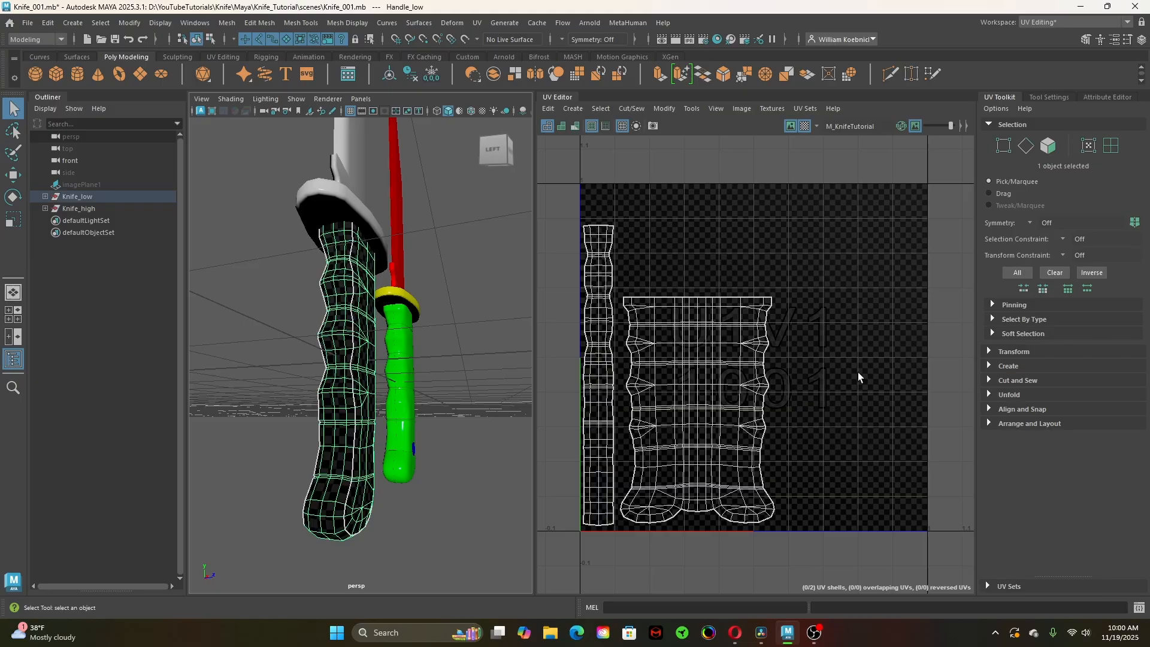
left_click_drag(358, 447, 242, 469, "alt")
right_click_drag(435, 392, 331, 270, "alt")
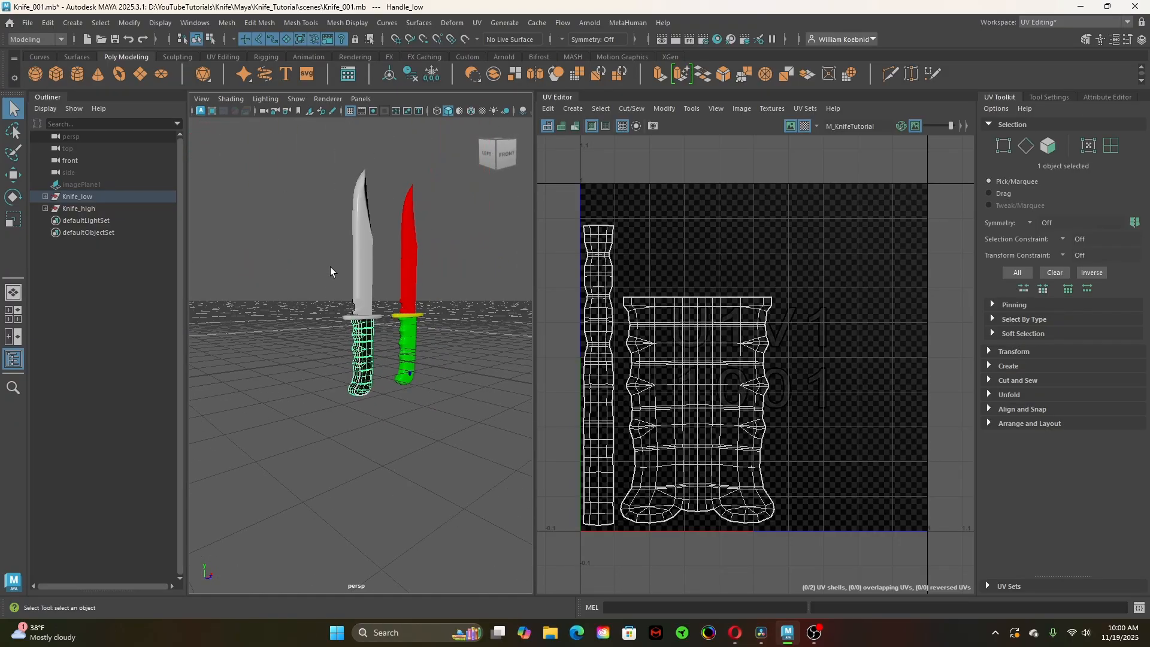
left_click_drag(323, 211, 392, 431)
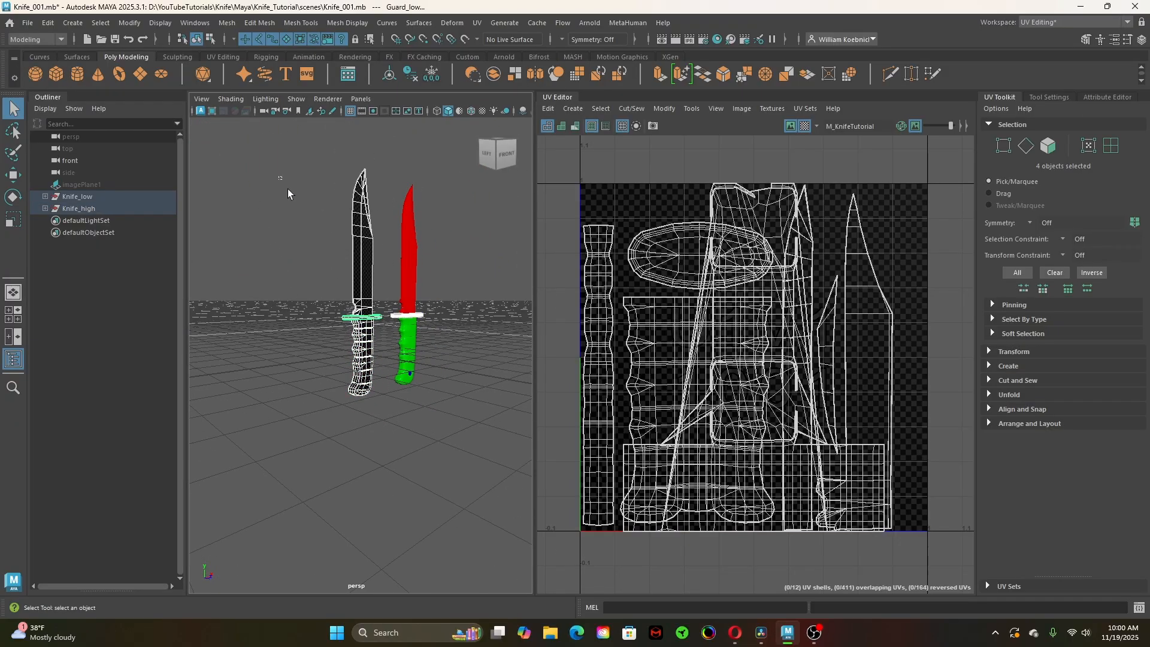
left_click_drag(279, 177, 365, 420)
left_click_drag(449, 196, 400, 404)
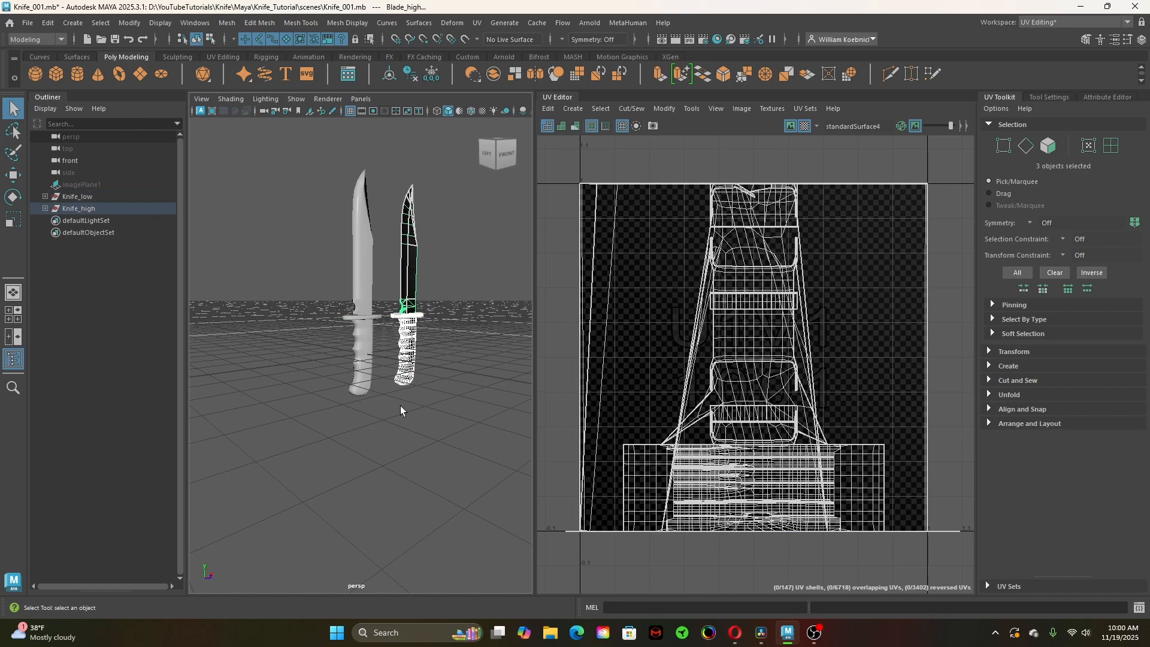
Apply Automatic, Cylindrical and Spherical UV projections in turn to the three low-poly knife parts
left_click_drag(325, 155, 364, 422)
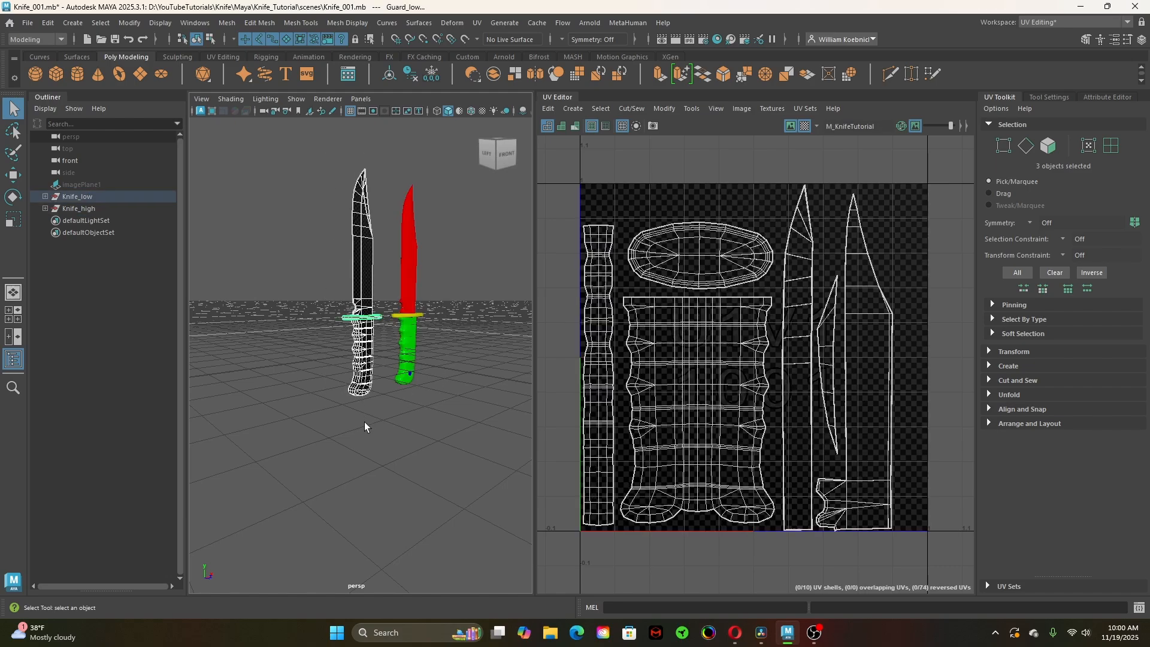
left_click(989, 364)
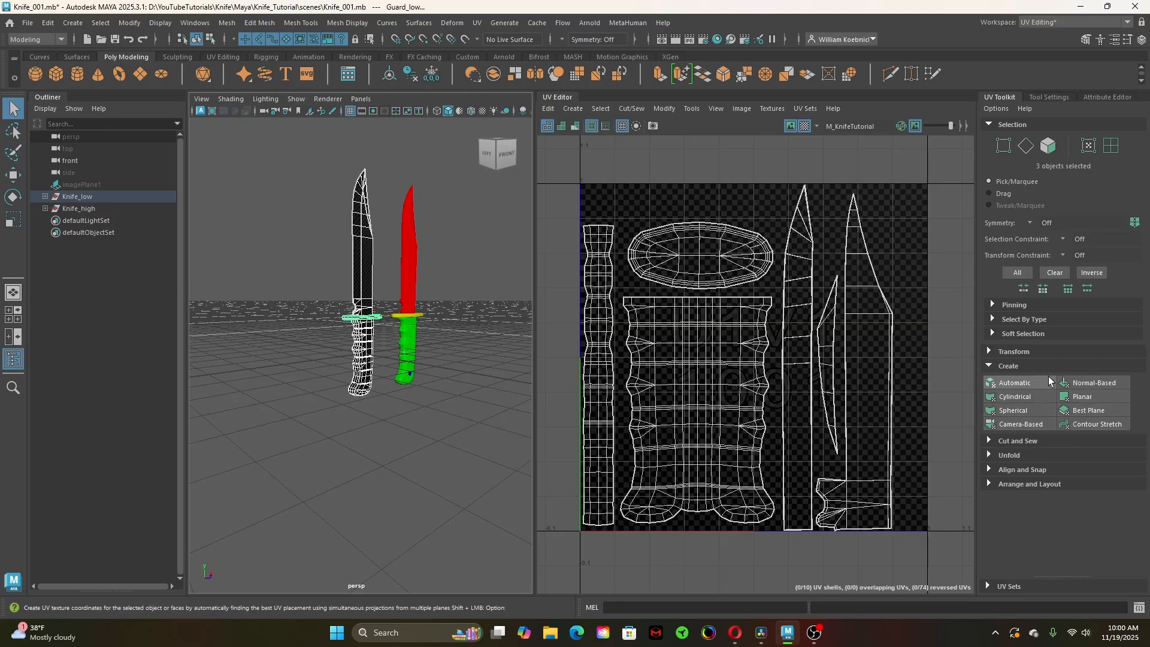
left_click(1017, 382)
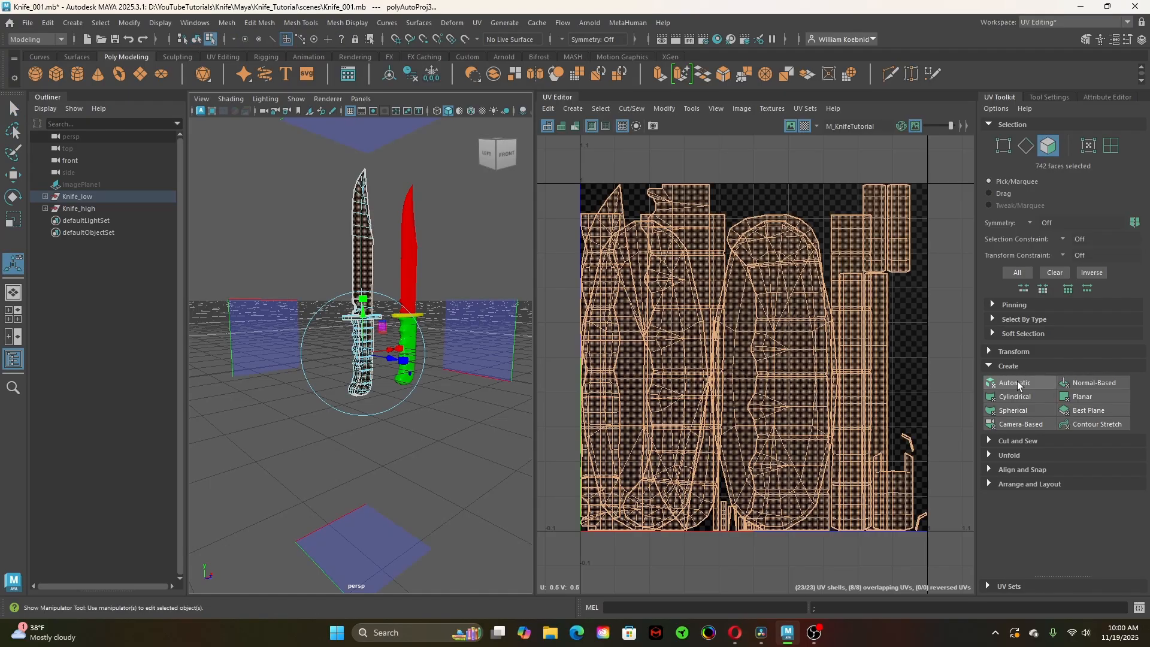
left_click(1019, 396)
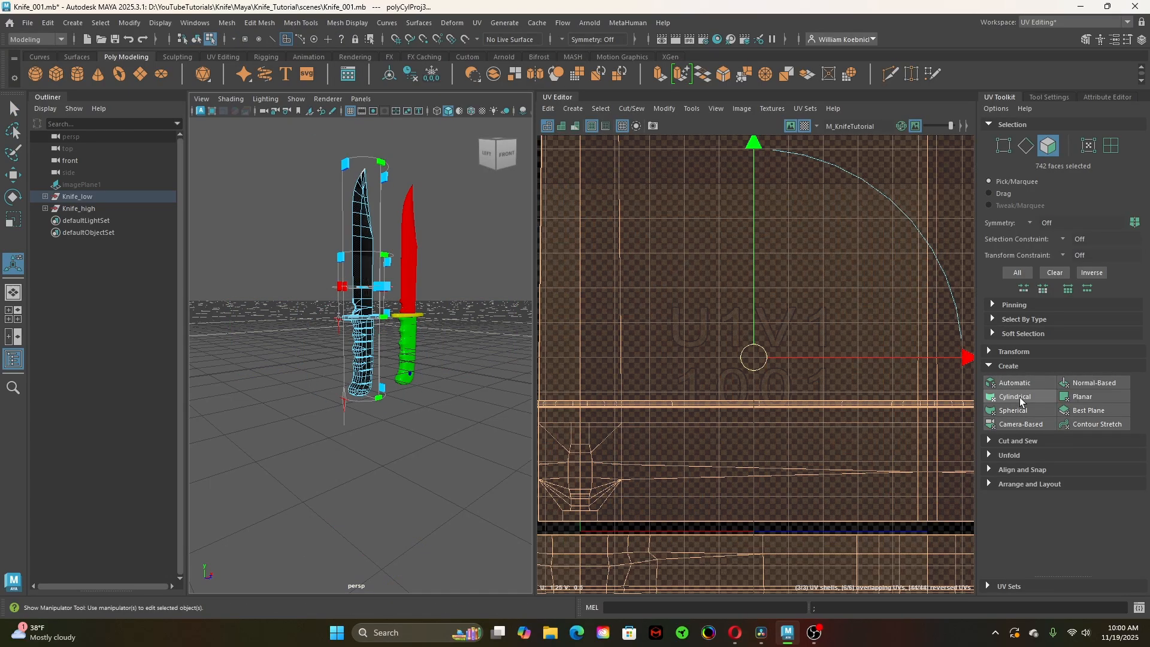
left_click(1023, 409)
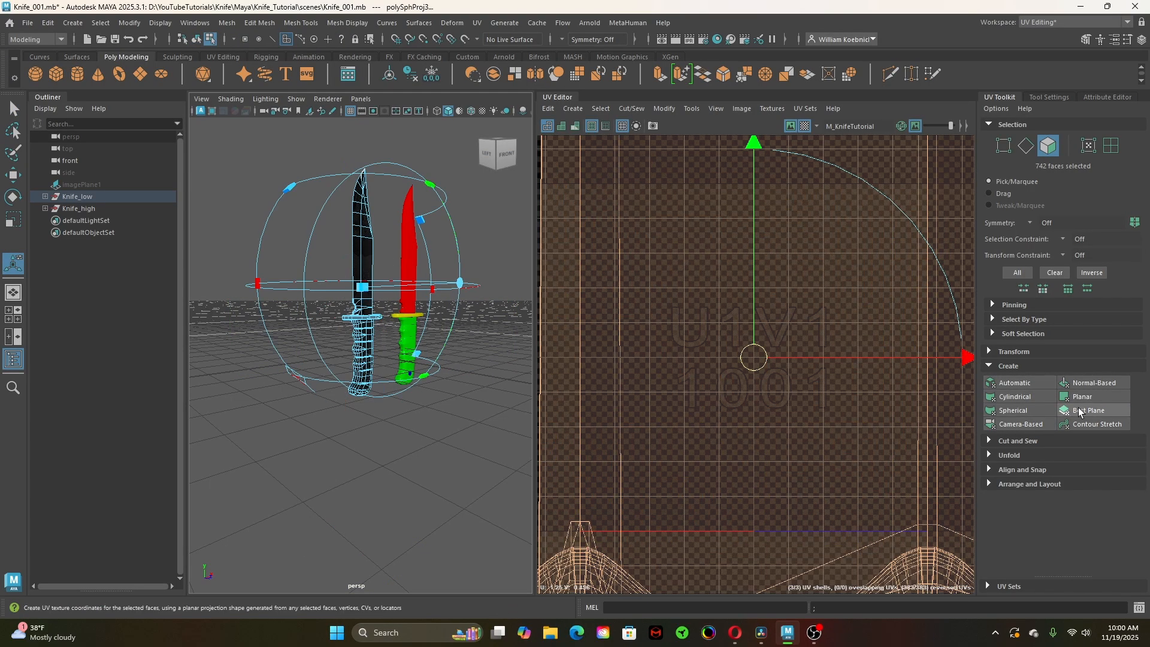
Try a Best Plane UV projection on the low-poly knife, picking its vertices to define the plane
left_click(1080, 412)
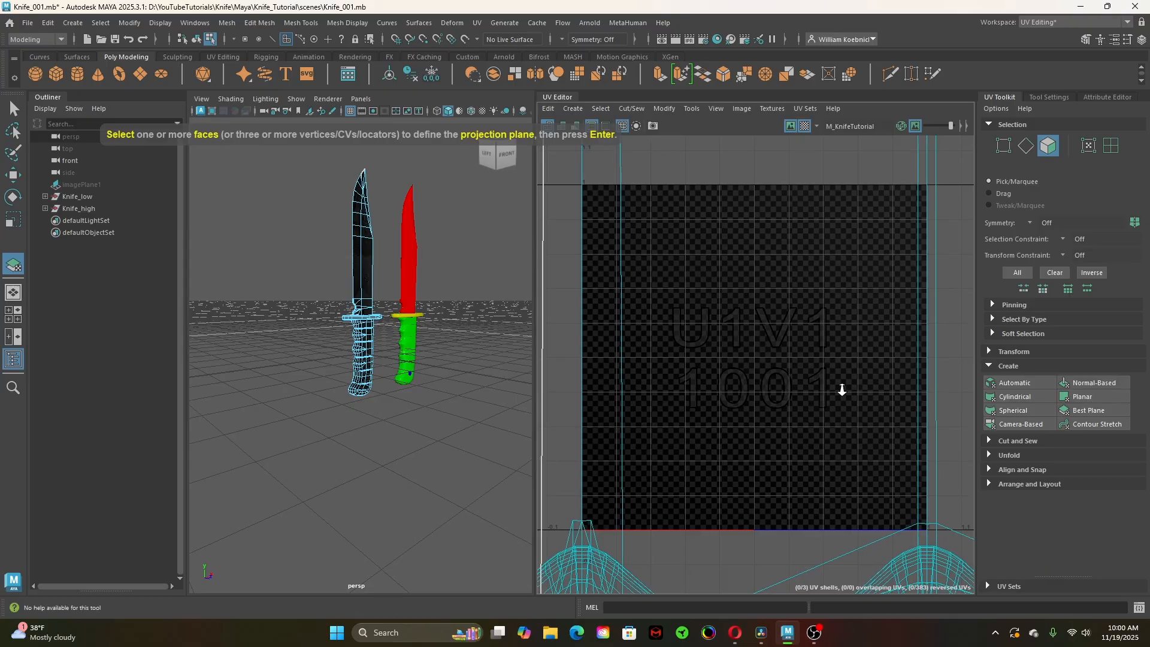
scroll(841, 389, "down", 6)
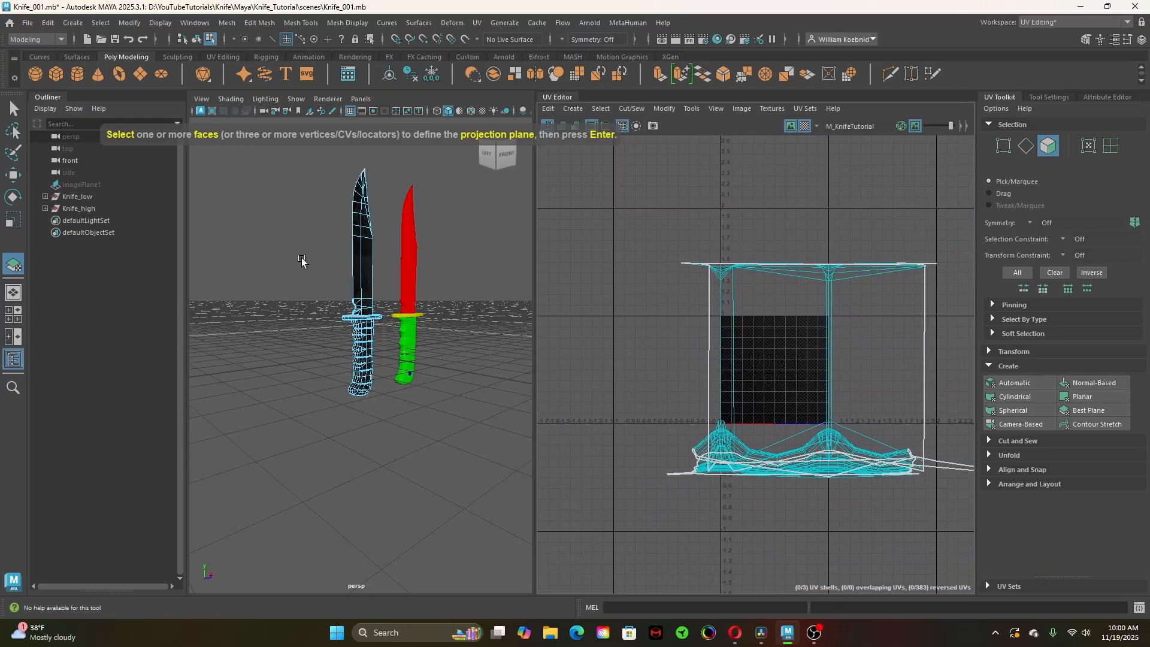
right_click_drag(301, 261, 309, 186)
left_click_drag(346, 372, 371, 411)
mouse_move(279, 245)
right_mouse_down()
mouse_move(265, 252)
mouse_move(275, 250)
right_mouse_up()
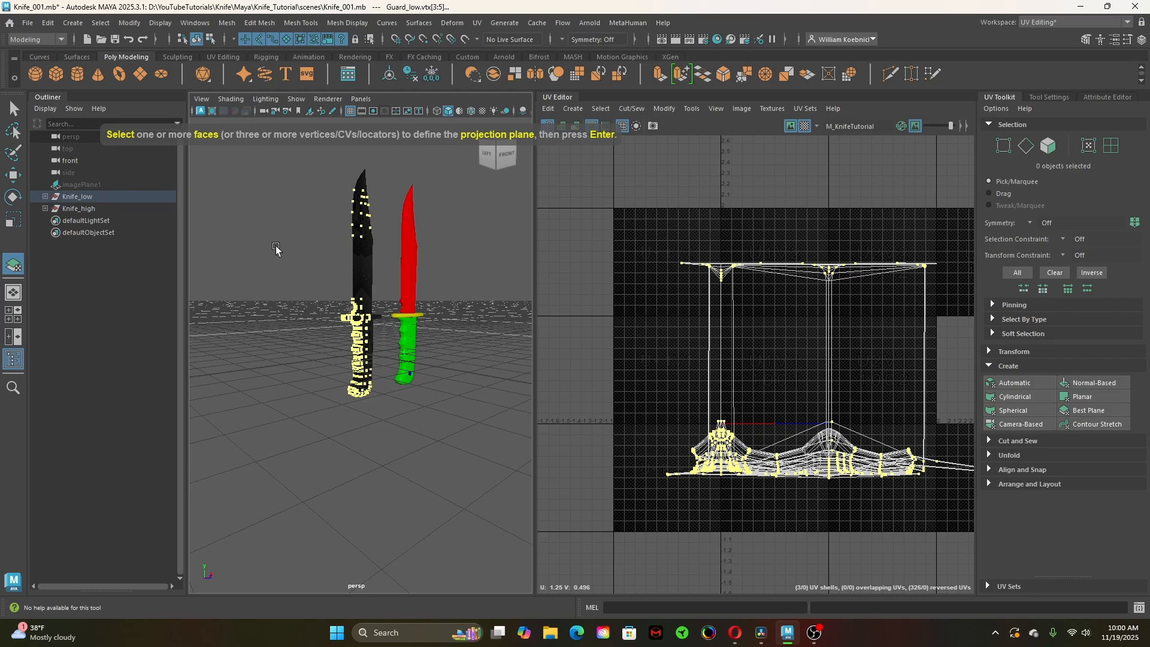
right_click_drag(304, 240, 305, 243)
right_click_drag(362, 266, 437, 211)
key("q")
left_click(326, 246)
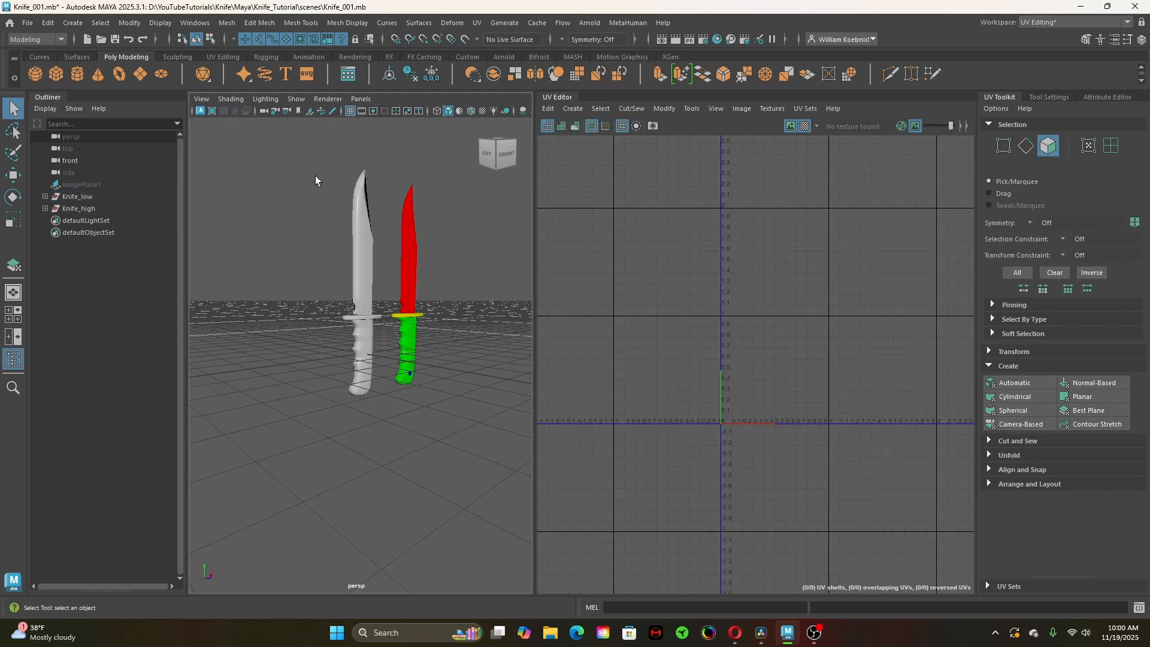
Reselect the three low-poly knife parts and apply a Camera-Based UV projection from a near-front view of the whole knife
left_click_drag(315, 175, 369, 378)
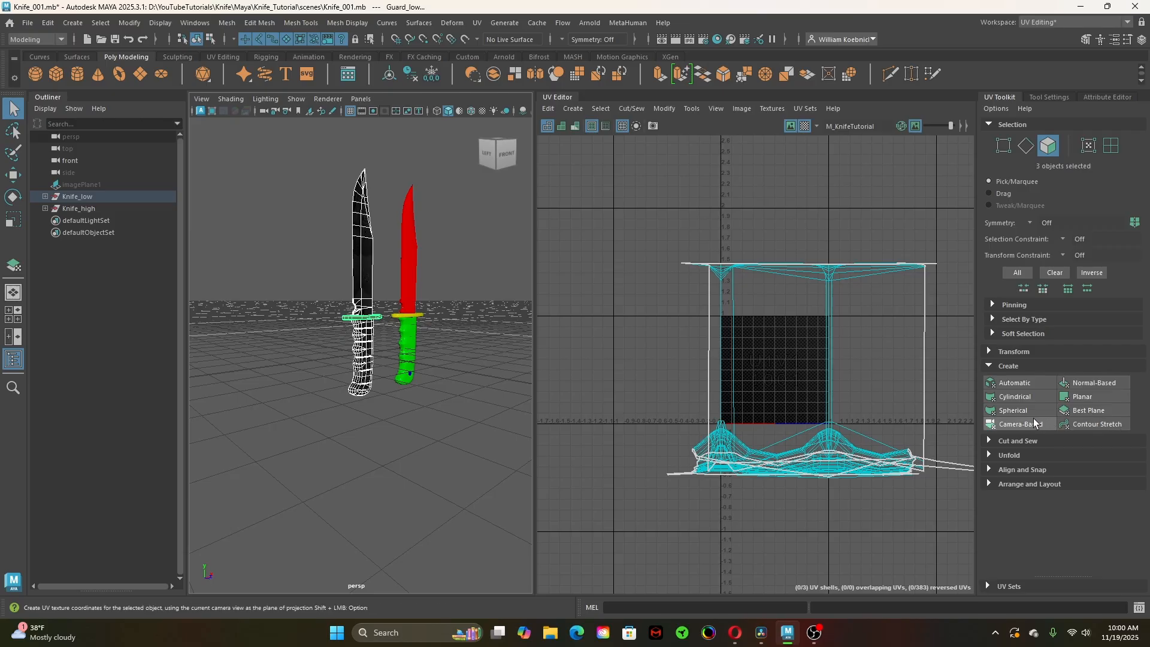
scroll(403, 364, "up", 9)
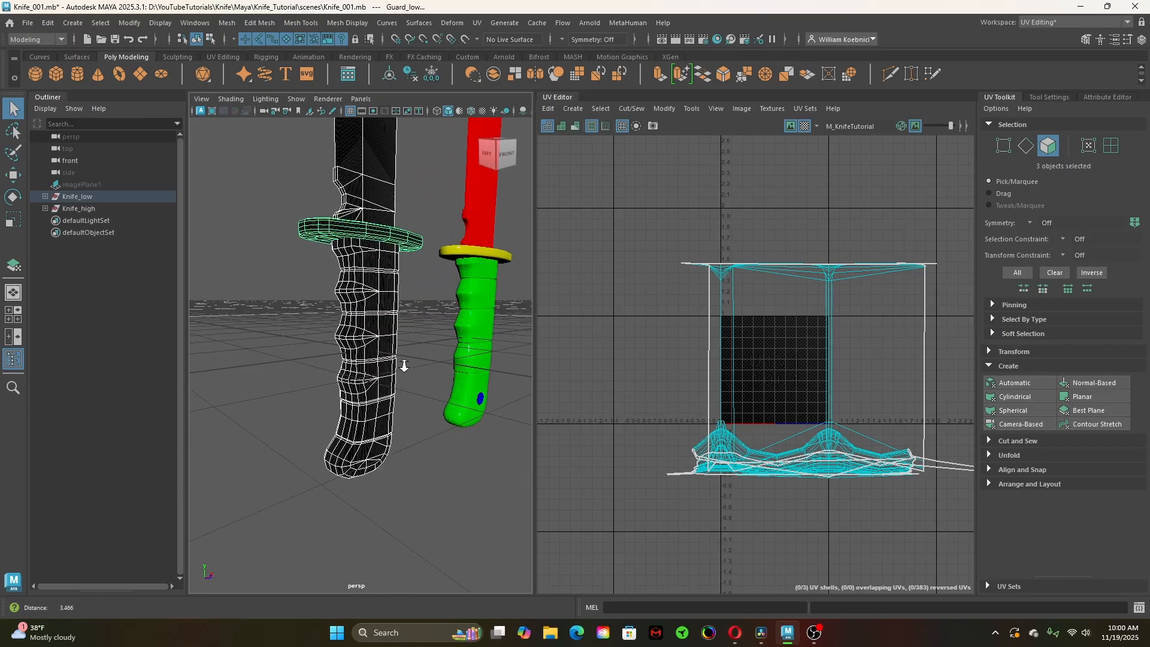
scroll(348, 372, "down", 7)
left_click_drag(399, 342, 379, 436, "alt")
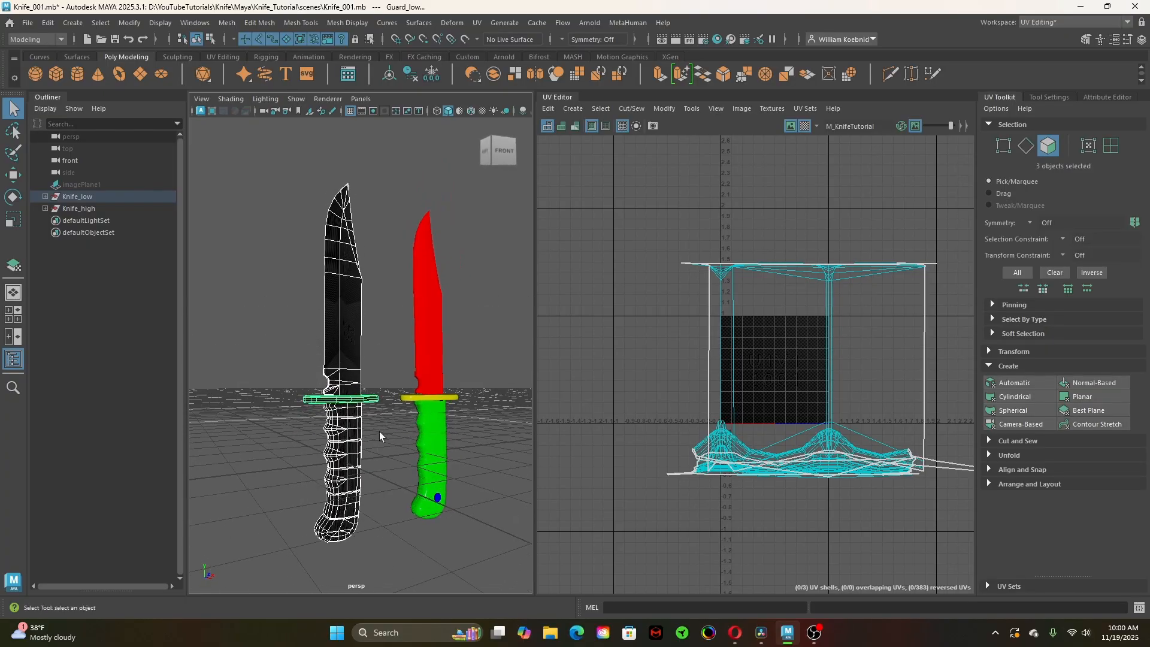
left_click(1016, 422)
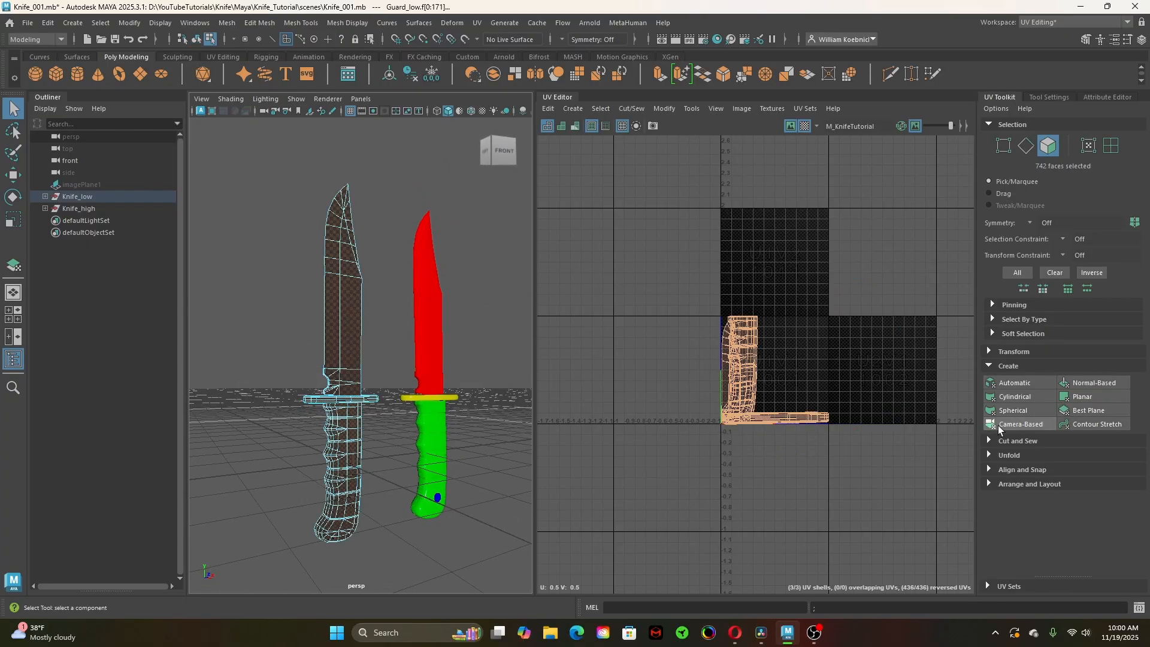
Move the projected handle, blade and guard UV shells apart so each silhouette stands alone
right_click(789, 361)
right_click_drag(788, 361, 749, 347)
left_click(756, 380)
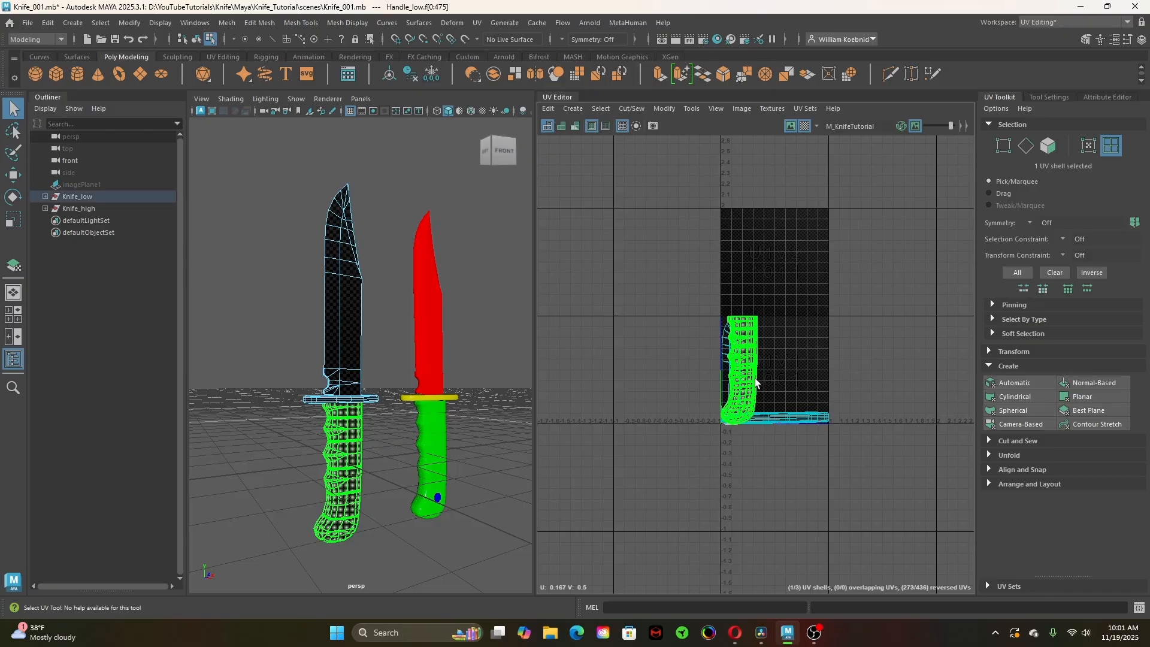
key("w")
middle_click_drag(756, 366, 810, 339)
left_click(744, 375)
middle_click_drag(744, 375, 743, 337)
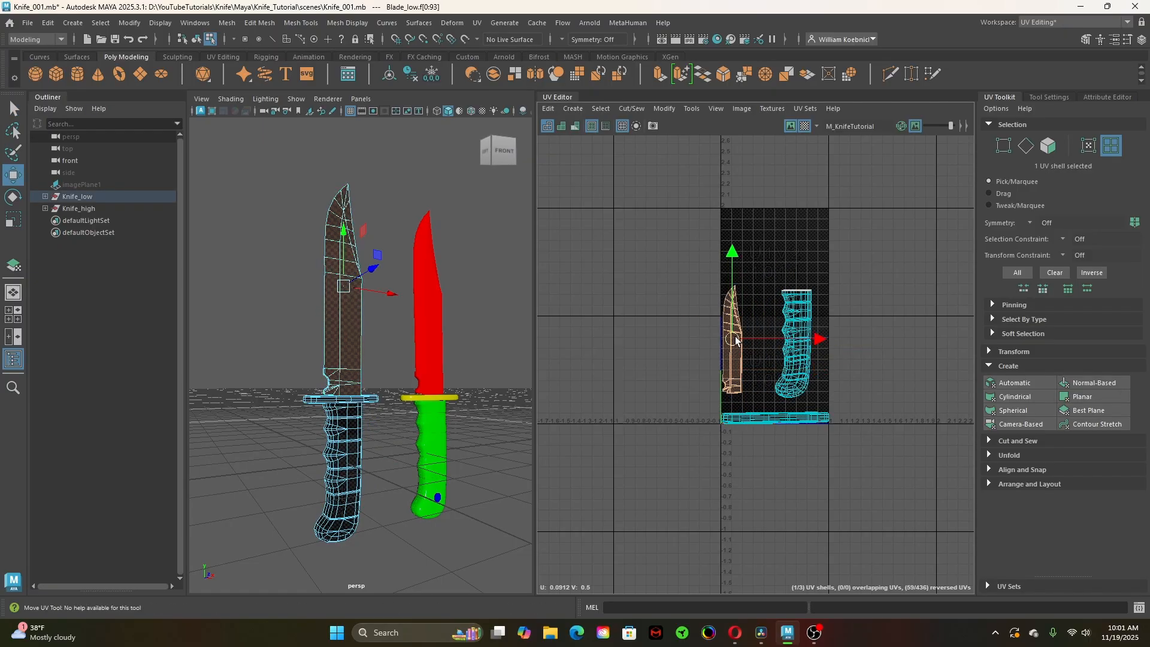
left_click(752, 416)
middle_click_drag(779, 423, 778, 436)
Reselect the low-poly parts and reproject their UVs with Camera-Based from an angled view above the knife
key("q")
right_click_drag(340, 338, 373, 327)
left_click_drag(275, 289, 355, 542)
left_click_drag(383, 357, 394, 404, "alt")
left_click(1019, 424)
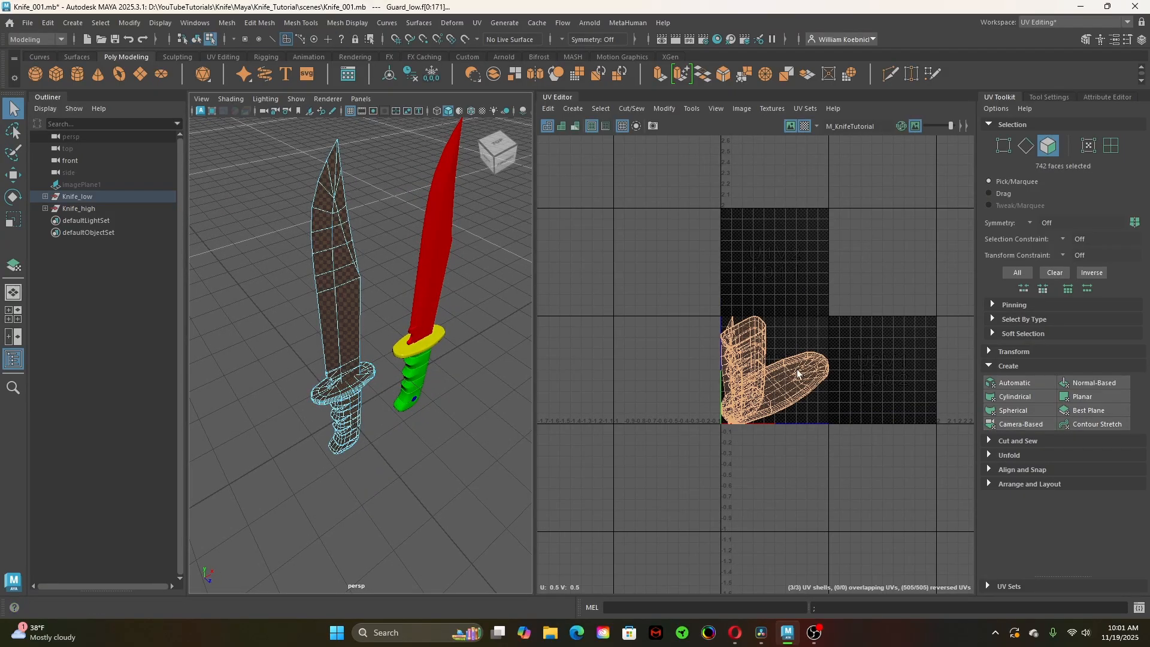
Separate the overlapping handle, guard and blade UV shells by moving each one to its own area
right_click_drag(796, 342, 753, 340)
left_click(754, 344)
key("w")
left_click_drag(755, 371, 810, 311)
left_click(801, 404)
left_click_drag(780, 392, 820, 439)
left_click(729, 390)
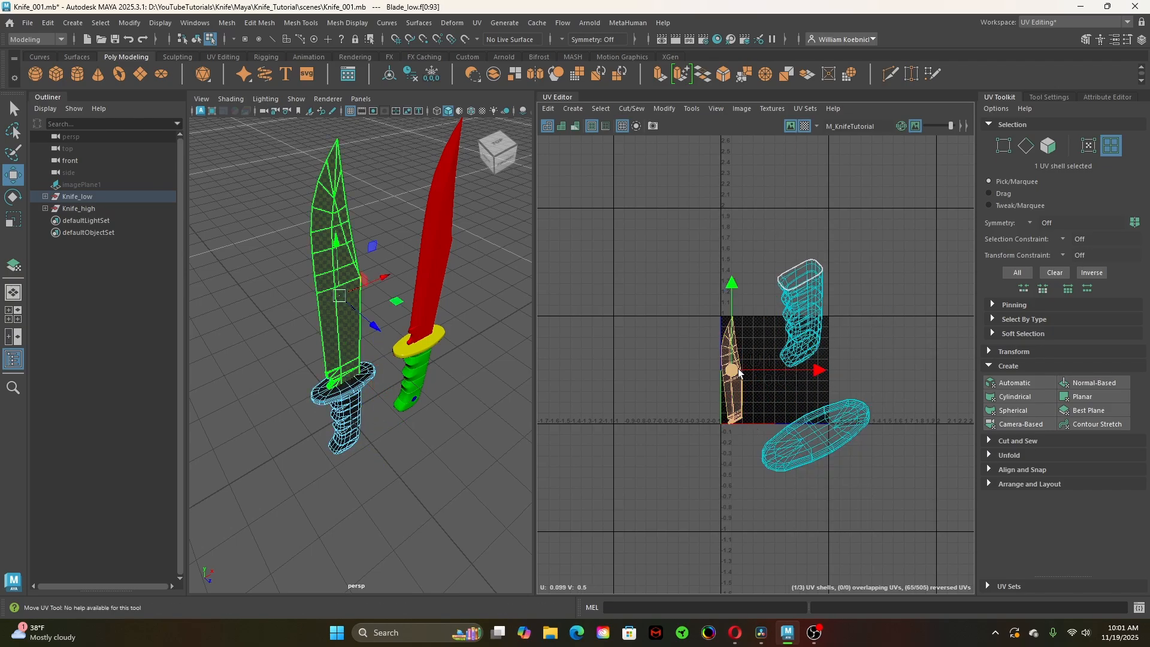
left_click_drag(738, 368, 748, 309)
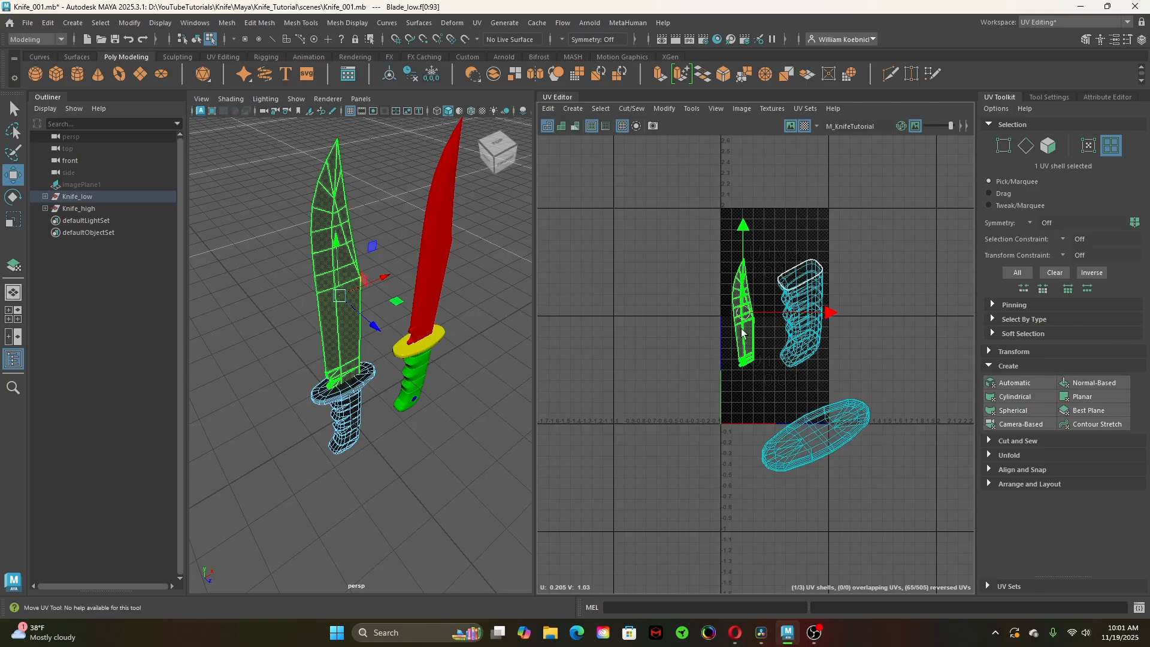
Move the handle's UV shell farther away from the blade's shell
scroll(651, 417, "up", 2)
right_click_drag(807, 443, 814, 427, "alt")
middle_click_drag(814, 426, 711, 449, "alt")
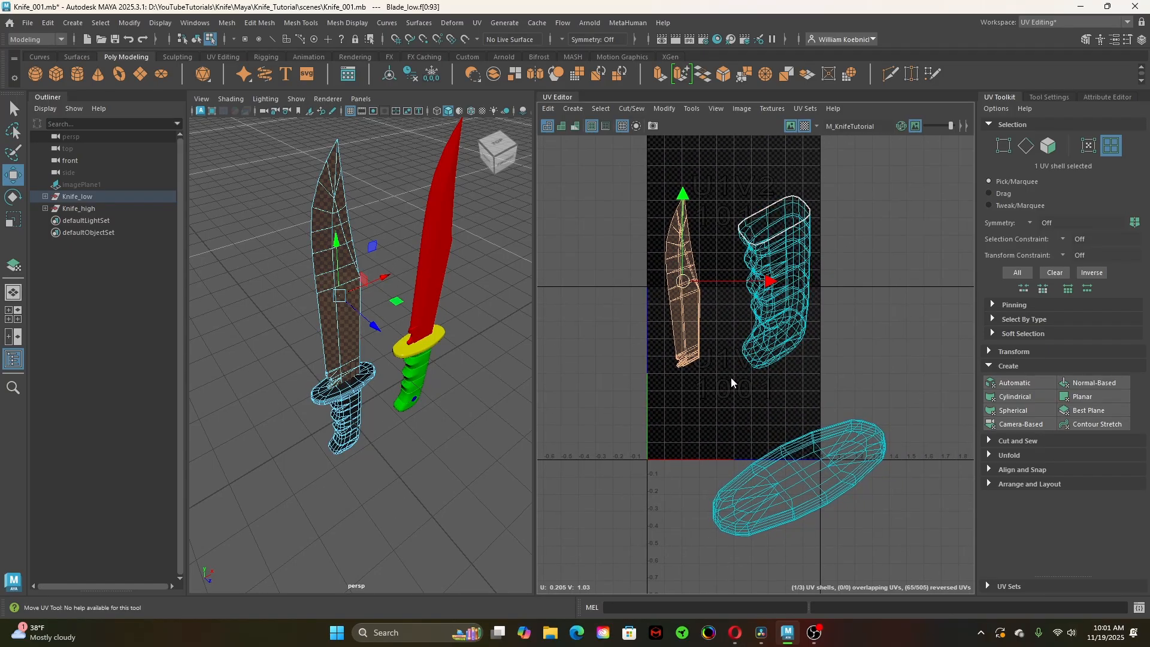
right_click_drag(731, 379, 686, 340)
left_click(768, 323)
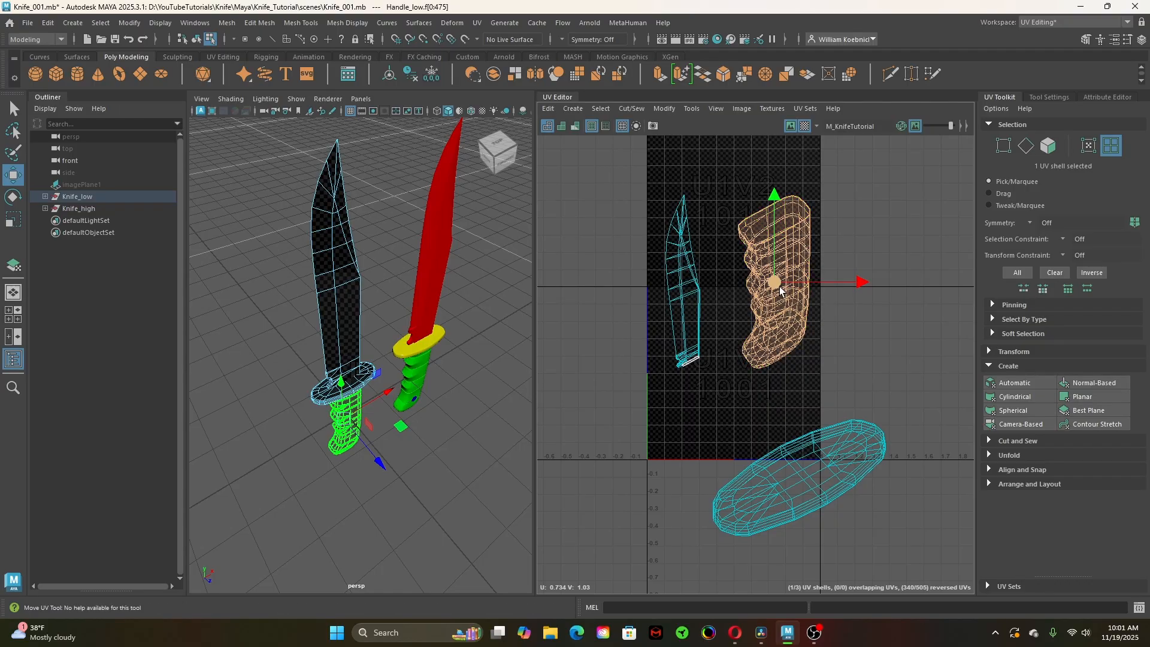
left_click_drag(767, 324, 810, 307)
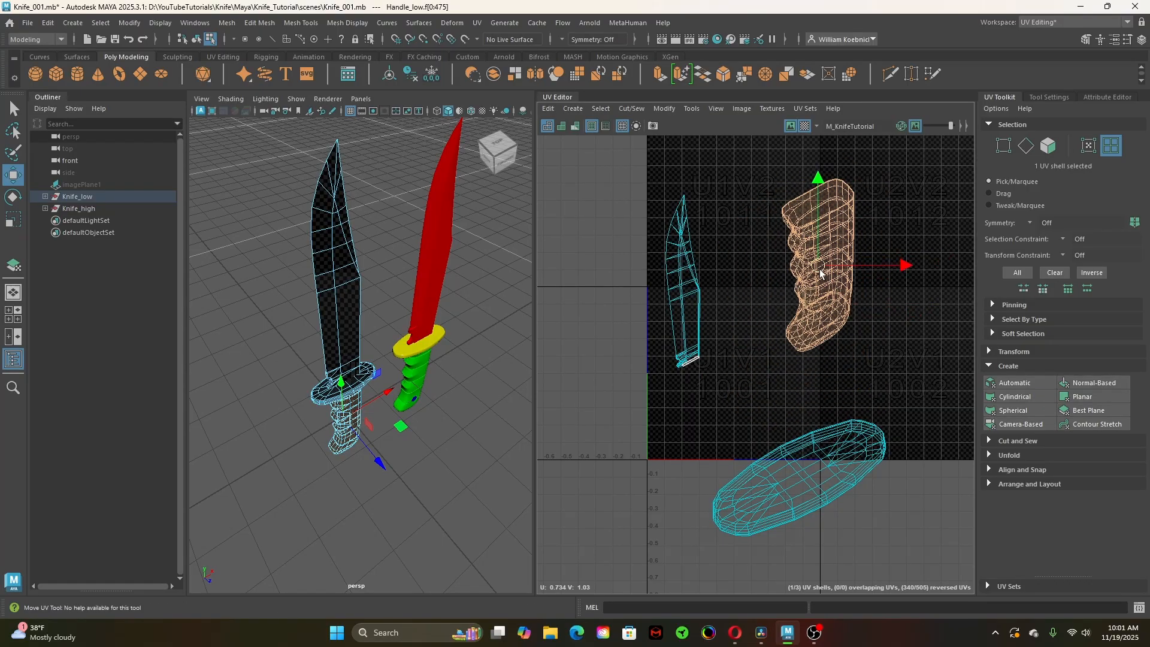
right_click_drag(689, 348, 790, 352, "alt")
middle_click_drag(789, 352, 682, 417, "alt")
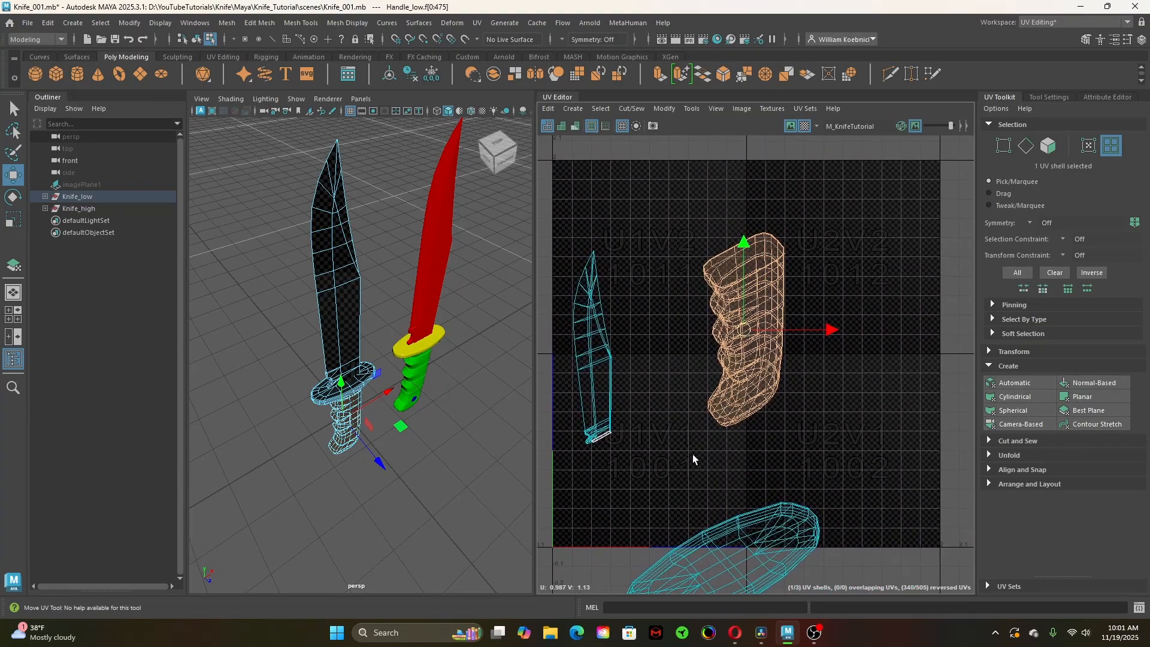
right_click_drag(693, 458, 712, 462, "alt")
middle_click_drag(712, 461, 740, 439, "alt")
Examine the low-poly handle from all sides against its projected UV shell
left_click_drag(343, 469, 361, 449, "alt")
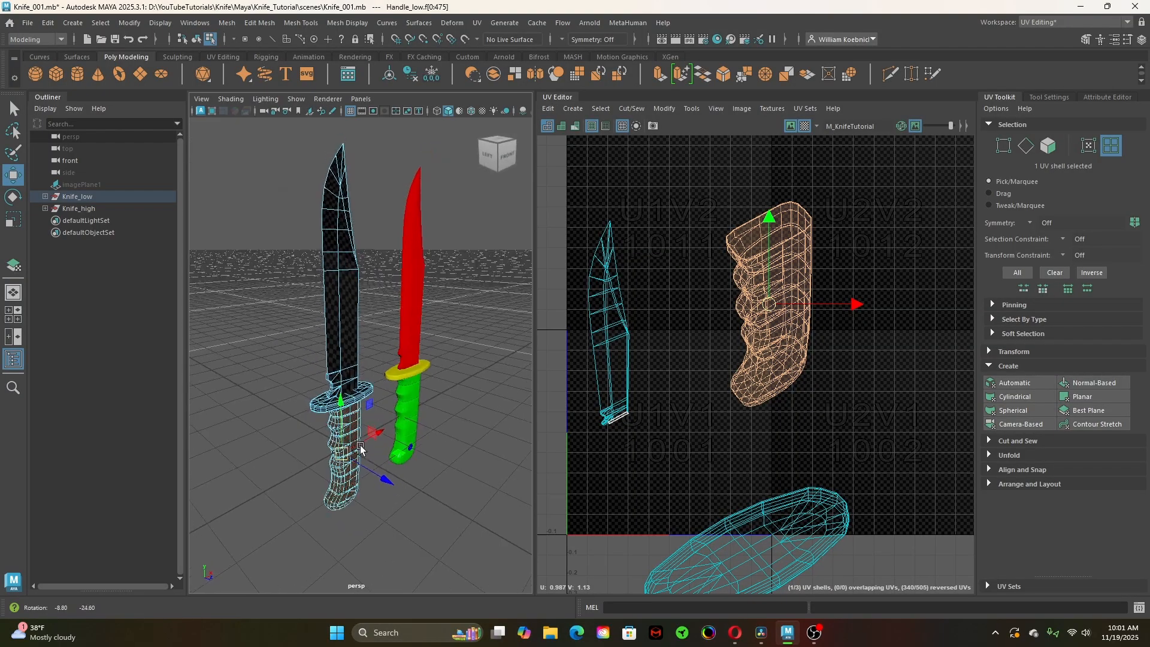
key("f")
right_click_drag(450, 470, 416, 480, "alt")
left_click_drag(417, 480, 282, 416, "alt")
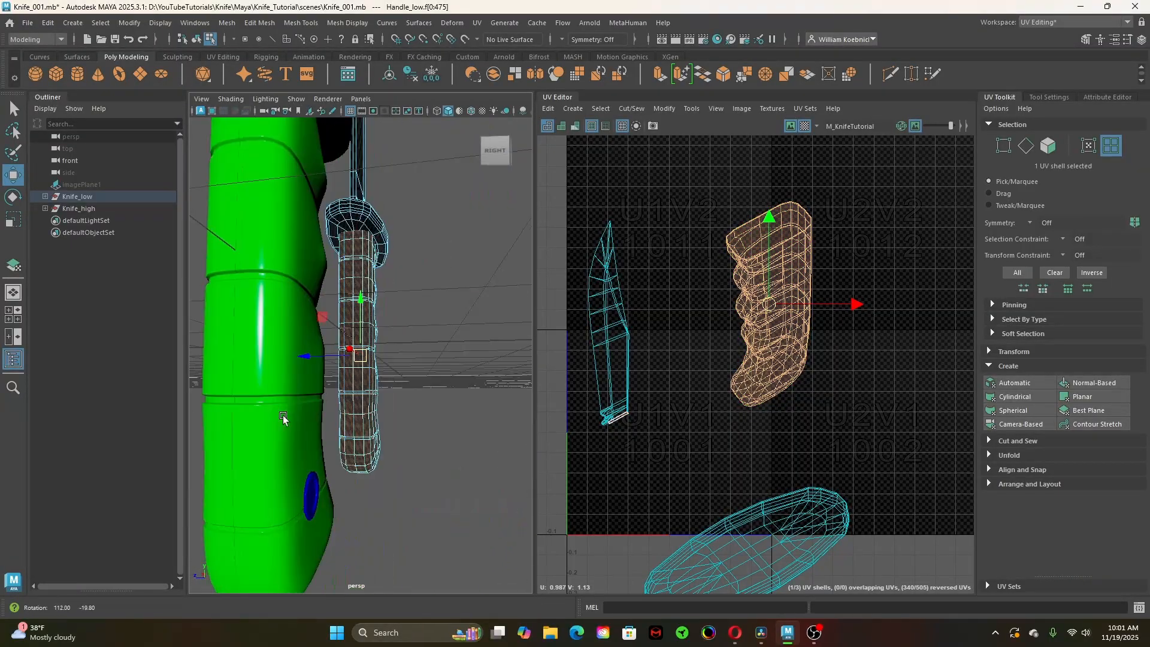
left_click_drag(500, 436, 315, 455, "alt")
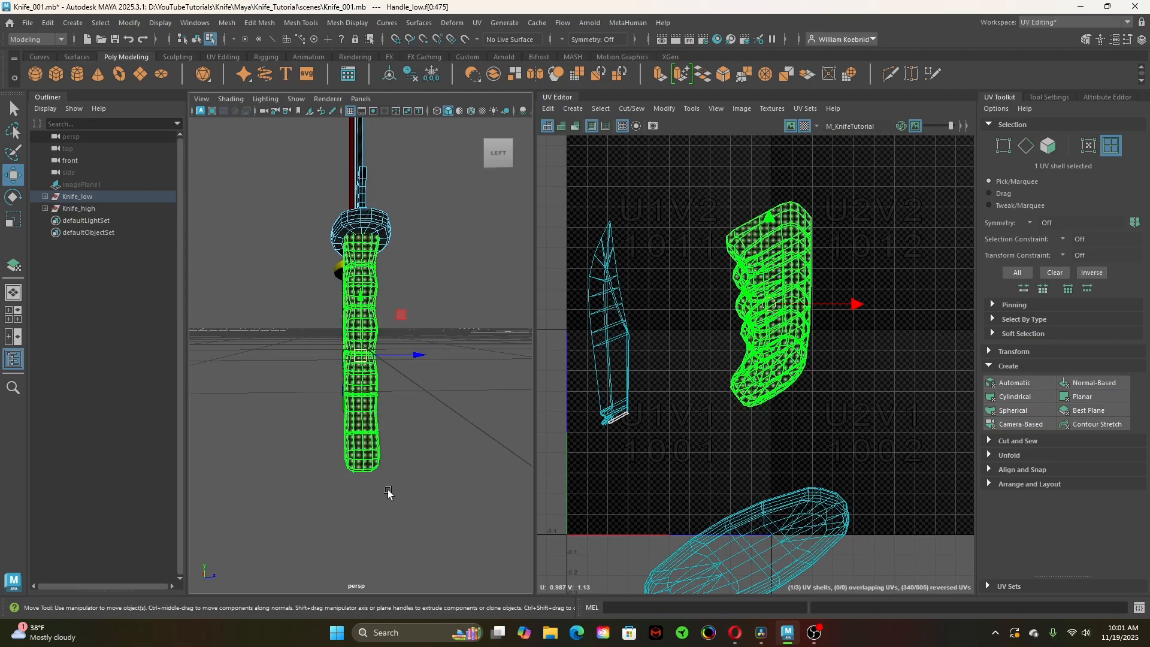
left_click_drag(389, 491, 485, 482, "alt")
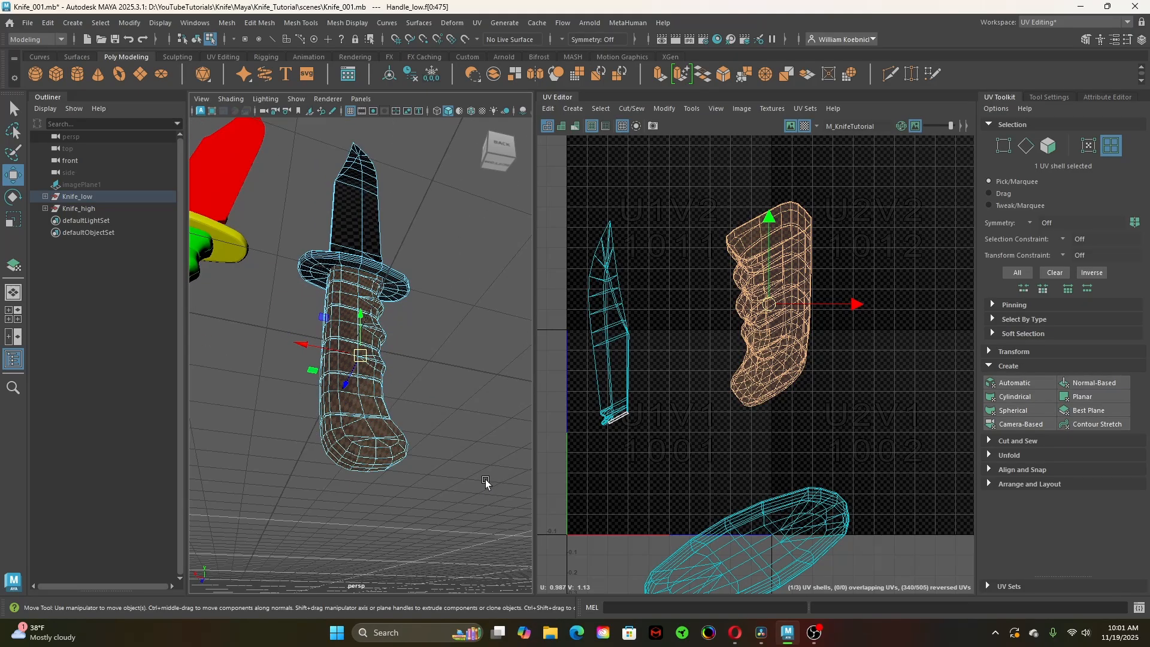
left_click_drag(404, 542, 385, 500, "alt")
Switch to edge selection and select the edge loop running lengthwise along the low-poly handle's finger-groove side
key("q")
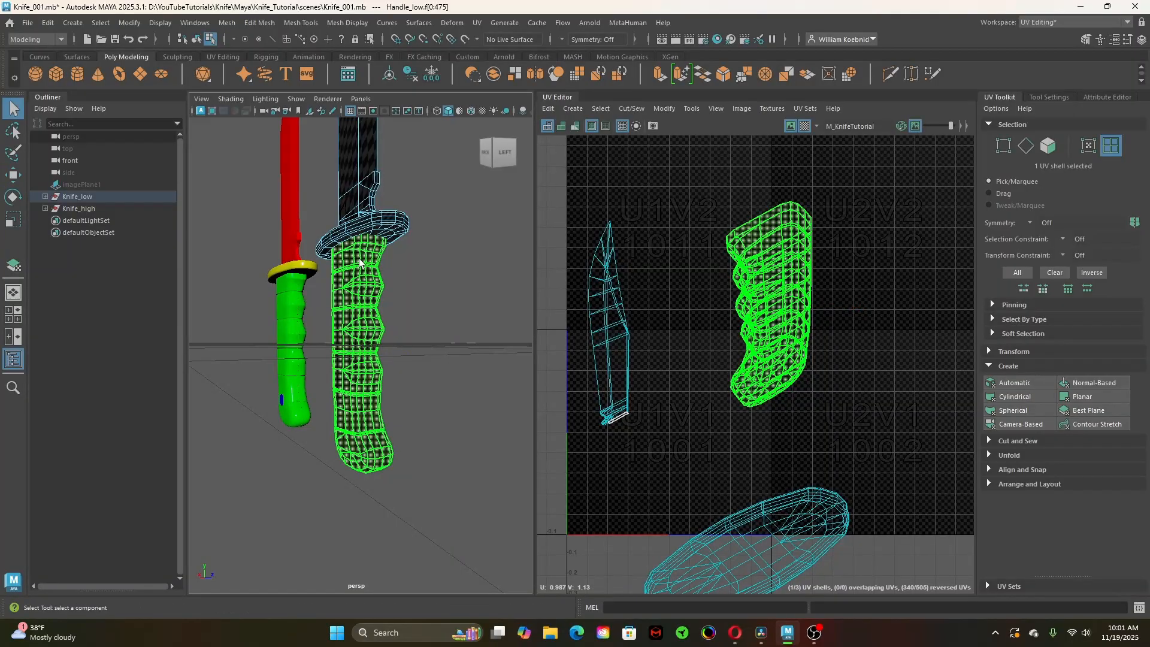
right_click_drag(359, 258, 359, 197)
left_click_drag(398, 321, 358, 275, "alt")
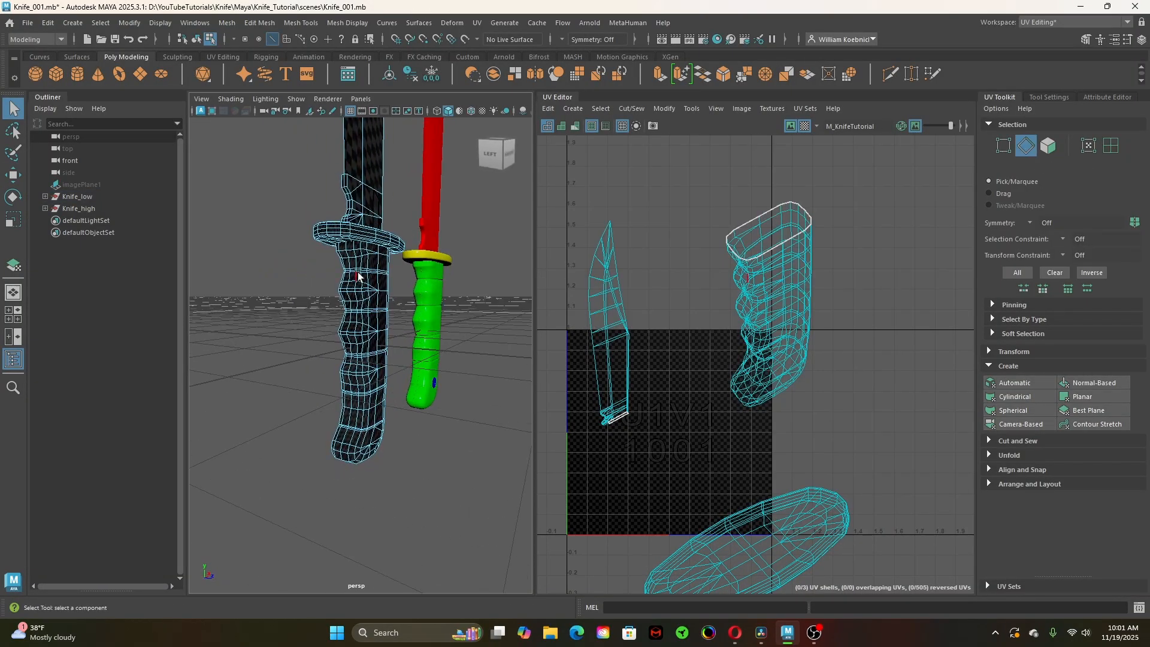
left_click(360, 246)
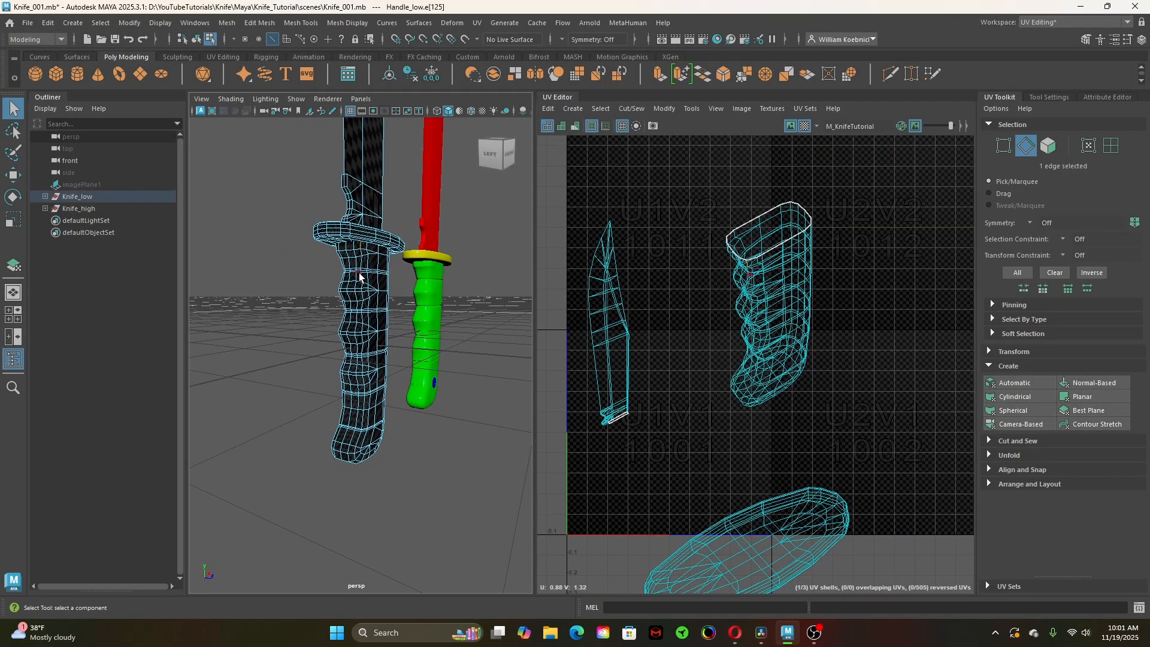
left_click_drag(333, 496, 518, 533, "alt")
double_click(383, 415)
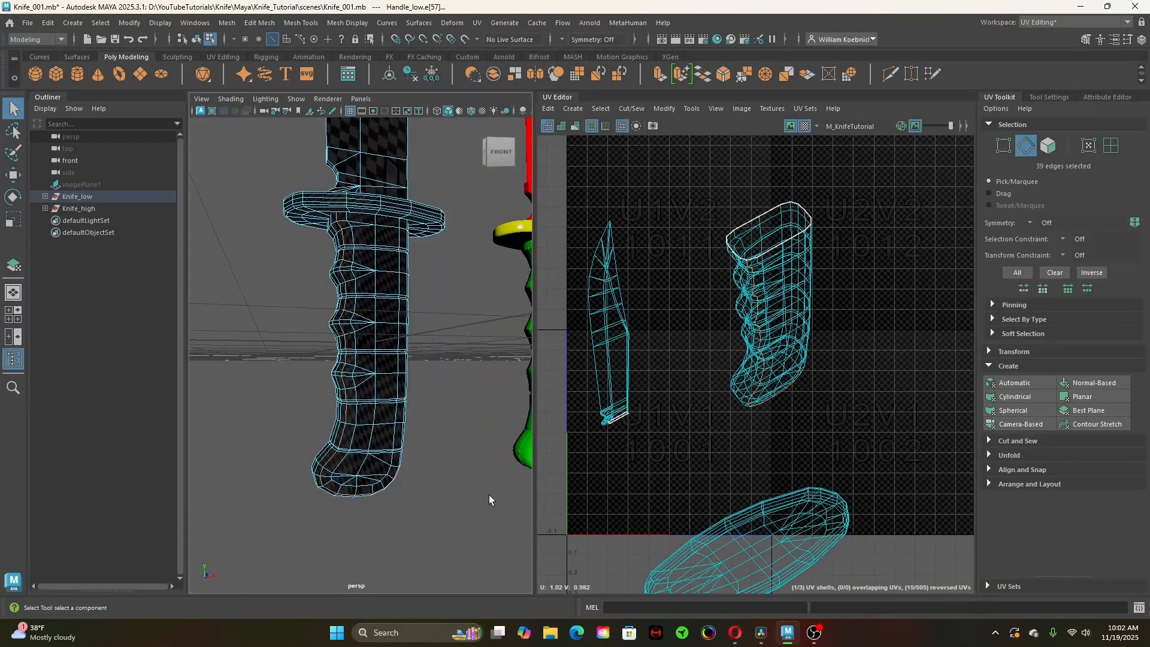
left_click_drag(310, 268, 271, 283, "alt")
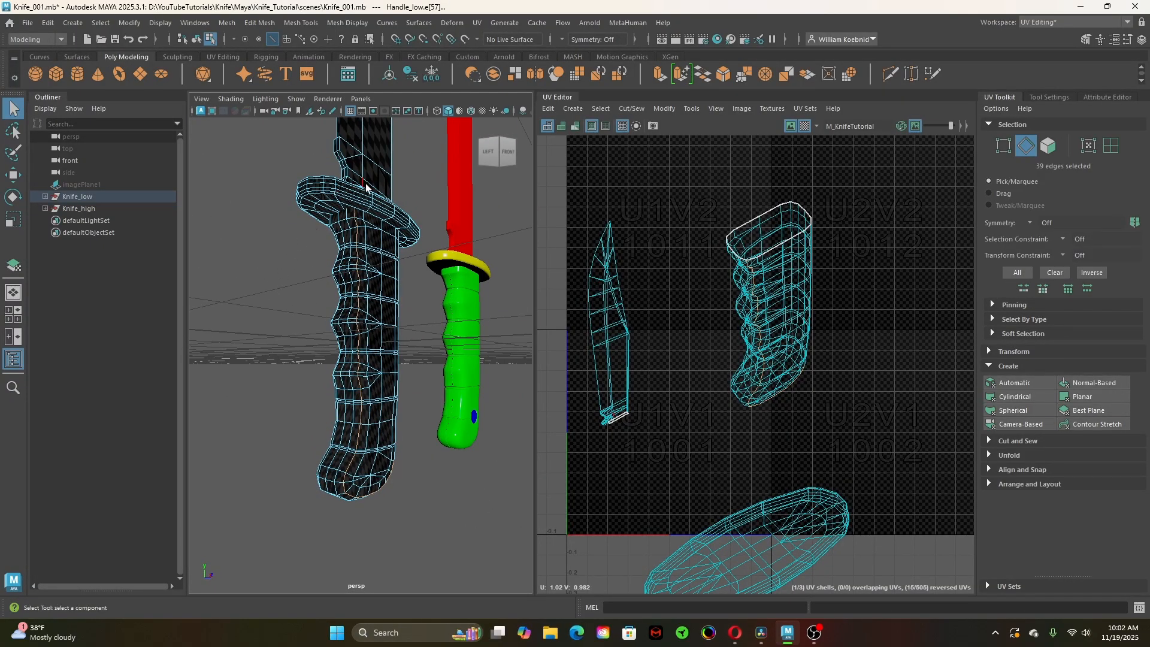
Cut the handle's UVs along the selected lengthwise edge loop
mouse_move(429, 484)
left_mouse_down("alt")
mouse_move(367, 513)
mouse_move(321, 508)
mouse_move(434, 506)
left_mouse_up("alt")
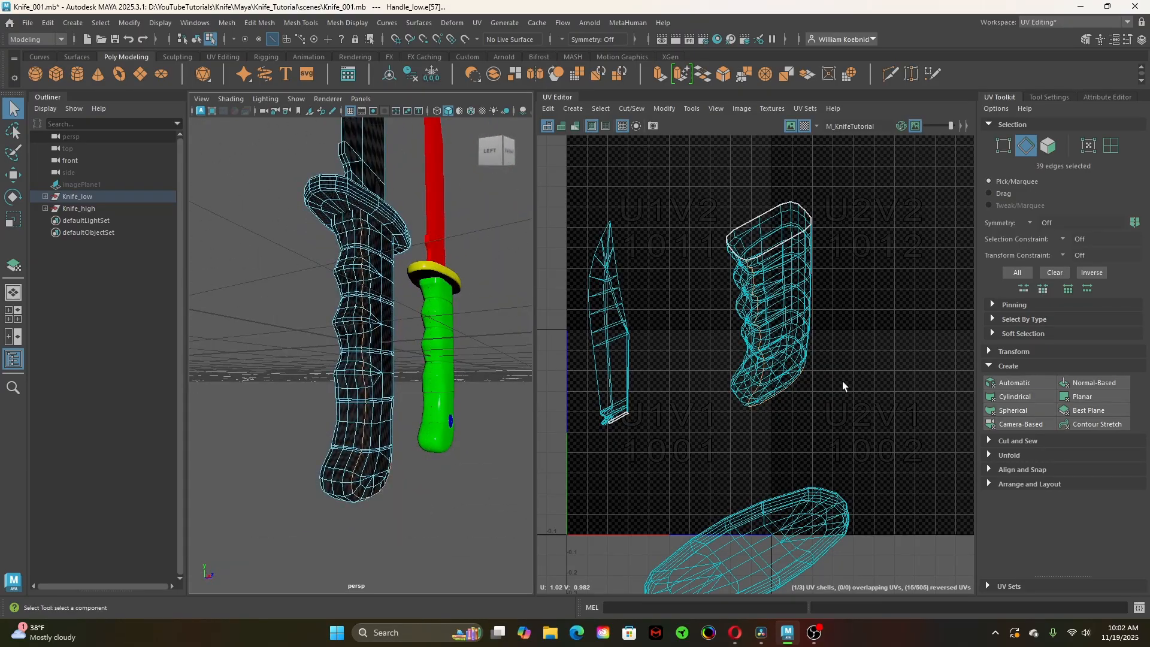
right_click(874, 294, "shift")
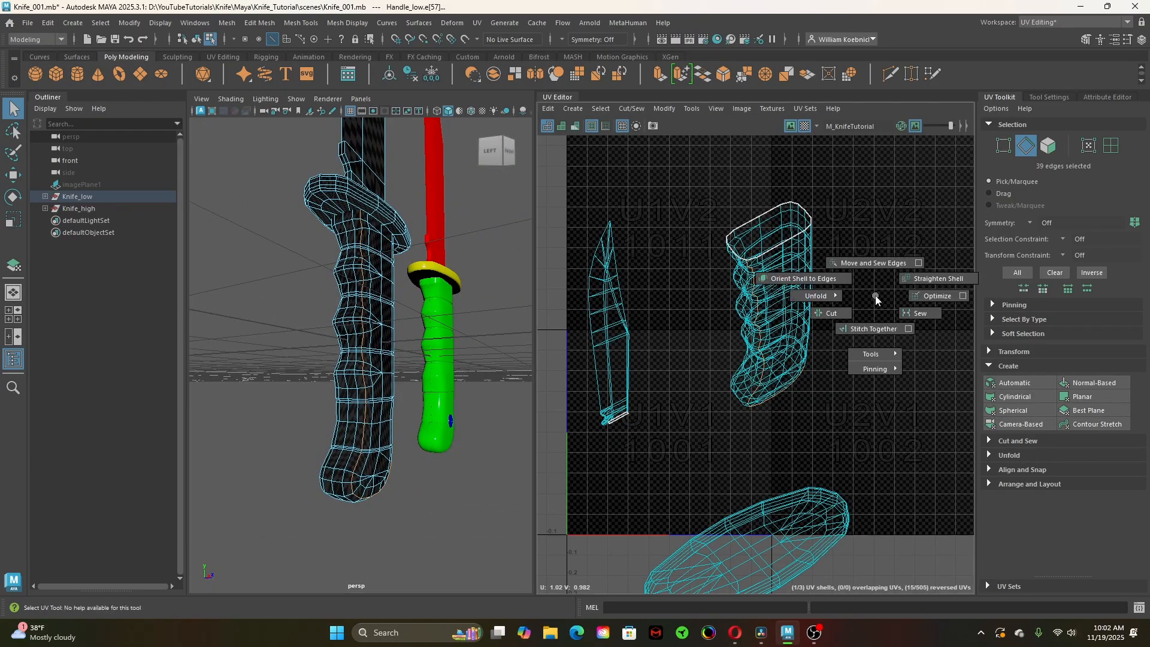
left_click(837, 317)
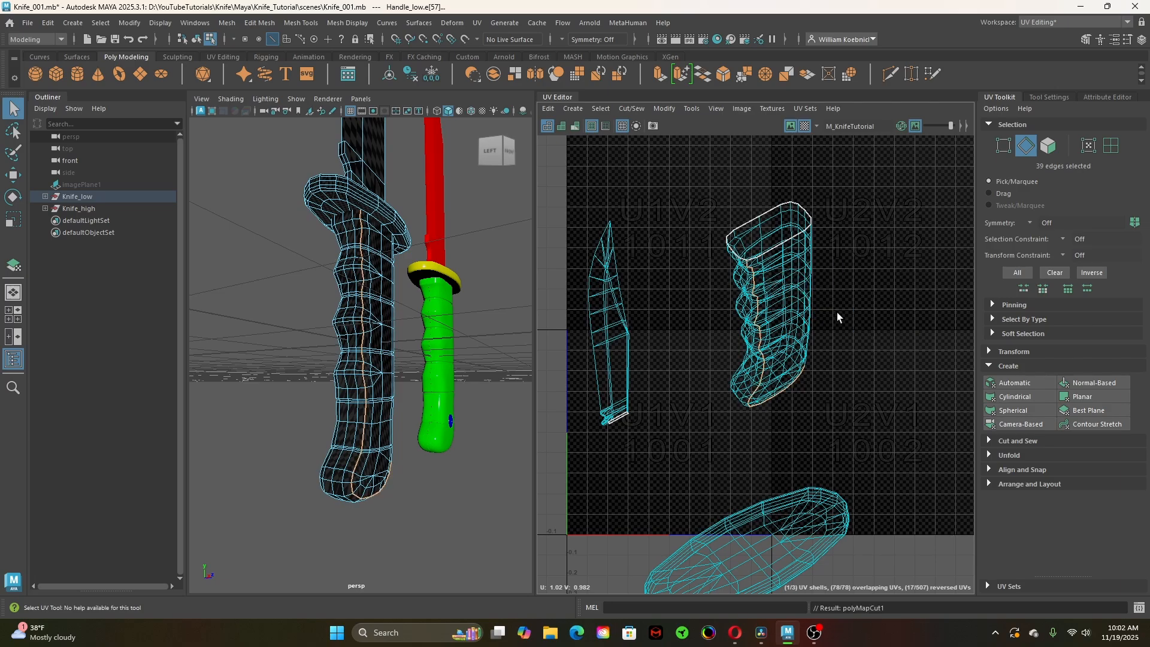
Select the handle's UV shell, shift it slightly toward the blade's shell, and unfold it
right_click_drag(801, 313, 756, 255)
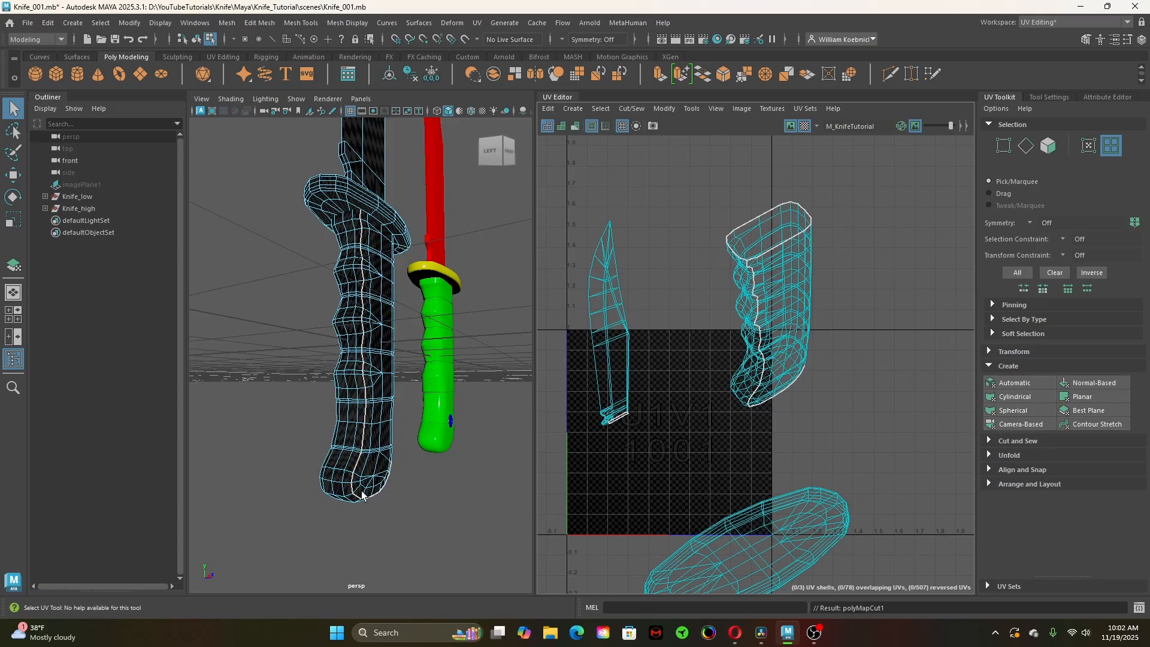
left_click(781, 273)
key("w")
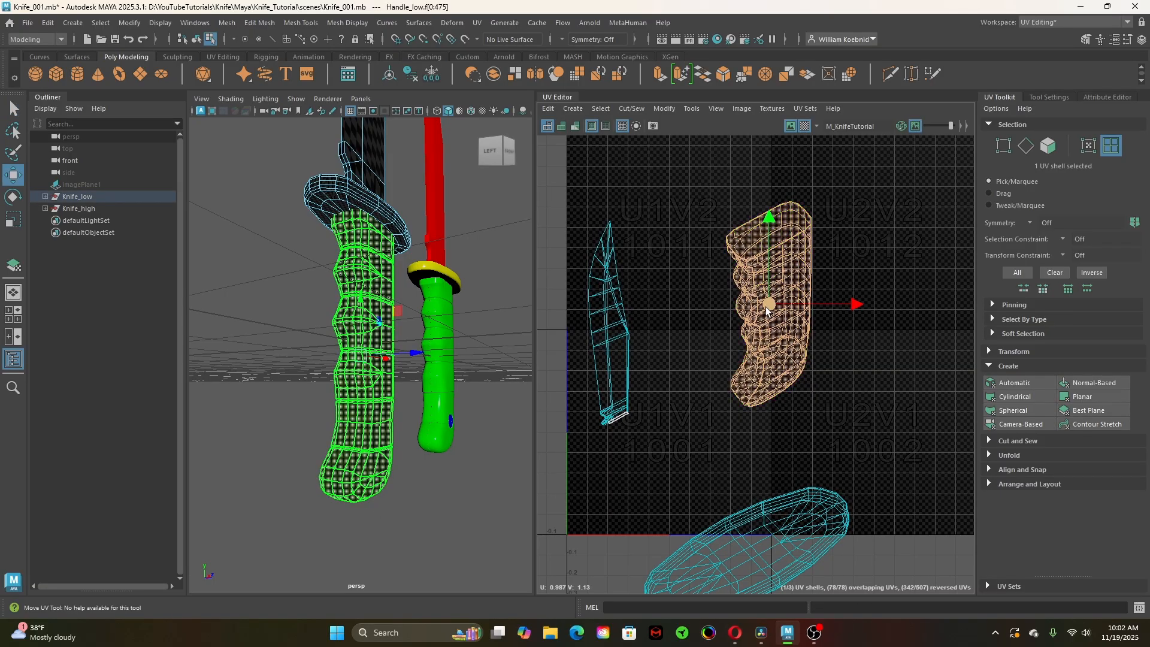
left_click_drag(768, 306, 752, 305)
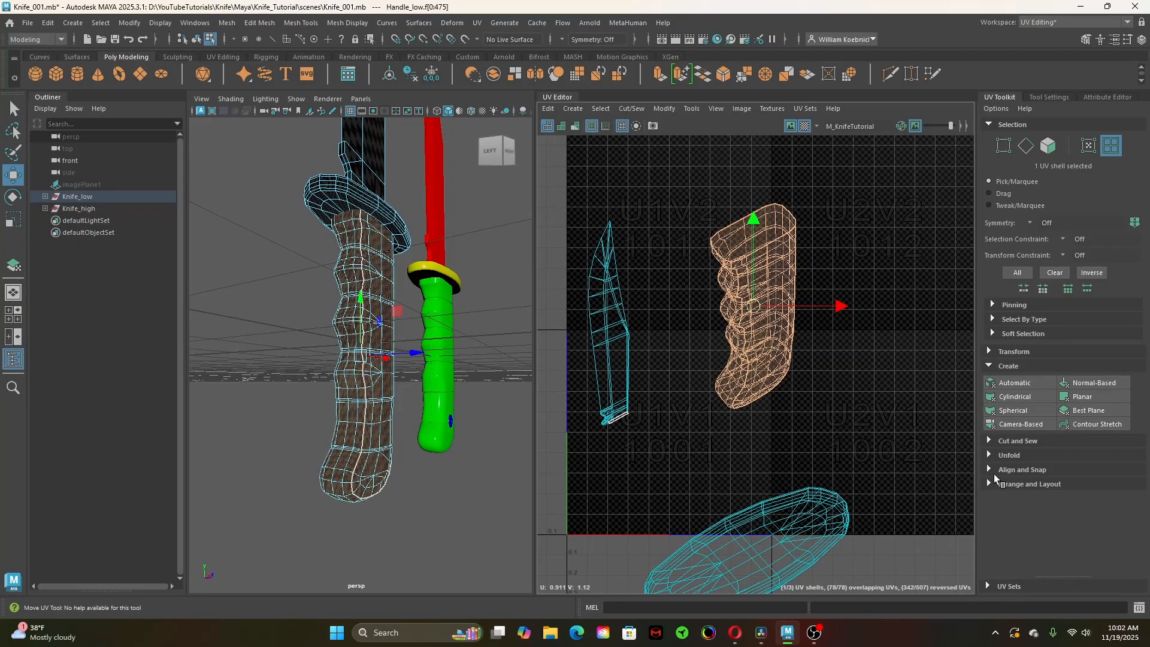
left_click(989, 454)
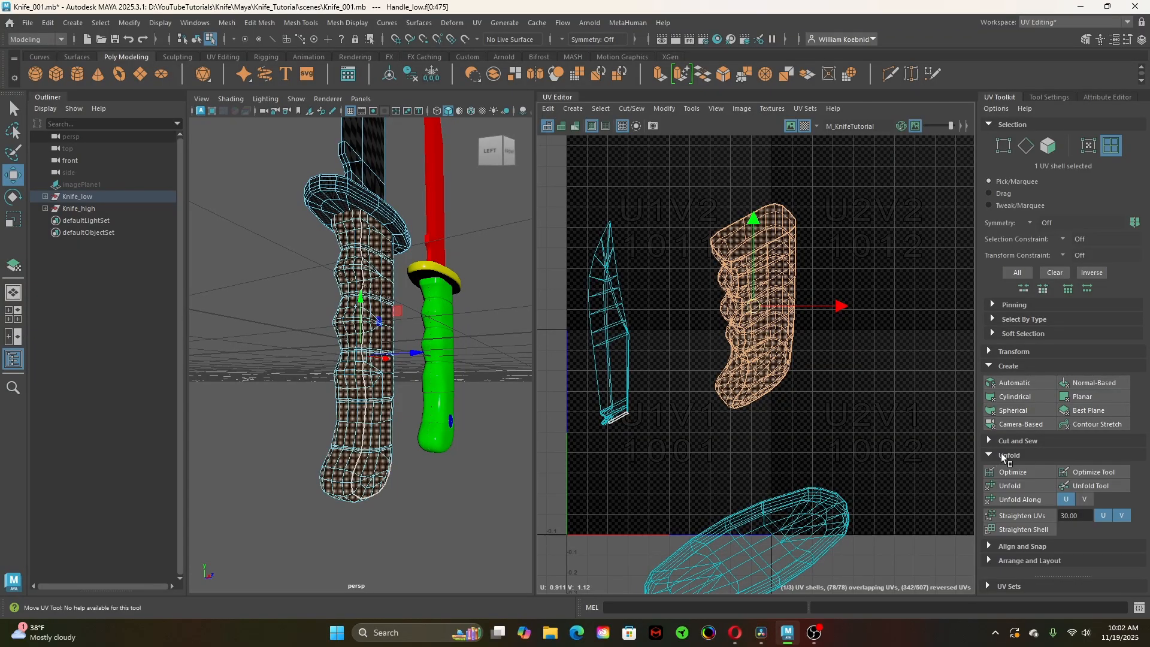
left_click(1028, 486)
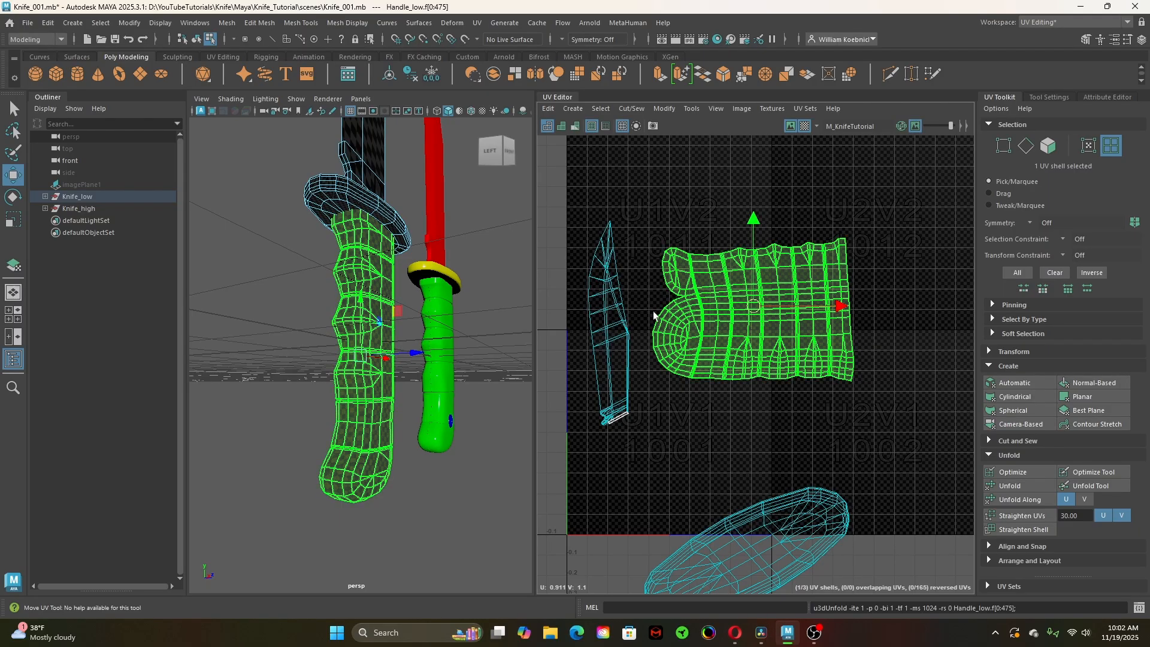
Rotate the unfolded handle shell upright with its butt end downward and place it beside the blade's shell
left_click_drag(465, 341, 485, 525, "alt")
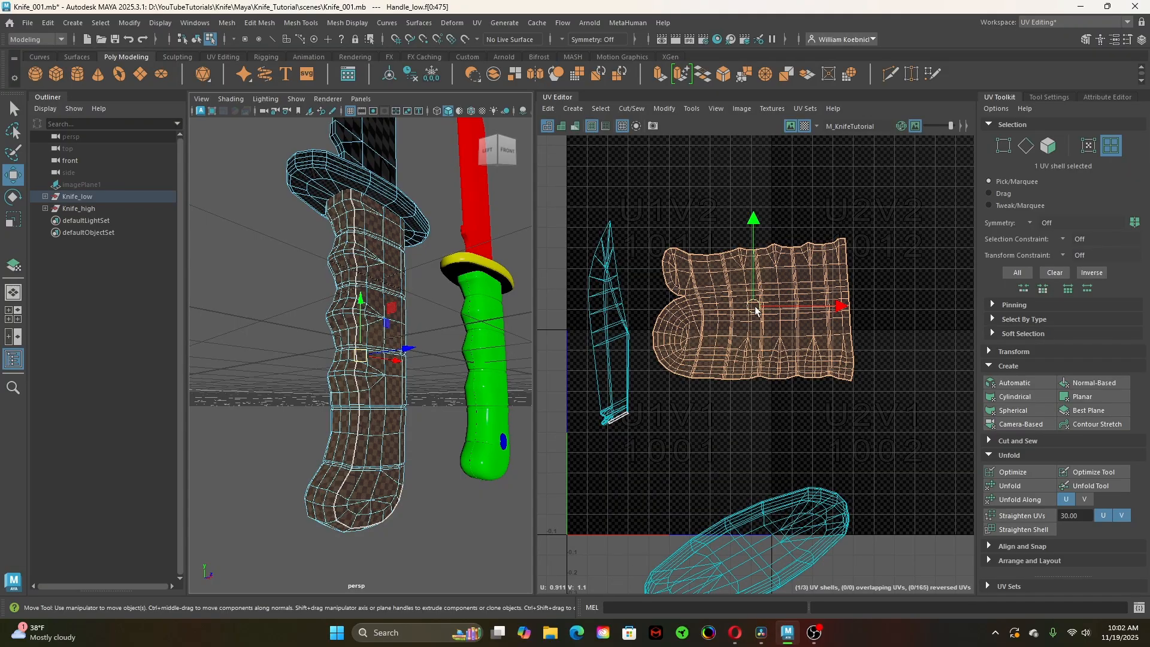
key("e")
left_click_drag(778, 411, 816, 321)
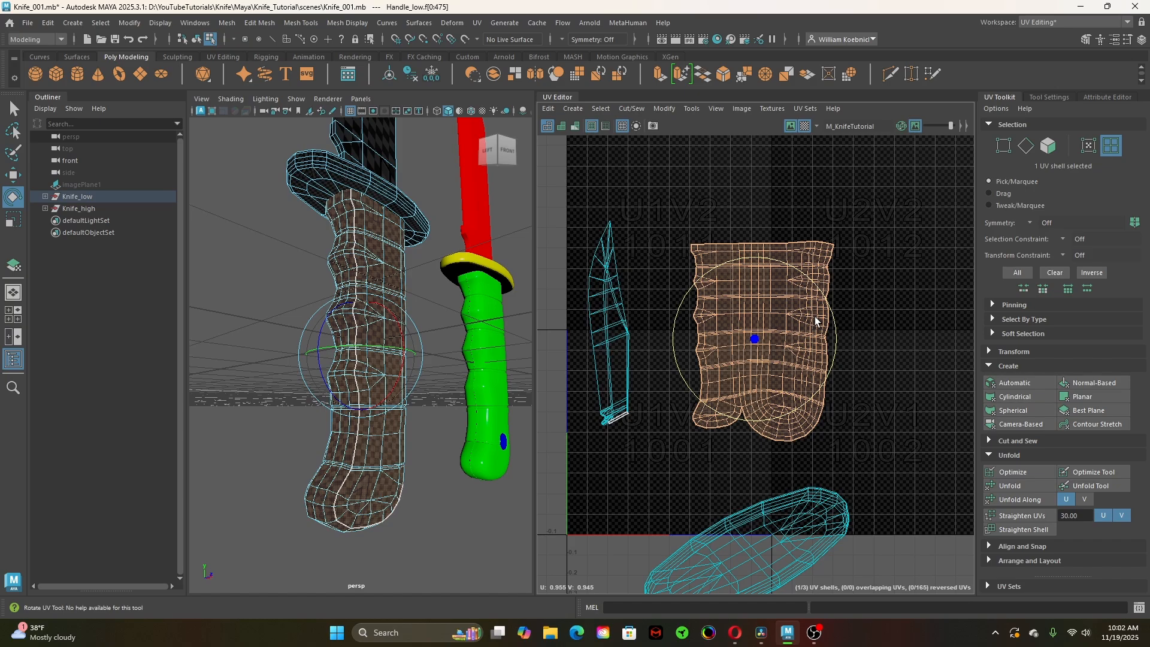
key("w")
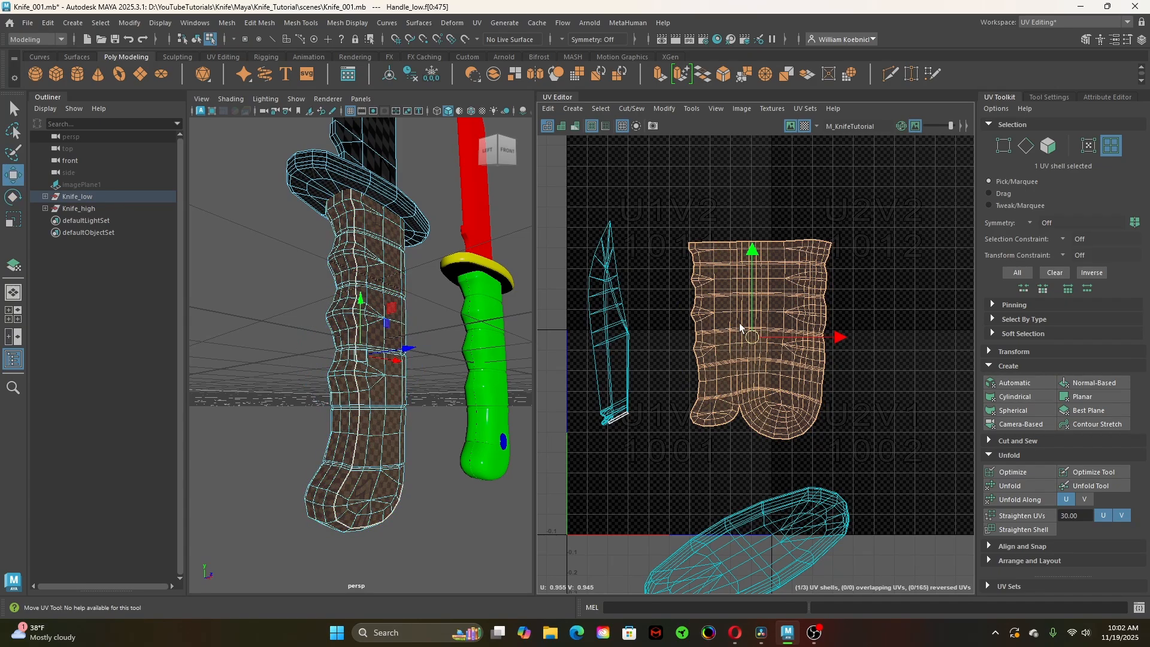
left_click_drag(753, 339, 715, 294)
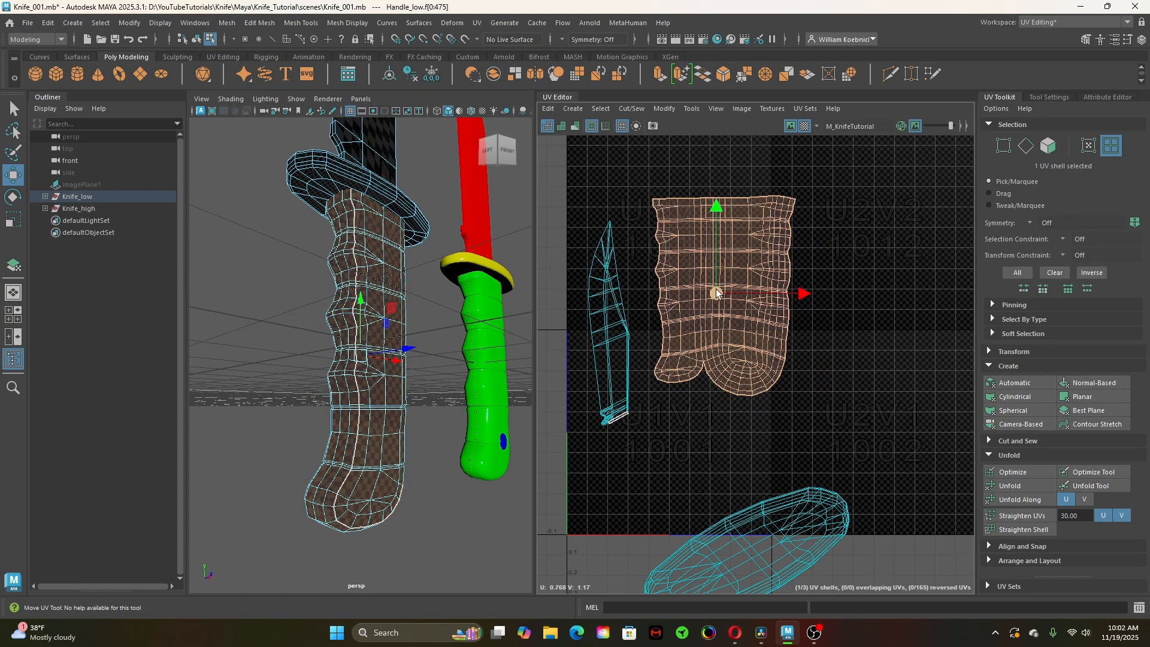
Turn on UV distortion shading, deselect the handle's shell, and inspect the stretching on the blade and handle shells
middle_click_drag(789, 237, 783, 270, "alt")
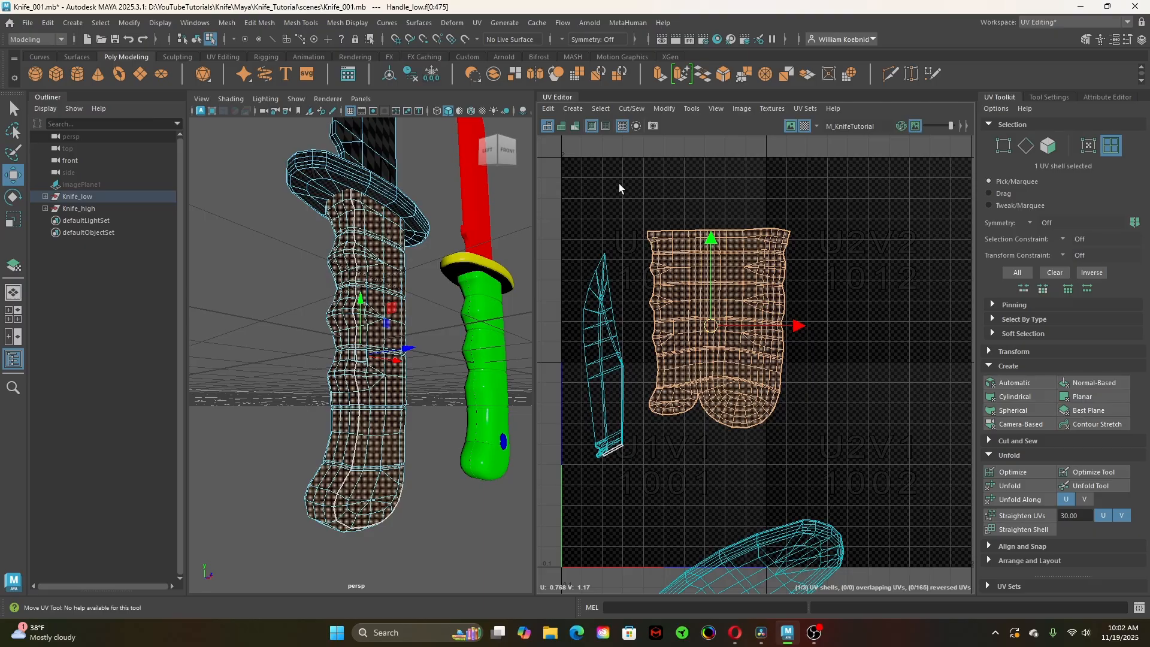
left_click(575, 127)
left_click(624, 205)
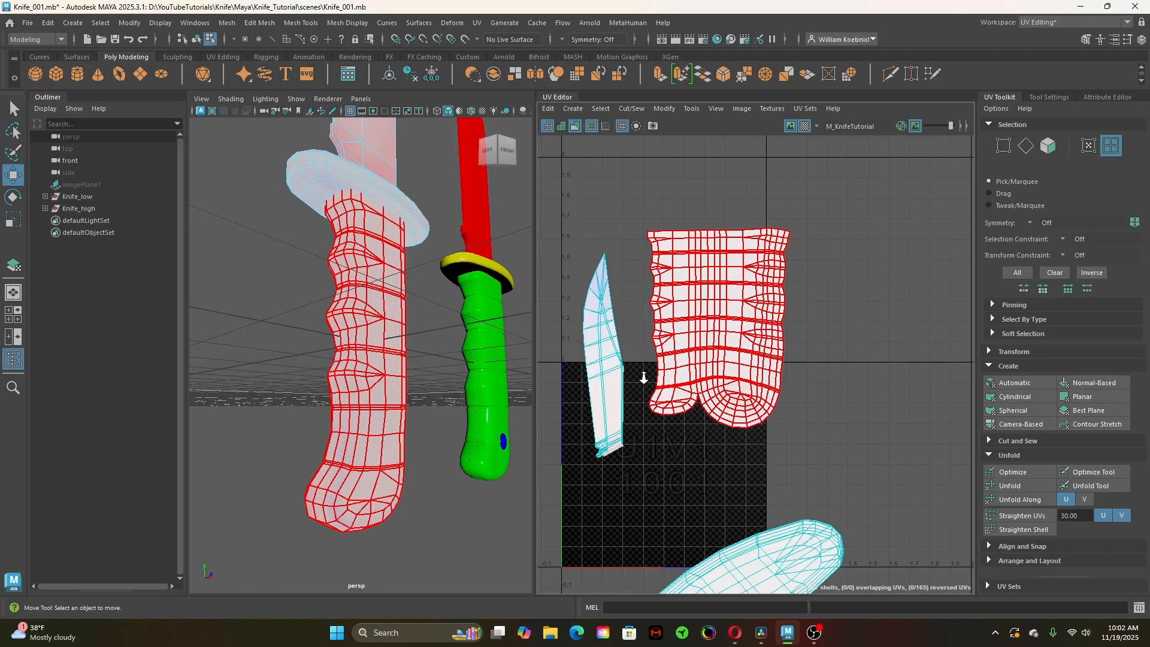
scroll(658, 389, "up", 3)
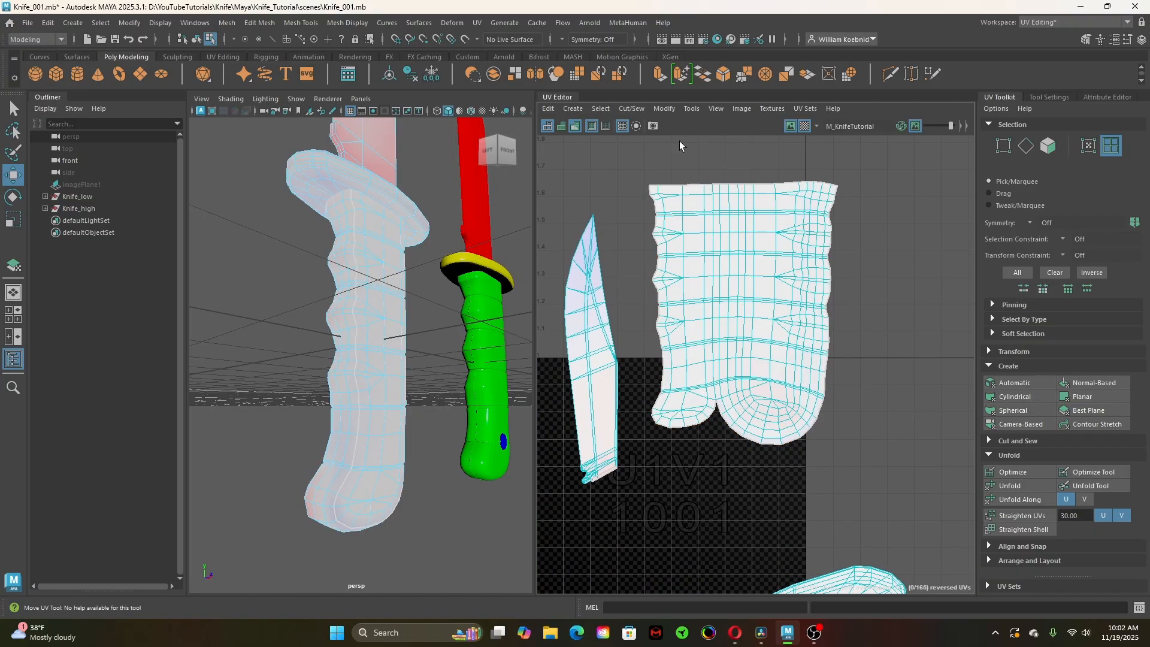
middle_click_drag(703, 505, 738, 431, "alt")
middle_click_drag(660, 233, 679, 316, "alt")
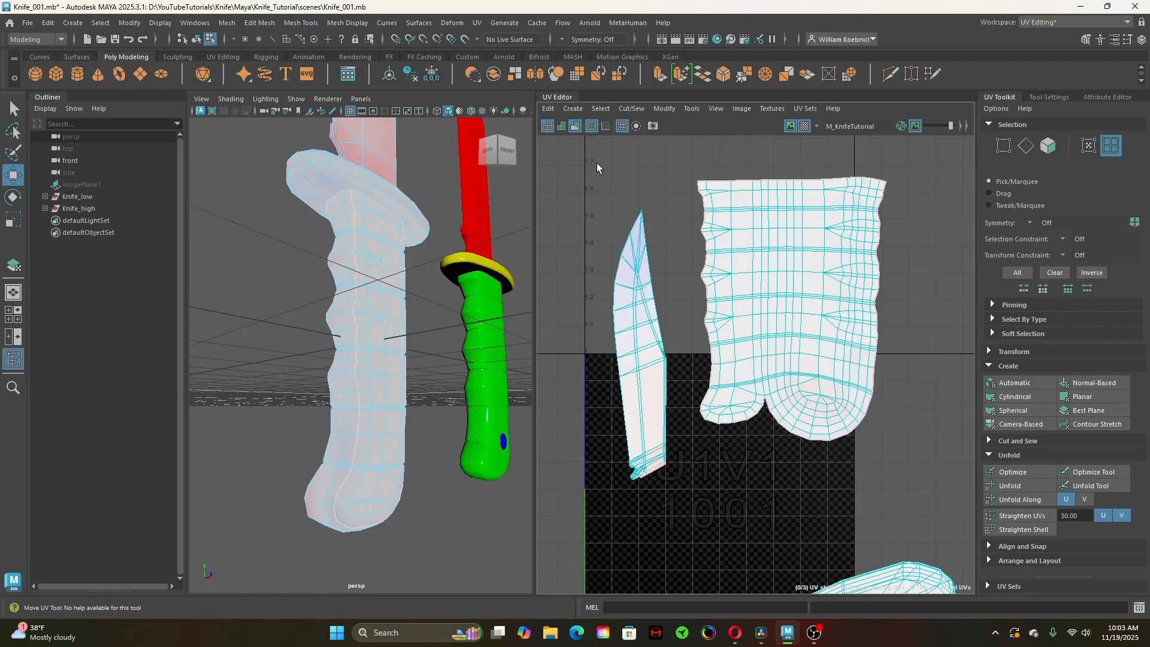
middle_click_drag(651, 169, 649, 215, "alt")
Examine the distortion colouring on the back of the low-poly knife and around the handle's butt end
left_click_drag(420, 350, 470, 418, "alt")
middle_click_drag(421, 201, 440, 280, "alt")
right_click_drag(454, 267, 405, 296, "alt")
middle_click_drag(406, 296, 386, 363, "alt")
right_click_drag(386, 363, 407, 386, "alt")
mouse_move(407, 387)
left_mouse_down("alt")
mouse_move(436, 373)
mouse_move(415, 375)
left_mouse_up("alt")
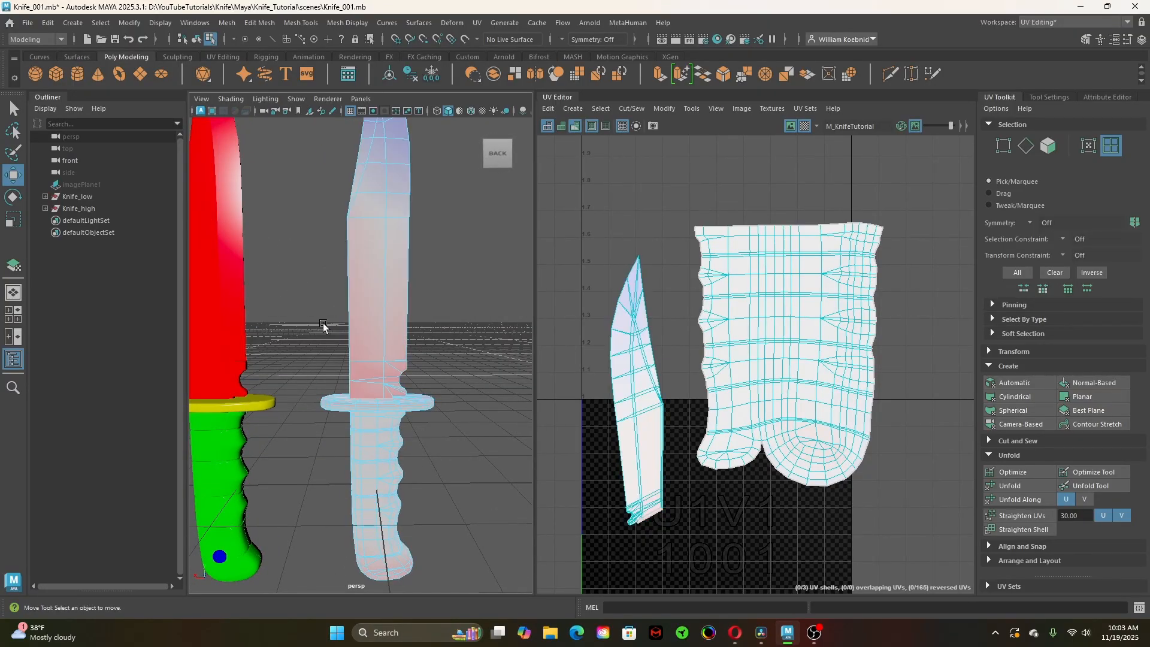
middle_click_drag(442, 267, 426, 322, "alt")
left_click_drag(437, 370, 401, 390, "alt")
right_click_drag(402, 391, 360, 370, "alt")
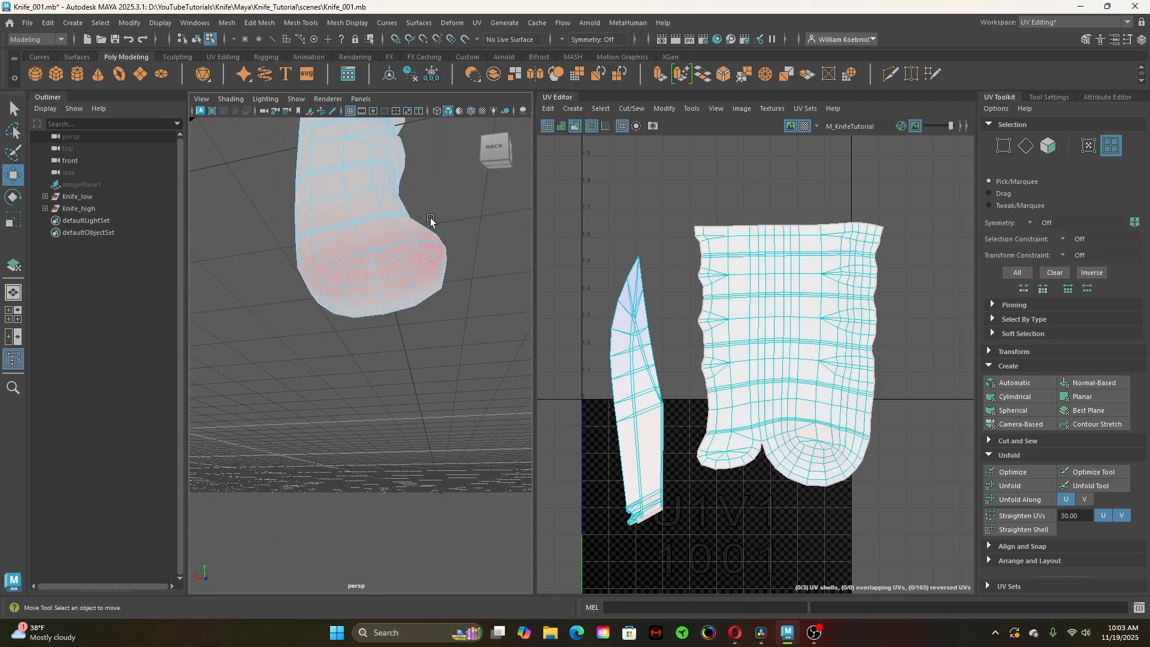
left_click_drag(431, 225, 389, 385, "alt")
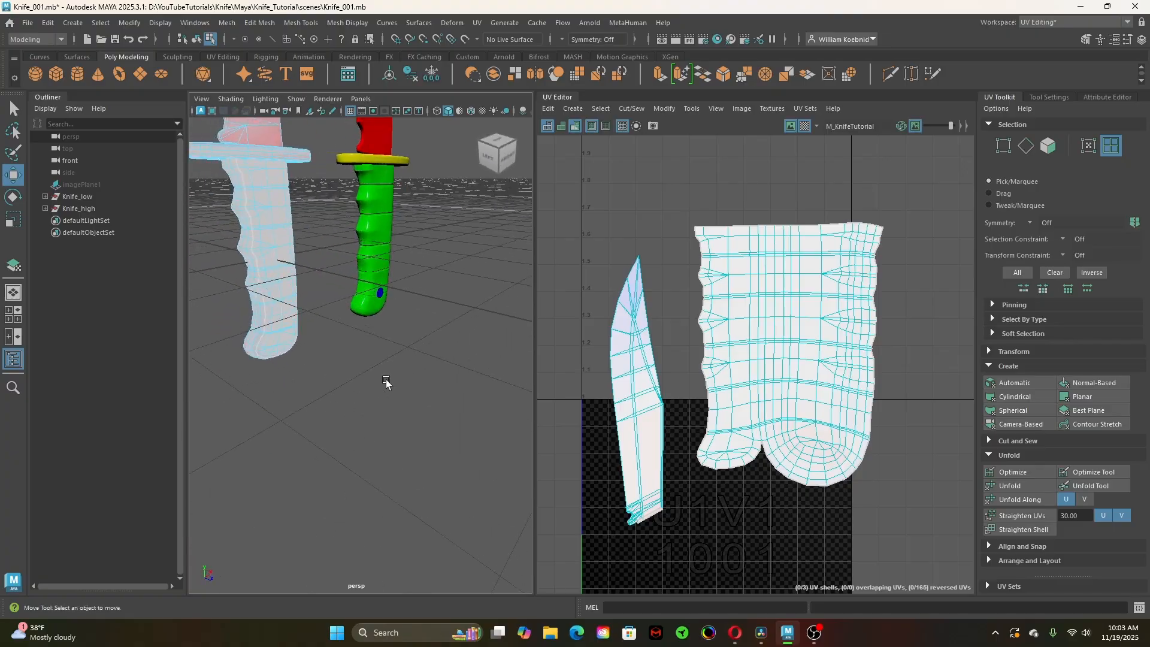
right_click_drag(393, 380, 466, 496, "alt")
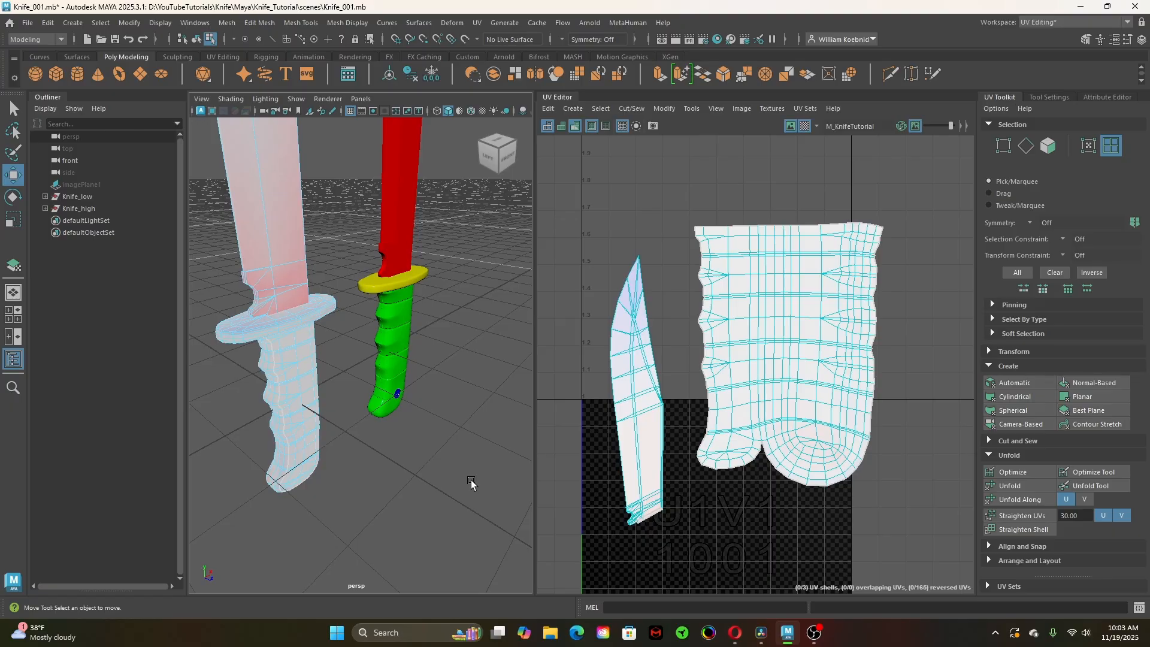
Examine the distortion colouring along the low-poly blade from its tip to the guard
scroll(415, 415, "down", 2)
middle_click_drag(413, 415, 472, 546, "alt")
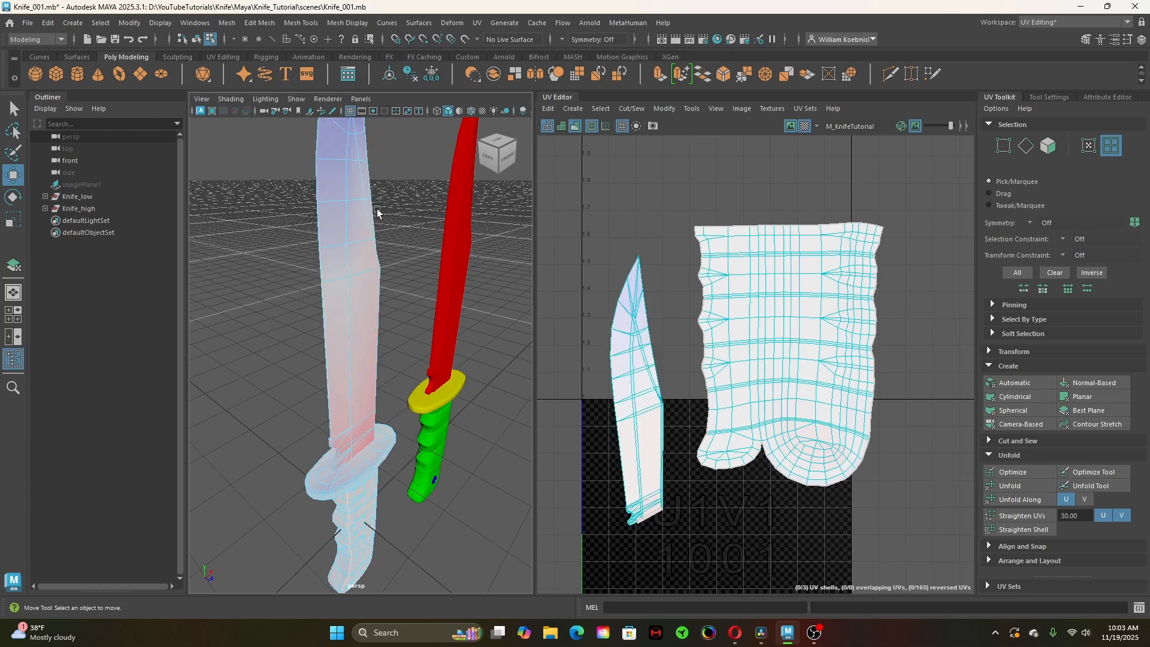
left_click_drag(377, 211, 321, 397, "alt")
left_click_drag(401, 376, 291, 163, "alt")
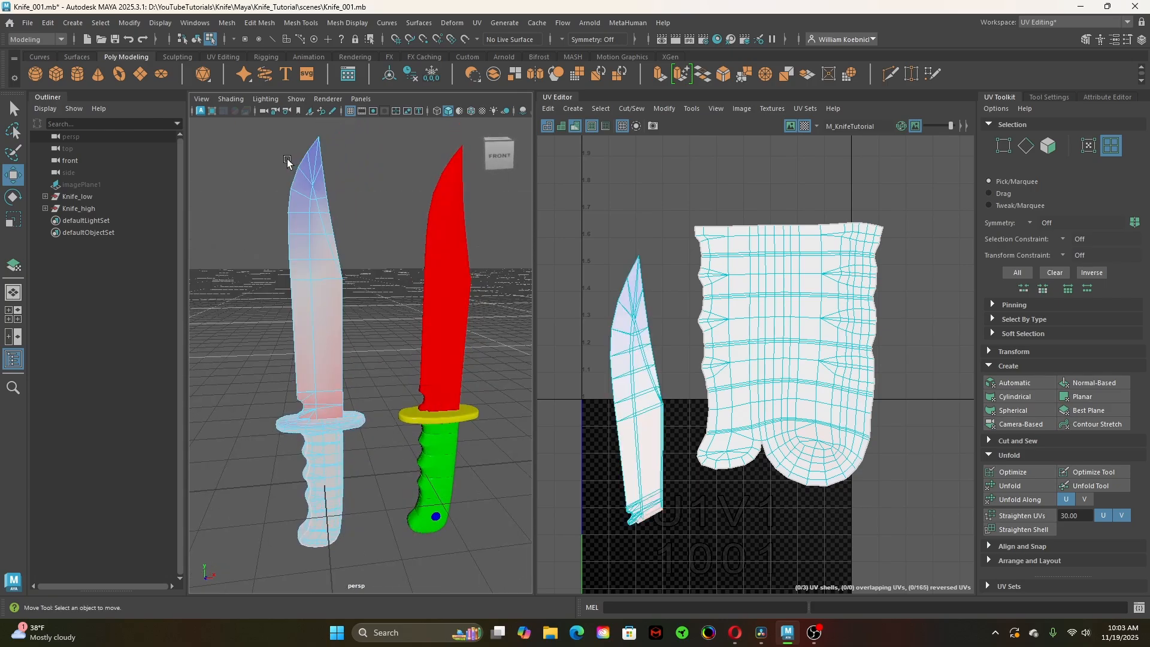
left_click(296, 369)
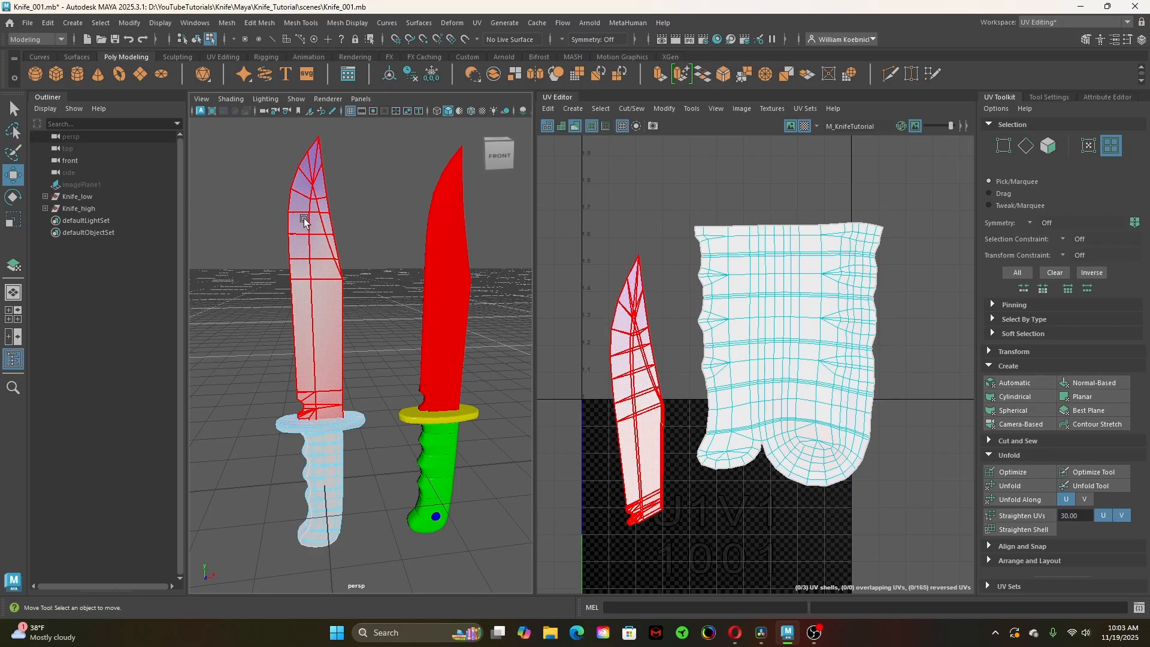
left_click(320, 148)
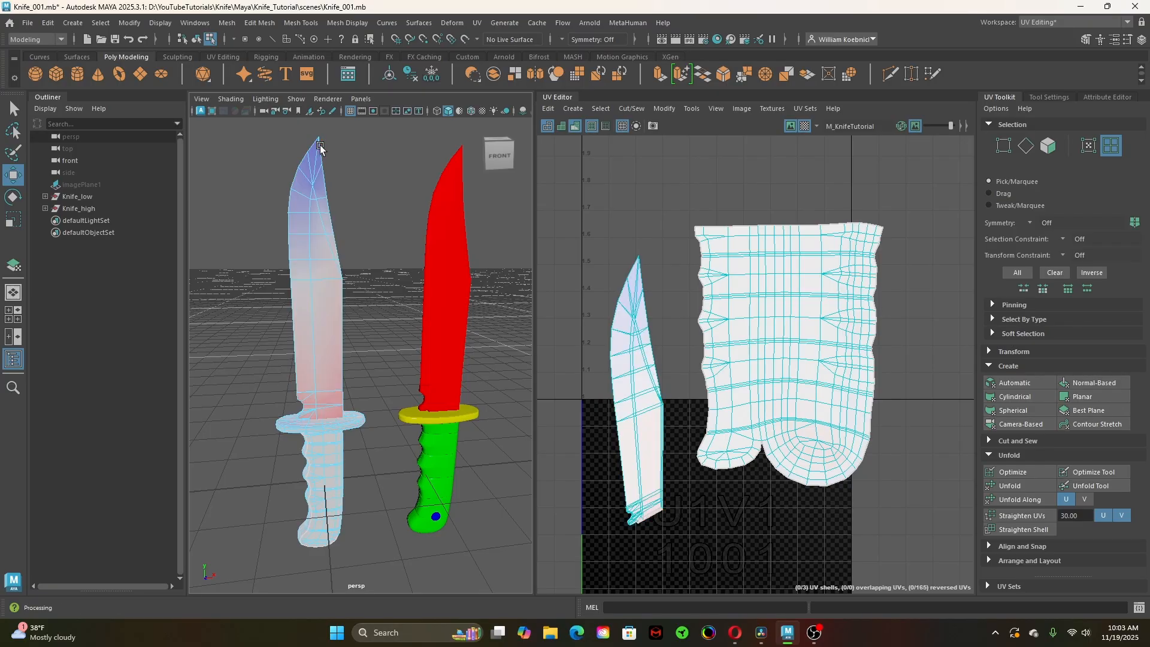
left_click(312, 161)
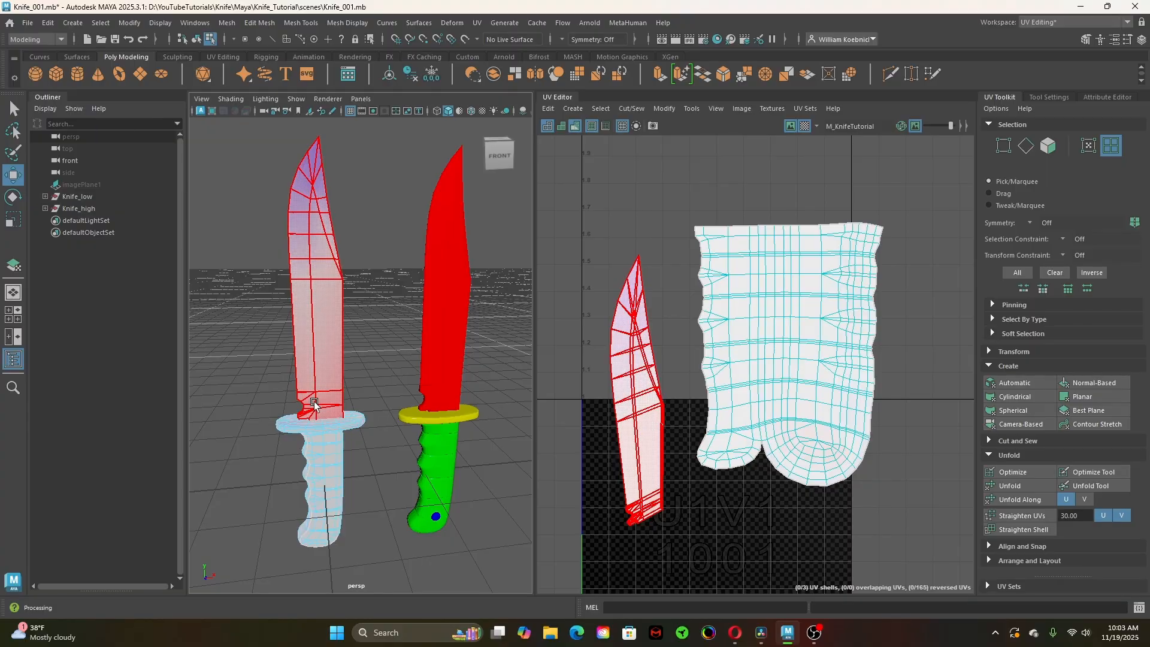
left_click(384, 378)
Compare the distortion on both sides of the low-poly handle, including its underside and finger grooves
mouse_move(374, 527)
left_mouse_down("alt")
mouse_move(368, 545)
mouse_move(425, 540)
mouse_move(385, 531)
mouse_move(392, 515)
left_mouse_up("alt")
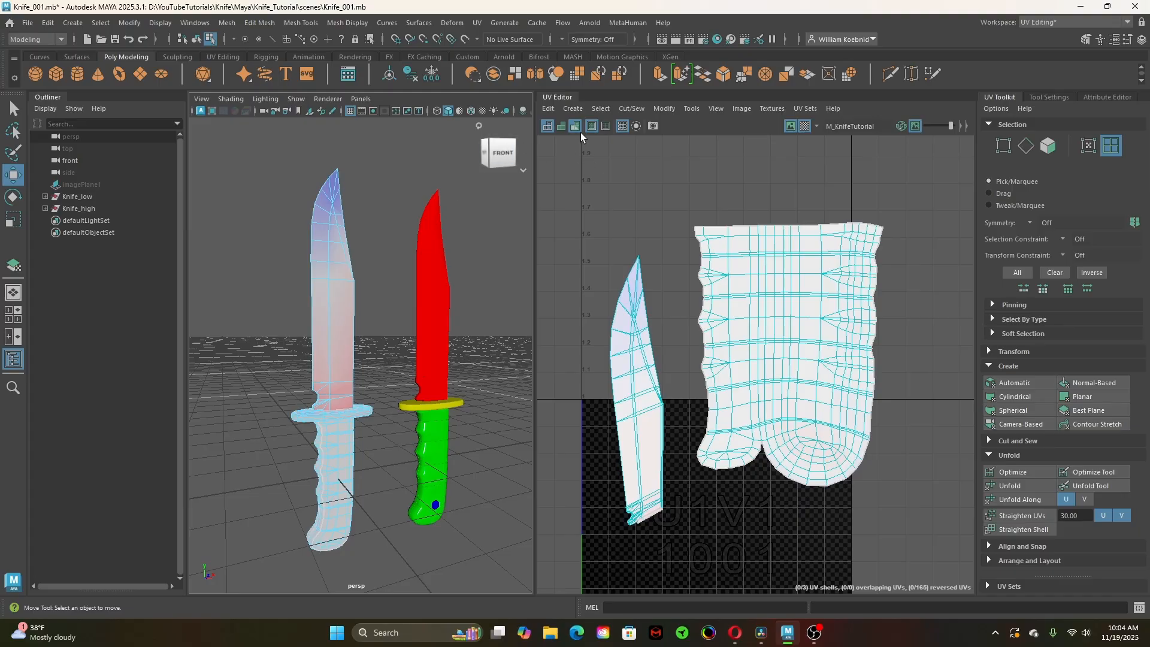
left_click_drag(383, 367, 575, 458, "alt")
scroll(419, 477, "up", 5)
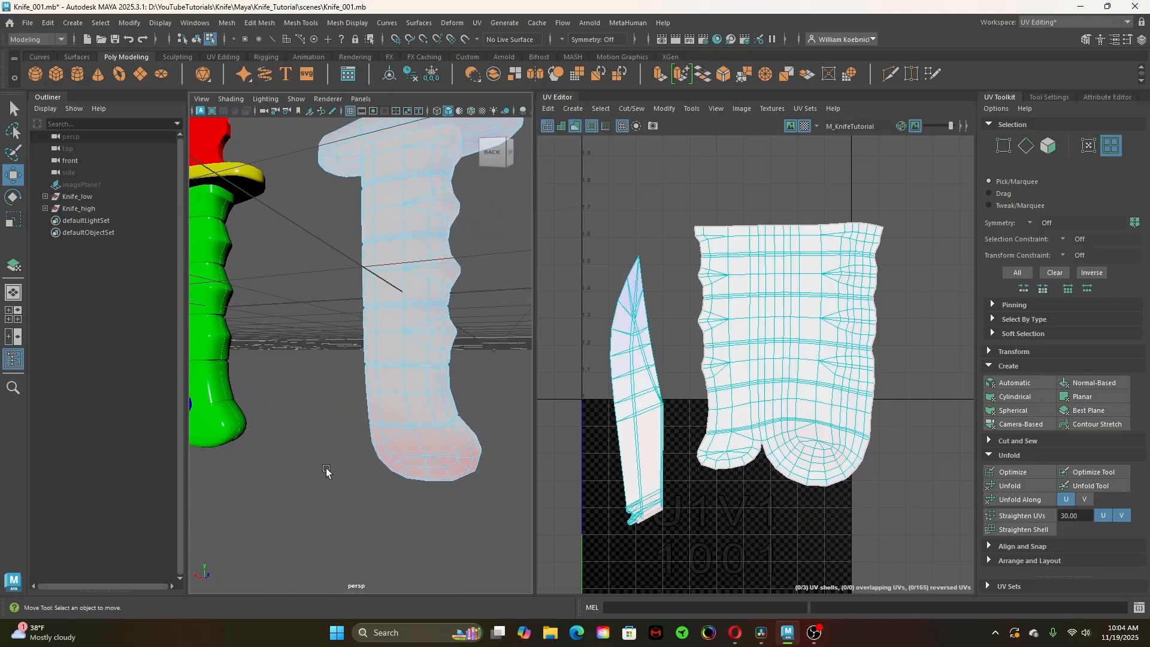
scroll(479, 455, "down", 4)
left_click_drag(359, 527, 223, 447, "alt")
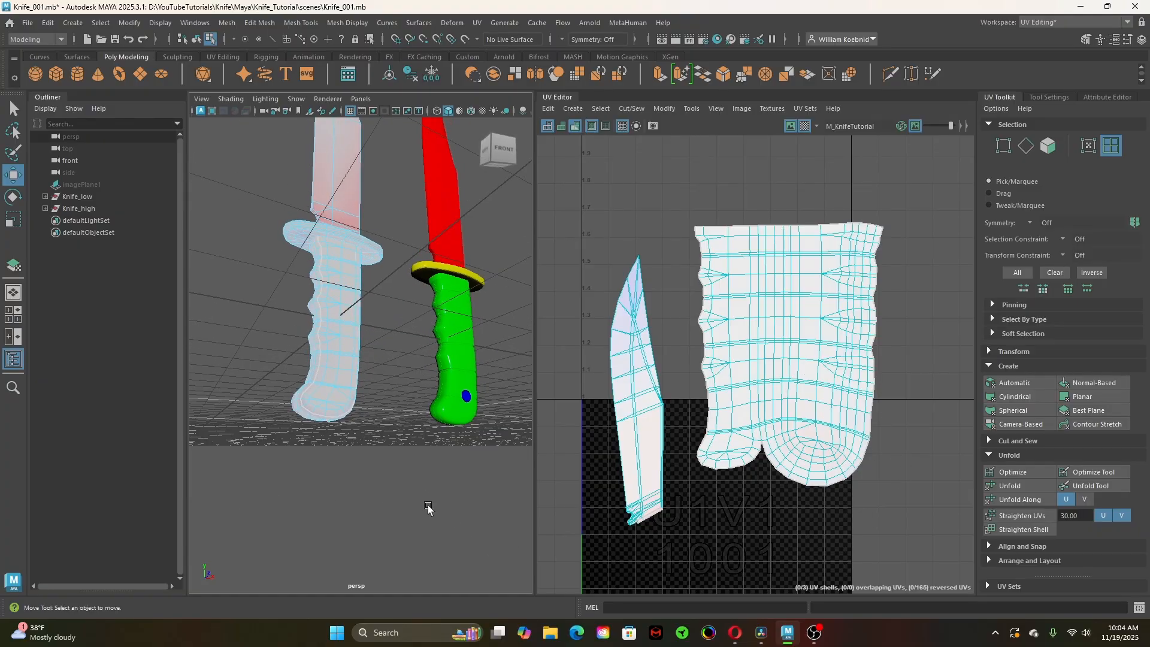
right_click_drag(428, 508, 344, 579, "alt")
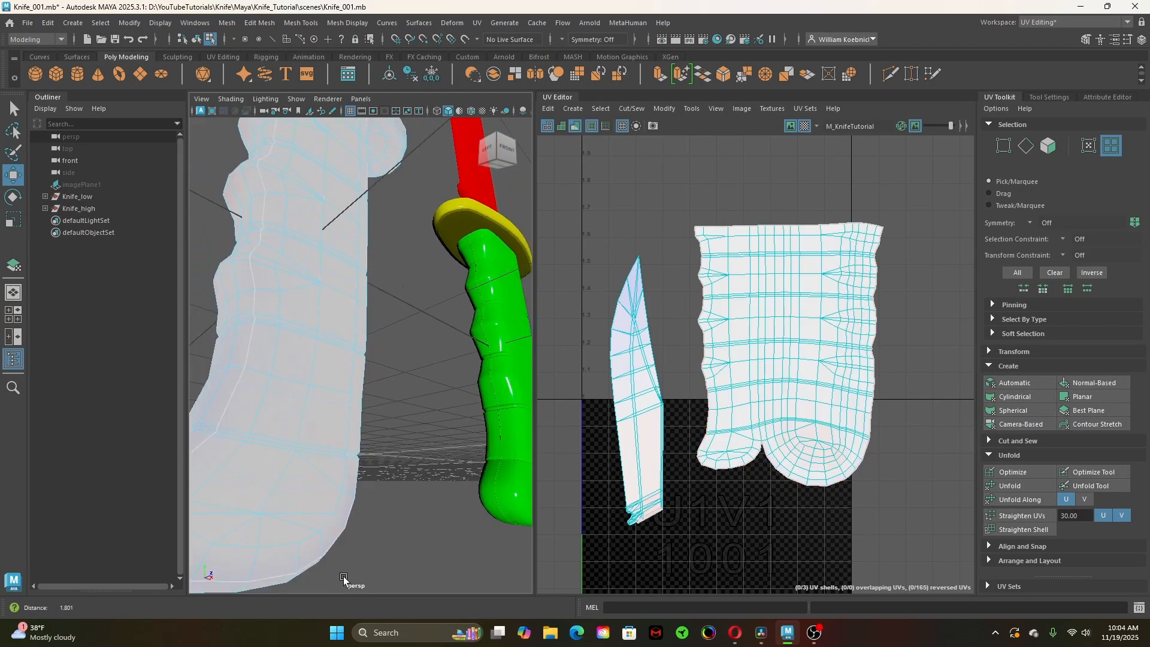
left_click_drag(343, 579, 377, 479, "alt")
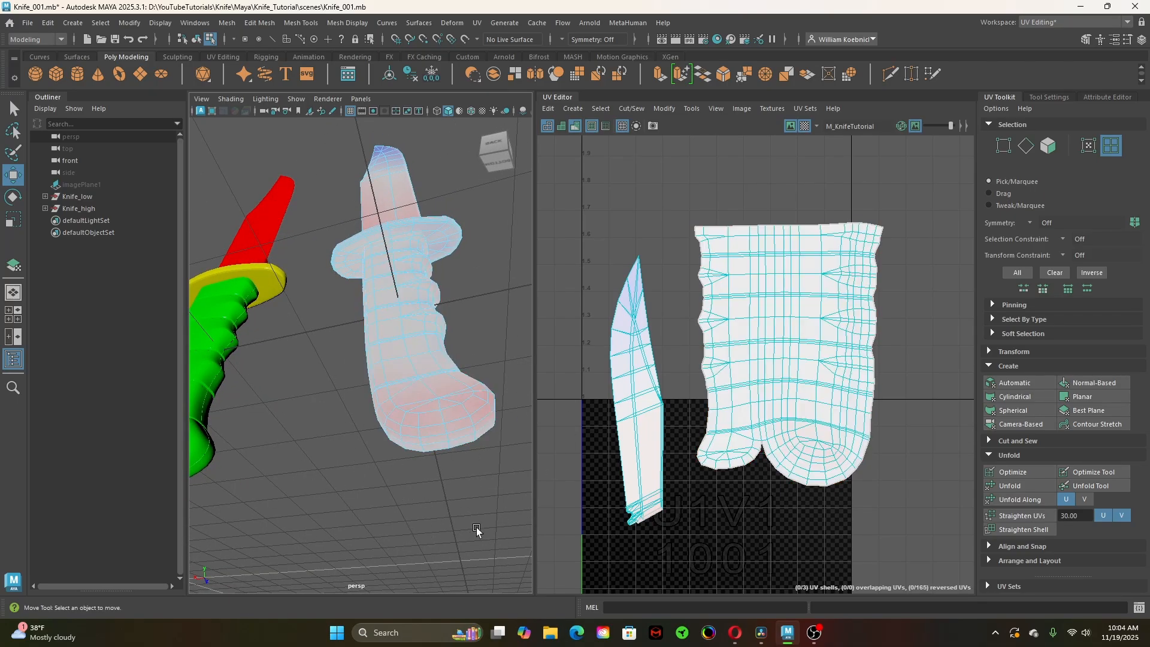
left_click_drag(475, 531, 253, 526, "alt")
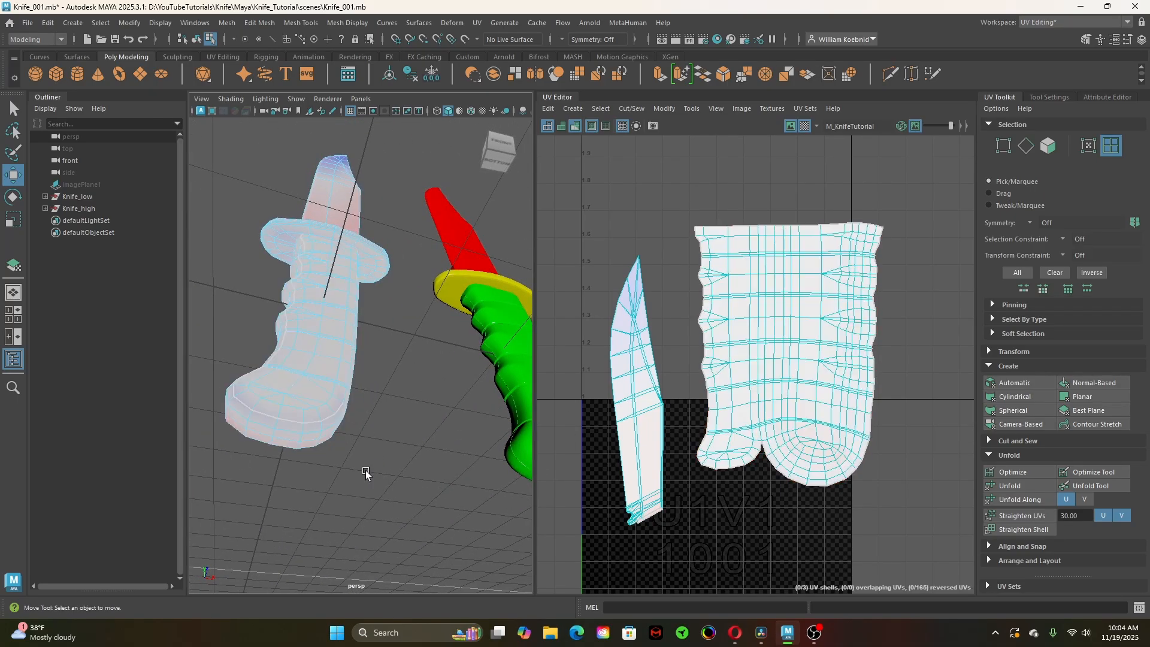
mouse_move(350, 400)
left_mouse_down("alt")
mouse_move(565, 501)
mouse_move(533, 534)
mouse_move(541, 219)
left_mouse_up("alt")
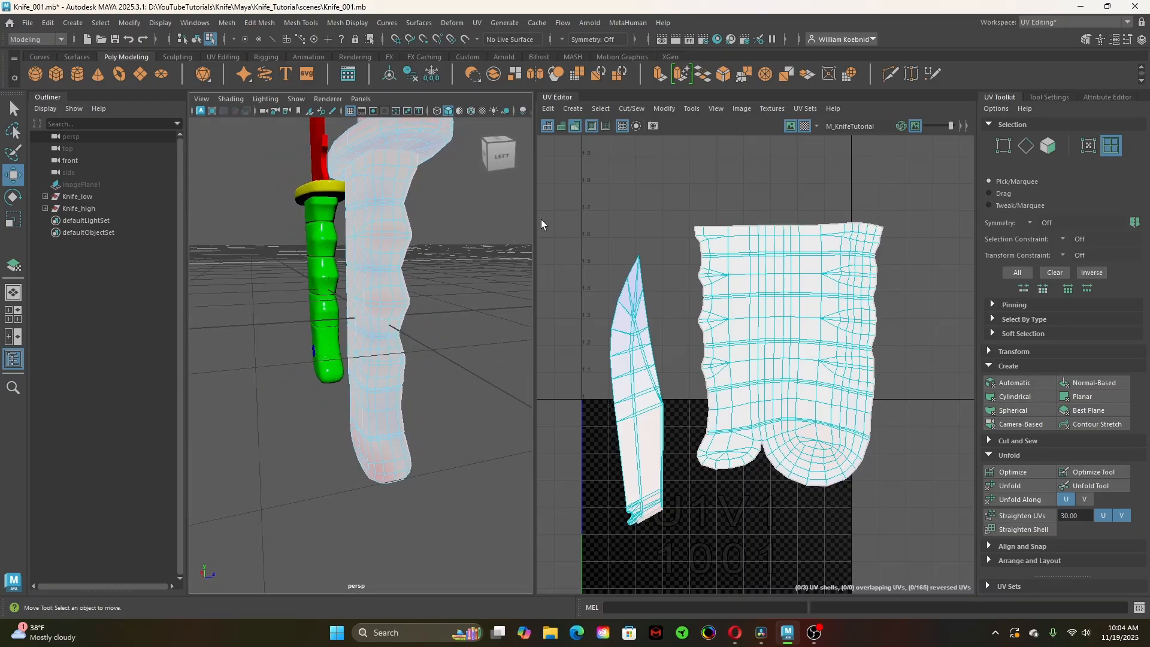
Turn off the distortion shading and select another lengthwise edge loop on the low-poly handle in edge mode
left_click(577, 125)
key("q")
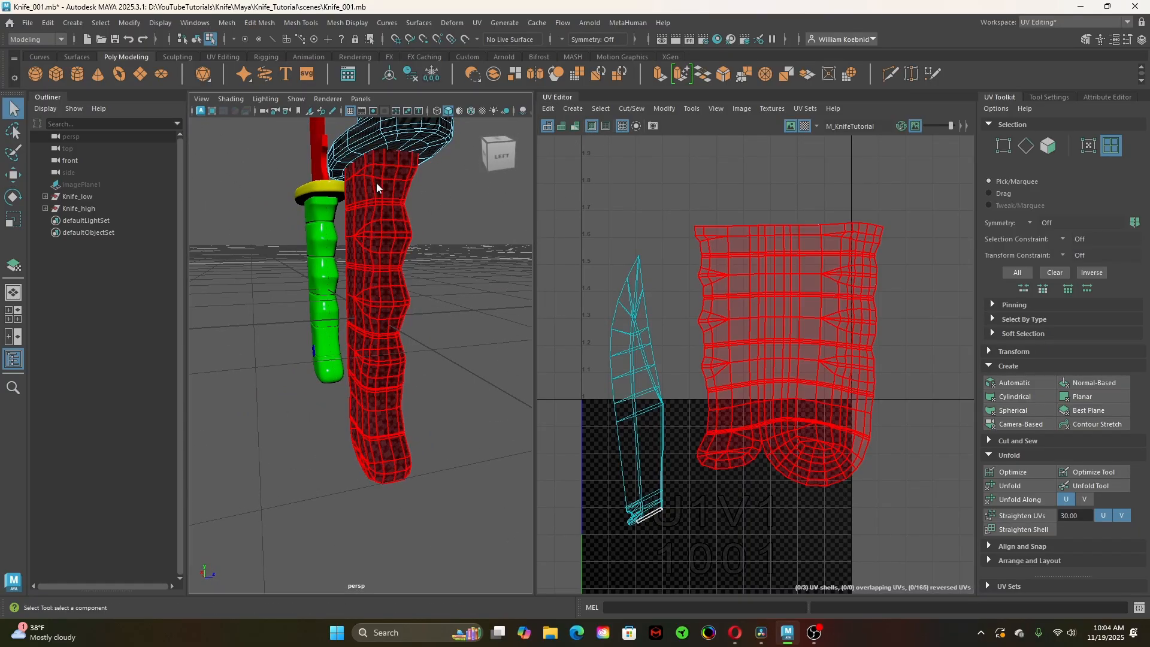
right_click_drag(376, 182, 381, 157)
left_click_drag(396, 203, 380, 227, "alt")
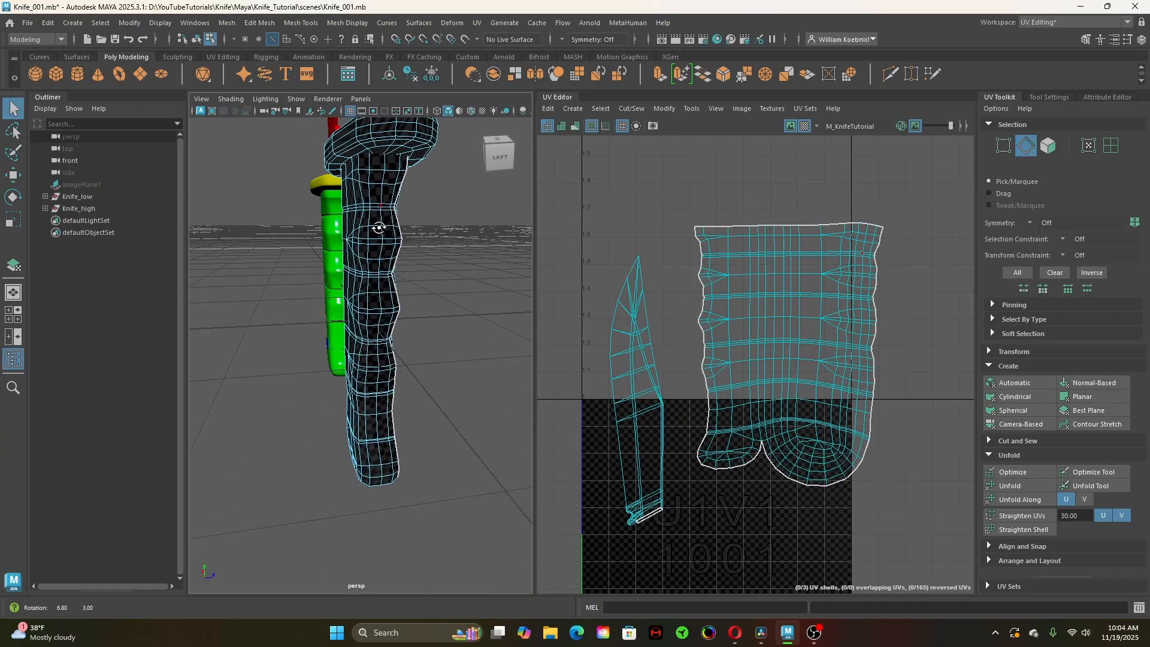
left_click(361, 162)
left_click_drag(377, 400, 410, 422, "alt")
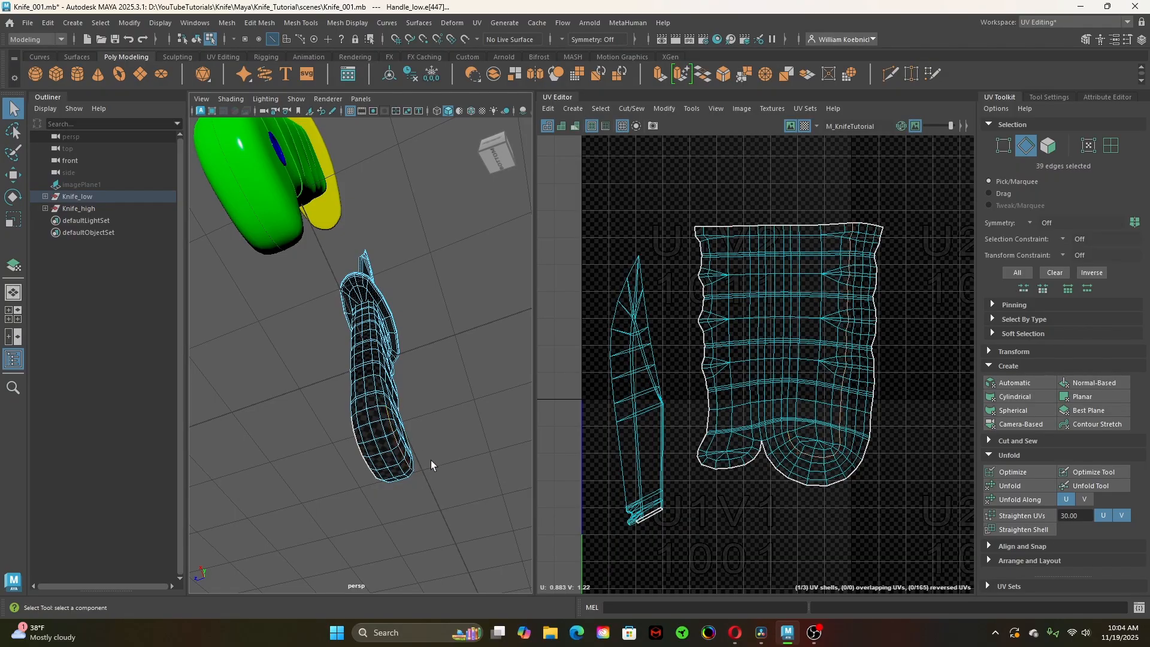
Cut the handle's UVs along the selected lengthwise edge loop and across the four edges on its butt end
left_click_drag(431, 465, 375, 481, "alt")
right_click_drag(671, 204, 620, 222, "shift")
left_click_drag(362, 441, 329, 469, "alt")
left_click(400, 449)
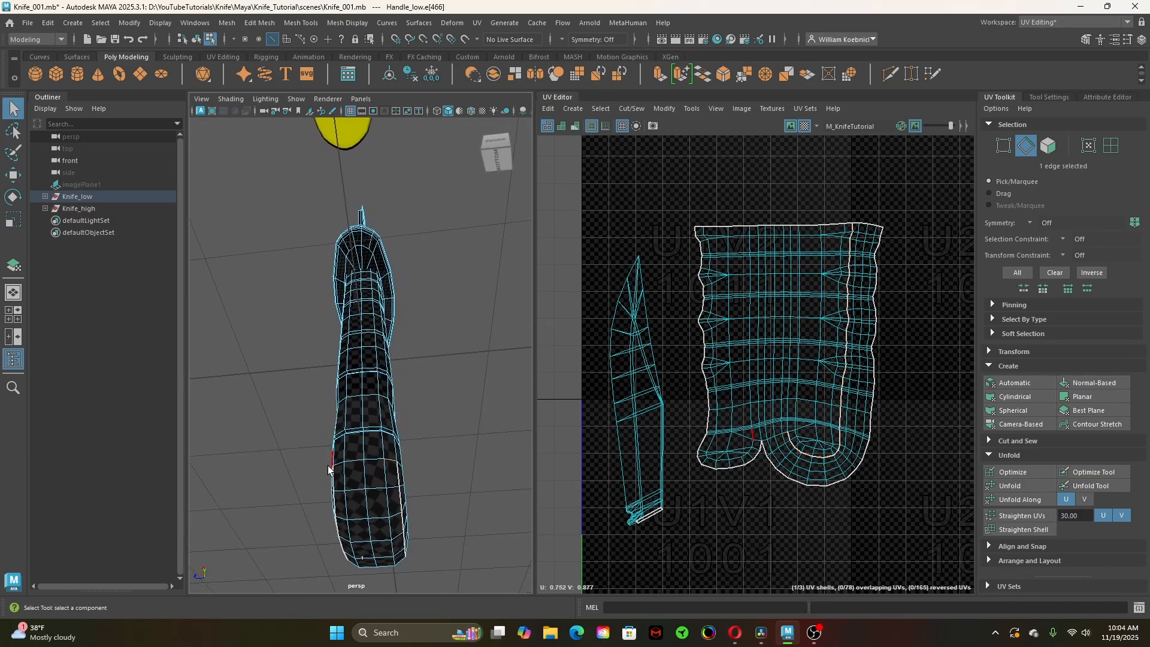
right_click_drag(707, 196, 688, 211, "shift")
Pull the two new handle shells apart in the UV layout, moving the wide main shell up and the J-shaped strip sideways
right_click_drag(781, 327, 764, 333)
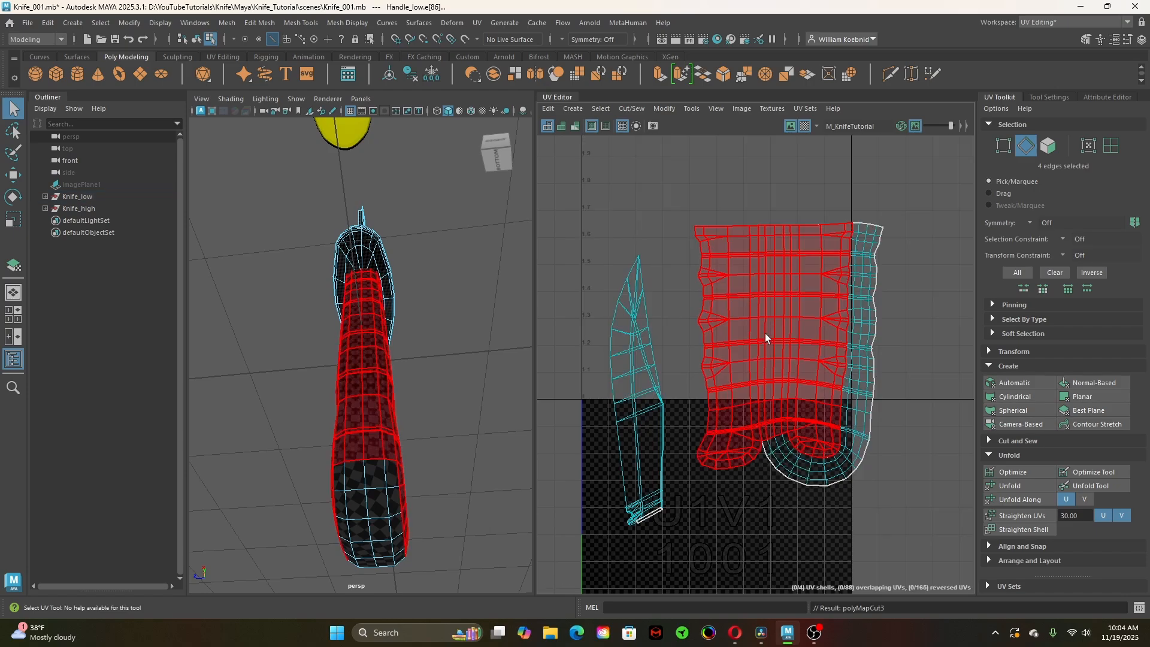
left_click(766, 343)
key("w")
left_click_drag(773, 382, 745, 295)
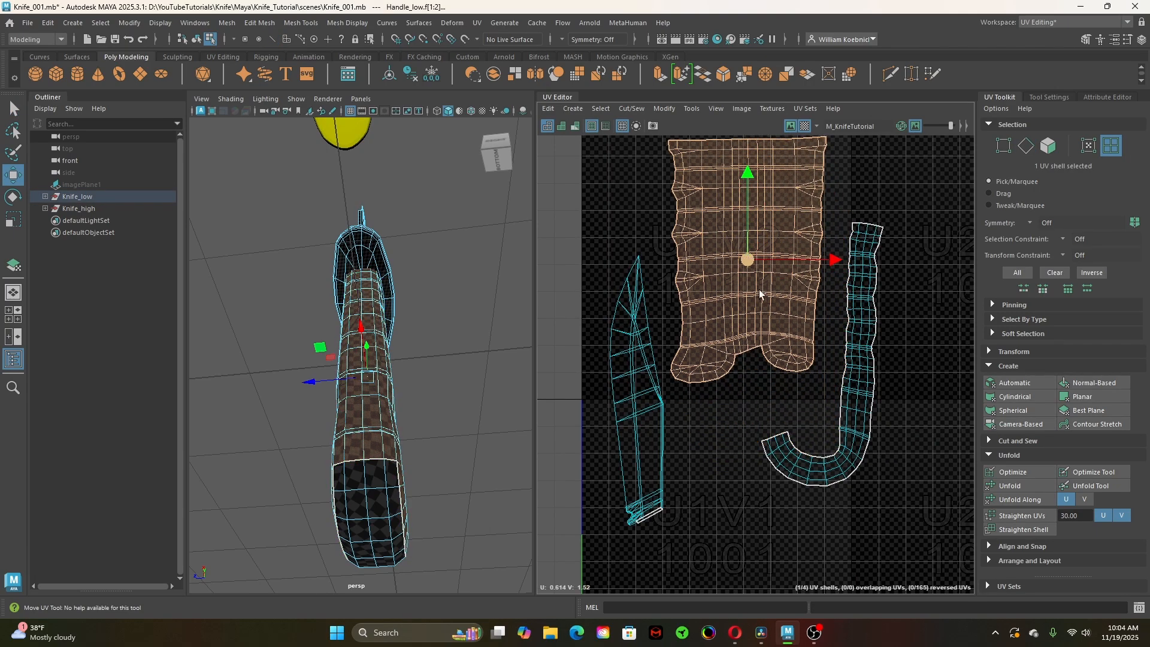
left_click(835, 360)
left_click_drag(835, 361, 887, 361)
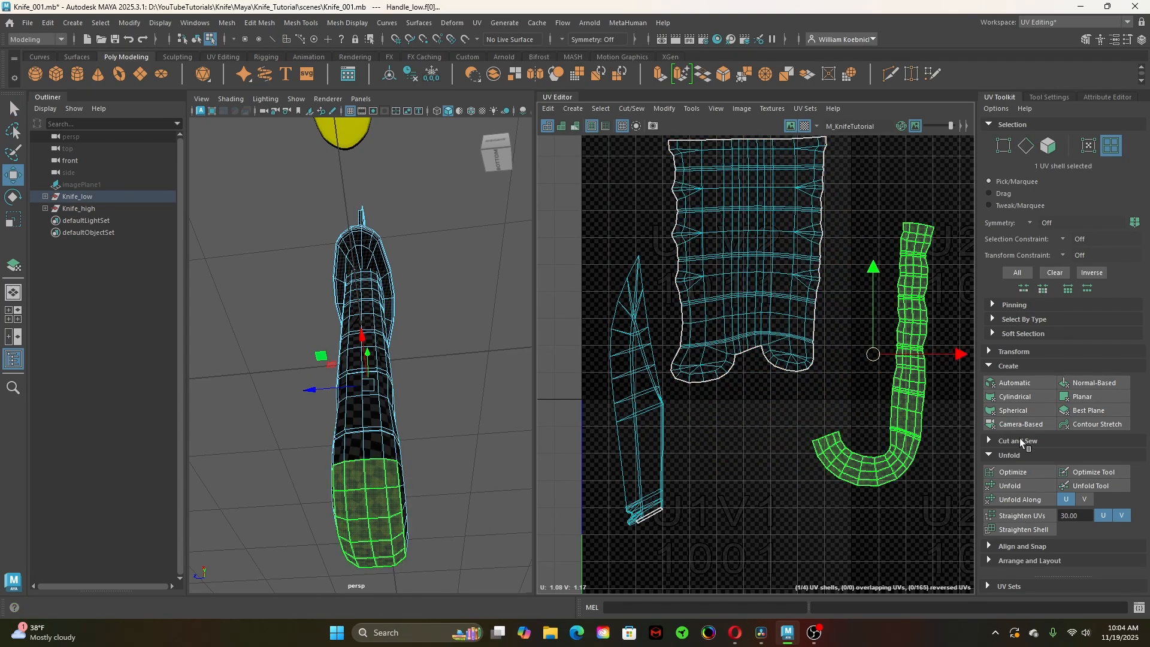
Unfold the strip and the main handle shell, and turn on the distortion shading
left_click(1030, 486)
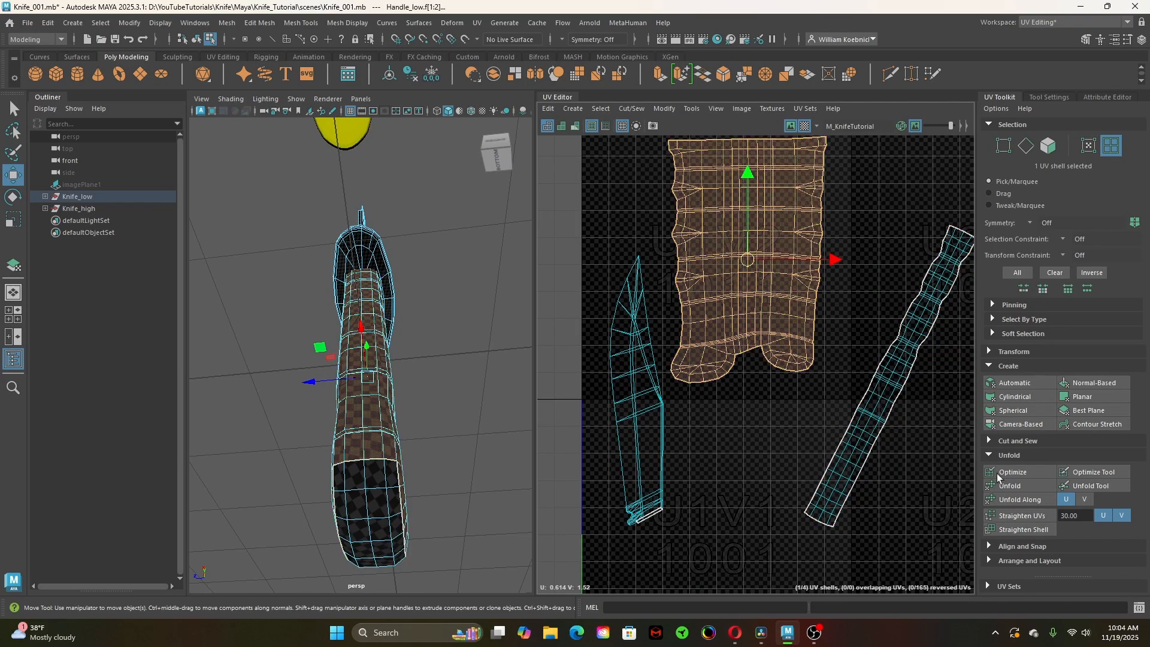
scroll(802, 431, "down", 1)
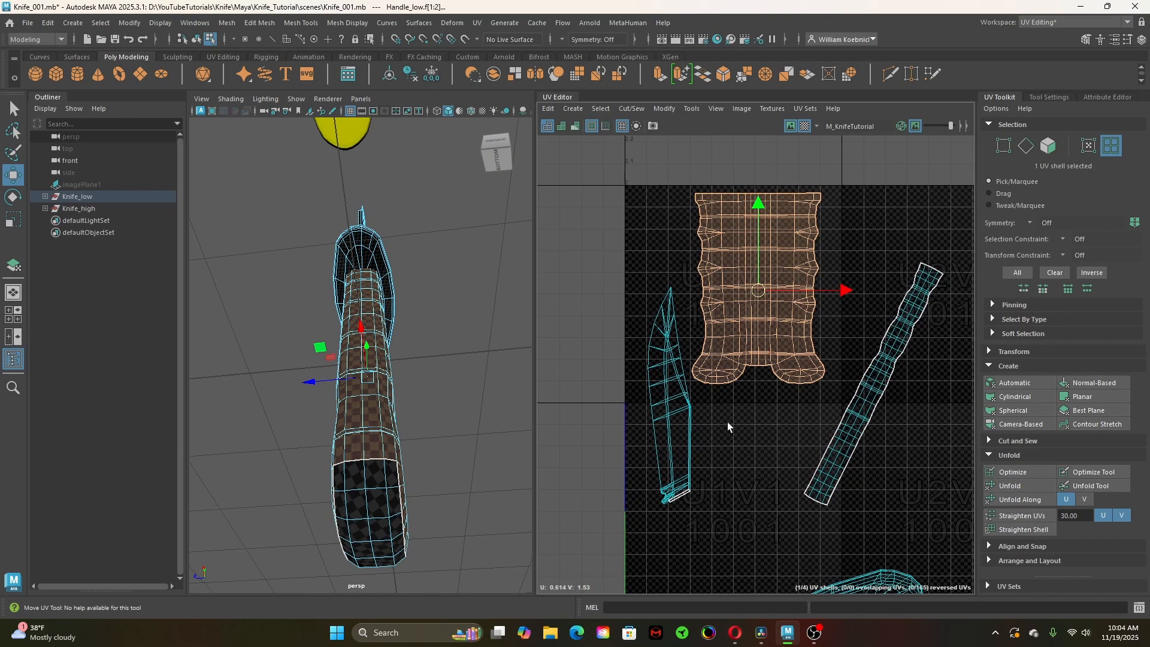
key("q")
left_click(573, 128)
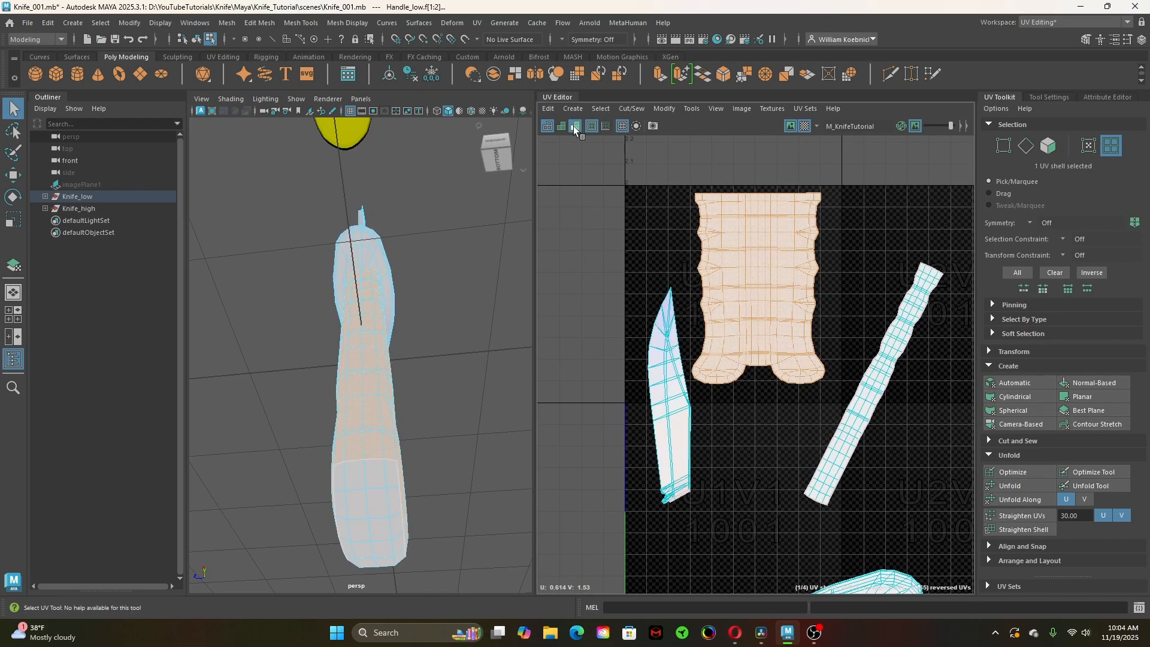
Select the low-poly handle as an object and examine its distortion colouring on both sides
left_click_drag(469, 381, 360, 444, "alt")
mouse_move(364, 276)
right_mouse_down()
mouse_move(386, 348)
mouse_move(422, 259)
right_mouse_up()
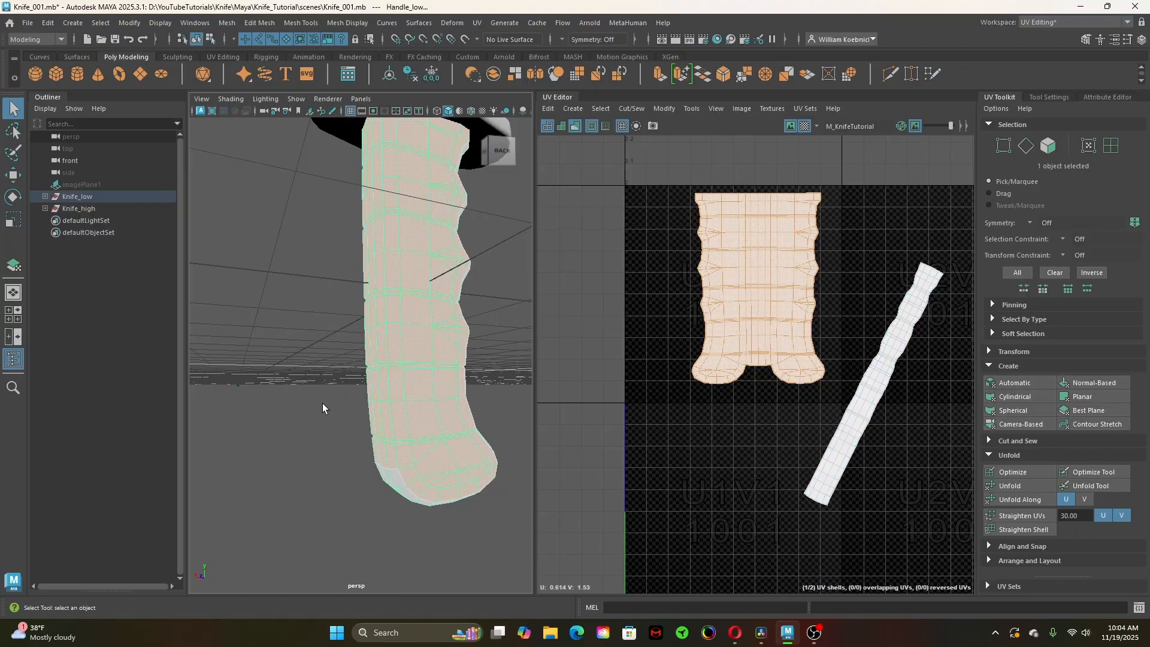
left_click(324, 405)
right_click_drag(395, 467, 386, 516, "alt")
left_click(410, 371)
left_click_drag(471, 384, 235, 396, "alt")
middle_click_drag(404, 495, 402, 429, "alt")
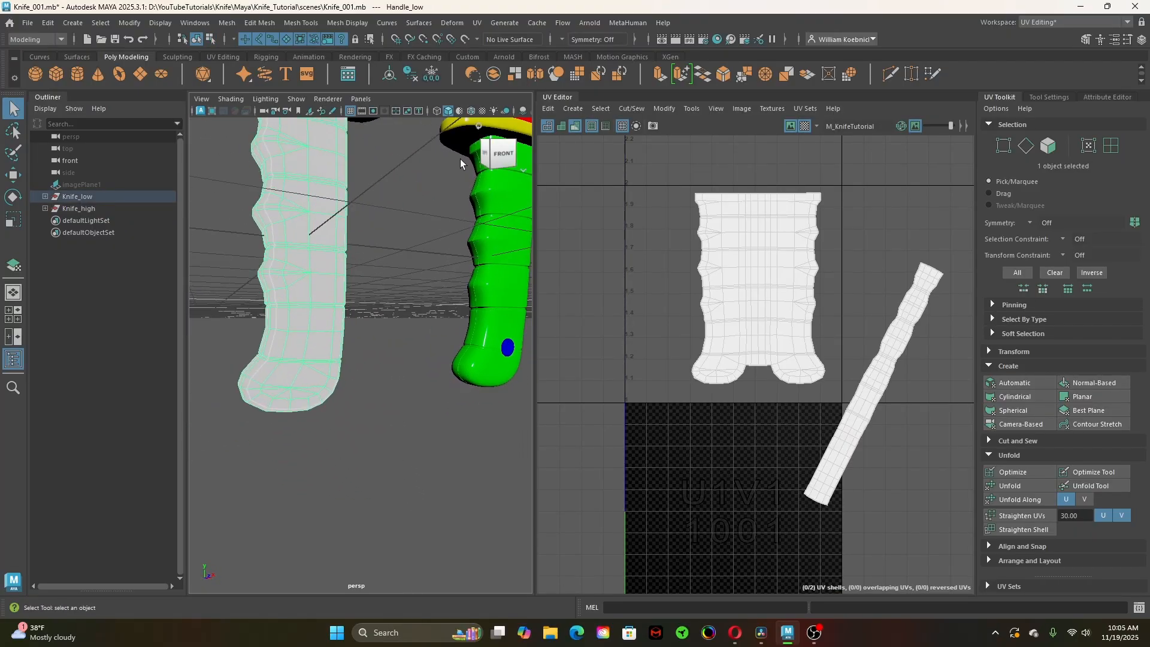
Hide the viewport grid and review the low-poly handle from the front and back beside the high-poly knife
left_click(349, 112)
middle_click_drag(375, 345, 466, 330, "alt")
left_click_drag(470, 401, 645, 346, "alt")
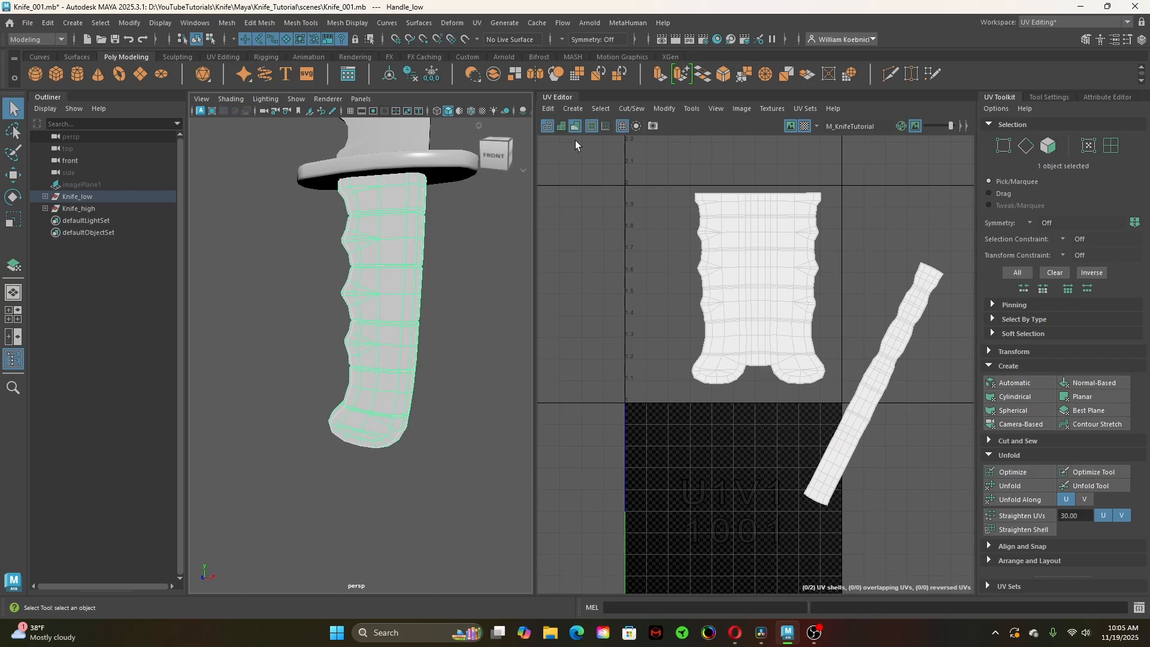
left_click_drag(446, 414, 589, 413, "alt")
left_click_drag(390, 428, 455, 431, "alt")
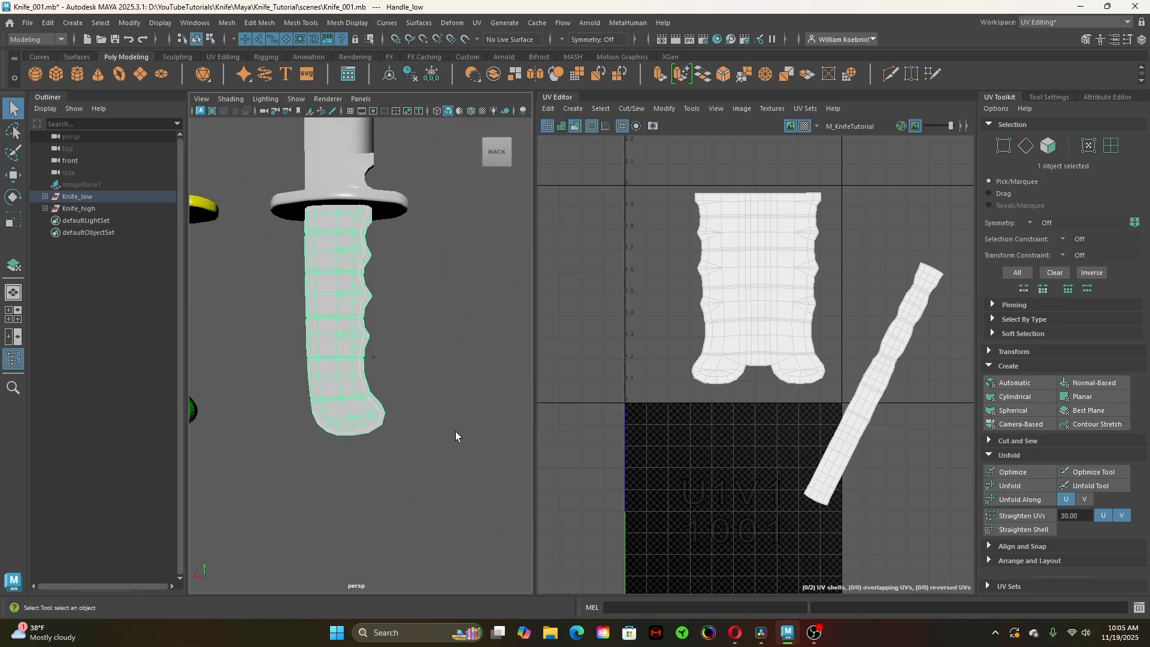
right_click_drag(455, 431, 407, 433, "alt")
middle_click_drag(408, 434, 416, 510, "alt")
scroll(421, 452, "up", 3)
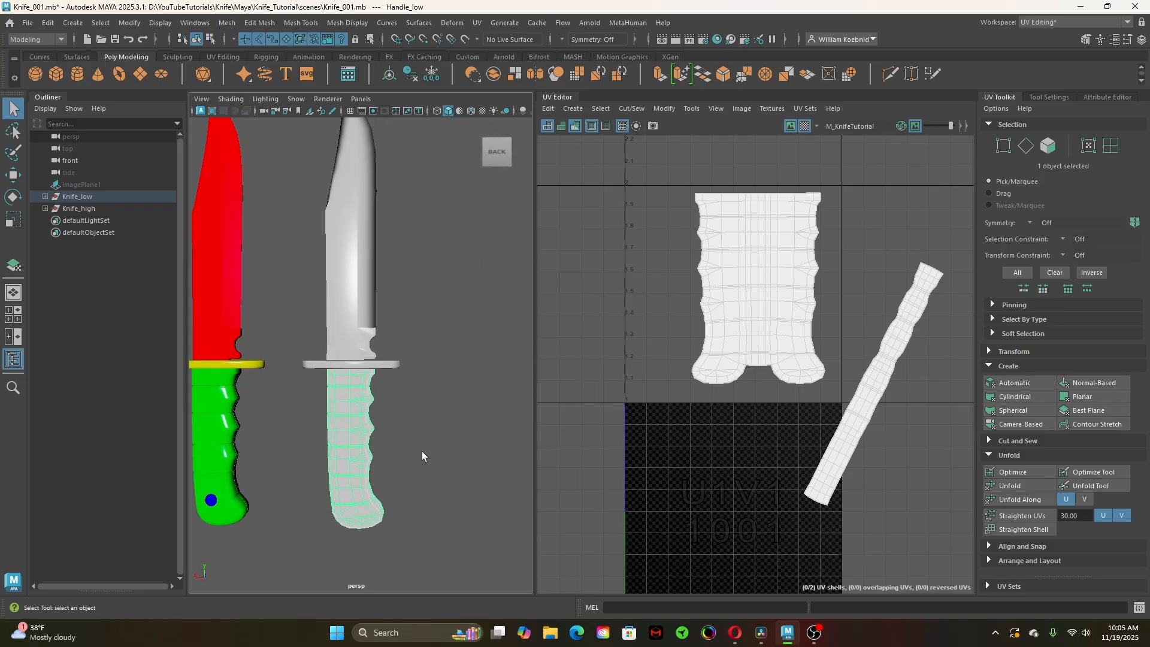
Move the main handle shell down towards the first UV tile
right_click_drag(779, 291, 762, 289)
key("w")
left_click(762, 291)
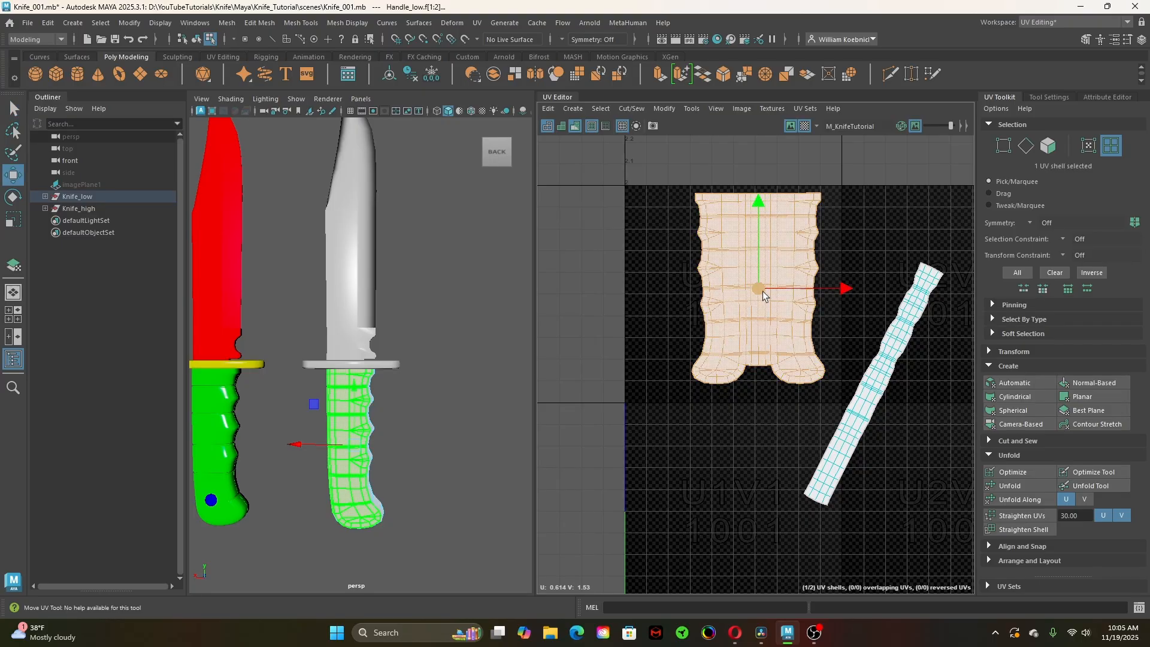
left_click_drag(763, 291, 725, 428)
Rotate the handle's strip shell upright and place it right beside the main handle shell
left_click(871, 384)
key("e")
left_click_drag(928, 336, 907, 311)
key("w")
left_click_drag(869, 385, 817, 400)
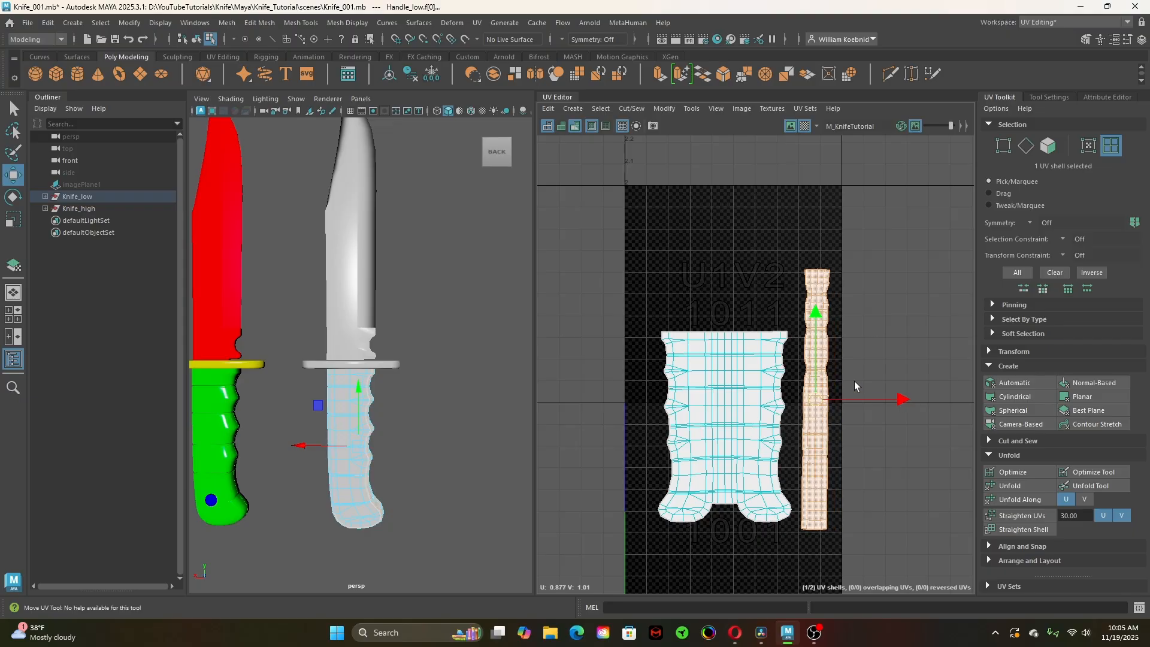
key("e")
left_click_drag(860, 333, 859, 334)
Select both handle shells and move them down together so their lower ends sit just above the UV origin line
key("q")
left_click_drag(689, 277, 889, 509)
middle_click_drag(858, 521, 848, 368, "alt")
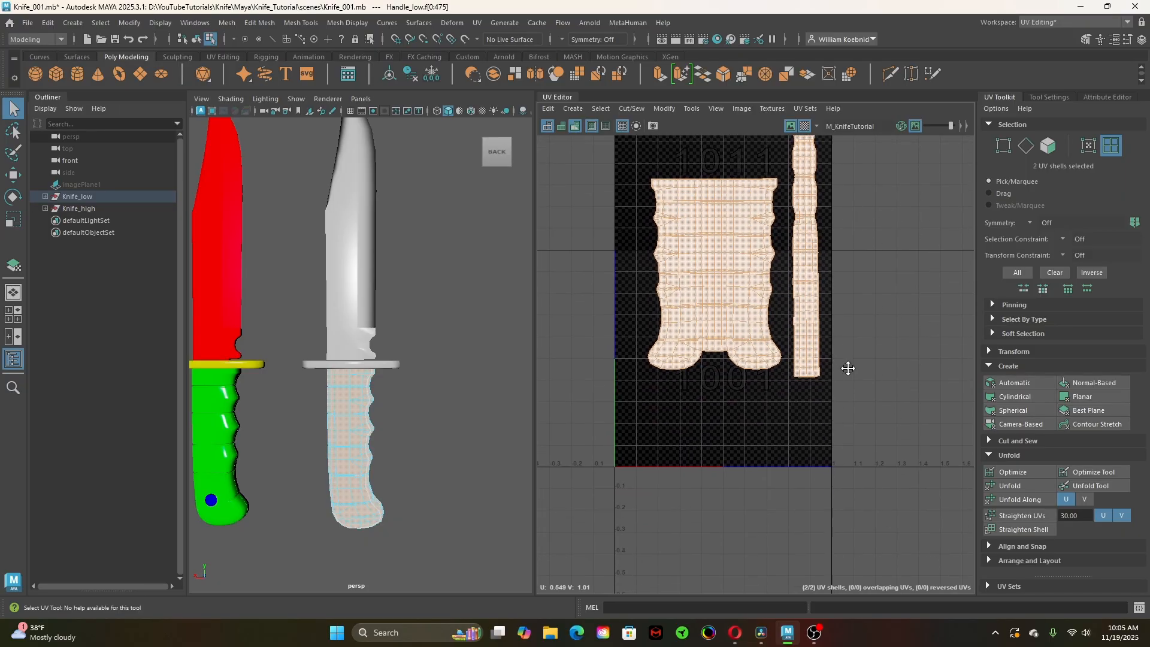
key("w")
left_click_drag(719, 284, 712, 306)
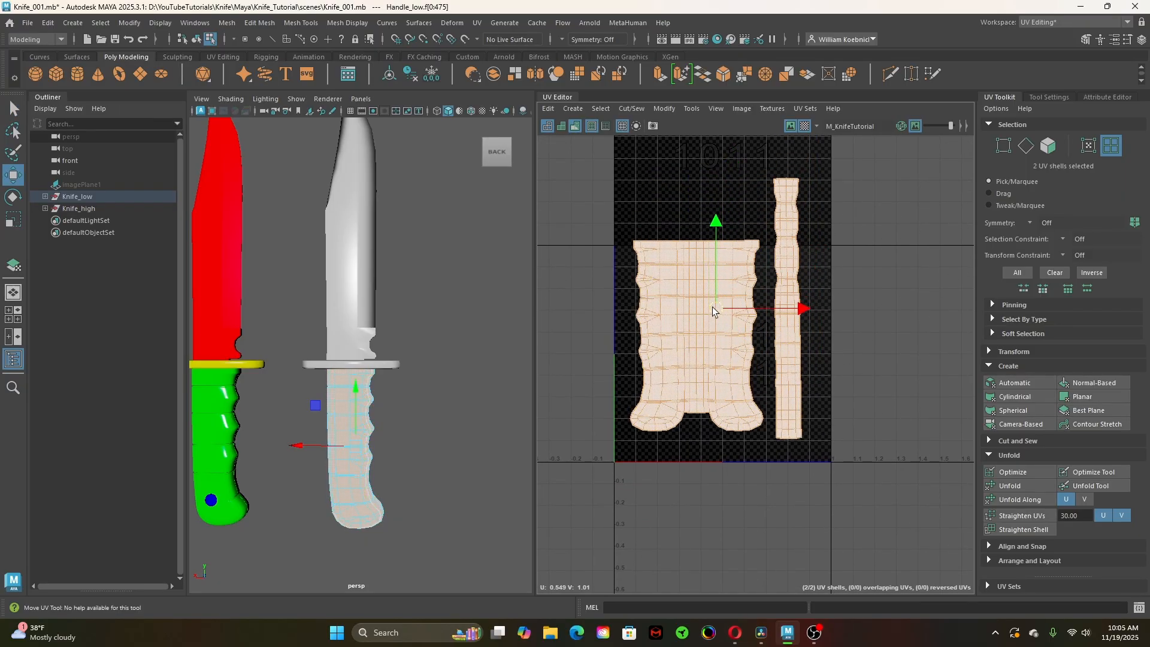
Examine the full extent of the UV grid and where the handle shells sit relative to the first tile
scroll(807, 408, "down", 3)
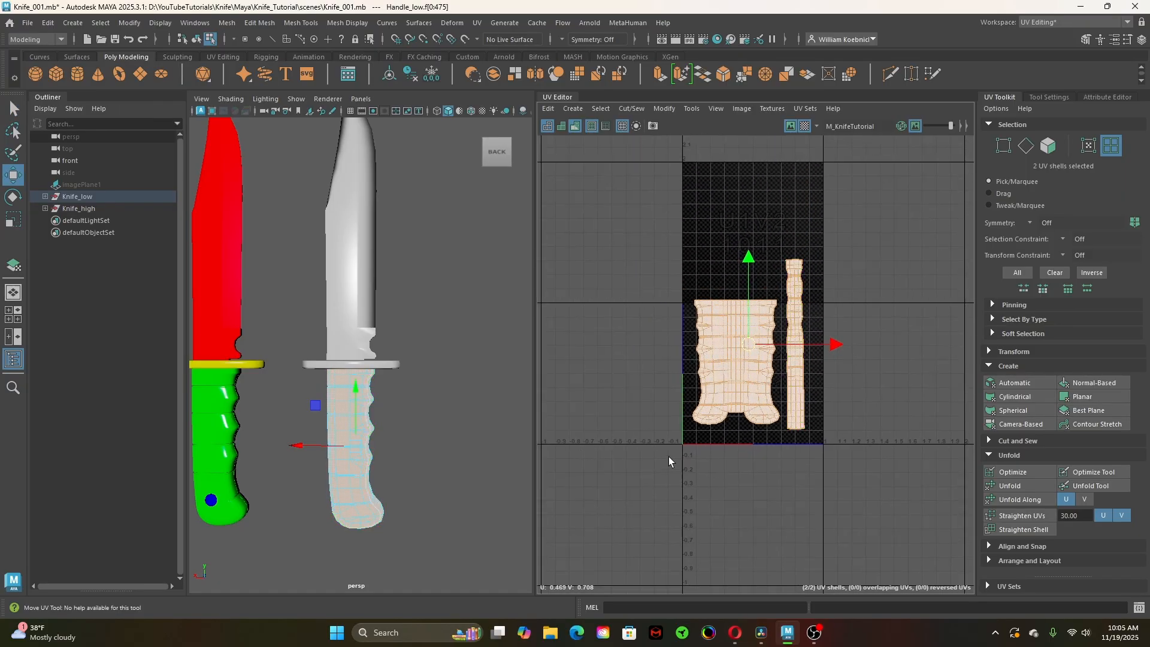
scroll(650, 471, "down", 1)
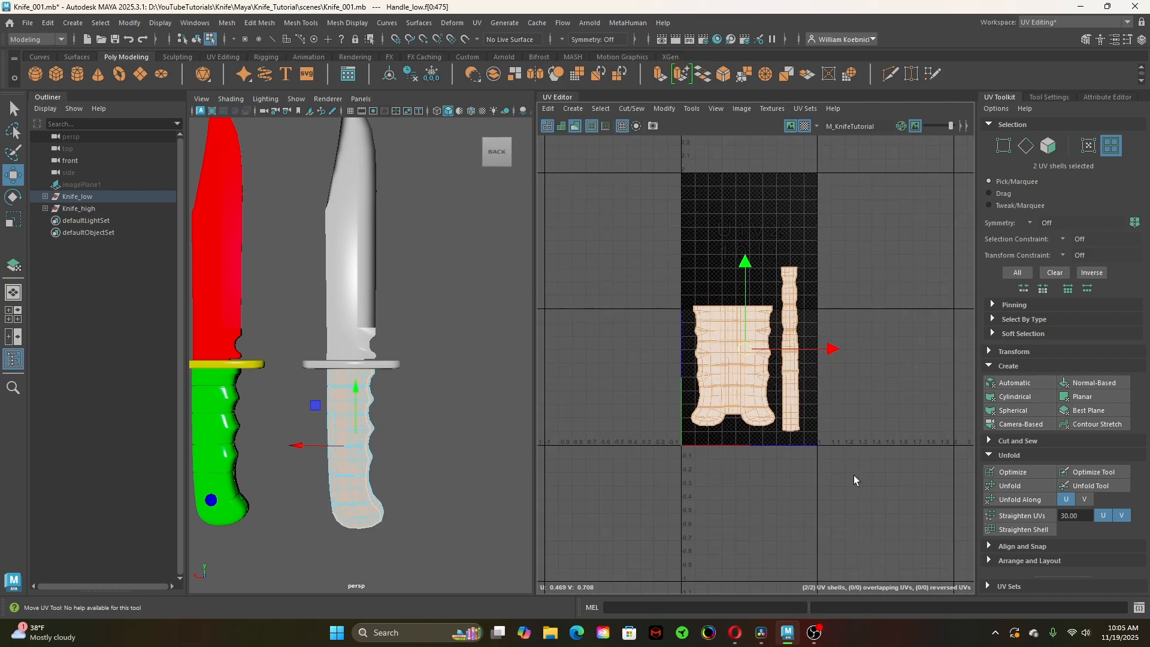
scroll(875, 456, "down", 8)
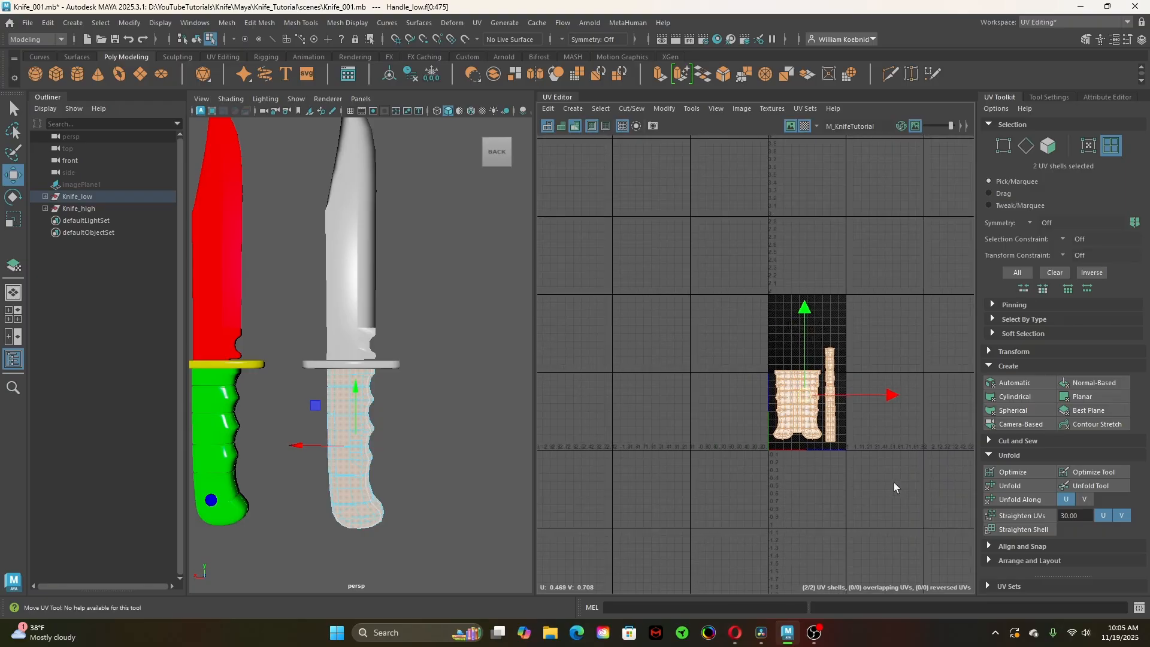
middle_click_drag(875, 512, 808, 447, "alt")
right_click_drag(727, 467, 628, 471, "alt")
middle_click_drag(832, 448, 706, 360, "alt")
right_click_drag(688, 370, 768, 370, "alt")
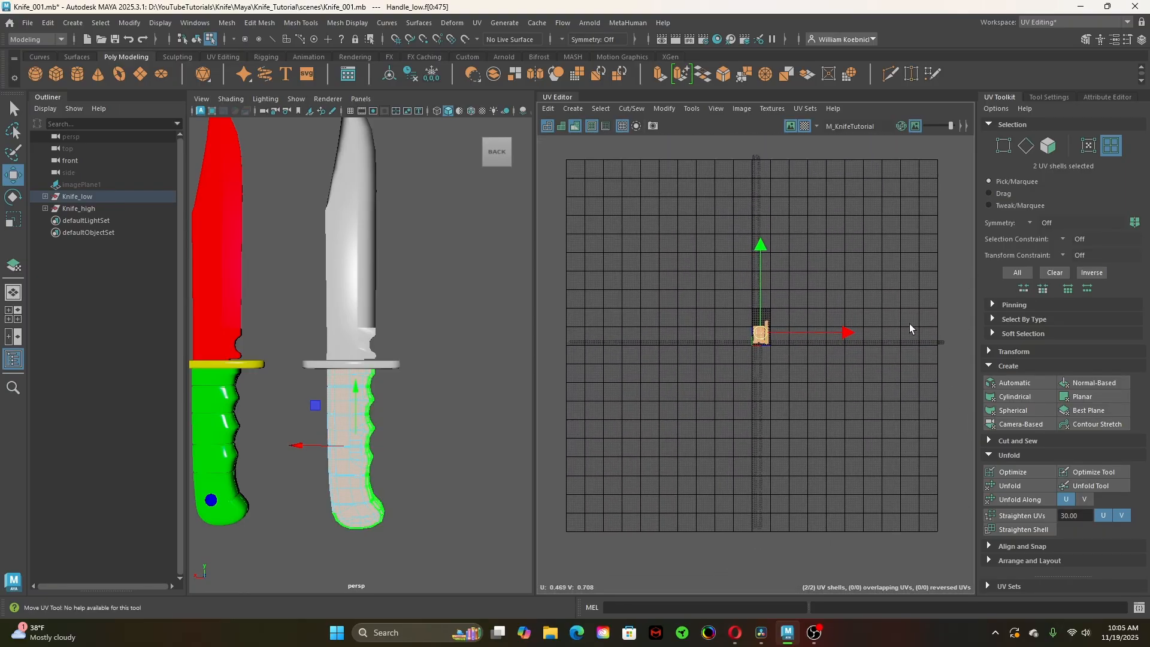
right_click_drag(657, 332, 846, 309, "alt")
scroll(845, 305, "up", 2)
middle_click_drag(834, 285, 817, 465, "alt")
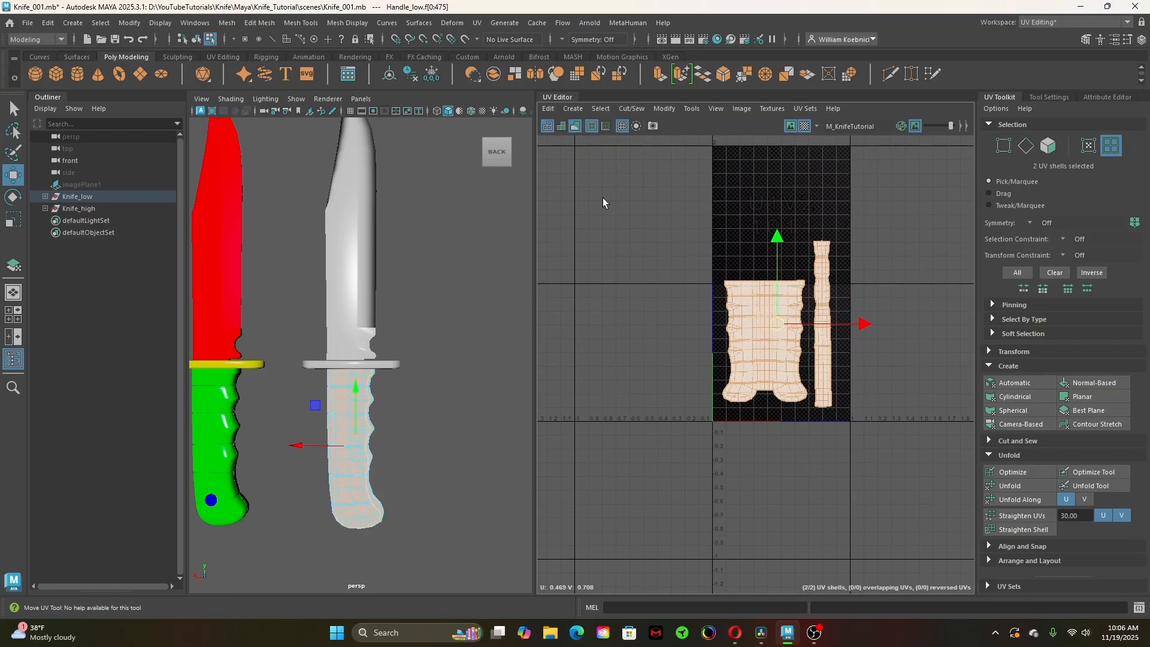
scroll(725, 440, "up", 2)
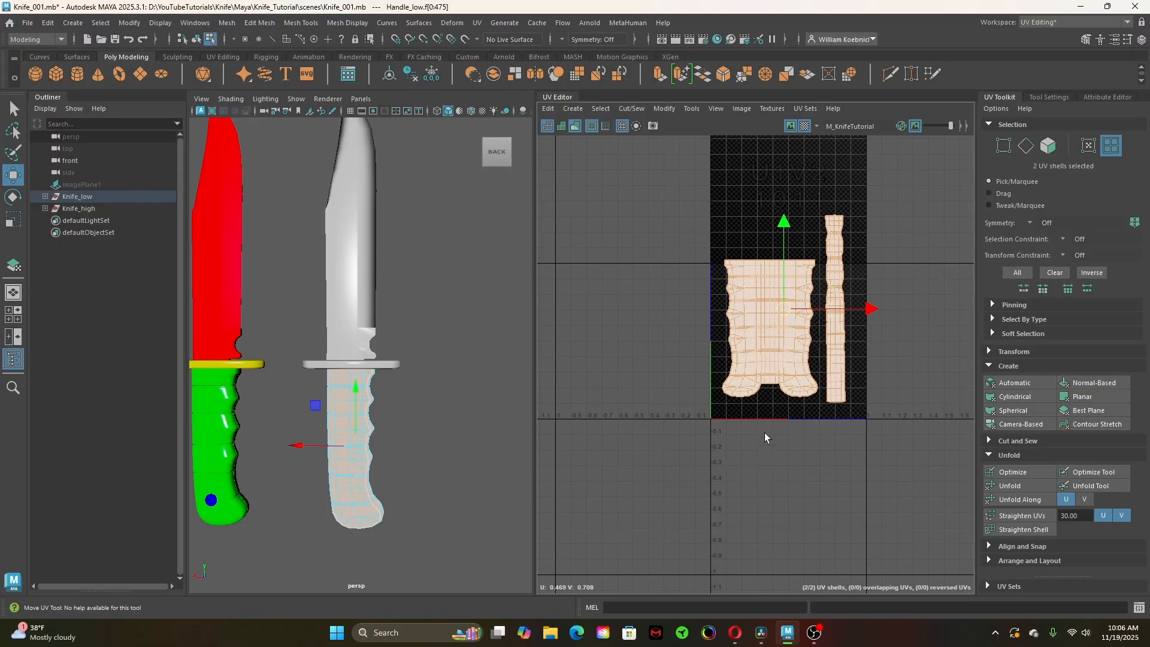
Scale both handle shells down to fit inside the U1V1 tile and move the main shell into the corner at the origin
key("r")
left_click_drag(781, 314, 770, 340)
key("w")
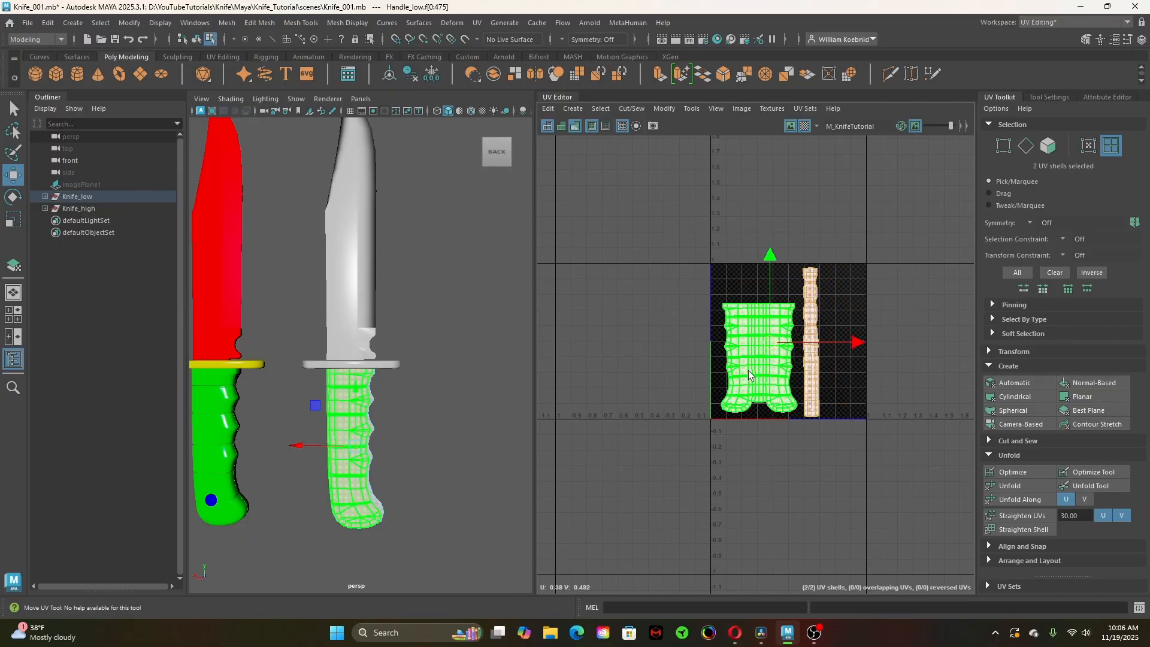
left_click(738, 292)
left_click(758, 346)
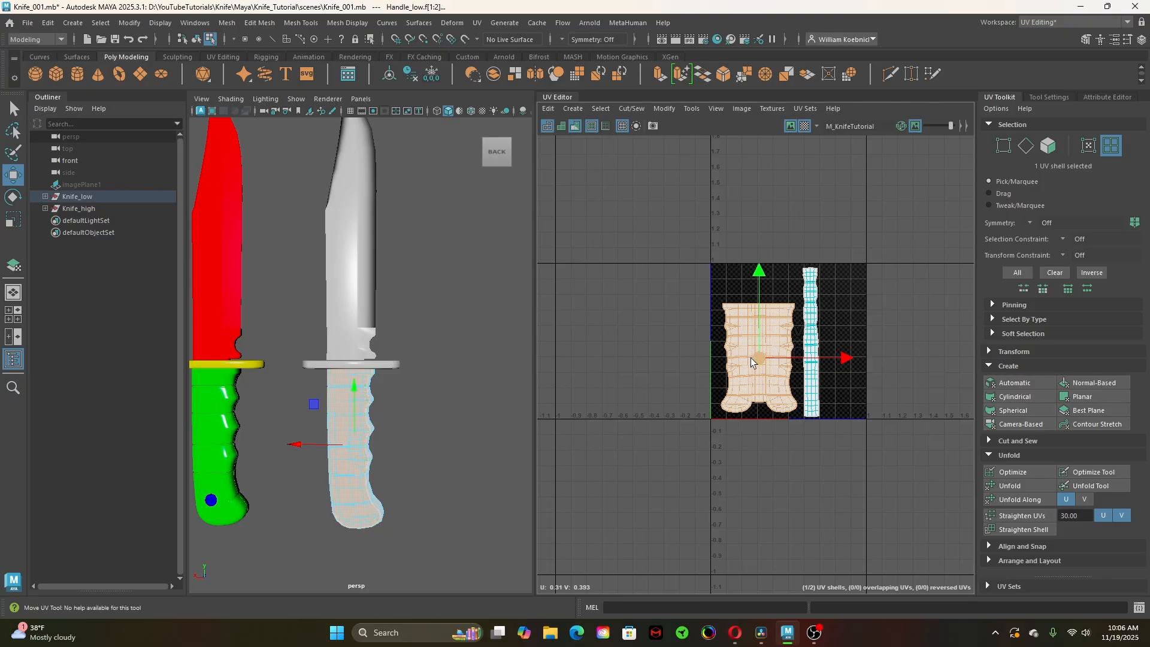
left_click_drag(750, 358, 742, 361)
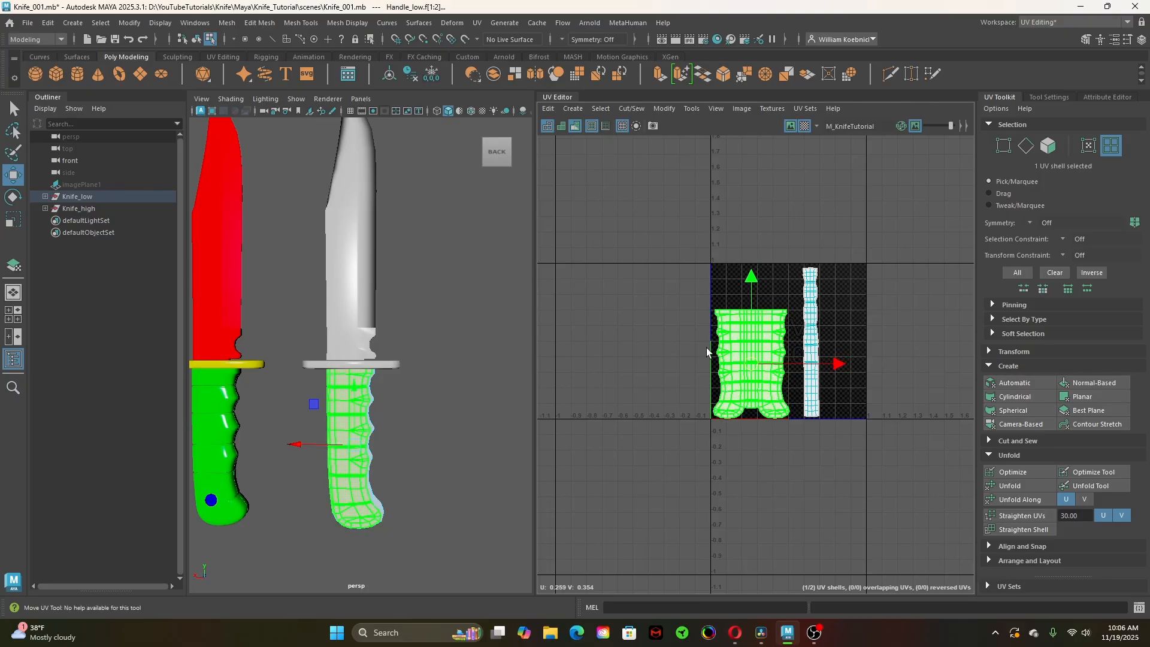
Turn off the dimming of the UV background image and scale both handle shells down to about a third of their size
left_click(812, 326)
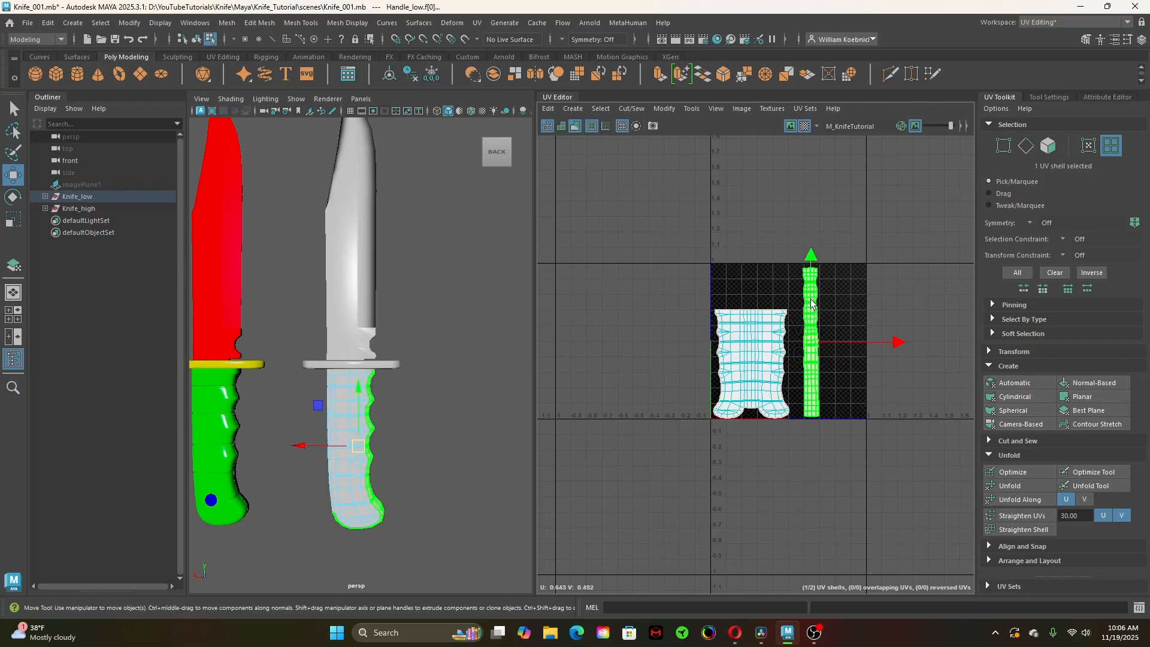
left_click(915, 126)
left_click(765, 348, "shift")
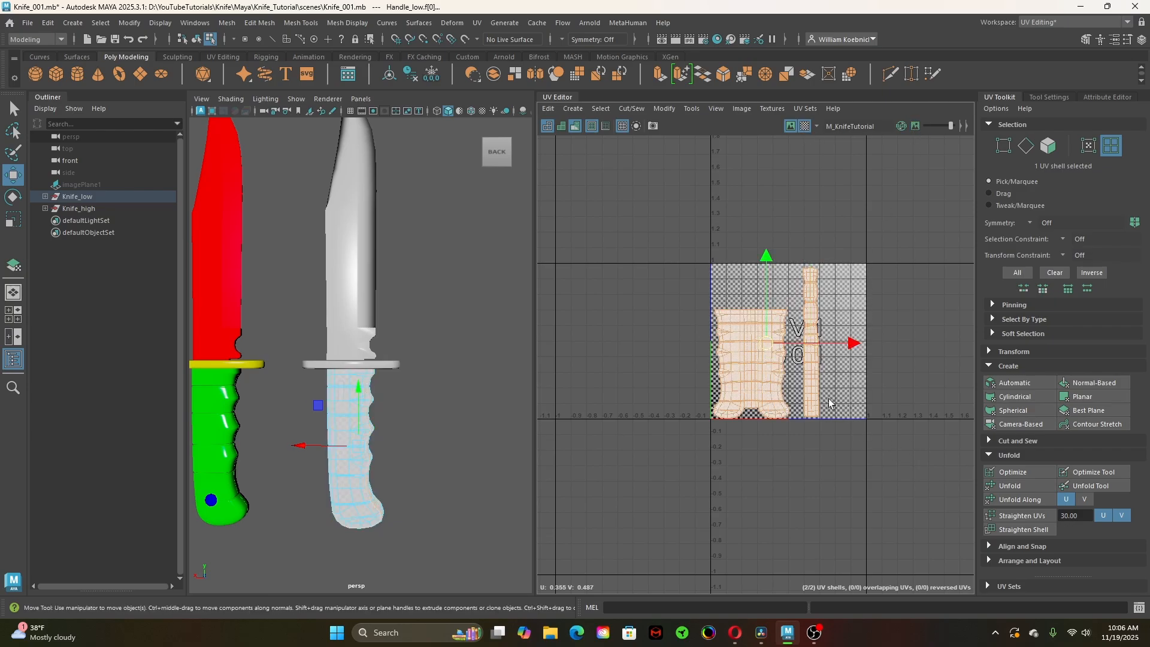
key("r")
left_click_drag(766, 347, 724, 382)
key("w")
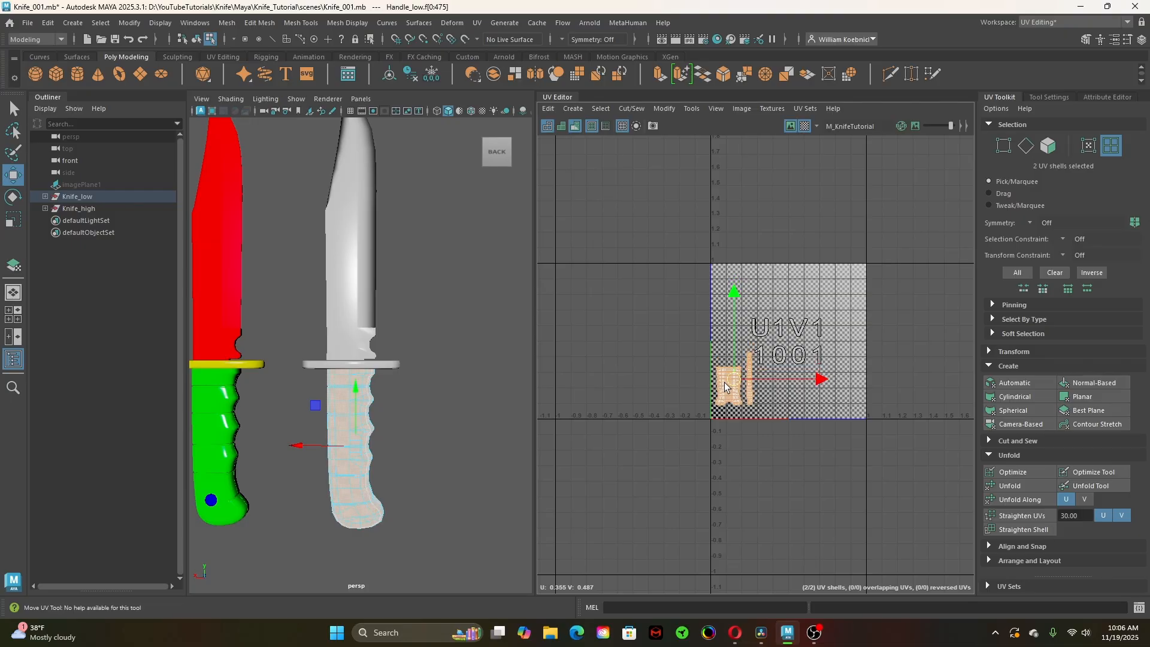
Move both handle shells into the U2V2 tile
key("q")
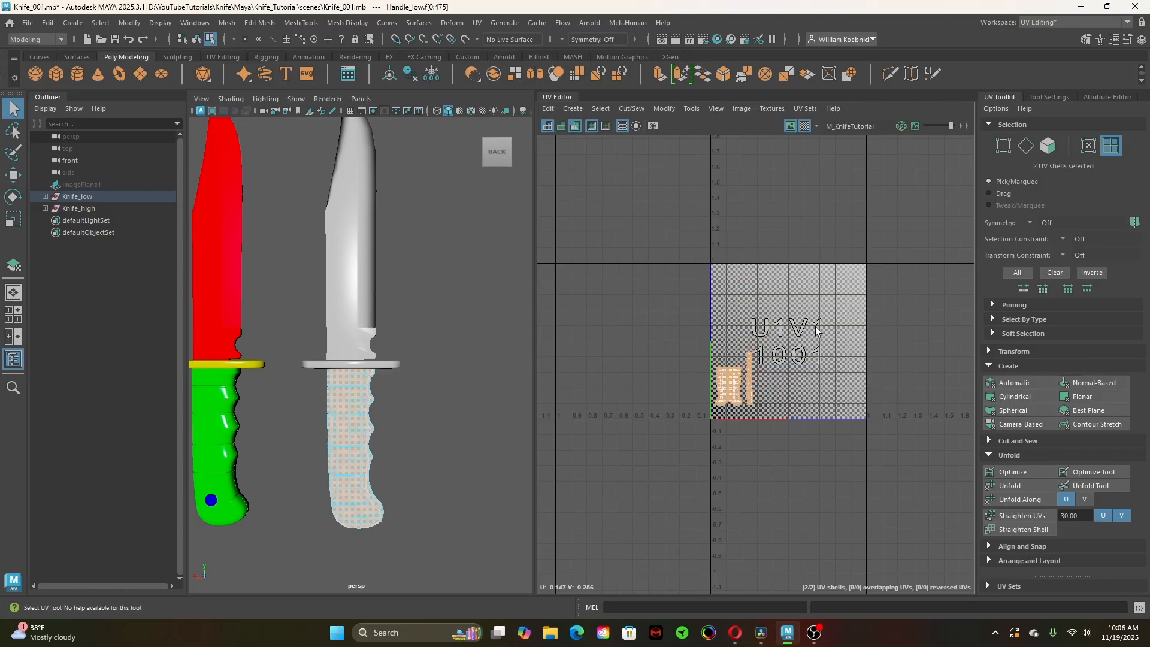
key("w")
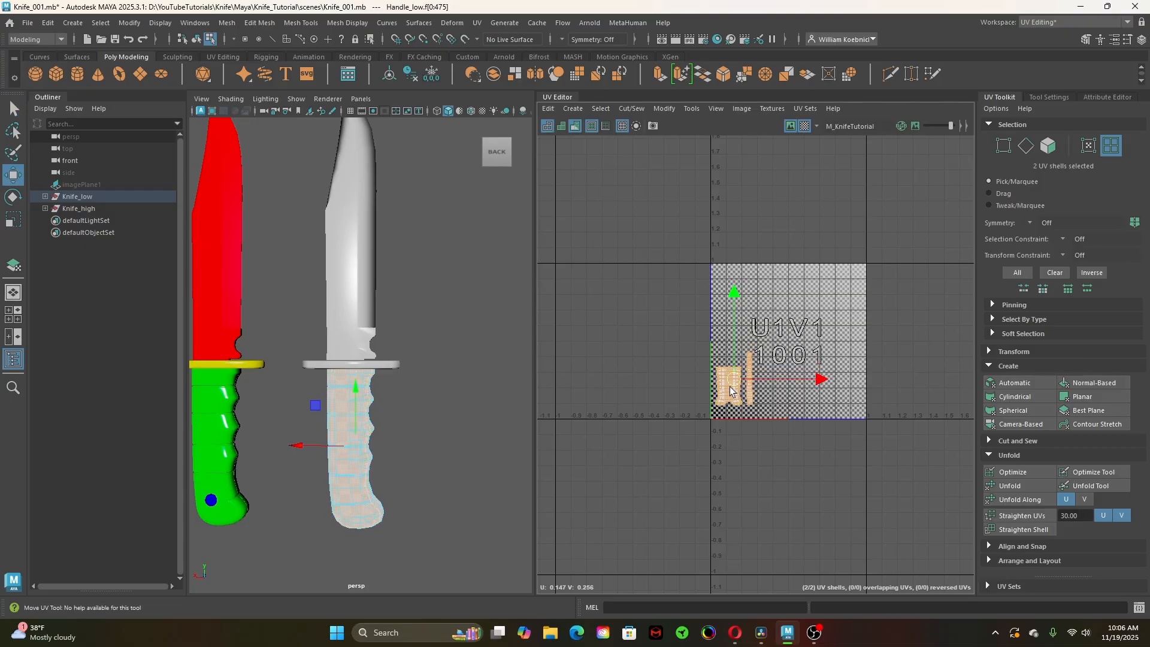
left_click_drag(732, 382, 938, 216)
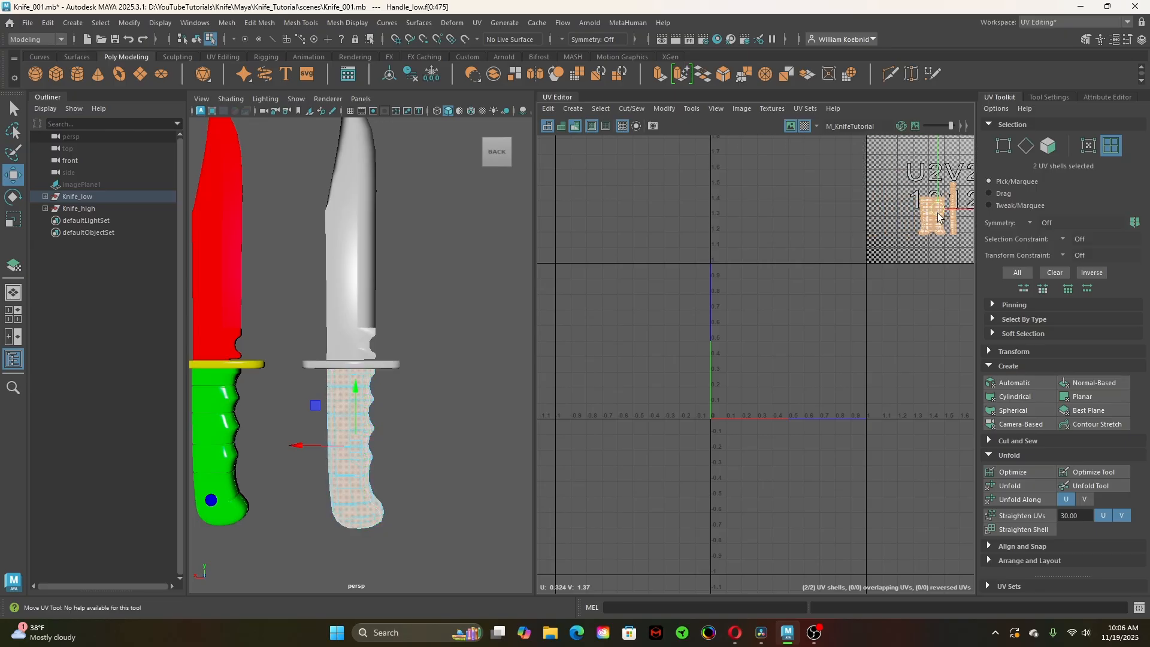
middle_click_drag(907, 309, 760, 344, "alt")
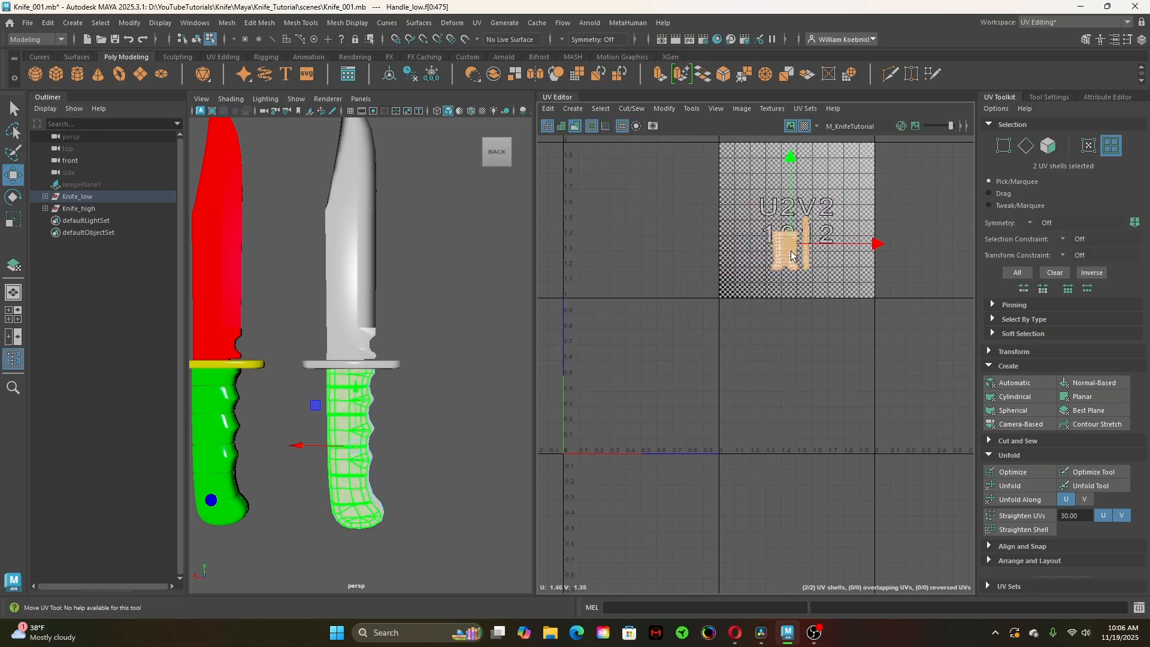
Move both handle shells below the origin line, through the U1V-1 tile and on into the U-1V-1 tile
left_click_drag(789, 250, 781, 520)
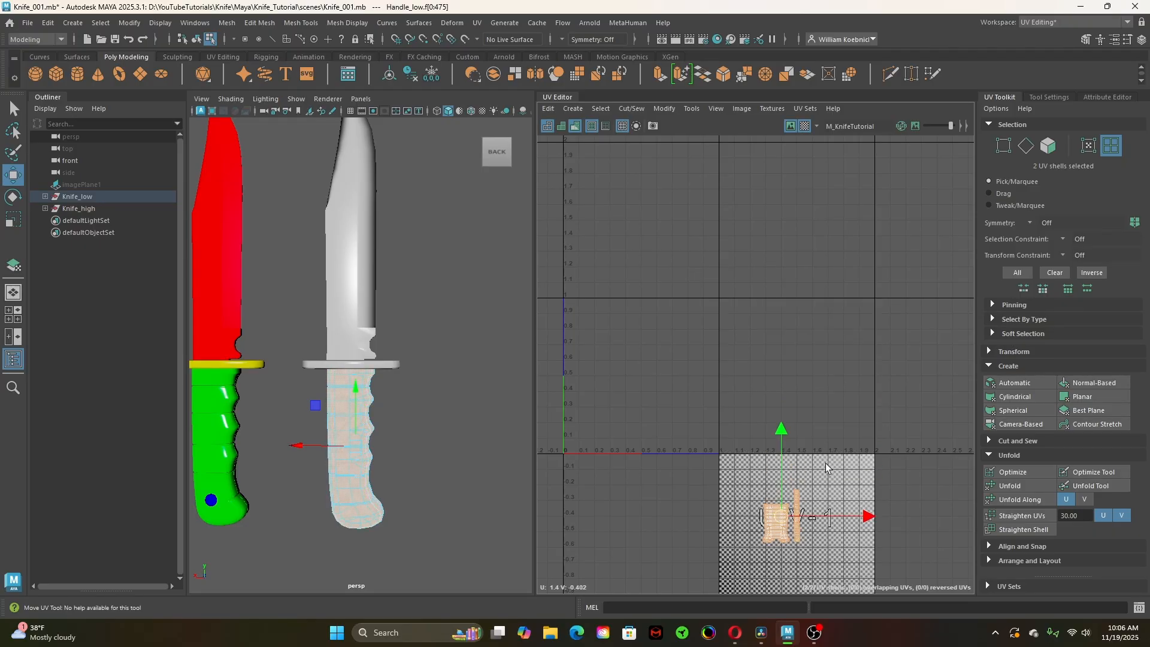
middle_click_drag(825, 463, 818, 345, "alt")
left_click_drag(774, 399, 671, 452)
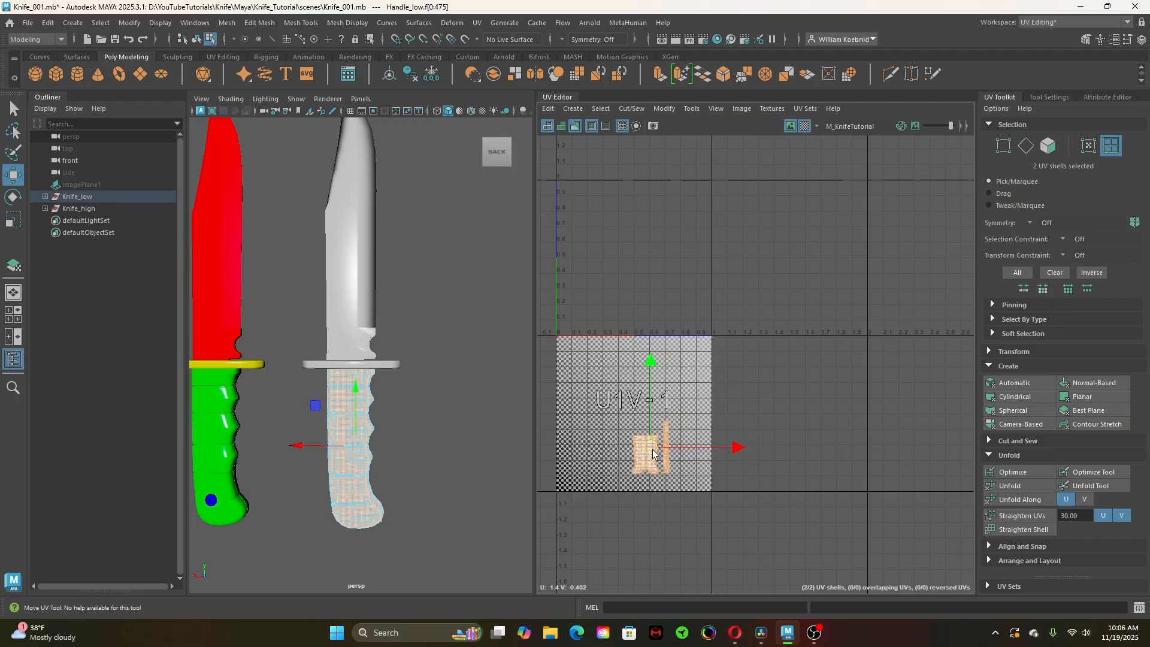
middle_click_drag(652, 449, 841, 409, "alt")
left_click_drag(841, 409, 658, 415)
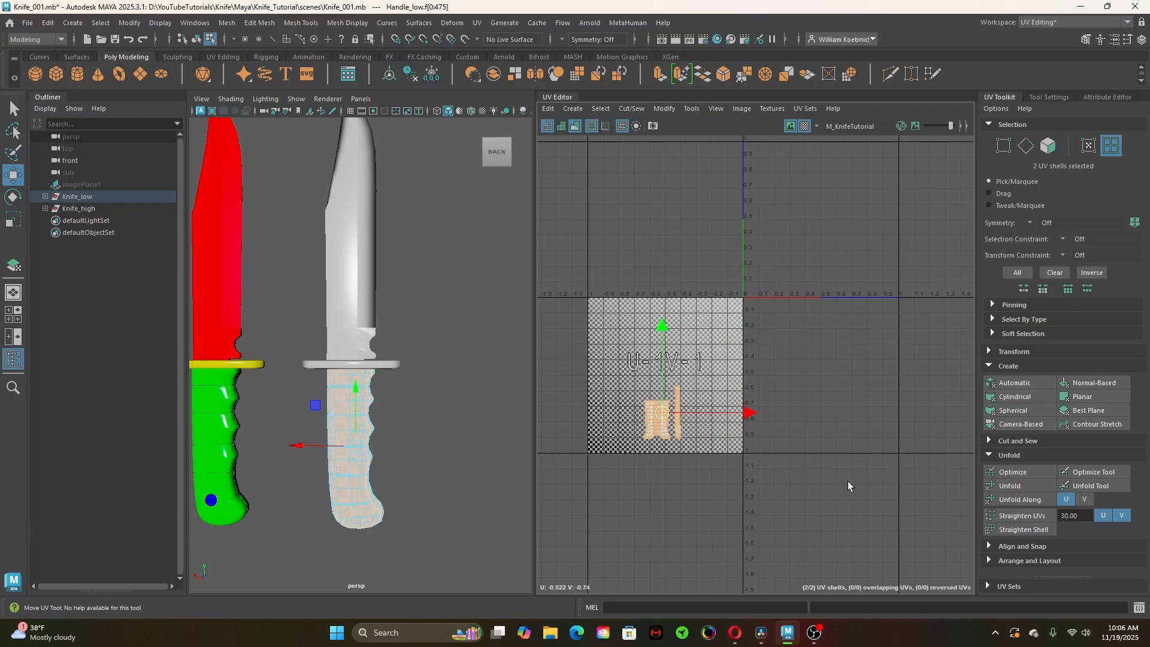
Move both handle shells diagonally across the tile grid into the U13V12 tile
scroll(847, 480, "down", 3)
scroll(799, 467, "down", 5)
middle_click_drag(752, 505, 665, 431, "alt")
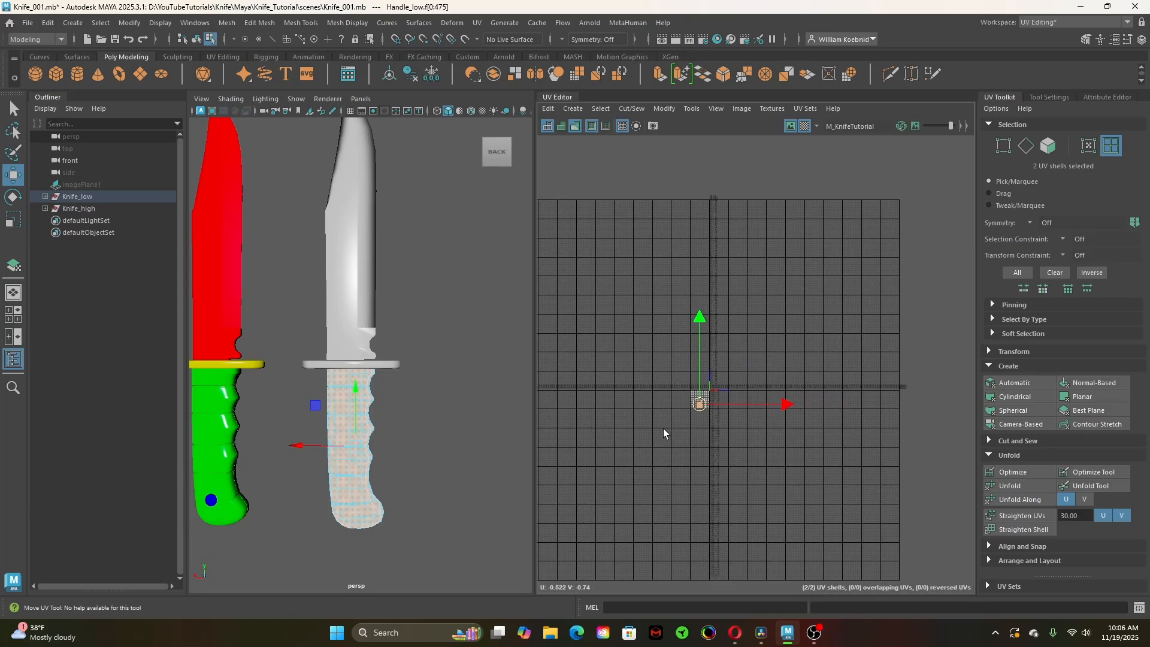
left_click_drag(697, 402, 952, 166)
middle_click_drag(863, 283, 585, 426, "alt")
scroll(610, 340, "up", 5)
scroll(835, 321, "up", 5)
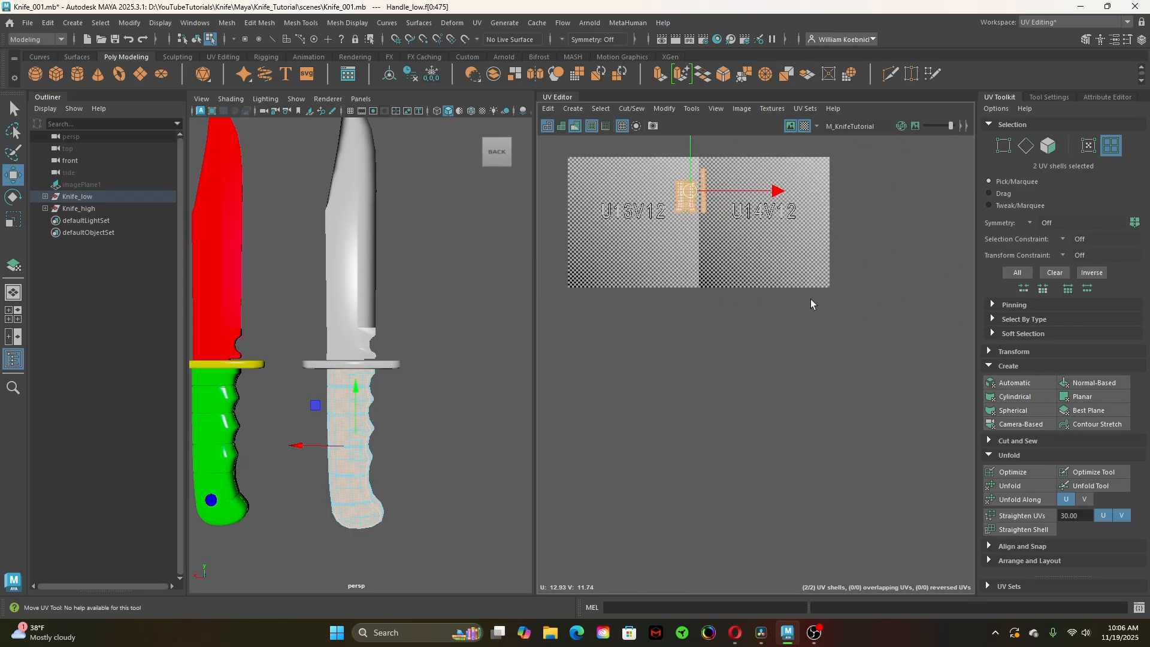
middle_click_drag(810, 300, 842, 437, "alt")
left_click_drag(720, 328, 662, 383)
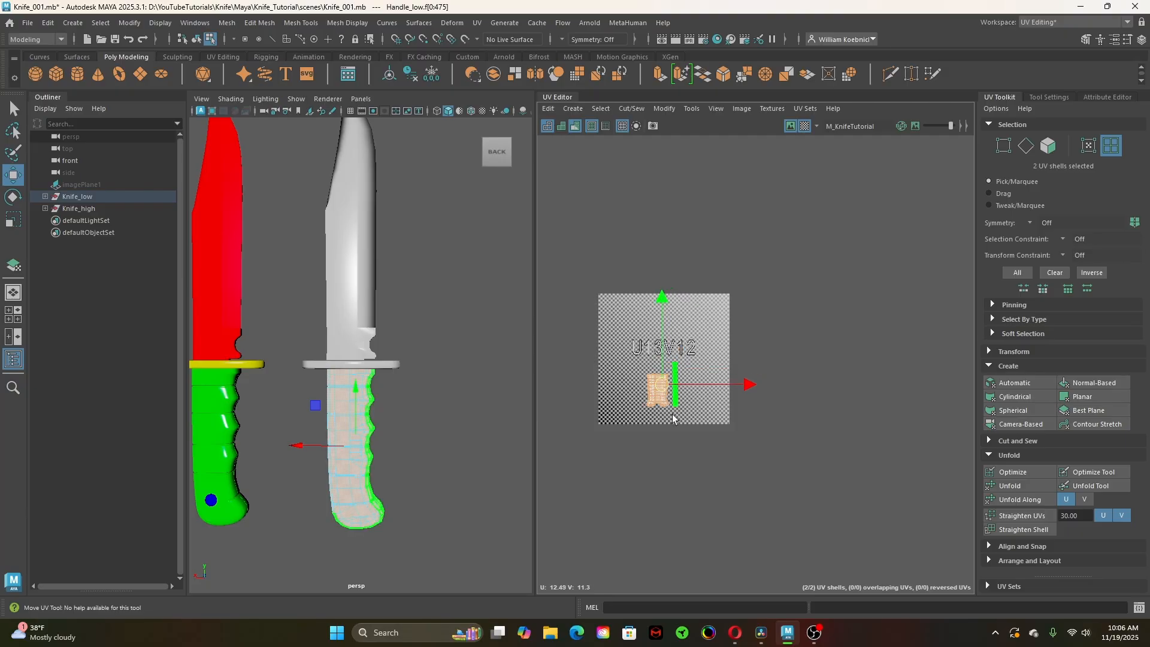
Move both handle shells back into the U1V1 tile and frame them
scroll(755, 467, "up", 2)
scroll(757, 479, "down", 8)
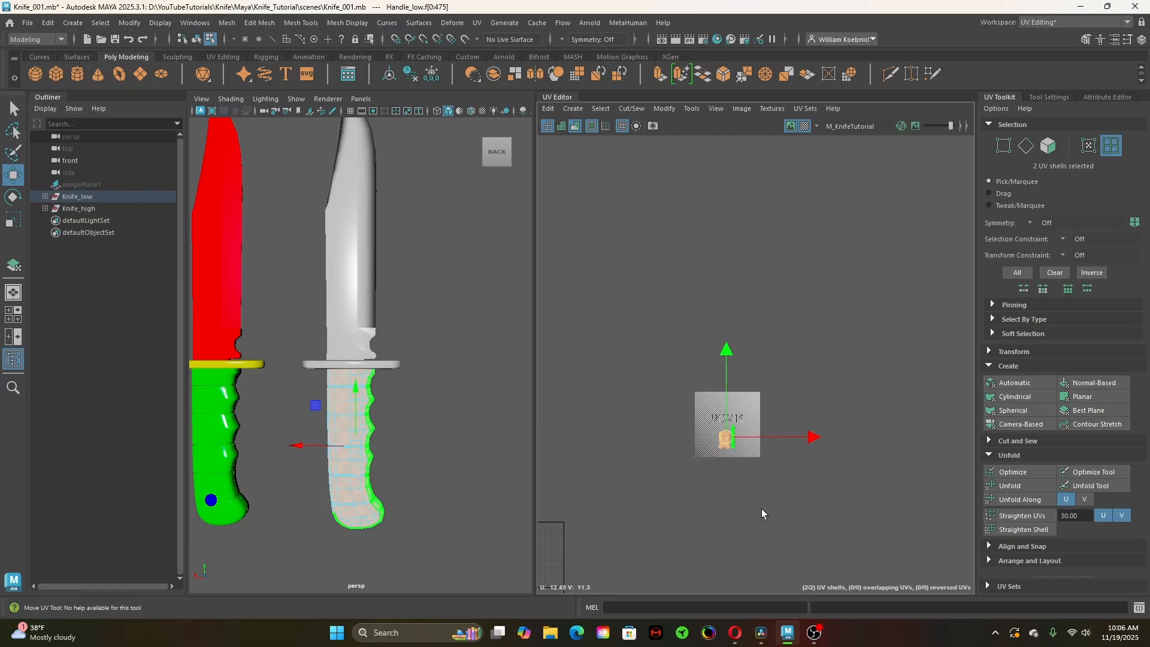
middle_click_drag(679, 530, 834, 292, "alt")
scroll(800, 367, "down", 1)
middle_click_drag(780, 375, 840, 327, "alt")
left_click_drag(946, 232, 878, 301)
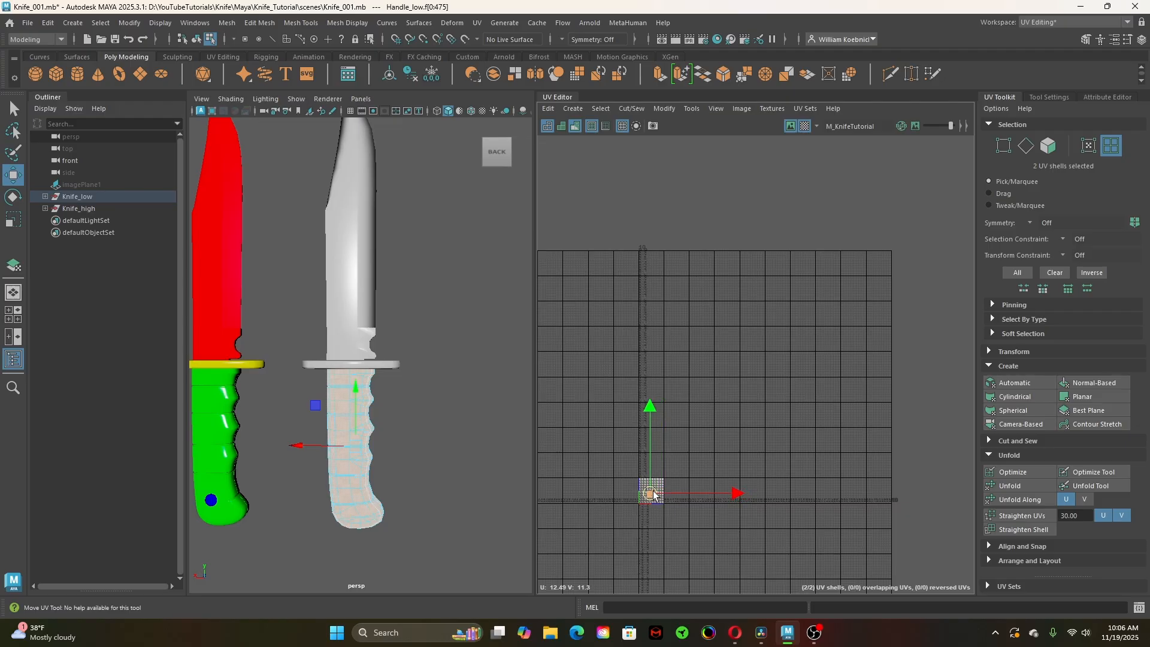
key("f")
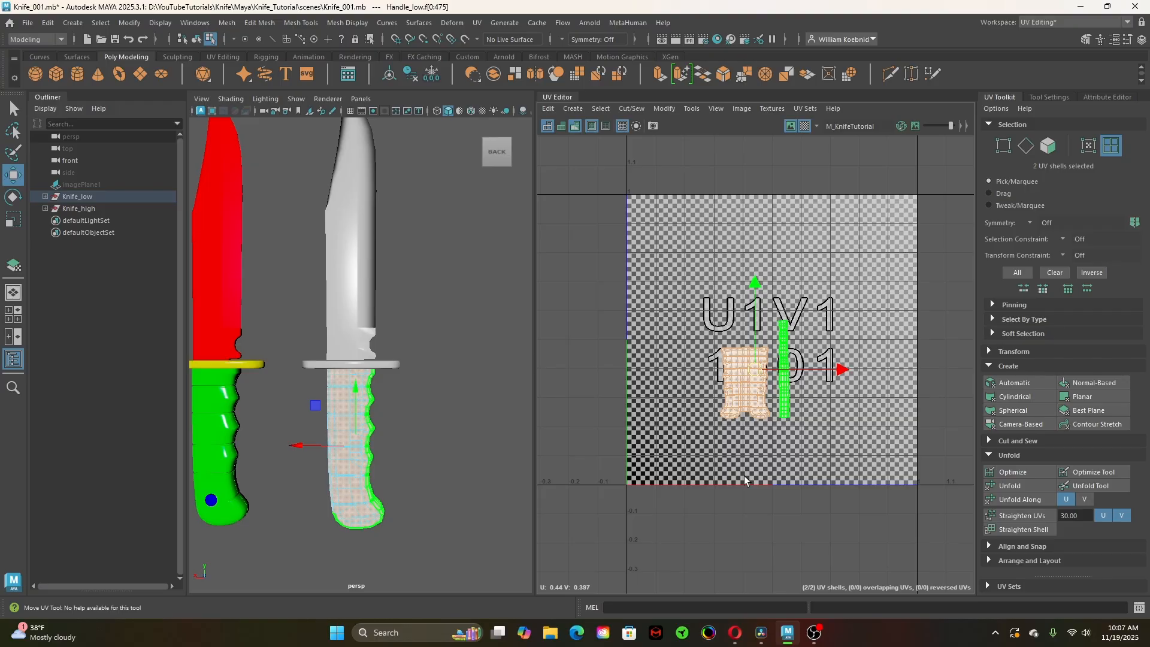
Scale both handle shells up nearly three times and move them so the main shell sits in the U1V1 tile's origin corner
key("q")
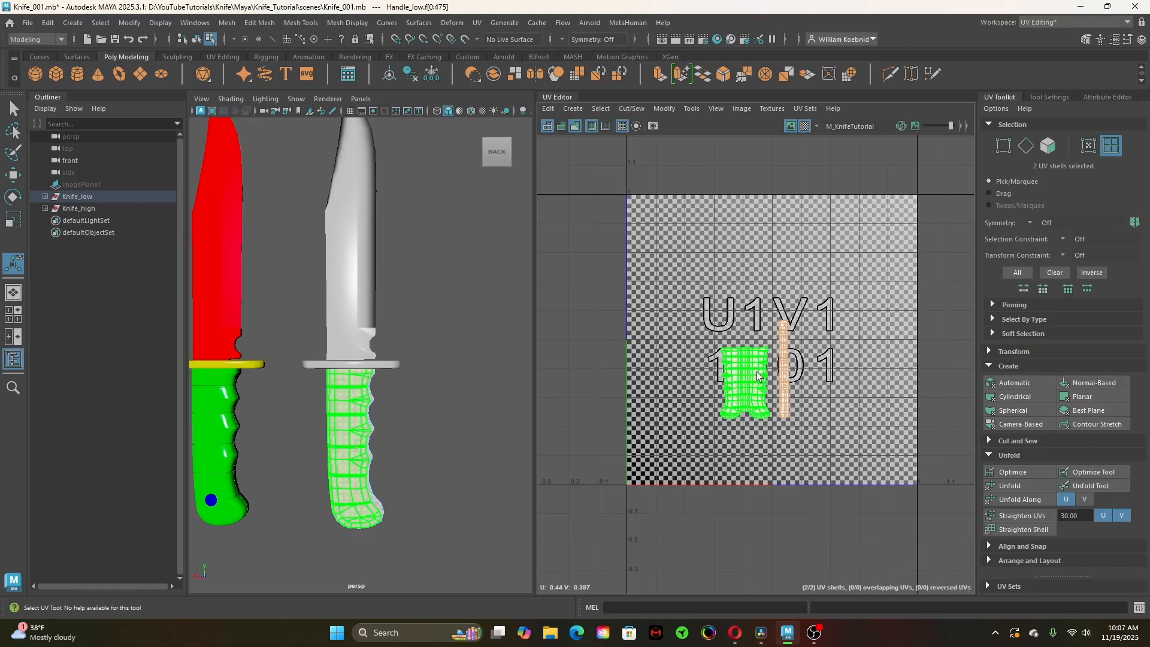
key("r")
left_click_drag(756, 371, 865, 452)
key("w")
left_click_drag(753, 373, 723, 350)
key("r")
key("w")
Move the narrow handle strip shell closer beside the main shell inside the U1V1 tile, then clear the selection
key("q")
left_click_drag(777, 258, 861, 330)
key("w")
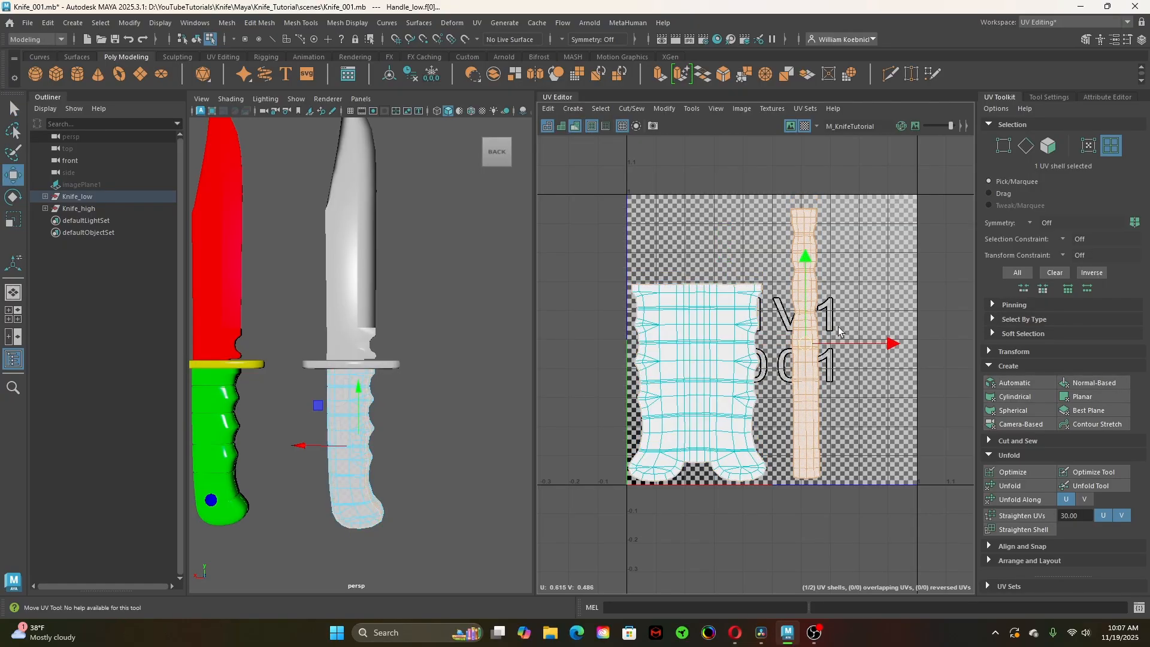
left_click_drag(795, 359, 778, 359)
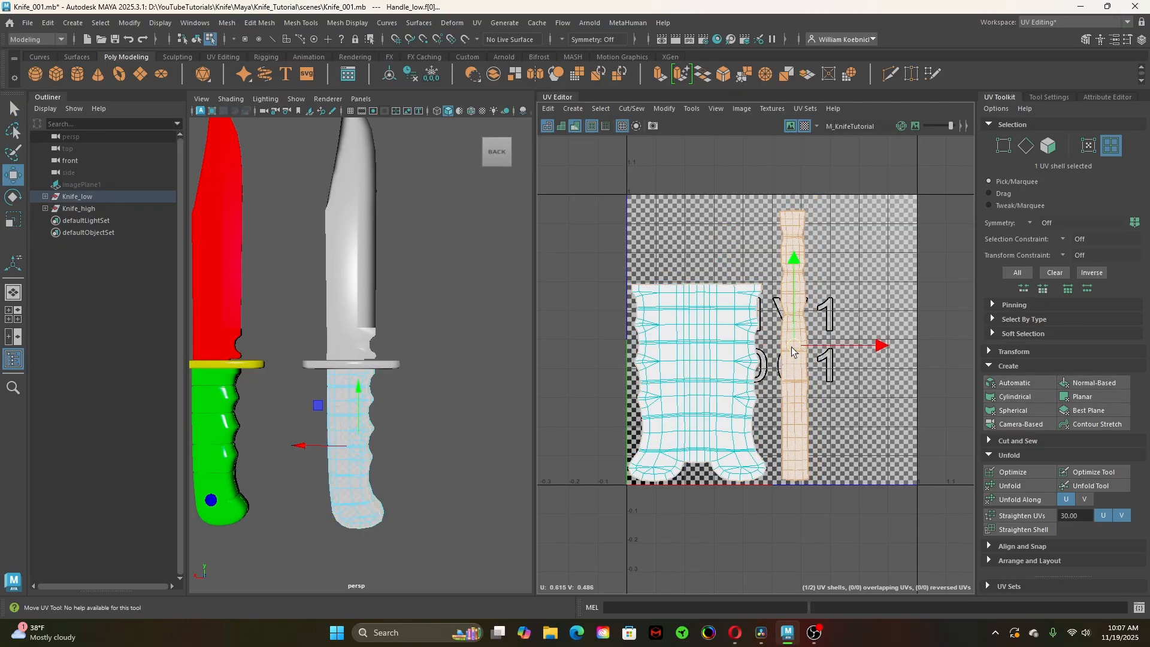
key("q")
left_click(842, 295)
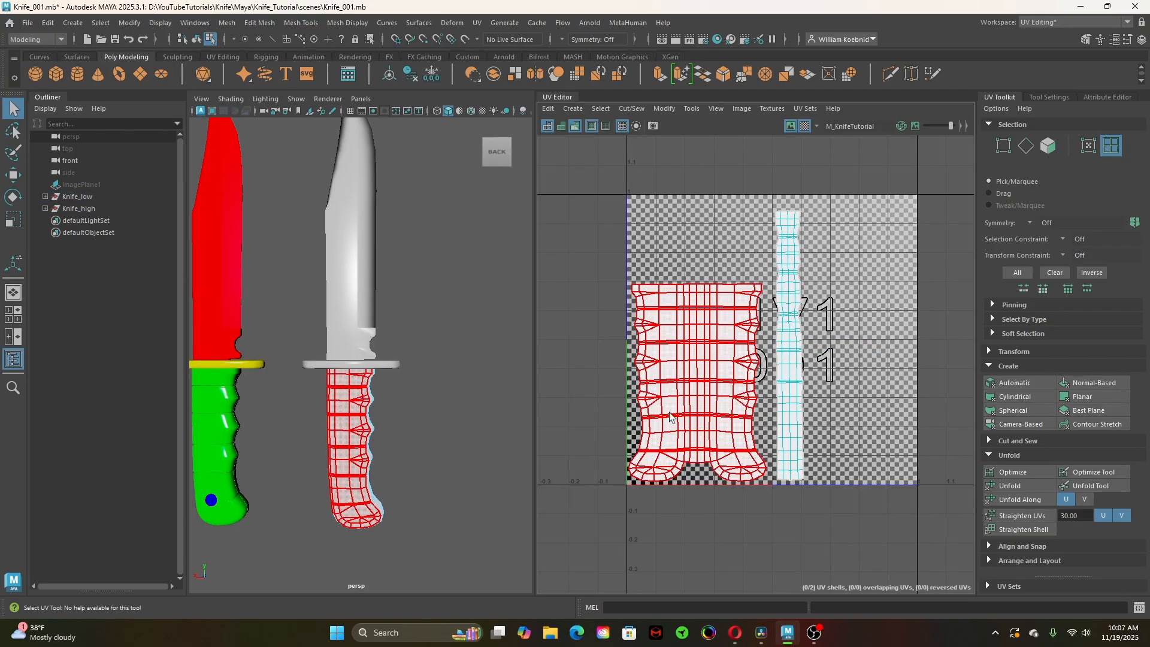
Select both handle shells, dim the UV background image, and toggle the image's display off and back on
left_click_drag(694, 242, 831, 404)
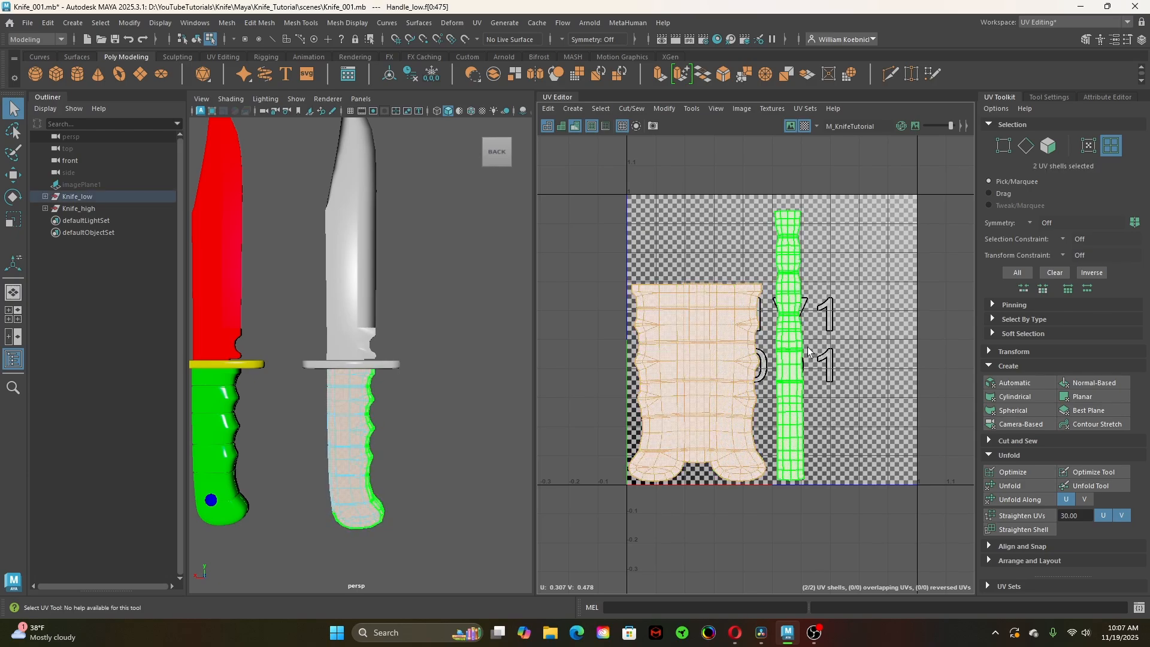
left_click(914, 126)
mouse_move(949, 125)
left_mouse_down()
mouse_move(926, 126)
mouse_move(948, 127)
left_mouse_up()
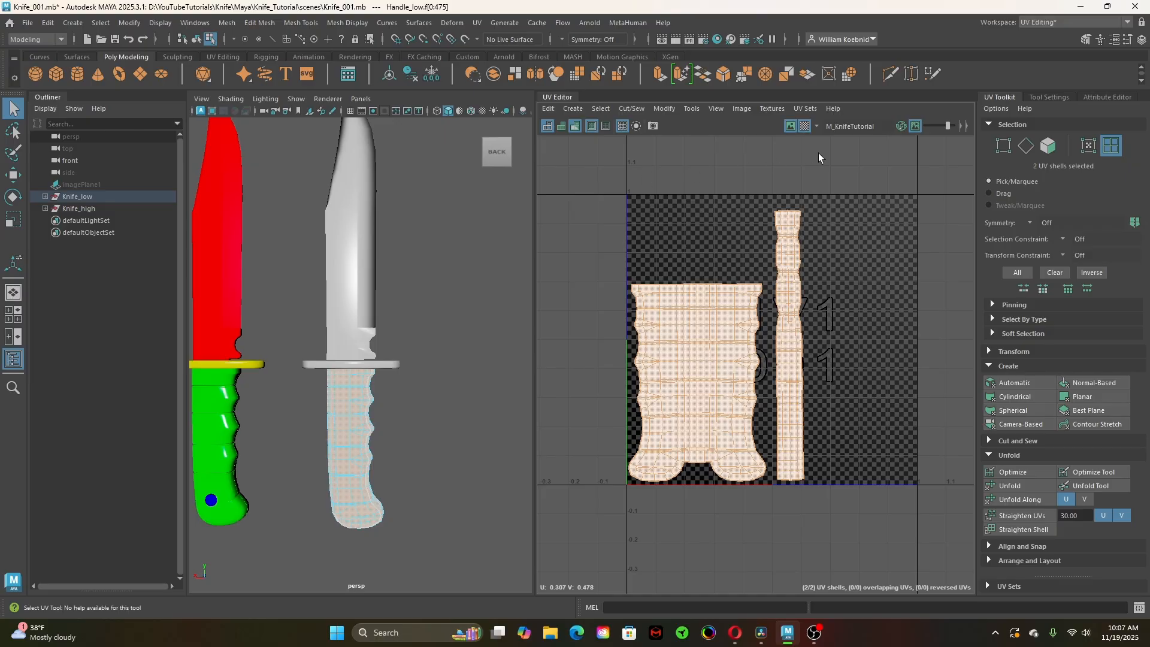
left_click(805, 127)
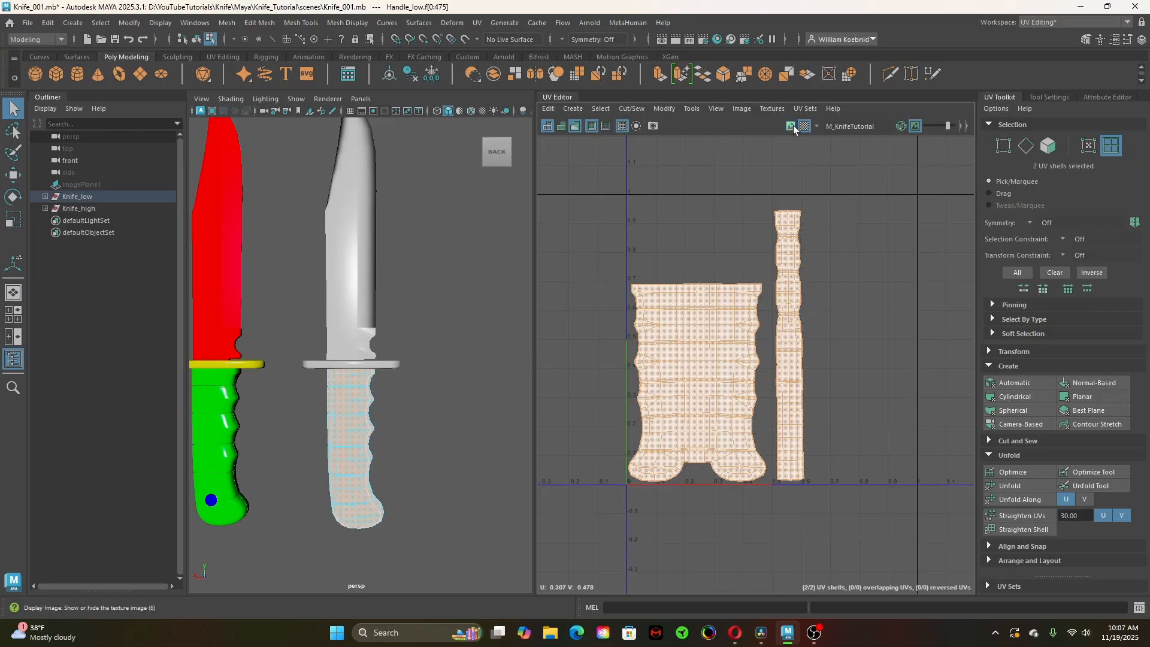
left_click(804, 127)
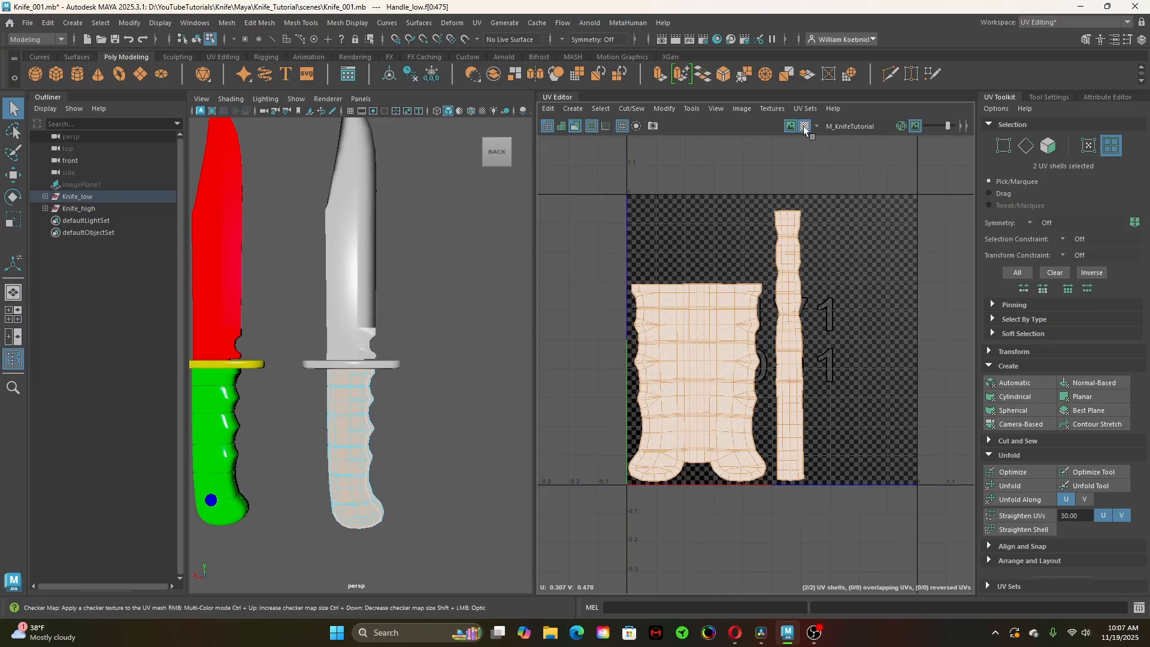
Turn off the distortion shading of the UV shells and inspect the checker texture along the handle
left_click(562, 123)
left_click(561, 124)
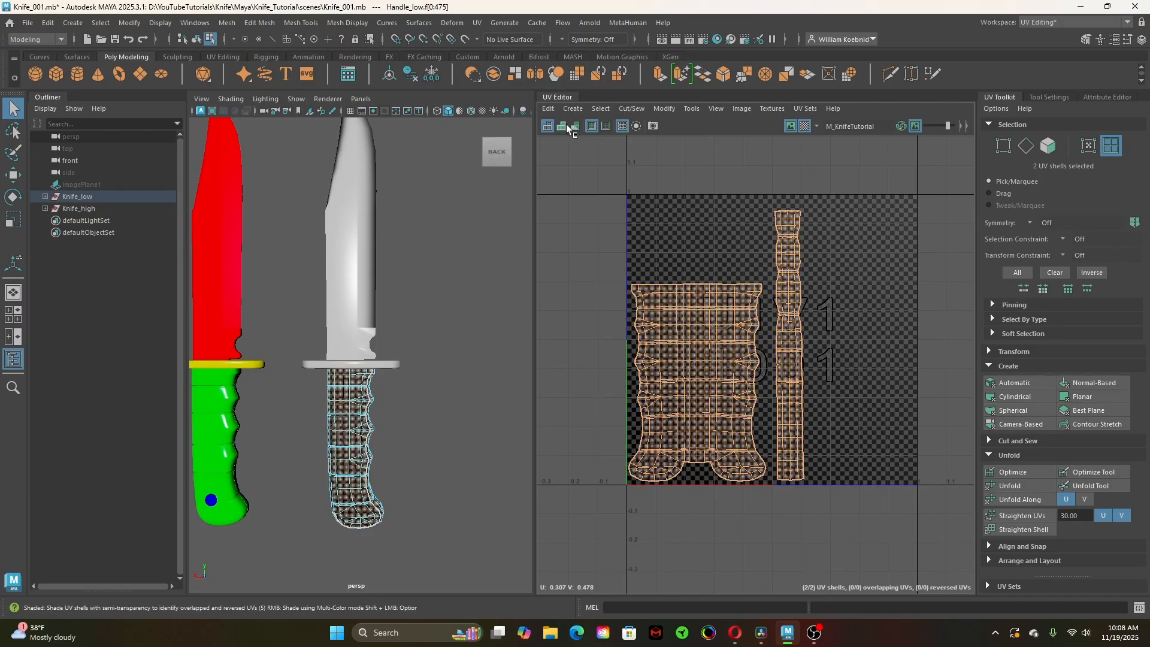
left_click(575, 124)
left_click(575, 124)
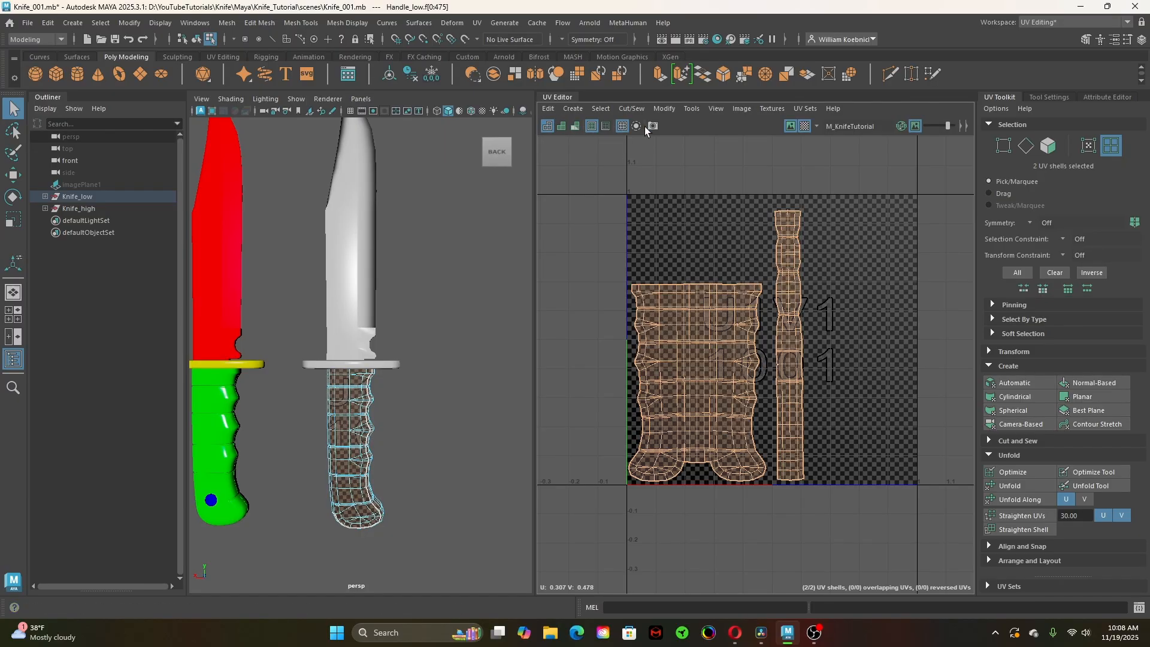
scroll(406, 470, "up", 6)
middle_click_drag(421, 518, 421, 337, "alt")
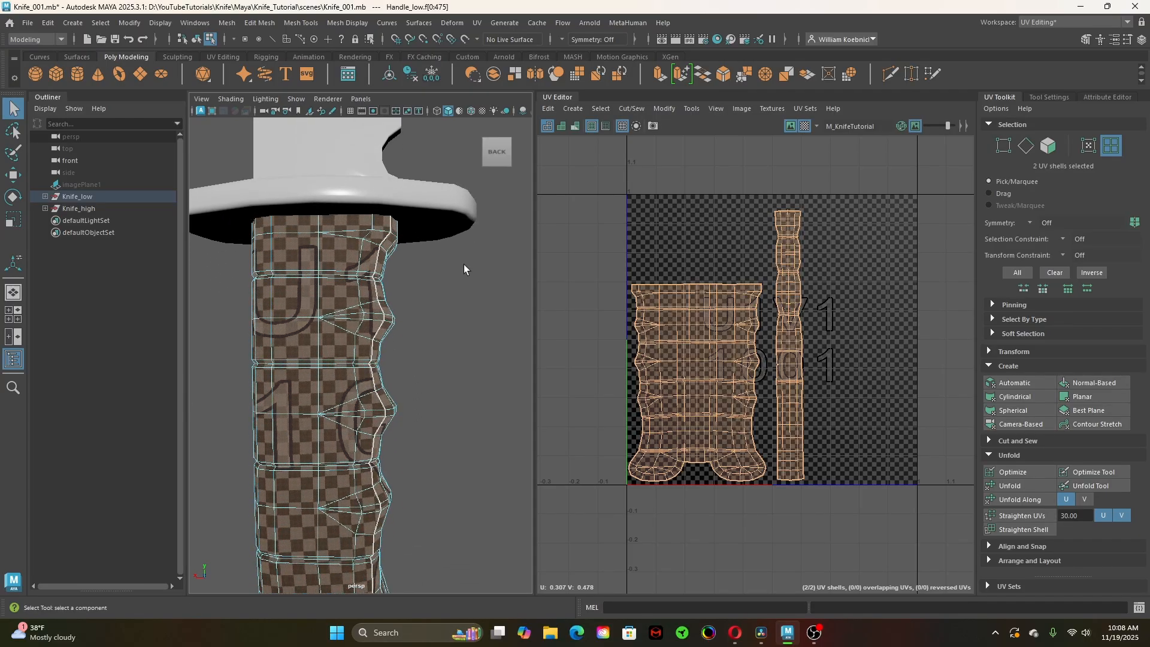
scroll(431, 431, "up", 10)
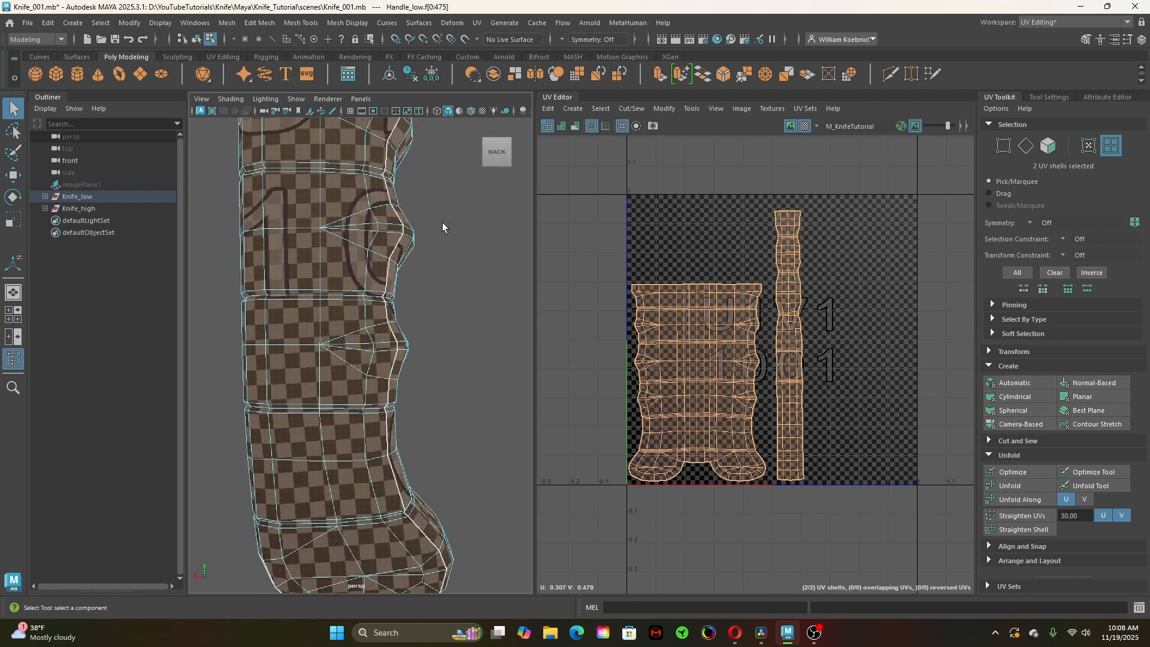
left_click_drag(382, 366, 521, 408, "alt")
Try moving the UVs at the main shell's upper middle edge upward, check the checker texture on the handle, and undo the move
right_click_drag(687, 308, 727, 308)
key("w")
left_click_drag(665, 262, 693, 217)
left_click_drag(431, 287, 360, 387, "alt")
scroll(364, 307, "up", 3)
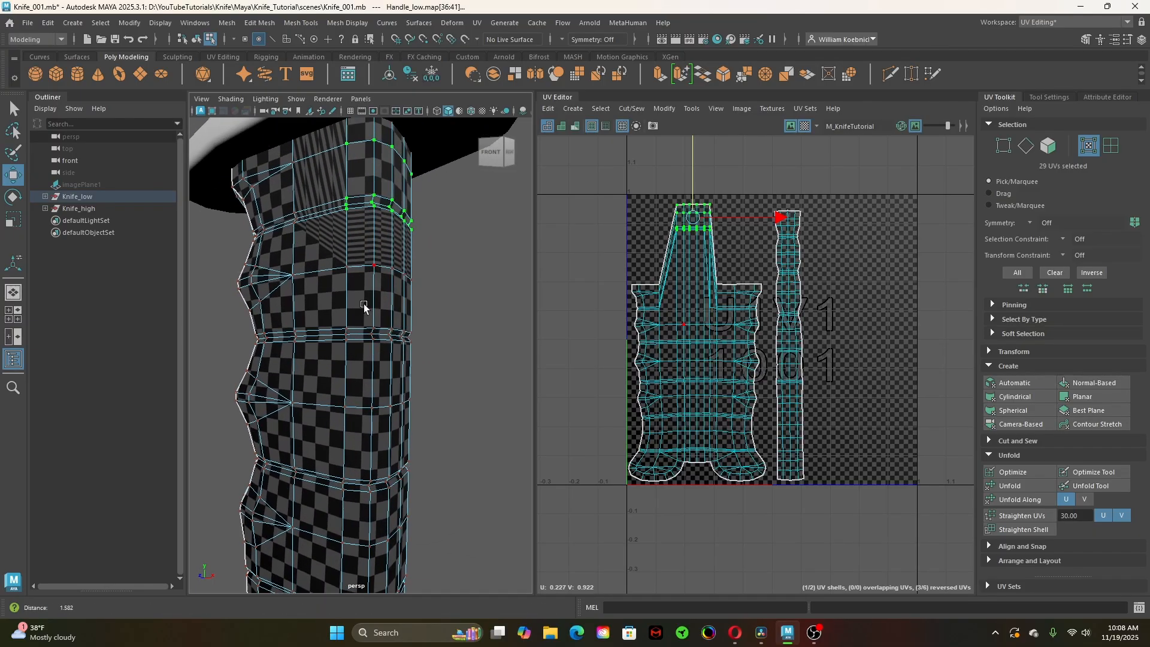
key("ctrl+z")
key("ctrl+z")
key("ctrl+z")
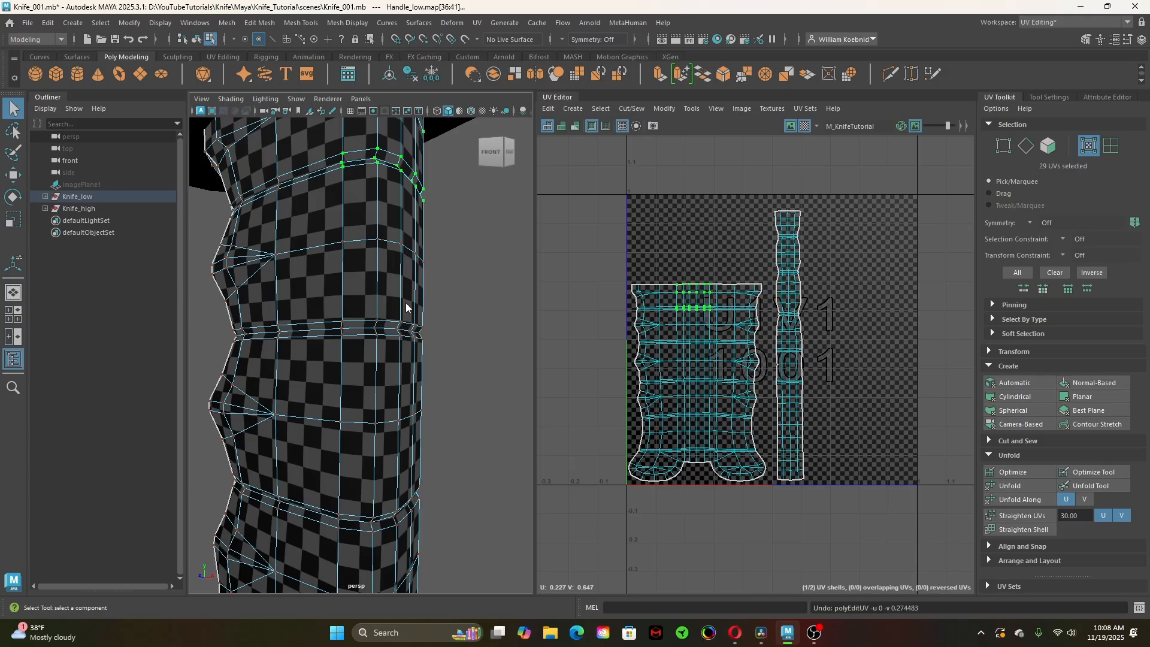
Return the handle to object mode, then select the narrow strip shell and scale it up
right_click_drag(404, 303, 425, 314)
left_click_drag(367, 450, 437, 393, "alt")
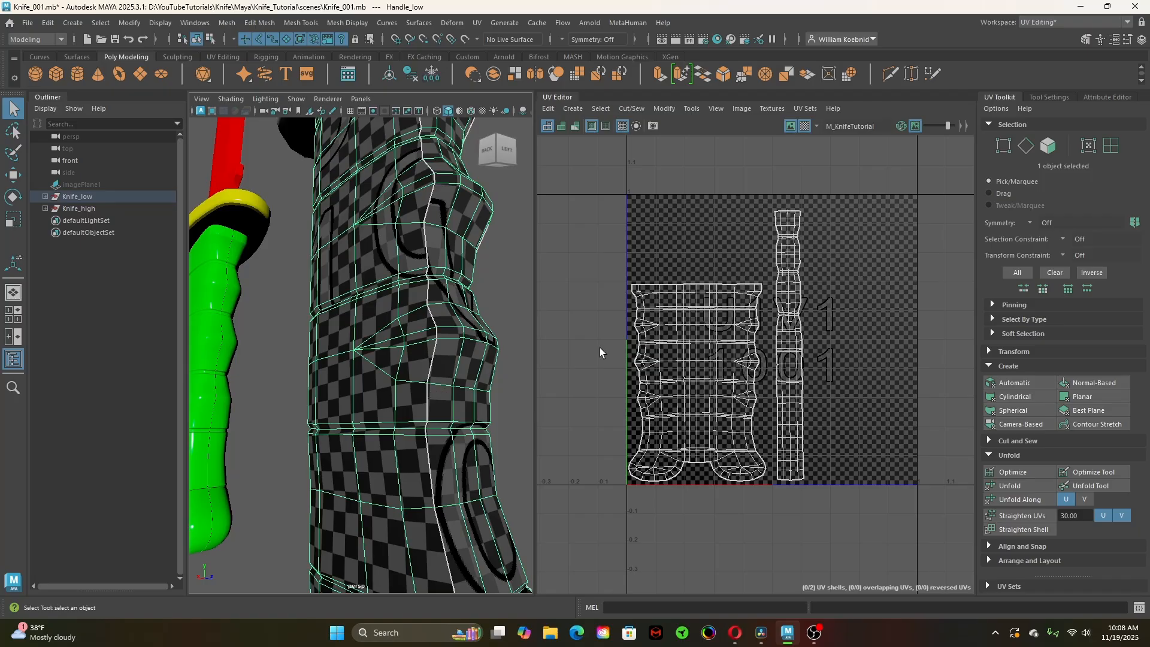
right_click_drag(788, 332, 744, 307)
left_click(789, 344)
key("r")
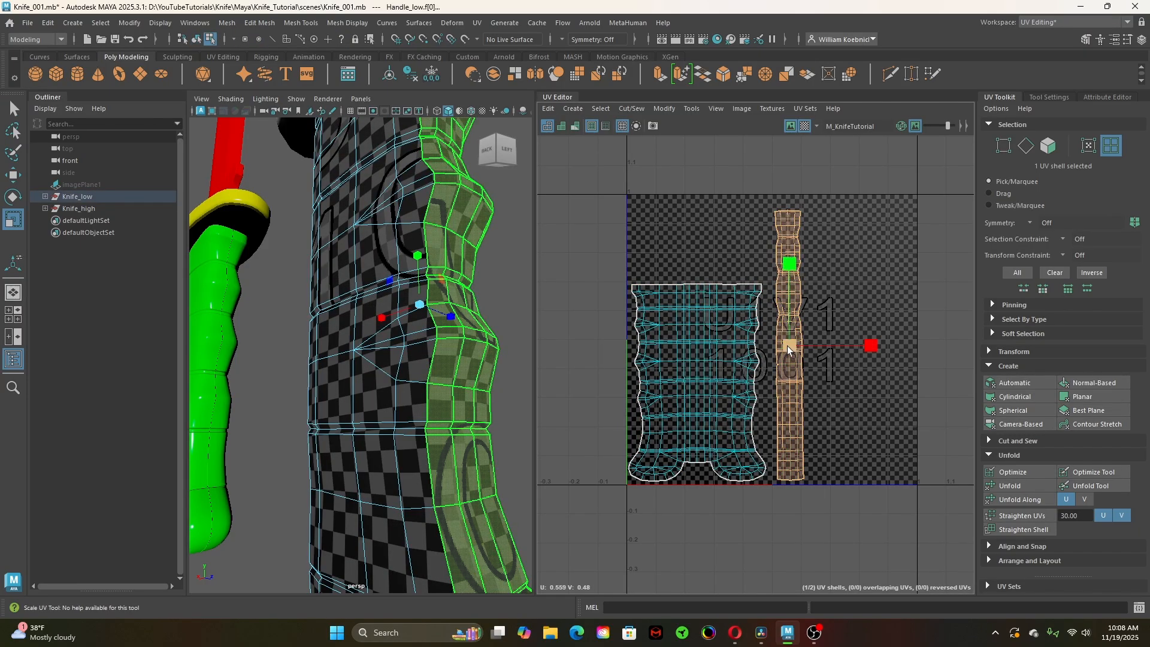
left_click_drag(788, 344, 816, 369)
Enlarge the narrow strip shell further, to about one and a half times its original size, extending past the U1V1 tile
key("q")
left_click(722, 360)
right_click_drag(428, 376, 492, 388, "alt")
key("r")
left_click(794, 362)
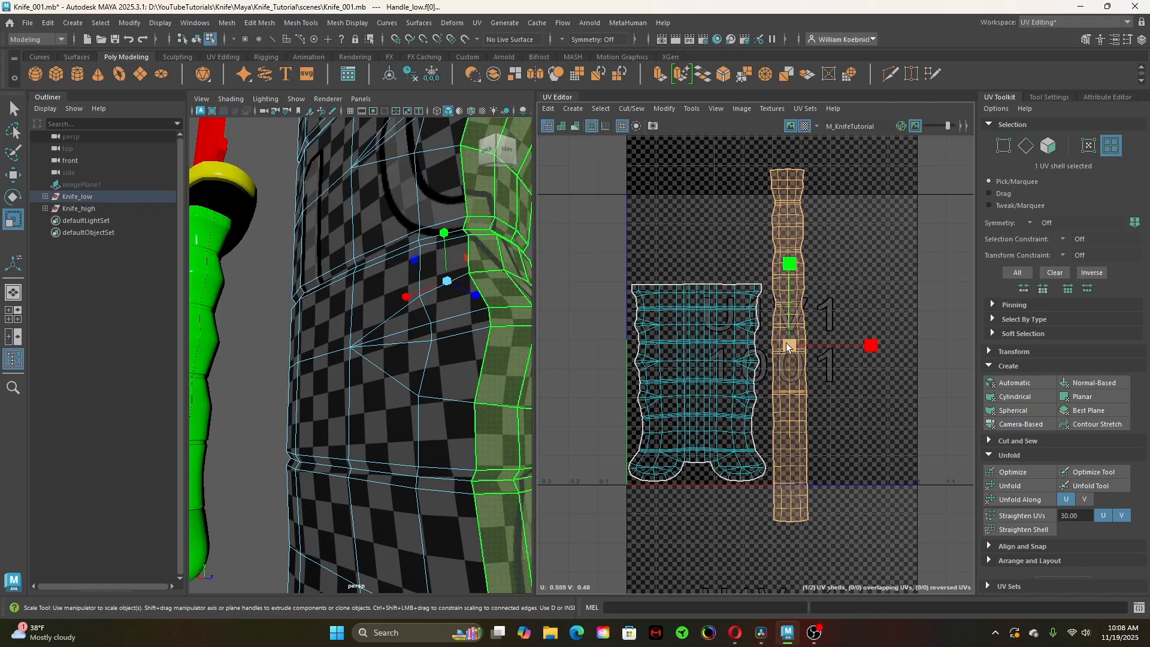
left_click_drag(786, 343, 801, 361)
right_click_drag(445, 433, 415, 424, "alt")
middle_click_drag(416, 424, 382, 421, "alt")
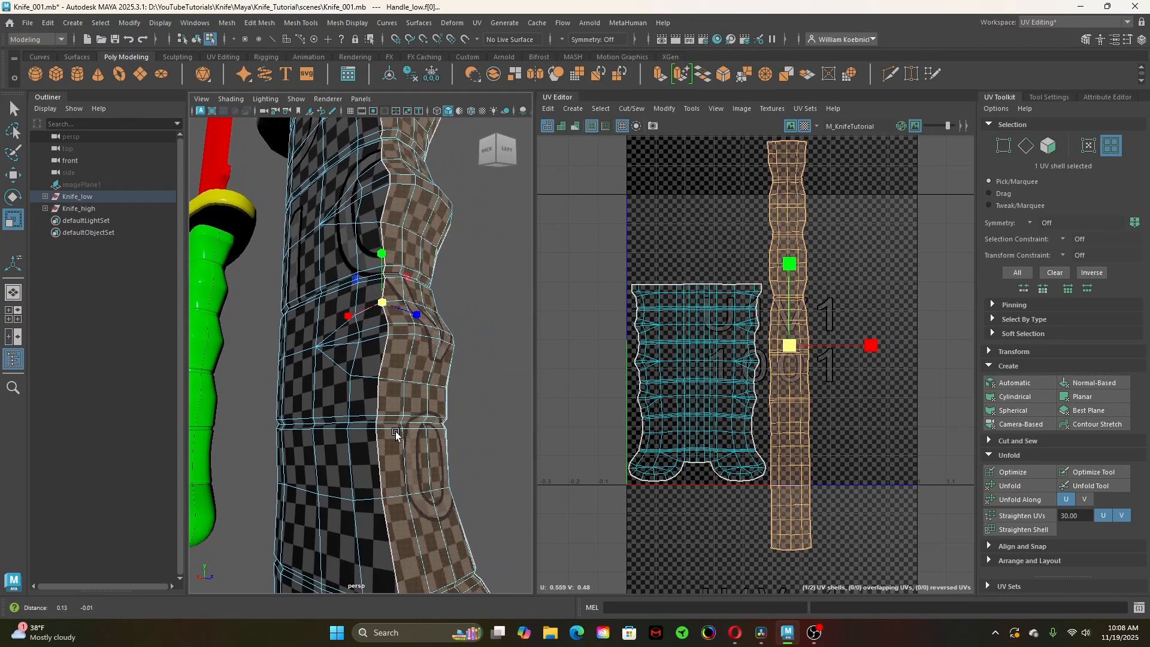
Compare the checker square sizes on both sides of the handle seam between the main shell and the narrow strip
key("q")
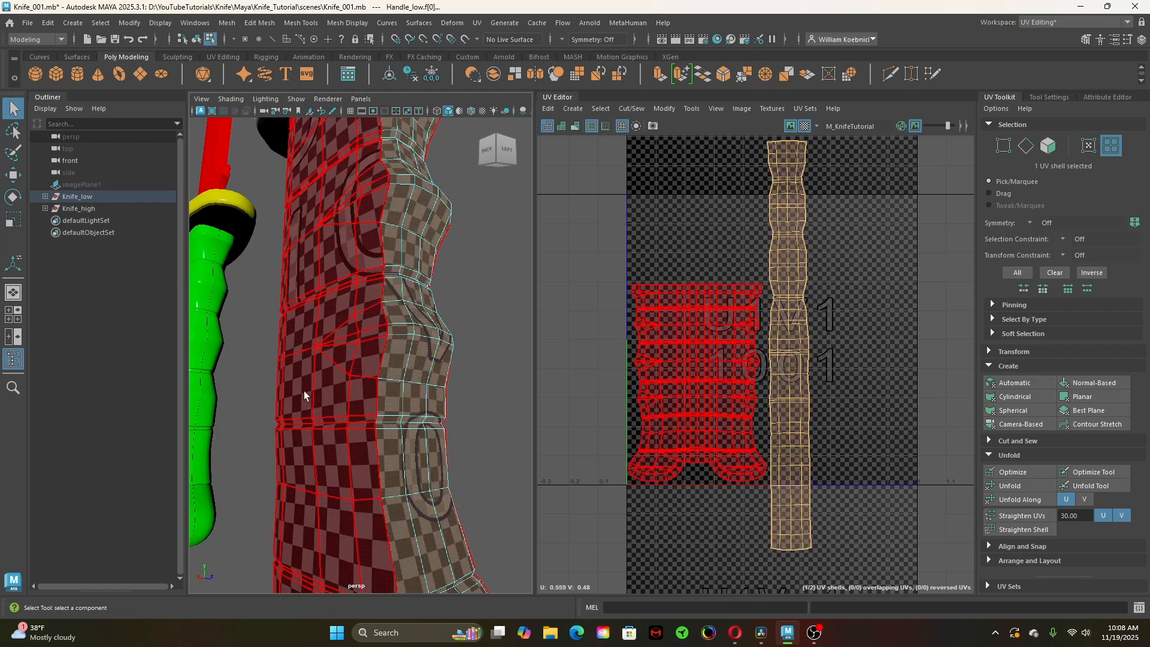
right_click_drag(303, 390, 344, 398, "alt")
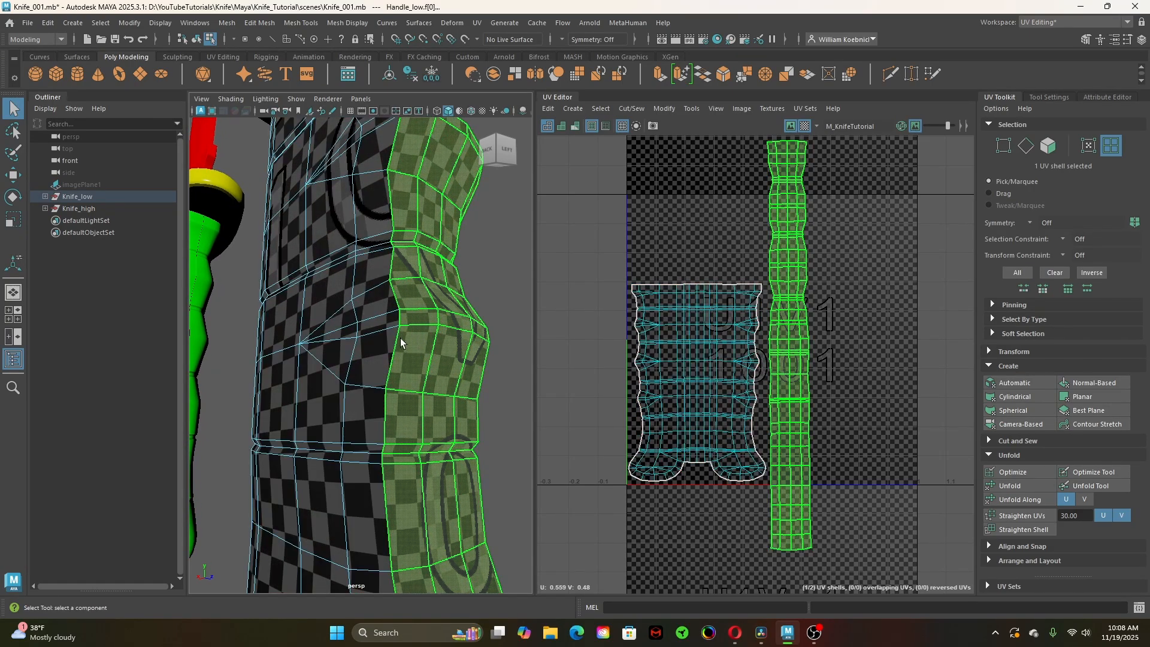
right_click_drag(405, 341, 429, 359, "alt")
left_click_drag(429, 359, 418, 387, "alt")
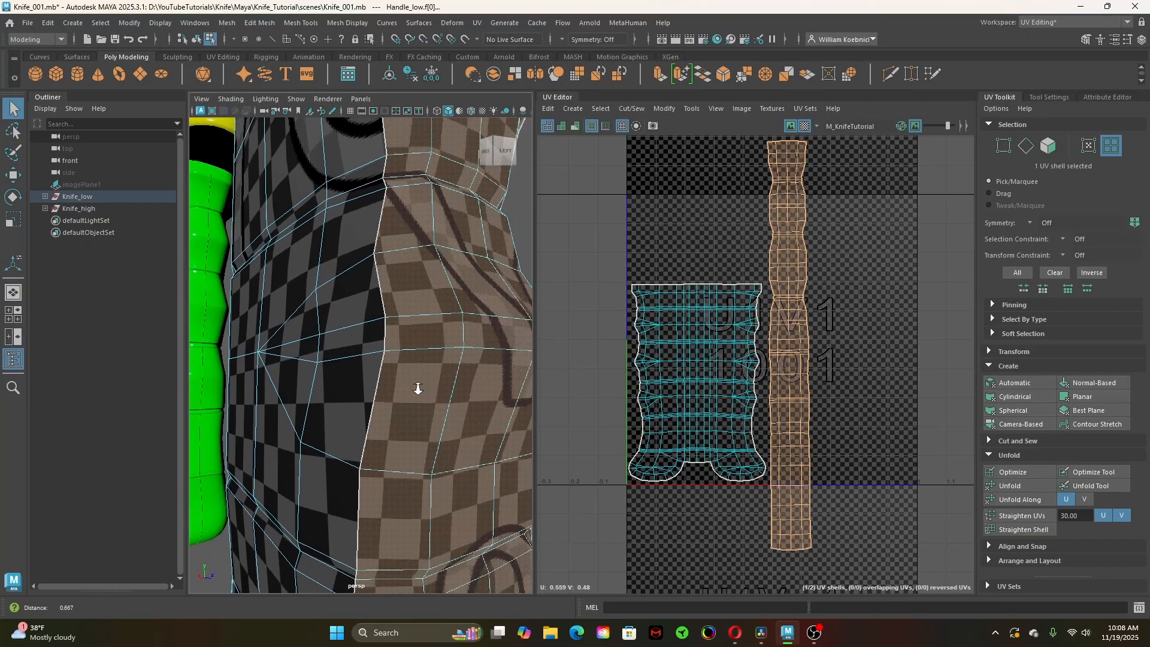
right_click_drag(418, 387, 405, 316, "alt")
left_click_drag(384, 368, 428, 397, "alt")
left_click(387, 352)
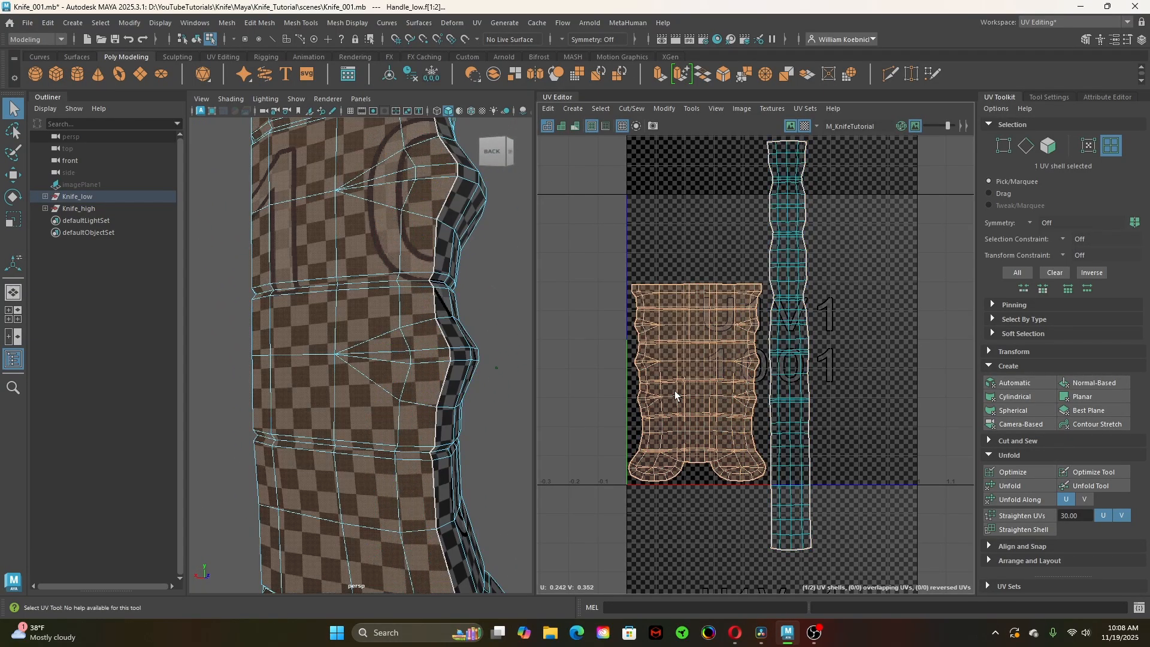
right_click_drag(480, 469, 328, 489, "alt")
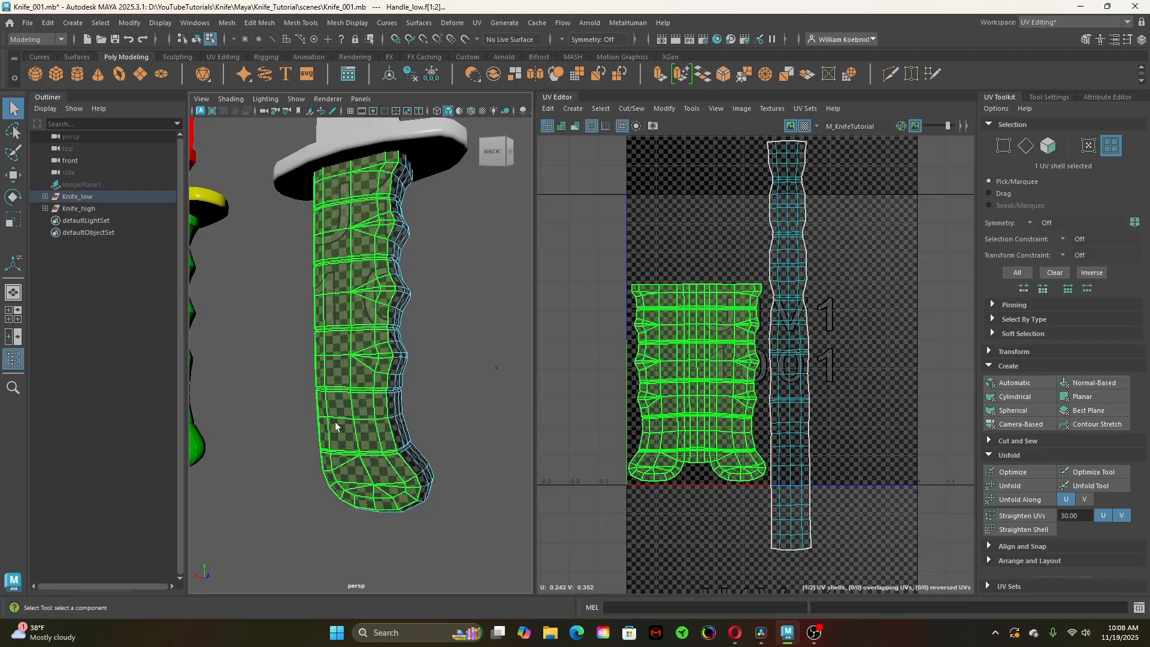
Scale the narrow strip shell down to about the height of the U1V1 tile, comparing its checker squares with the main shell's
left_click(799, 323)
key("r")
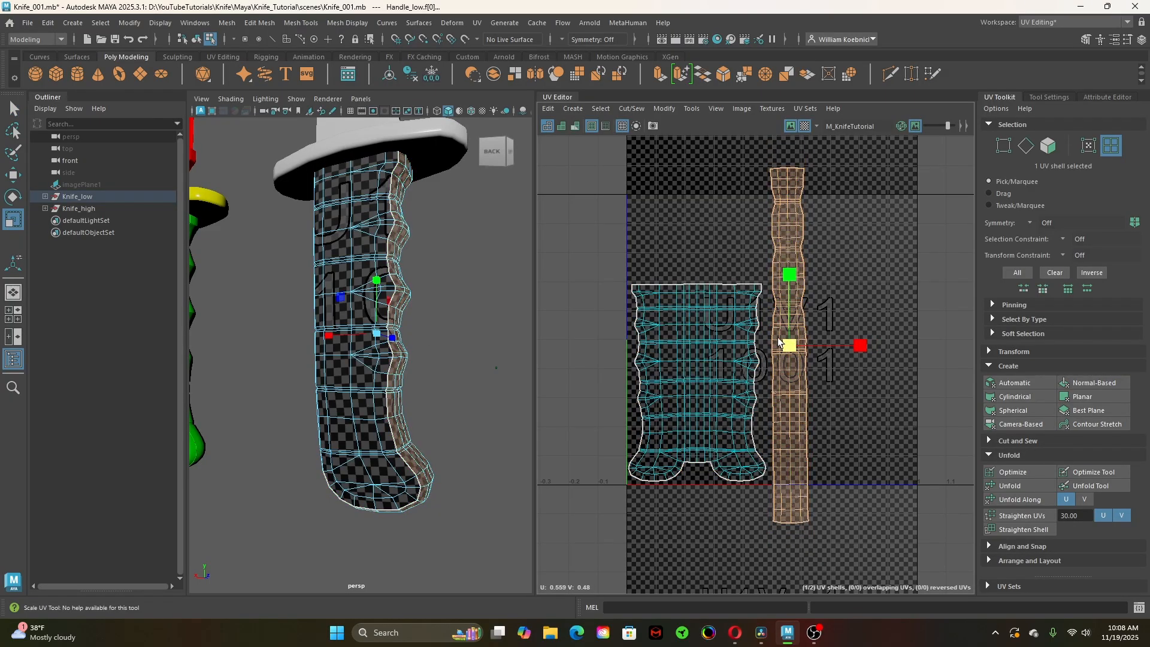
left_click_drag(383, 371, 336, 383, "alt")
right_click_drag(359, 389, 476, 406, "alt")
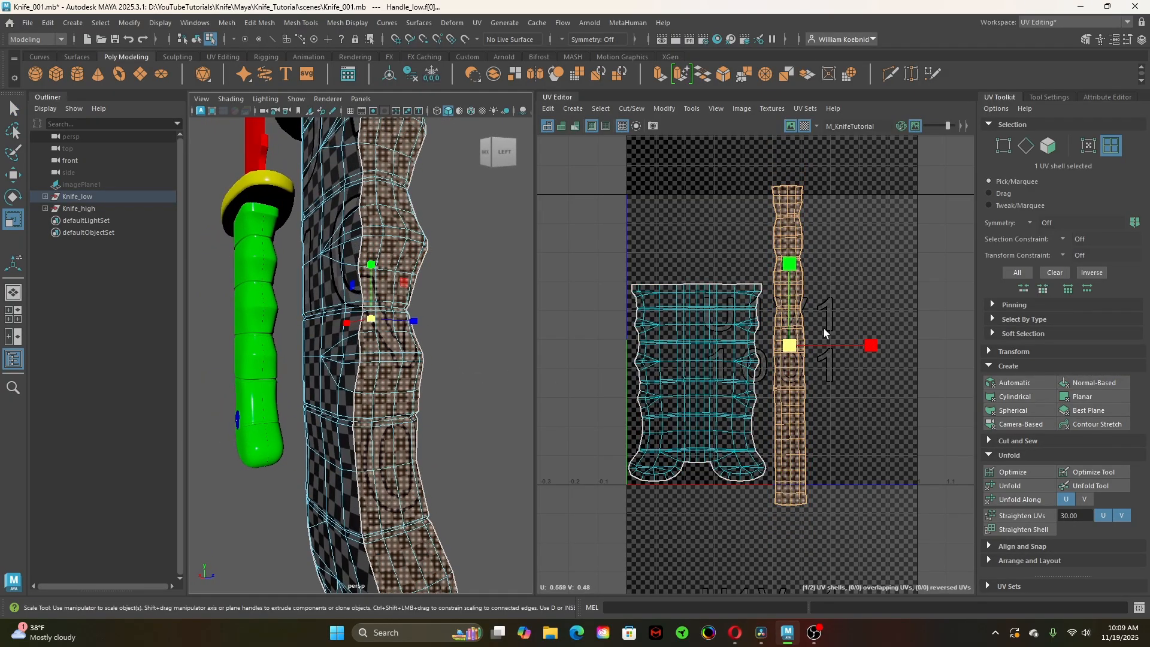
left_click_drag(791, 347, 786, 349)
key("w")
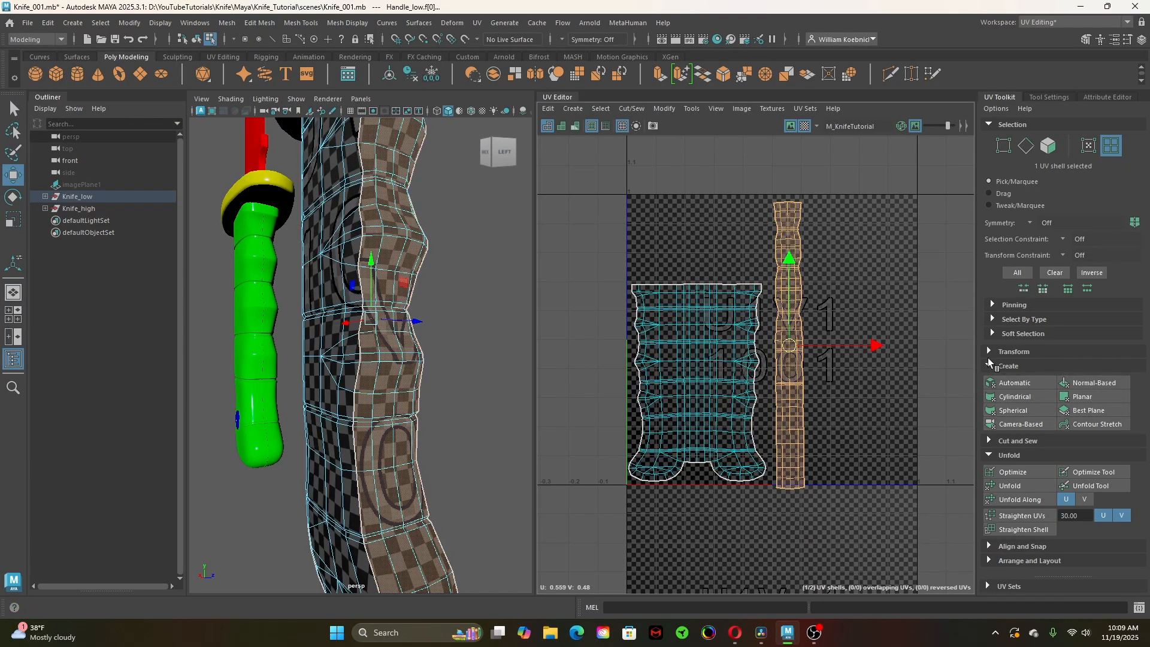
Read the texel density of the handle's main shell and of the narrow strip shell at map size 512
left_click(990, 352)
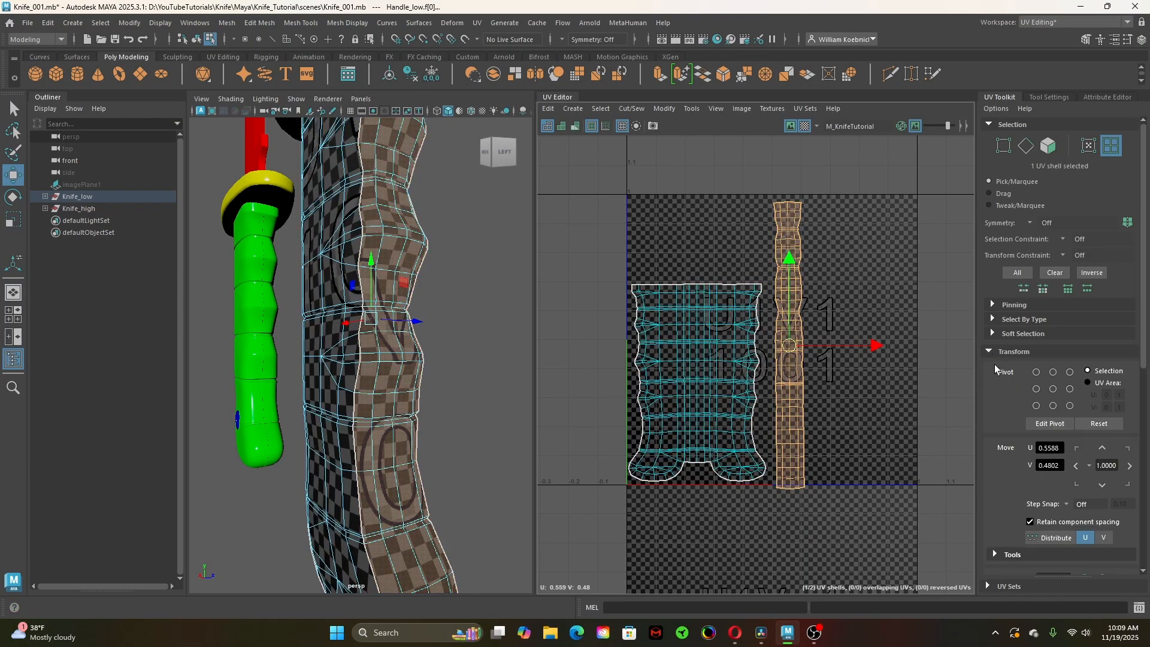
scroll(1015, 443, "down", 5)
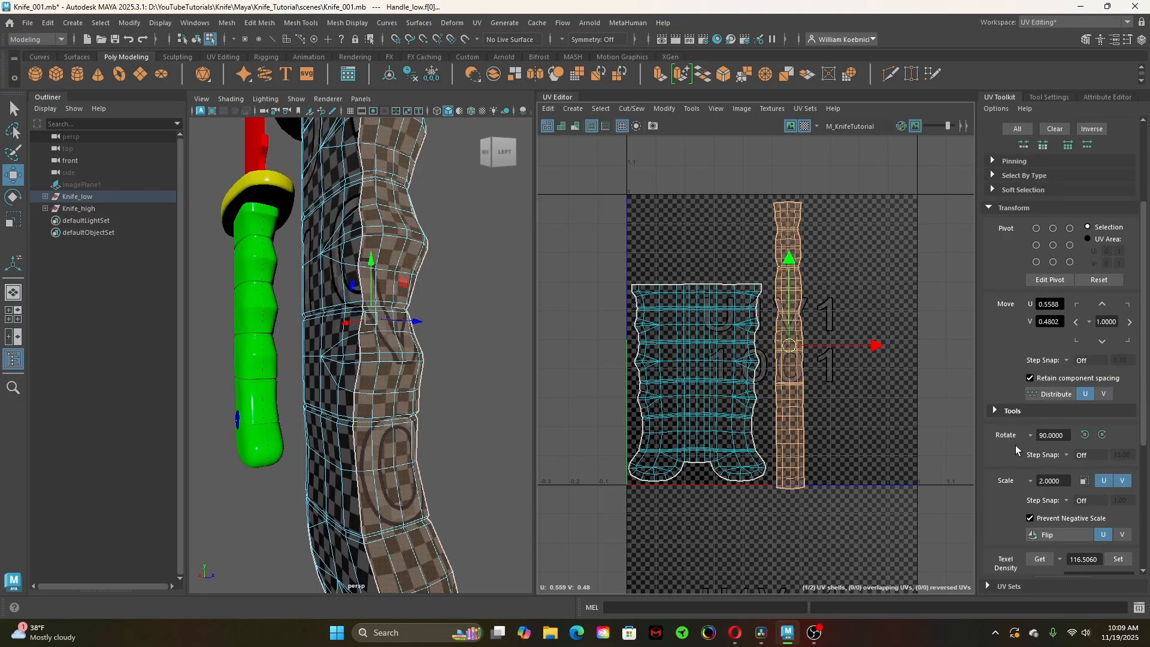
scroll(1015, 444, "down", 2)
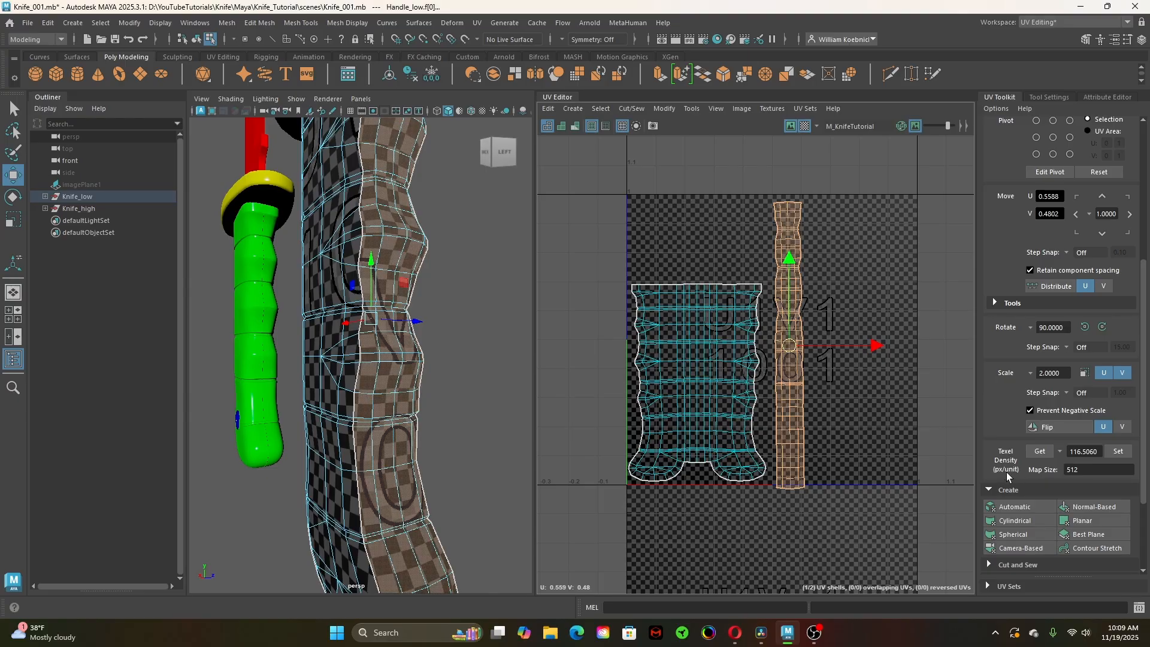
left_click(715, 353)
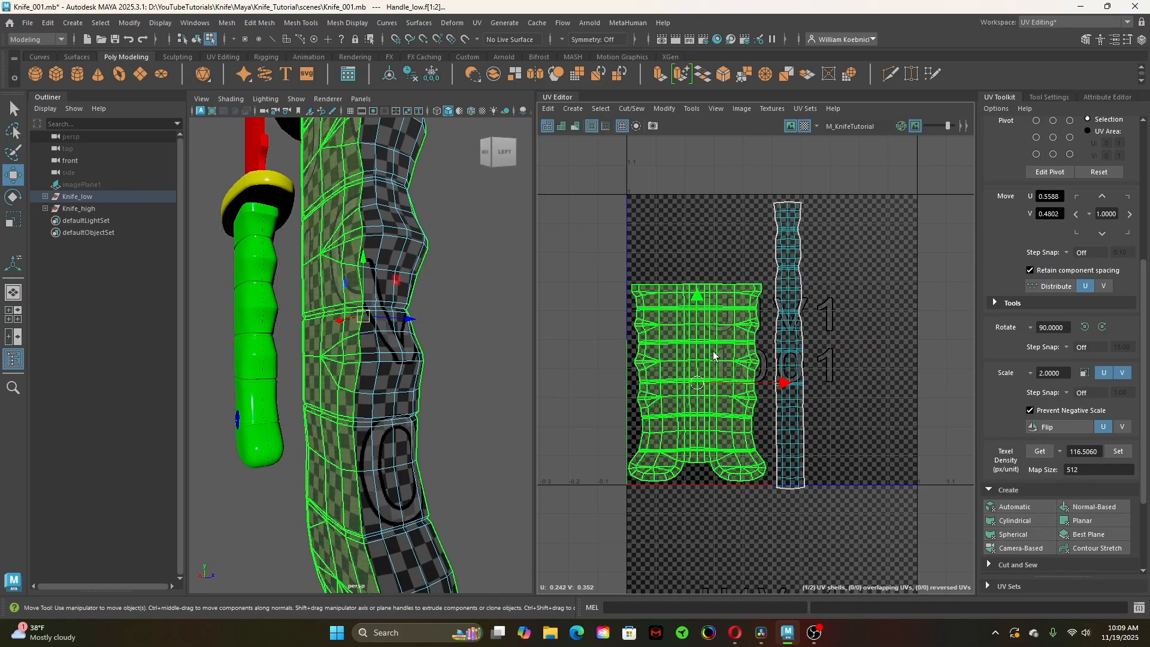
left_click(1039, 451)
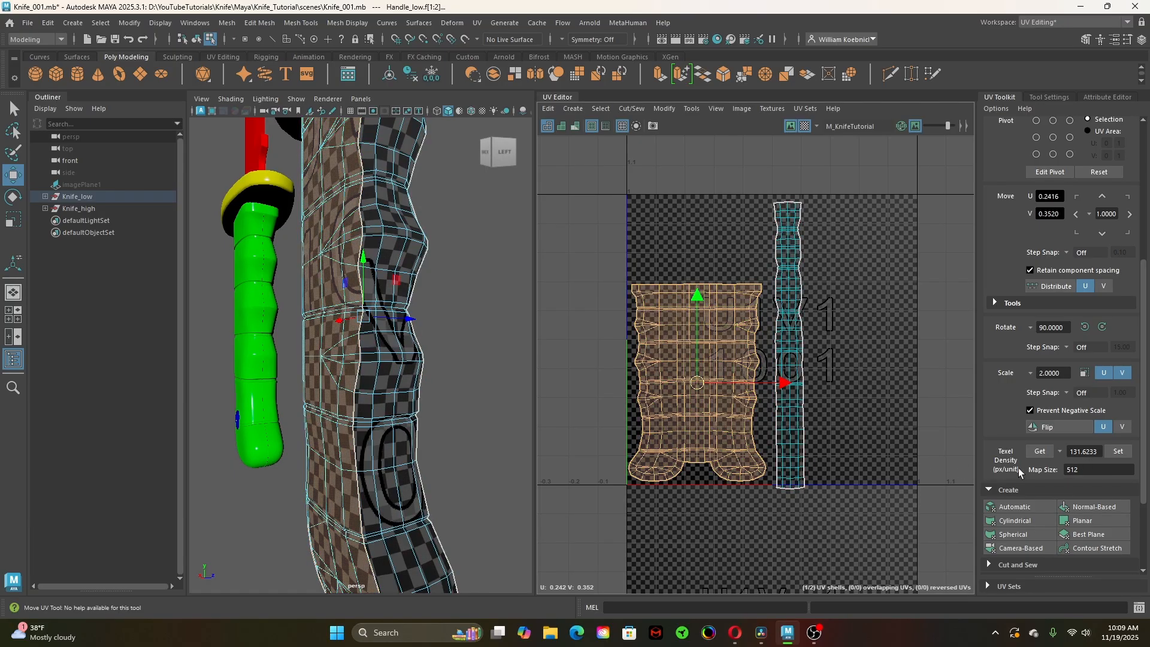
left_click(791, 318)
left_click(1041, 451)
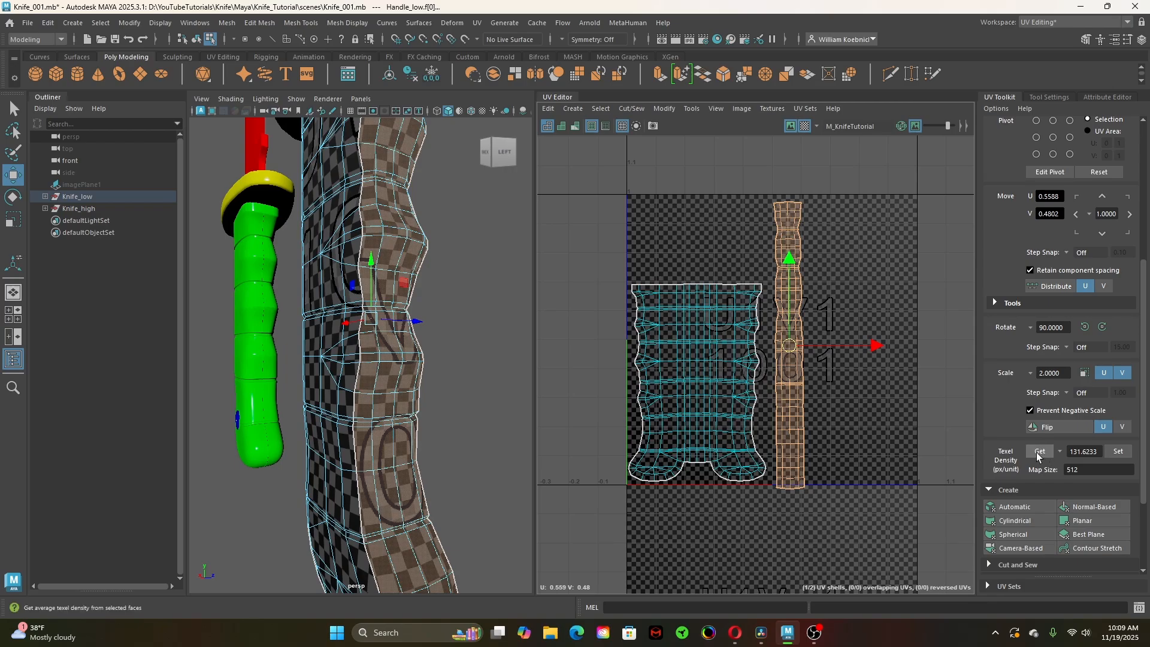
left_click(761, 404)
left_click(794, 396)
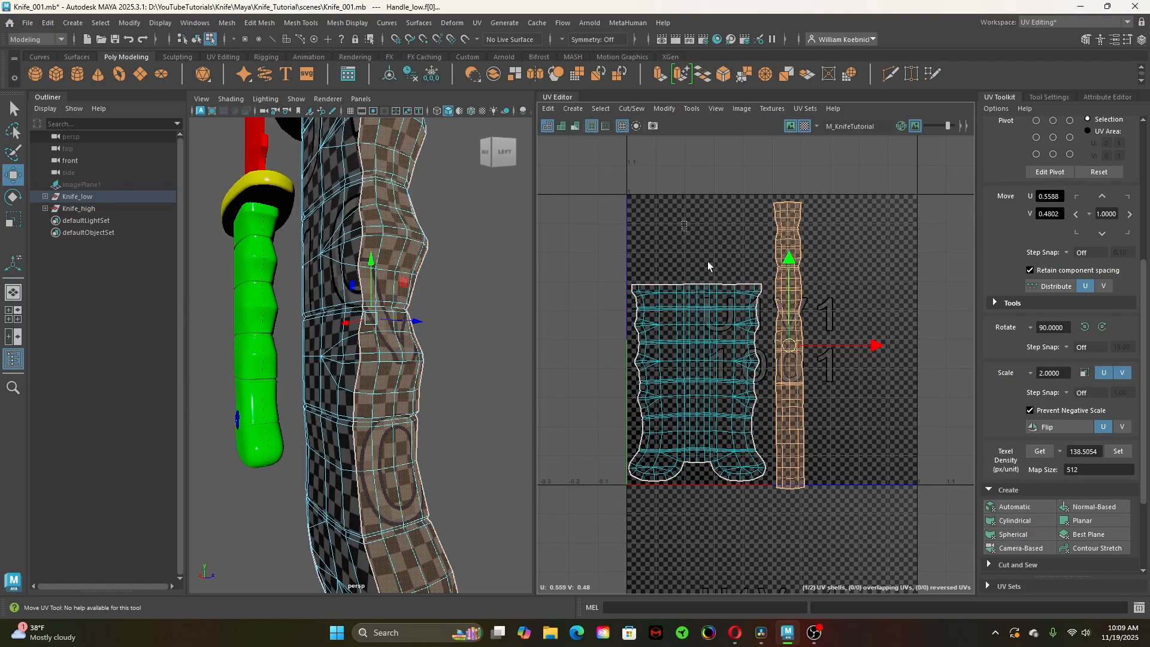
Get the handle's main shell texel density and apply that value, 131.6233, to the narrow strip shell
left_click_drag(686, 222, 820, 422)
left_click(683, 398)
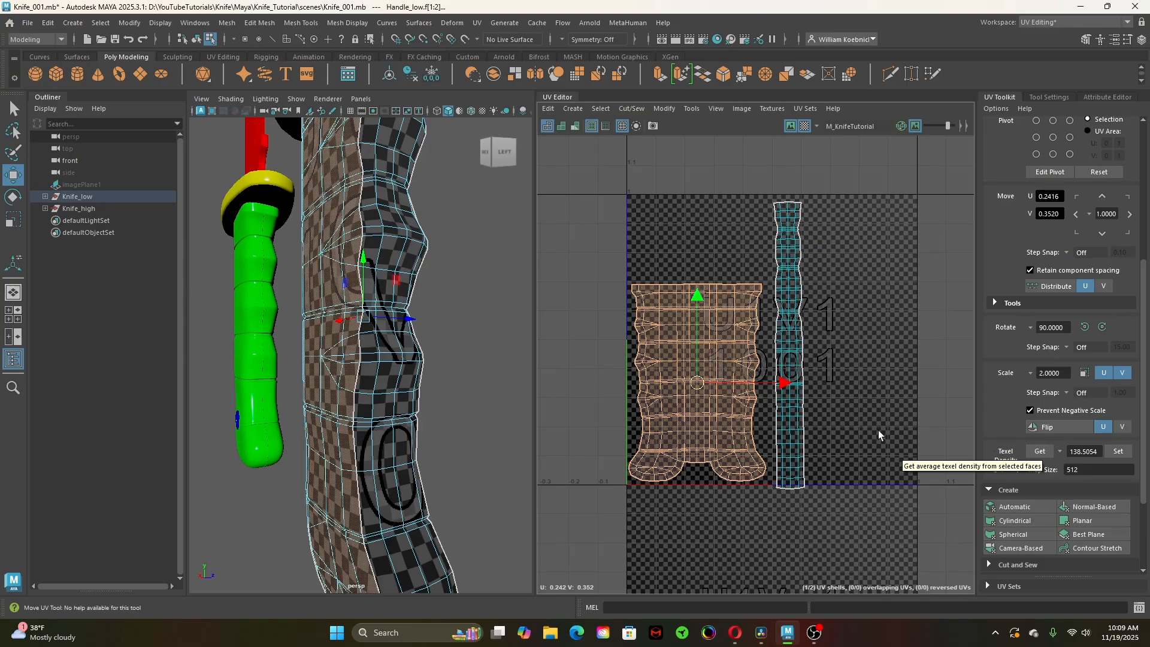
left_click(1042, 452)
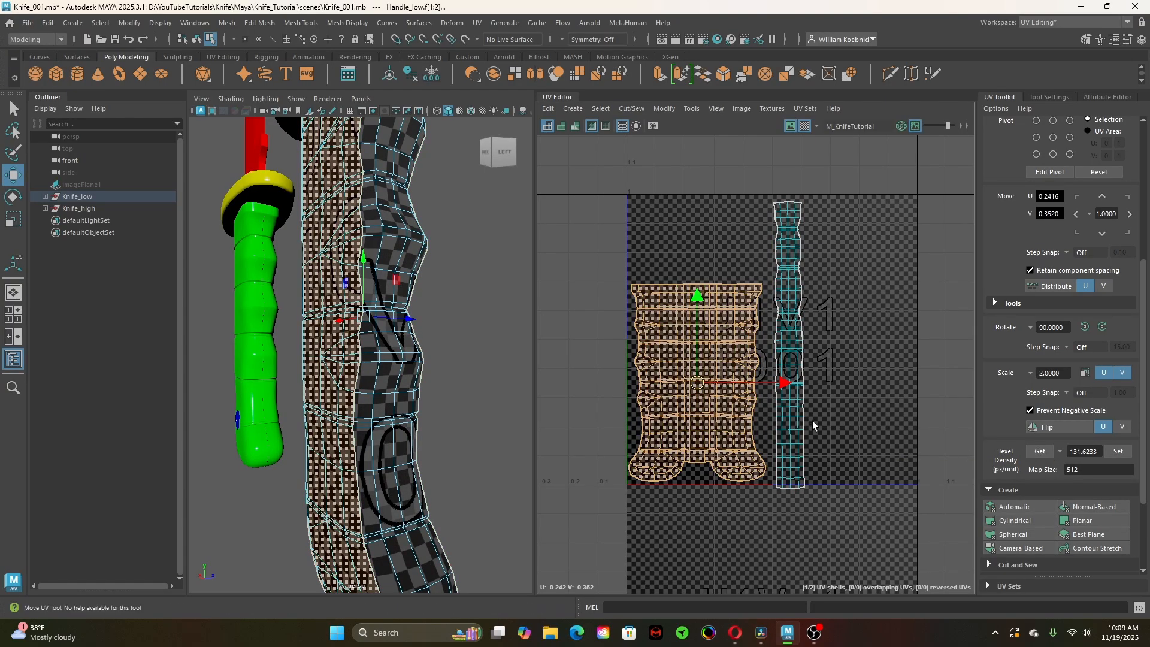
left_click(790, 317)
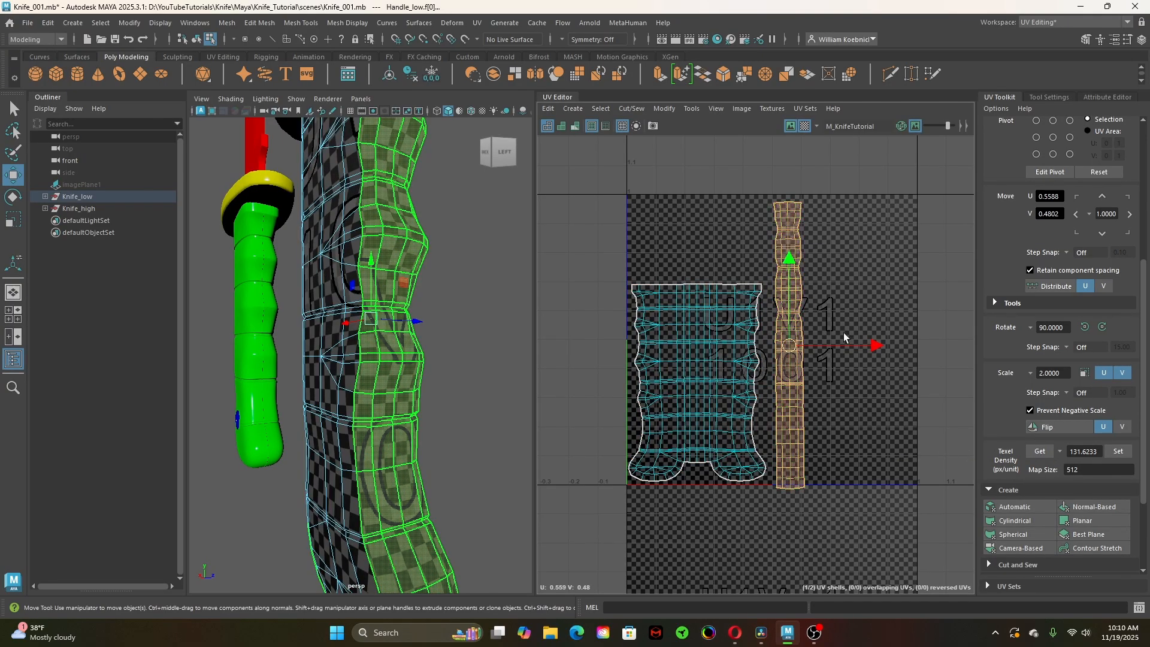
left_click(1119, 453)
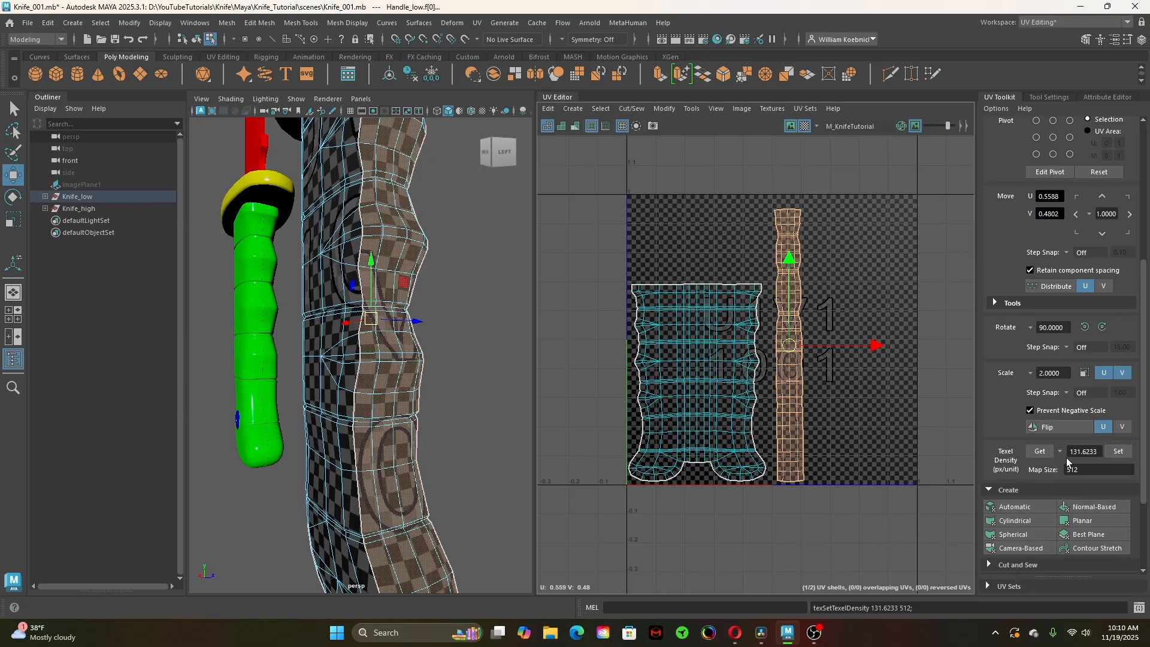
Select both handle shells to check their checker pattern on the model, and save the scene
left_click(678, 370, "shift")
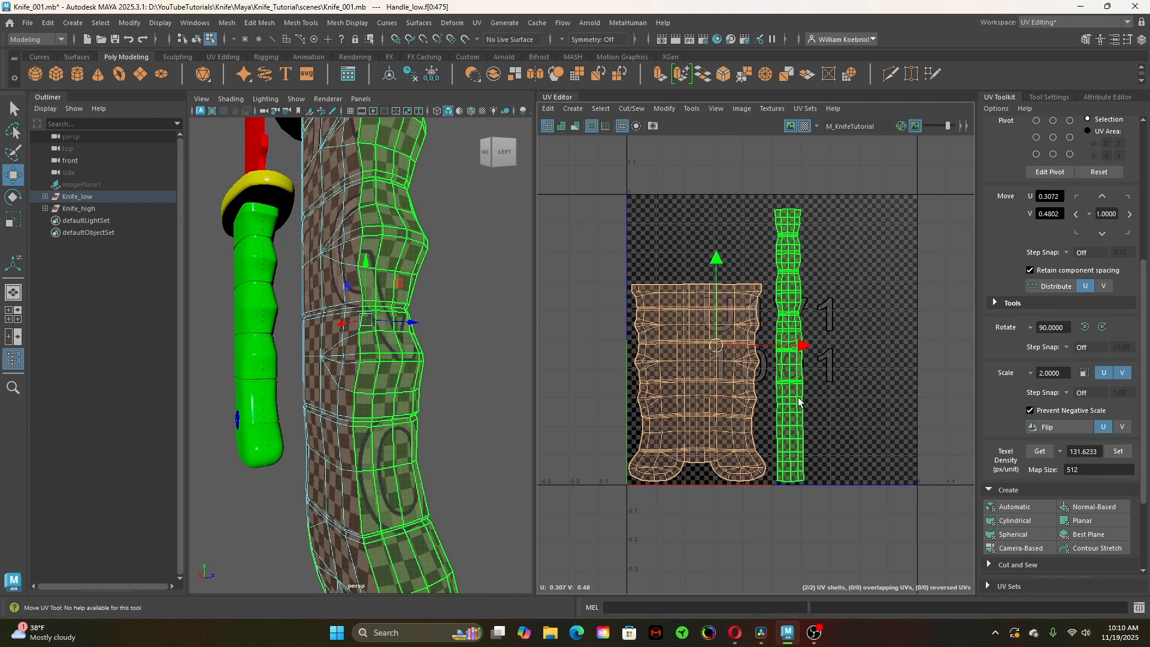
key("f")
left_click_drag(427, 390, 328, 417, "alt")
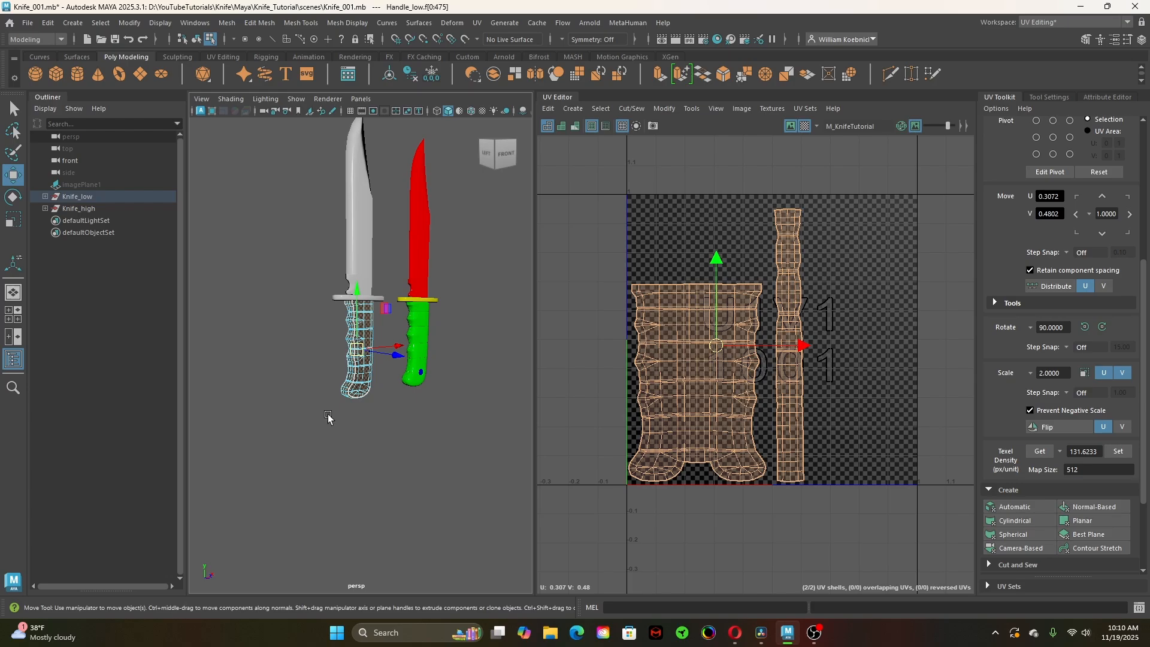
key("ctrl+s")
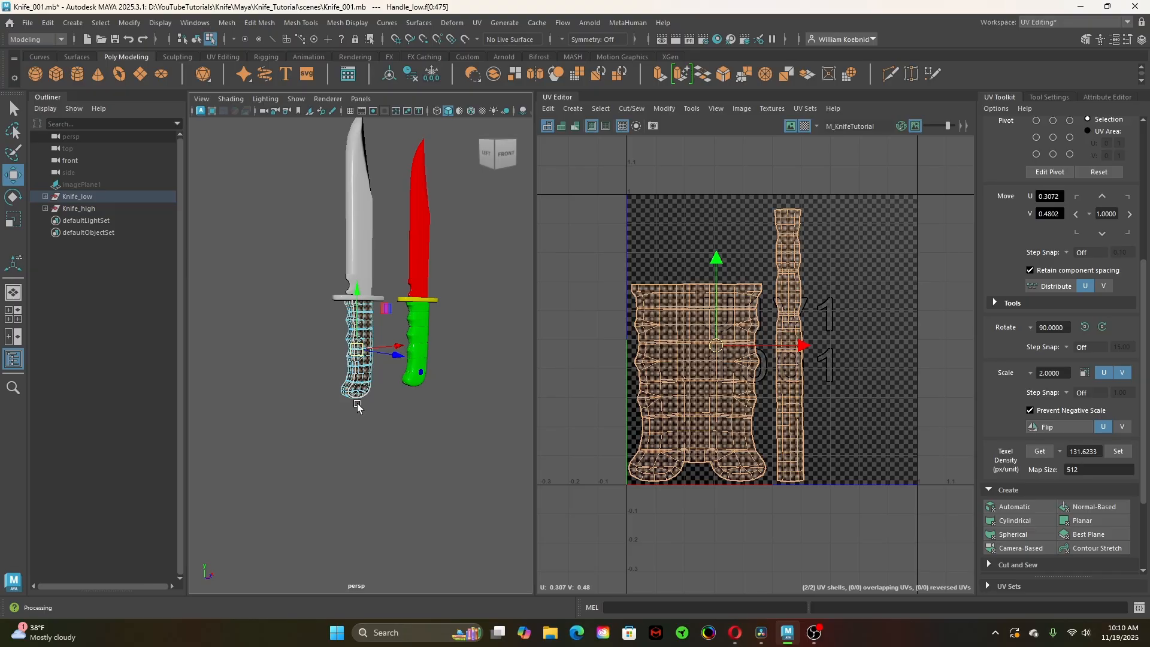
Return the handle to object mode and select the low-poly guard above it for UV editing
key("f")
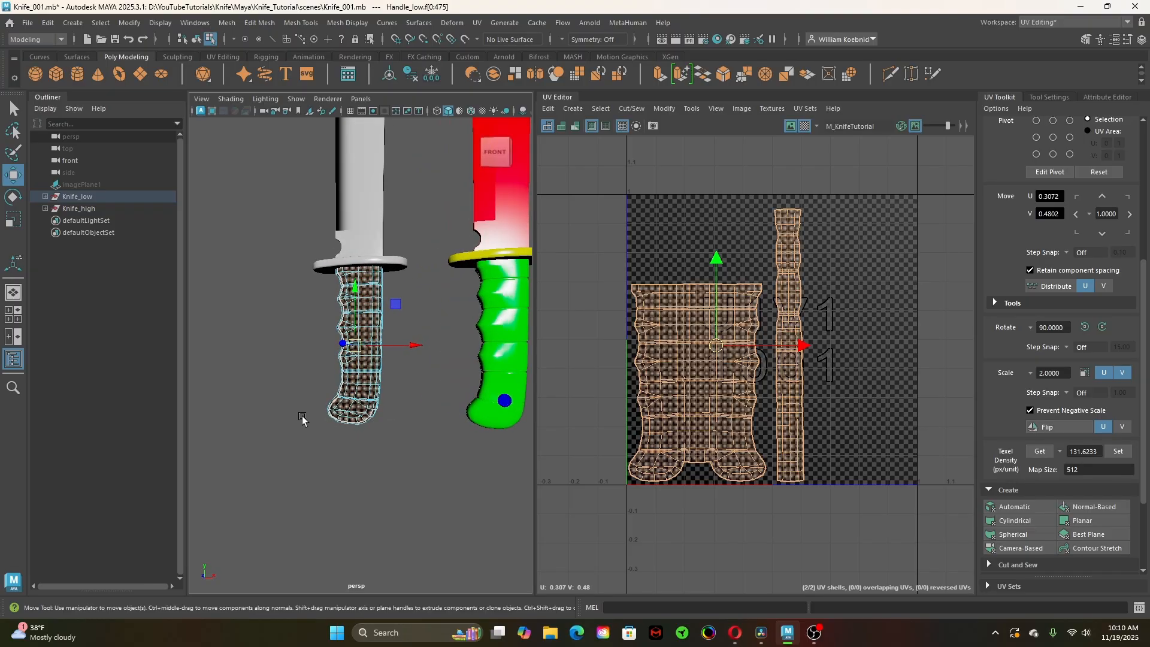
left_click_drag(411, 458, 491, 469, "alt")
mouse_move(491, 469)
right_mouse_down("alt")
mouse_move(325, 456)
mouse_move(398, 445)
mouse_move(487, 461)
right_mouse_up("alt")
middle_click_drag(431, 435, 417, 498, "alt")
key("q")
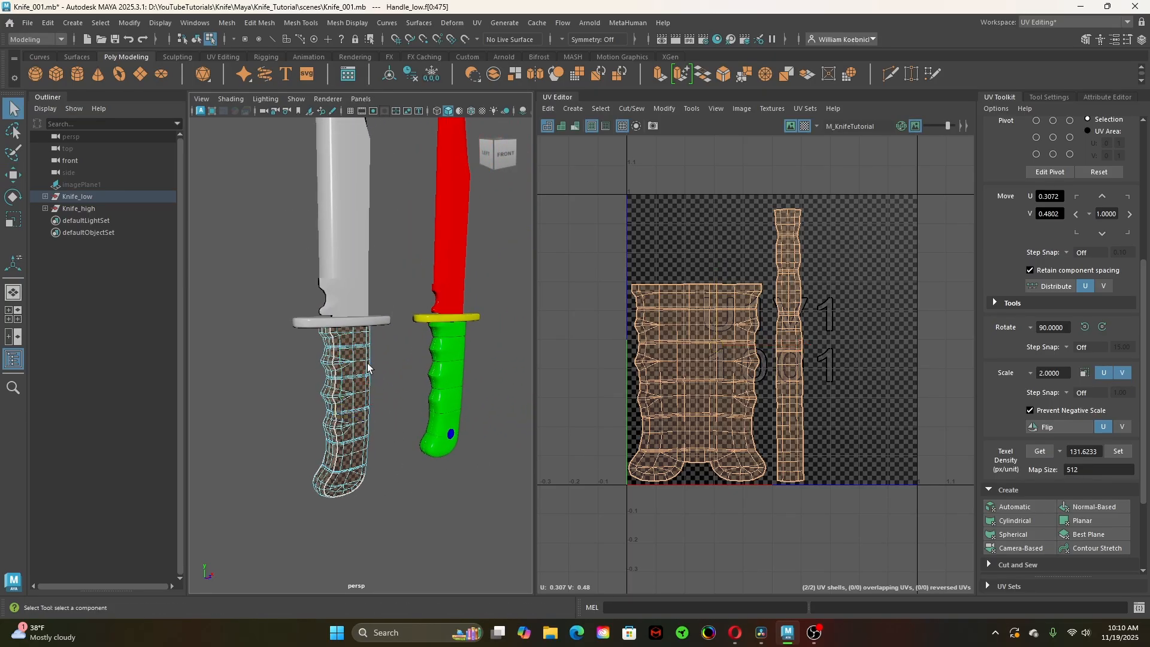
right_click_drag(349, 387, 414, 252)
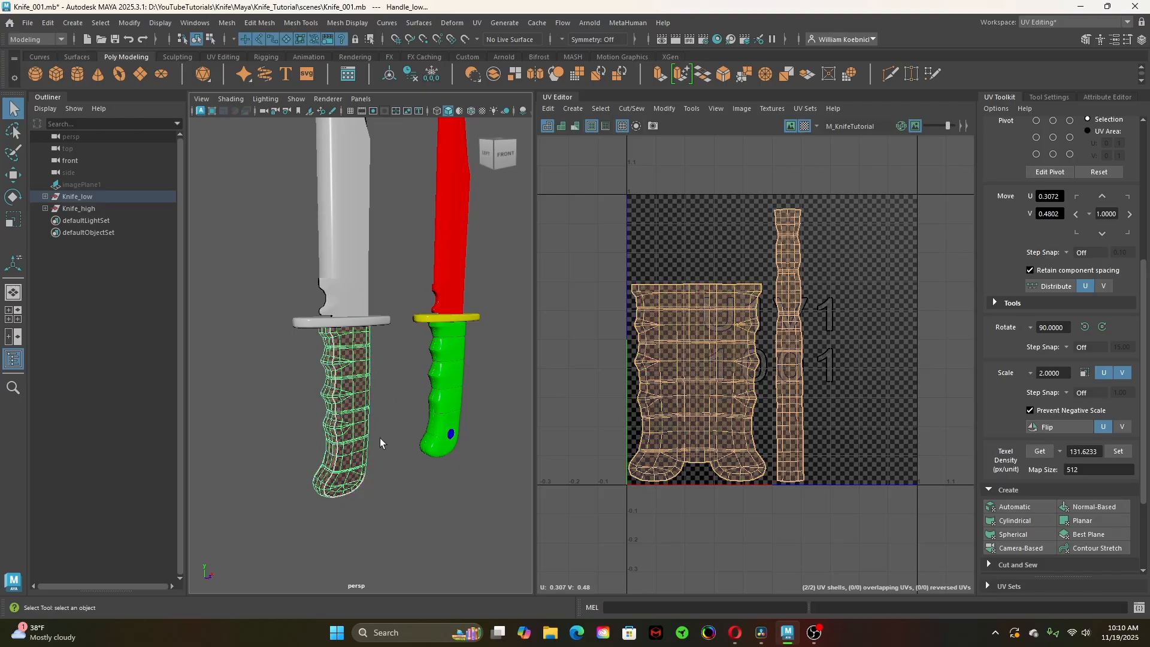
left_click_drag(290, 436, 323, 319, "alt")
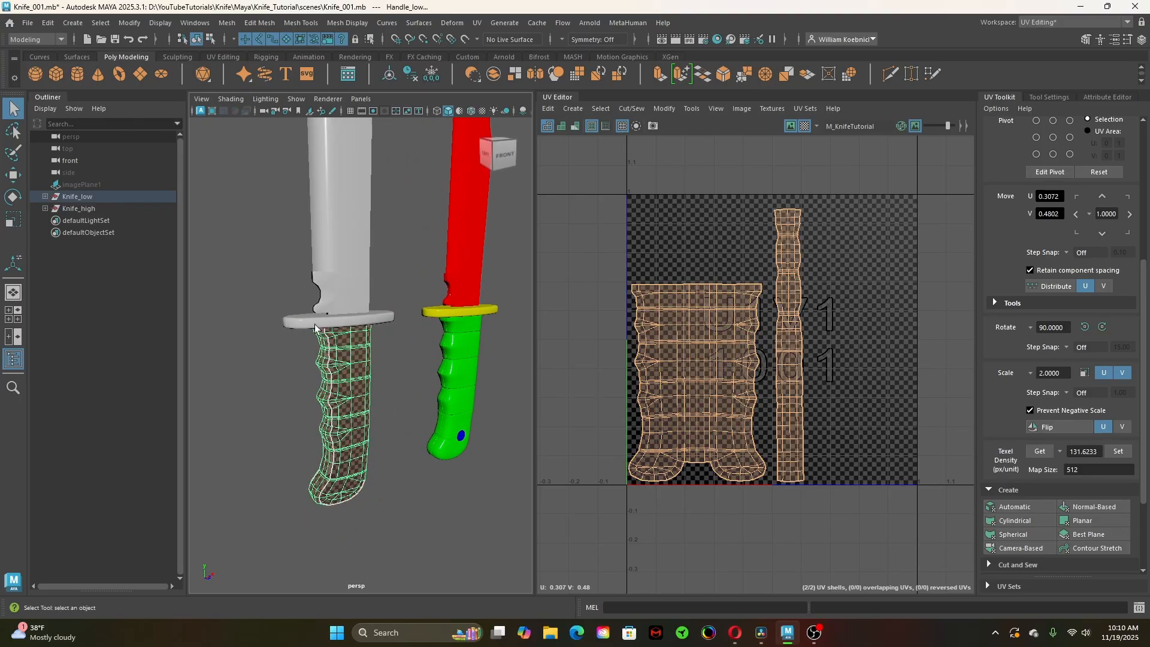
left_click(314, 326)
right_click_drag(249, 314, 367, 328, "alt")
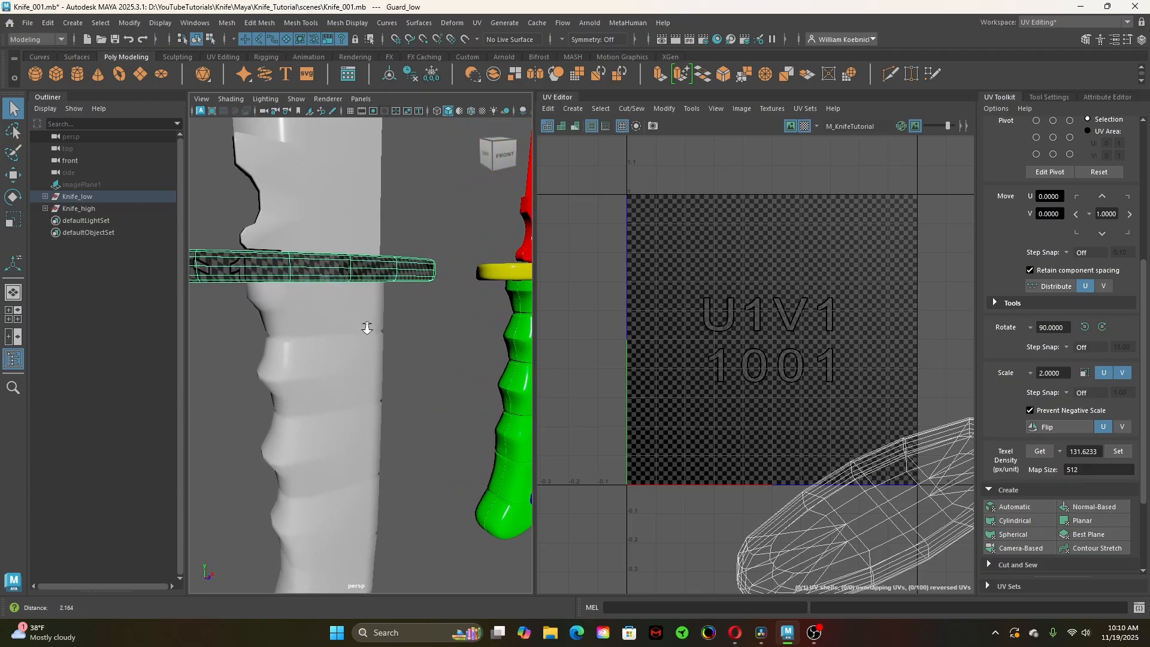
middle_click_drag(367, 329, 440, 371, "alt")
Select the guard's whole UV shell and move it to the middle of the U1V1 tile
right_click_drag(901, 474, 772, 496, "alt")
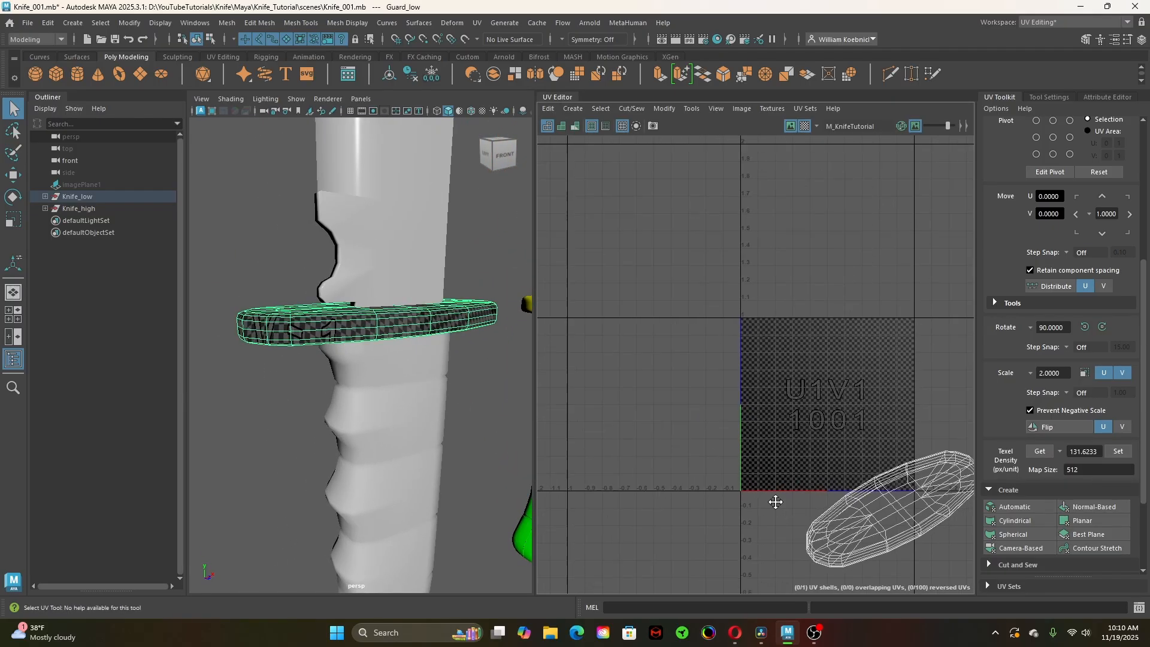
middle_click_drag(773, 496, 699, 399, "alt")
right_click_drag(827, 387, 804, 388)
left_click(805, 392)
key("w")
left_click_drag(820, 412, 712, 327)
key("r")
right_click_drag(696, 355, 792, 386, "alt")
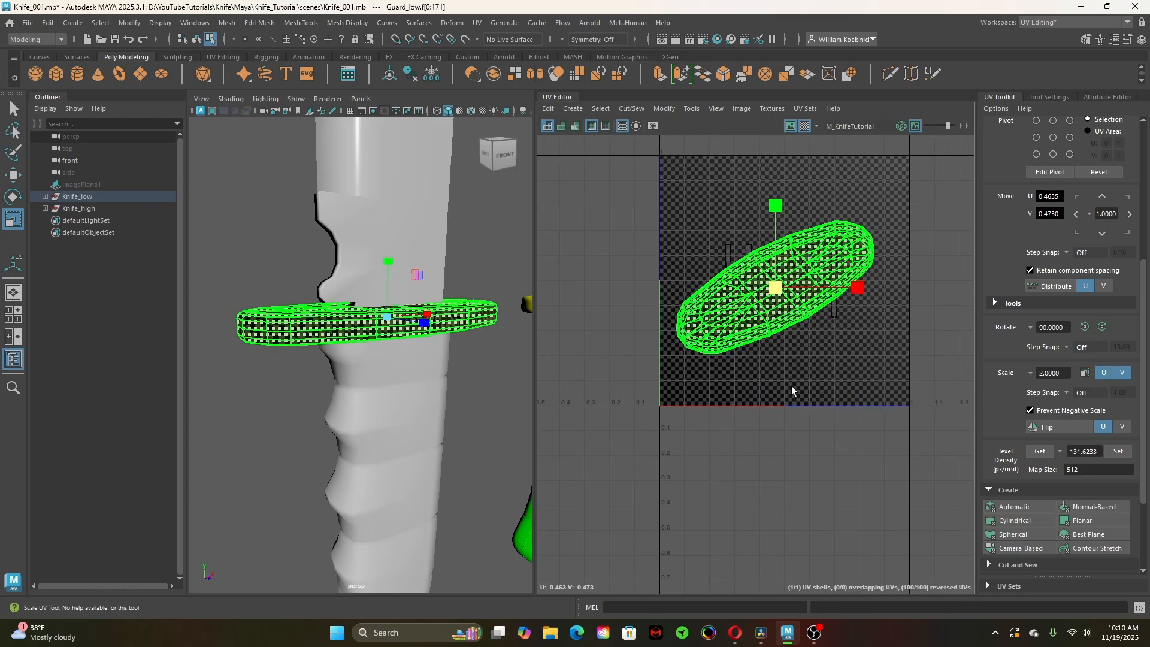
middle_click_drag(779, 363, 774, 408, "alt")
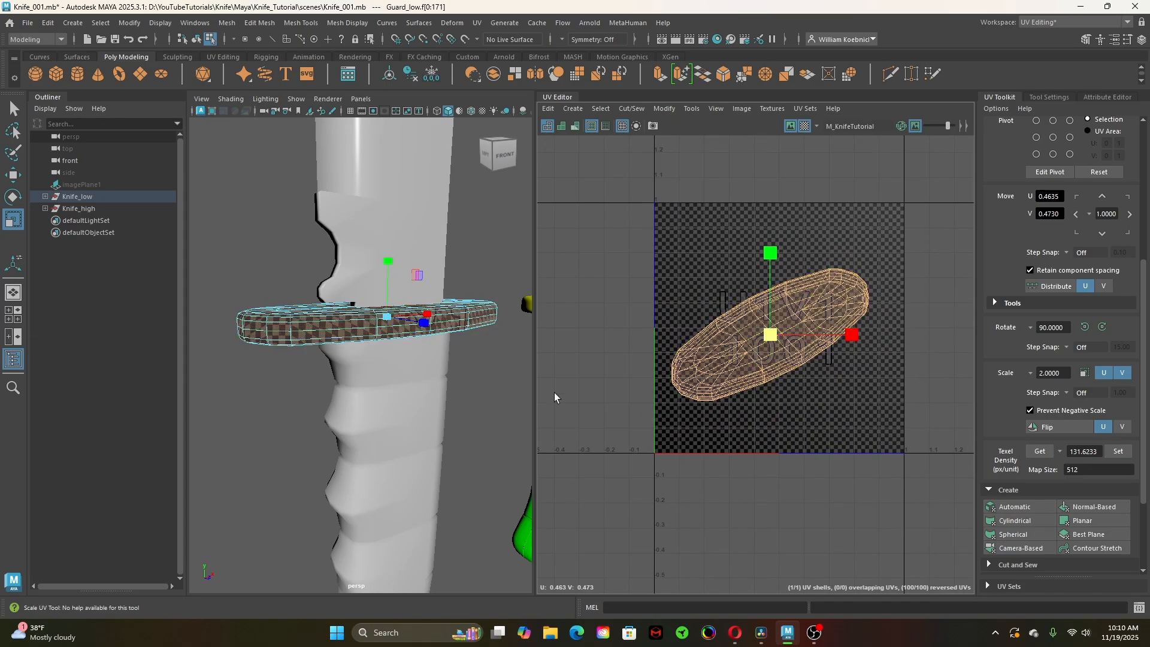
Select the edge loop running around the guard's side and cut the UVs along it
key("q")
right_click_drag(273, 281, 257, 299)
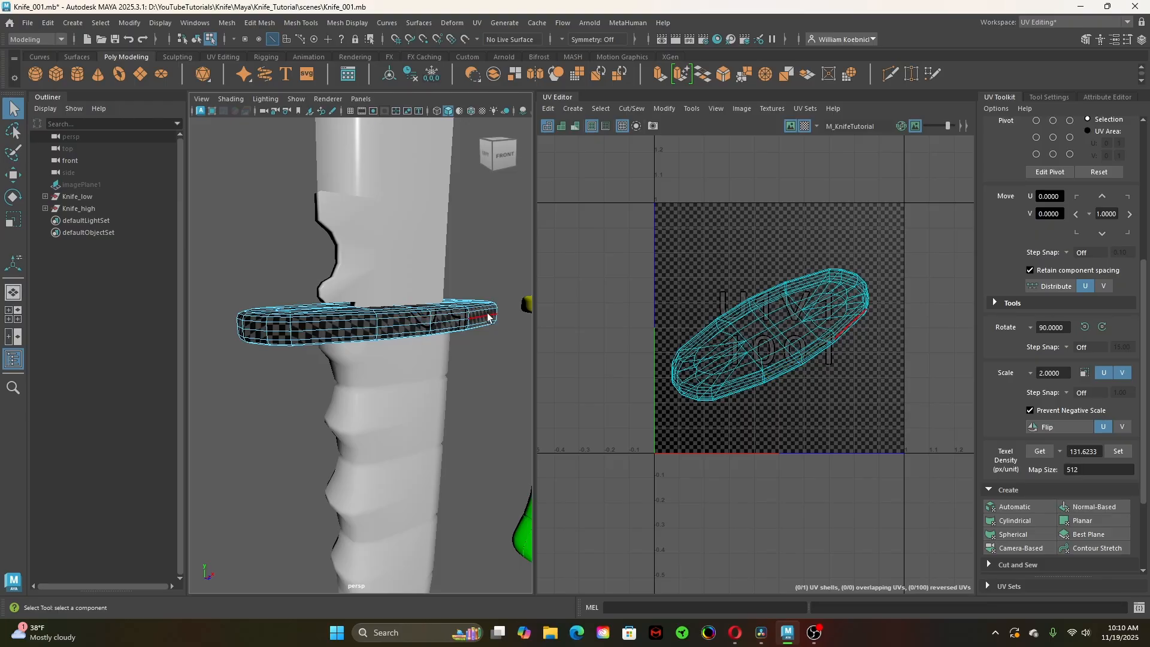
right_click_drag(259, 331, 258, 333, "alt")
left_click_drag(258, 332, 302, 320, "alt")
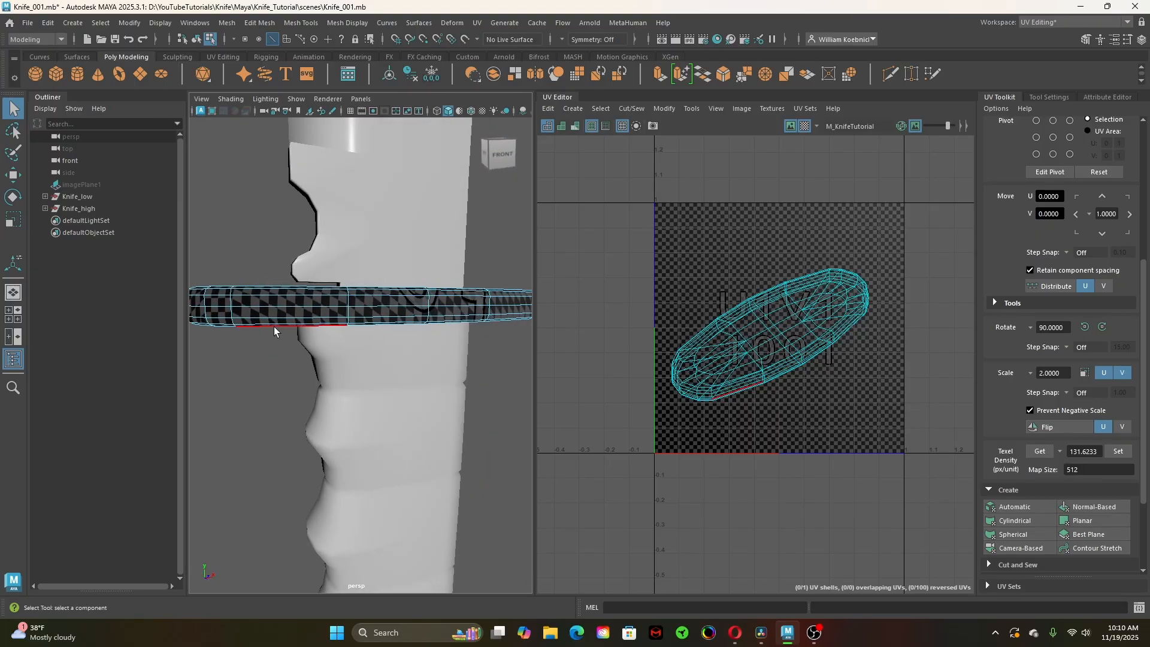
double_click(305, 319)
scroll(345, 325, "down", 4)
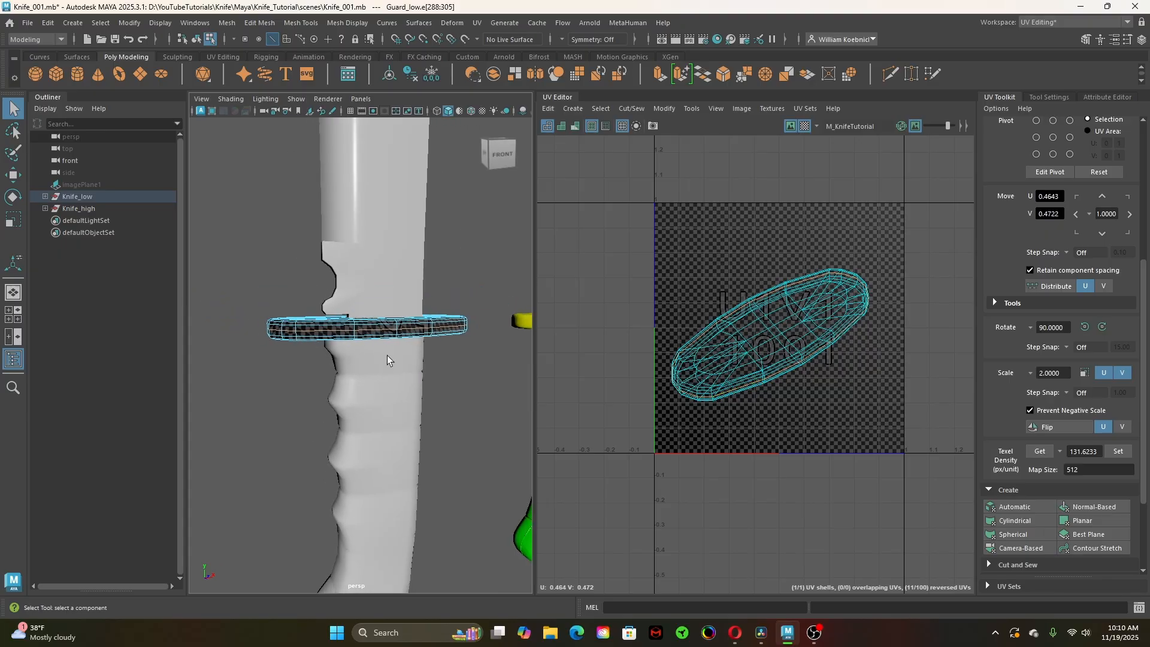
right_click_drag(776, 228, 752, 251, "shift")
Move the shell of the guard's lower half straight down, clear of the upper half's shell
right_click_drag(803, 328, 770, 308)
left_click(778, 324)
key("w")
left_click_drag(789, 340, 791, 414)
Select both guard shells and unfold them
left_click(746, 336)
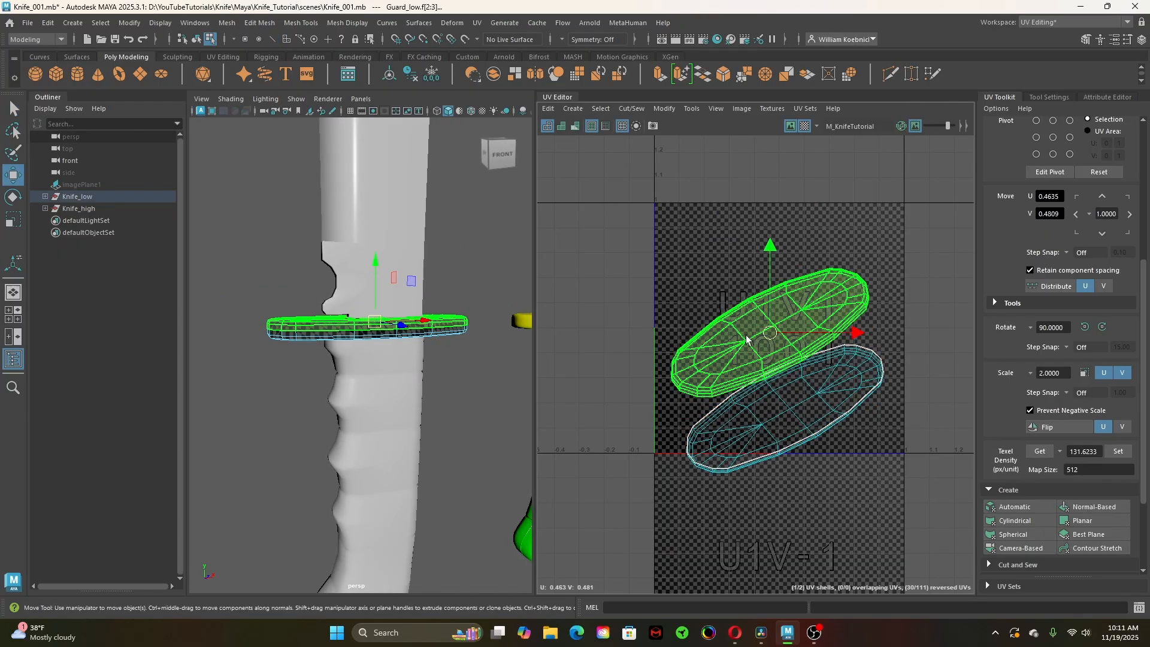
left_click(847, 400, "shift")
scroll(1048, 485, "down", 3)
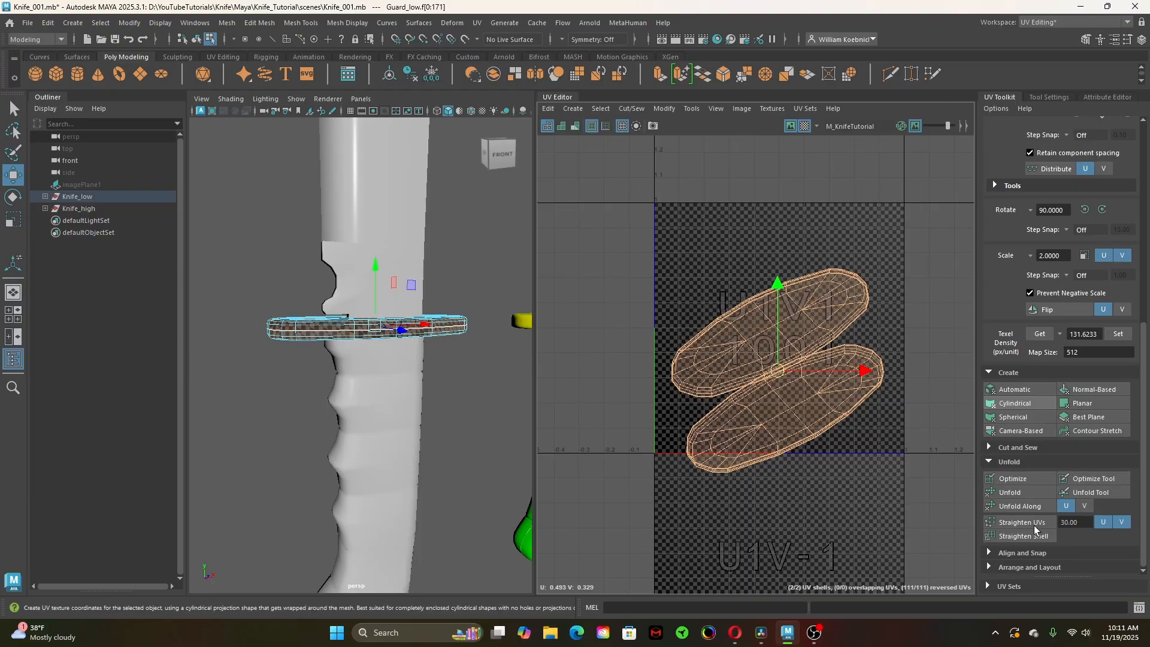
left_click(1030, 492)
Rotate both guard shells to lie nearly horizontal and place the upper half's shell above the lower half's without overlap
left_click(836, 448)
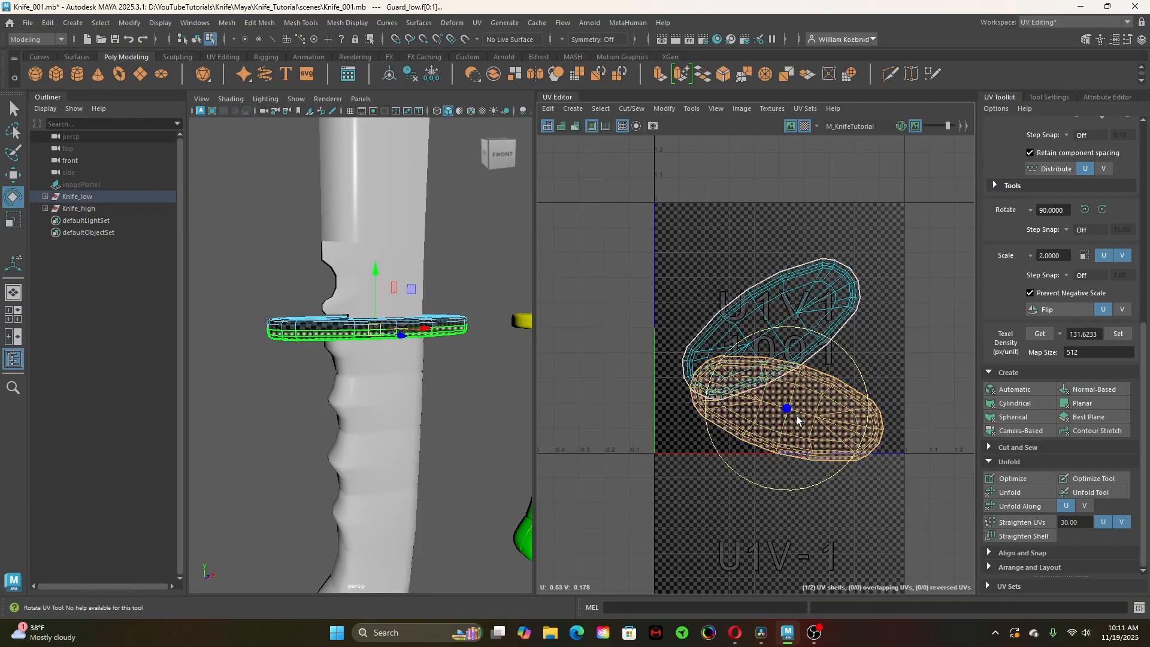
key("e")
left_click(828, 276)
left_click_drag(828, 276, 857, 335)
key("w")
left_click_drag(772, 333, 809, 322)
key("e")
left_click_drag(864, 261, 863, 258)
key("w")
left_click_drag(801, 320, 794, 312)
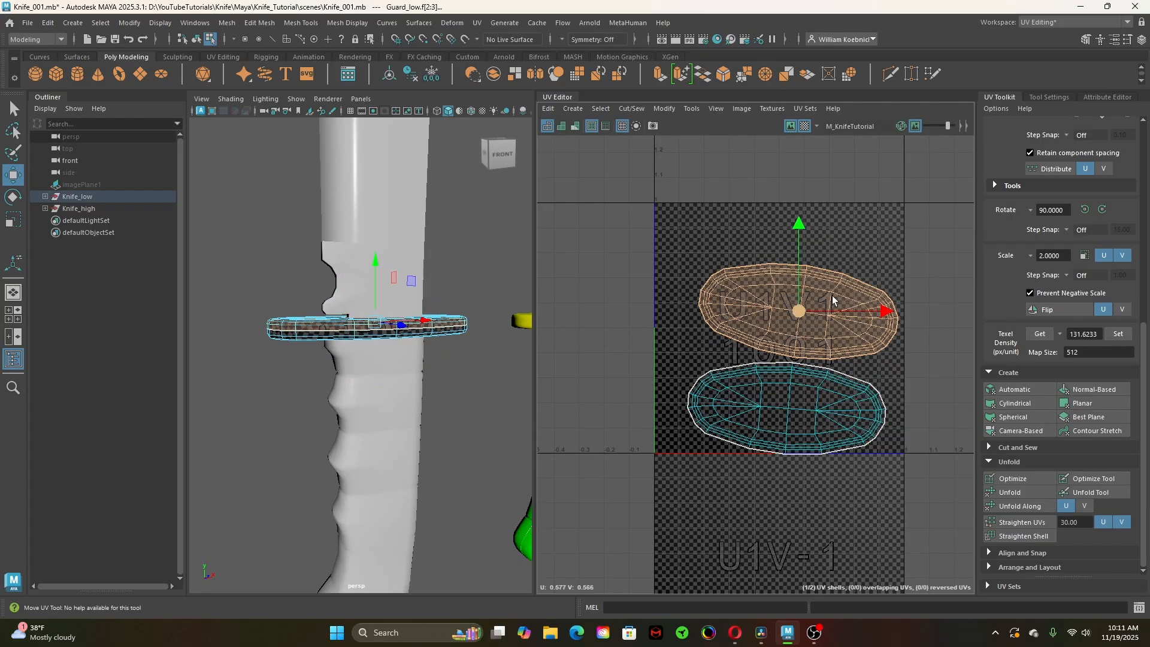
Move the two guard shells together so that both fit inside the U1V1 tile
key("e")
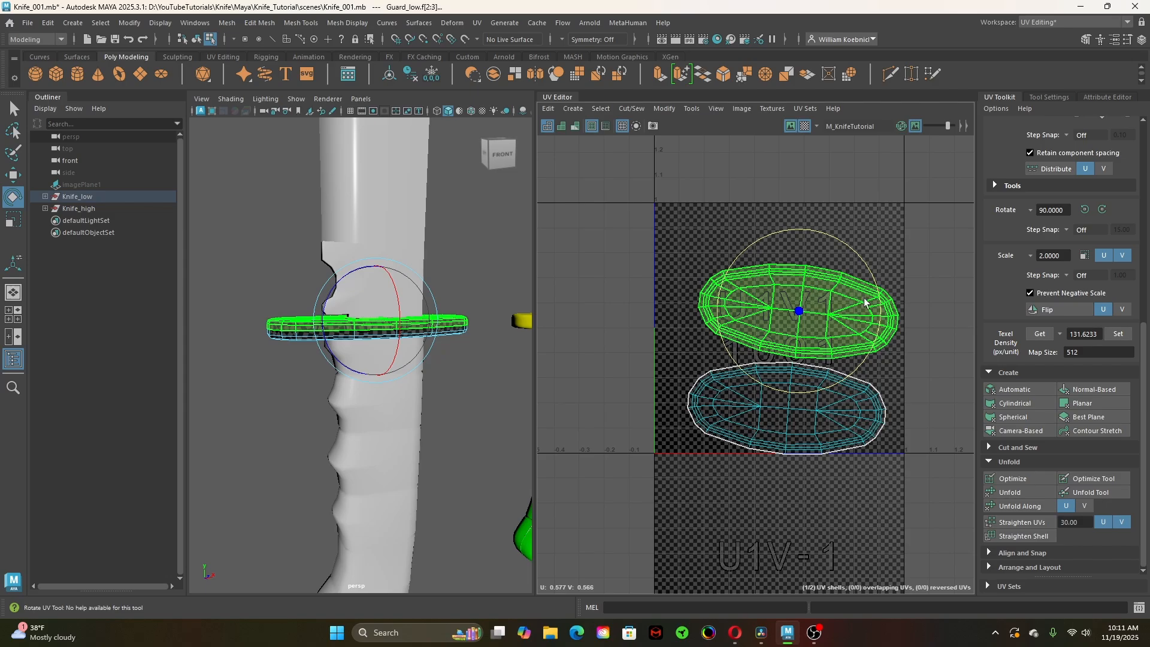
key("q")
left_click_drag(898, 405, 769, 328)
key("w")
key("e")
left_click(796, 394)
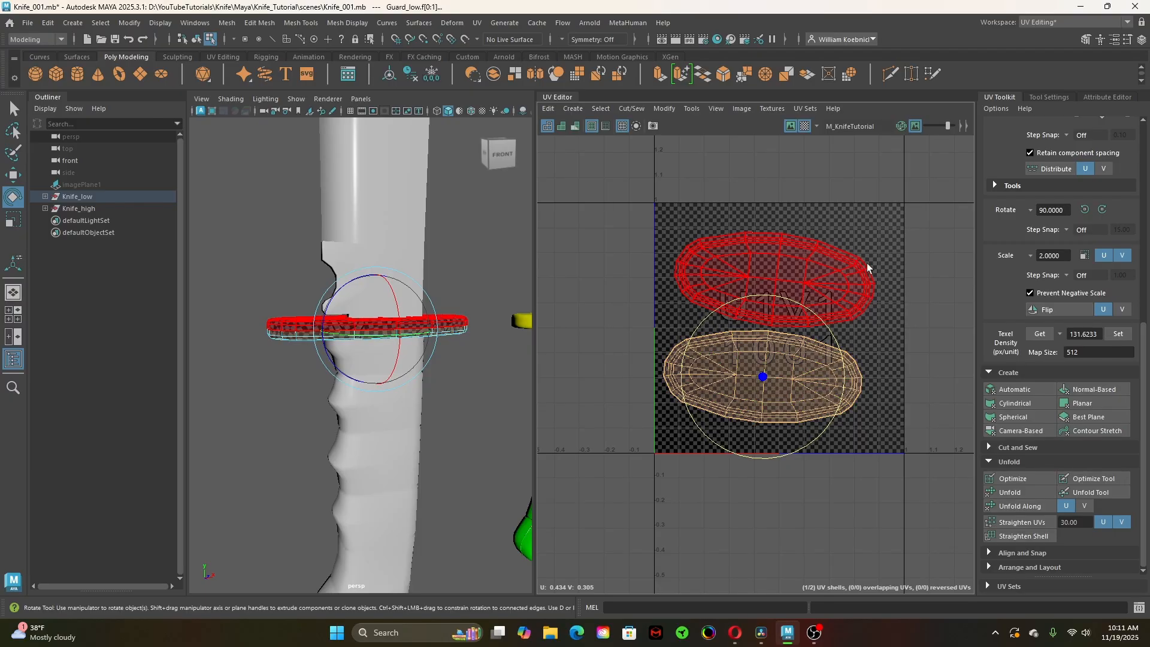
Align both guard shells parallel to their nearest U or V axis with Orient Shells
key("q")
left_click_drag(900, 392, 784, 250)
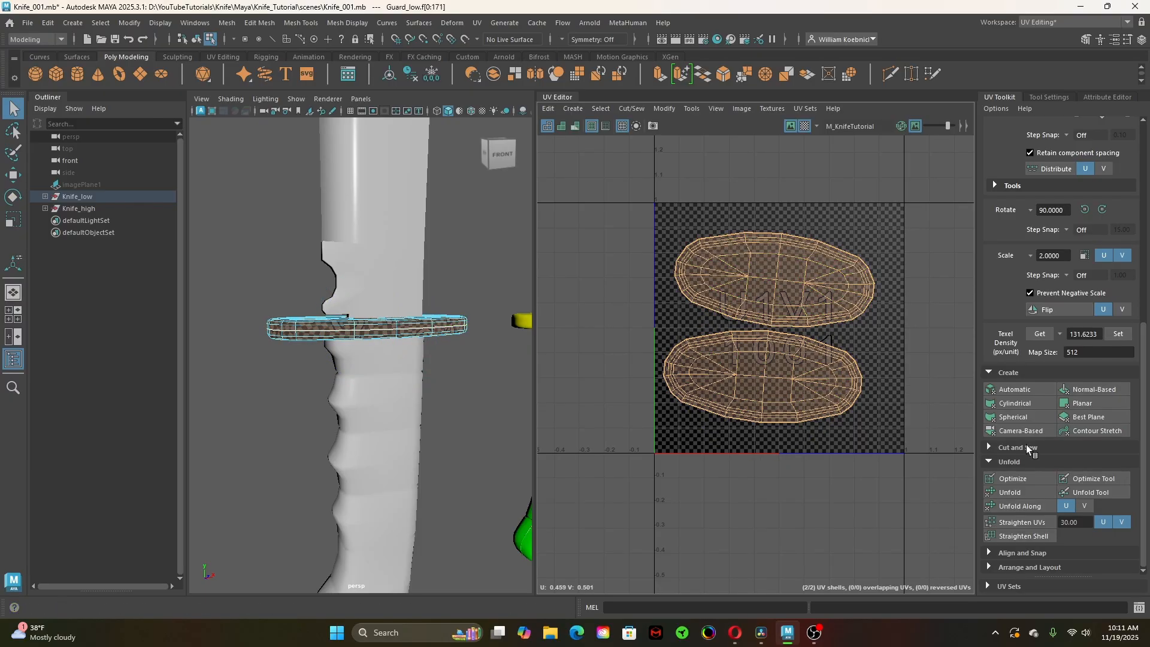
left_click(990, 567)
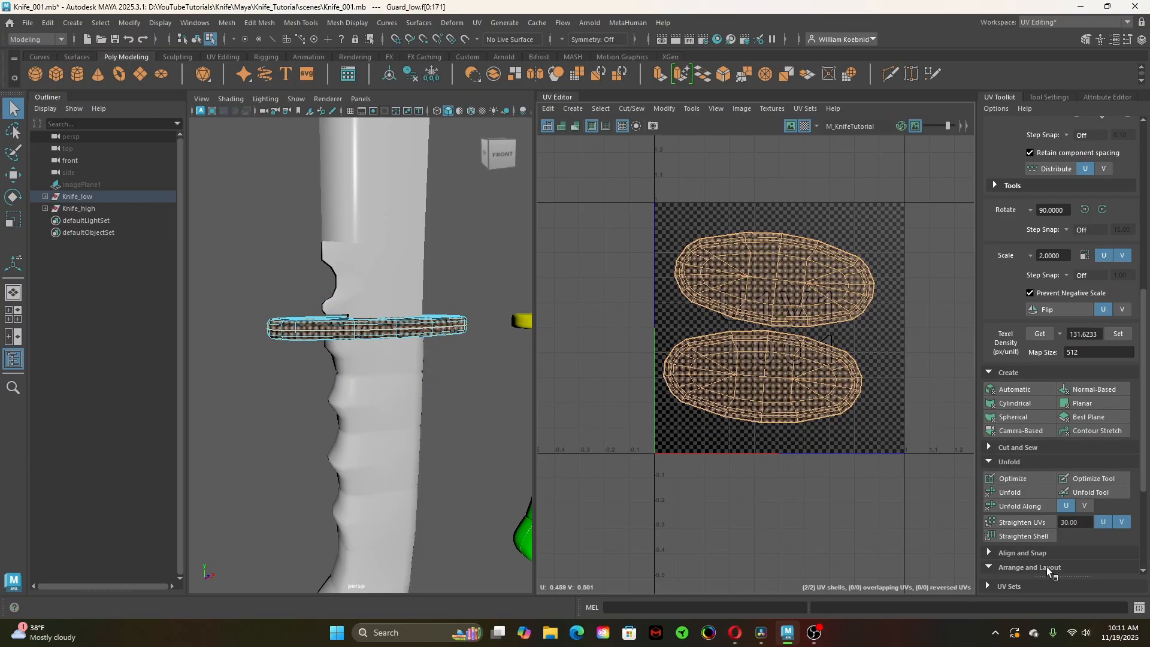
scroll(1023, 566, "down", 4)
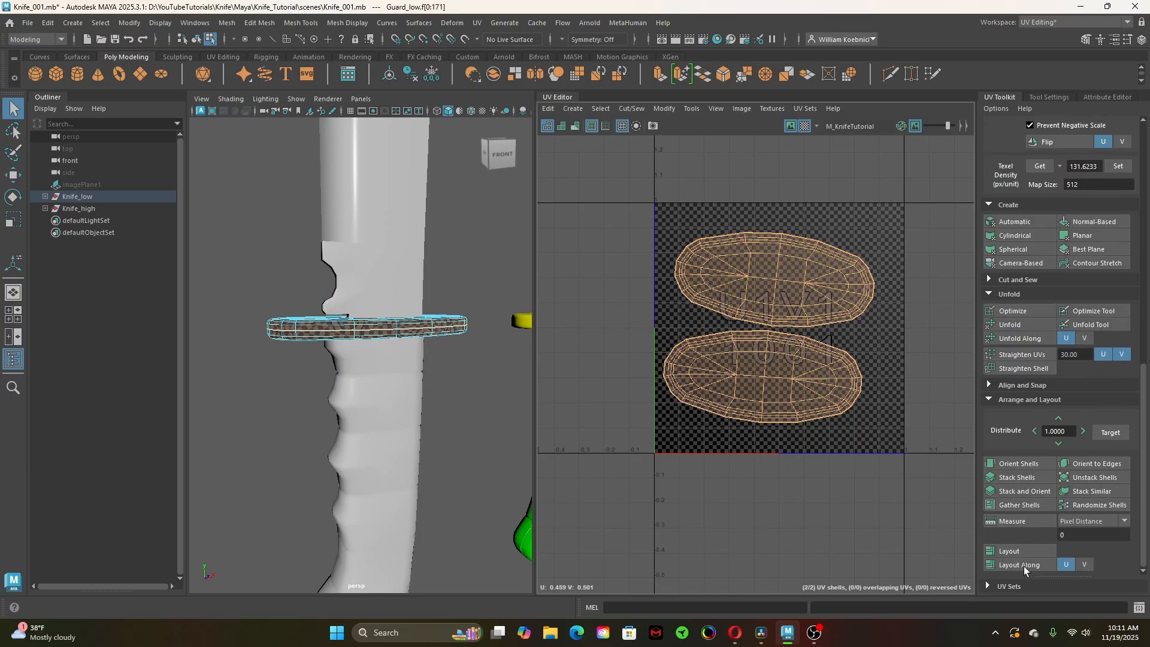
left_click(1023, 463)
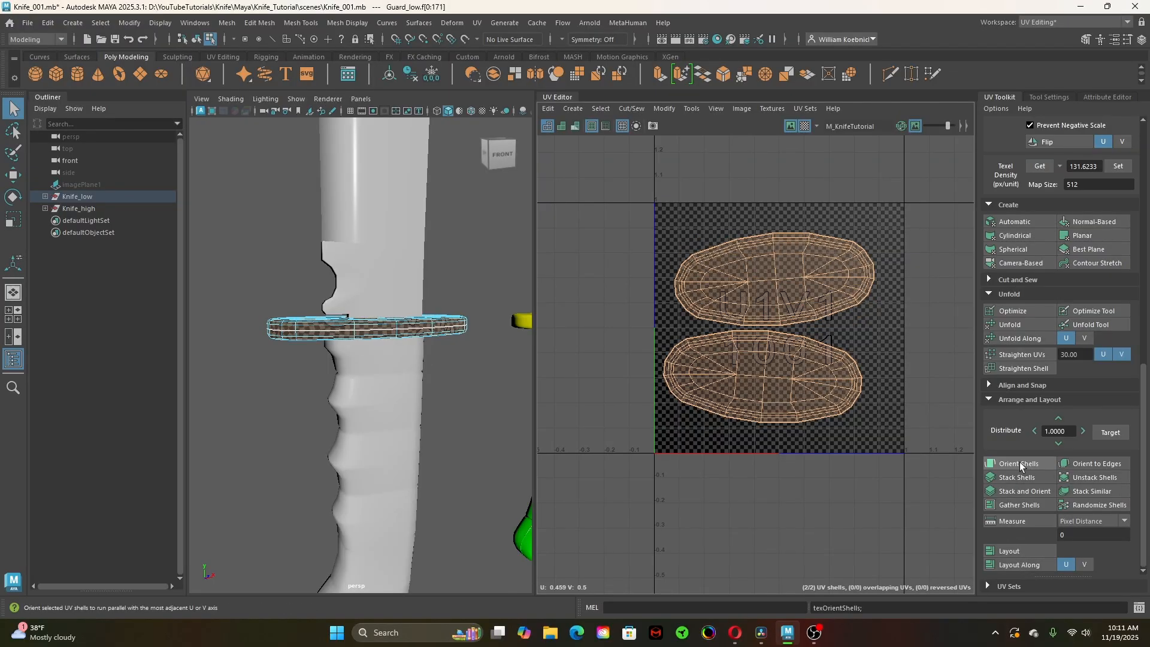
Stack the two guard shells and rotate one of them until their outlines match
left_click(1025, 477)
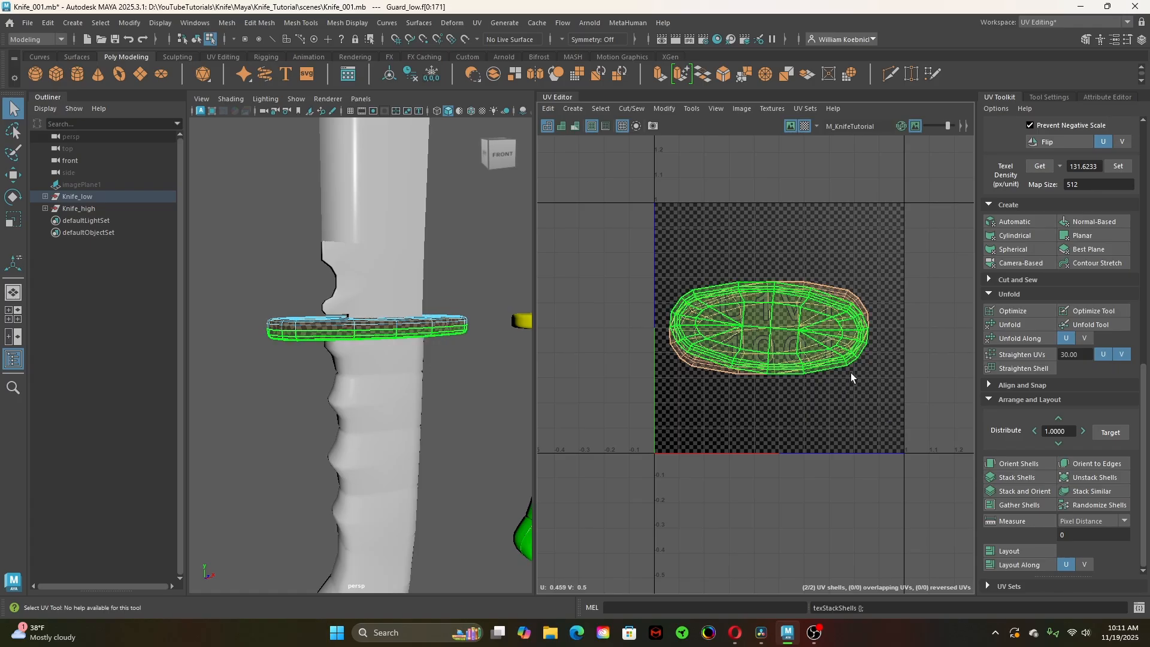
left_click(850, 375)
key("e")
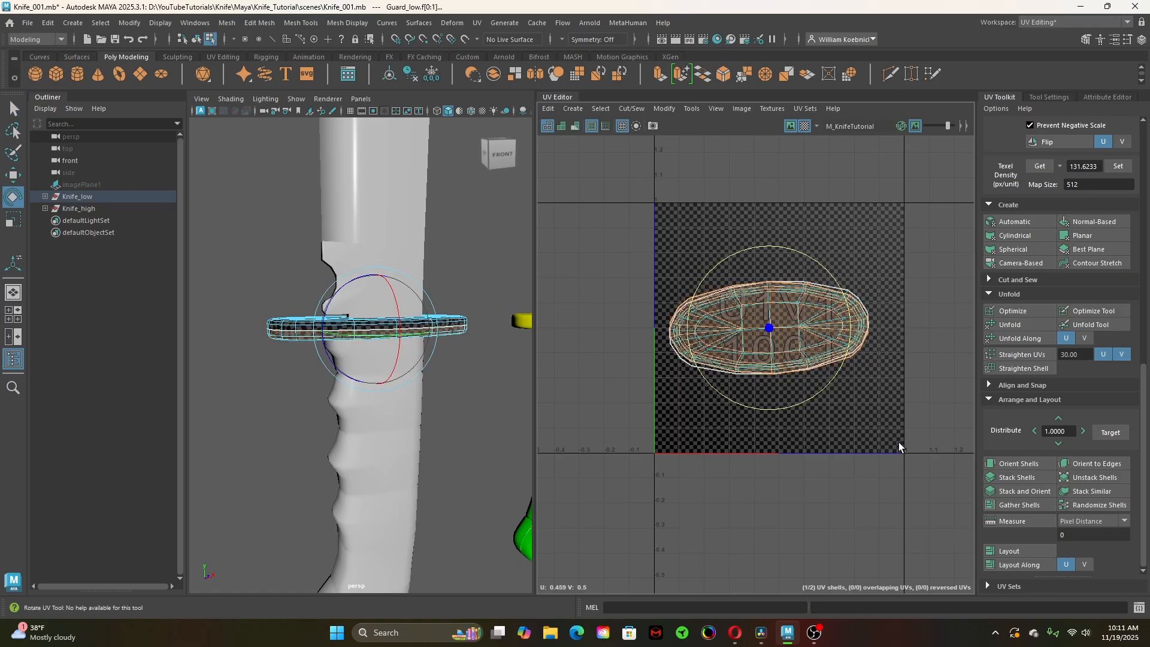
left_click_drag(898, 442, 901, 430)
key("q")
left_click(900, 430)
left_click_drag(817, 302, 900, 418)
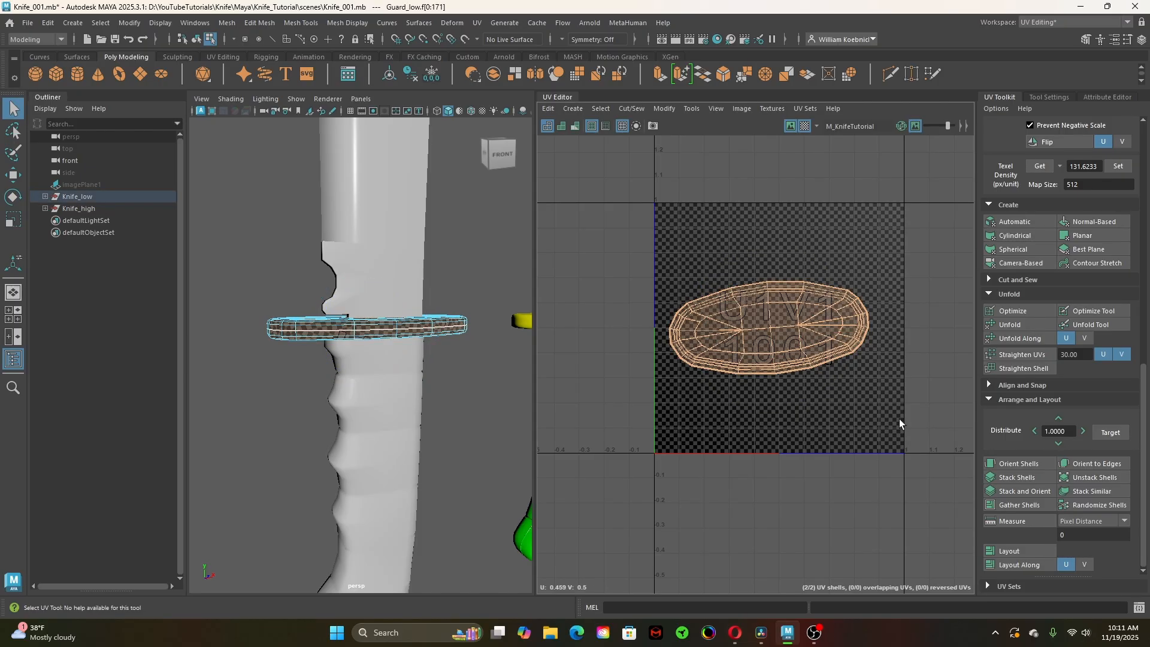
Sample one guard shell's texel density and apply 239.1466 px/unit to both guard shells at map size 512
scroll(1005, 451, "up", 4)
left_click(855, 351)
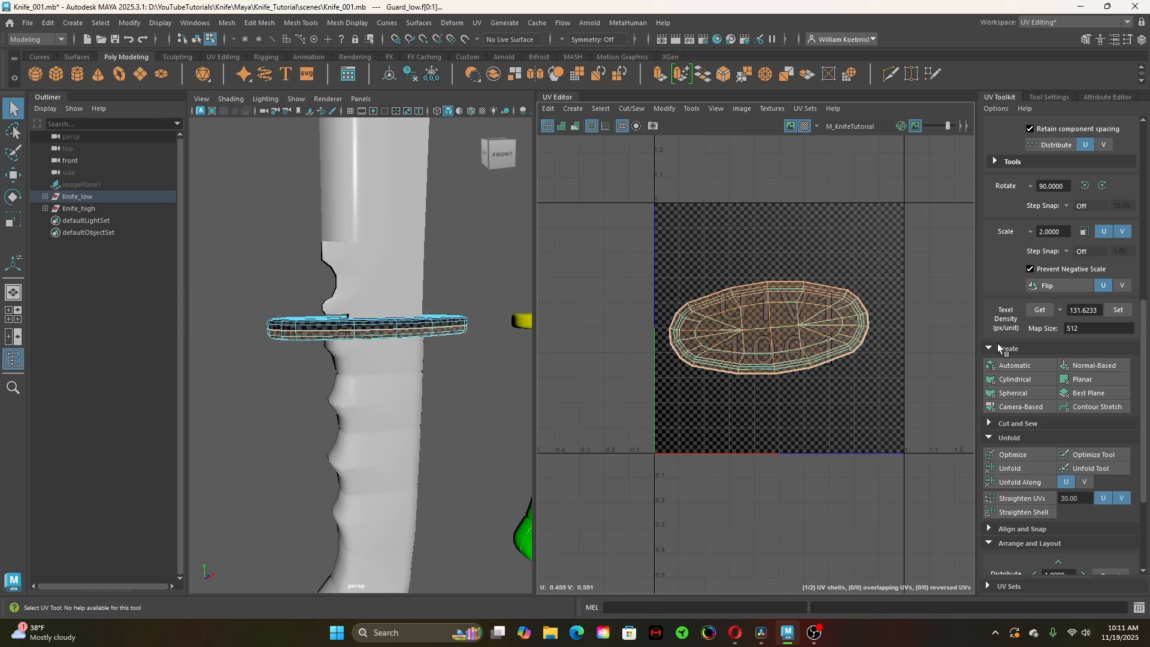
left_click(1038, 311)
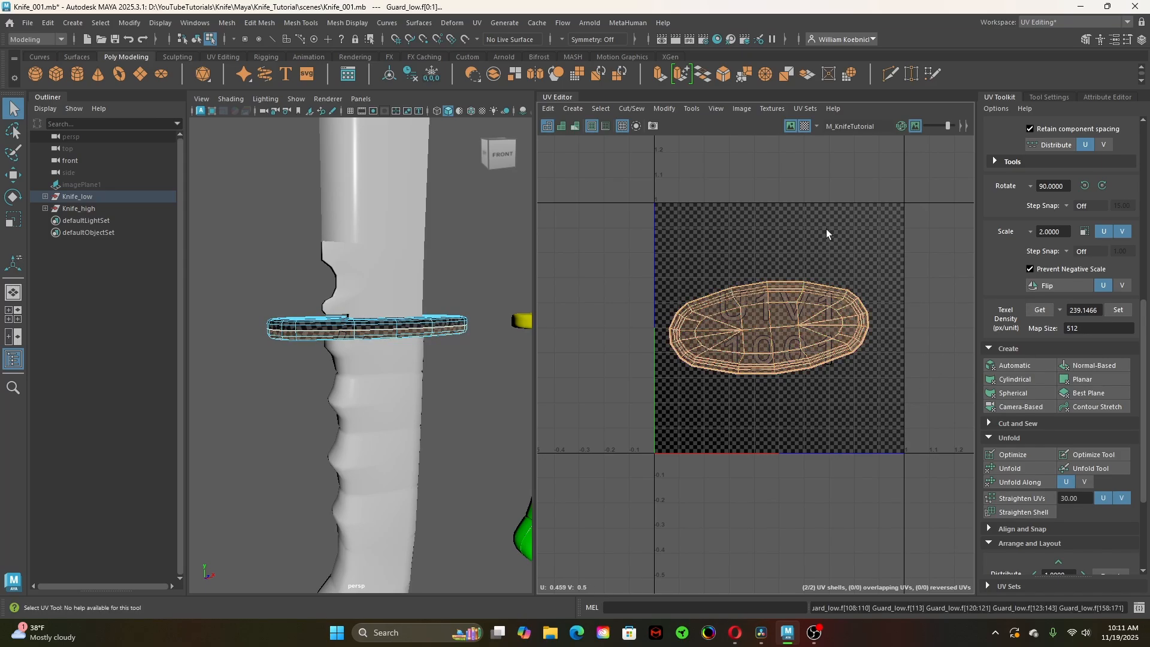
left_click(797, 335)
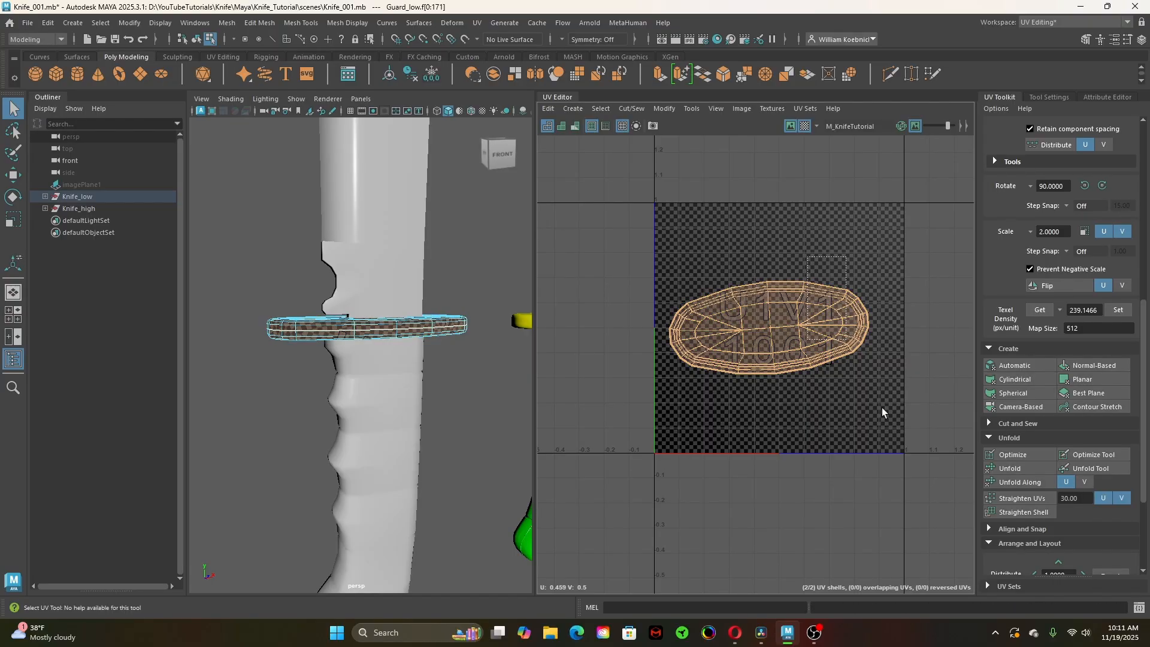
left_click(1117, 309)
Orient both guard shells to their nearest axis and stack them on each other again
scroll(643, 391, "up", 1)
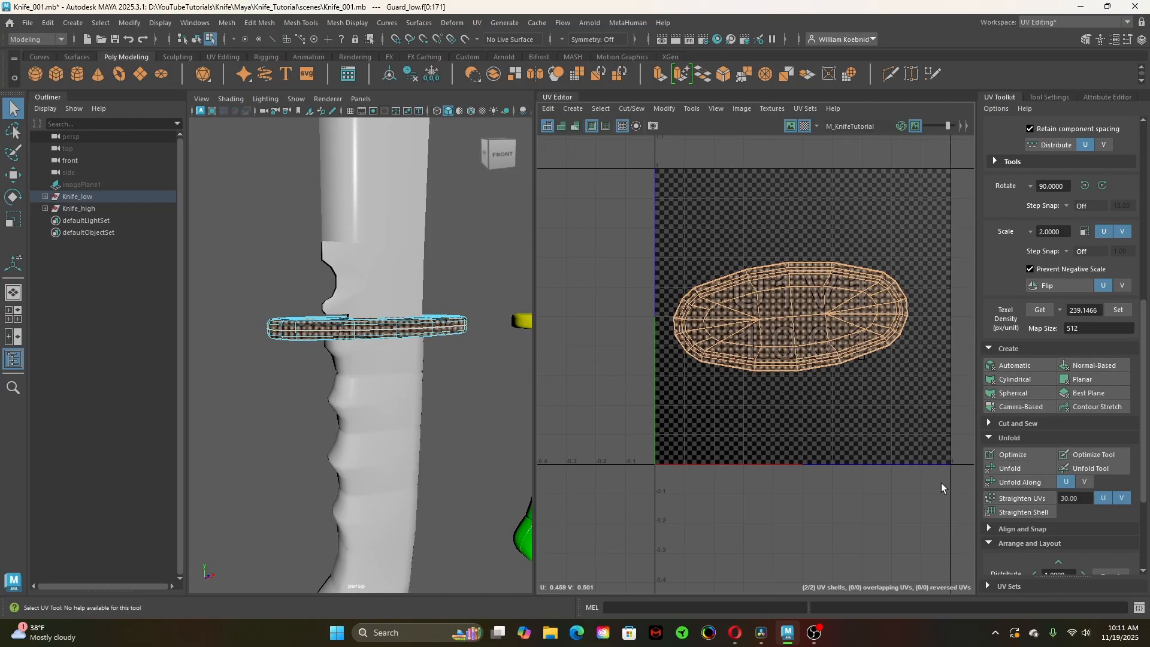
scroll(1040, 541, "down", 3)
left_click(1019, 463)
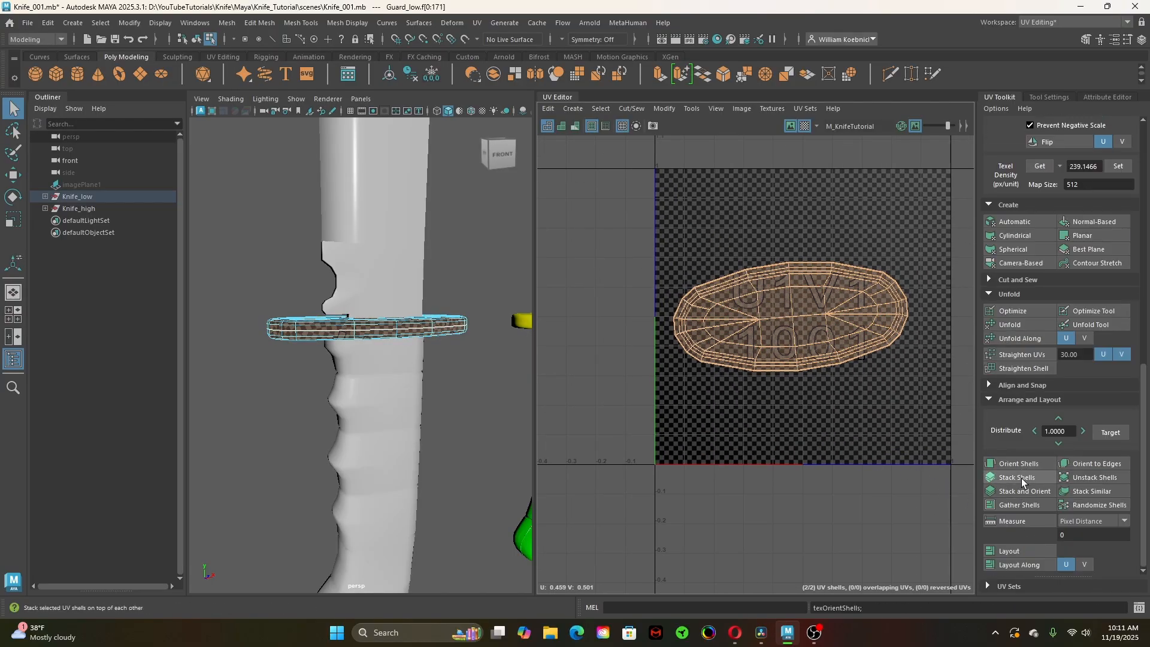
left_click(1022, 479)
Shrink the stacked guard shells and move them into the upper part of the U1V1 tile, about U 0.405, V 0.715
right_click_drag(874, 432, 755, 469, "alt")
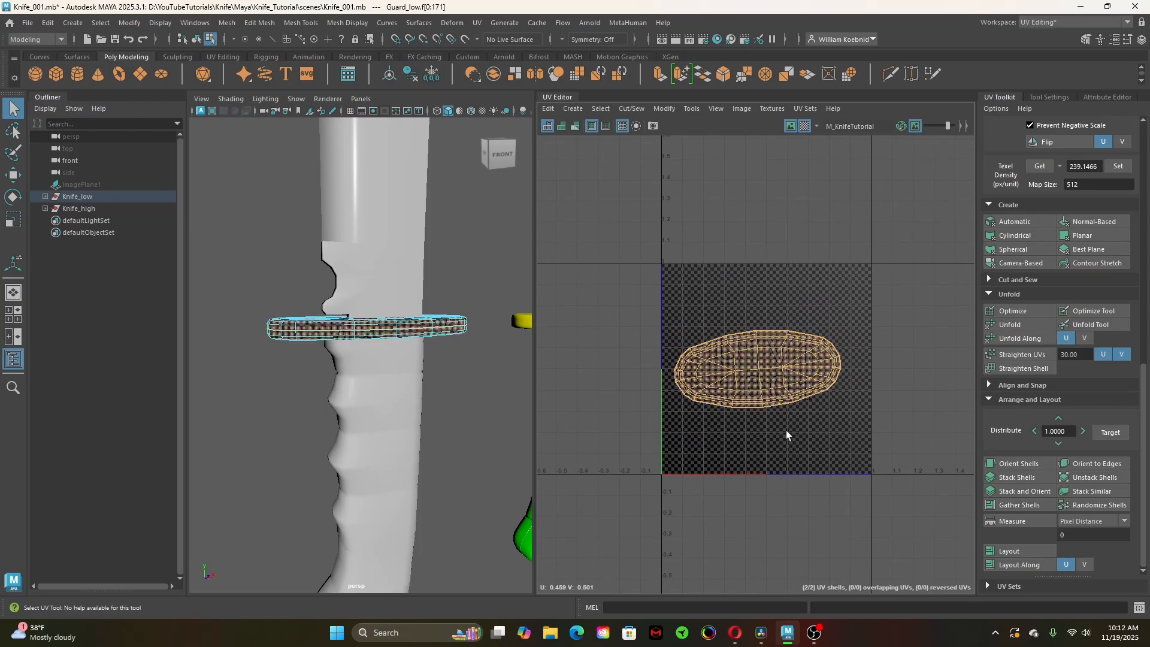
key("w")
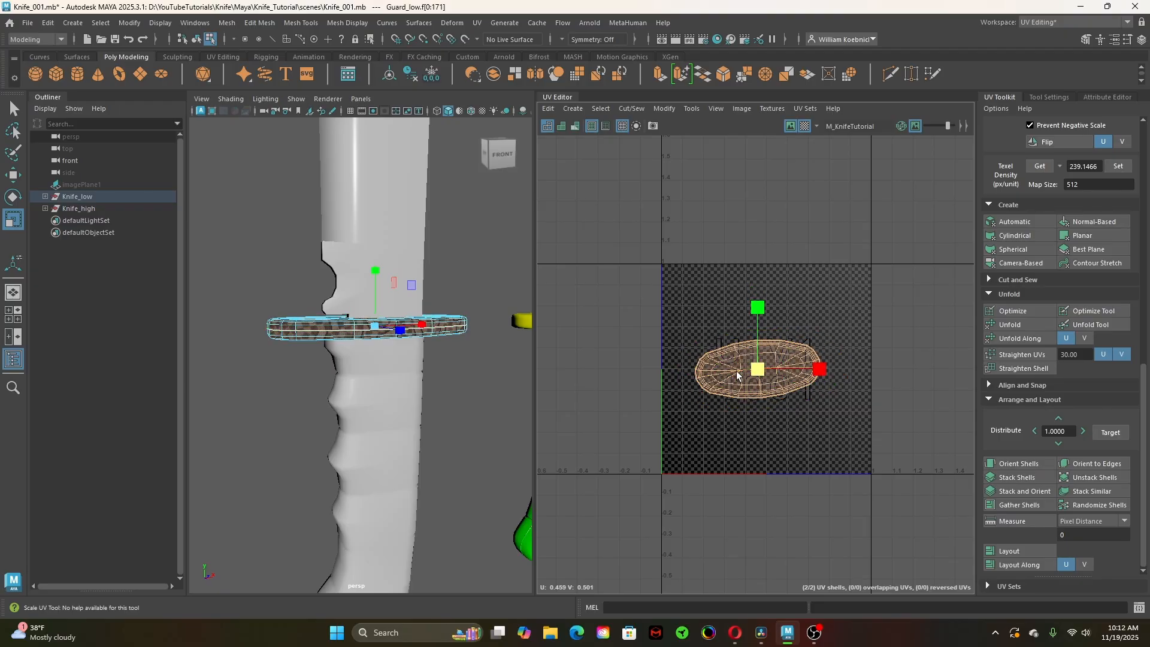
left_click_drag(754, 382, 742, 338)
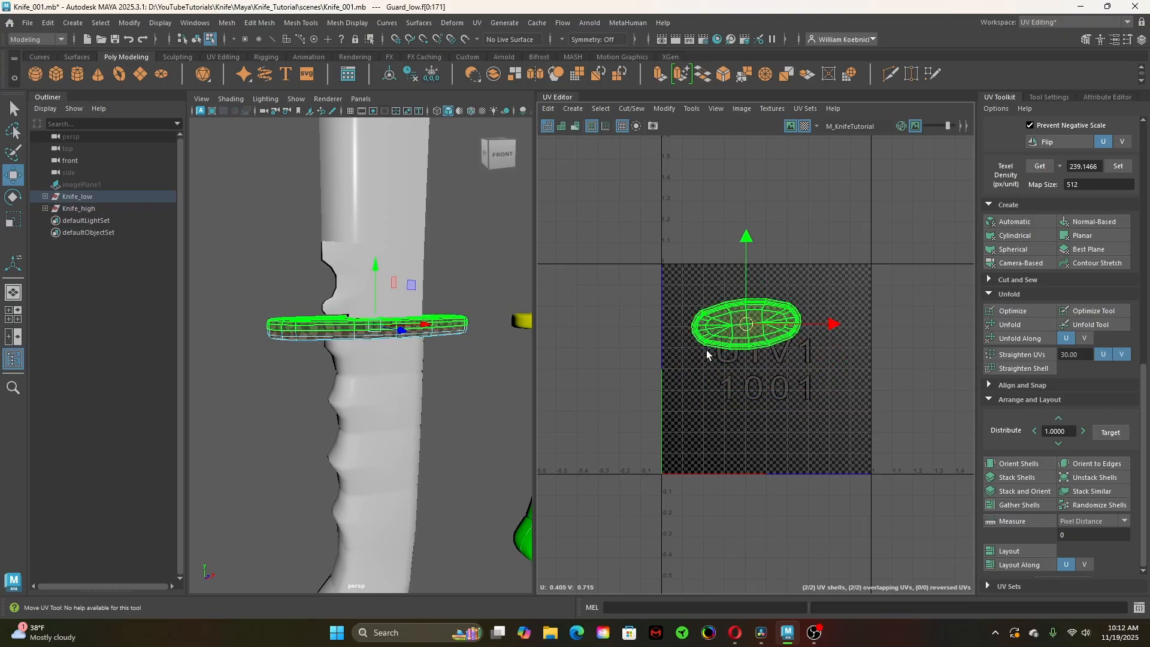
right_click_drag(397, 405, 285, 330, "alt")
mouse_move(309, 391)
left_mouse_down("alt")
mouse_move(376, 392)
mouse_move(328, 395)
left_mouse_up("alt")
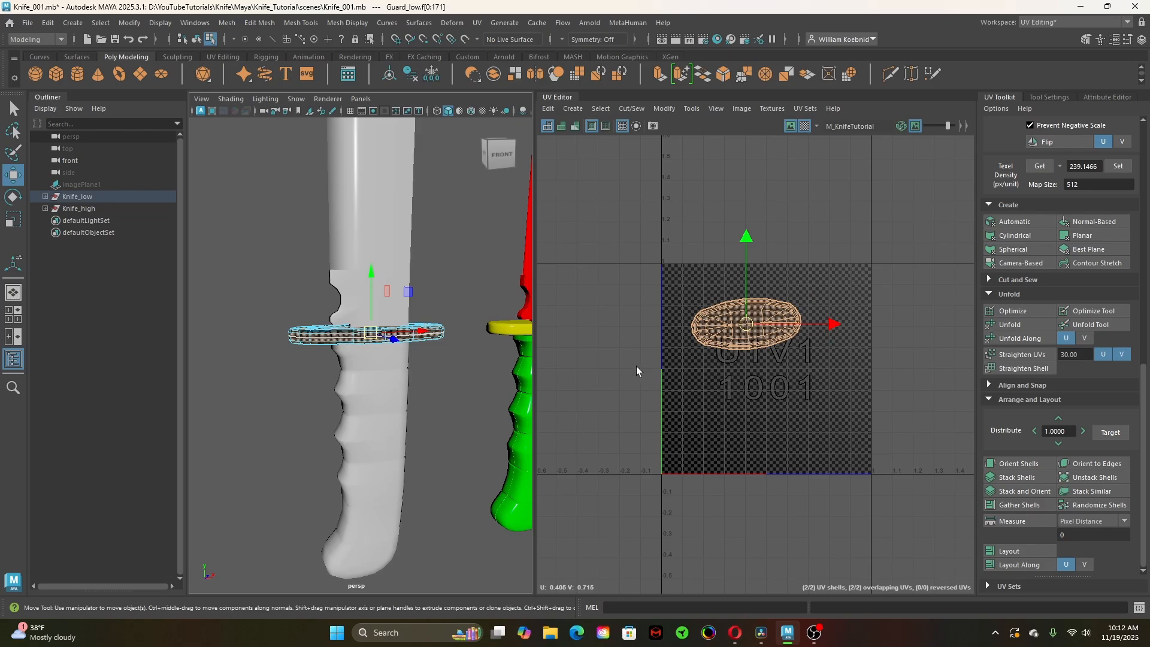
Select the UV shell of the guard's lower half and move it exactly 1 unit in negative U
key("f")
key("q")
right_click_drag(749, 384, 685, 362)
right_click_drag(375, 315, 431, 277)
left_click(364, 325)
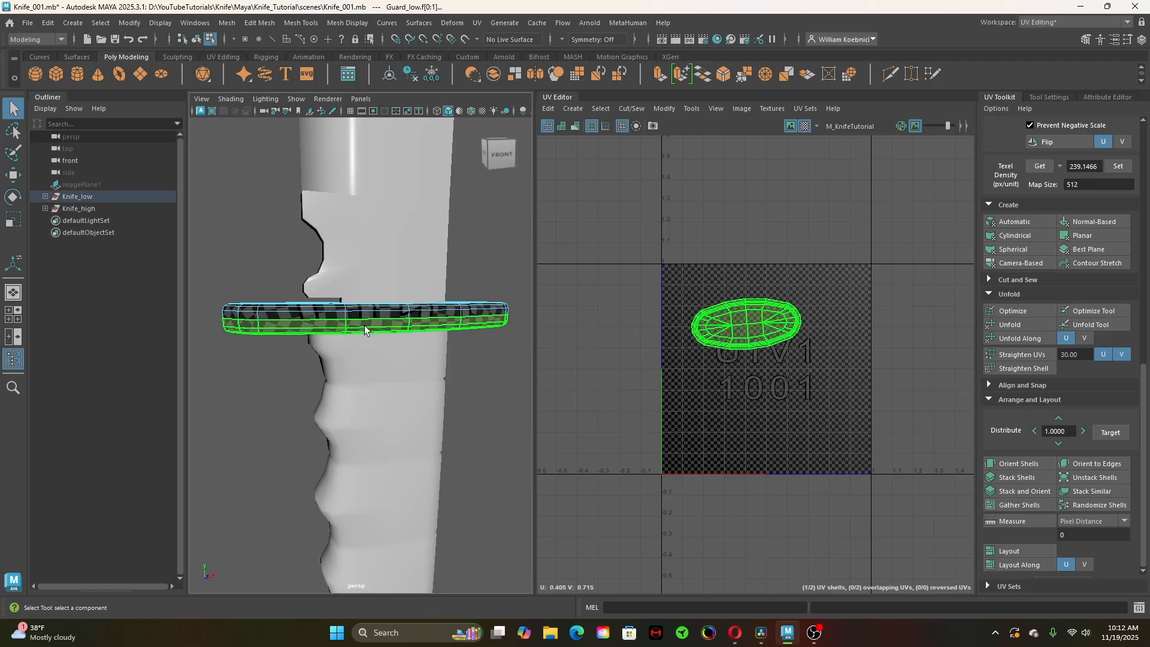
right_click_drag(815, 417, 670, 428, "alt")
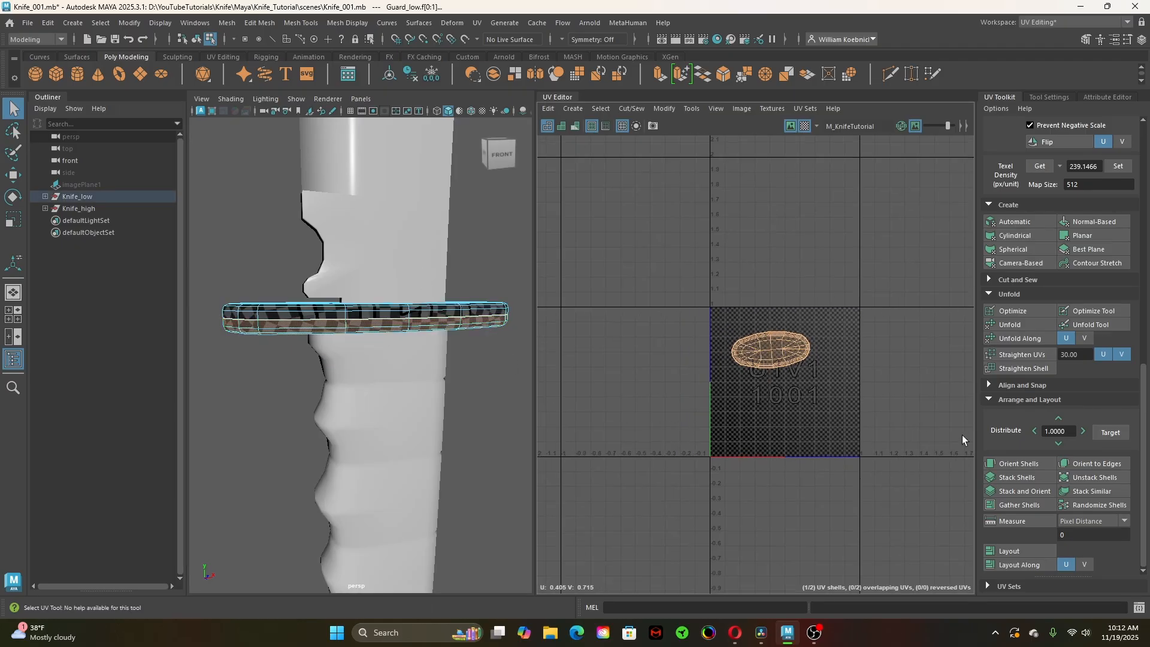
scroll(1058, 407, "up", 15)
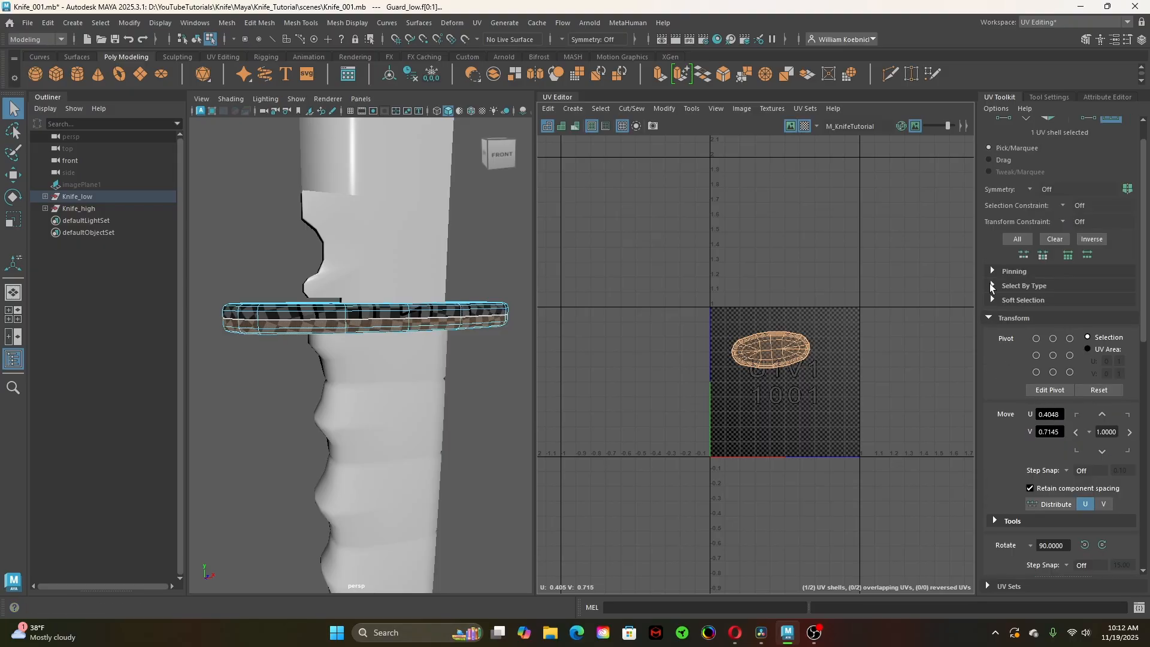
scroll(995, 358, "down", 3)
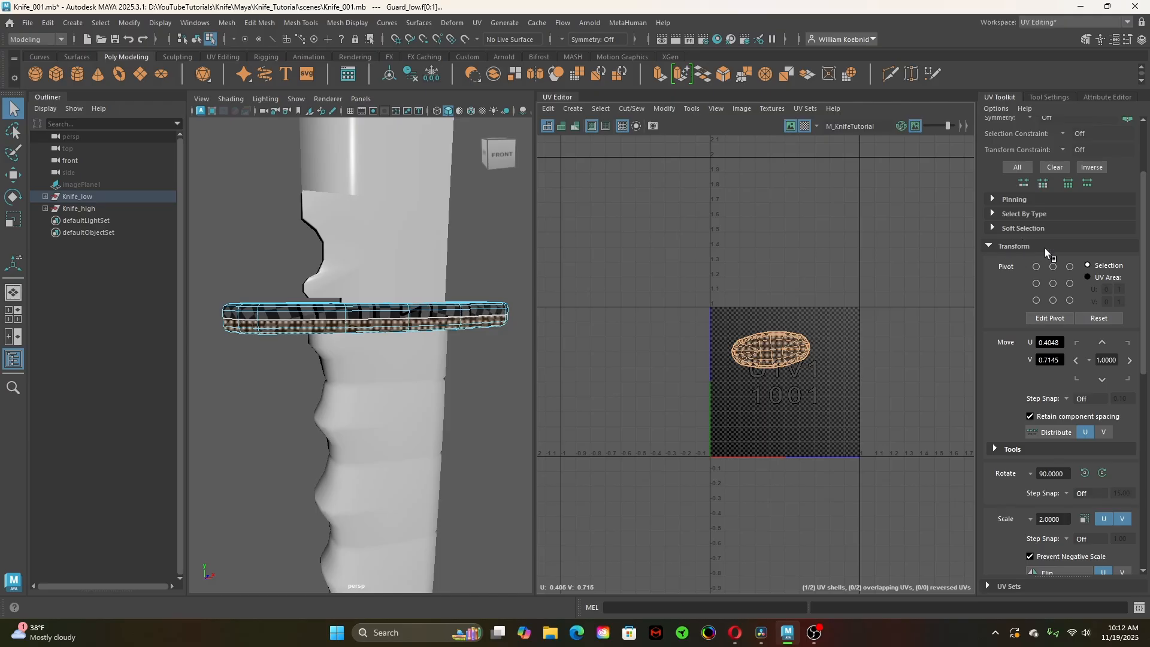
left_click(1075, 361)
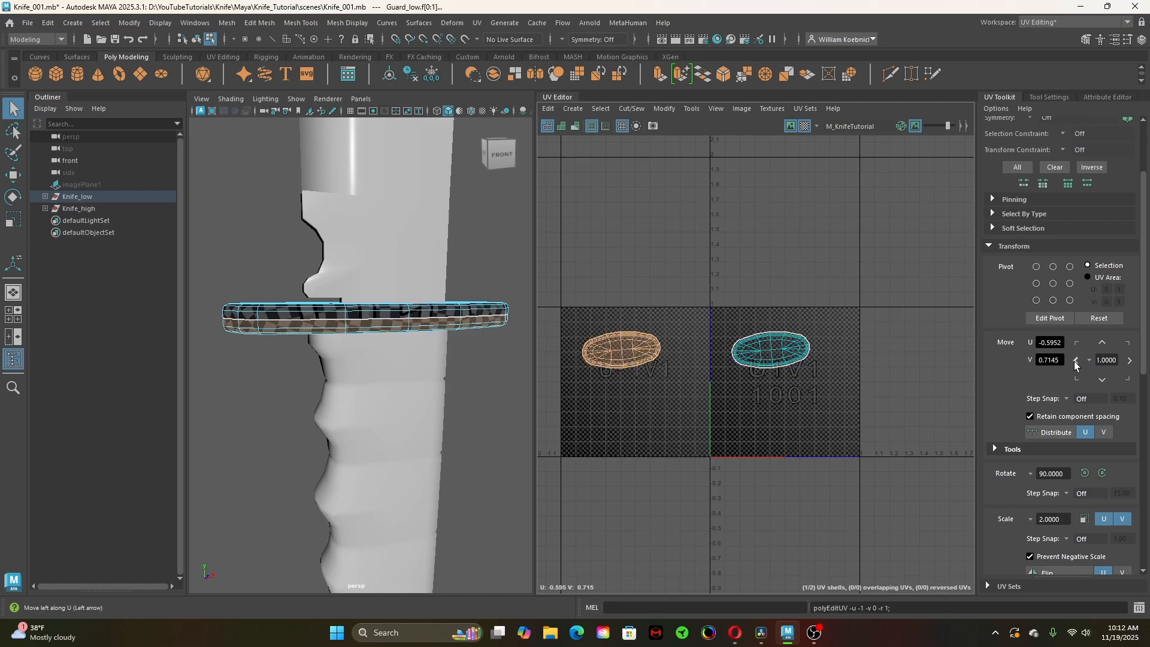
Shift the lower half's shell in 1-unit steps through the neighbouring tiles and return it to the tile on the negative-U side
left_click(1103, 341)
left_click(1130, 362)
left_click(1102, 379)
left_click(1102, 379)
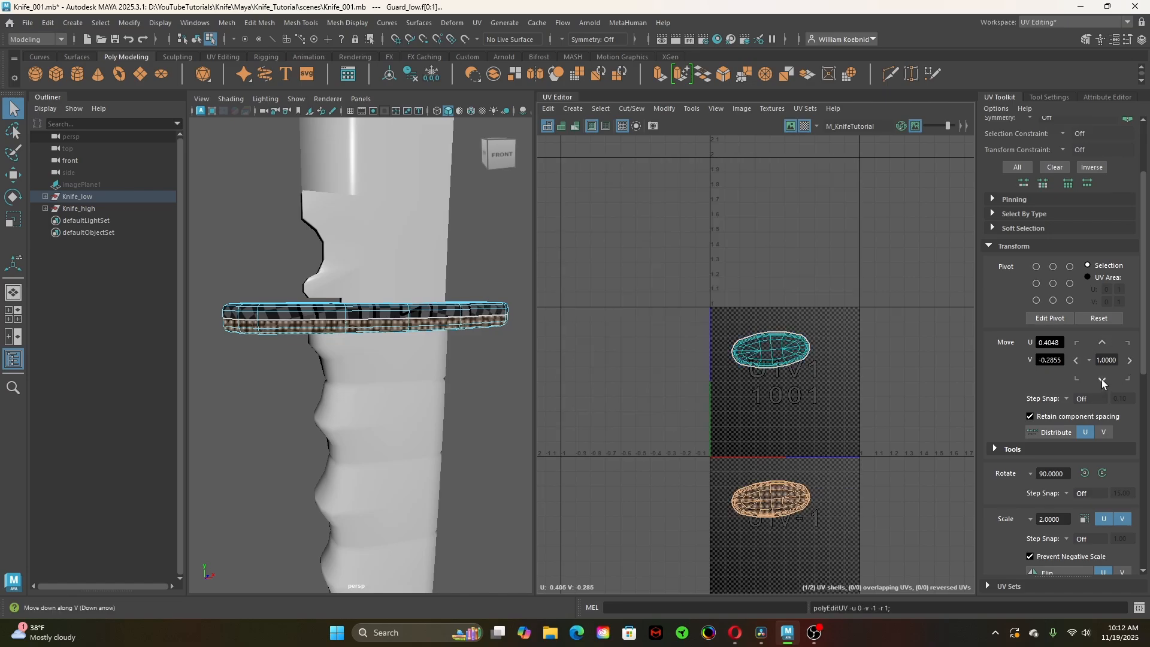
scroll(778, 442, "down", 4)
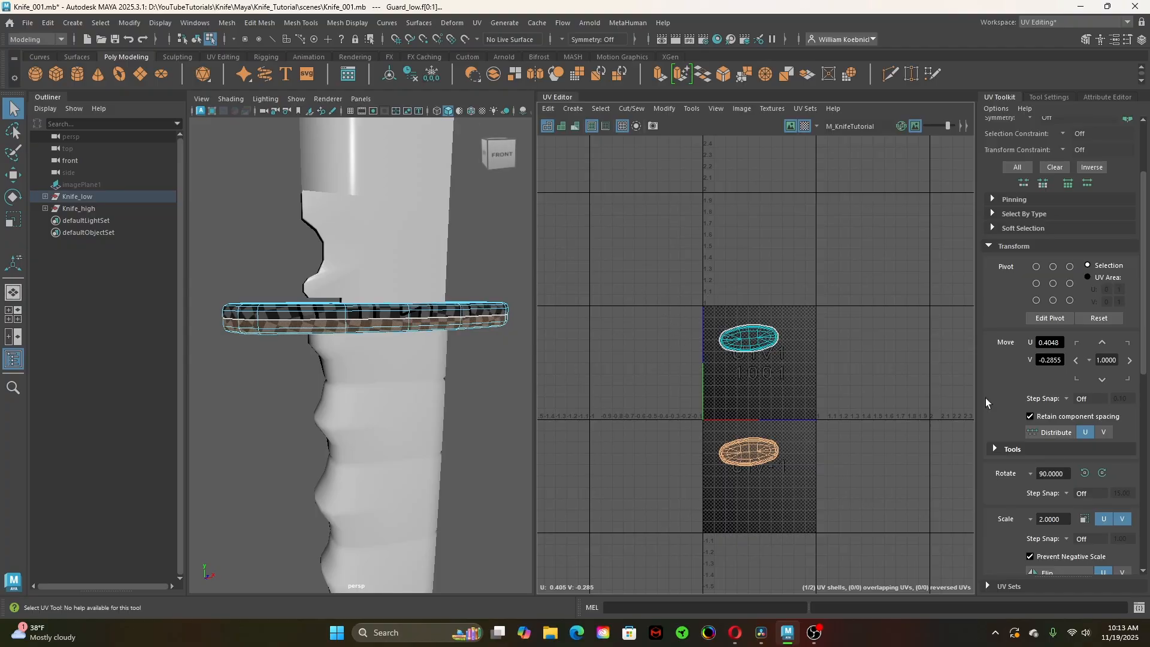
left_click(1103, 342)
left_click(1076, 361)
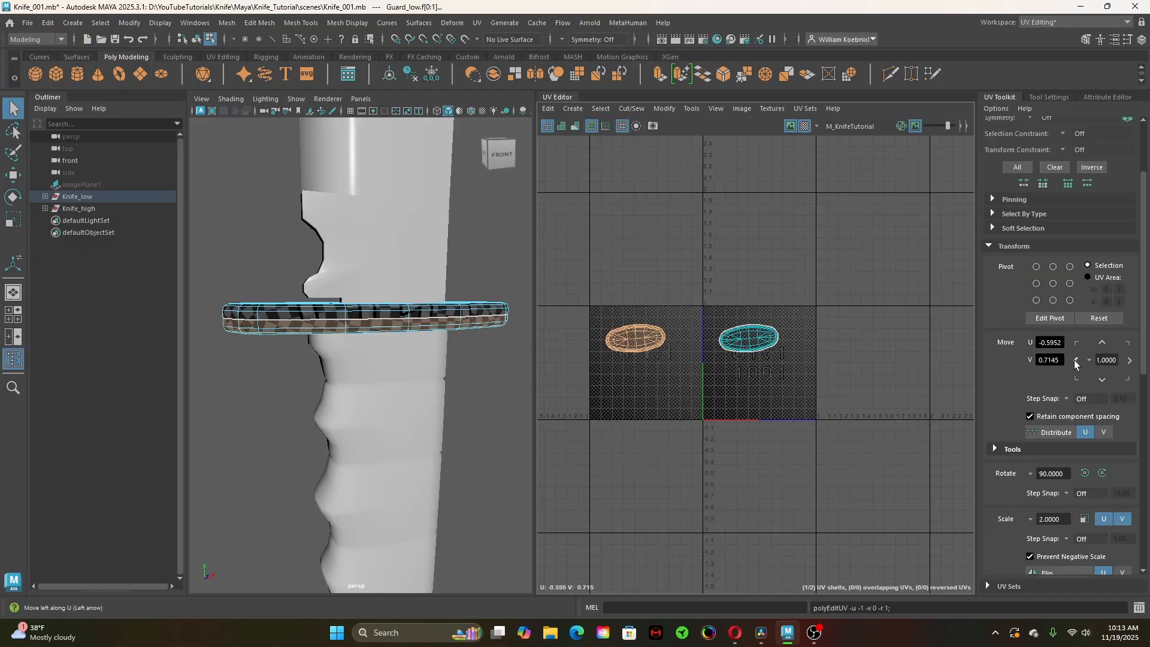
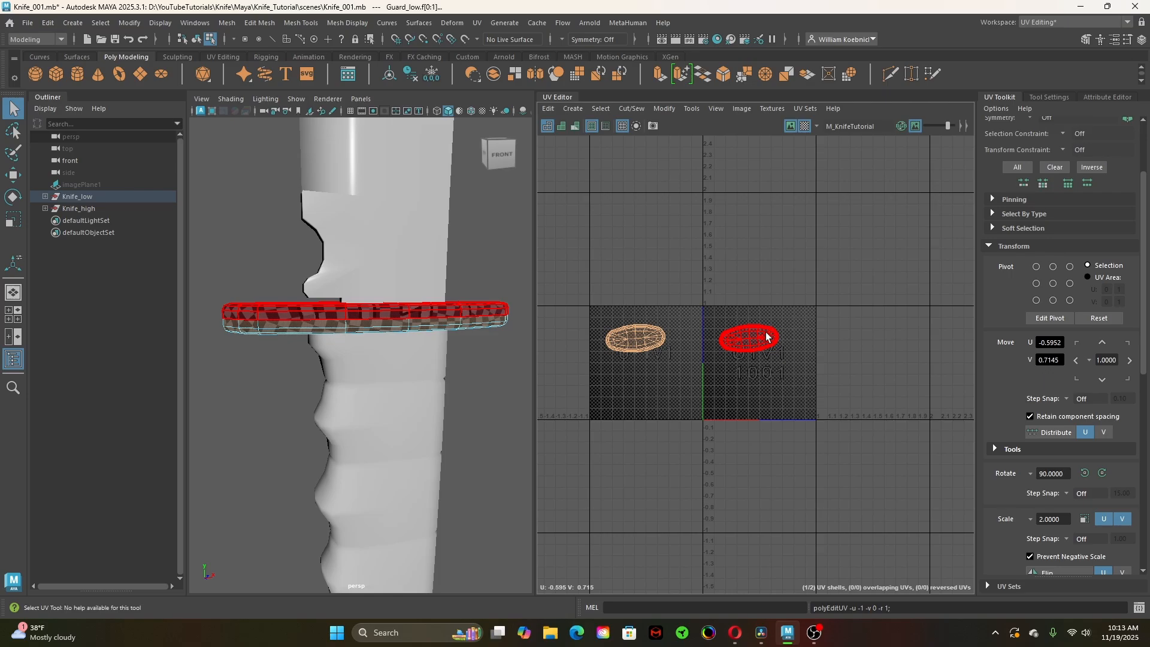
Reselect the guard's lower-half shell and move it 1 unit in positive U, back onto the upper half's shell
left_click(656, 380)
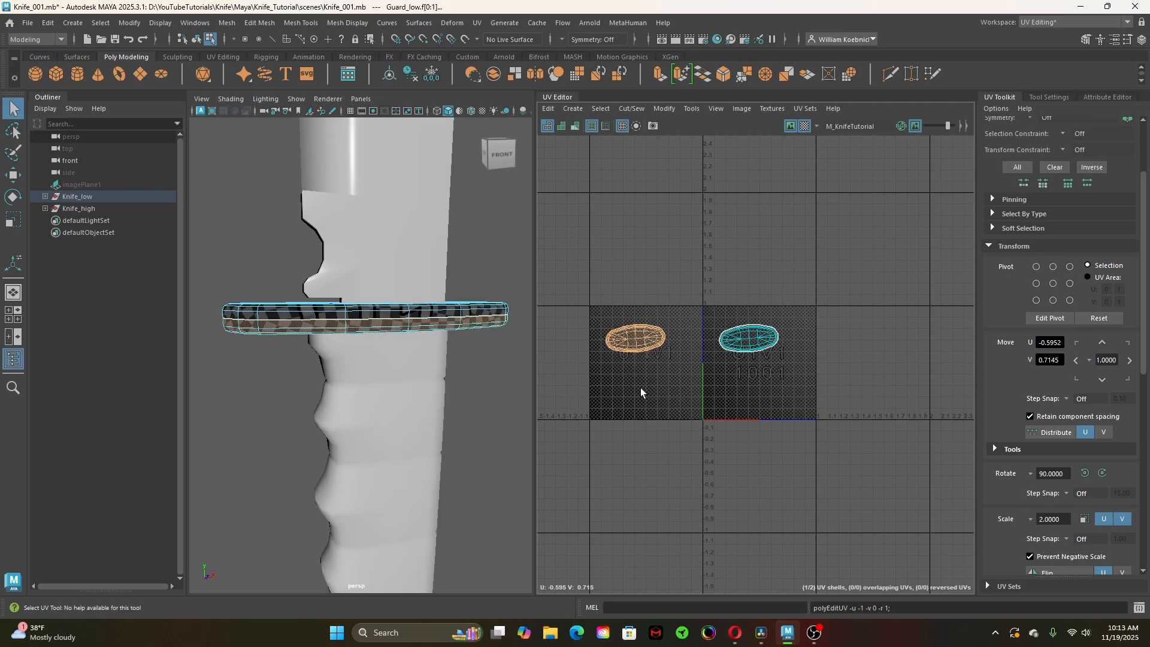
right_click_drag(659, 400, 798, 410, "alt")
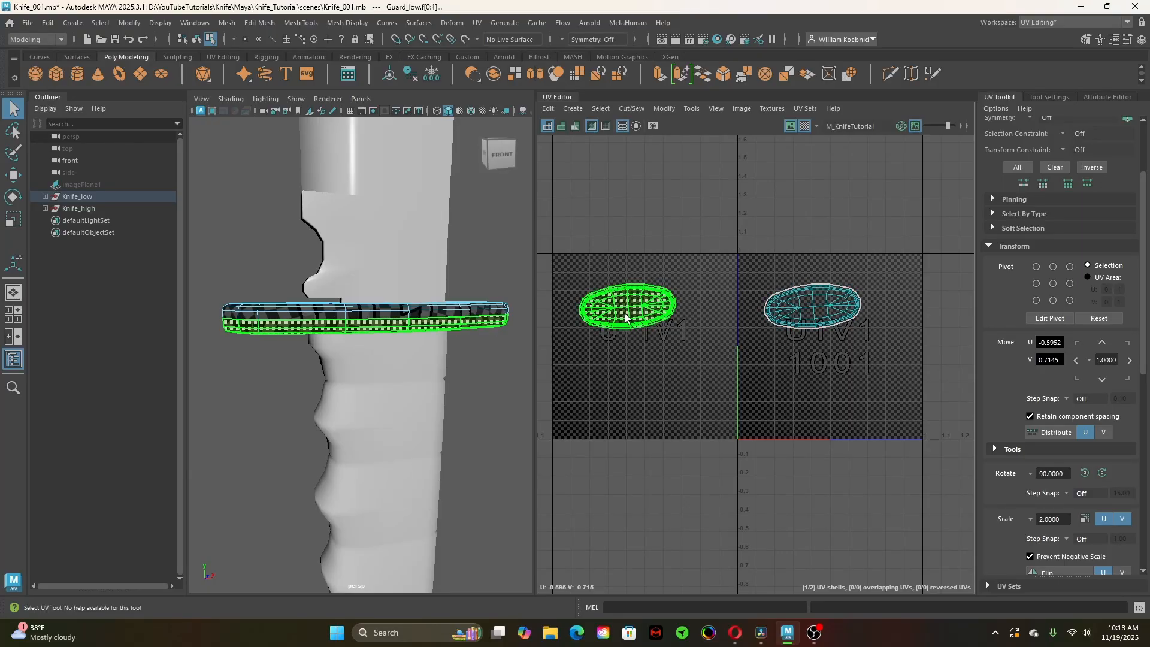
left_click(590, 295)
right_click_drag(369, 276, 429, 301)
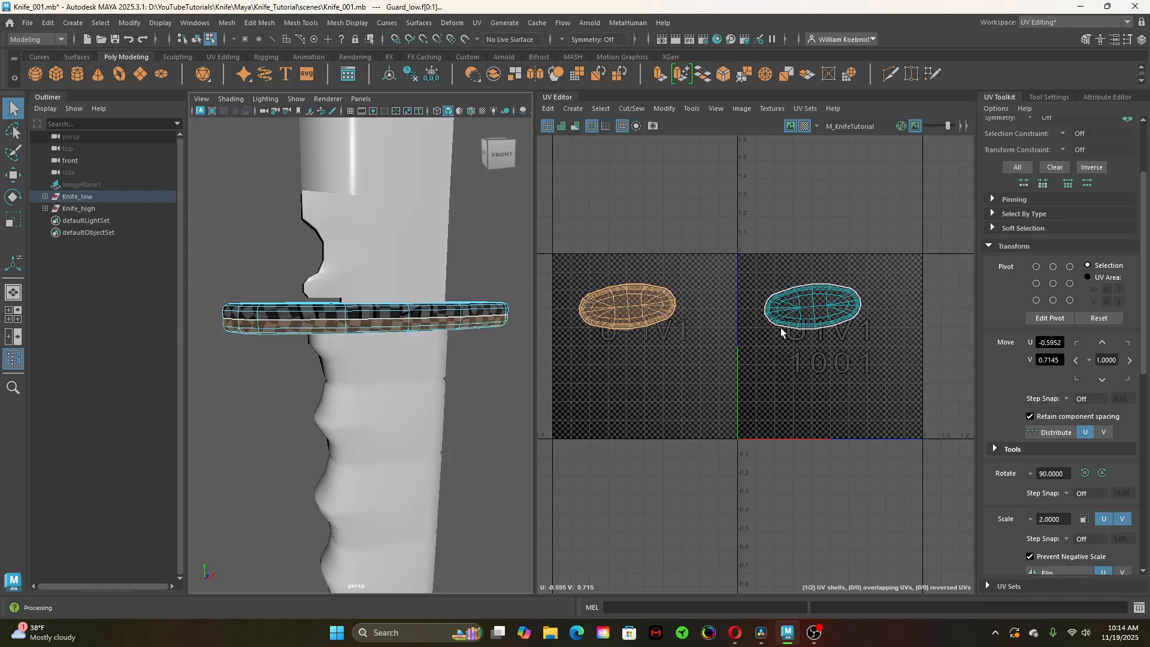
right_click_drag(821, 307, 814, 331)
left_click(813, 328)
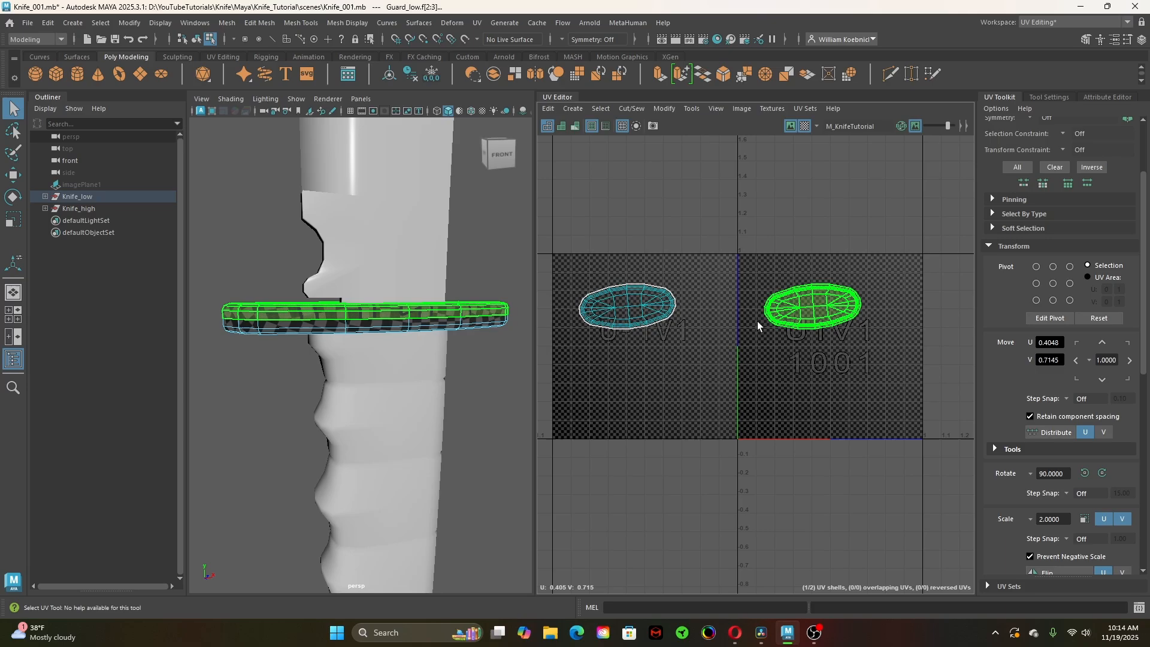
left_click(636, 304)
key("w")
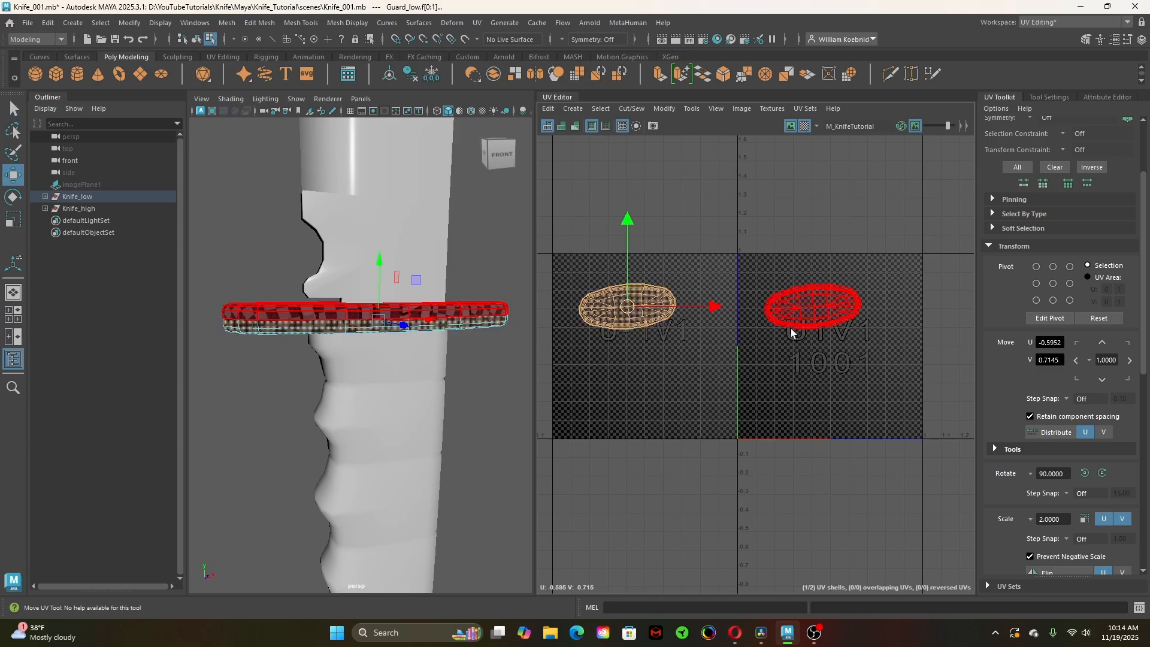
left_click(1130, 360)
Select both stacked guard shells, enlarge them and rotate them to lie diagonally across the U1V1 tile
key("q")
left_click(761, 281)
left_click_drag(764, 260, 873, 368)
key("r")
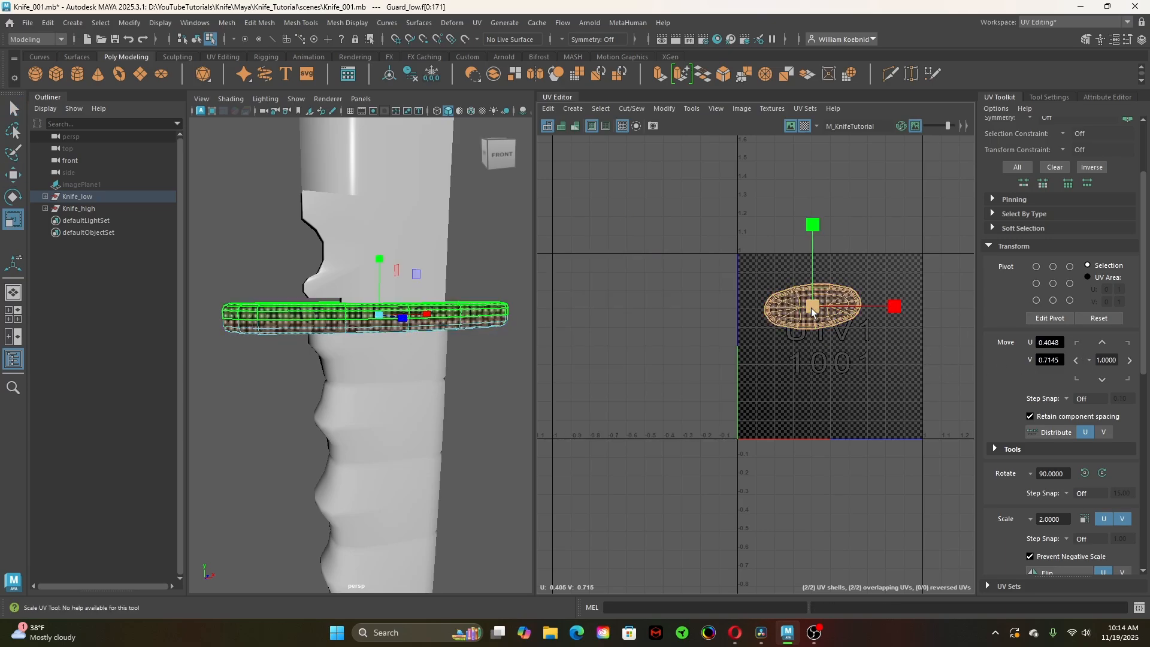
left_click_drag(811, 307, 885, 366)
key("w")
key("e")
left_click(856, 283)
key("w")
middle_click_drag(878, 379, 849, 385)
Fine-tune the stacked guard shells' scale and position to fill the U1V1 tile without crossing its borders, centred about U 0.497, V 0.505
key("e")
key("r")
key("w")
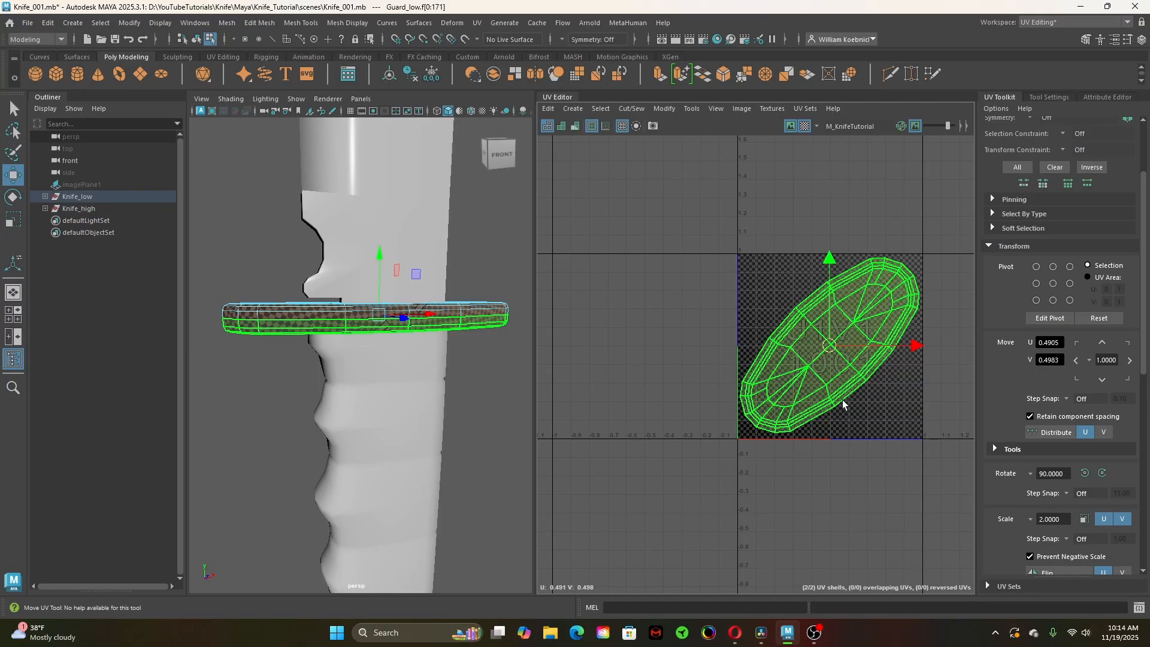
key("r")
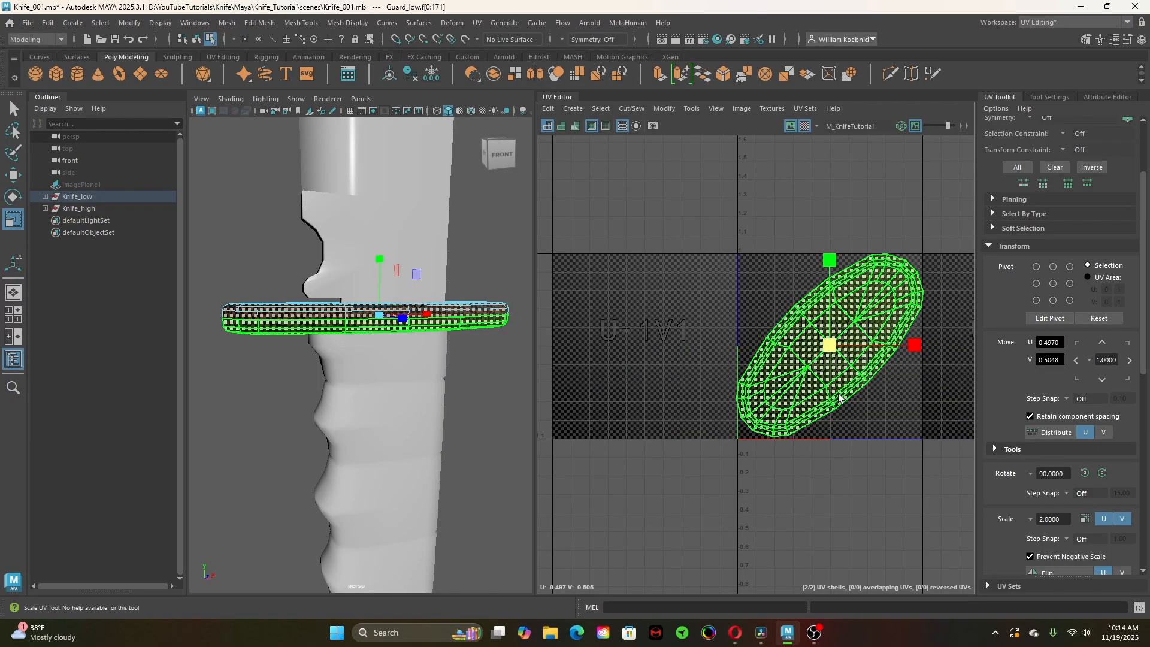
middle_click_drag(842, 400, 836, 406)
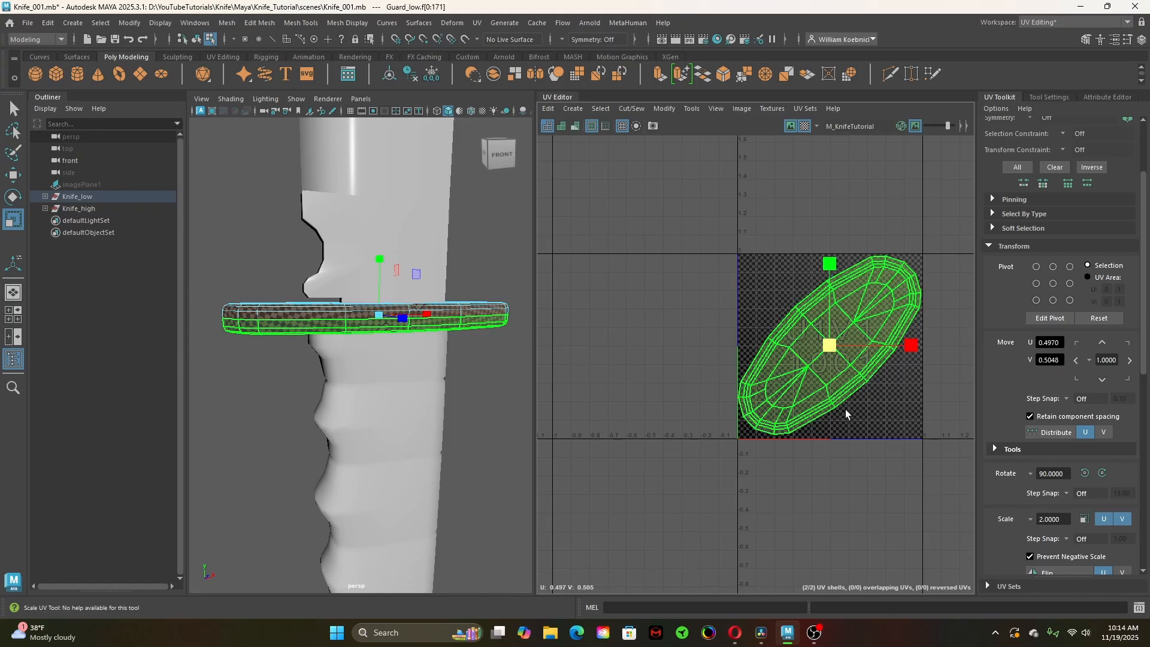
Select only the guard's lower-half shell and move it exactly 1 unit in negative U, out of the U1V1 tile
right_click_drag(867, 415, 864, 416, "alt")
middle_click_drag(864, 417, 847, 416, "alt")
key("q")
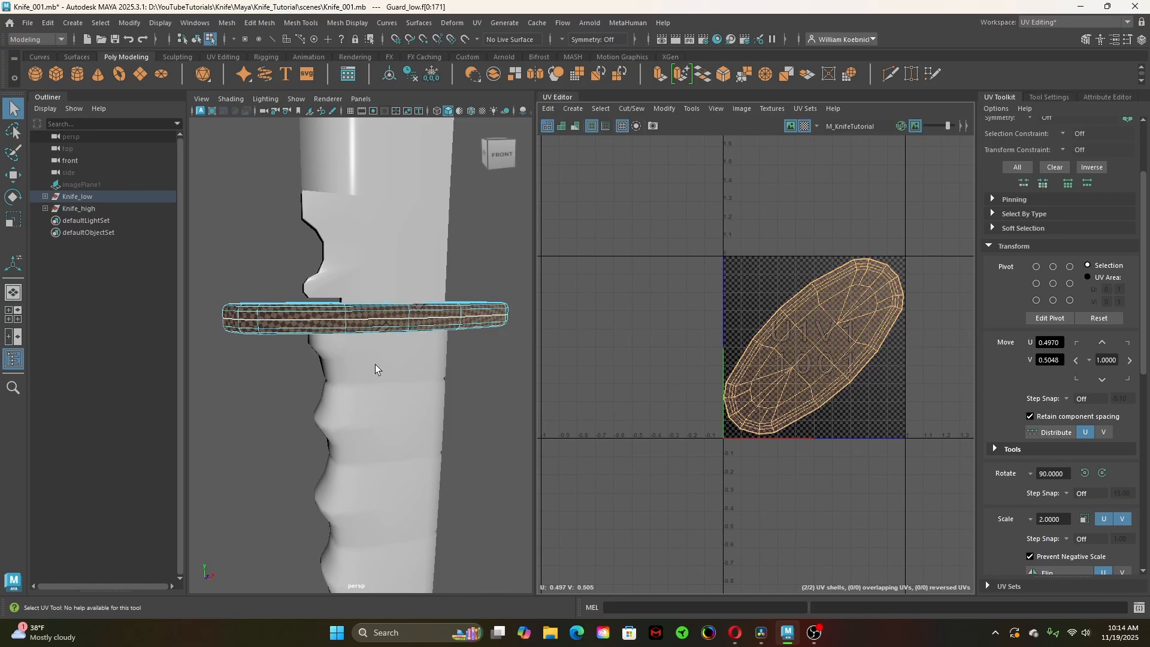
right_click(375, 327)
left_click(422, 276)
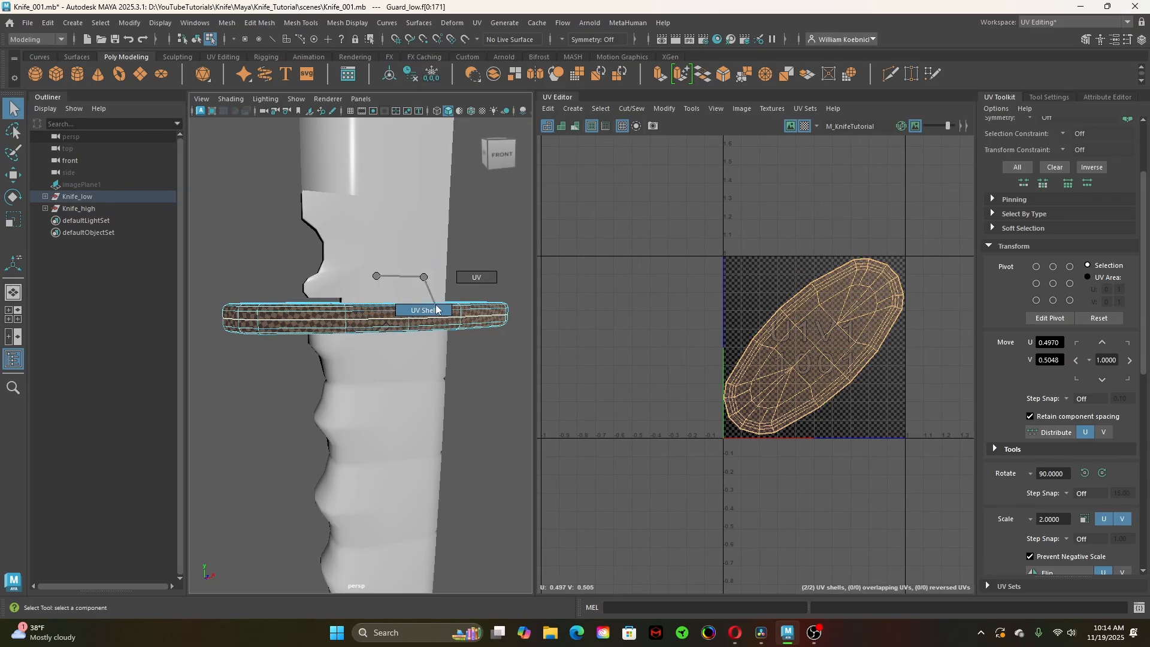
left_click(1076, 361)
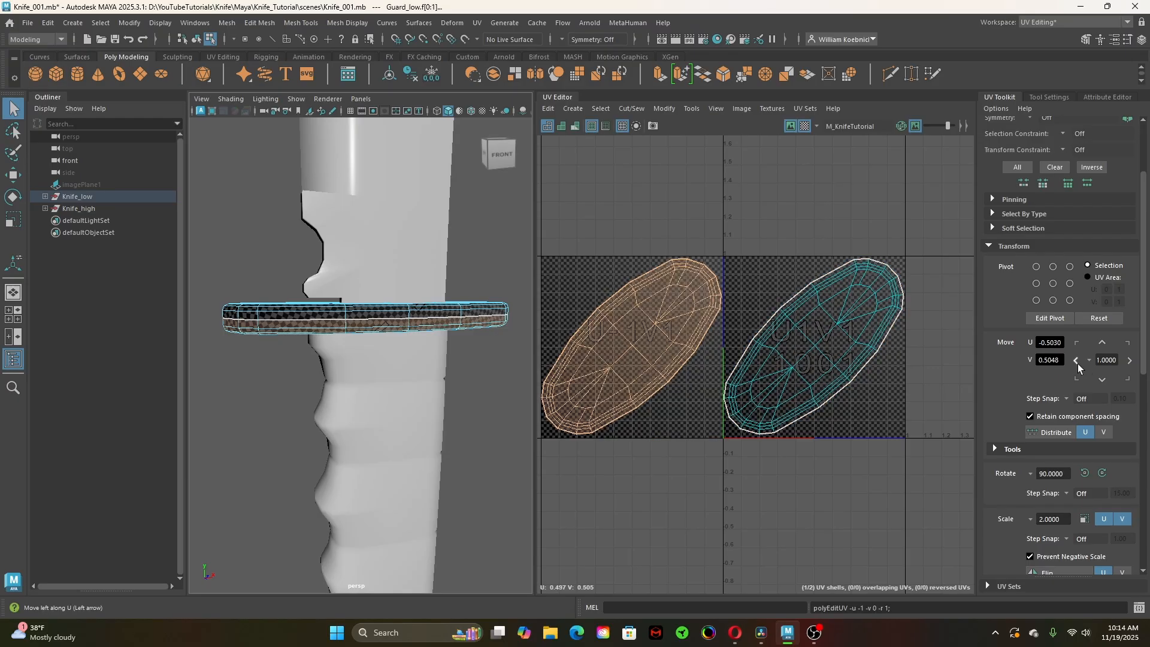
key("a")
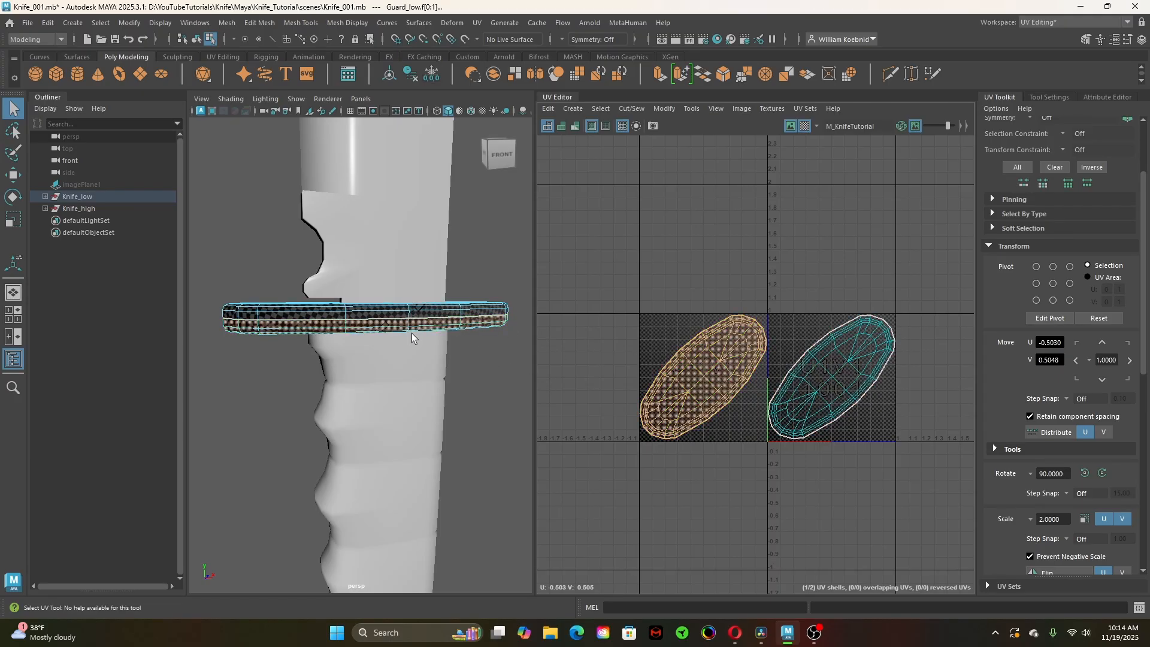
right_click_drag(446, 388, 381, 426, "alt")
left_click_drag(381, 427, 414, 460, "alt")
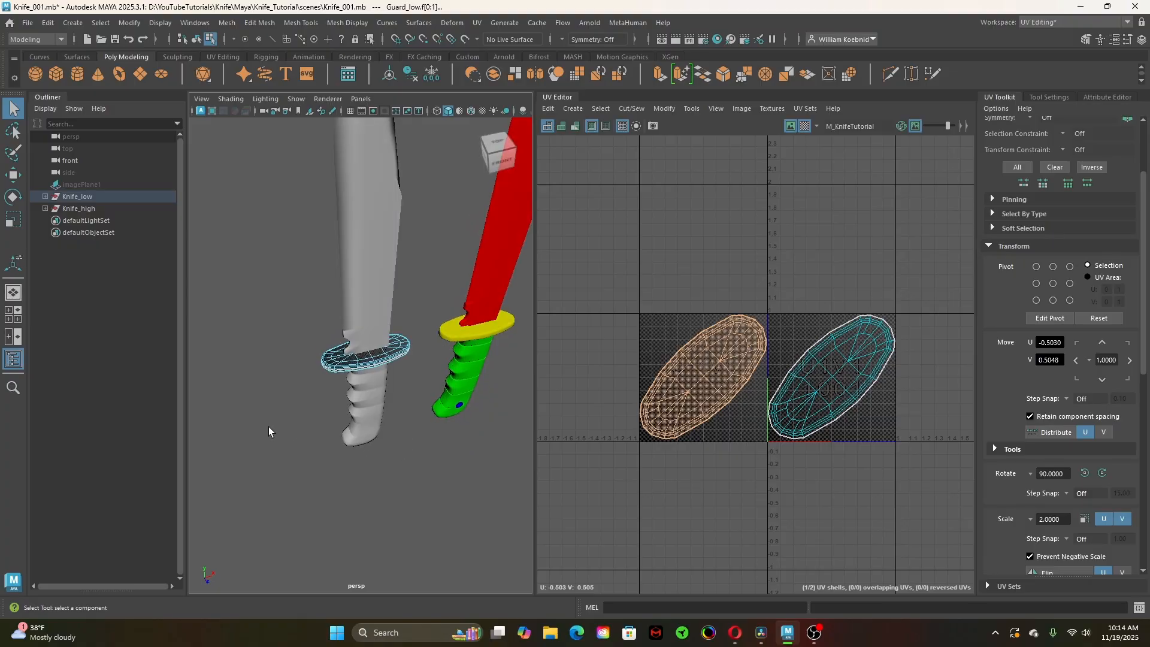
Return the guard to object mode, and examine the low-poly blade and its existing UVs from several sides
right_click_drag(268, 427, 393, 455, "alt")
left_click_drag(393, 455, 331, 395, "alt")
right_click_drag(363, 347, 419, 265)
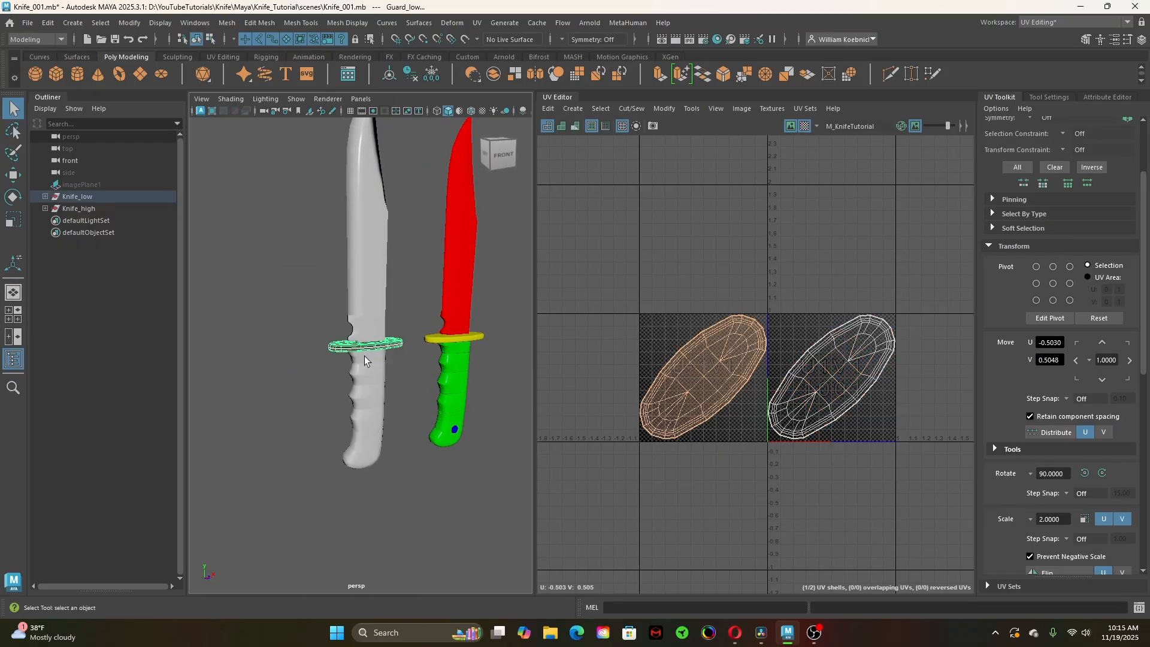
left_click_drag(312, 382, 467, 375, "alt")
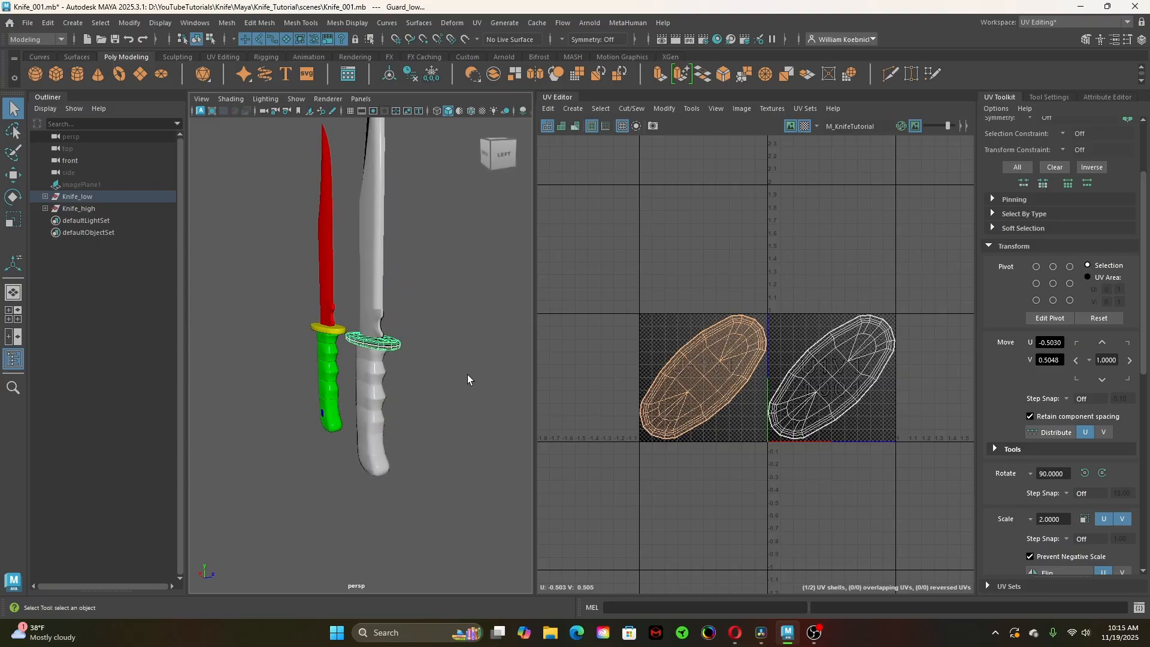
left_click_drag(391, 301, 335, 409, "alt")
left_click(361, 310)
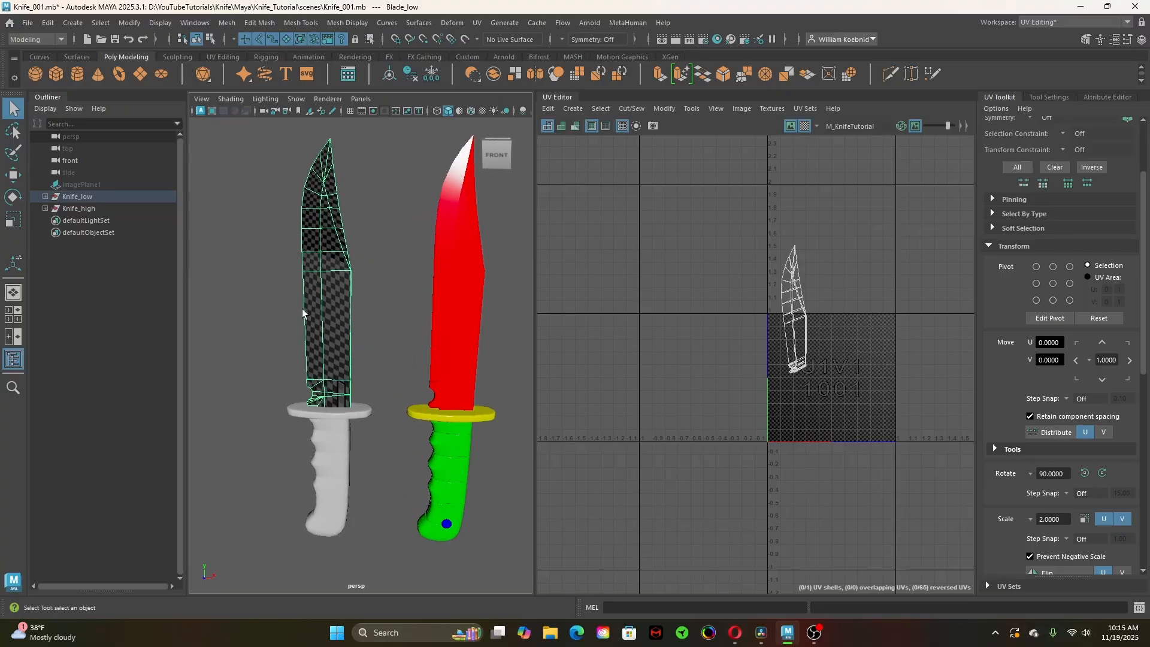
left_click_drag(307, 155, 430, 357, "alt")
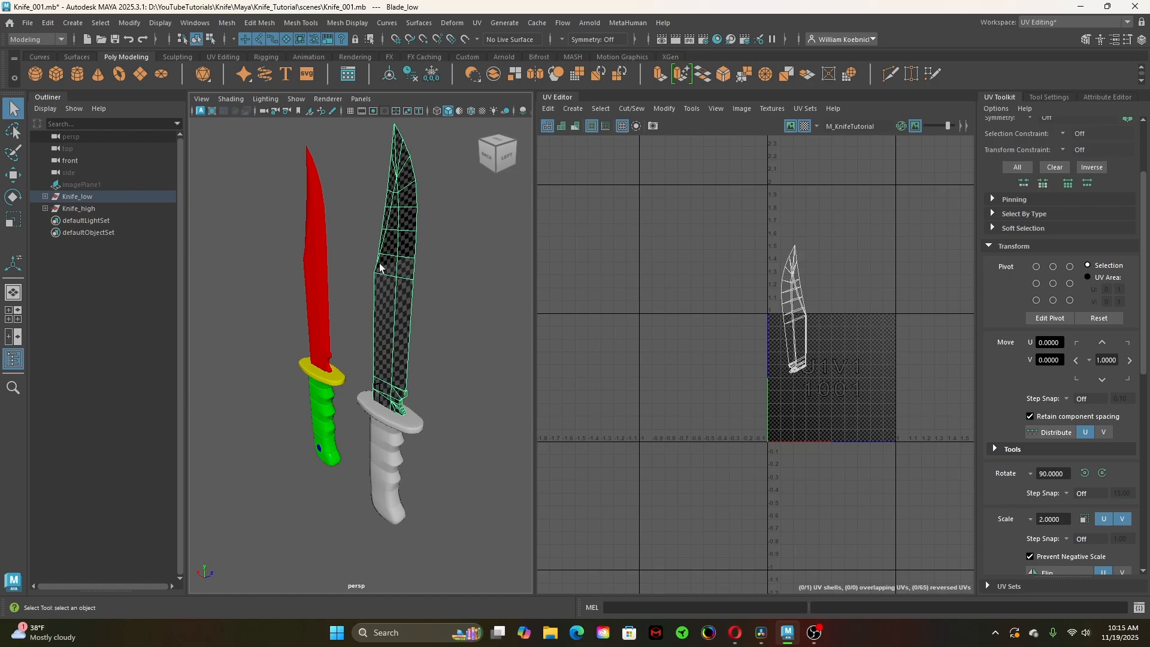
left_click_drag(477, 415, 267, 426, "alt")
Select the low-poly guard and inspect it from all around alongside its two UV shells
left_click(347, 400)
key("f")
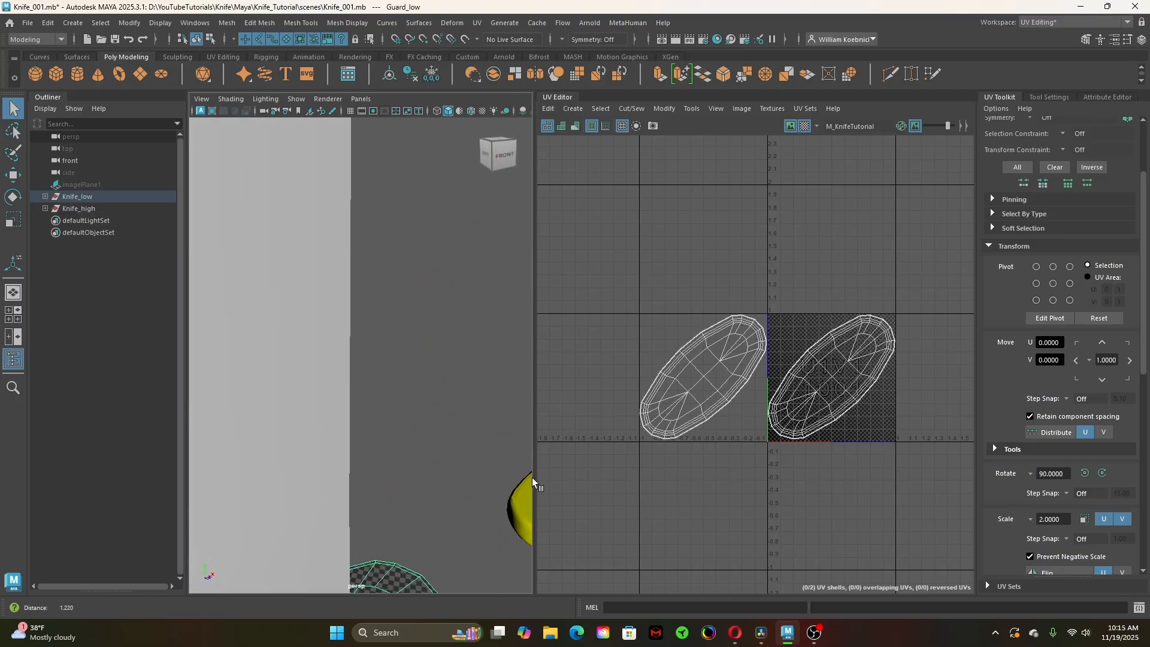
right_click_drag(427, 367, 403, 429, "alt")
left_click_drag(403, 429, 649, 443, "alt")
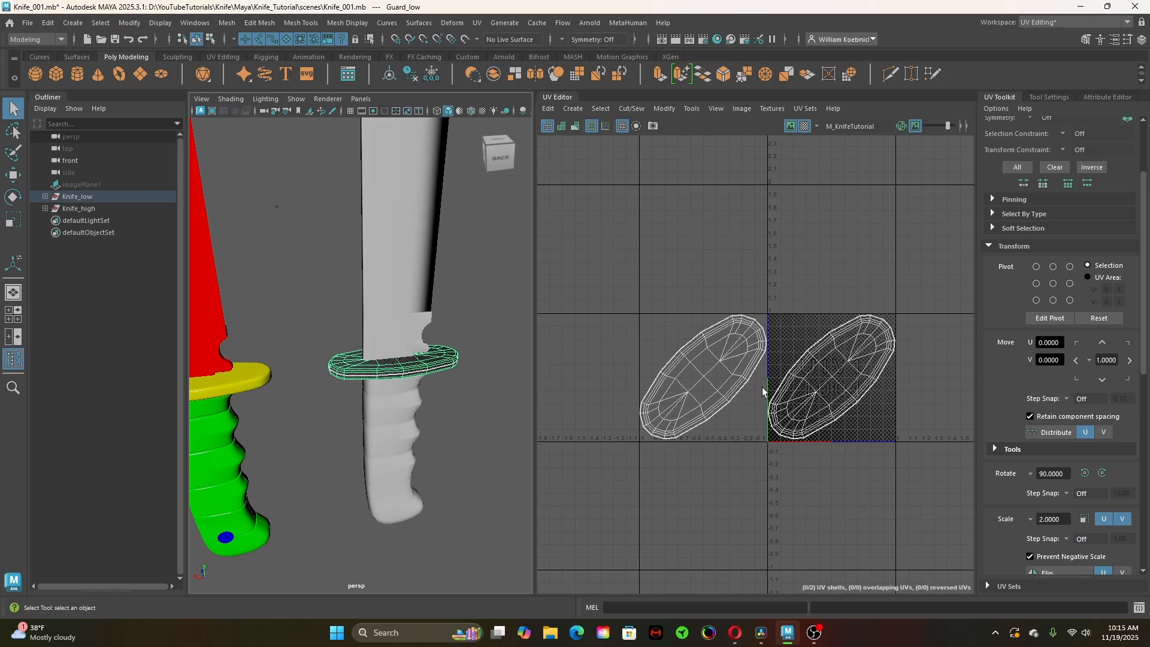
mouse_move(380, 411)
right_mouse_down("alt")
mouse_move(449, 430)
mouse_move(441, 441)
mouse_move(376, 426)
right_mouse_up("alt")
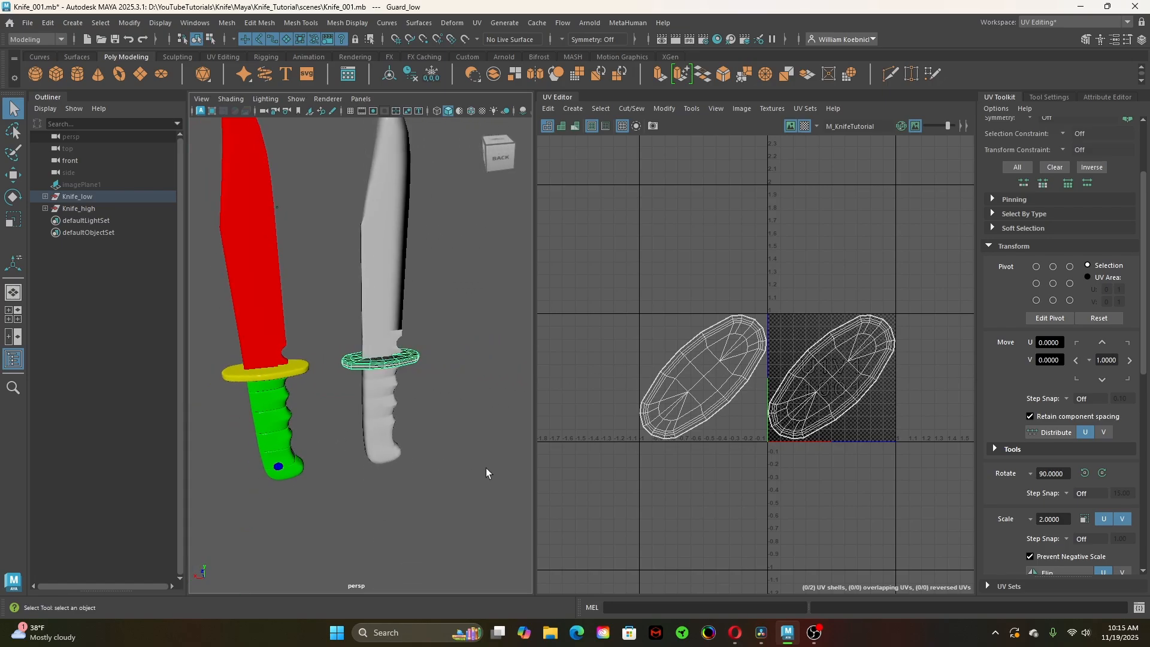
left_click_drag(486, 468, 372, 453, "alt")
right_click_drag(371, 452, 420, 473, "alt")
left_click_drag(420, 473, 341, 470, "alt")
right_click_drag(420, 472, 419, 458, "alt")
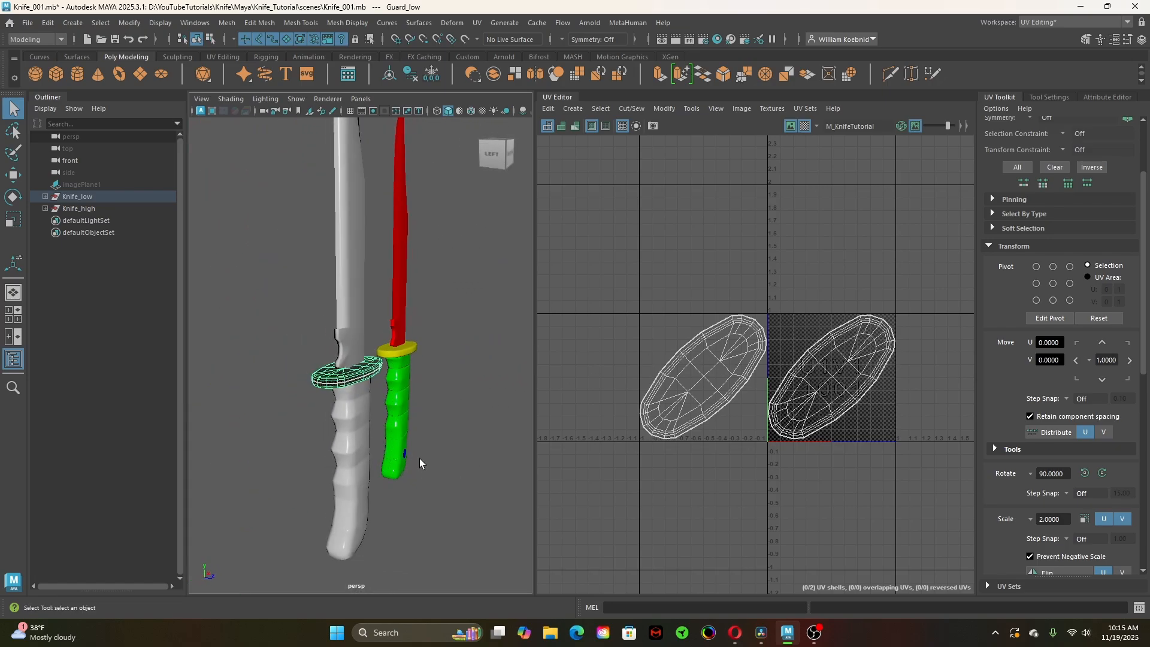
left_click_drag(419, 458, 314, 449, "alt")
middle_click_drag(375, 378, 375, 456, "alt")
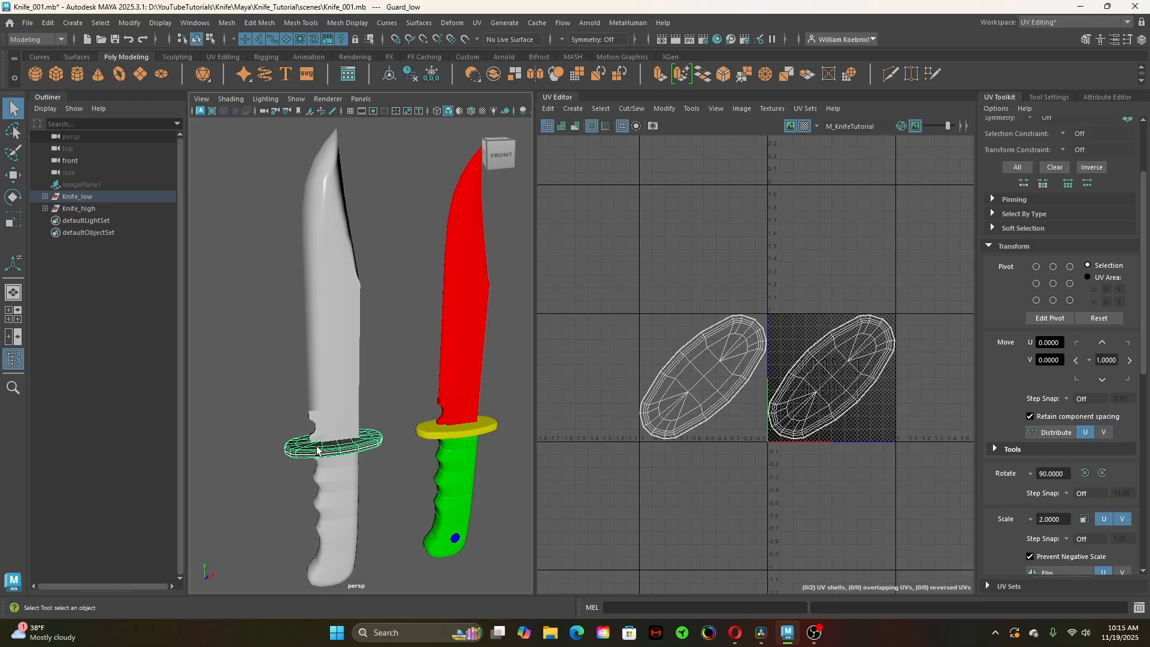
left_click_drag(317, 450, 488, 452, "alt")
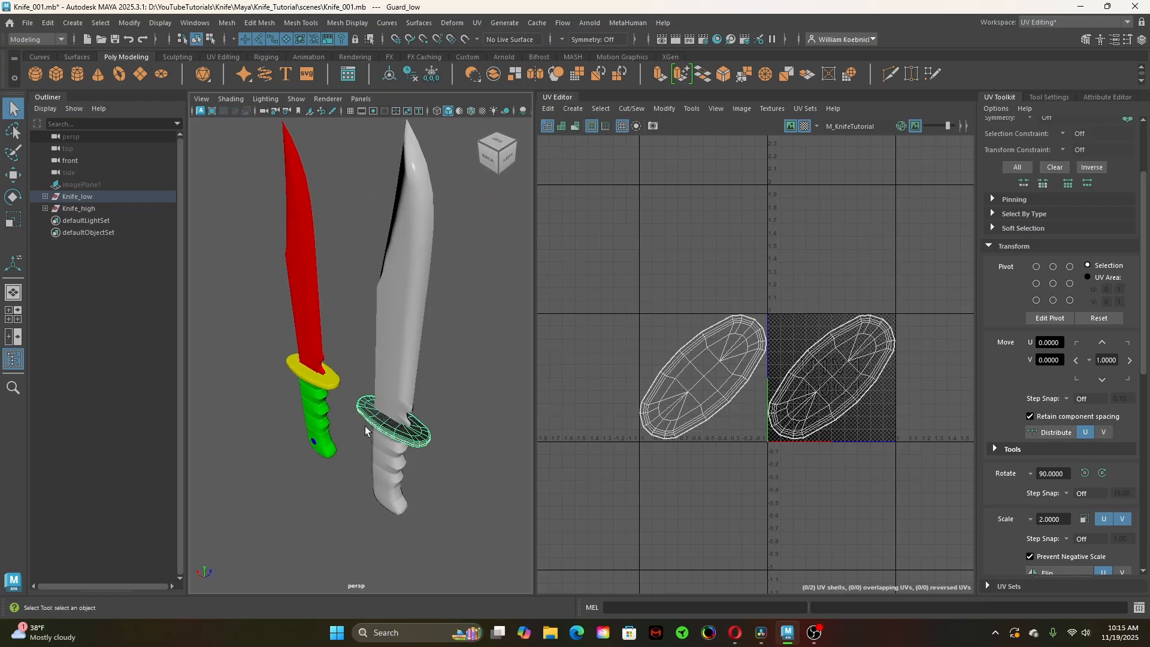
left_click_drag(365, 429, 225, 445, "alt")
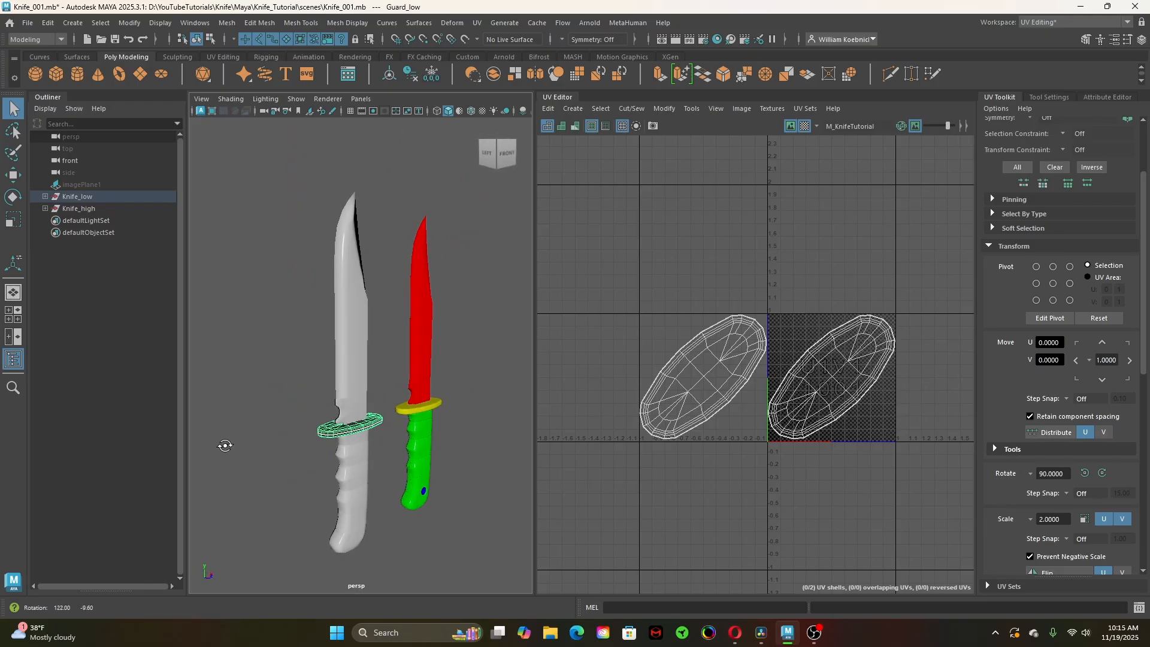
scroll(341, 456, "down", 3)
left_click_drag(343, 457, 387, 464, "alt")
Move the guard's shell outside the U1V1 tile 1 unit in positive U, onto the matching shell, and return to object mode
right_click_drag(735, 361, 667, 342)
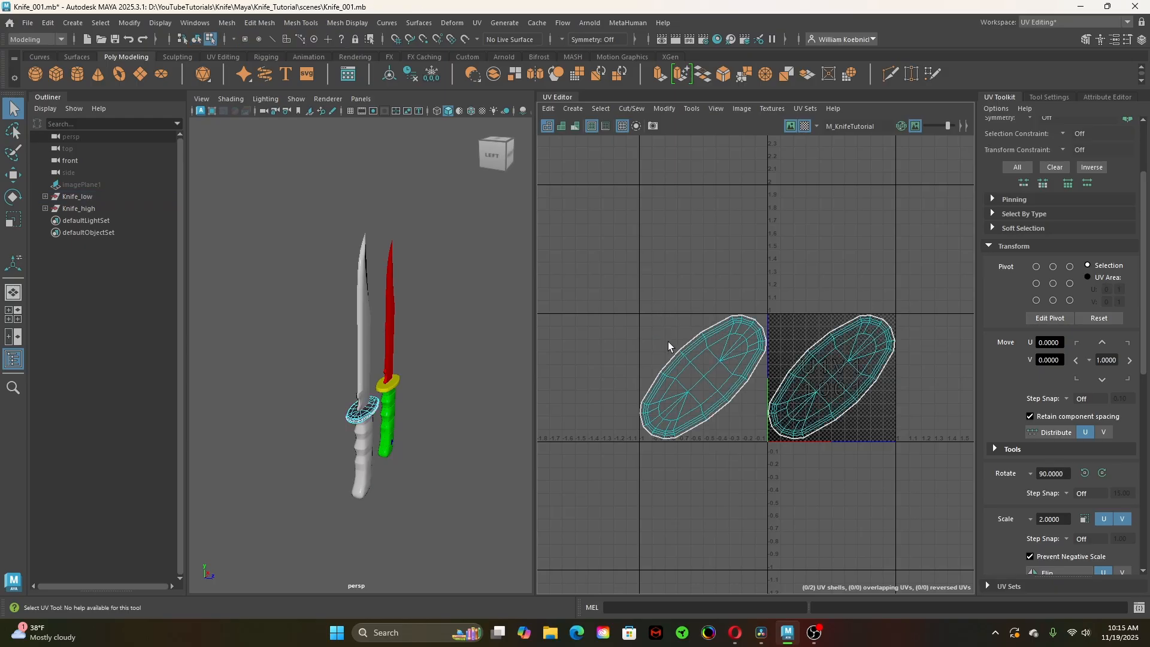
left_click(728, 401)
left_click(1129, 360)
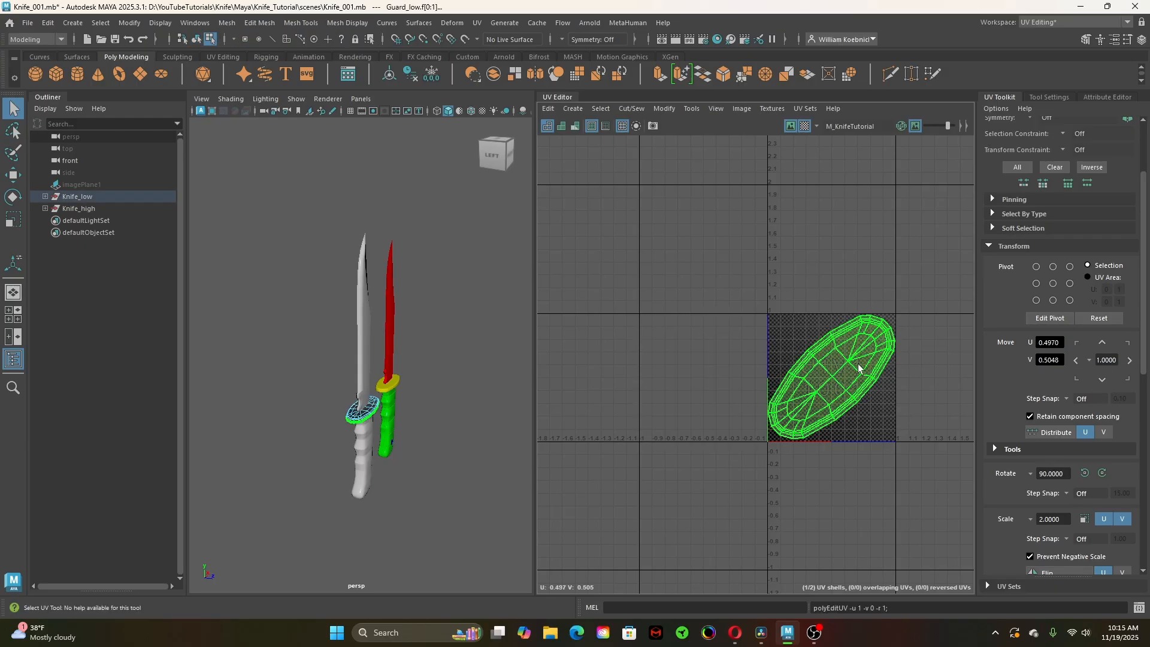
right_click_drag(826, 350, 755, 279)
left_click_drag(432, 496, 358, 449, "alt")
Undo the guard's UV edits back through the one-tile offsets, diagonal rotation and enlargement of the stacked shells
key("ctrl+z")
key("ctrl+z")
key("ctrl+z")
key("ctrl+z")
key("ctrl+z")
key("ctrl+z")
key("ctrl+z")
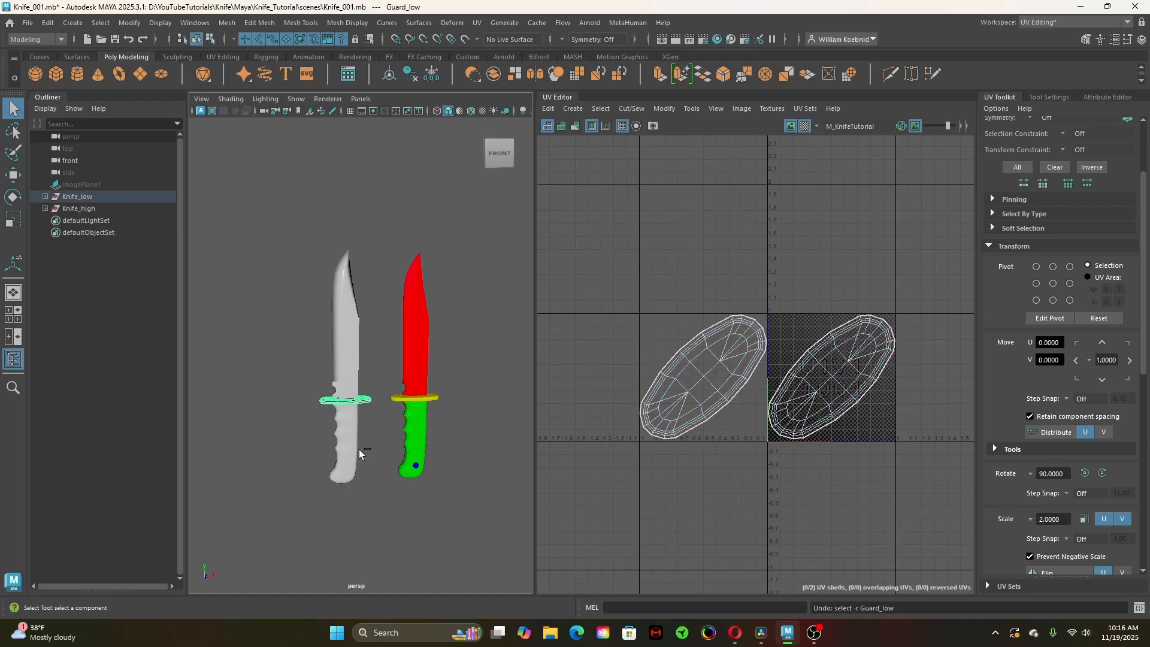
key("ctrl+z")
key("ctrl+z")
key("ctrl+z")
key("ctrl+z")
key("ctrl+z")
key("ctrl+z")
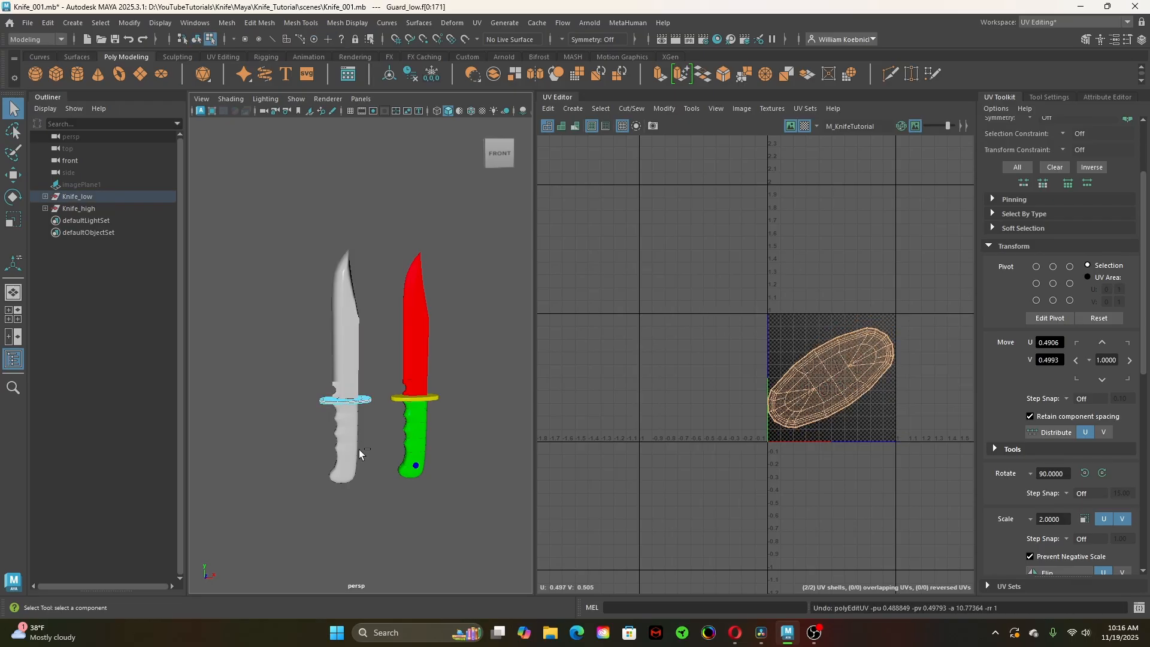
key("ctrl+z")
key("ctrl+z")
key("ctrl+z")
key("ctrl+z")
key("ctrl+z")
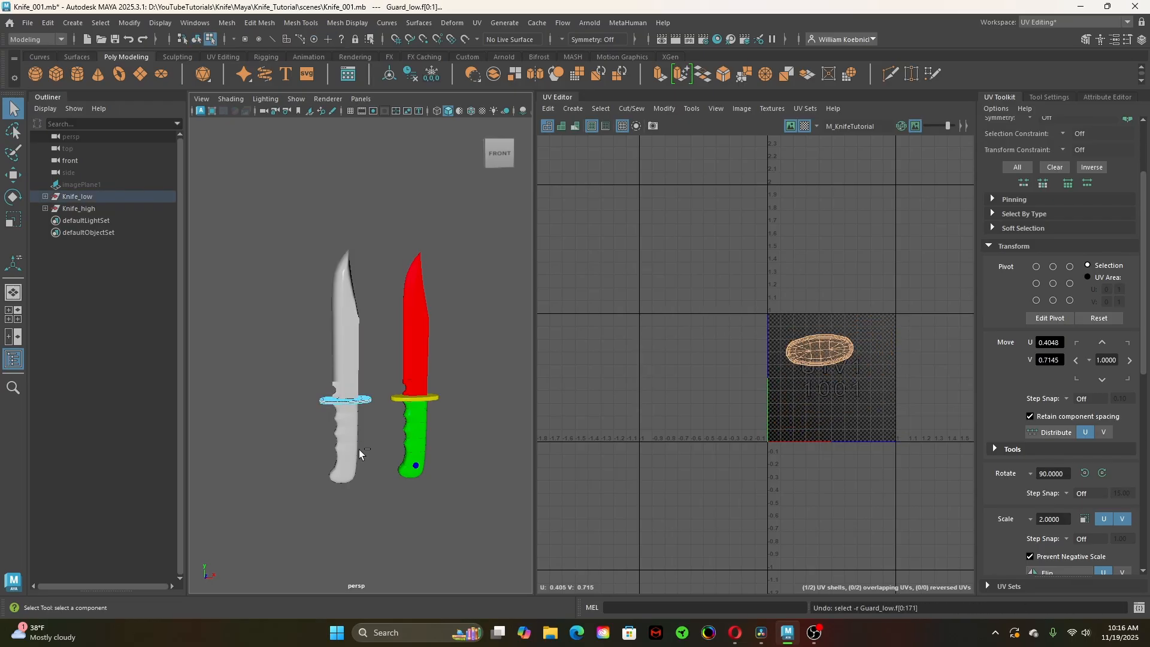
key("ctrl+z")
key("ctrl+z")
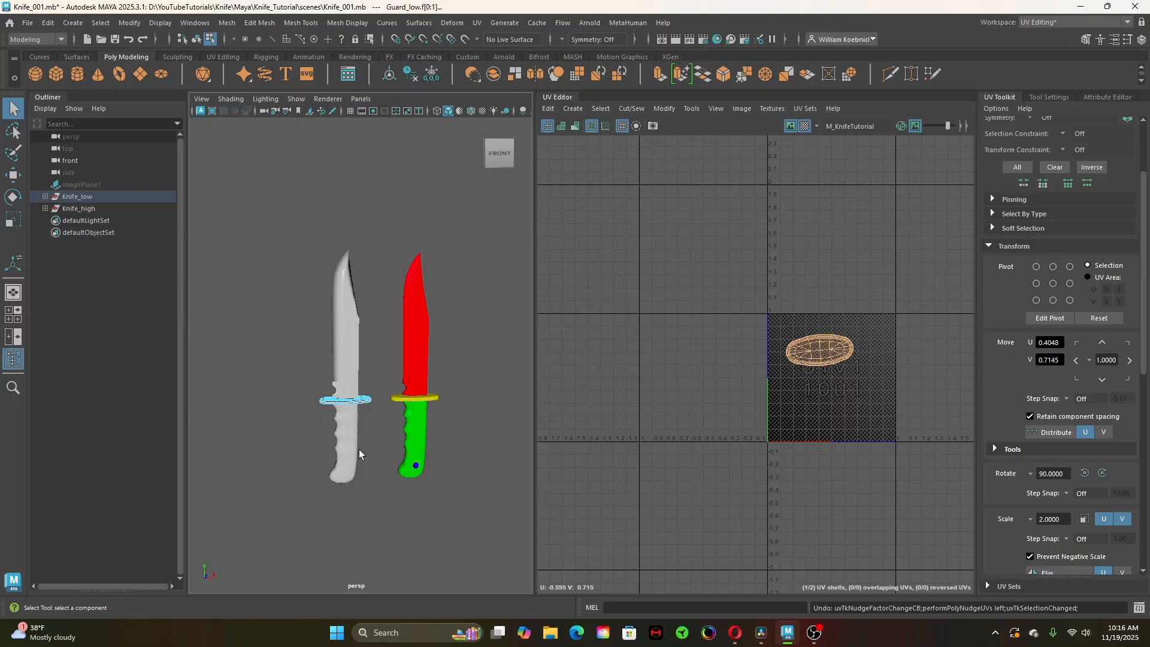
Examine the low-poly knife and its guard from several angles and return the guard to object mode
right_click_drag(310, 412, 385, 453, "alt")
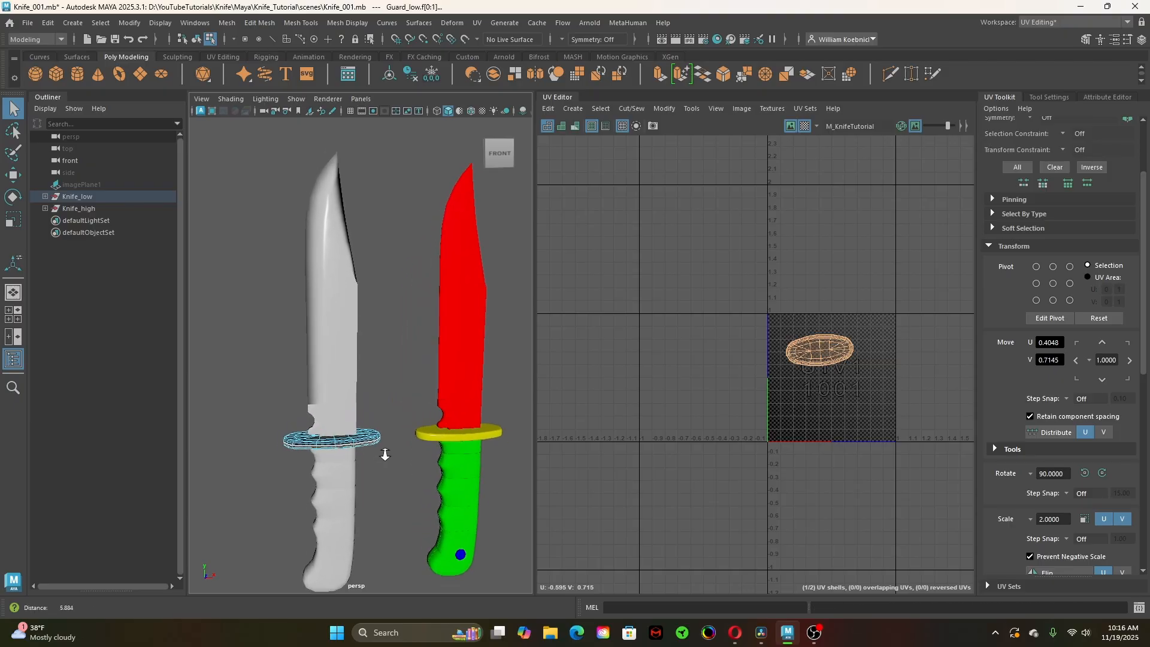
middle_click_drag(385, 454, 401, 400, "alt")
left_click_drag(401, 400, 413, 400, "alt")
right_click_drag(413, 400, 360, 420, "alt")
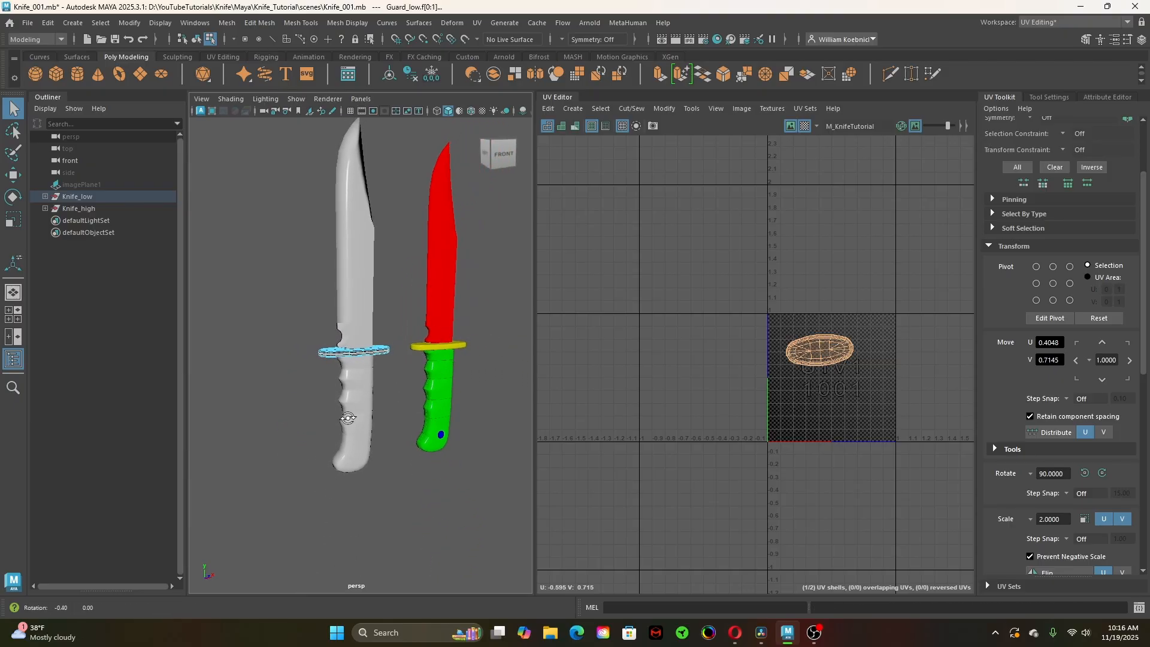
left_click_drag(361, 419, 372, 260, "alt")
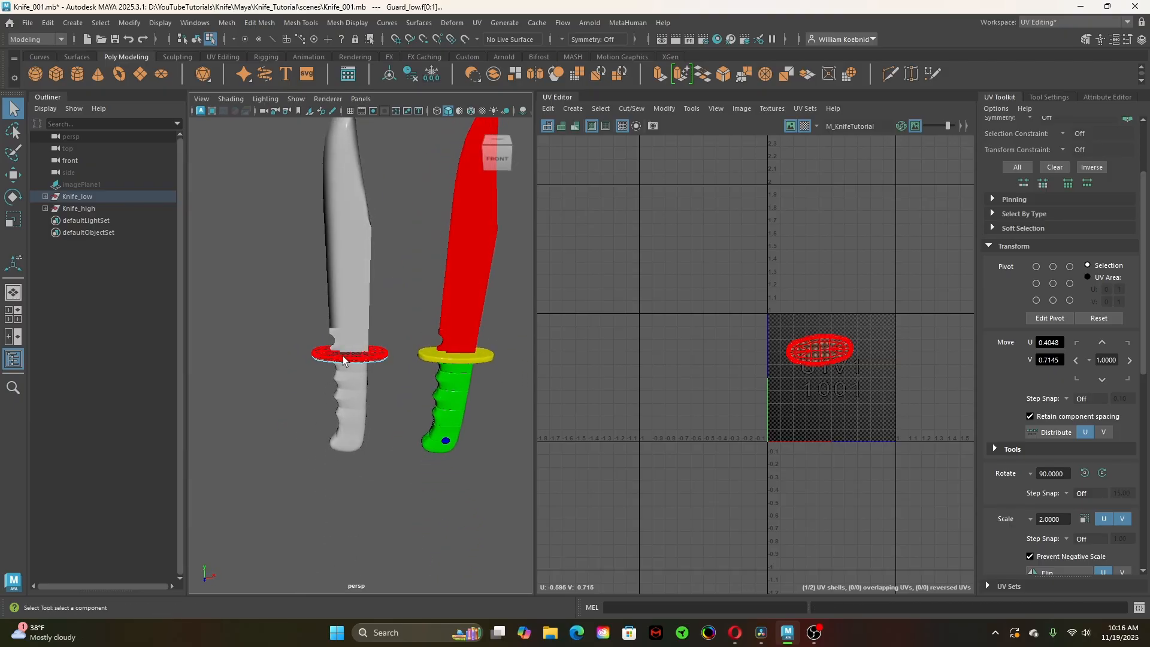
right_click_drag(372, 259, 413, 237)
right_click_drag(243, 345, 354, 413, "alt")
left_click_drag(354, 413, 412, 401, "alt")
left_click(412, 401)
left_click(396, 350)
left_click_drag(396, 353, 488, 407, "alt")
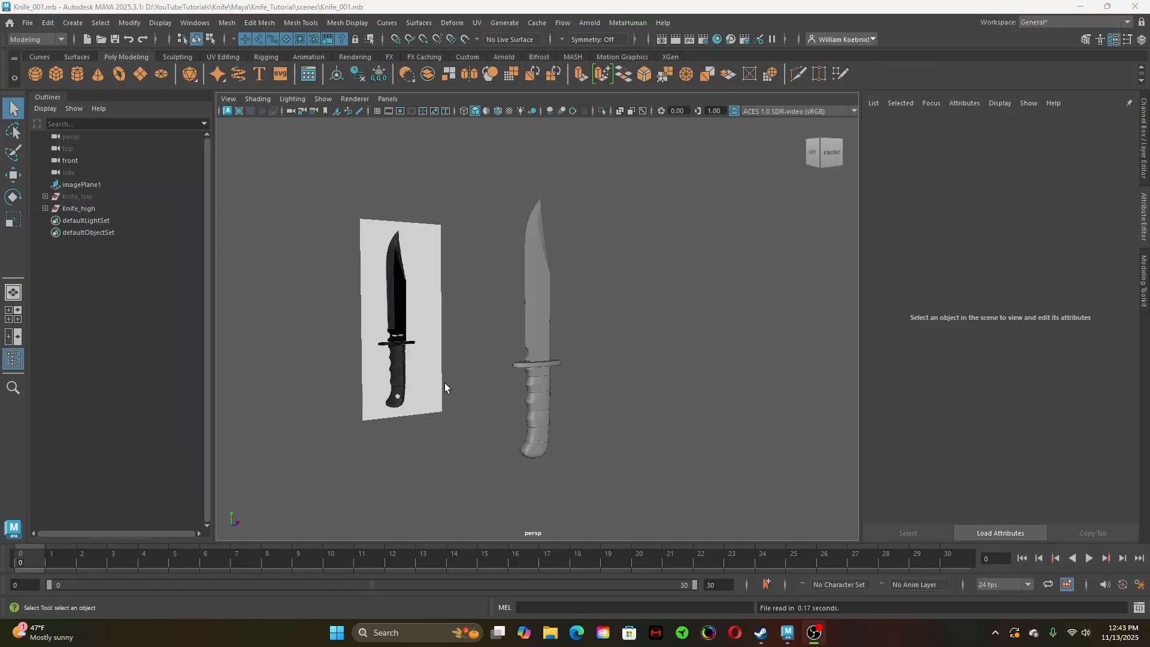
Hide the reference image plane beside the high-poly knife and clear the selection
left_click(411, 309)
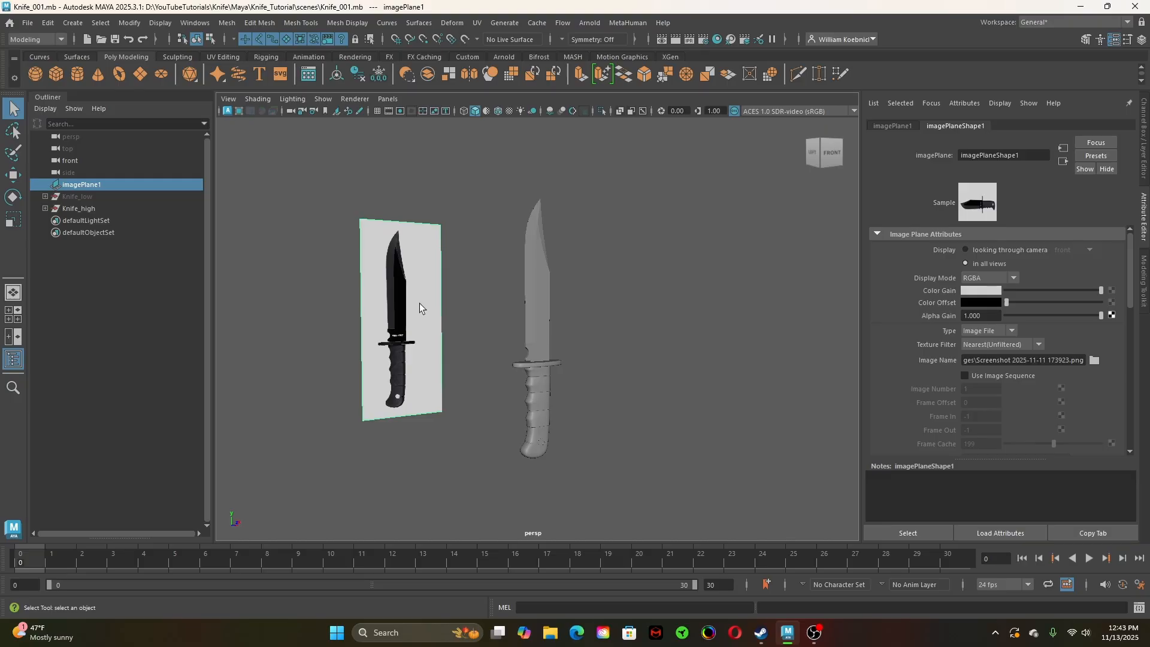
key("h")
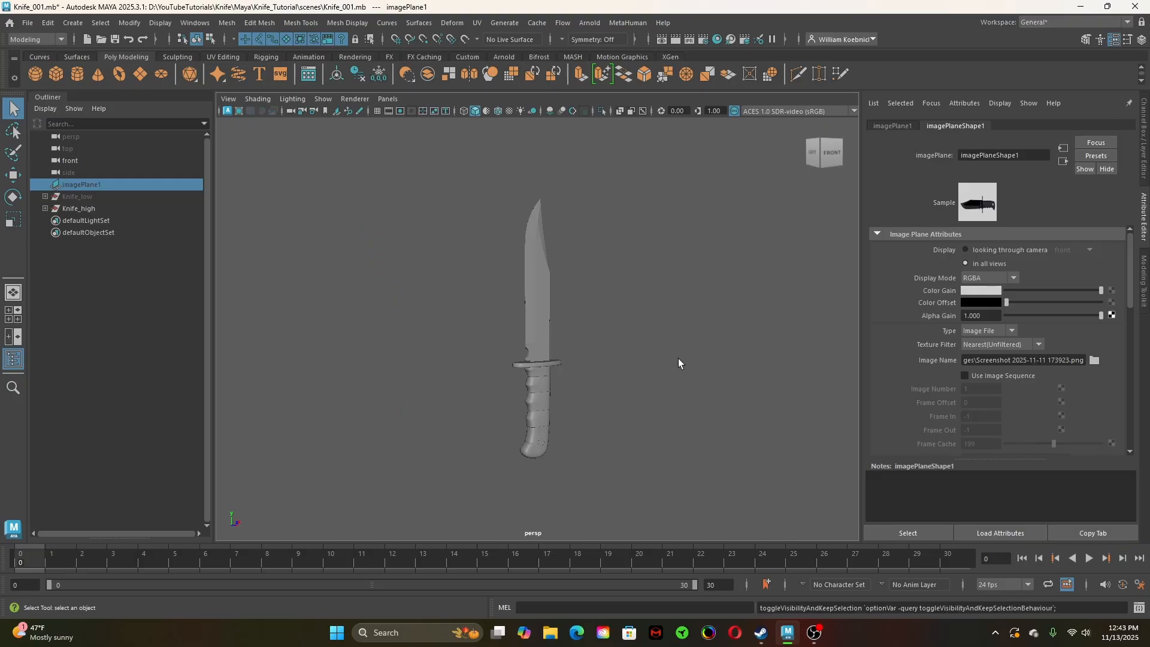
left_click(585, 369)
Select all parts of the high-poly knife, delete their construction history and freeze their transformations
right_click_drag(503, 360, 683, 392, "alt")
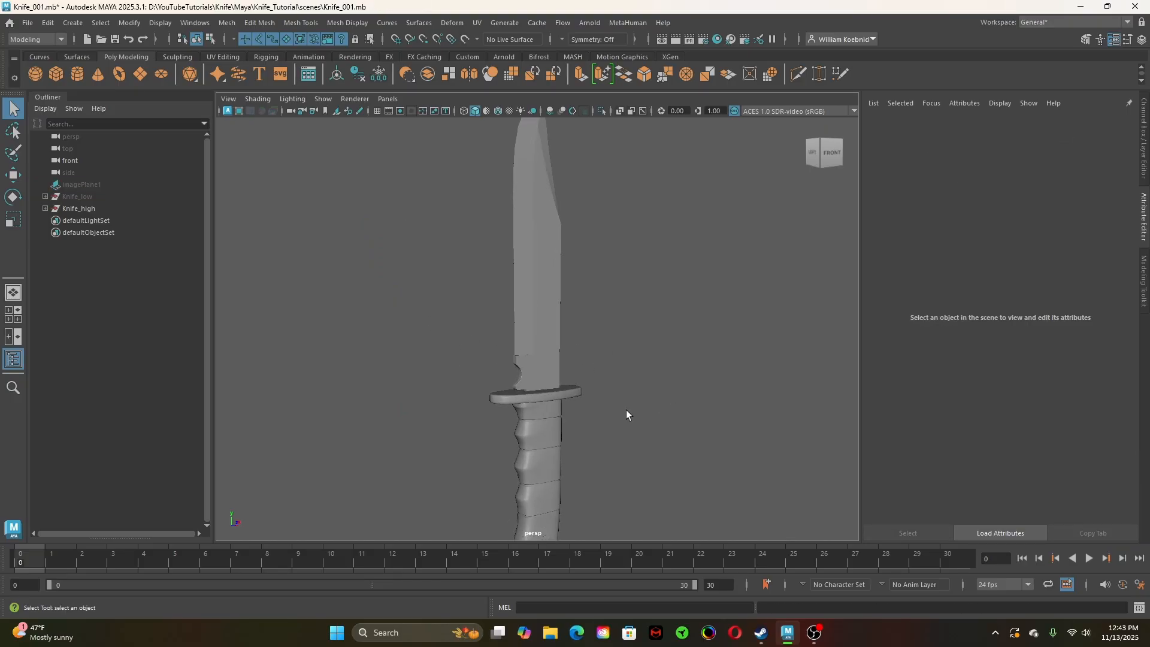
left_click_drag(617, 410, 545, 412, "alt")
scroll(543, 426, "down", 6)
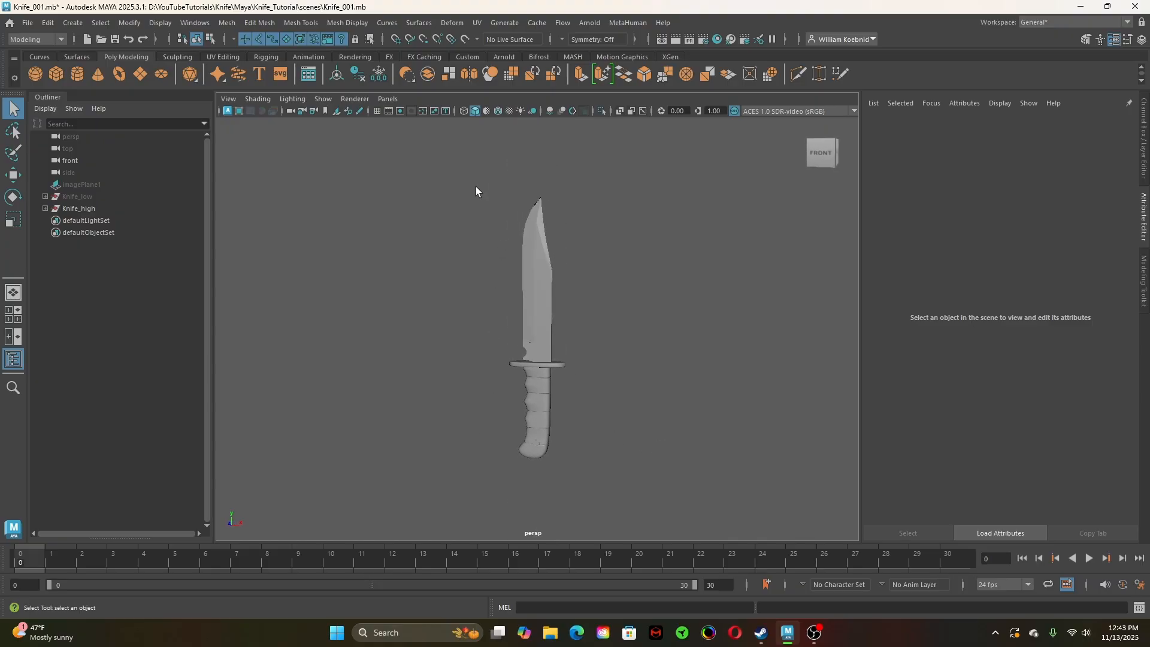
left_click_drag(465, 162, 616, 483)
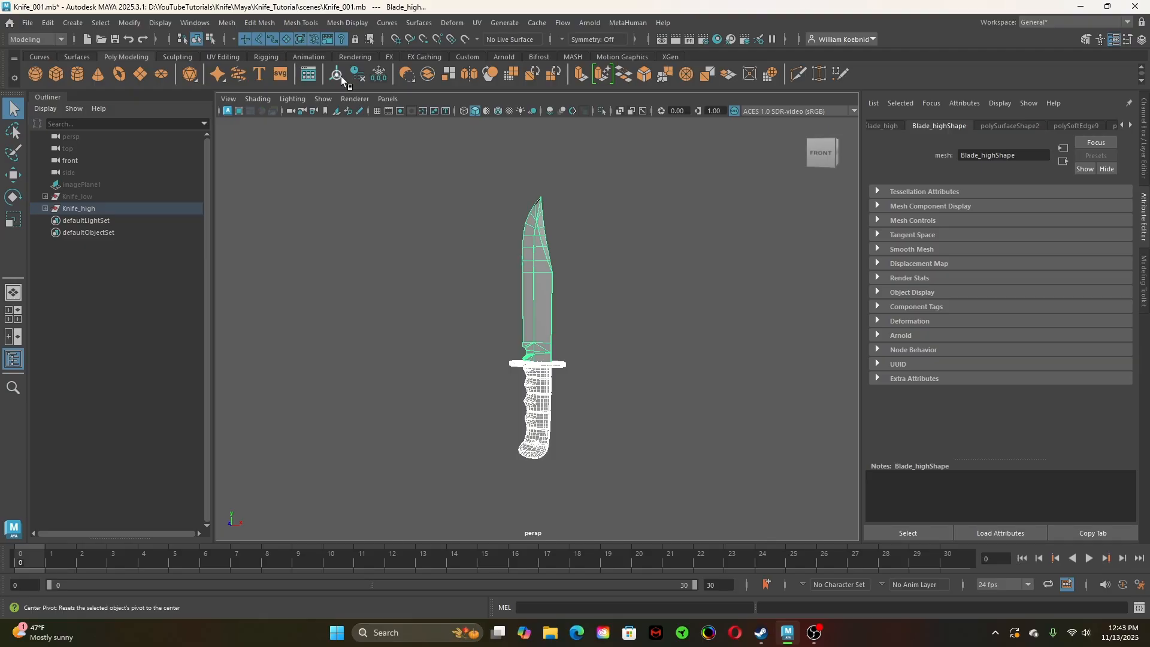
left_click(358, 75)
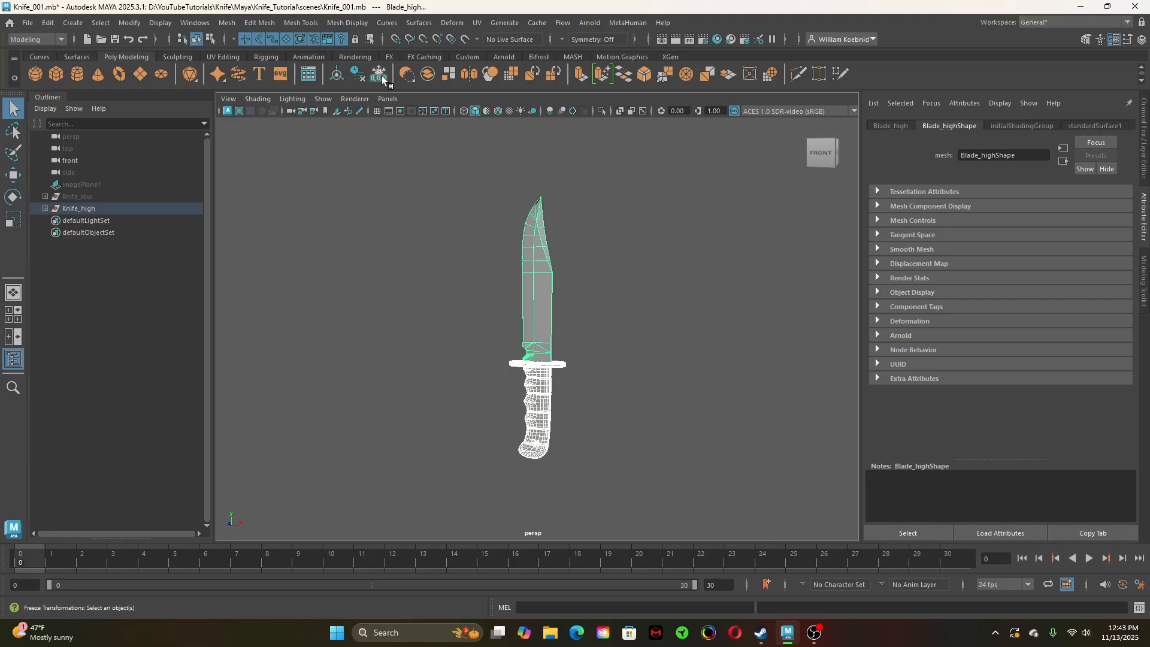
left_click(381, 76)
Expand the Knife_high group to check its individual parts, and clear the selection
left_click(45, 209)
left_click_drag(84, 221, 89, 245)
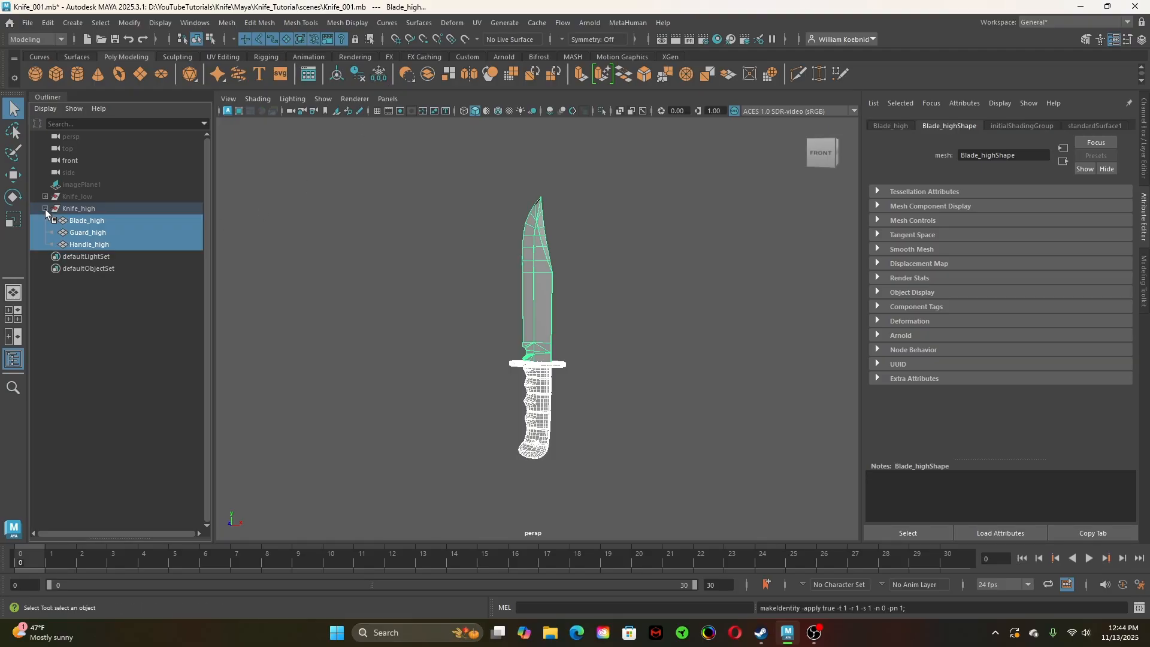
left_click(436, 370)
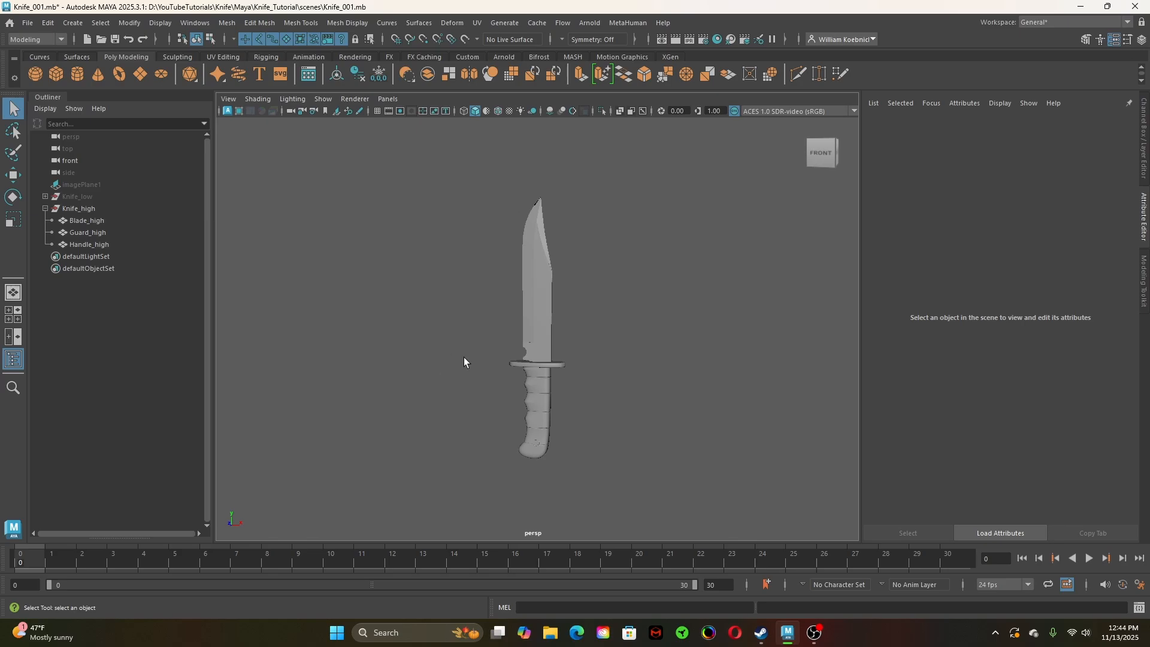
Assign a new Standard Surface material to the high-poly blade
scroll(439, 378, "up", 2)
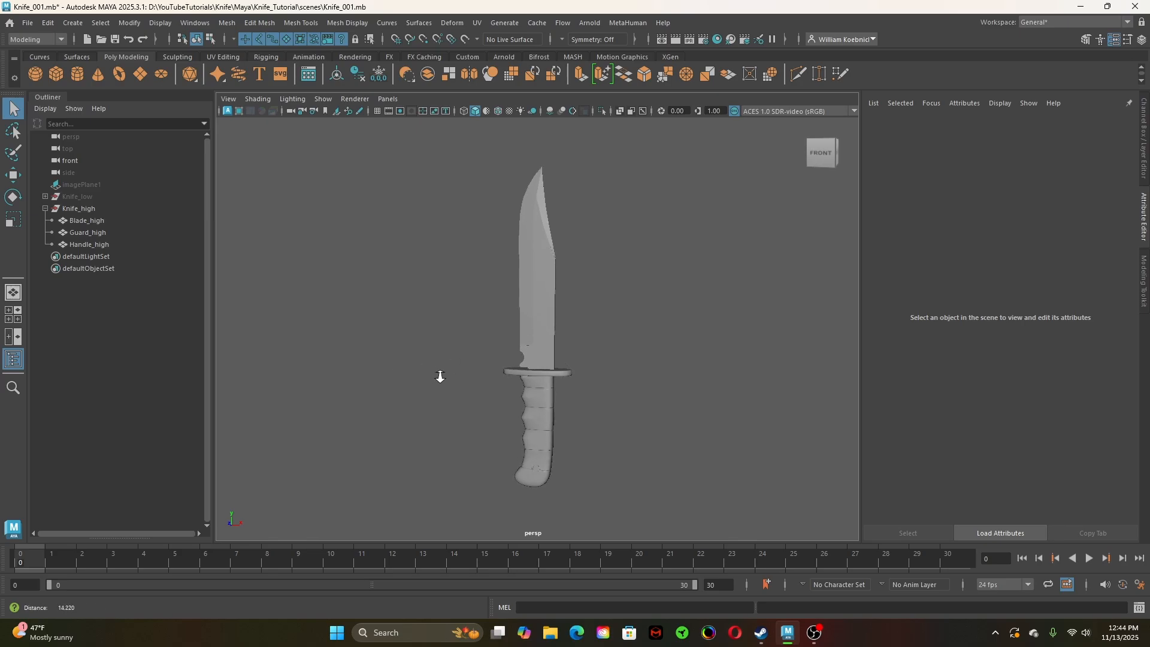
left_click(544, 300)
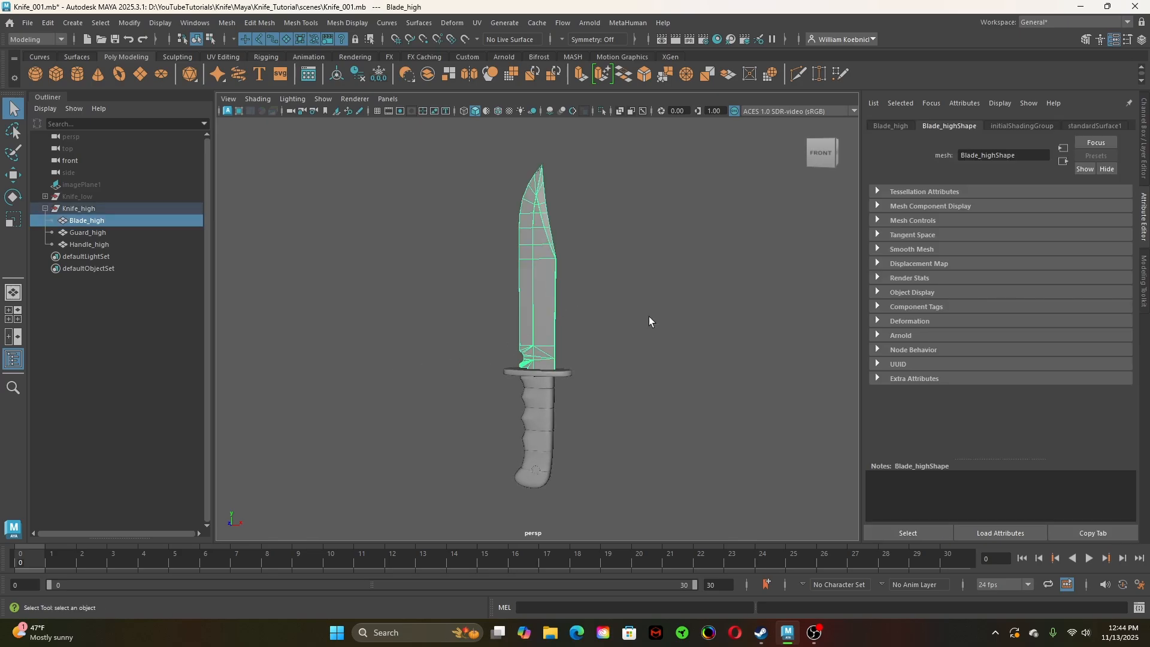
right_click(641, 205, "shift")
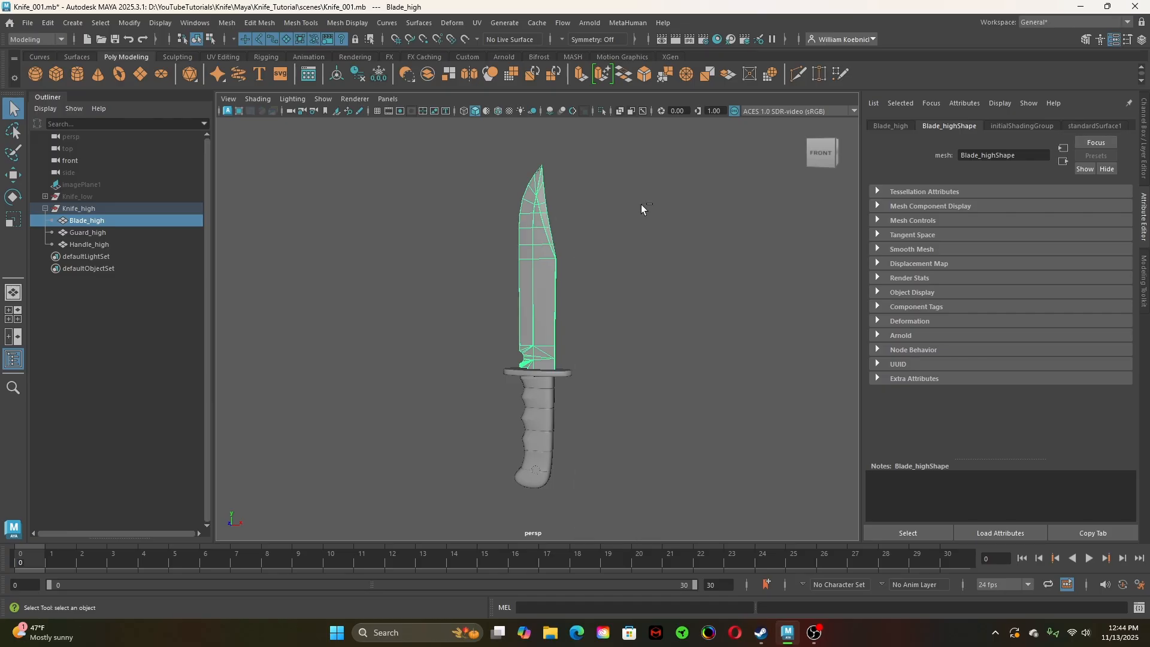
right_click(641, 205)
right_click(641, 205)
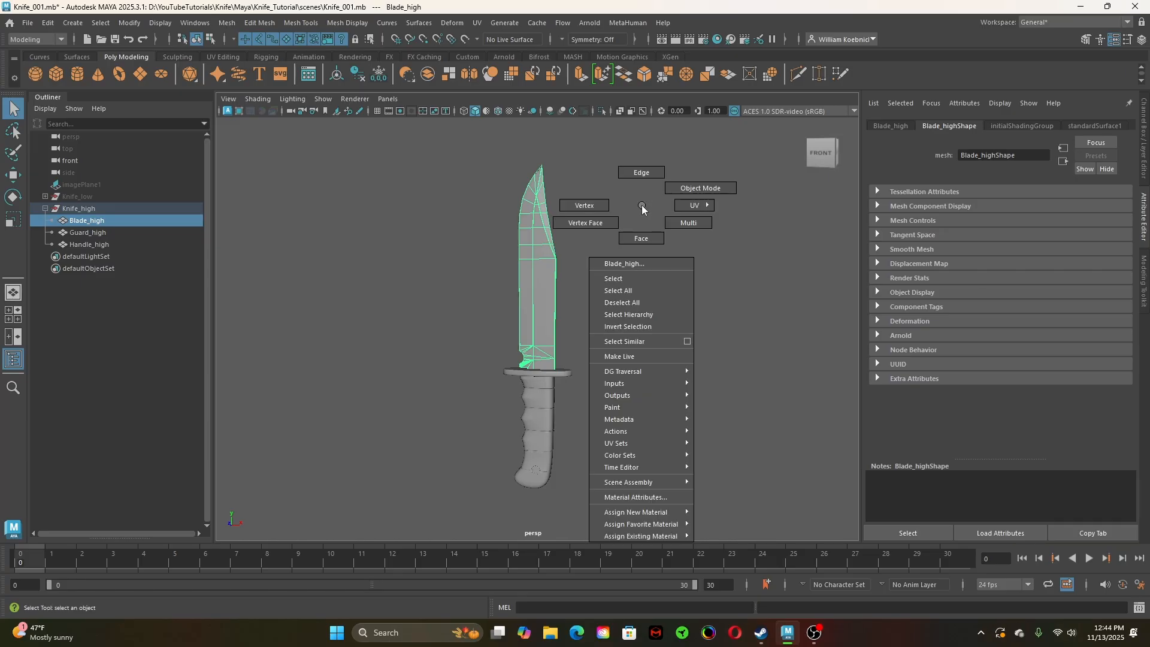
mouse_move(655, 512)
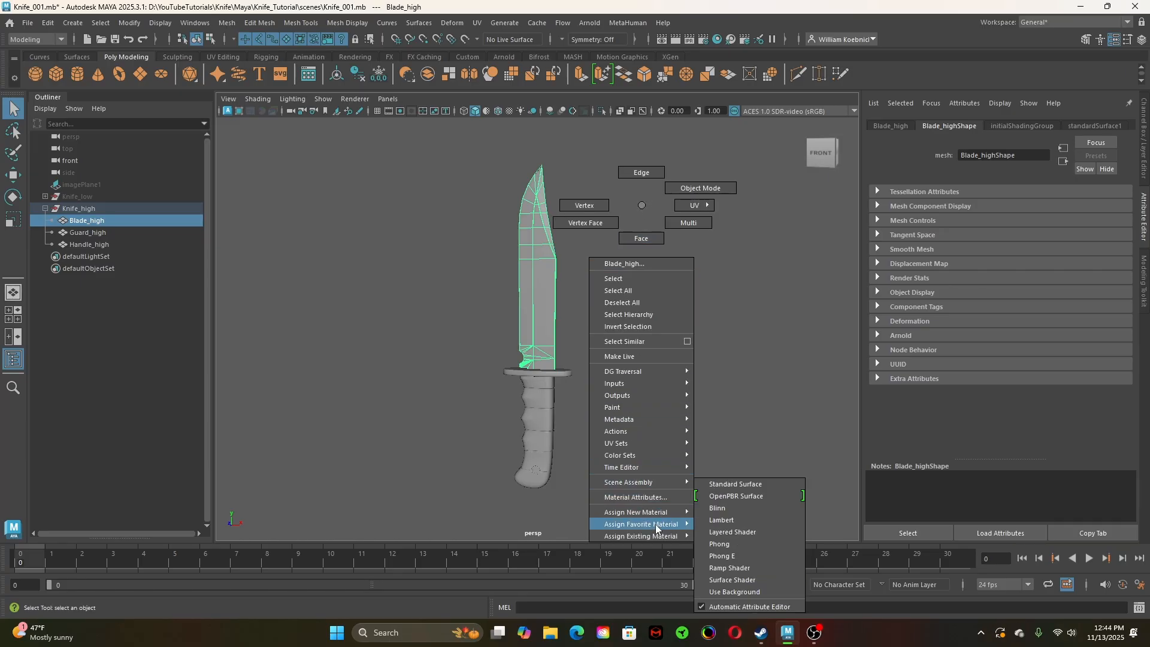
mouse_move(658, 535)
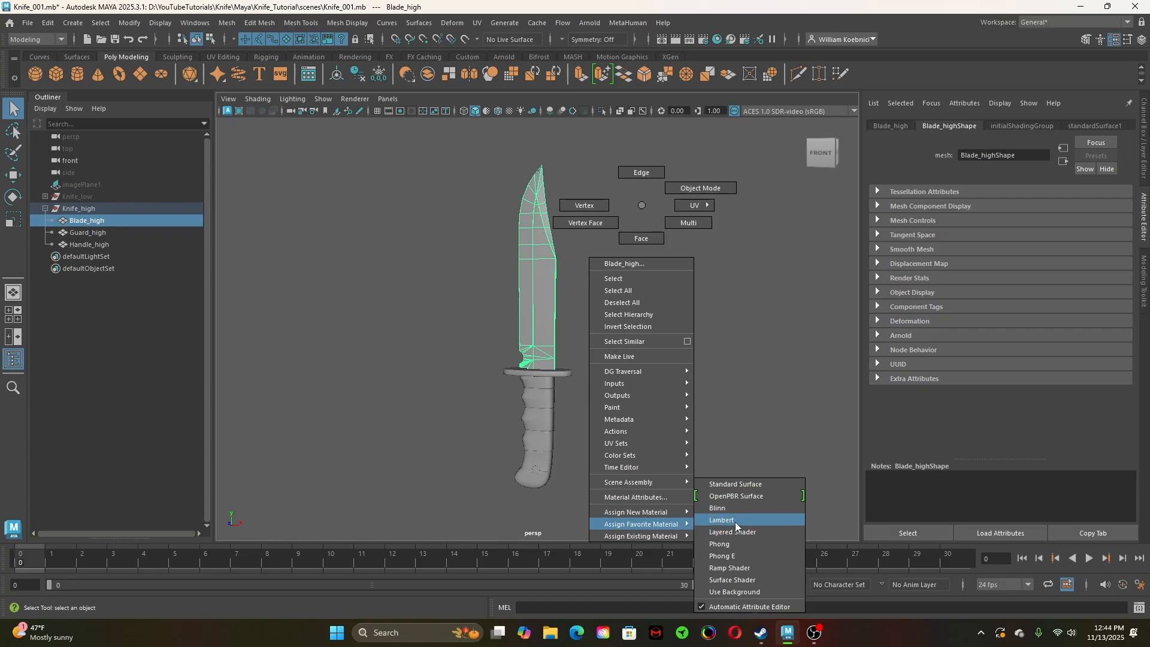
left_click(740, 483)
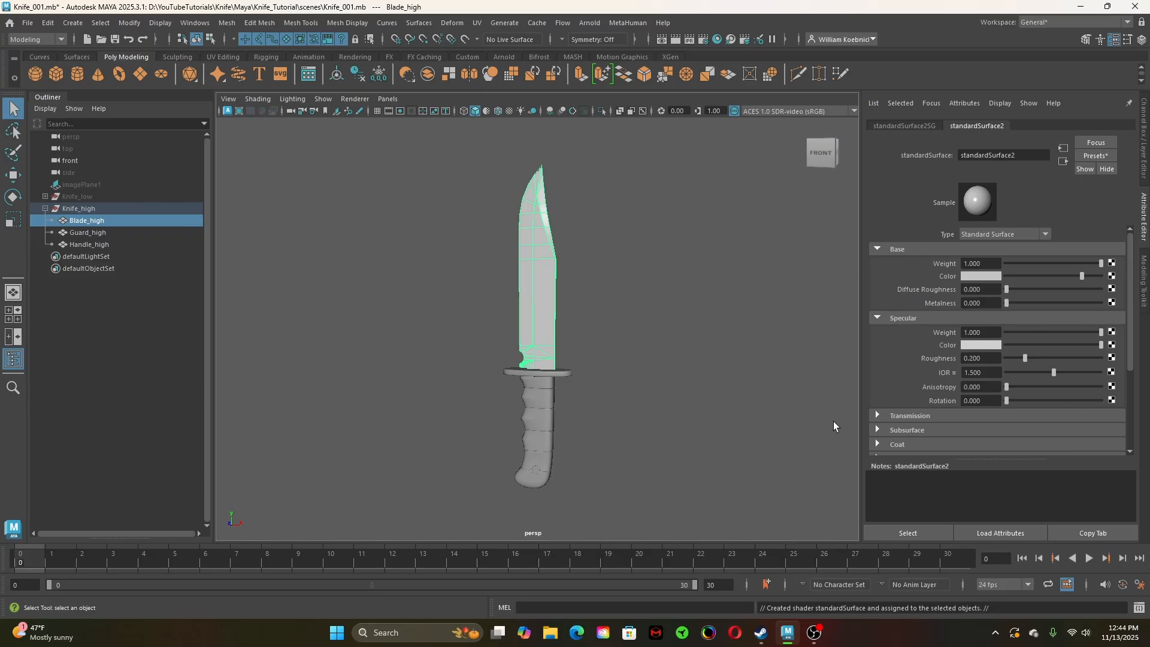
Set the blade material's base color to fully saturated red and clear the selection
left_click(979, 275)
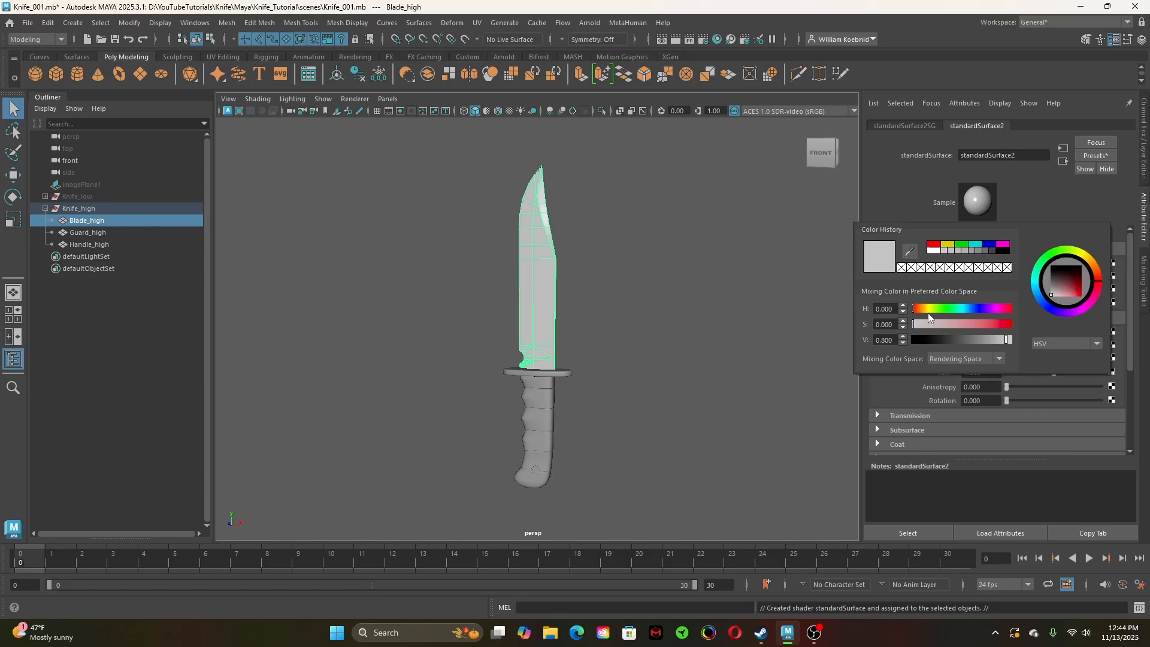
left_click_drag(916, 325, 1016, 341)
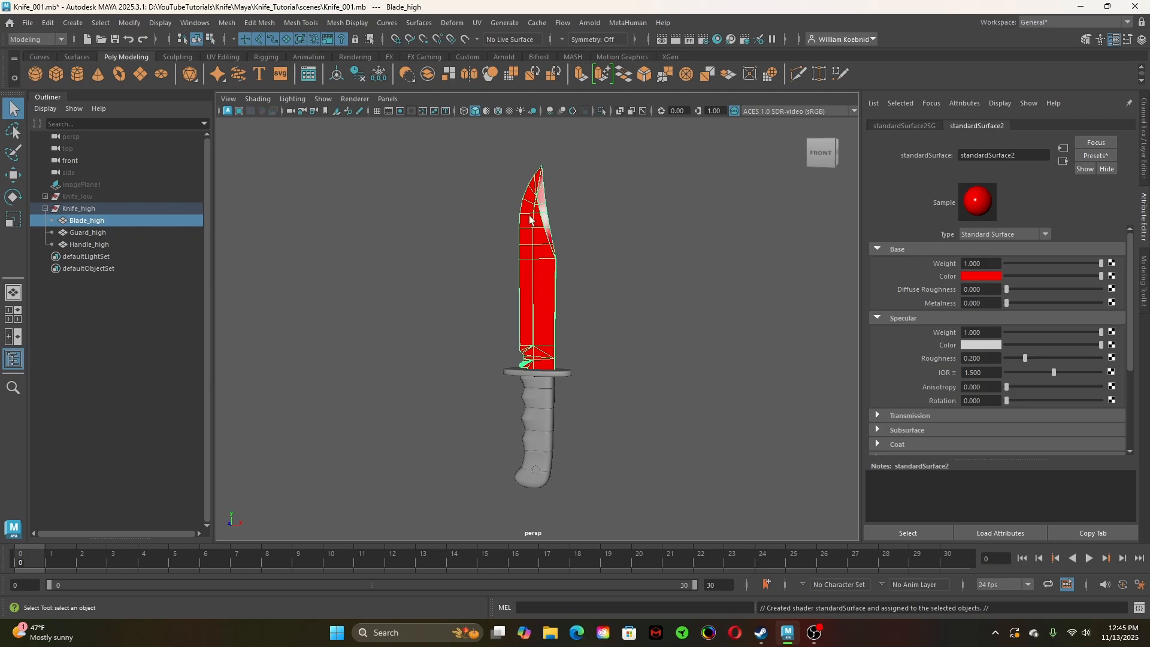
left_click(633, 313)
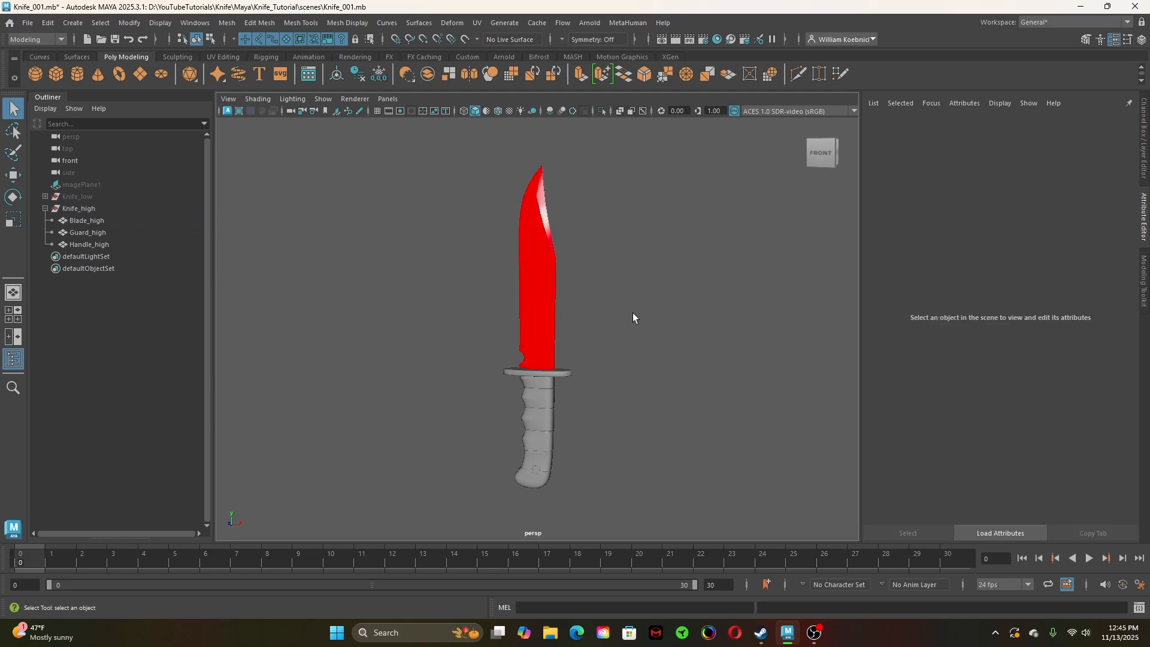
Assign a new Standard Surface material to the high-poly guard and set its base color to yellow
left_click(563, 375)
right_click(645, 277)
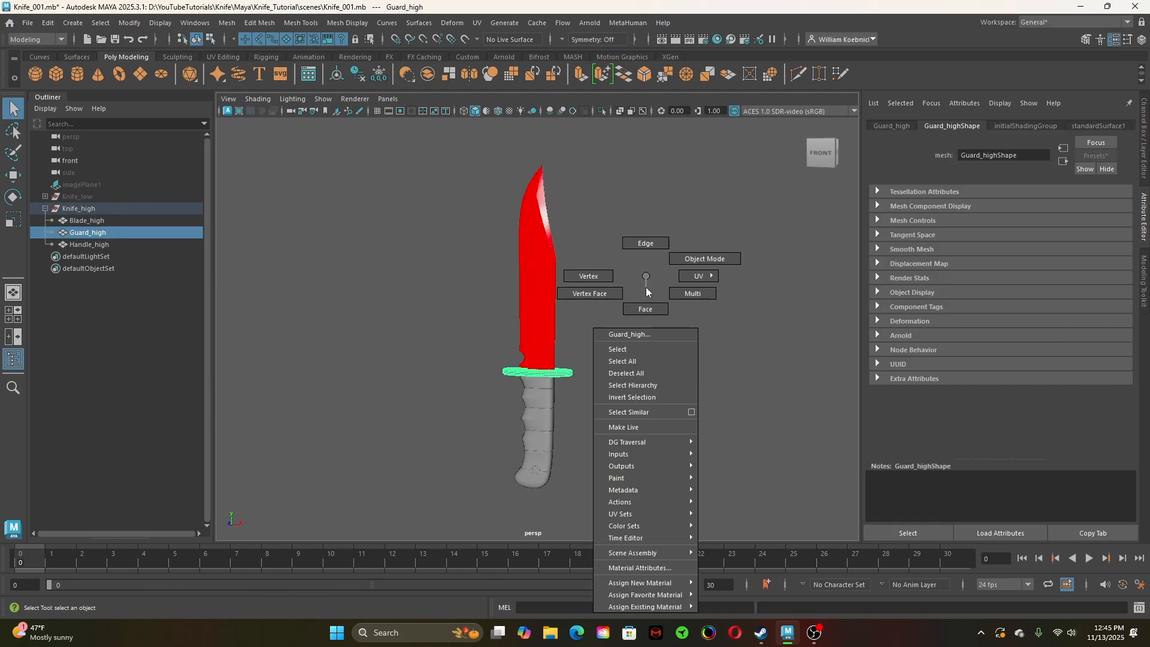
mouse_move(663, 593)
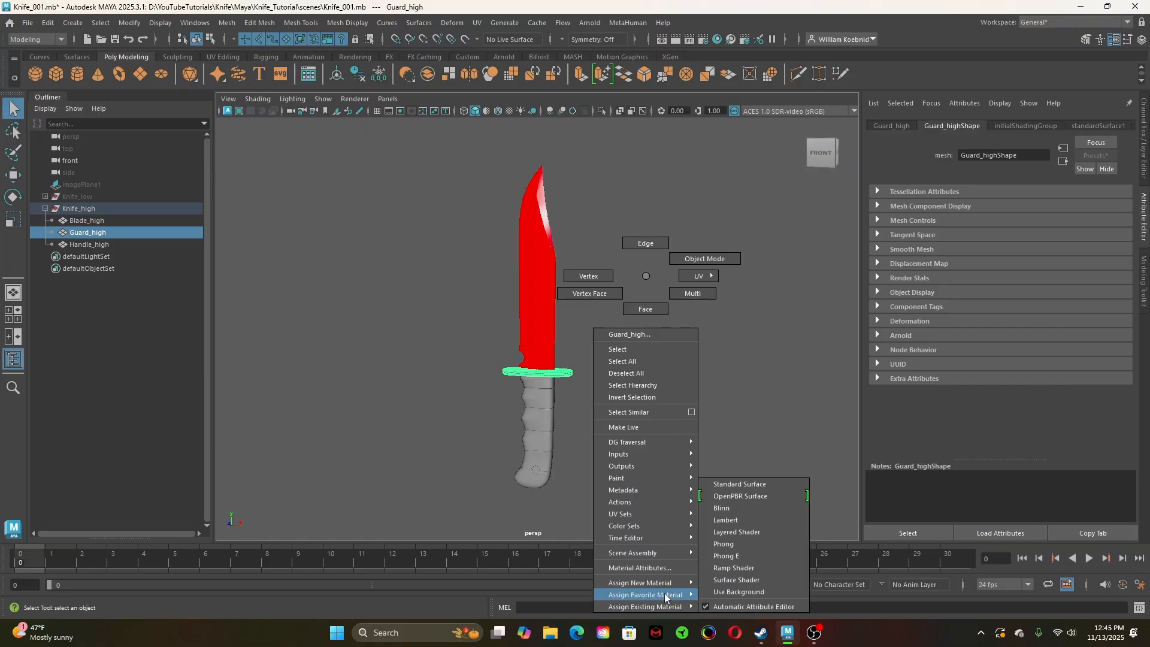
left_click(761, 485)
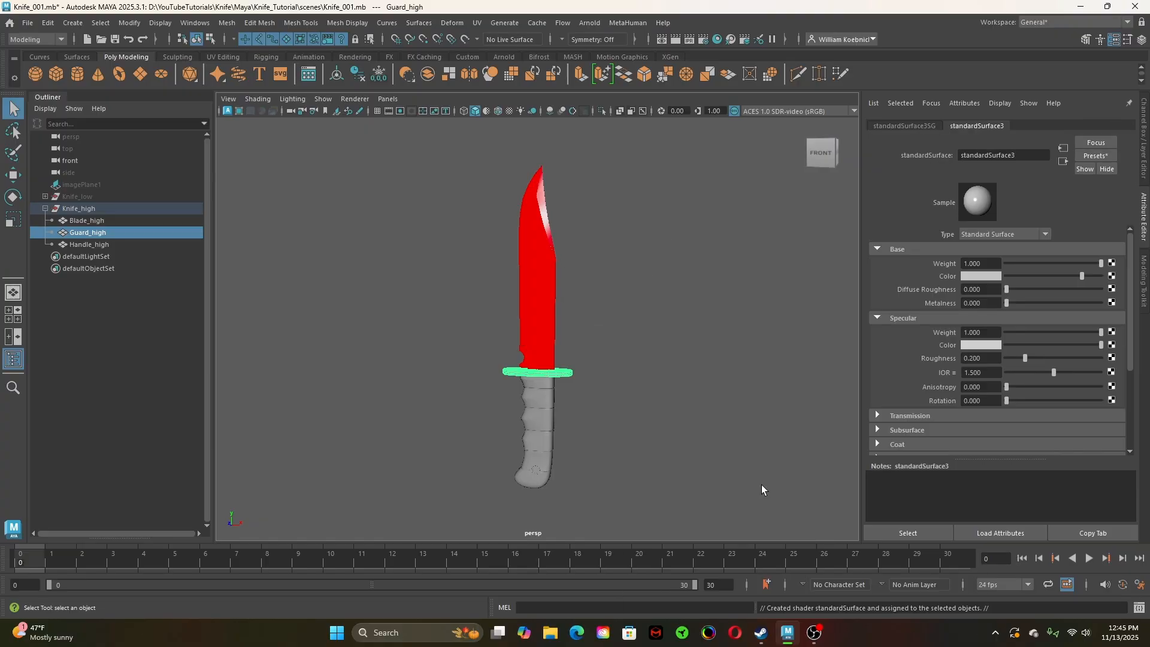
left_click(971, 275)
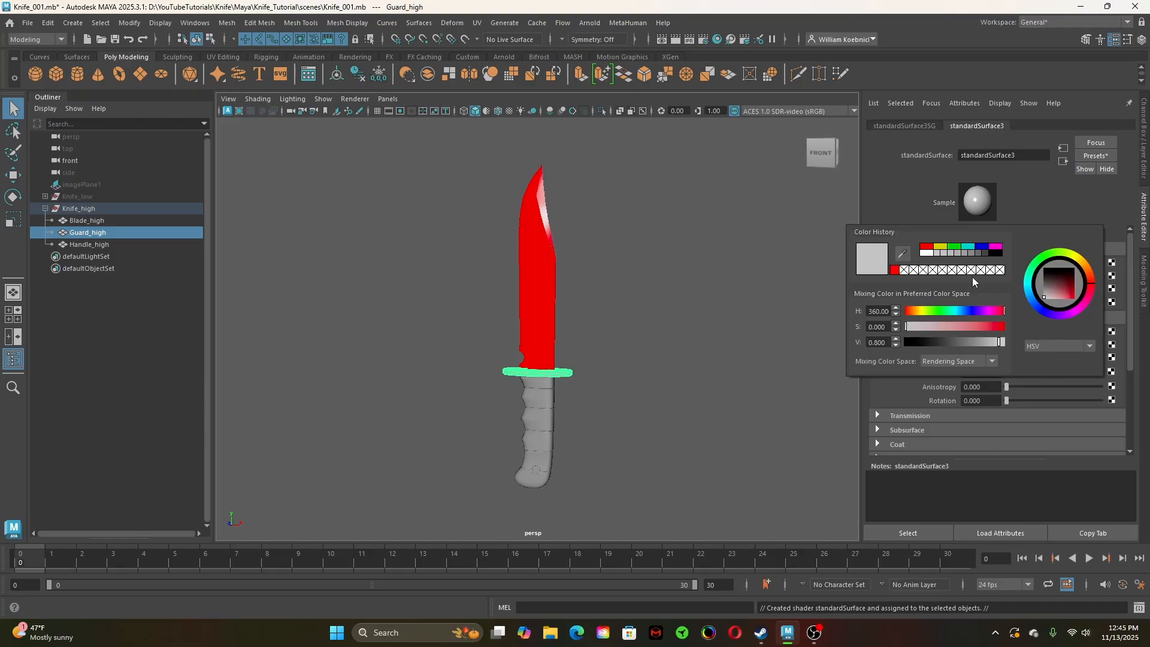
left_click(921, 311)
mouse_move(922, 312)
left_mouse_down()
mouse_move(944, 328)
mouse_move(1065, 337)
mouse_move(1026, 345)
left_mouse_up()
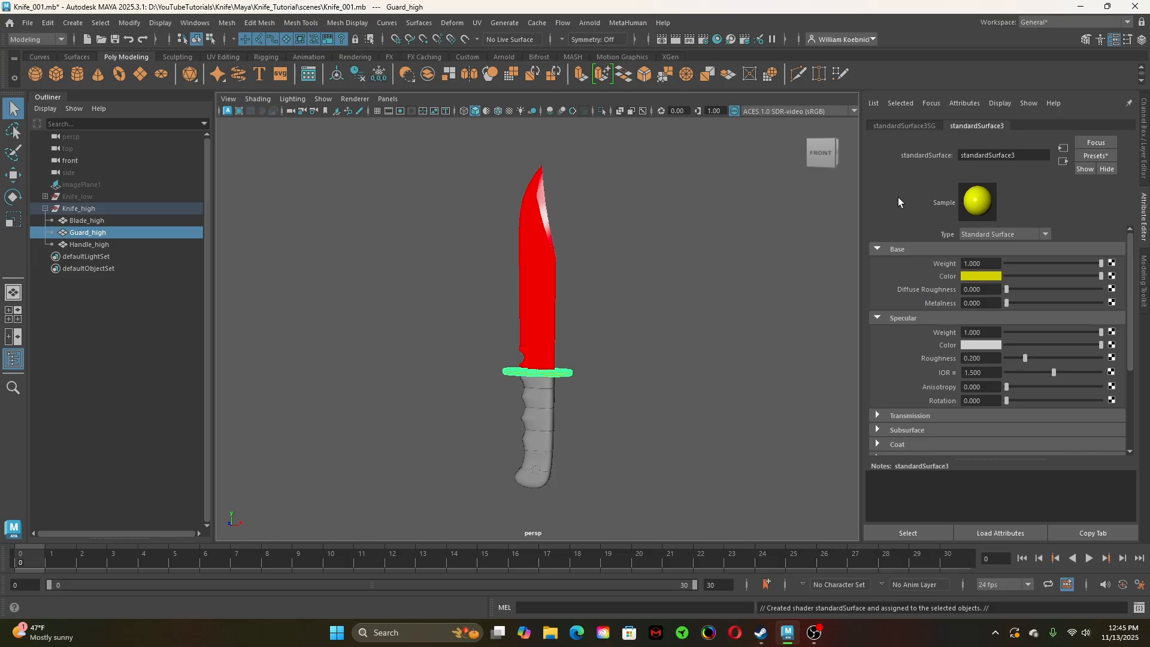
left_click(695, 301)
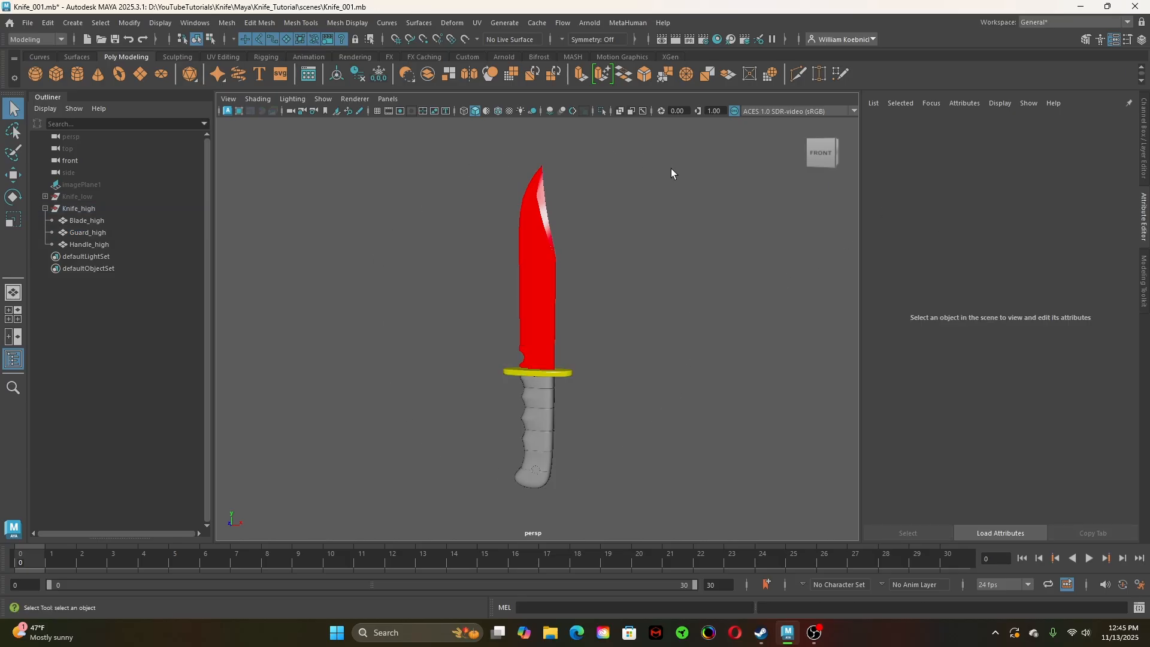
Examine the high-poly handle and the round pin near its lower end up close
left_click(543, 406)
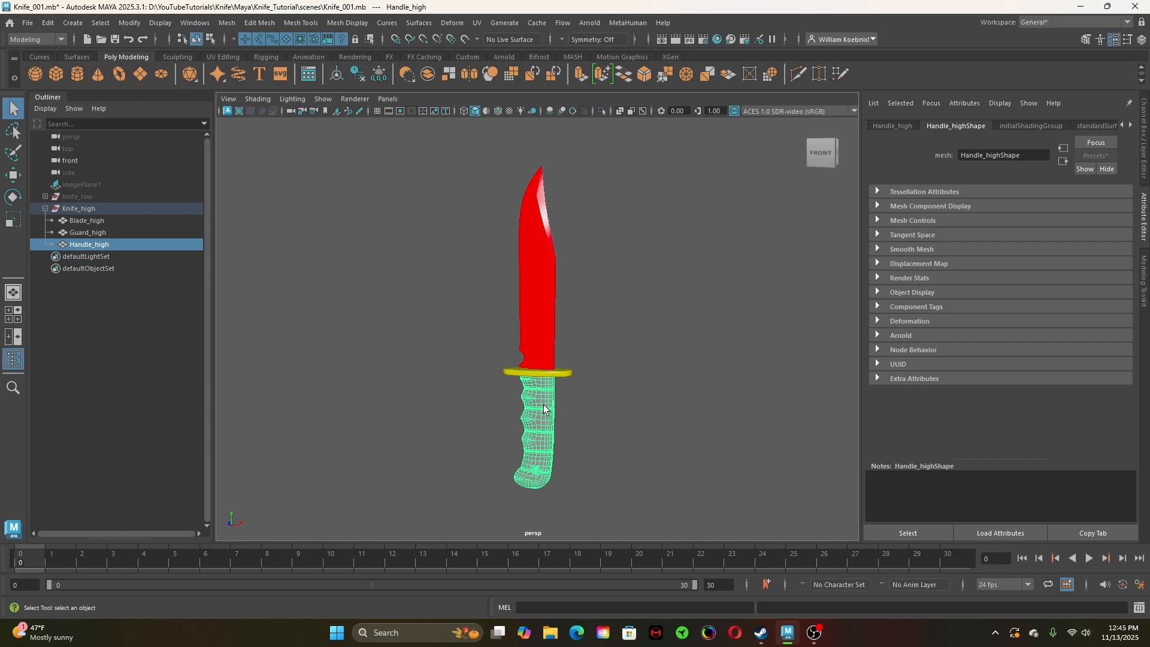
key("f")
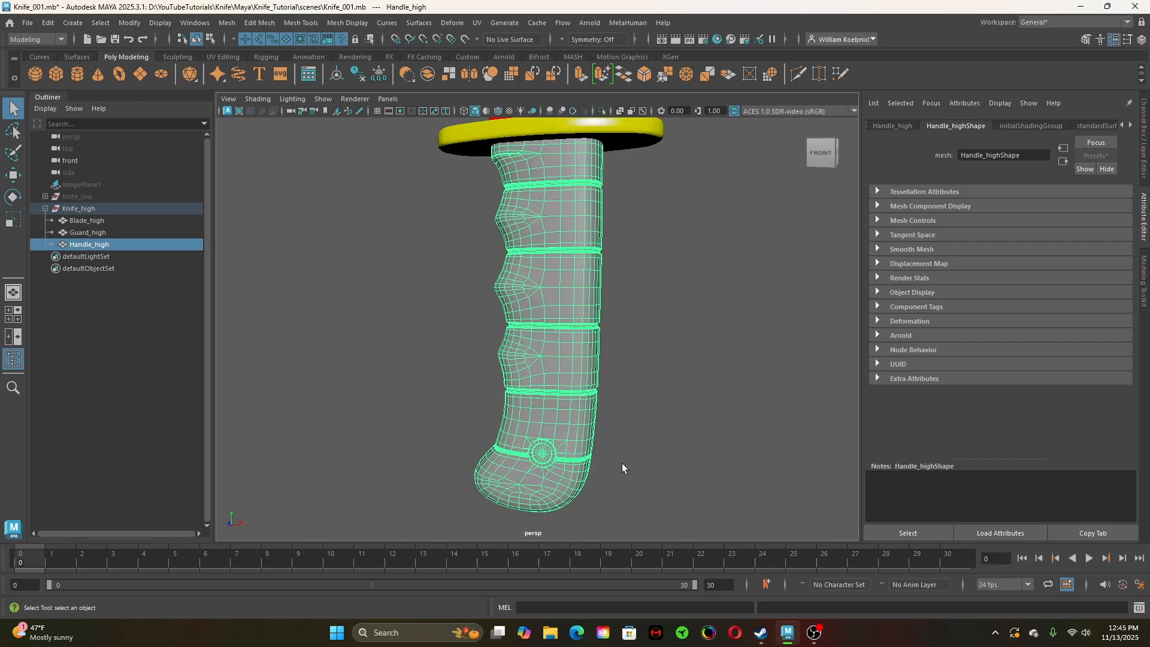
left_click(619, 470)
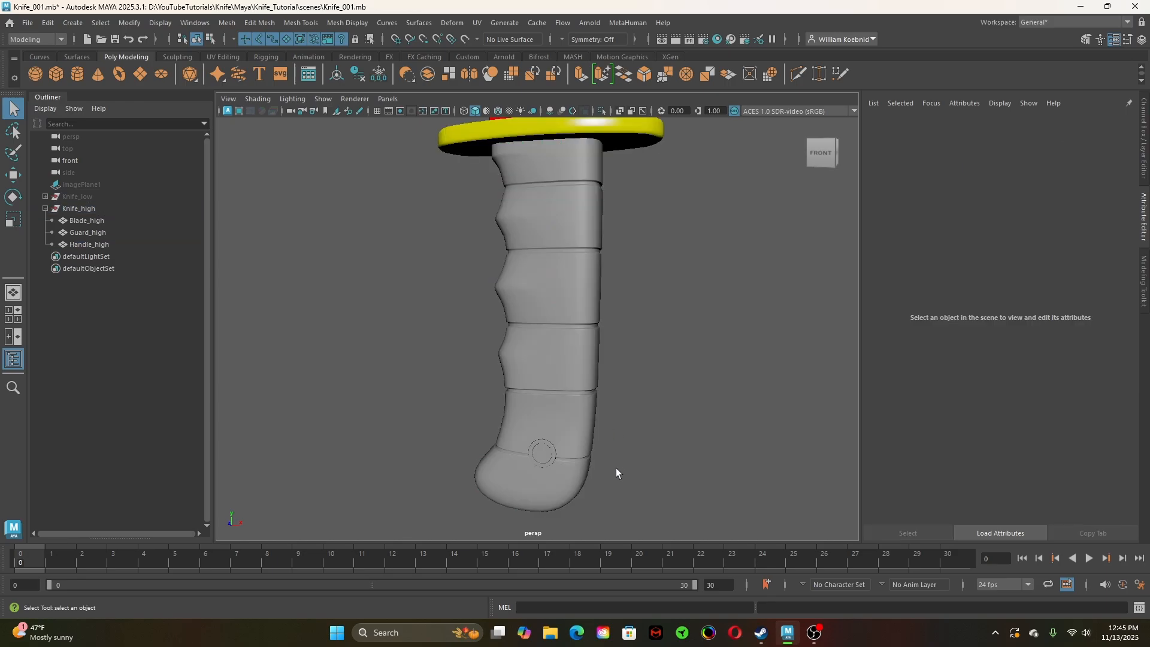
right_click_drag(546, 486, 673, 463, "alt")
middle_click_drag(672, 463, 674, 315, "alt")
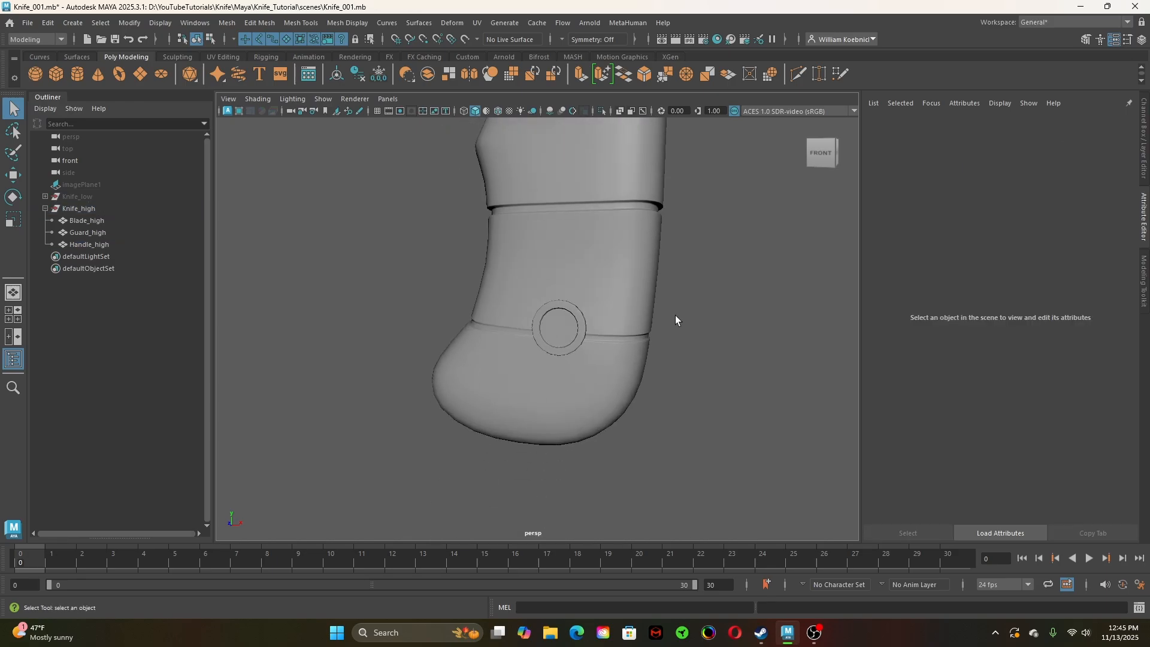
left_click(590, 273)
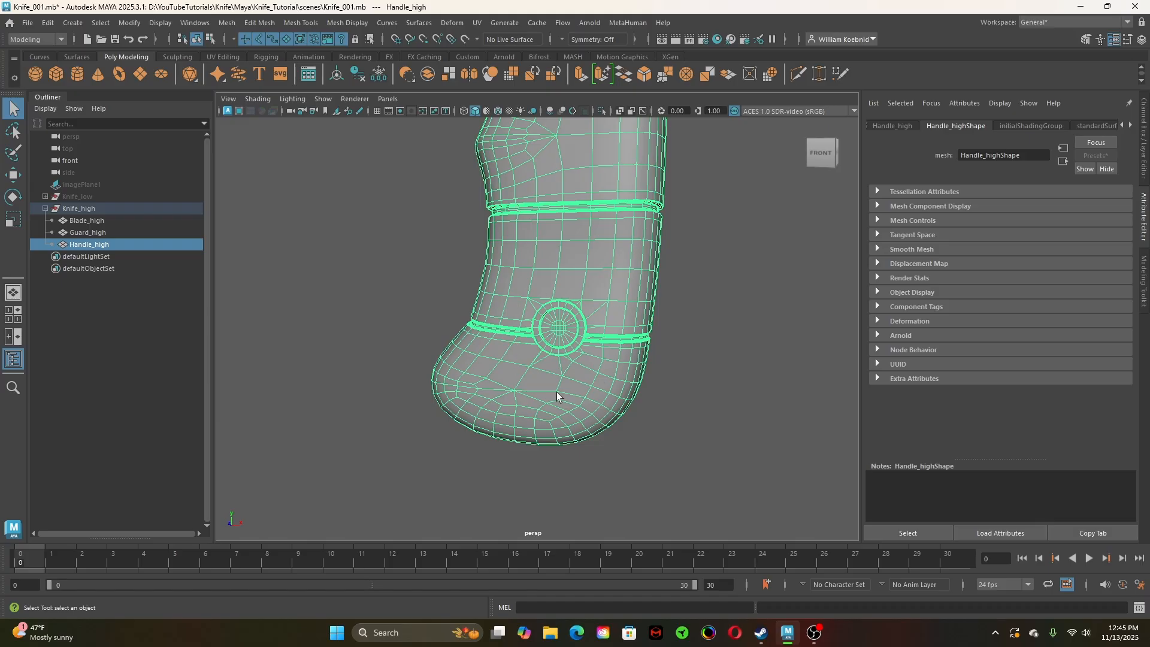
right_click_drag(735, 385, 419, 323, "alt")
right_click_drag(560, 390, 565, 341, "alt")
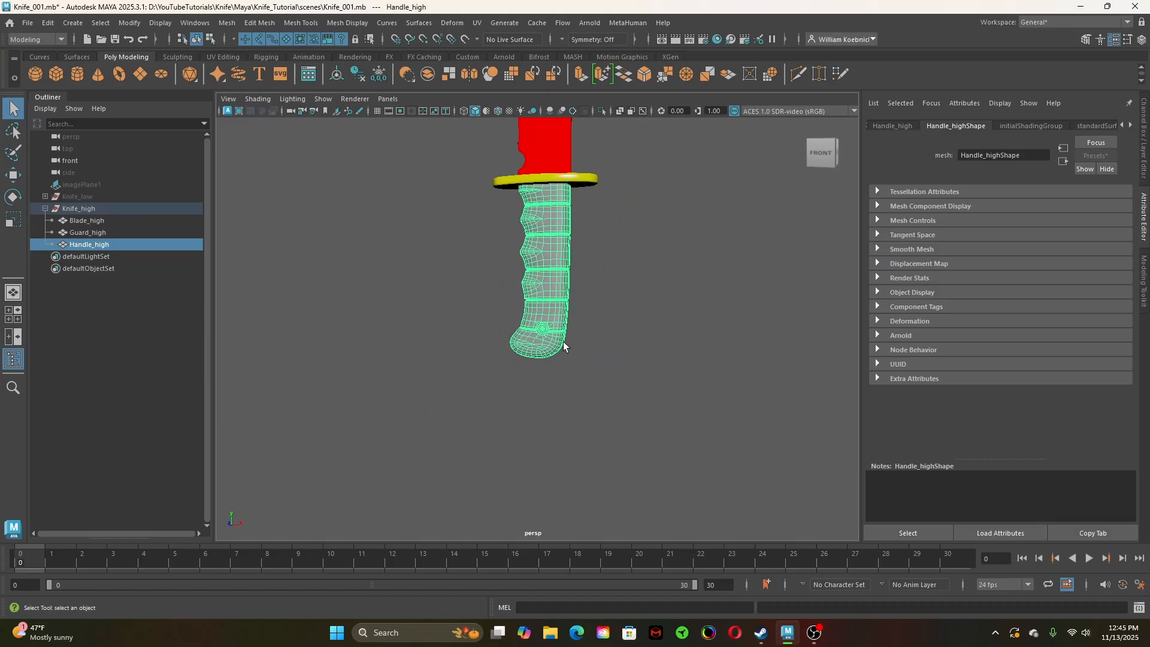
middle_click_drag(565, 341, 591, 398, "alt")
left_click(630, 371)
Assign a new Standard Surface material to the high-poly handle and set its base color to green
left_click(552, 307)
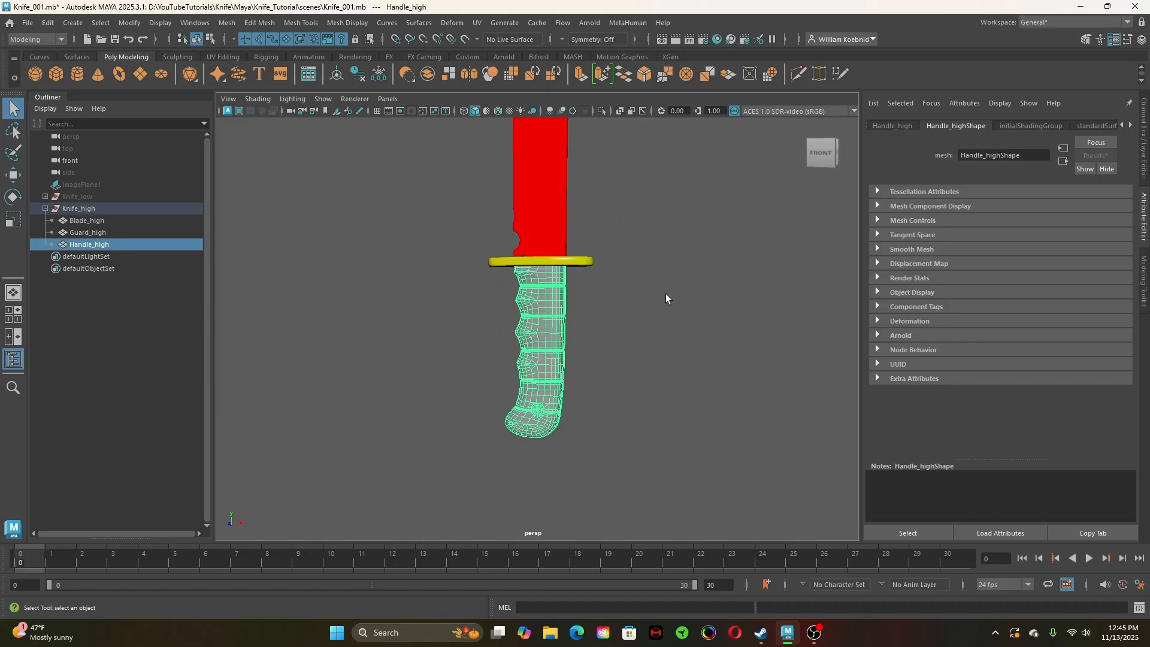
right_click_drag(665, 277, 760, 483)
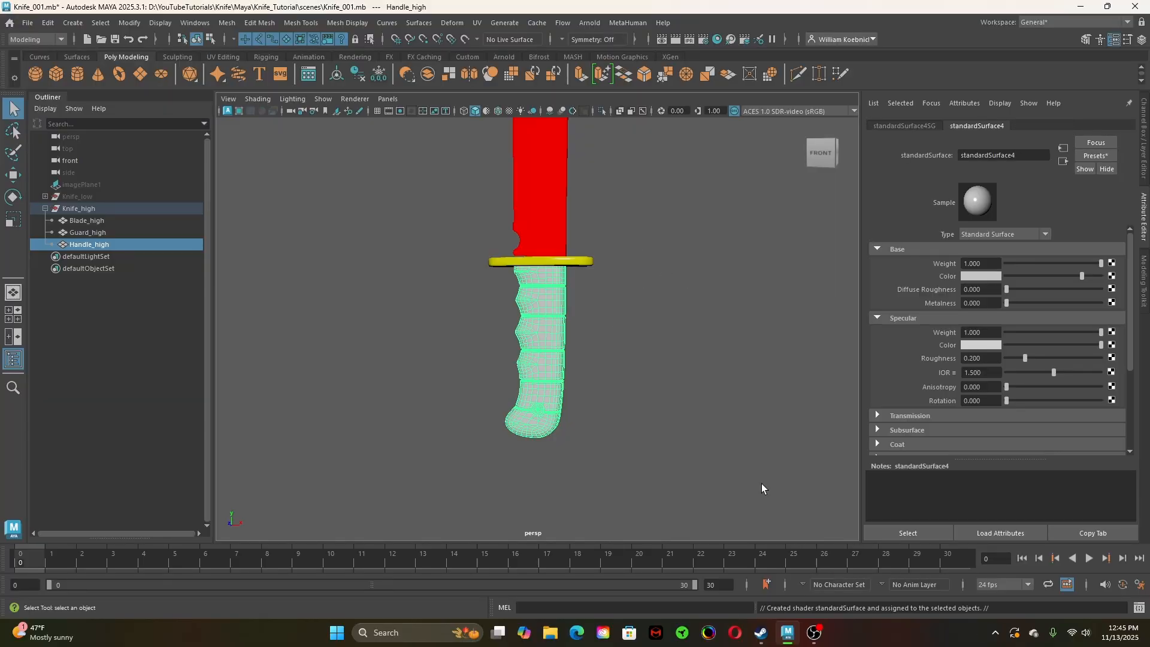
left_click(976, 276)
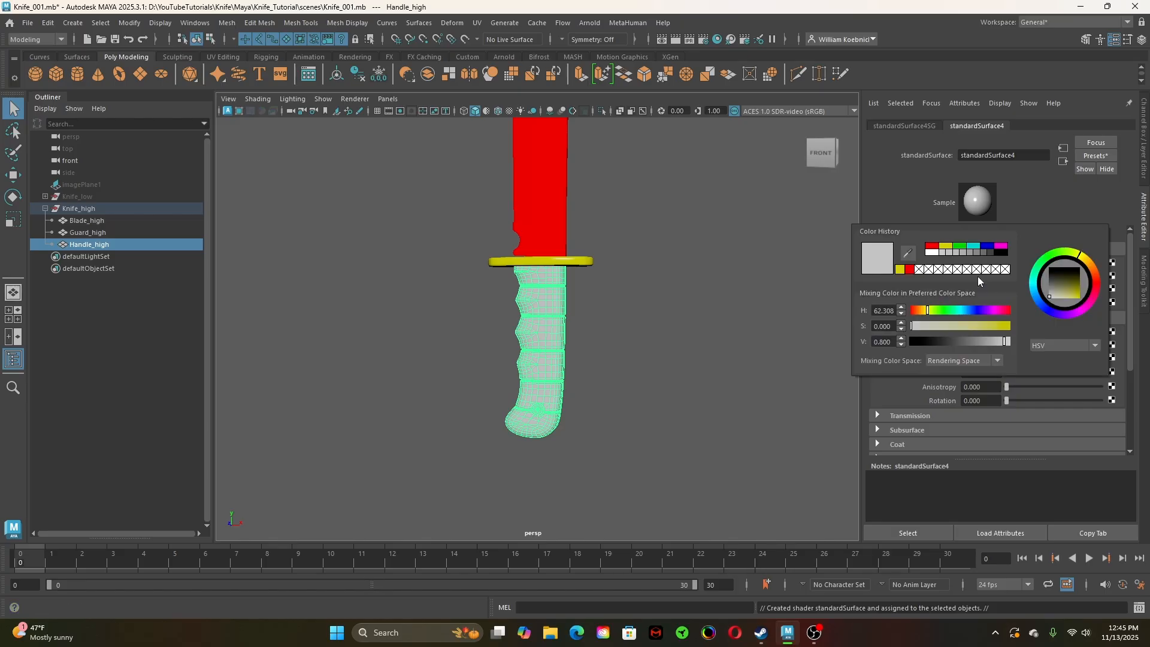
left_click(961, 247)
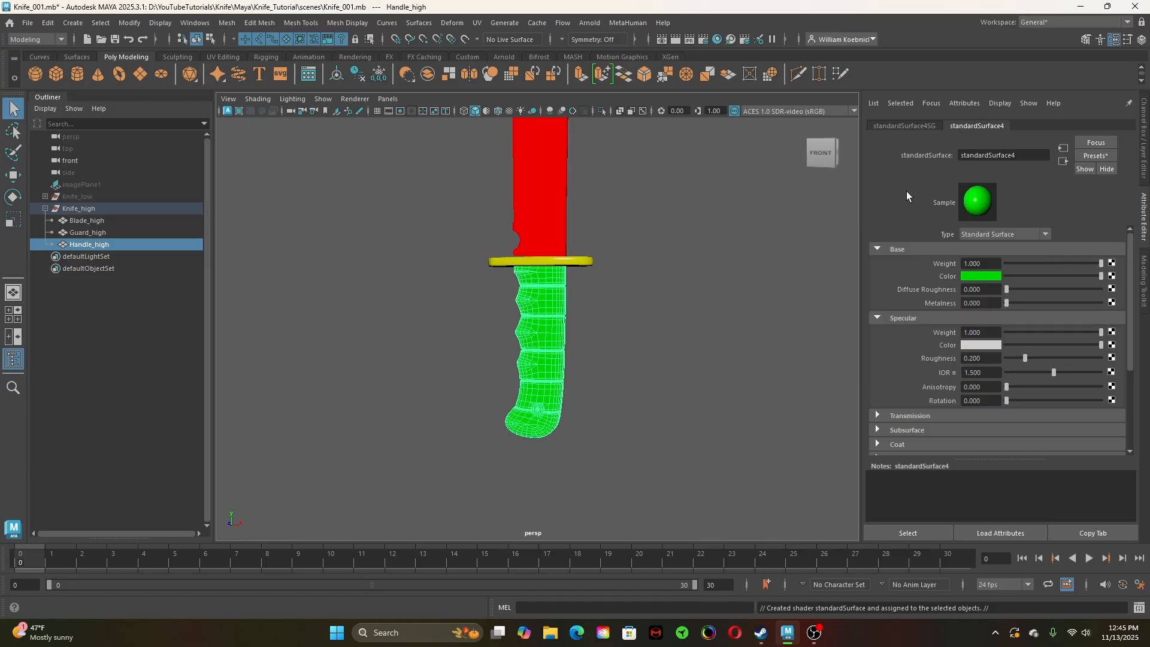
left_click(626, 390)
Select the faces of the round pin on both sides of the handle's lower end
right_click_drag(382, 423, 616, 526, "alt")
middle_click_drag(616, 526, 600, 229, "alt")
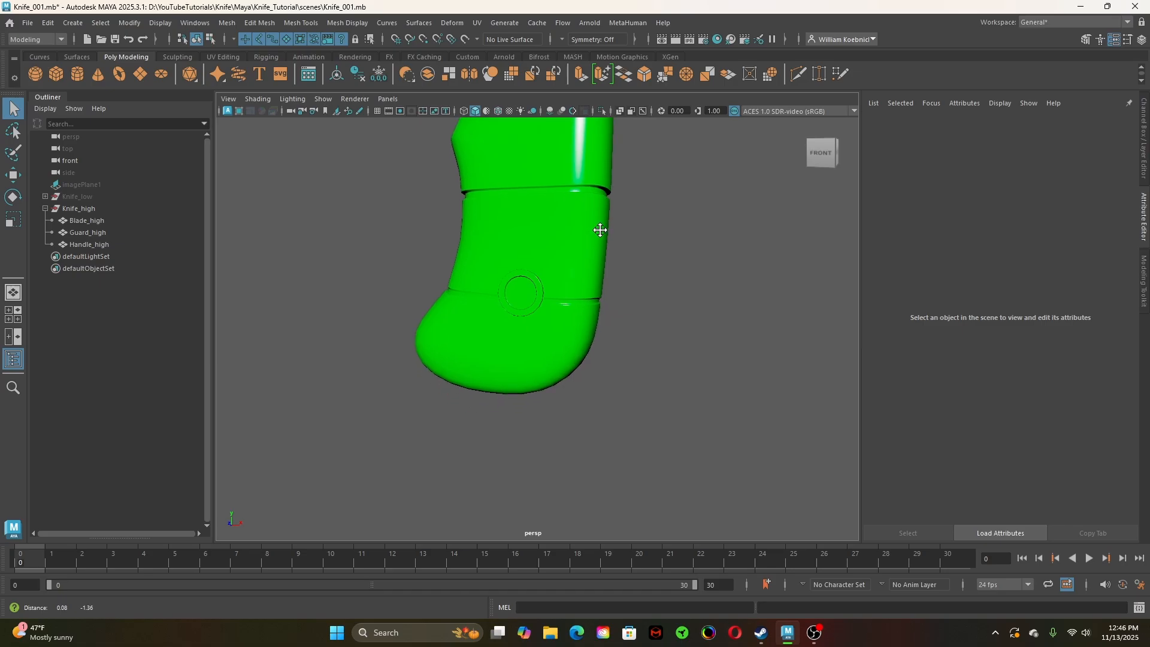
left_click_drag(423, 290, 639, 334, "alt")
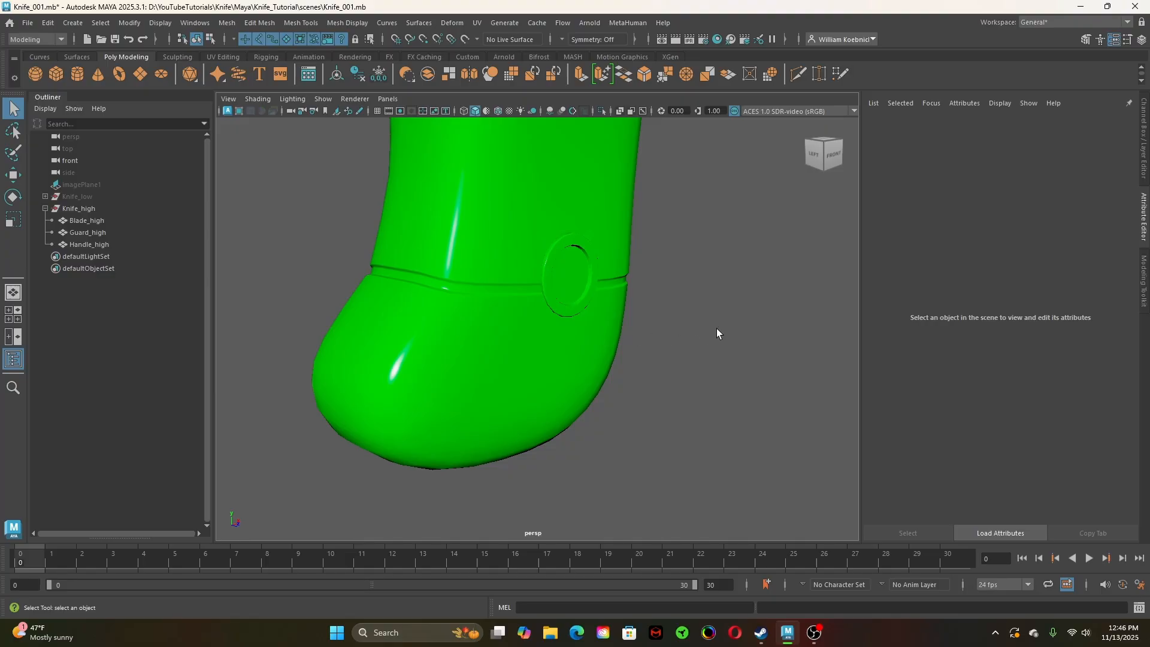
left_click(563, 227)
right_click(717, 255)
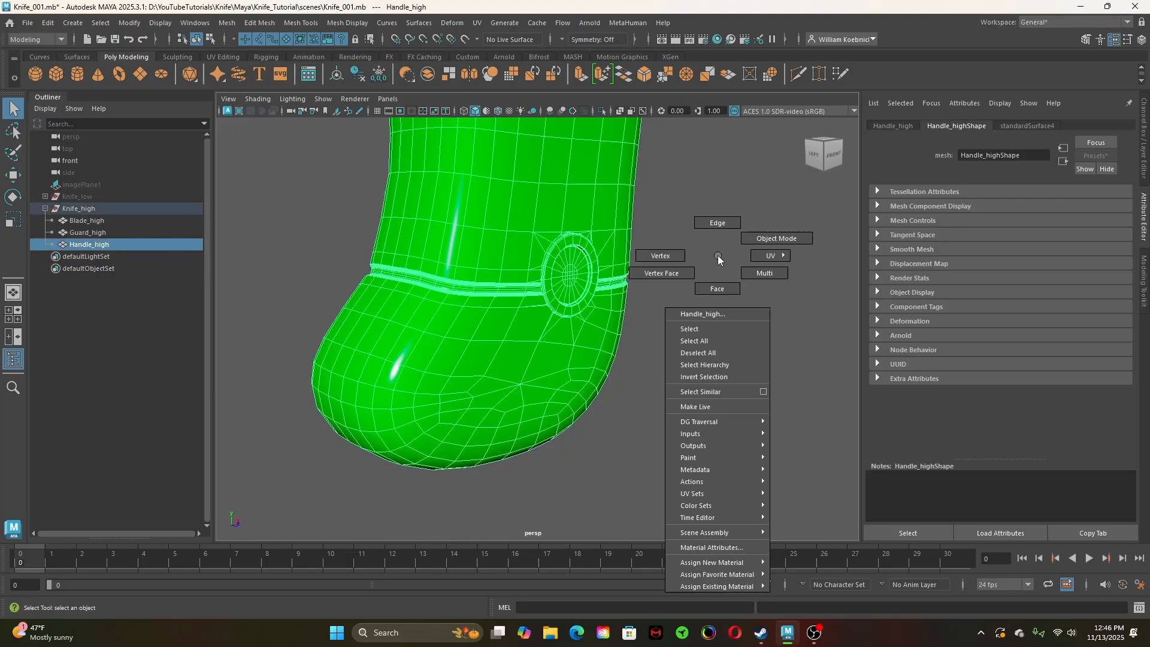
left_click(717, 289)
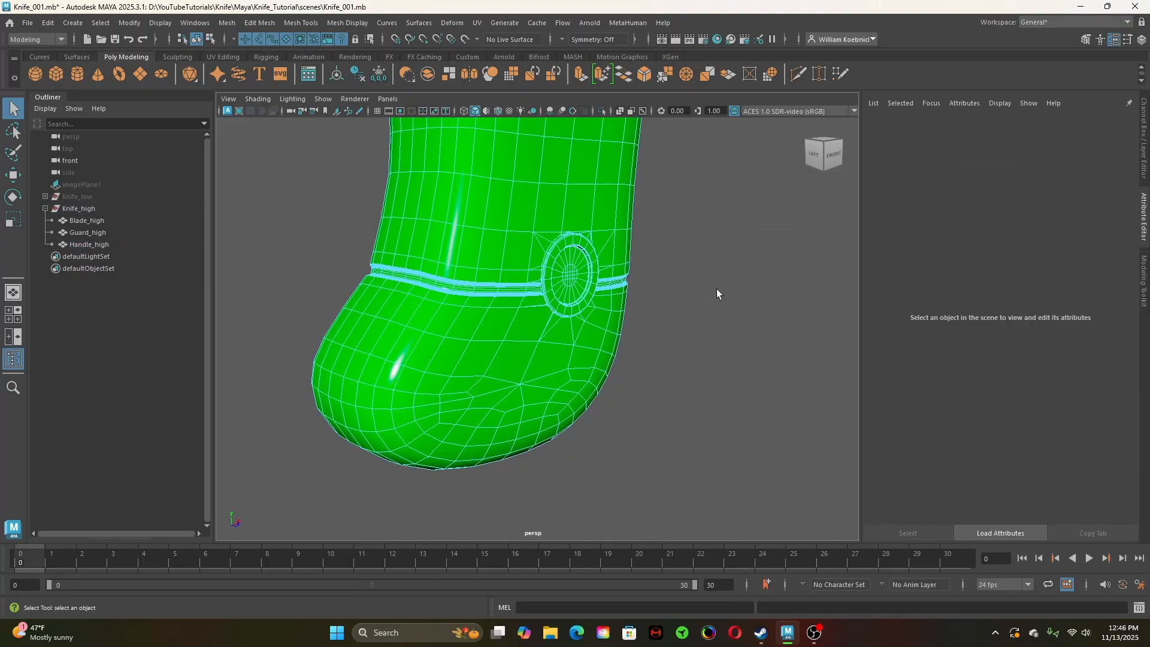
left_click(577, 268)
left_click_drag(411, 299, 576, 285, "alt")
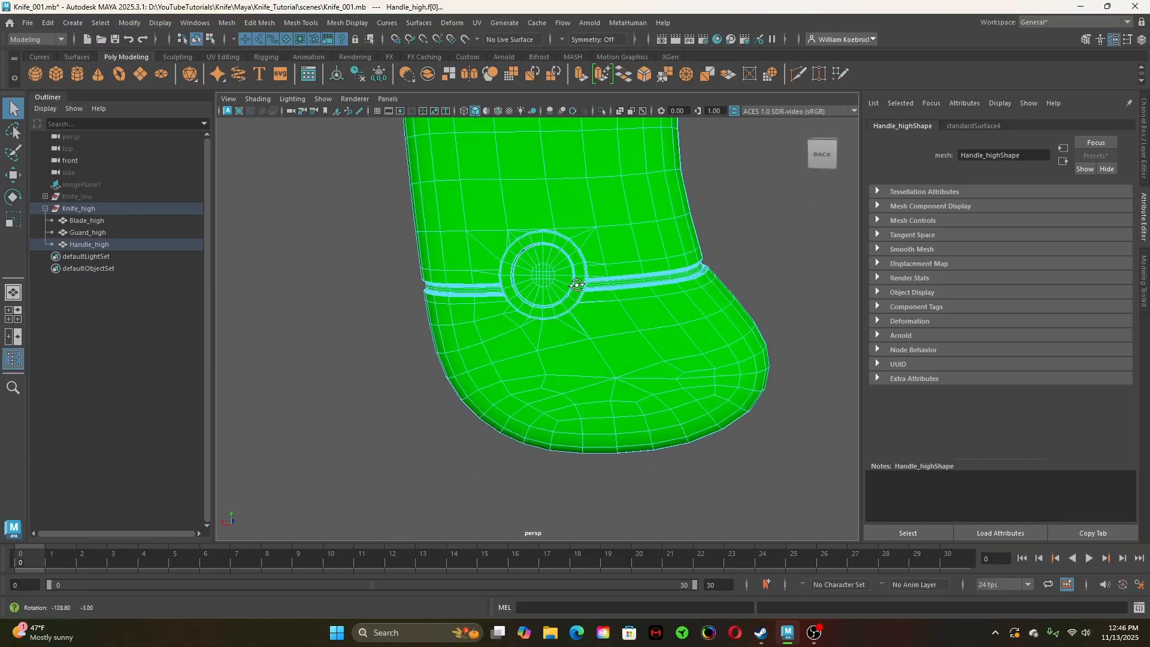
left_click_drag(680, 303, 738, 297, "alt")
Assign a new Standard Surface material to the selected pin faces and set its base color to blue
right_click_drag(745, 254, 839, 482)
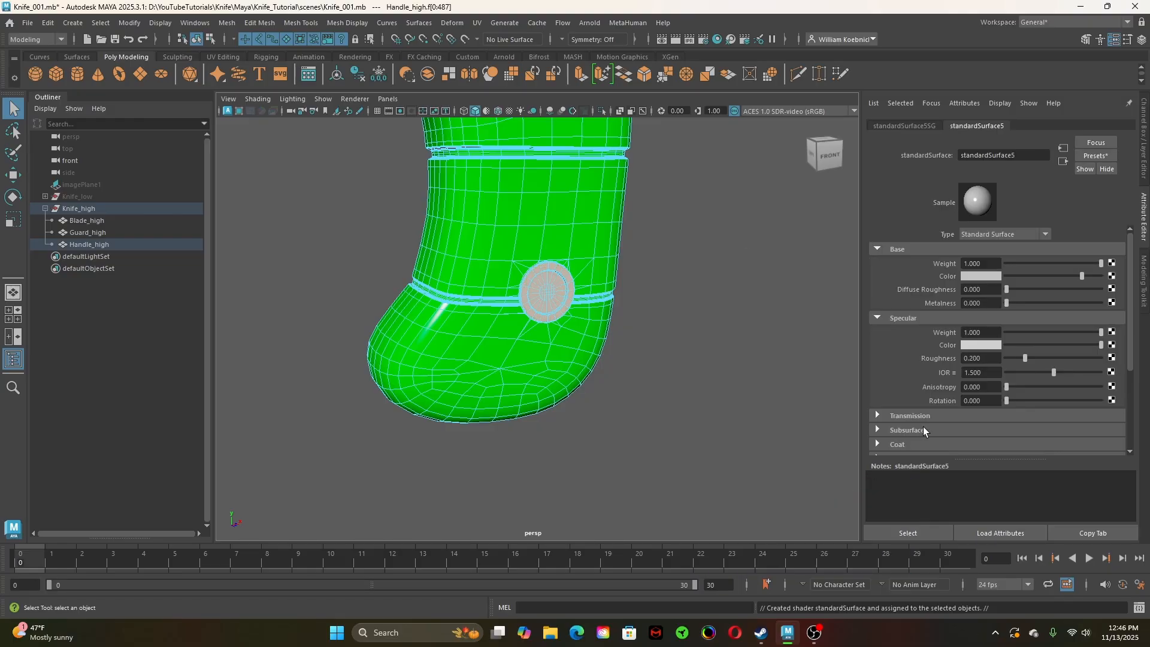
left_click(990, 275)
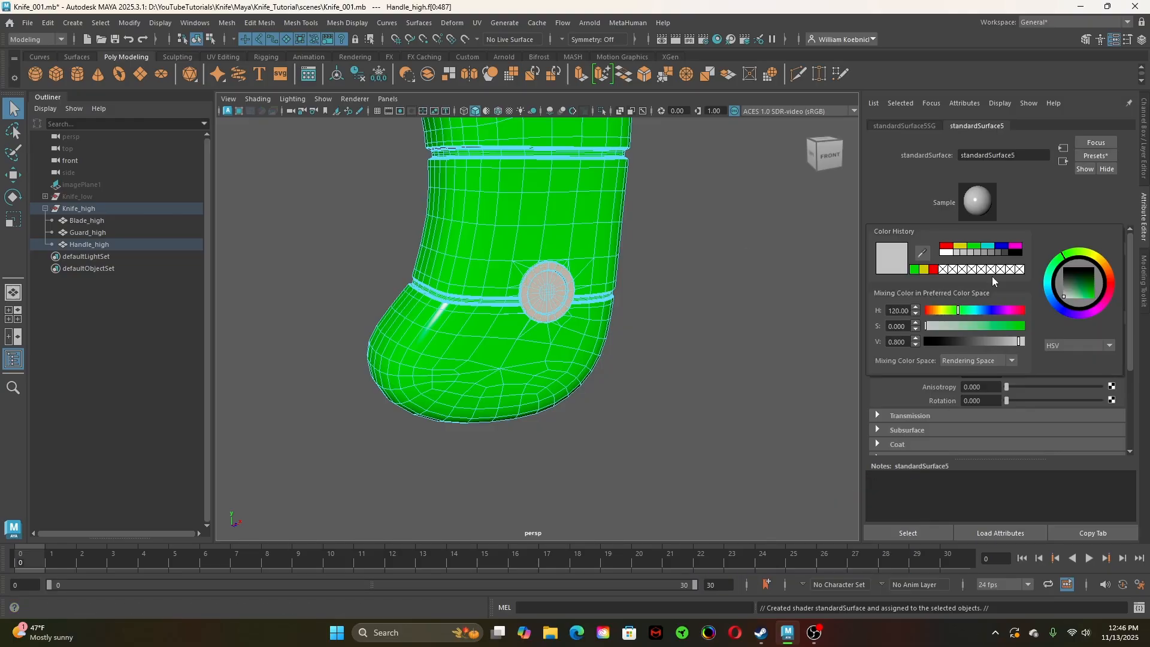
left_click(1003, 247)
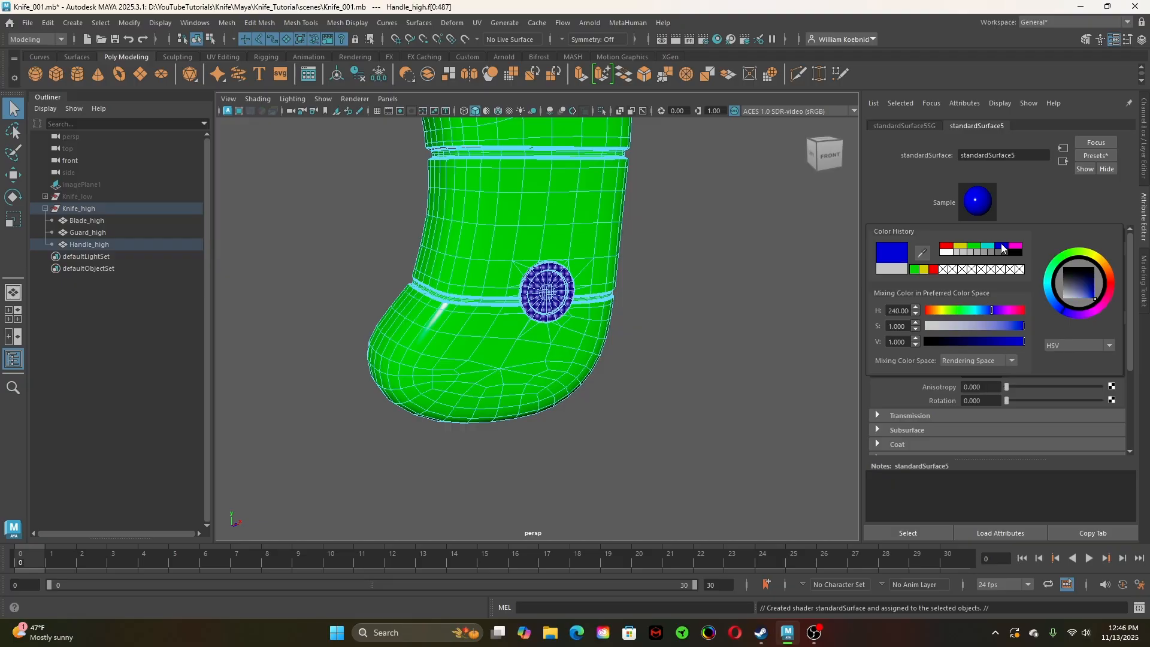
left_click(688, 276)
Return the handle to object mode, clear the selection and check the colored materials on the whole knife
left_click_drag(689, 276, 666, 256, "alt")
right_click_drag(666, 256, 701, 248)
left_click(706, 260)
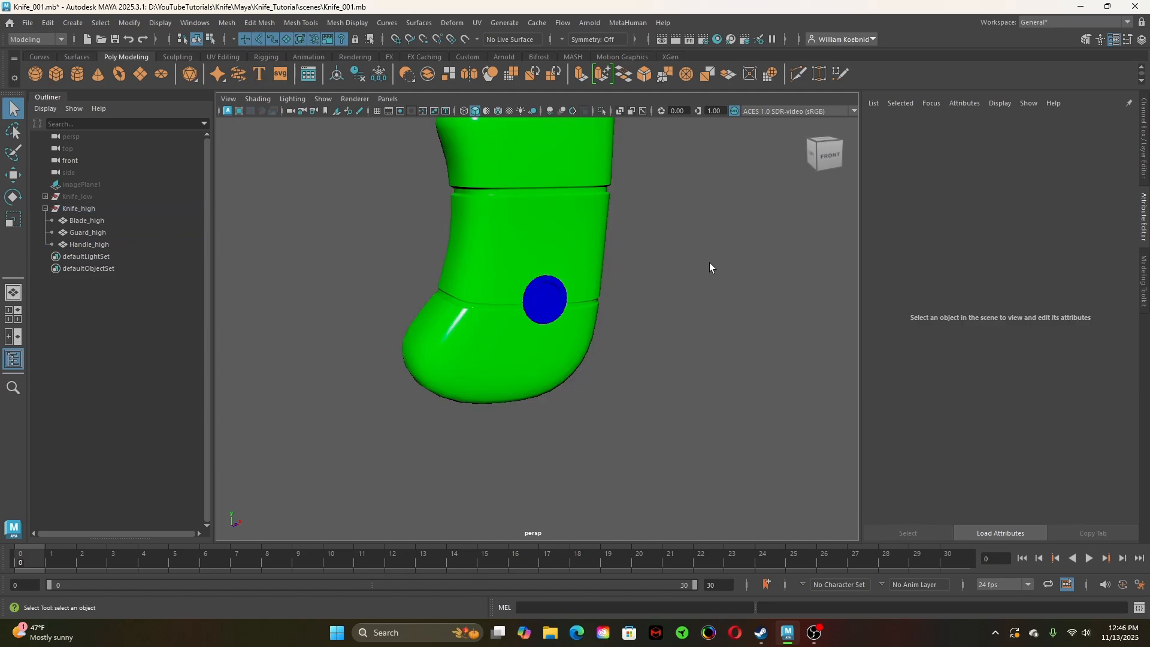
key("f")
left_click_drag(654, 493, 647, 462, "alt")
middle_click_drag(644, 460, 654, 411, "alt")
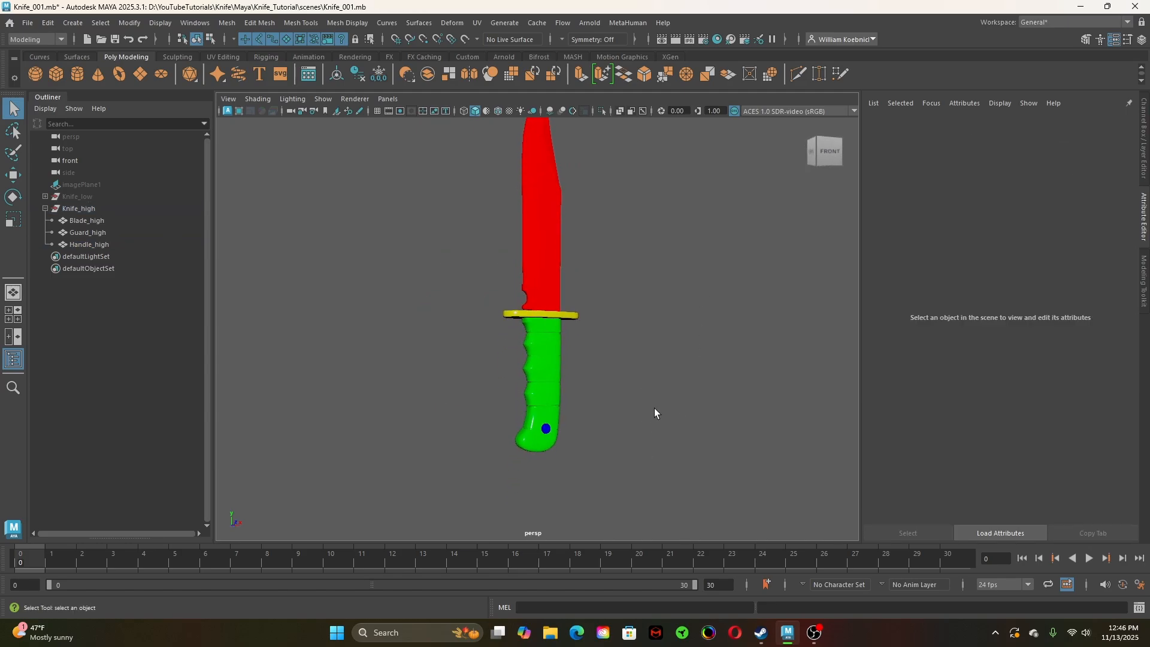
Inspect the high-poly knife from several angles and highlight its blade, guard and handle meshes
left_click_drag(655, 411, 614, 418, "alt")
middle_click_drag(613, 419, 599, 420, "alt")
left_click_drag(599, 419, 1077, 417, "alt")
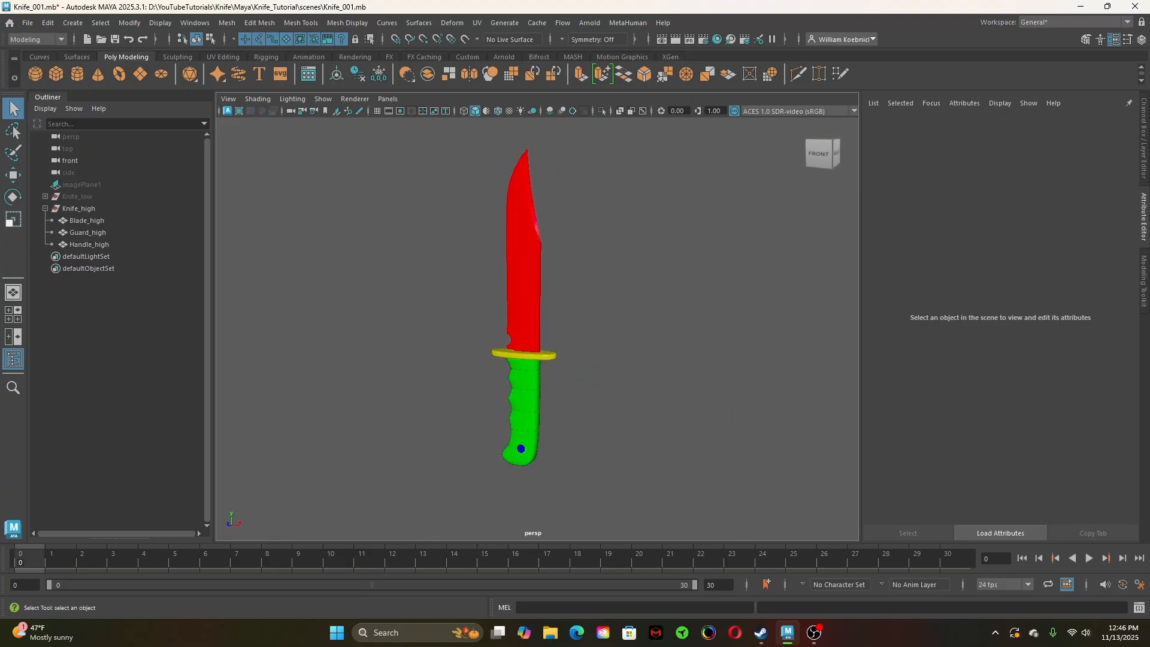
left_click(94, 220)
left_click(96, 245, "shift")
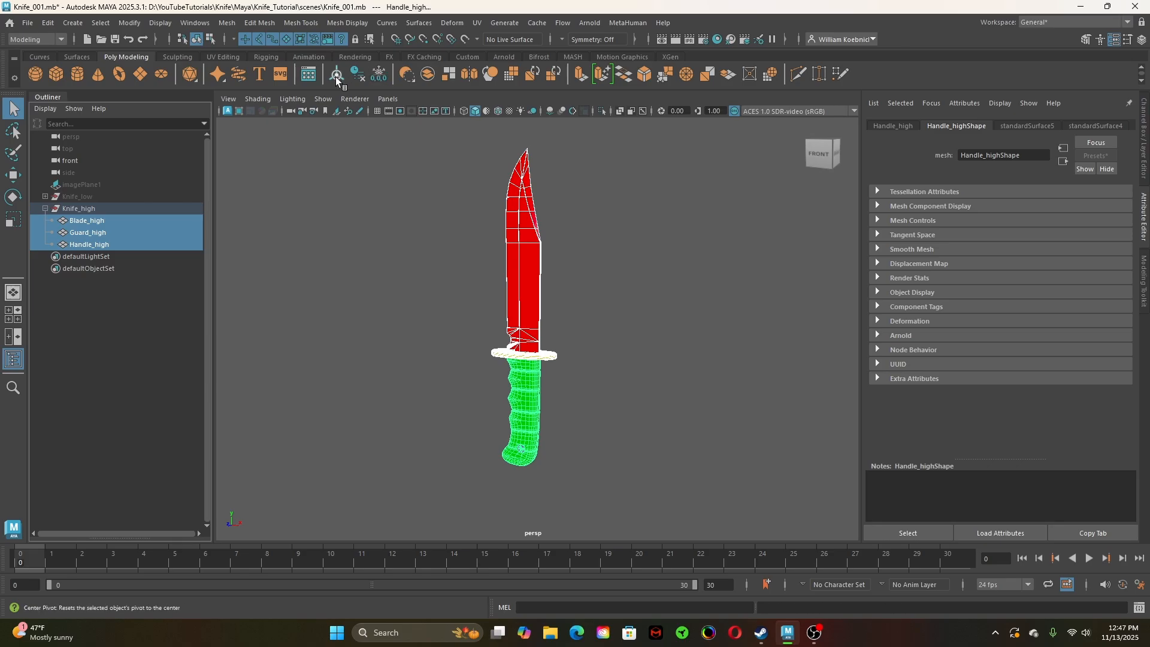
left_click(392, 311)
Collapse and hide the Knife_high group, then expand the Knife_low group and make it visible
left_click(45, 209)
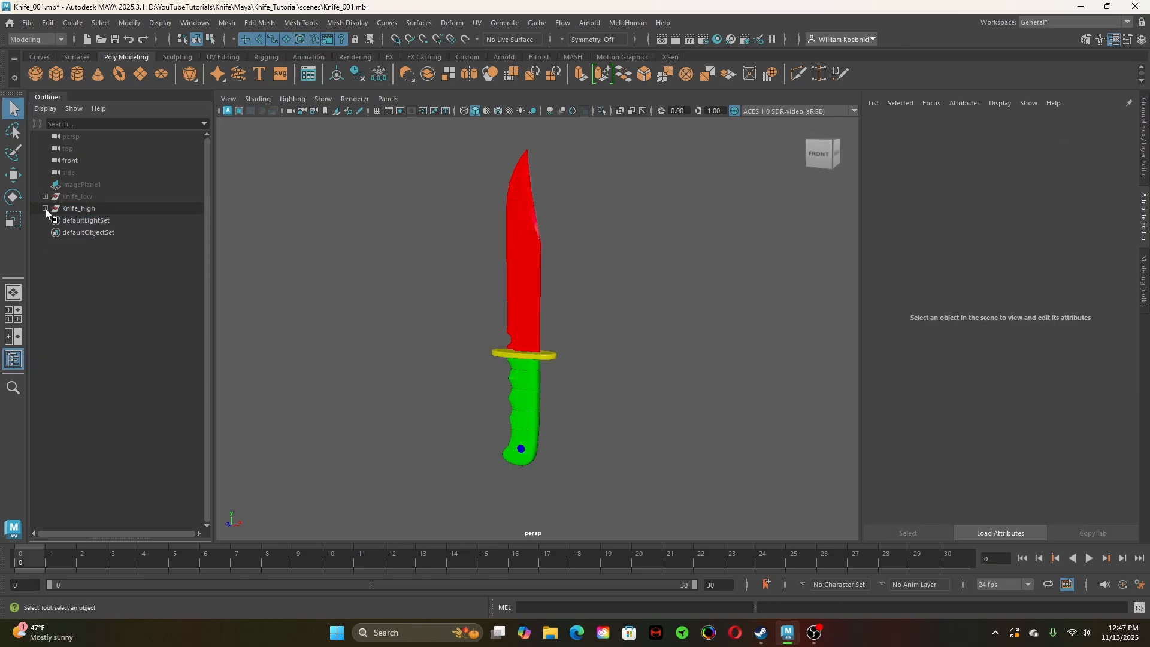
left_click(71, 207)
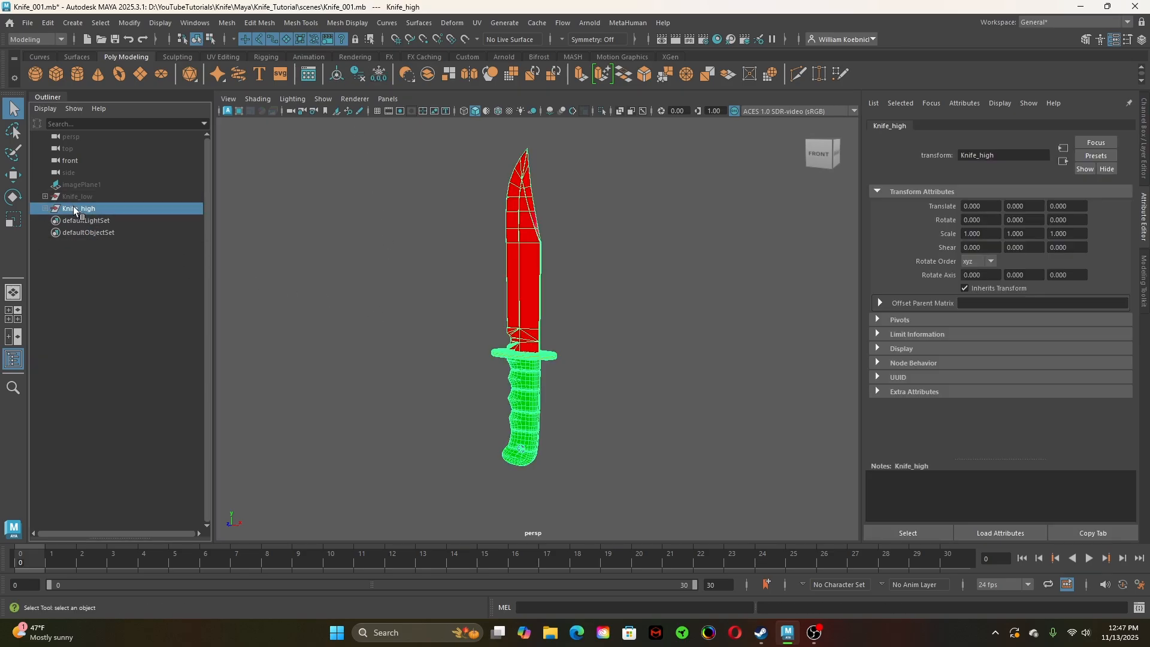
key("h")
left_click(46, 196)
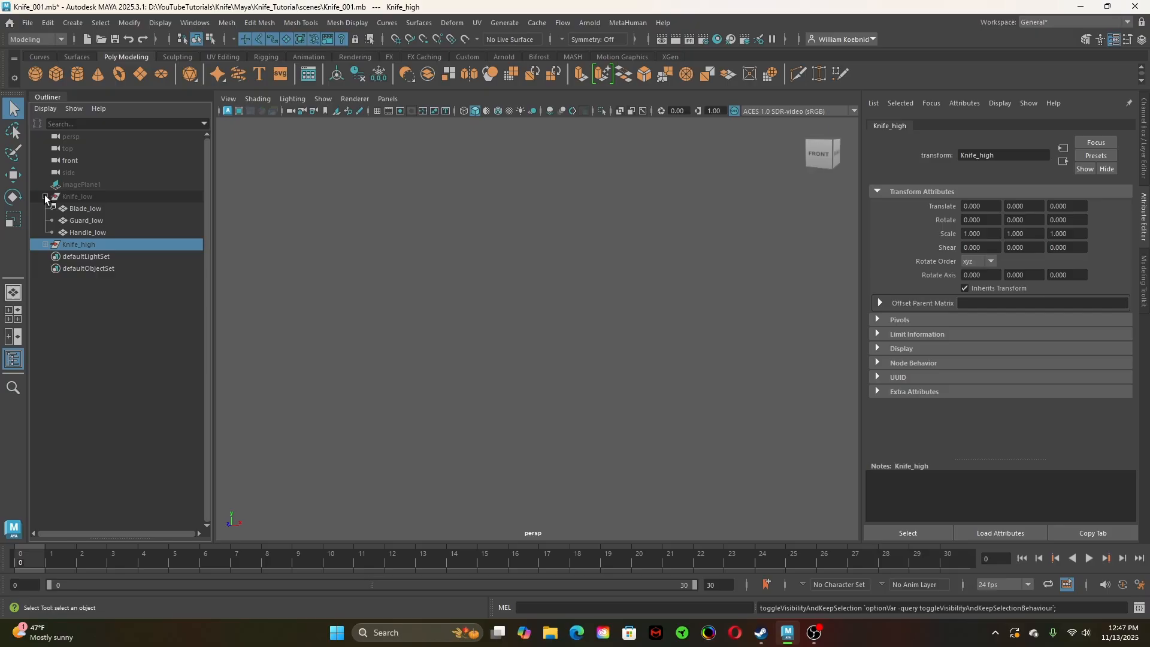
left_click(84, 196)
key("h")
left_click(345, 279)
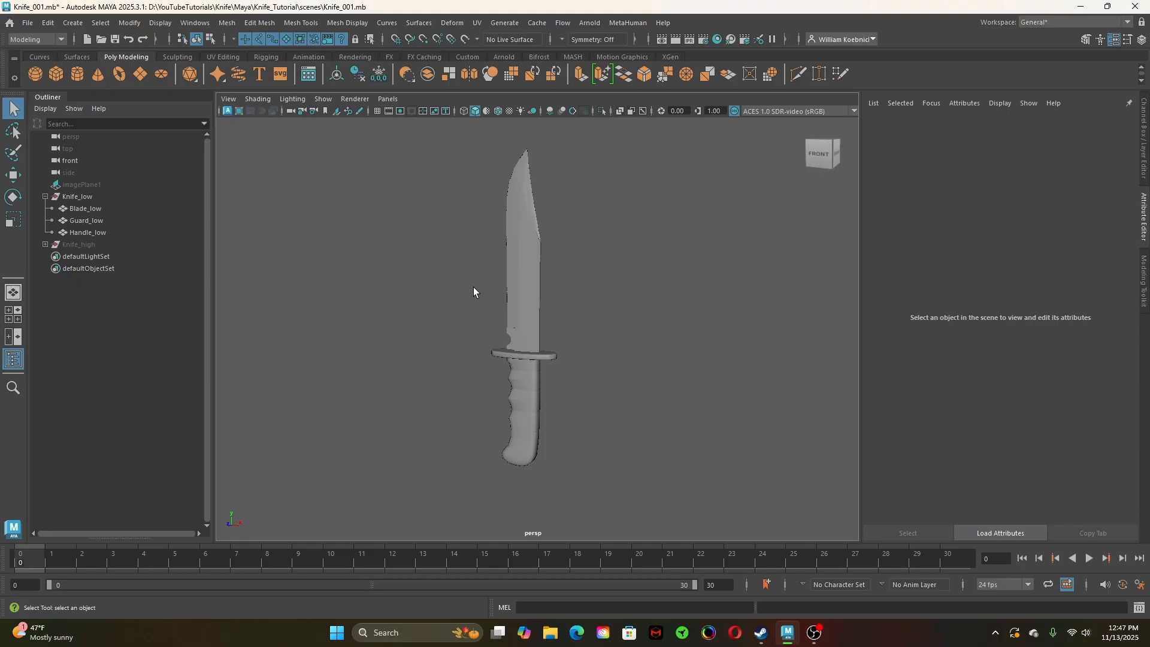
Examine the low-poly guard and handle up close and from different angles
left_click(544, 354)
key("f")
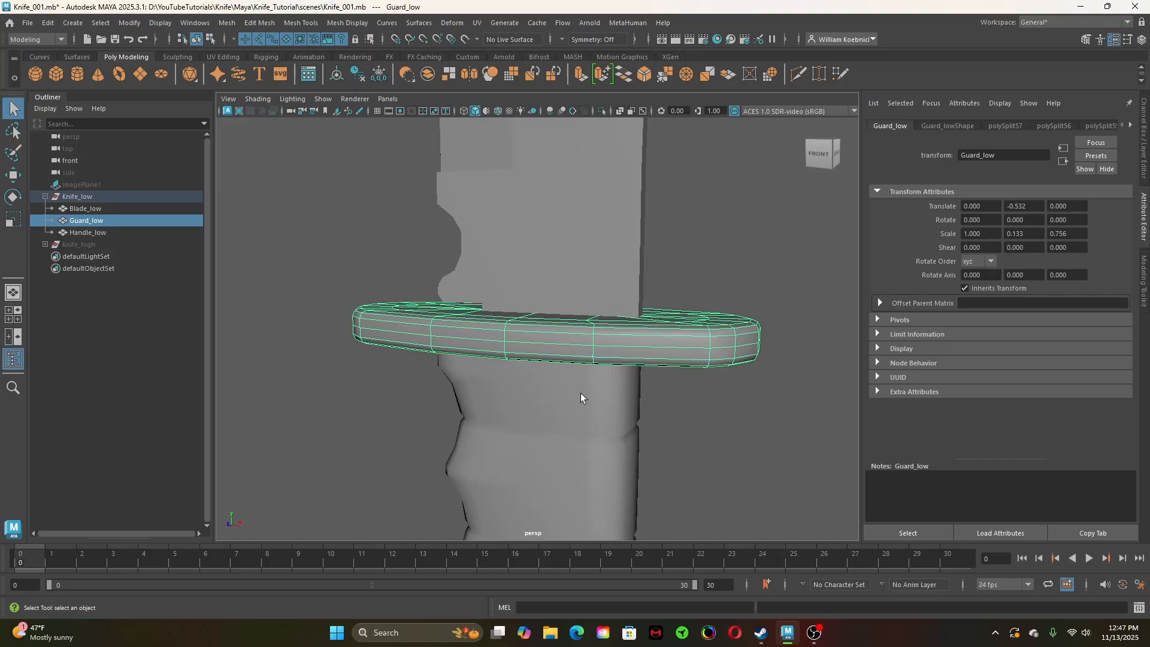
left_click_drag(582, 398, 597, 421, "alt")
left_click(597, 421)
left_click_drag(693, 405, 717, 473, "alt")
scroll(422, 423, "down", 5)
left_click(525, 351)
right_click(449, 279, "shift")
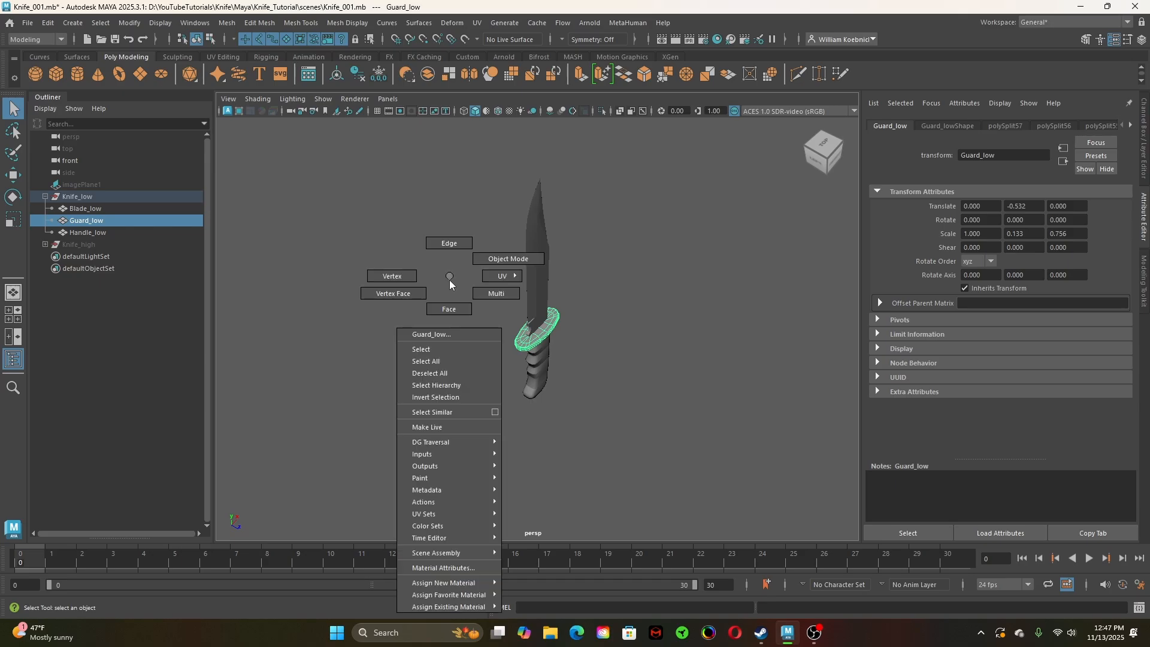
right_click_drag(449, 279, 709, 281, "shift")
left_click(542, 365)
left_click(633, 308)
left_click_drag(572, 369, 500, 323, "alt")
Examine the low-poly blade's shading from the front and back of the knife
left_click(525, 248)
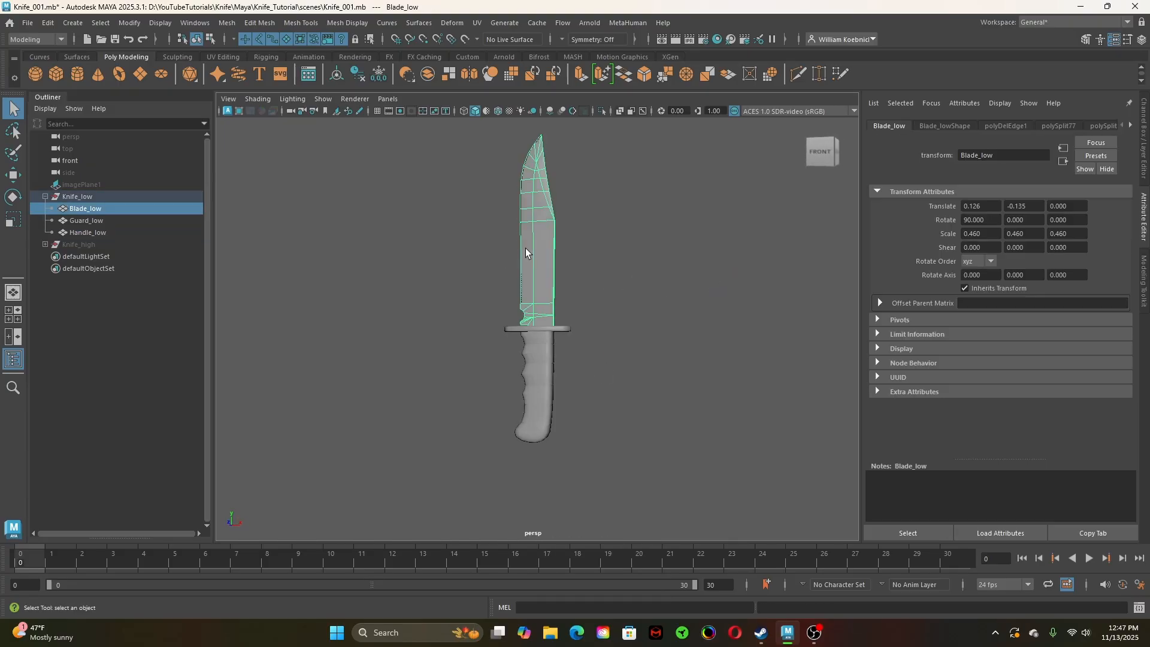
right_click_drag(419, 205, 508, 207, "shift")
left_click(433, 265)
left_click_drag(579, 311, 594, 325, "alt")
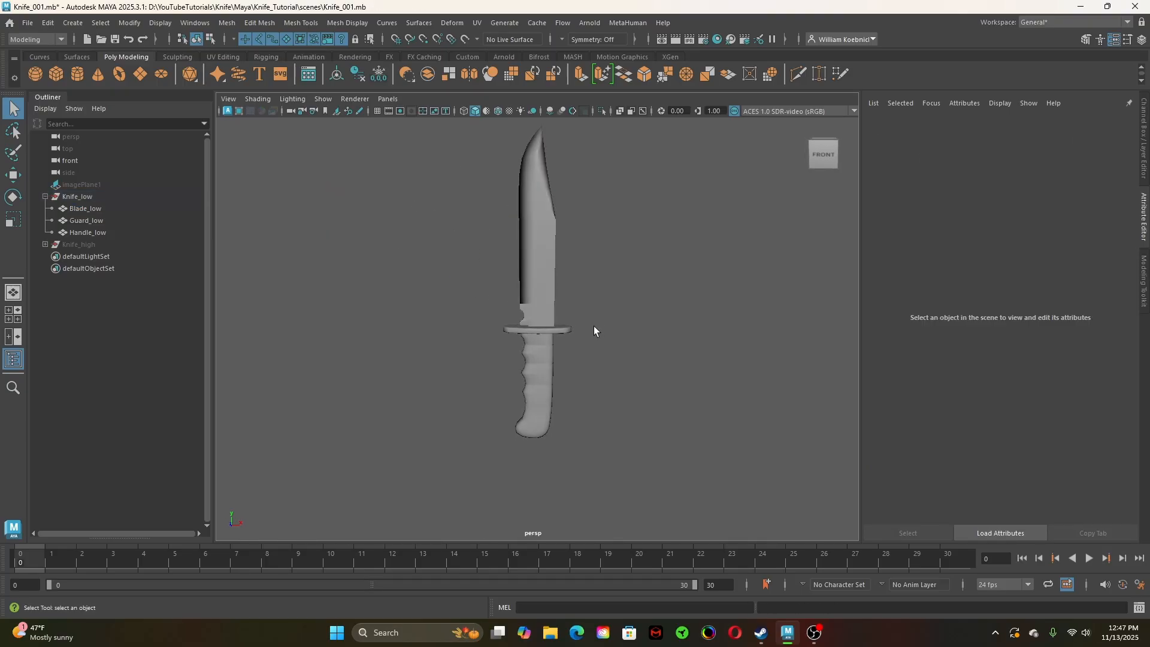
right_click_drag(403, 275, 618, 323, "alt")
left_click_drag(619, 323, 388, 310, "alt")
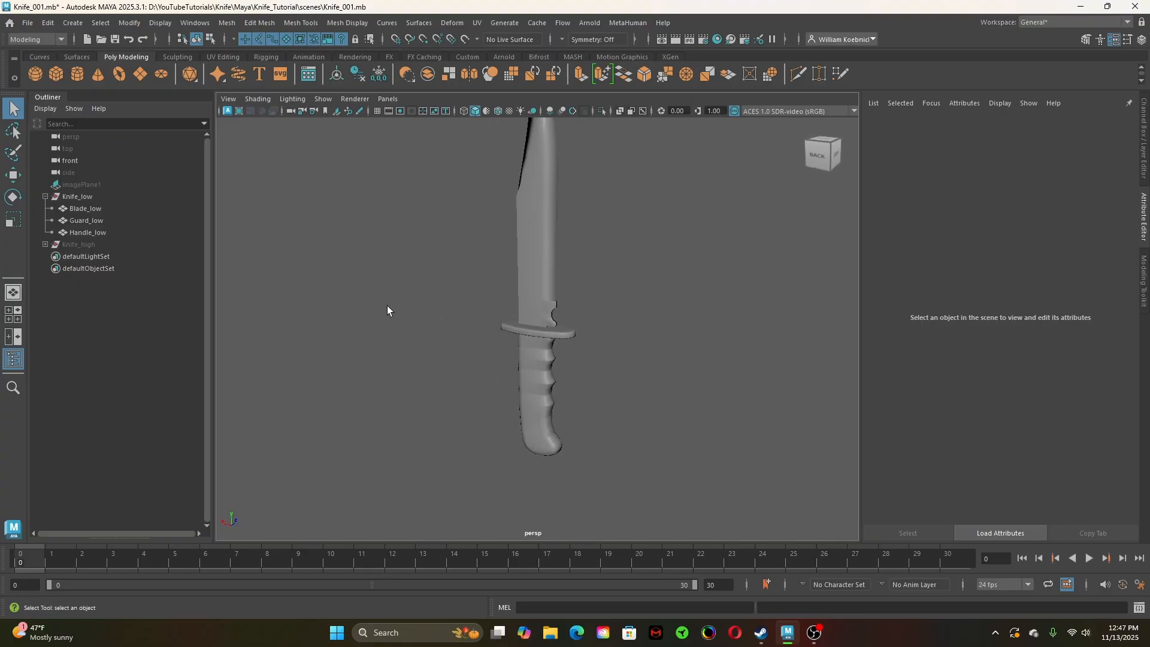
right_click_drag(628, 353, 611, 330, "alt")
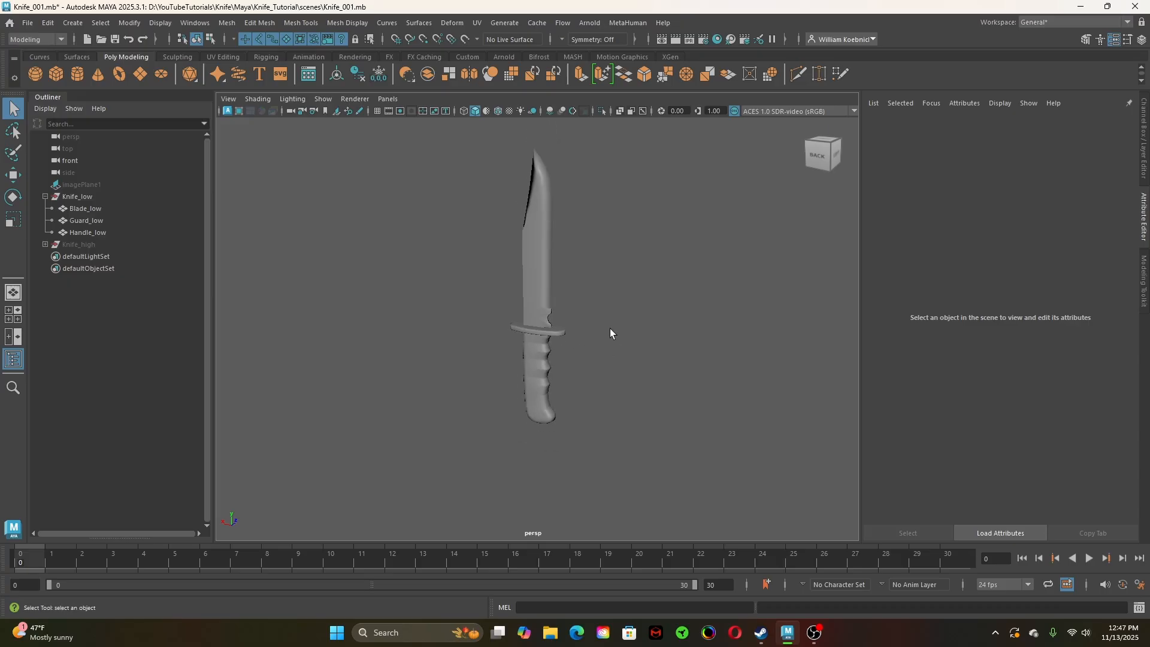
middle_click_drag(610, 329, 610, 362, "alt")
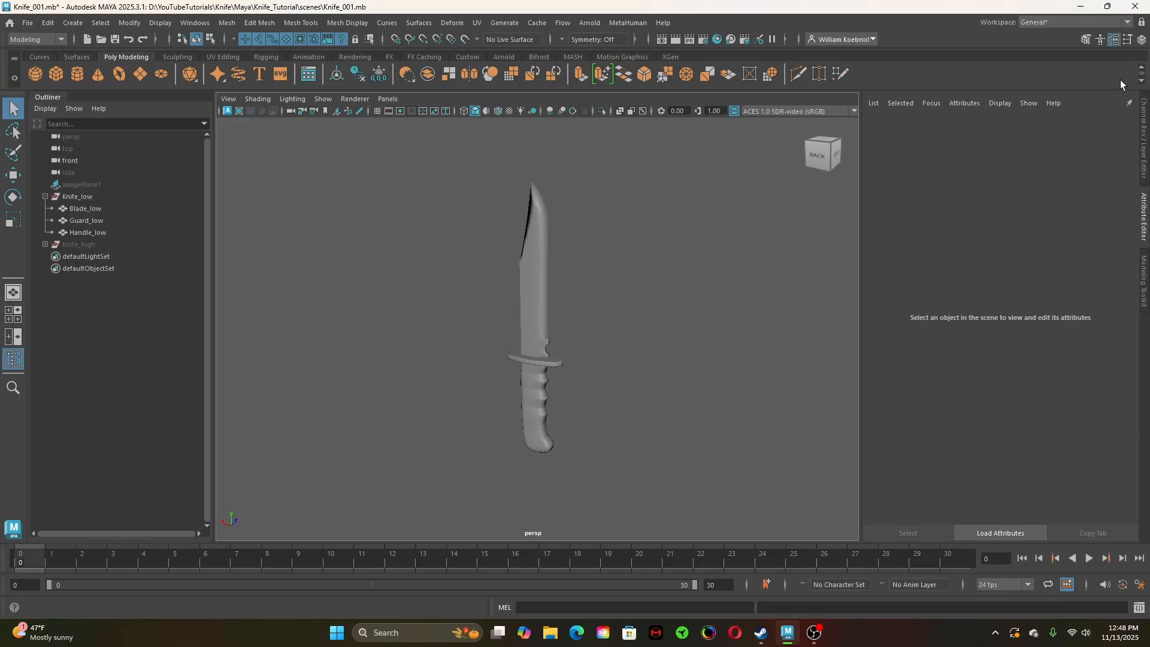
Switch to the UV Editing workspace and select the low-poly blade to display its UVs
left_click(1128, 23)
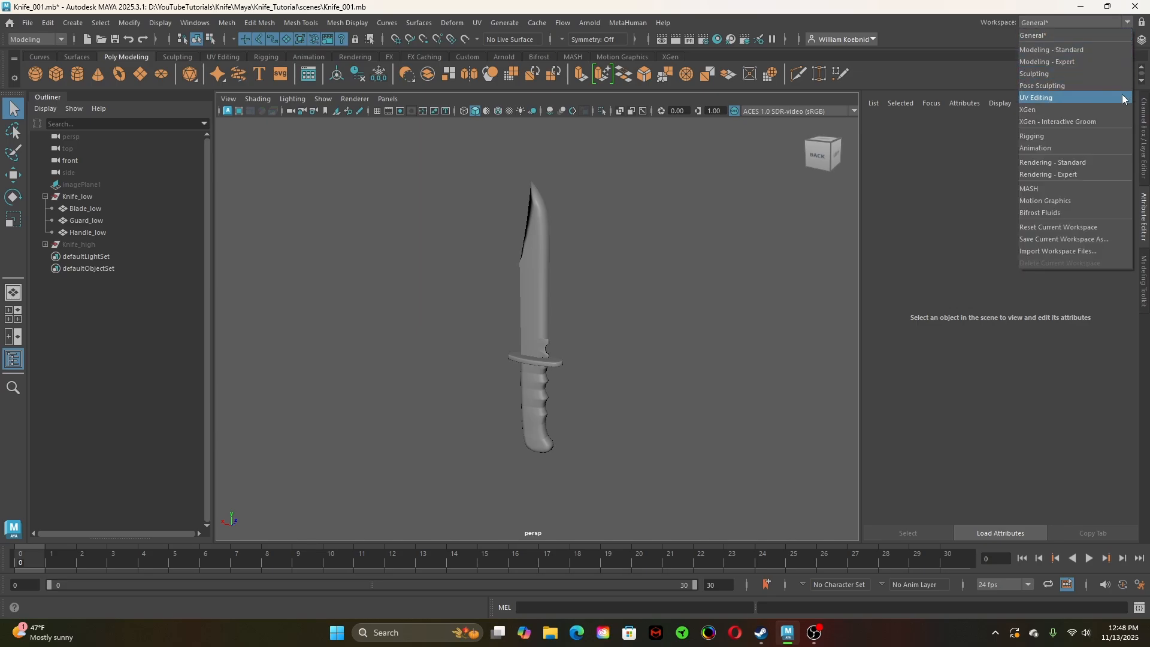
left_click(1067, 98)
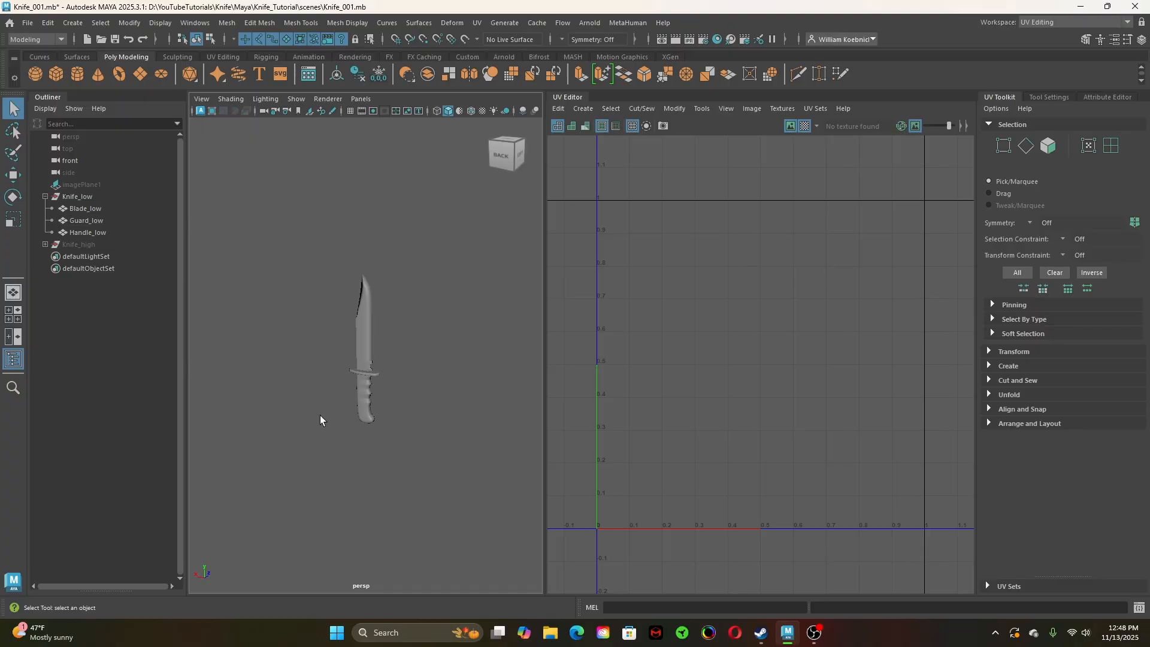
scroll(383, 429, "up", 5)
left_click(367, 364)
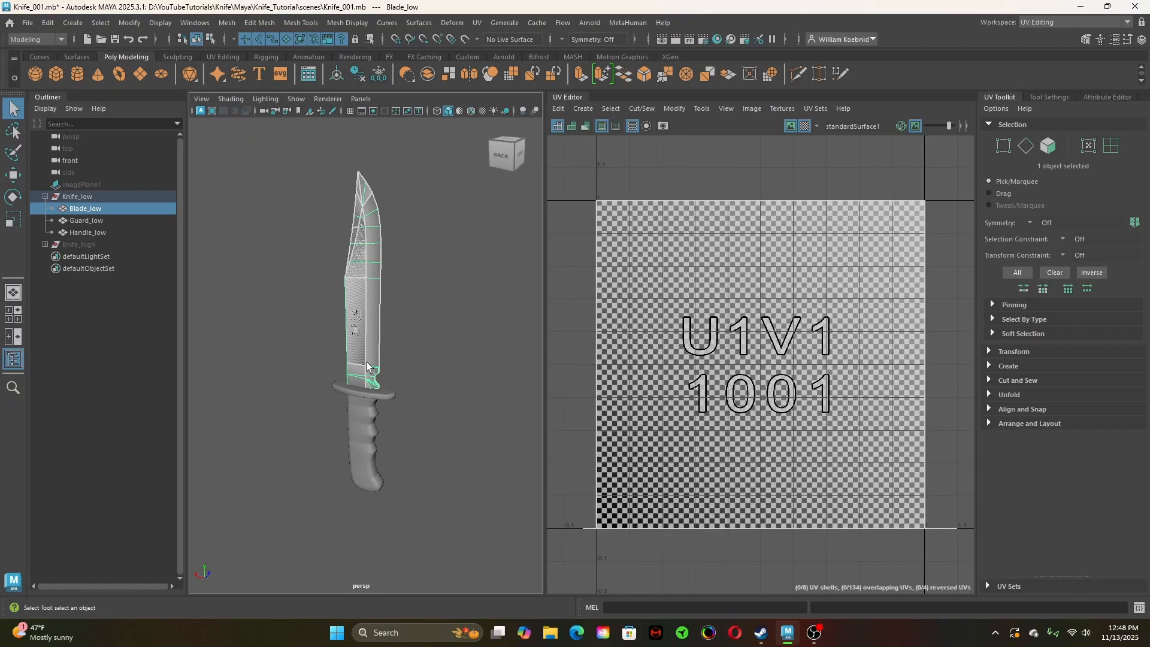
Compare the wireframe, shaded and distortion UV displays on the blade, and leave the shaded display active
left_click(572, 127)
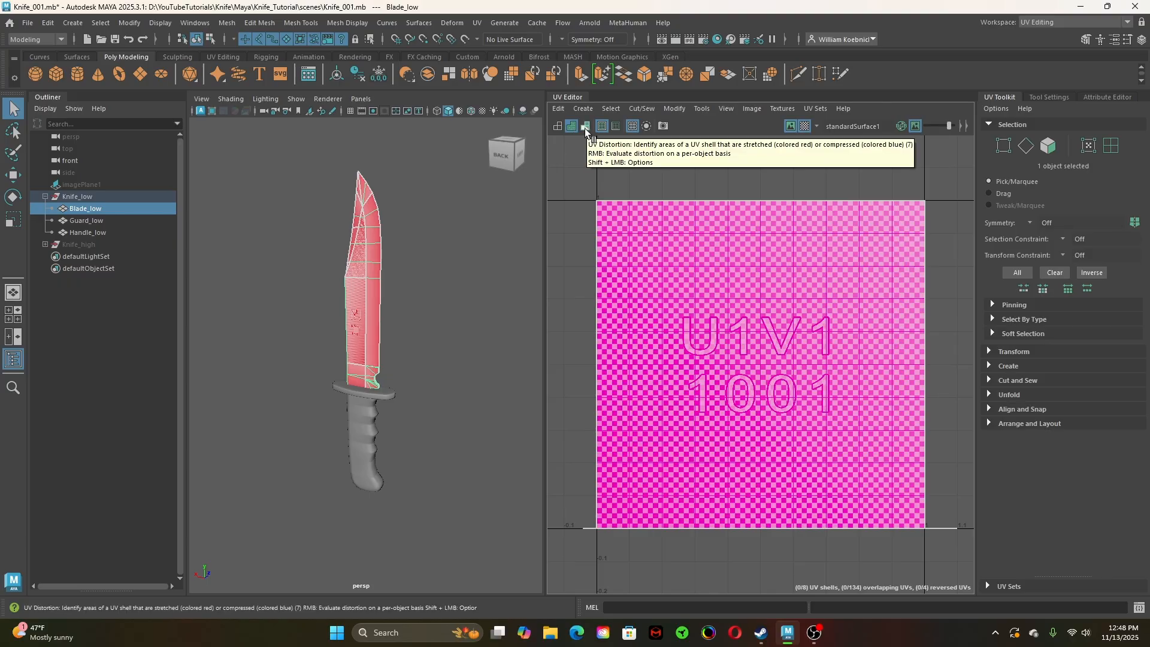
left_click(584, 126)
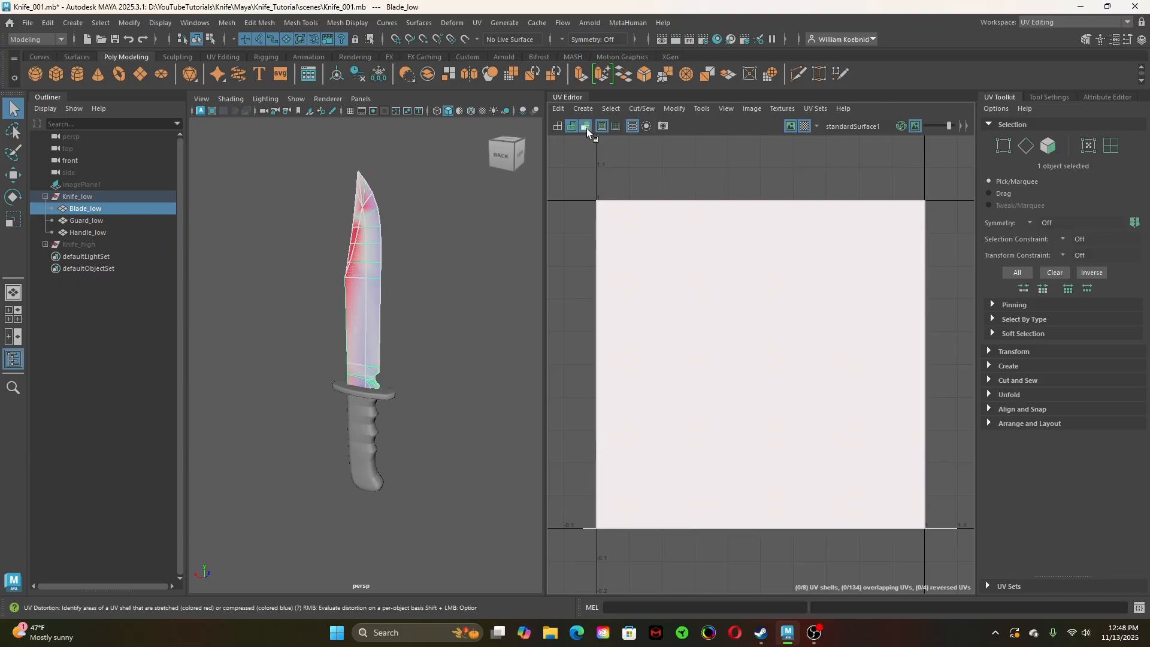
left_click(587, 131)
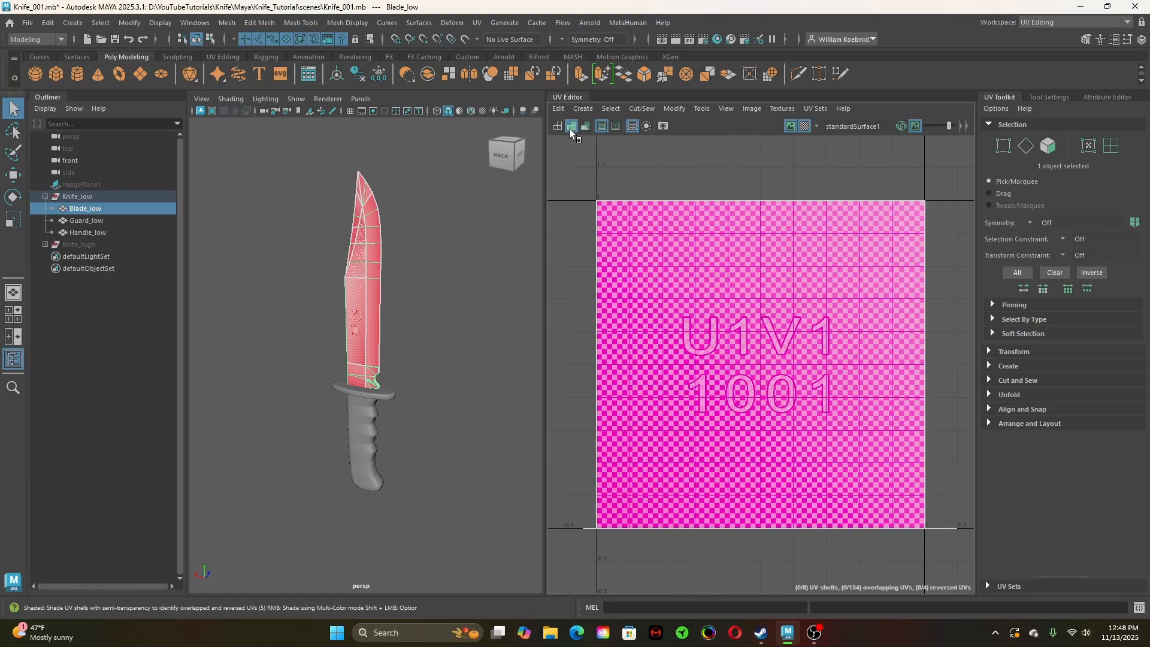
left_click(558, 128)
left_click(559, 127)
left_click(560, 127)
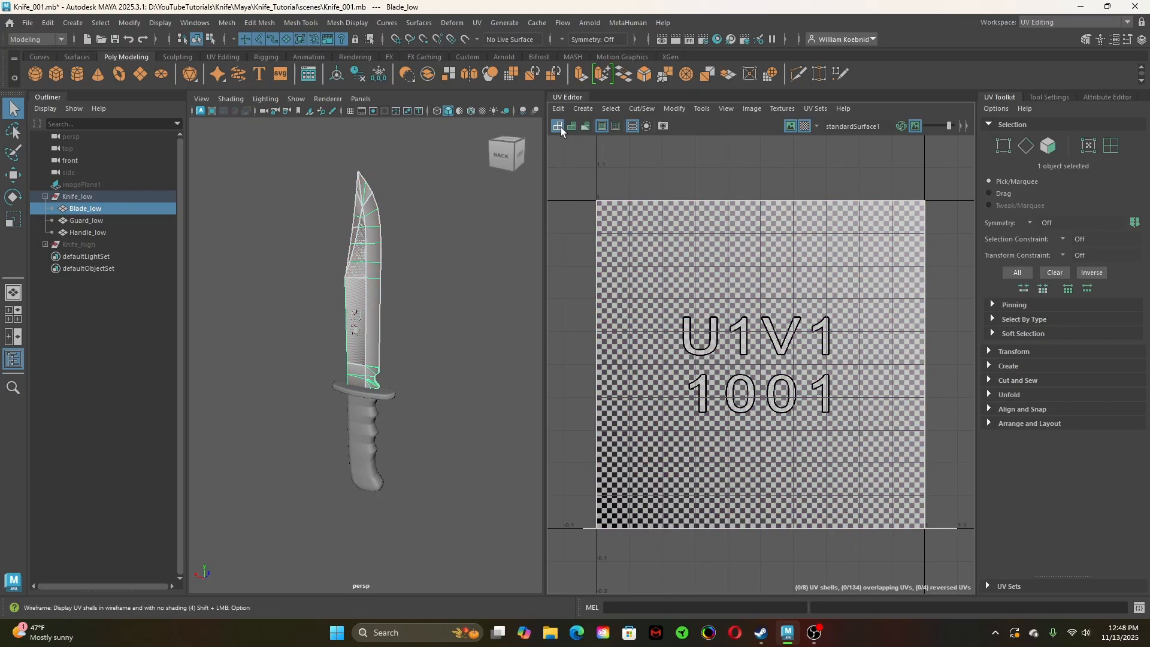
left_click(572, 127)
left_click(584, 128)
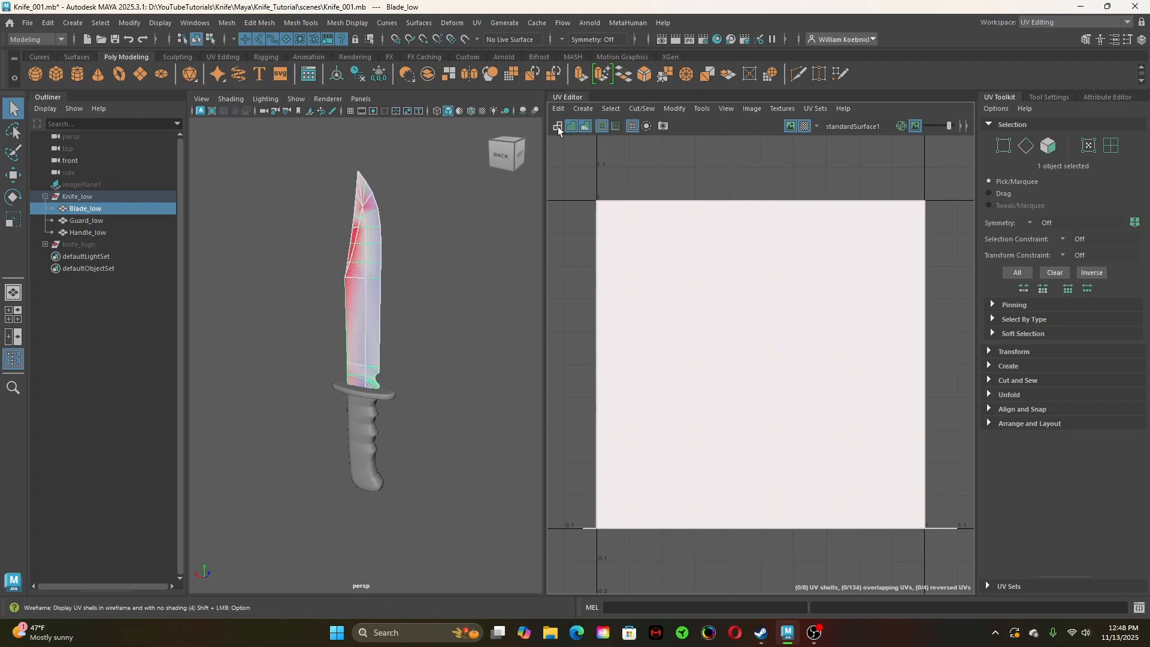
left_click(585, 126)
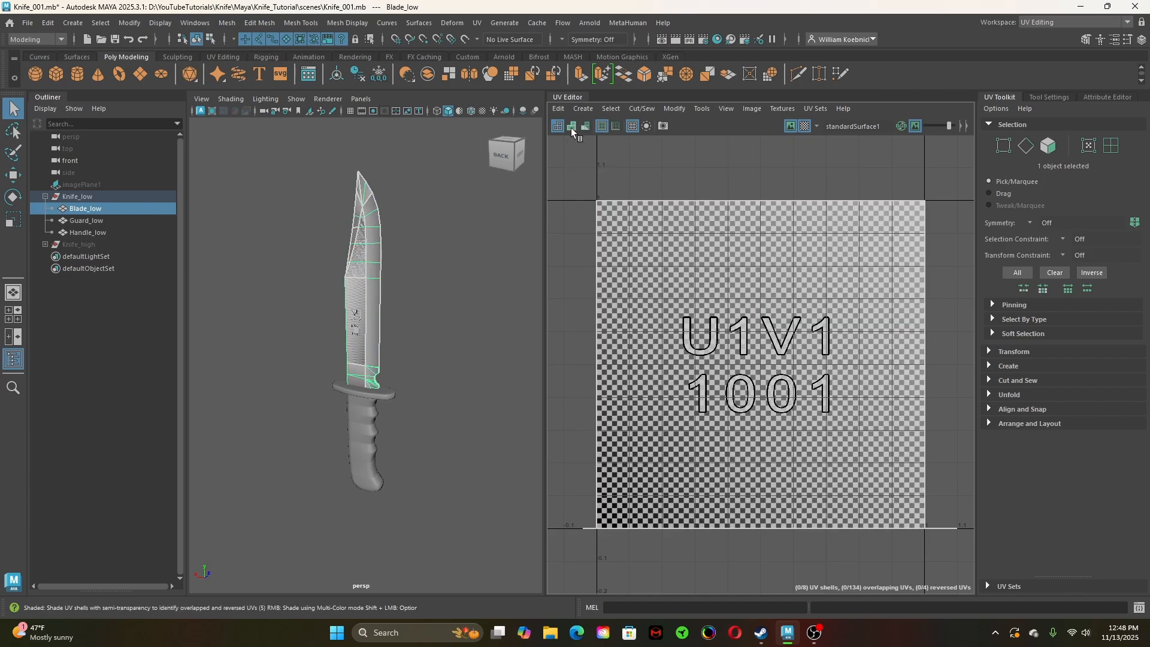
left_click(572, 127)
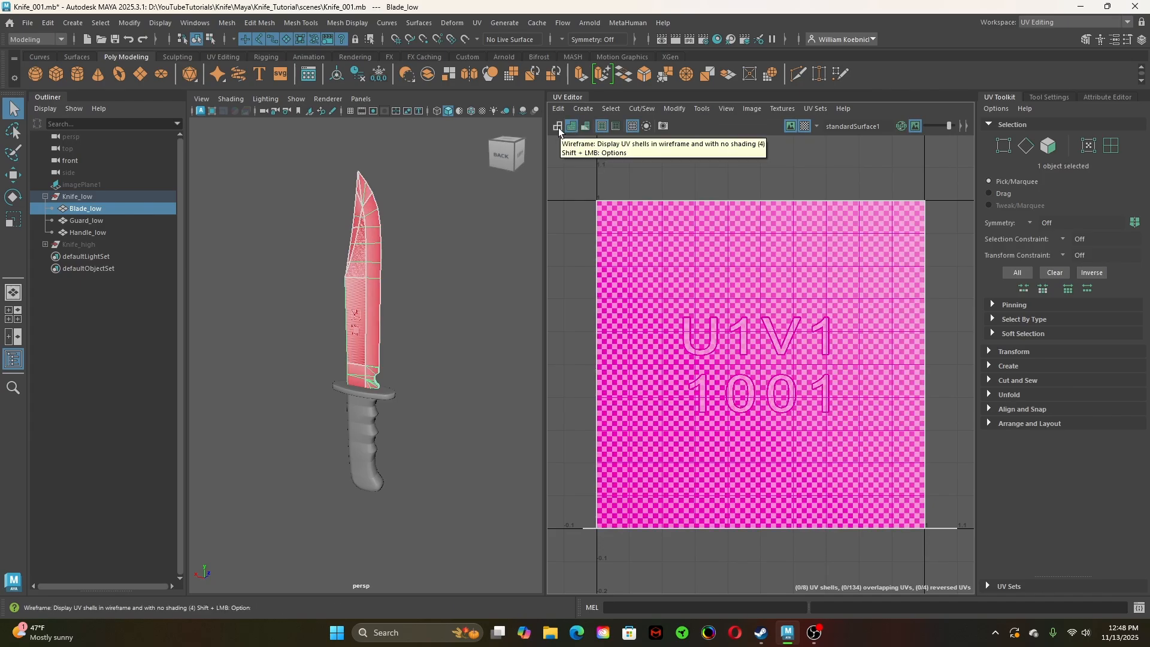
View the UV layouts of the low-poly guard and handle one after the other
left_click(382, 394)
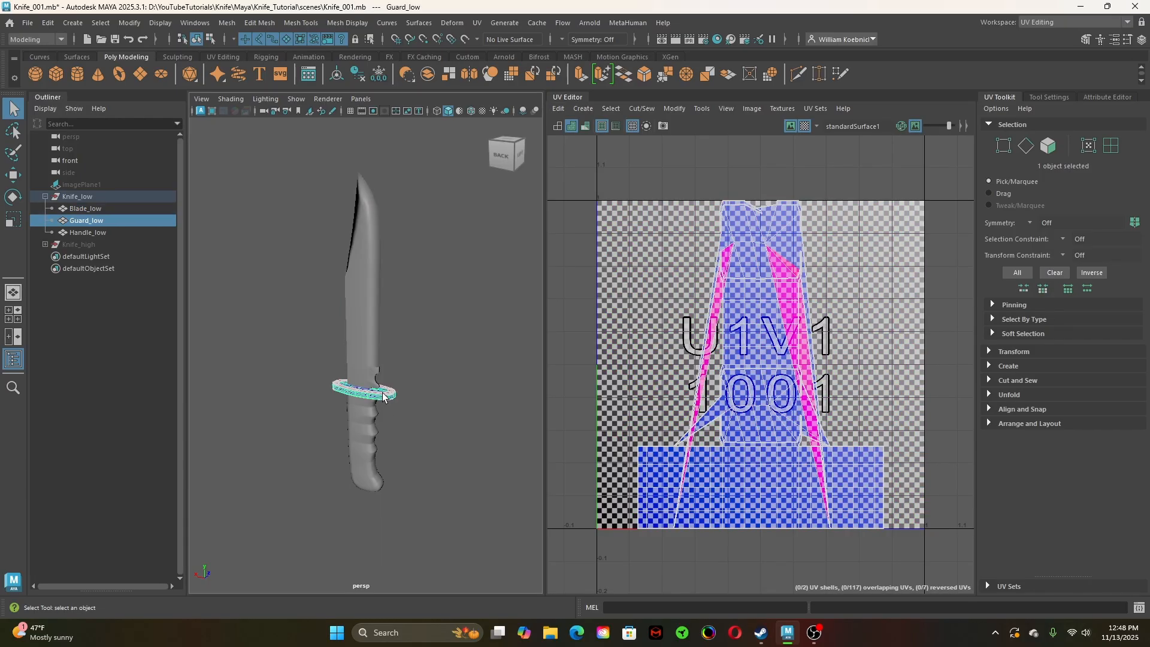
left_click(363, 429)
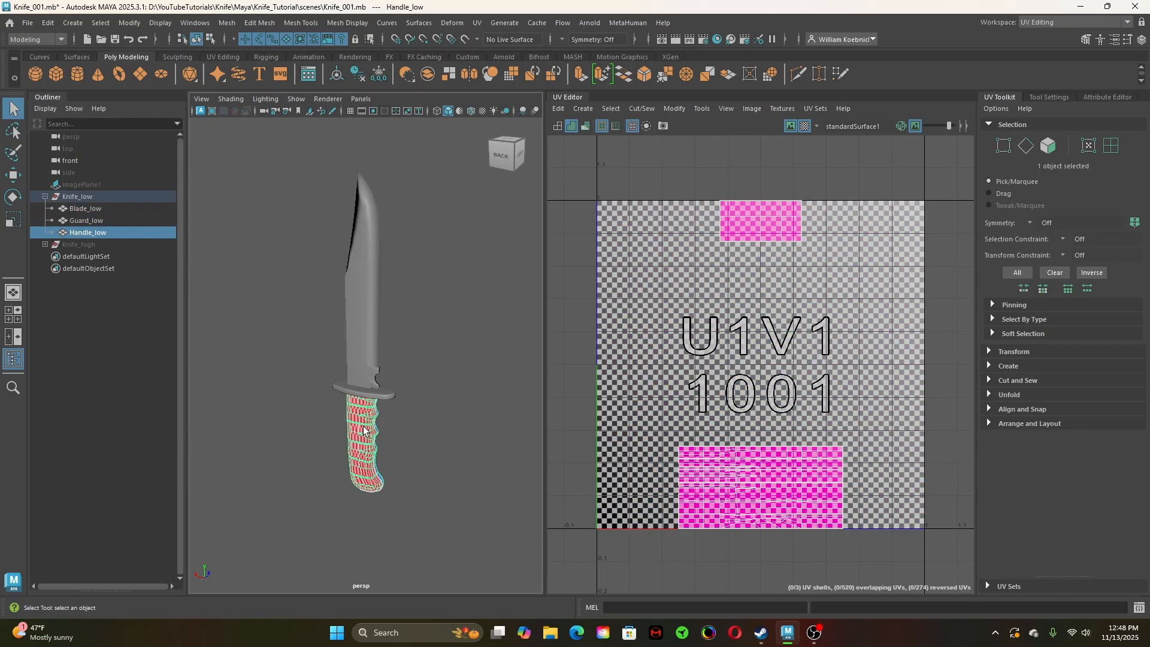
left_click(439, 390)
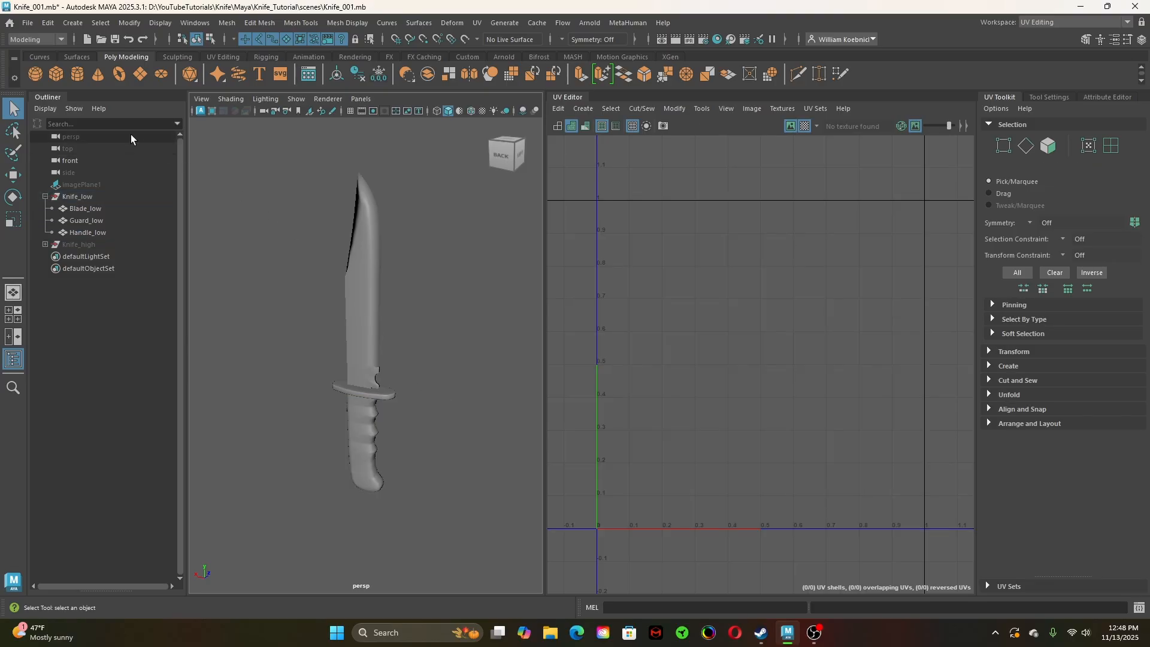
Create a default polygon cube to examine its clean UV layout as a reference
left_click(60, 75)
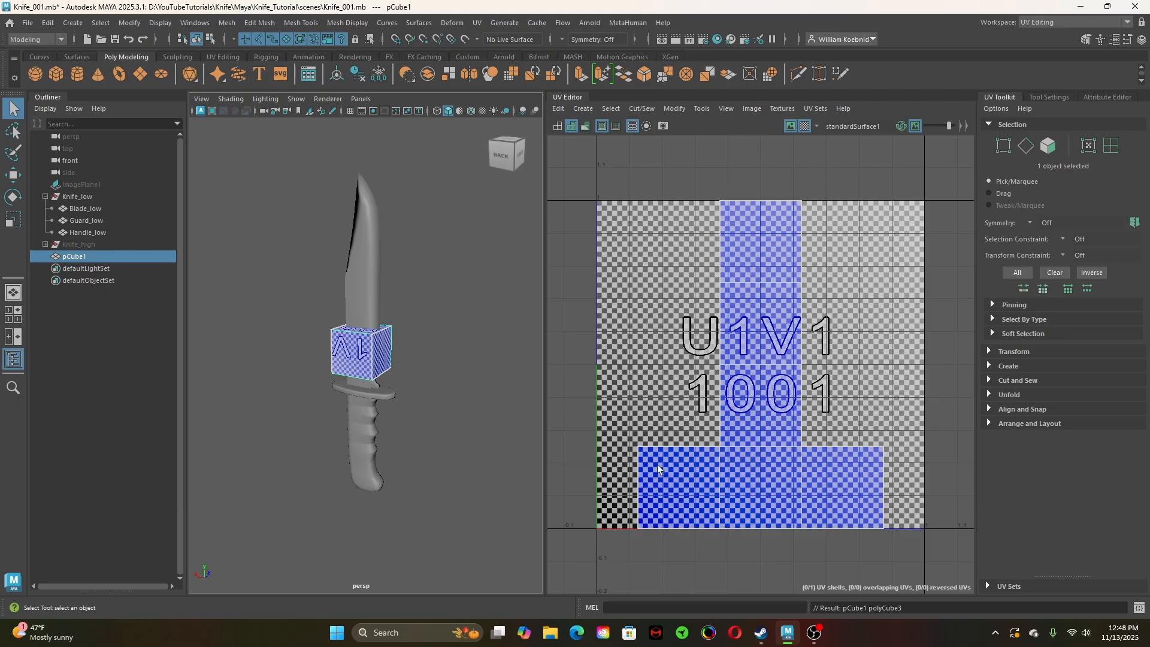
left_click_drag(447, 450, 424, 462, "alt")
left_click_drag(466, 415, 443, 419, "alt")
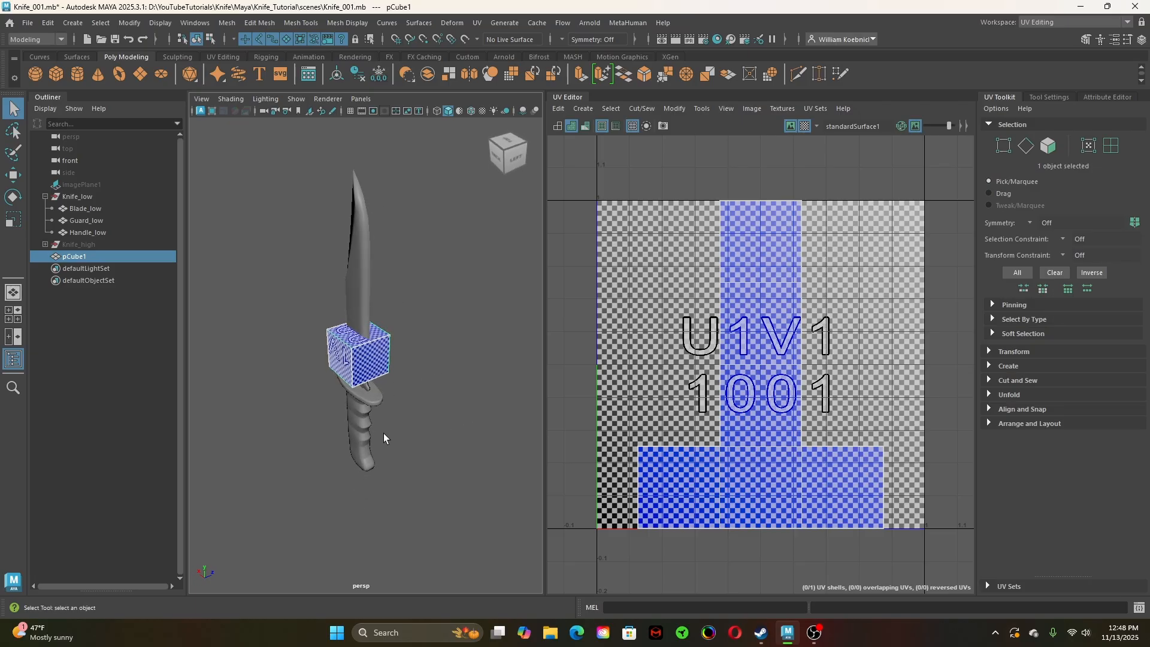
Check the UV layouts of the guard, handle and blade against the cube's layout
left_click(356, 418)
left_click(368, 396)
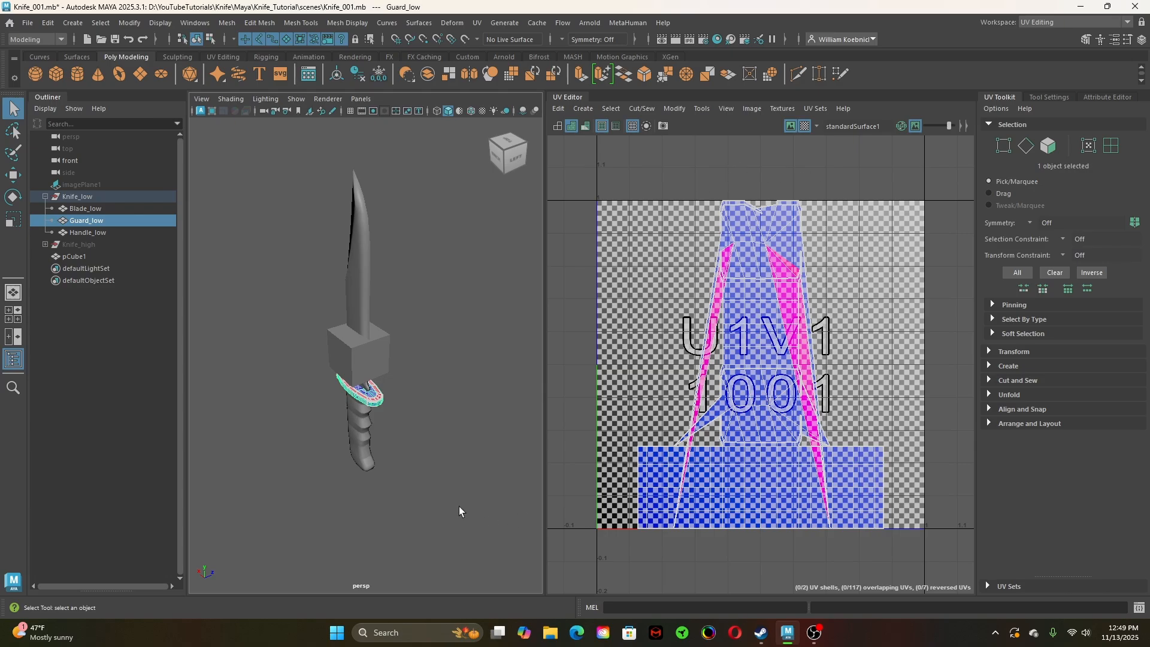
left_click(357, 432)
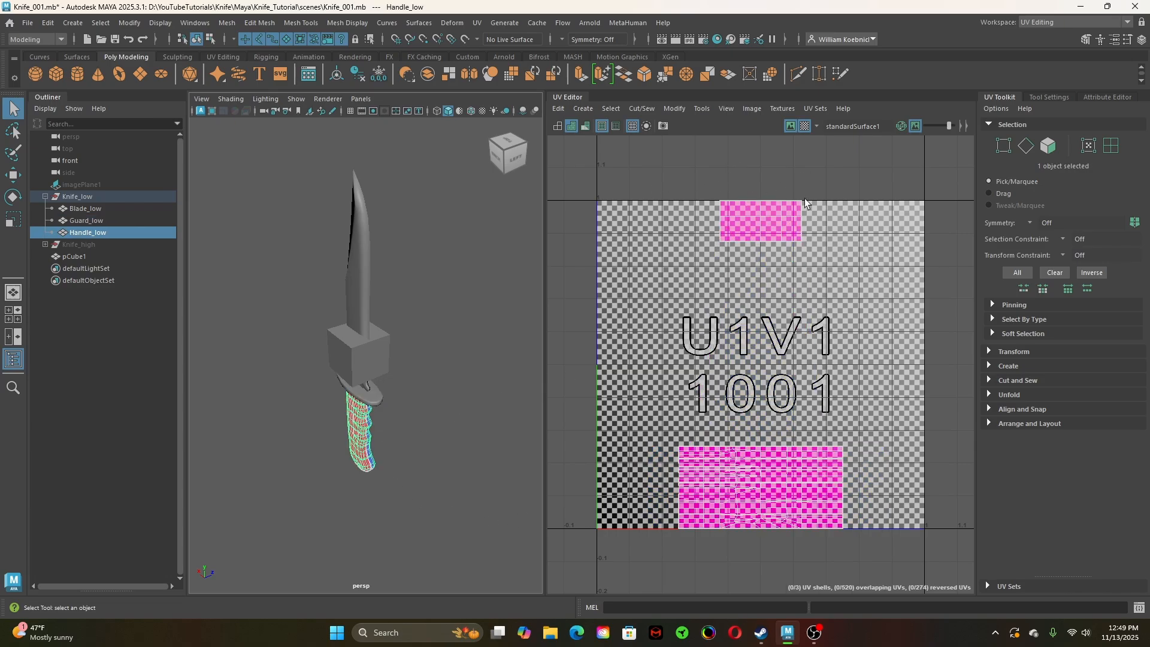
left_click(358, 288)
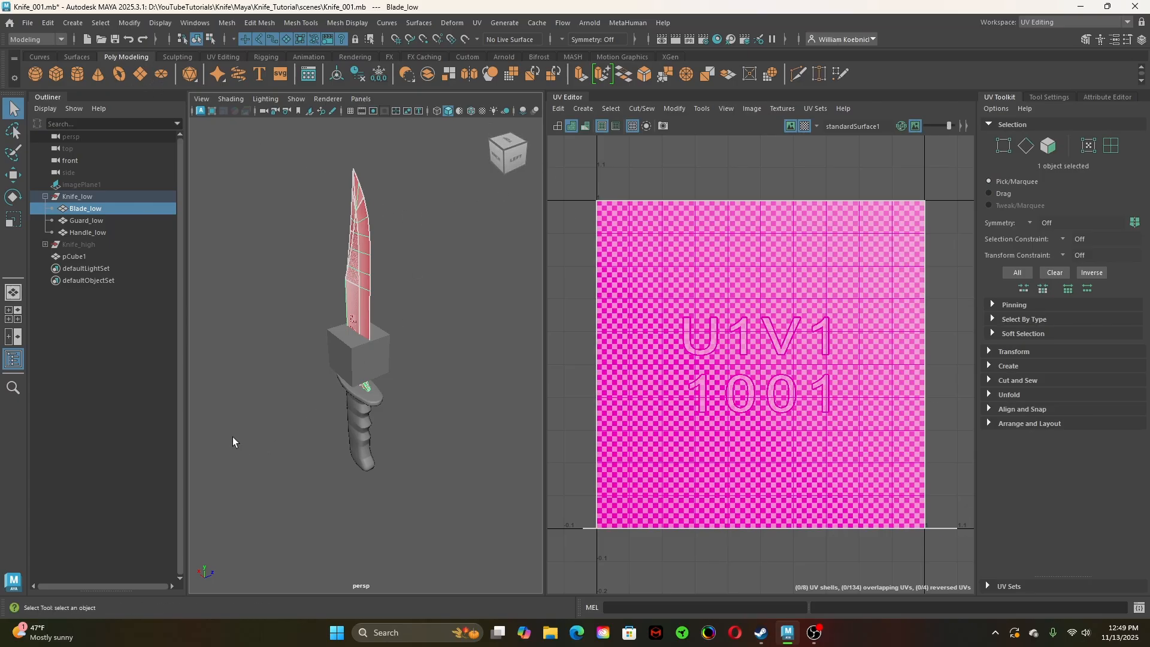
Delete the reference cube from the scene
right_click_drag(258, 410, 433, 436, "alt")
left_click_drag(434, 436, 513, 424, "alt")
middle_click_drag(494, 350, 448, 511, "alt")
scroll(457, 486, "down", 8)
left_click_drag(454, 485, 386, 478, "alt")
right_click_drag(414, 276, 461, 259)
left_click(419, 383)
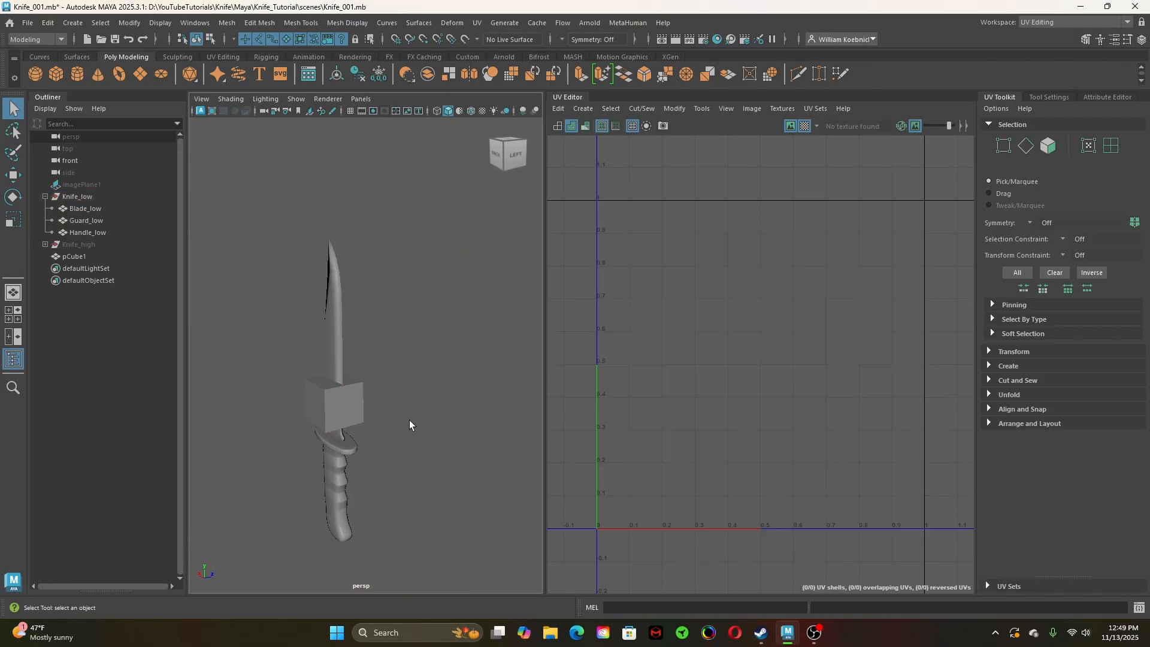
left_click_drag(409, 419, 433, 328, "alt")
left_click(368, 302)
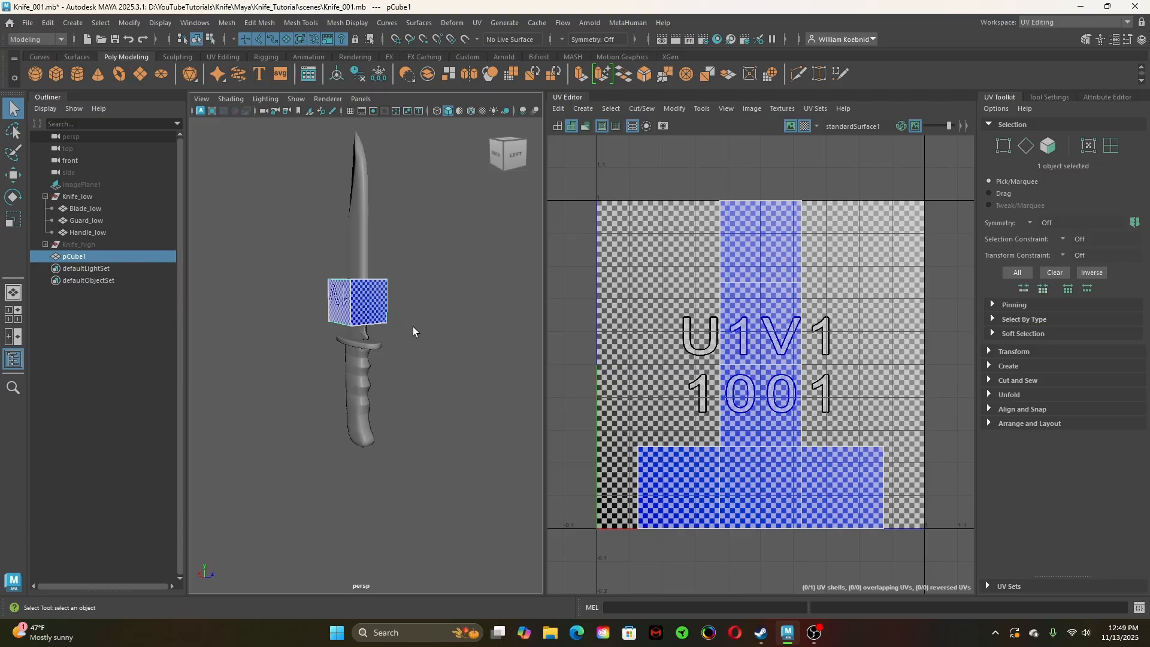
key("Delete")
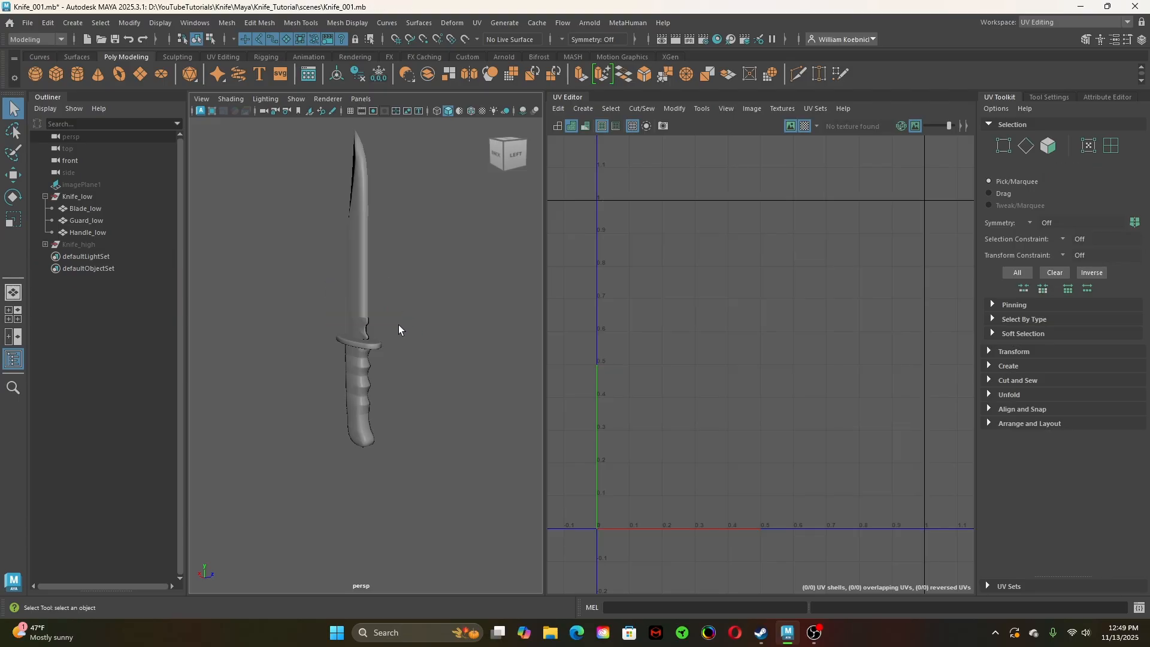
Select the low-poly blade, guard and handle together to display their combined UVs
left_click(359, 294)
left_click(366, 344, "shift")
left_click(357, 372, "shift")
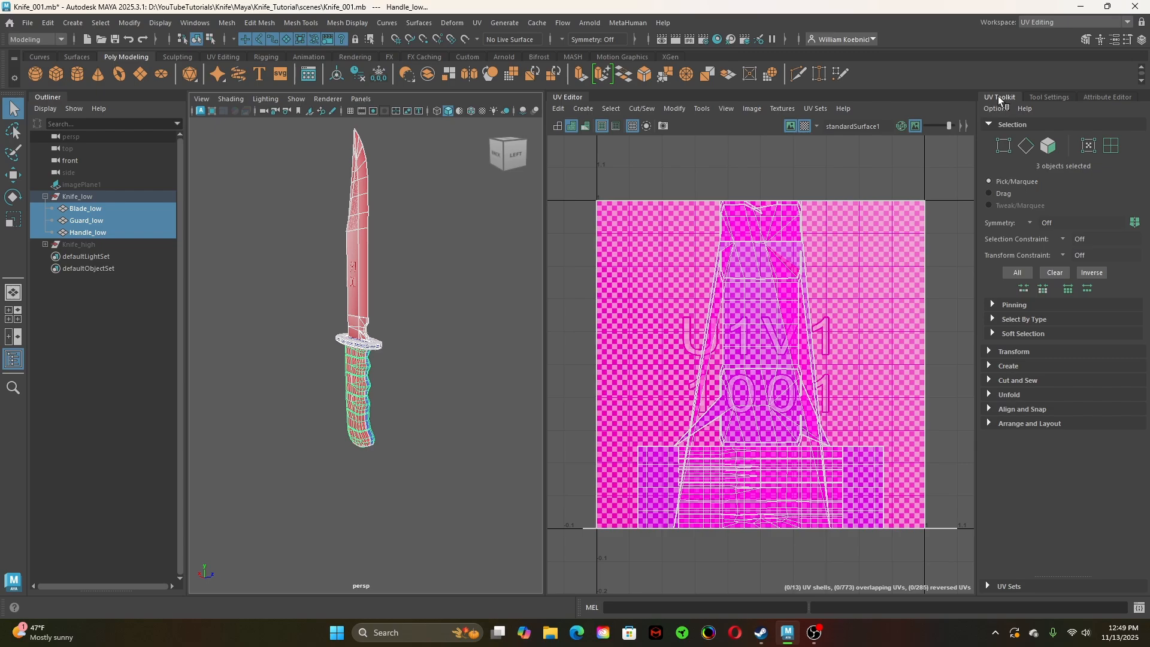
Apply an automatic UV projection to the blade, guard and handle and examine the surrounding projection planes
left_click(989, 366)
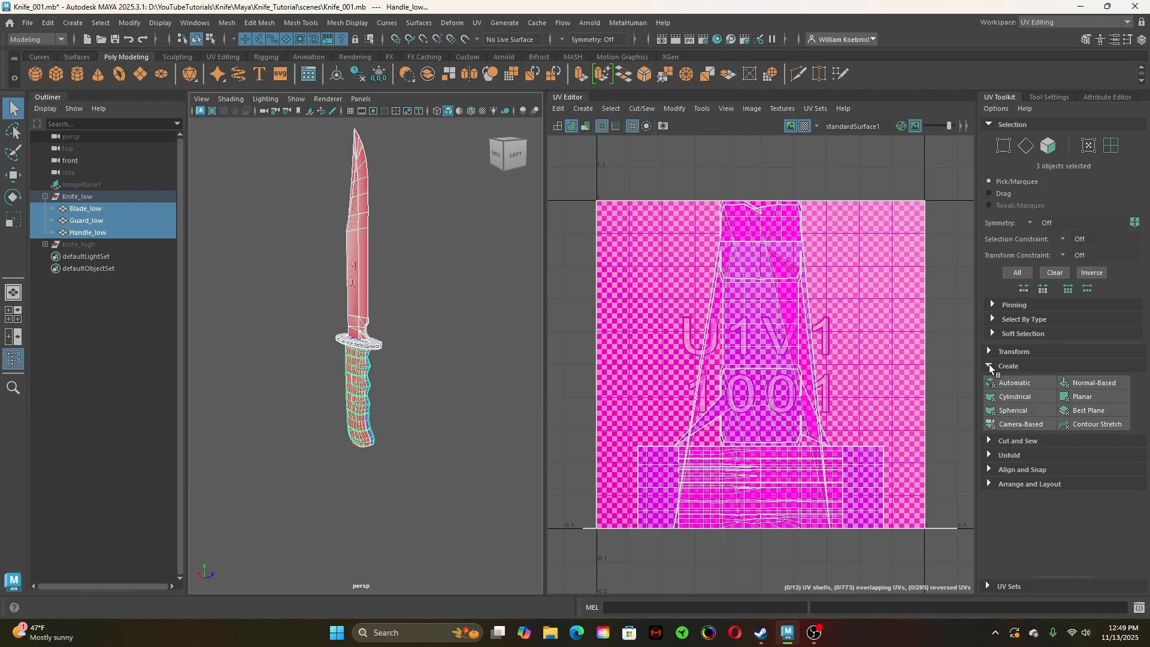
left_click(1027, 385)
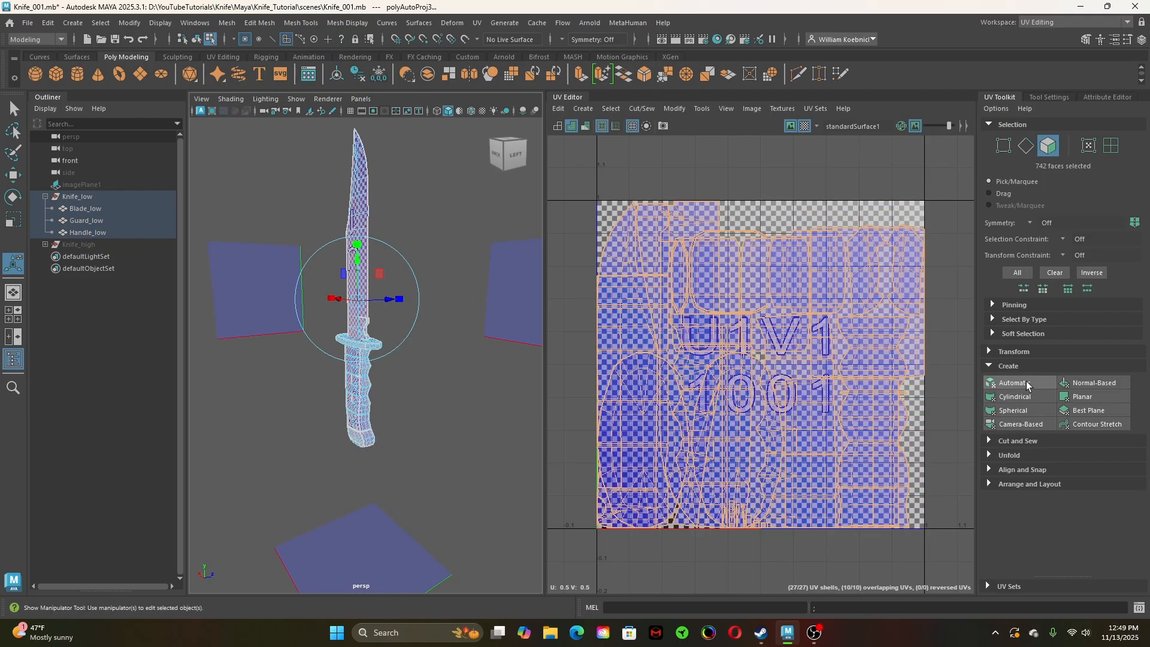
left_click_drag(479, 408, 362, 436, "alt")
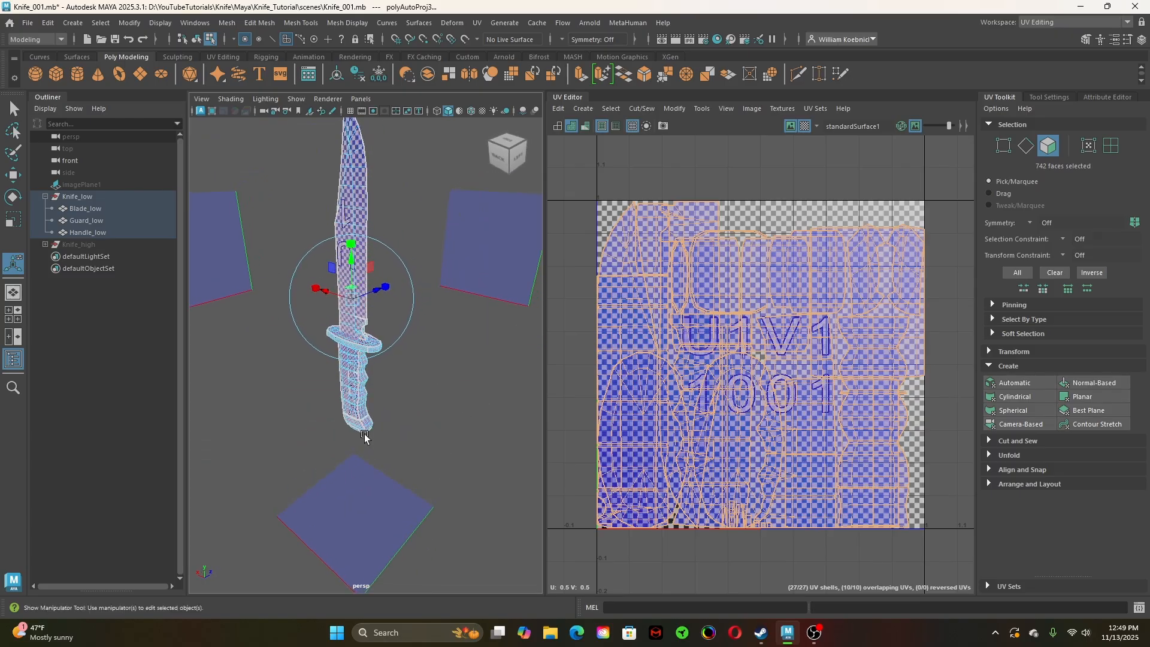
left_click_drag(488, 251, 547, 496, "alt")
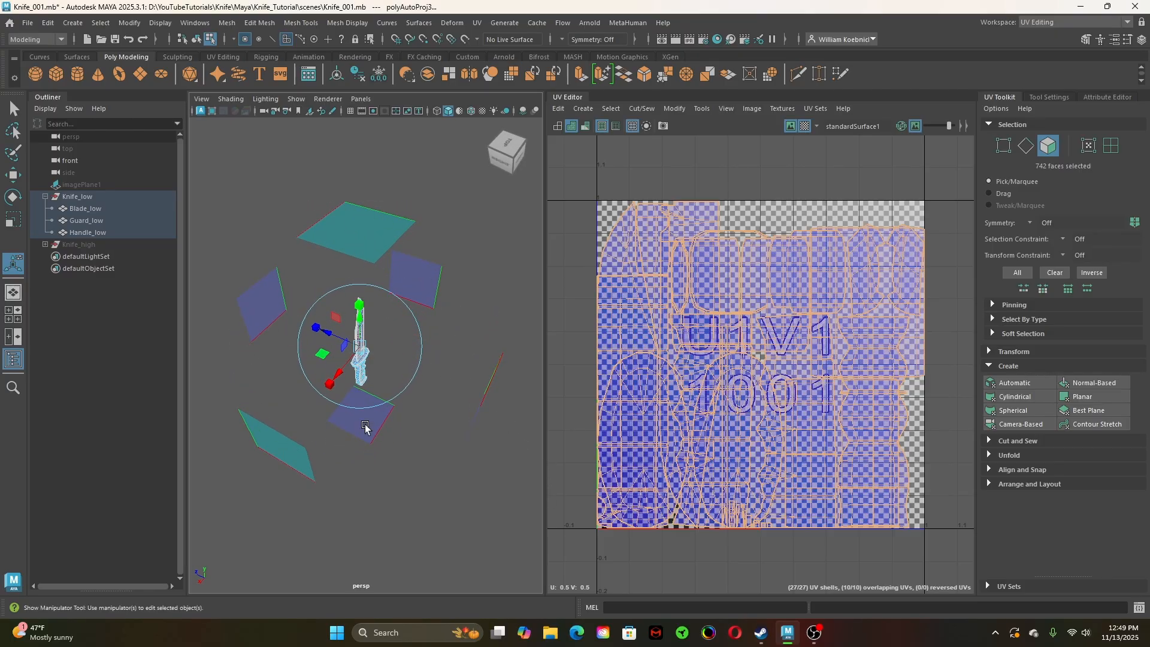
mouse_move(454, 500)
left_mouse_down("alt")
mouse_move(364, 452)
mouse_move(275, 462)
mouse_move(262, 476)
mouse_move(275, 497)
mouse_move(446, 479)
mouse_move(369, 450)
mouse_move(475, 488)
mouse_move(559, 480)
mouse_move(588, 452)
mouse_move(505, 418)
mouse_move(443, 487)
left_mouse_up("alt")
key("f")
right_click_drag(443, 487, 206, 502, "alt")
left_click_drag(415, 489, 370, 478, "alt")
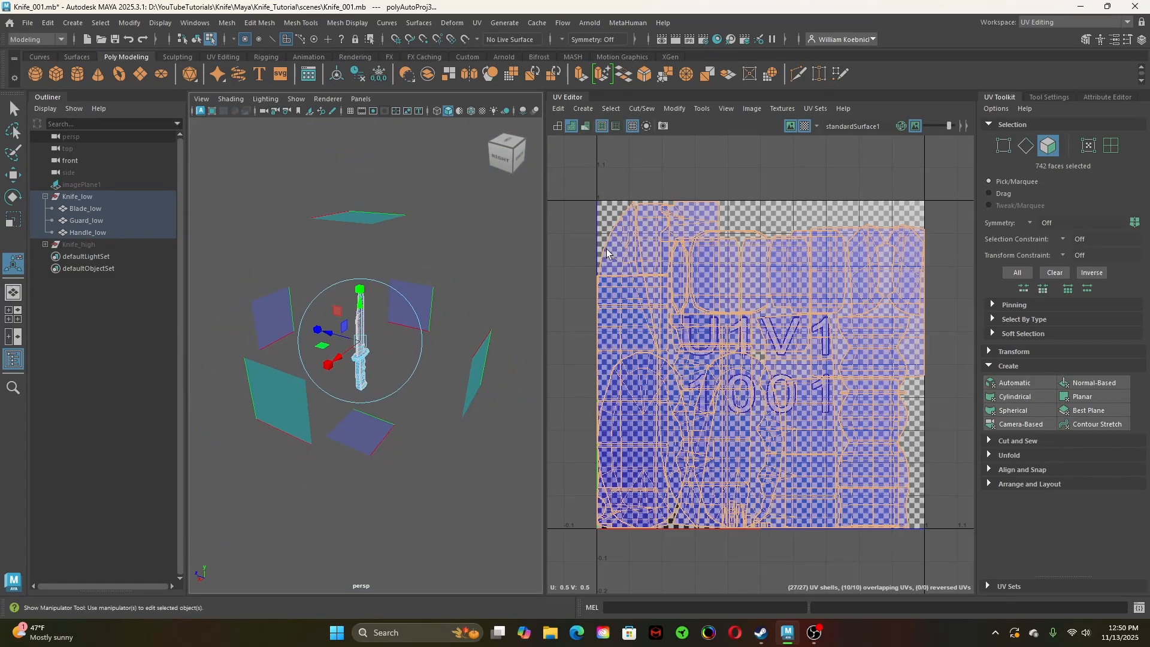
left_click(602, 211)
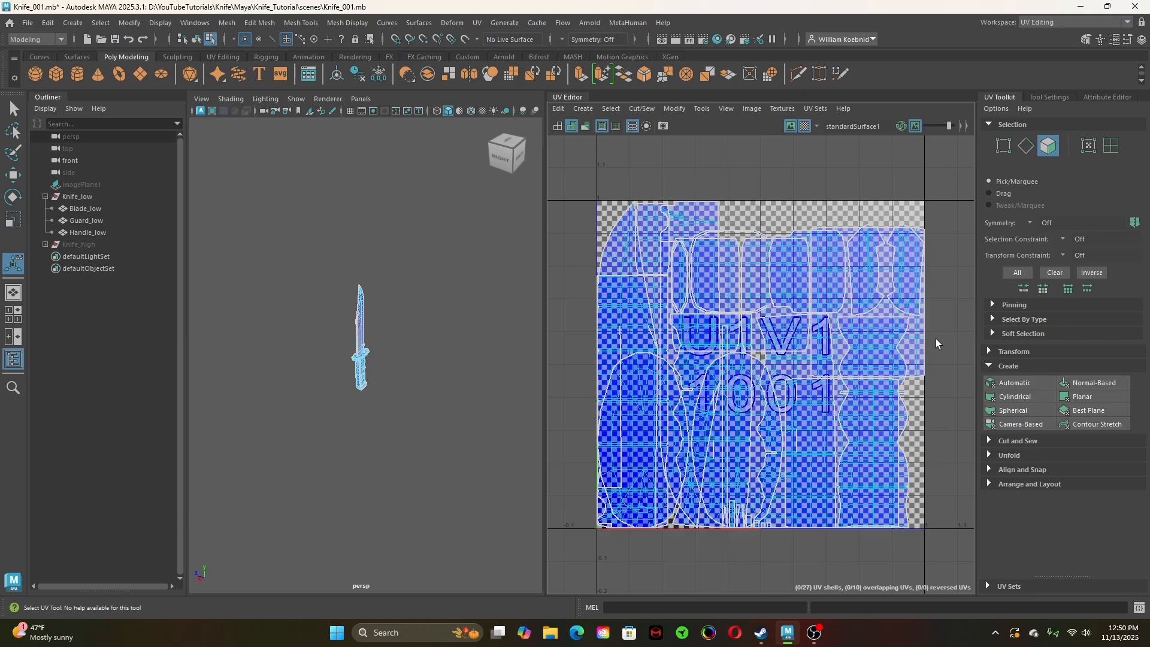
scroll(350, 443, "up", 4)
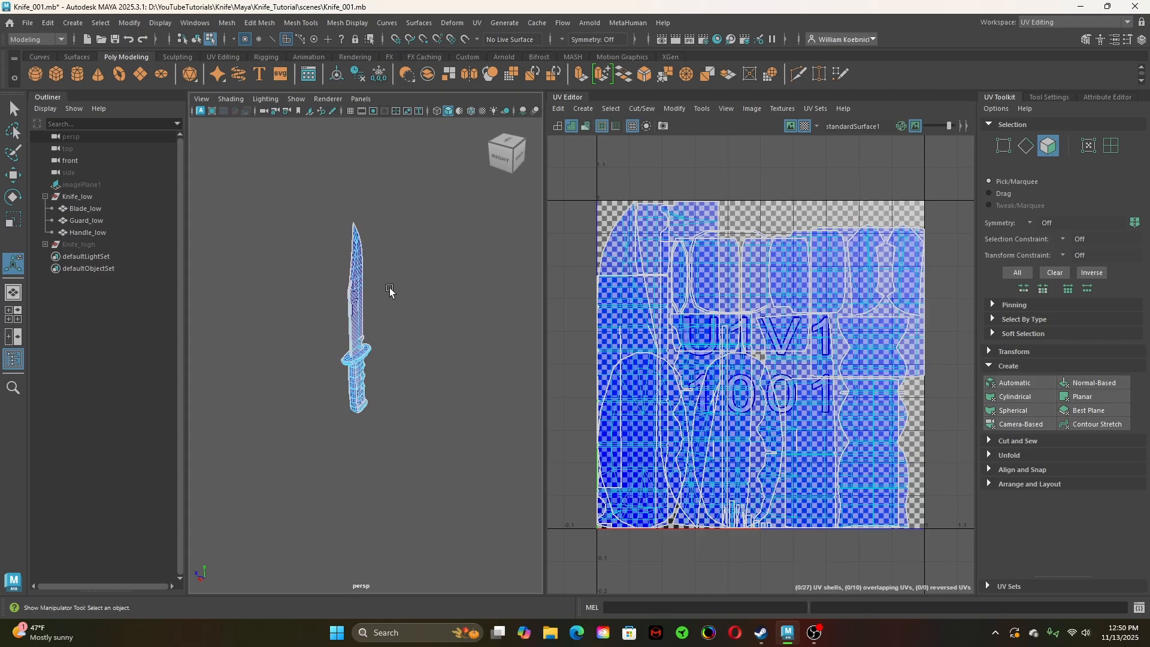
Reselect the blade, guard and handle as objects and try a spherical and a cylindrical UV projection on them
right_click_drag(361, 273, 308, 196)
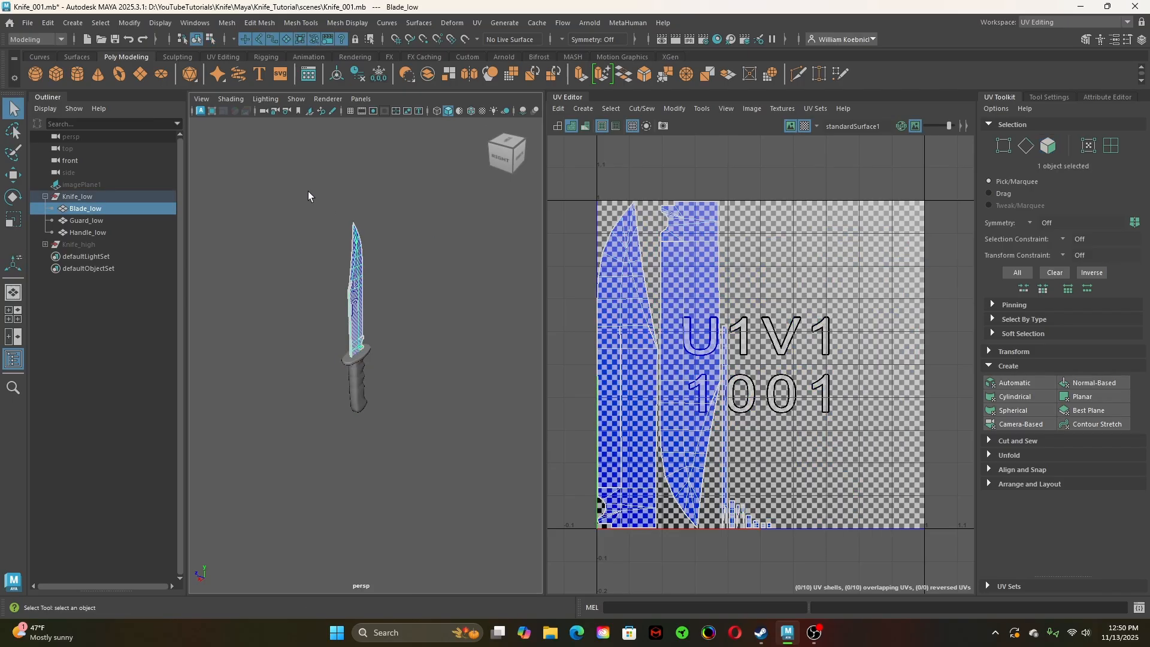
left_click_drag(307, 196, 454, 535)
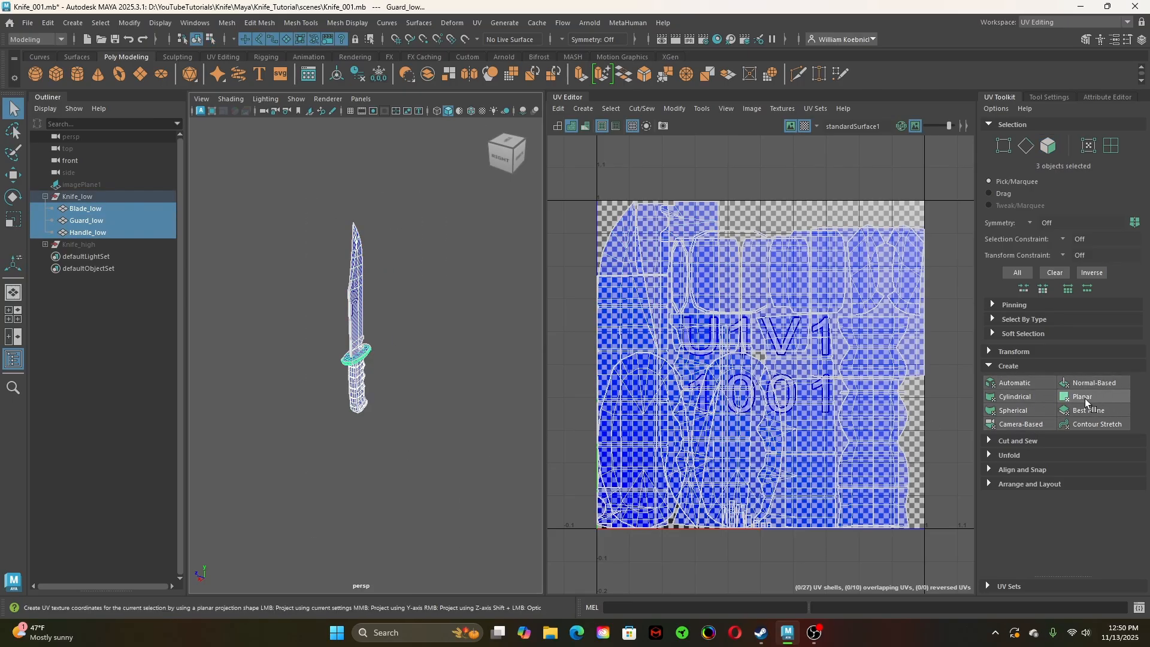
left_click(1029, 411)
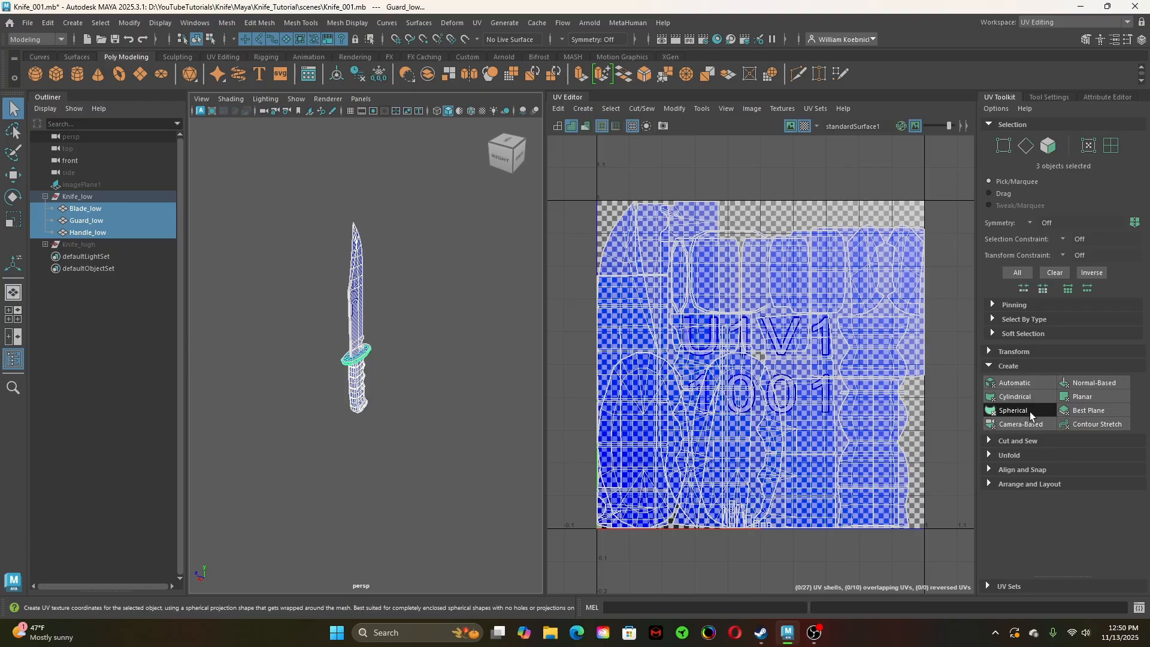
left_click_drag(378, 444, 486, 503, "alt")
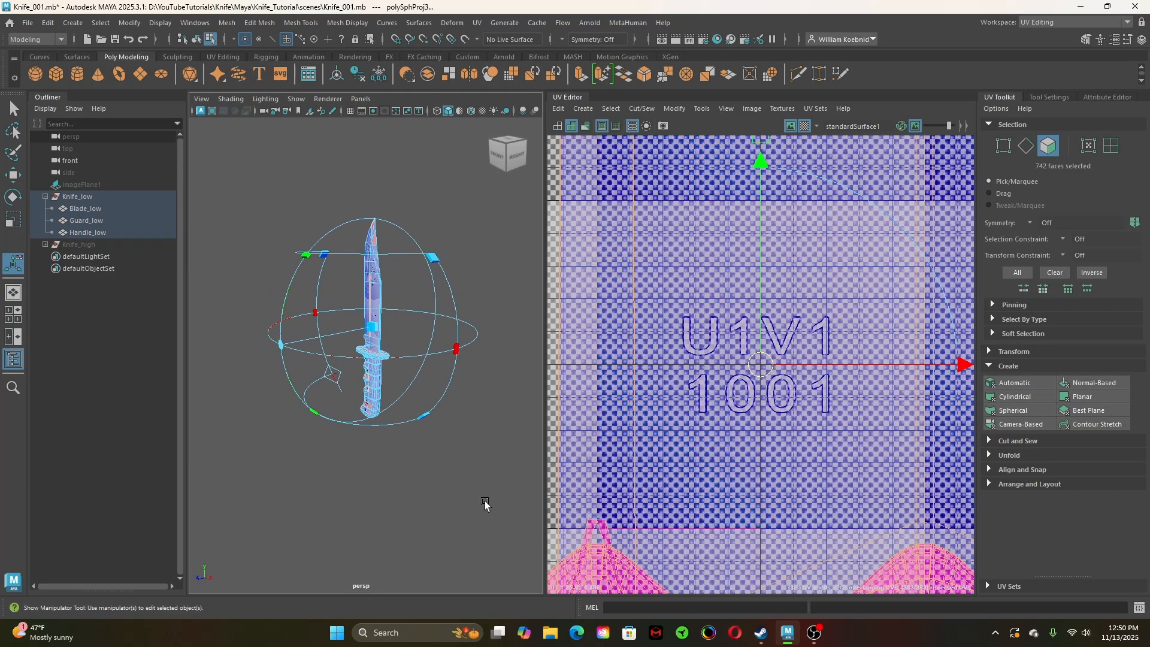
left_click_drag(410, 513, 495, 495, "alt")
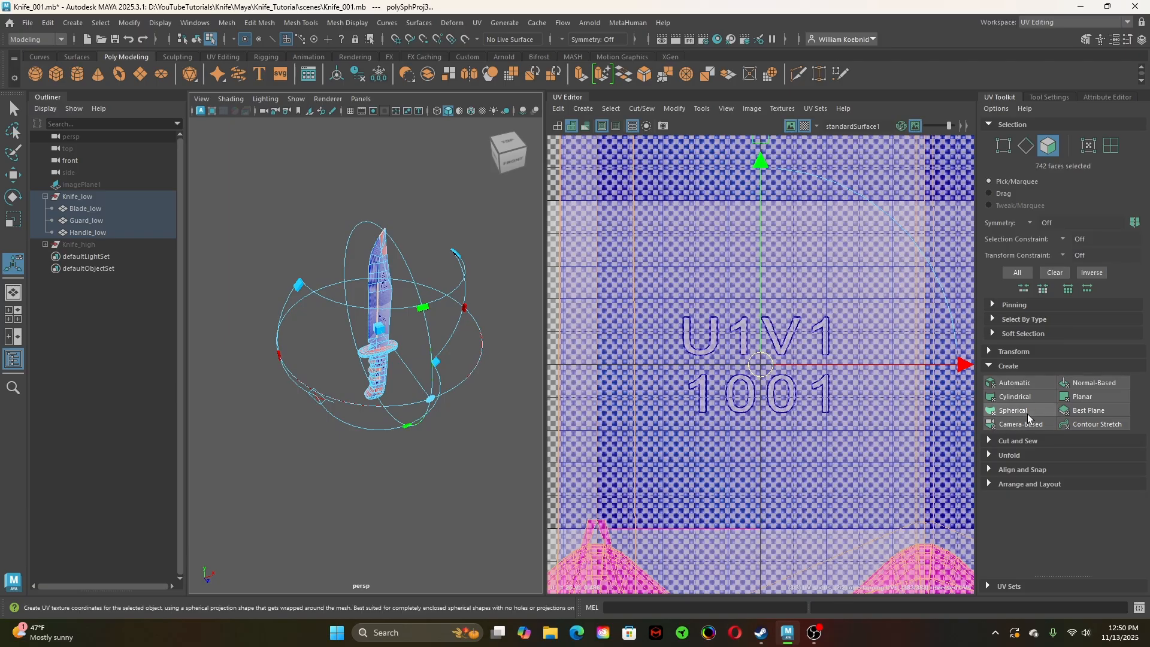
left_click(1014, 396)
left_click_drag(348, 467, 449, 470, "alt")
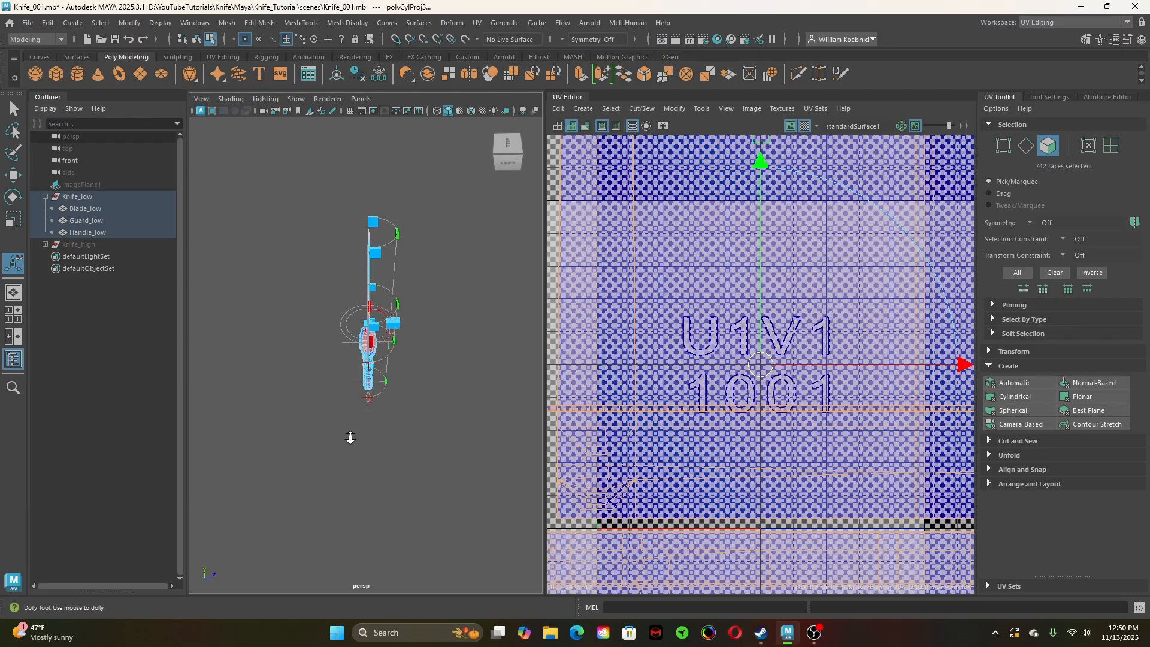
Apply a camera-based UV projection to the blade, guard and handle from an angled front-left view
right_click_drag(349, 436, 409, 463, "alt")
left_click_drag(409, 463, 466, 460, "alt")
left_click(1019, 423)
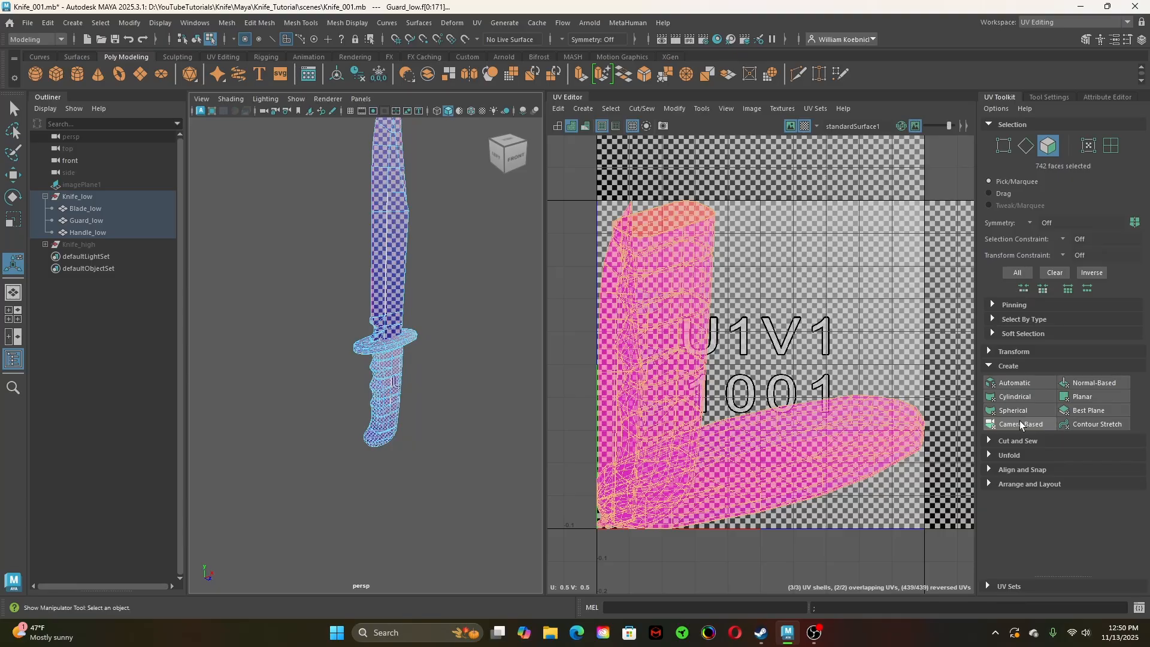
Select only the handle and try a camera-based UV projection on it from a level side view
left_click(437, 474)
right_click_drag(393, 392, 464, 254)
left_click(470, 450)
left_click(393, 395)
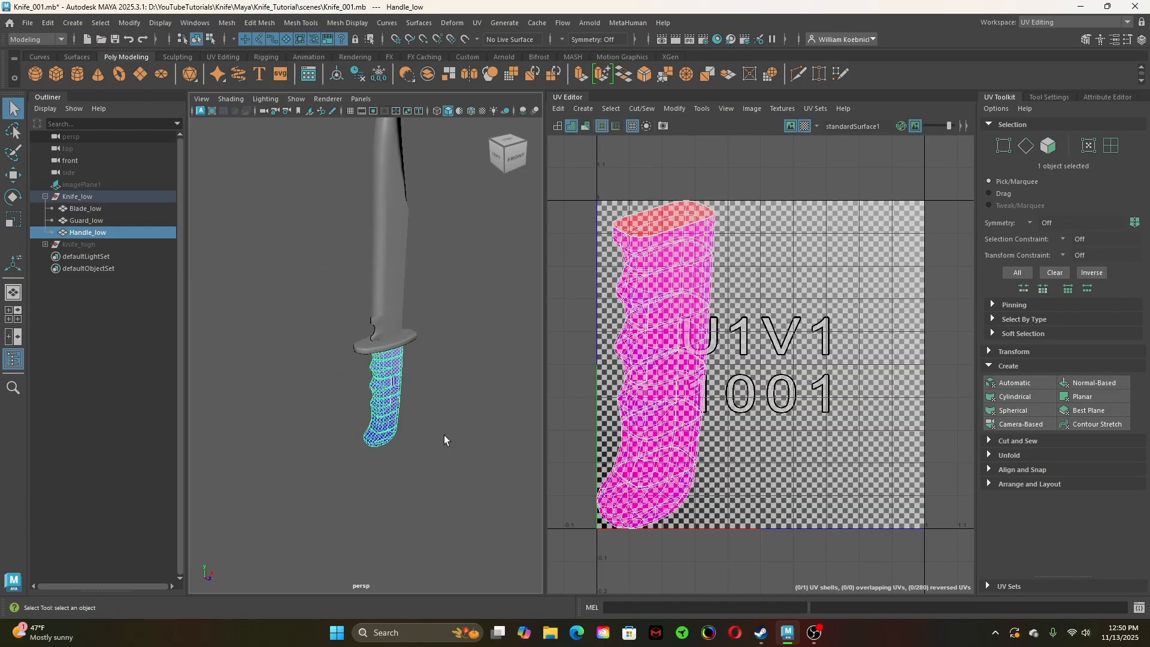
middle_click_drag(334, 461, 327, 445, "alt")
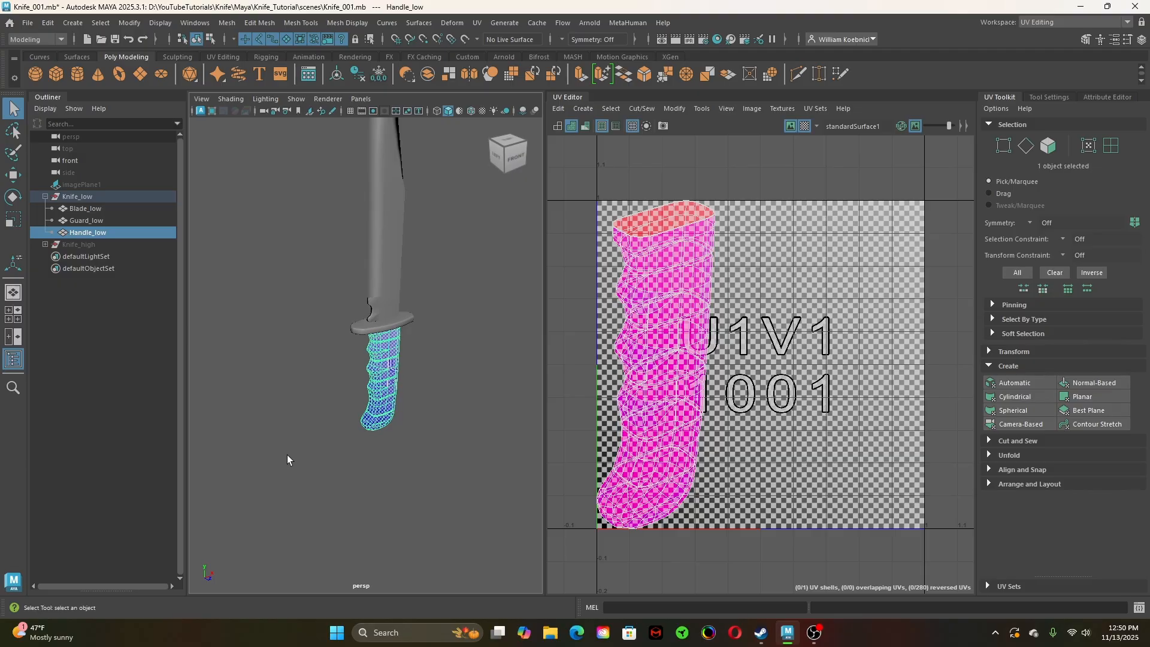
left_click_drag(287, 459, 317, 502, "alt")
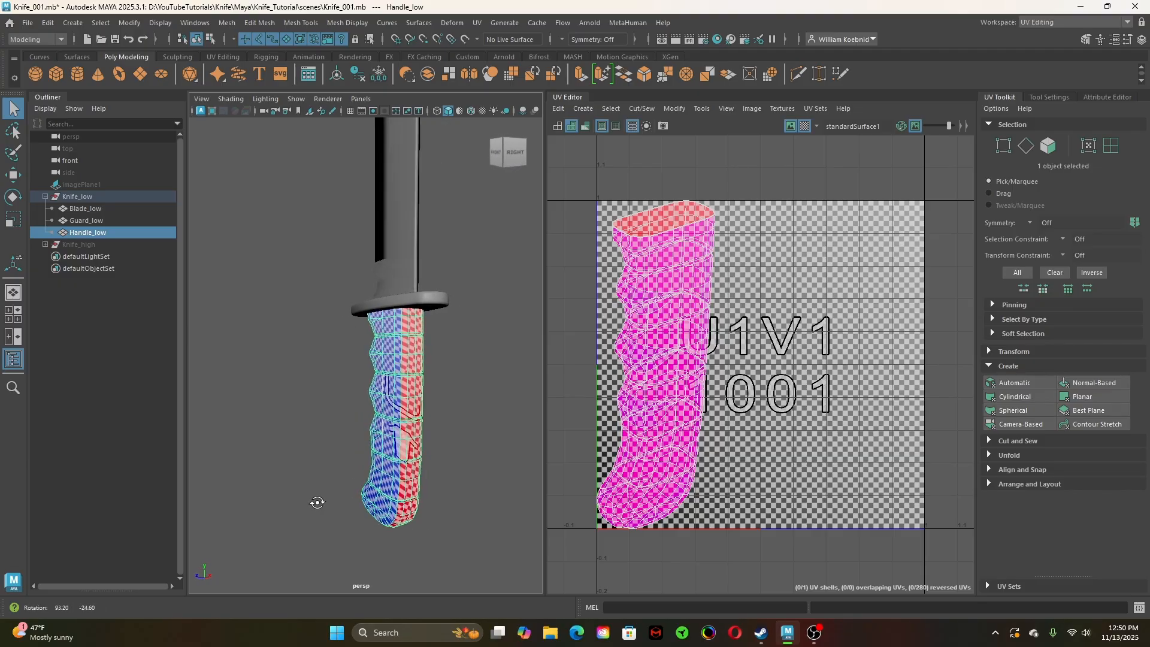
left_click(1025, 424)
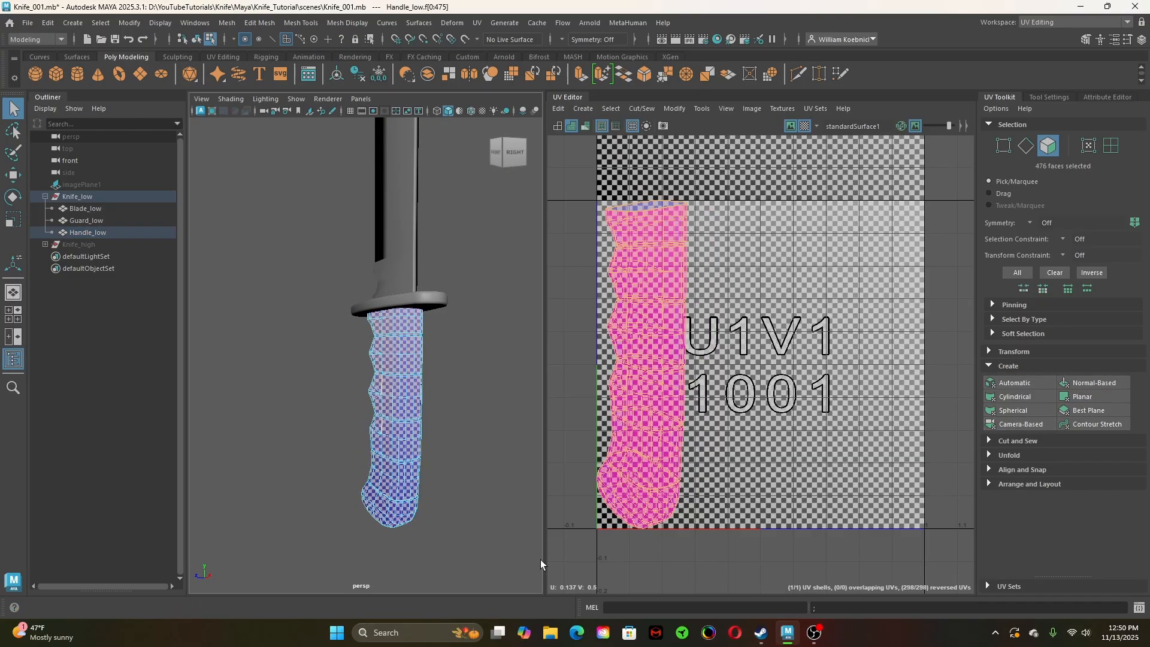
Try camera-based UV projections on the handle from below and from above the knife
left_click_drag(540, 559, 521, 456, "alt")
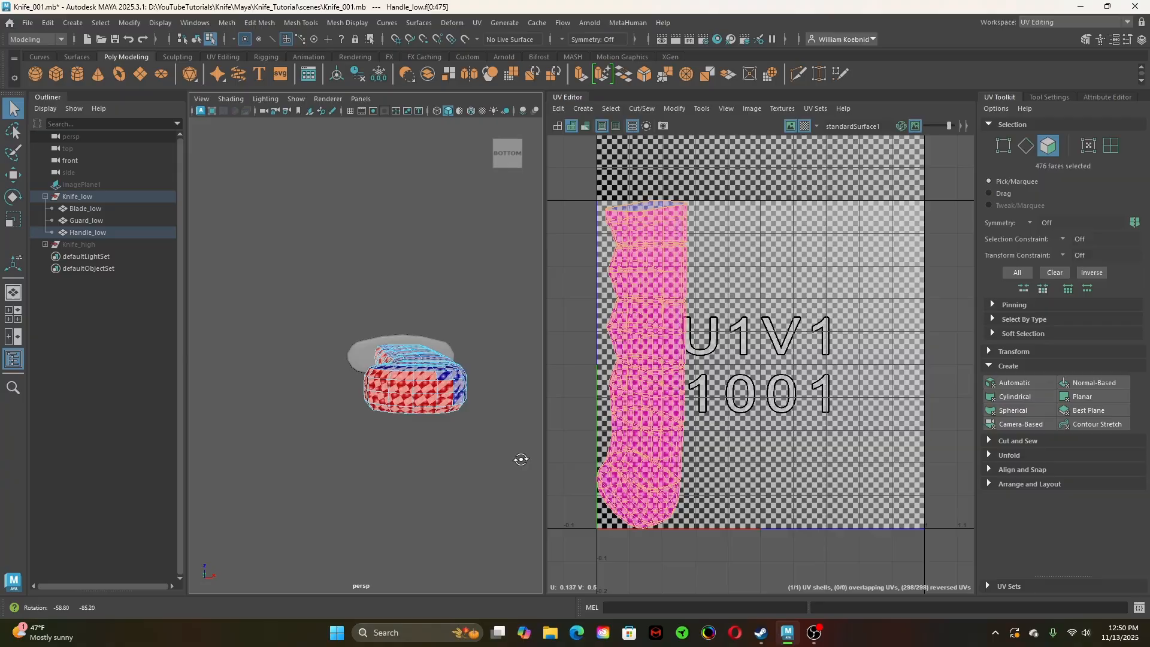
left_click(992, 427)
left_click_drag(346, 462, 379, 591, "alt")
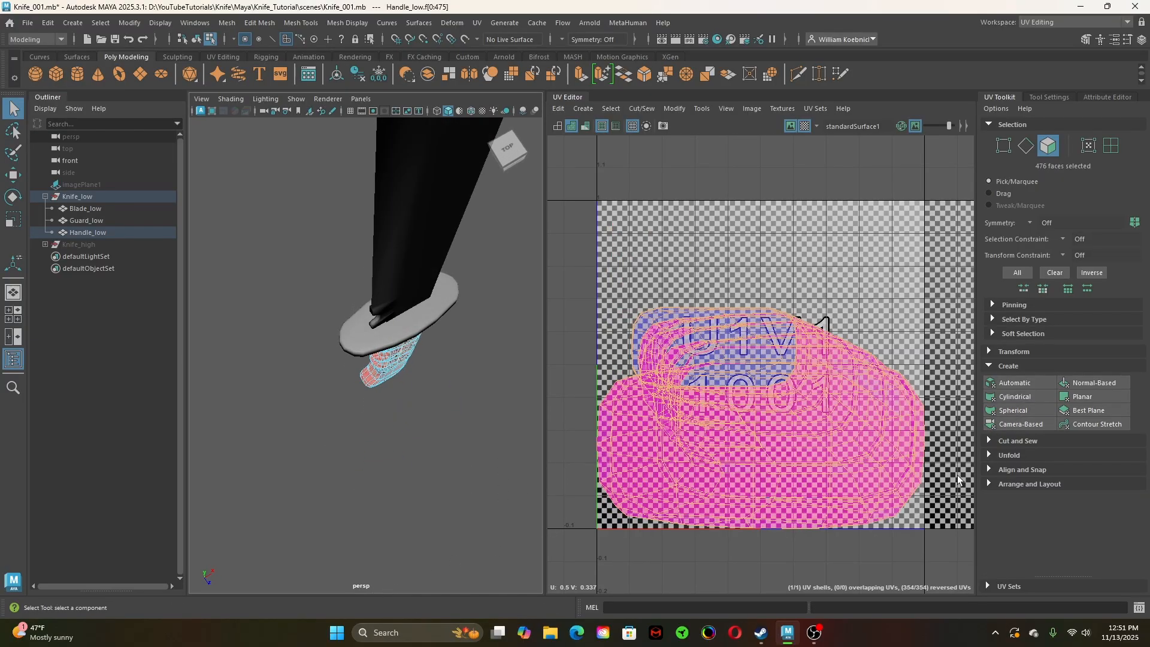
left_click(1044, 423)
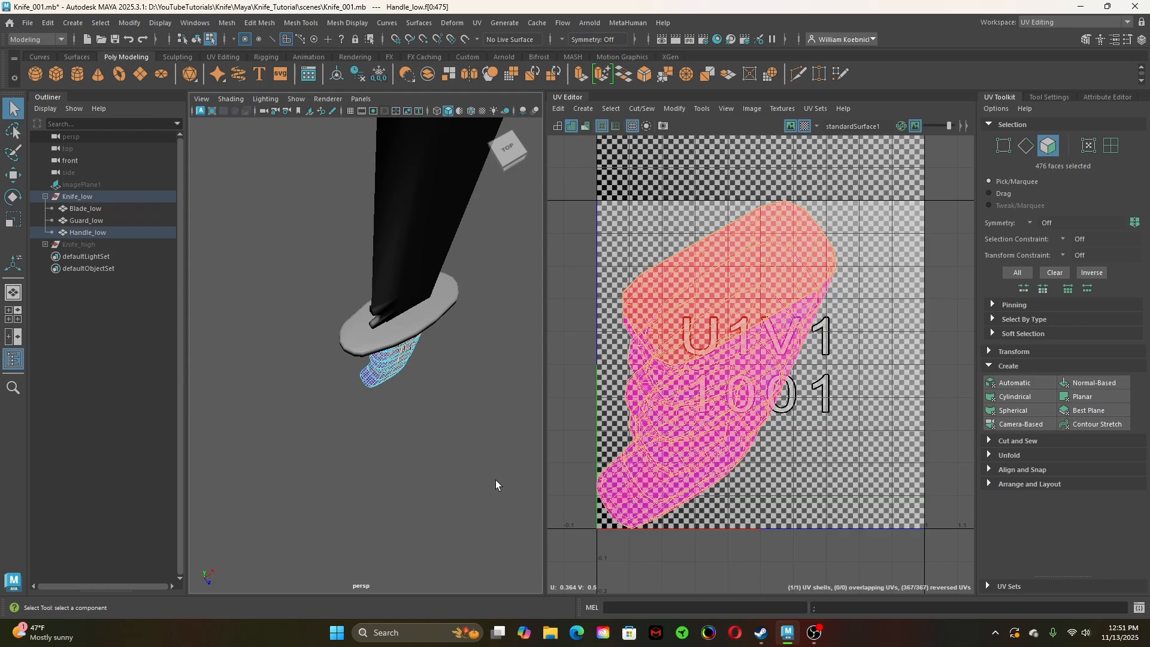
Reapply the camera-based UV projection to the handle from the upright, angled front-left view
left_click_drag(495, 485, 396, 441, "alt")
middle_click_drag(396, 441, 351, 413, "alt")
left_click_drag(352, 413, 407, 409, "alt")
left_click(348, 346, "shift")
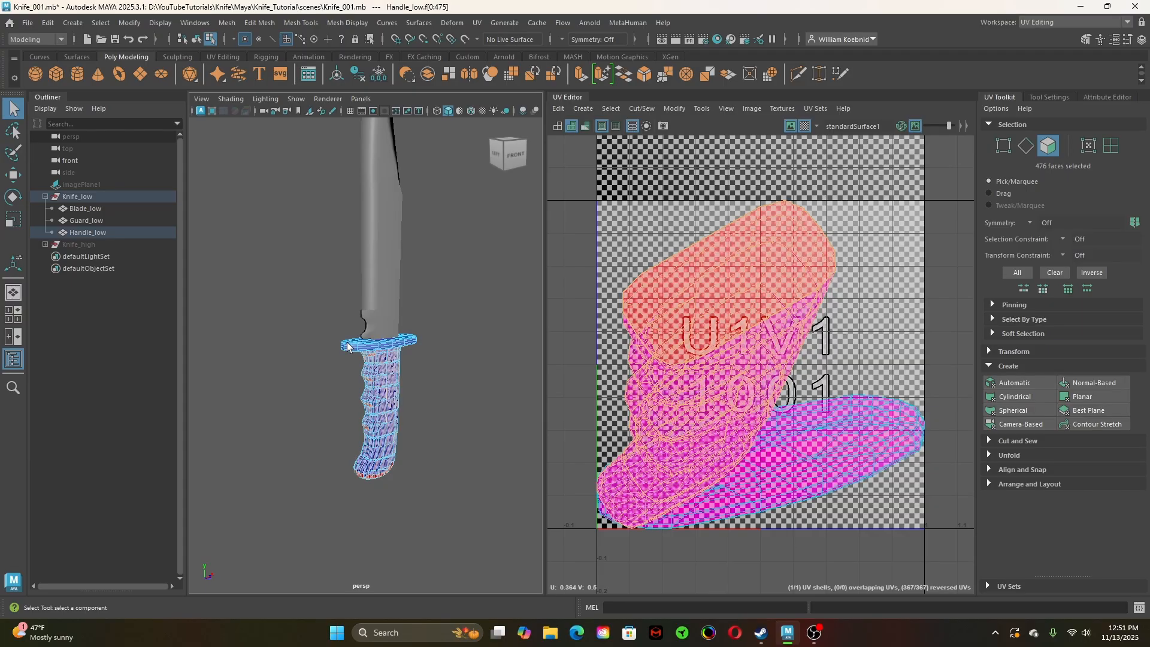
left_click(376, 286, "shift")
left_click(1030, 412)
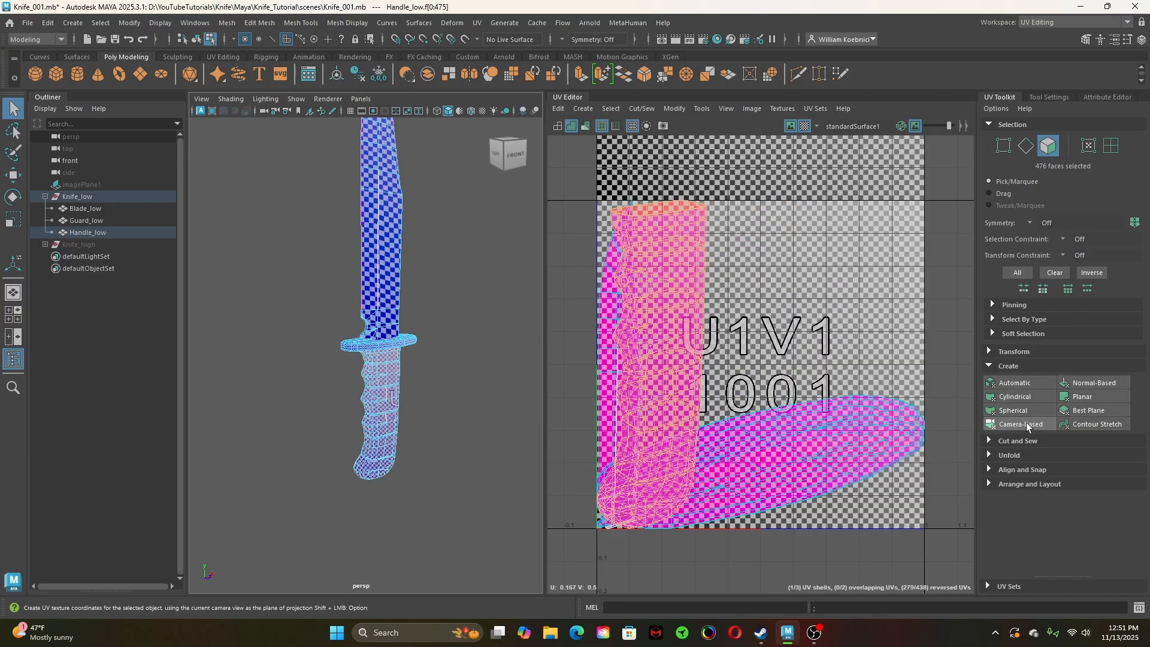
Return to object selection, then select the low-poly guard and isolate it in the viewport
right_click_drag(453, 276, 482, 333)
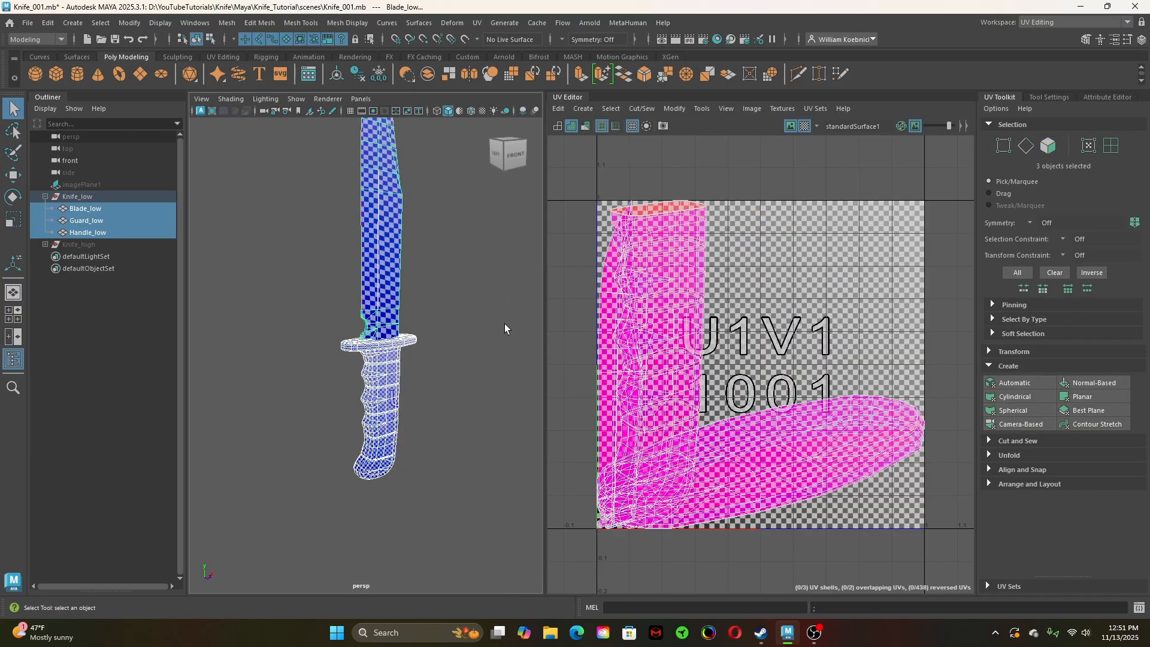
left_click(473, 434)
left_click(351, 350)
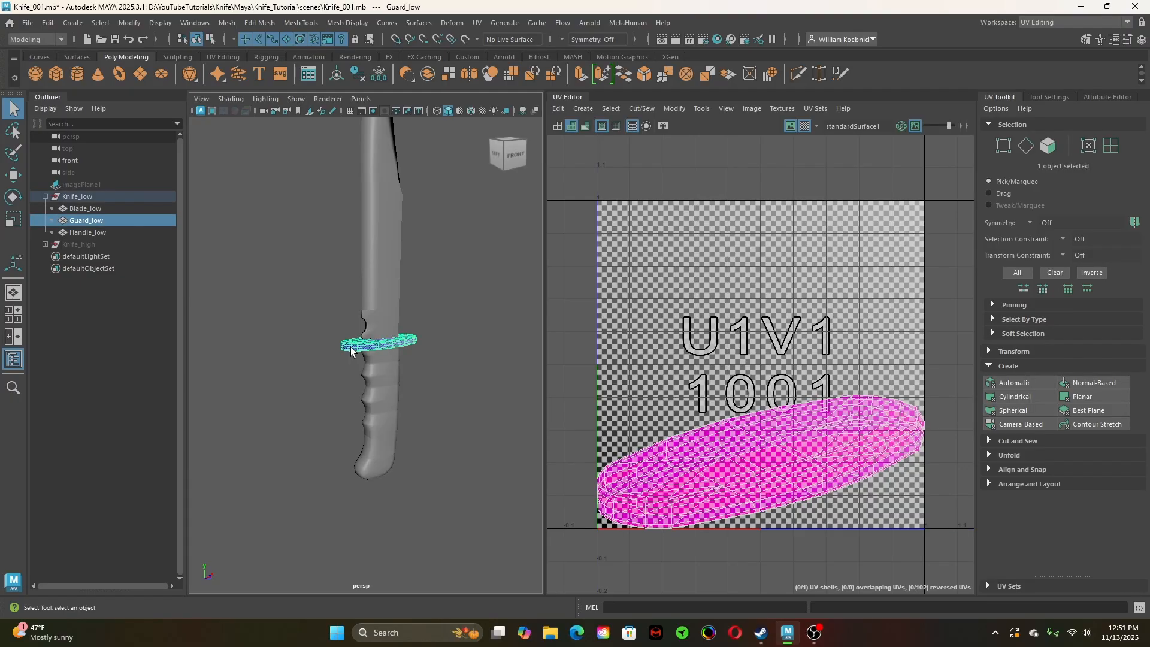
key("f")
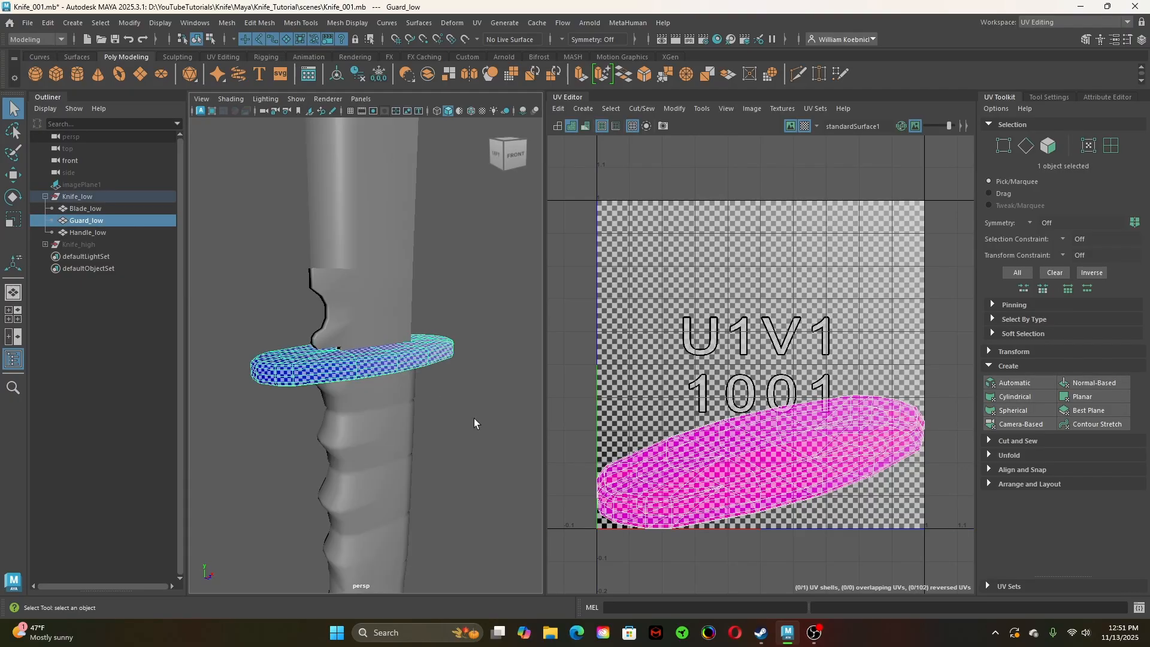
key("ctrl+1")
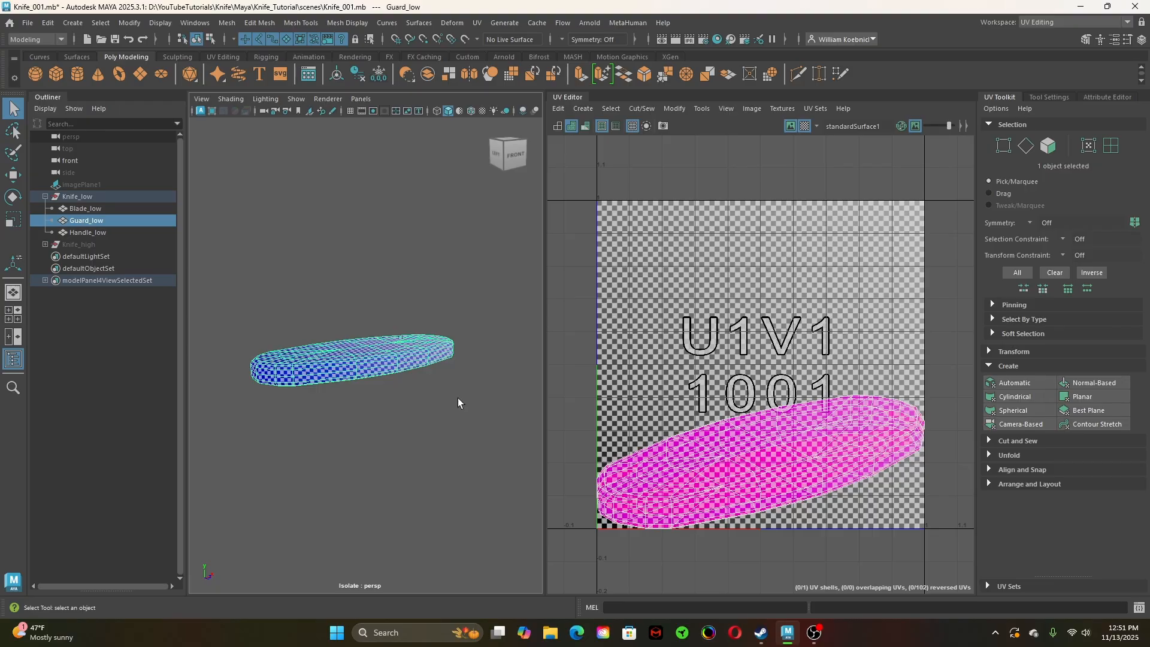
Select the edge loop running around the middle of the guard's side wall and inspect it from several angles
left_click_drag(277, 411, 365, 358, "alt")
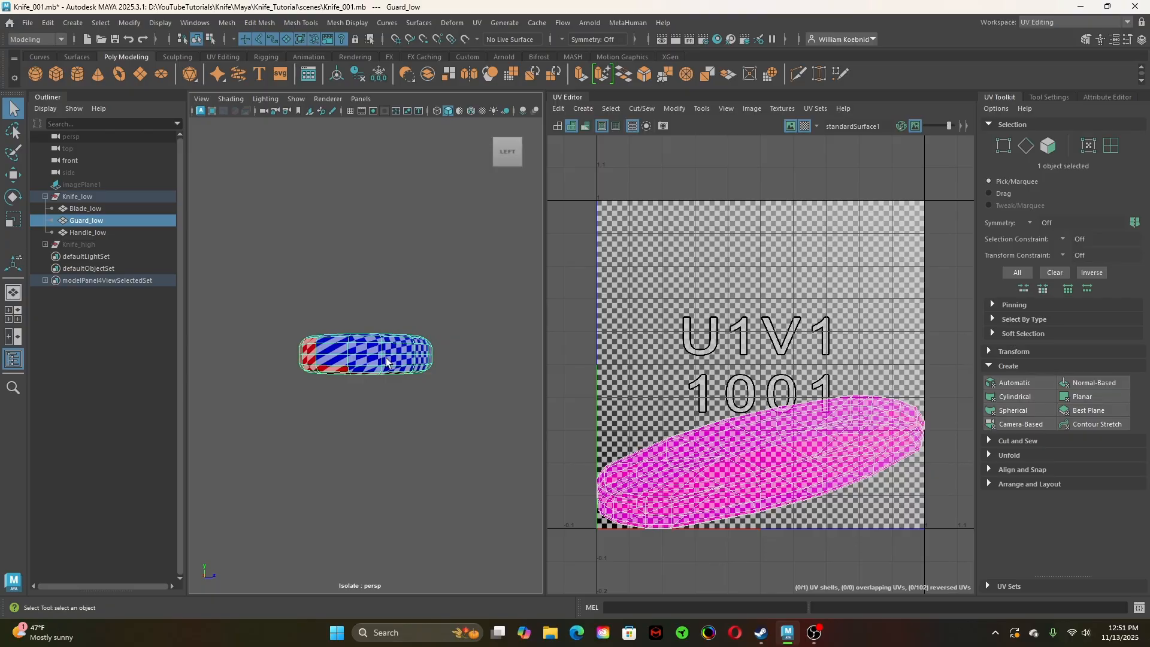
right_click(368, 359)
left_click(361, 257)
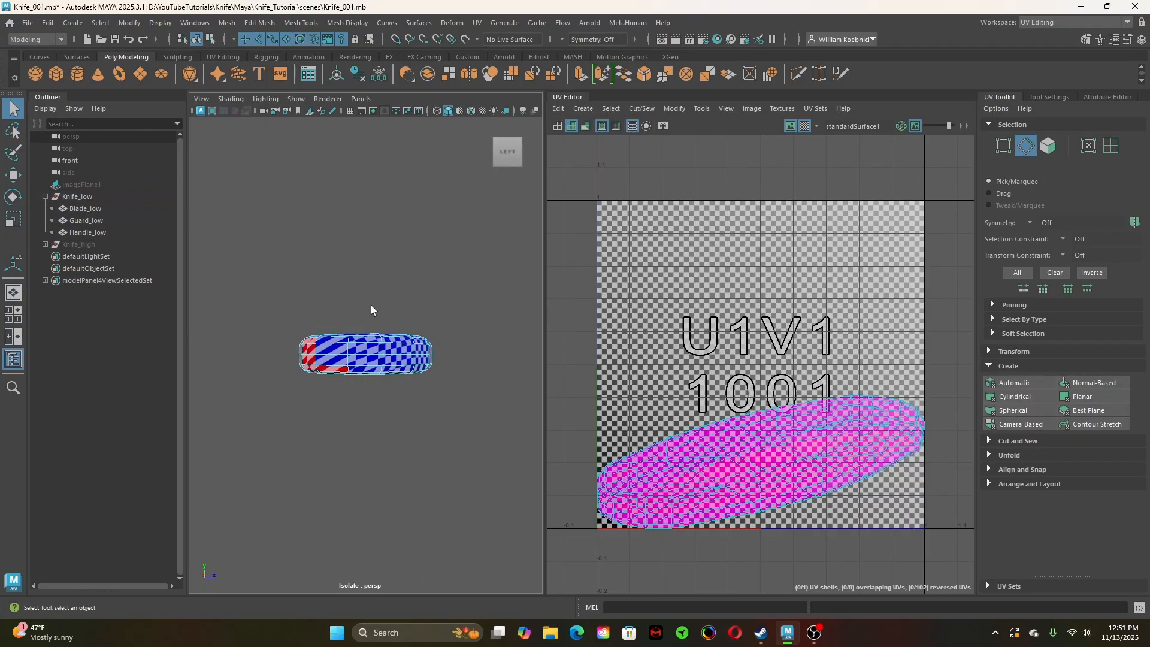
double_click(368, 356)
left_click_drag(470, 423, 396, 412, "alt")
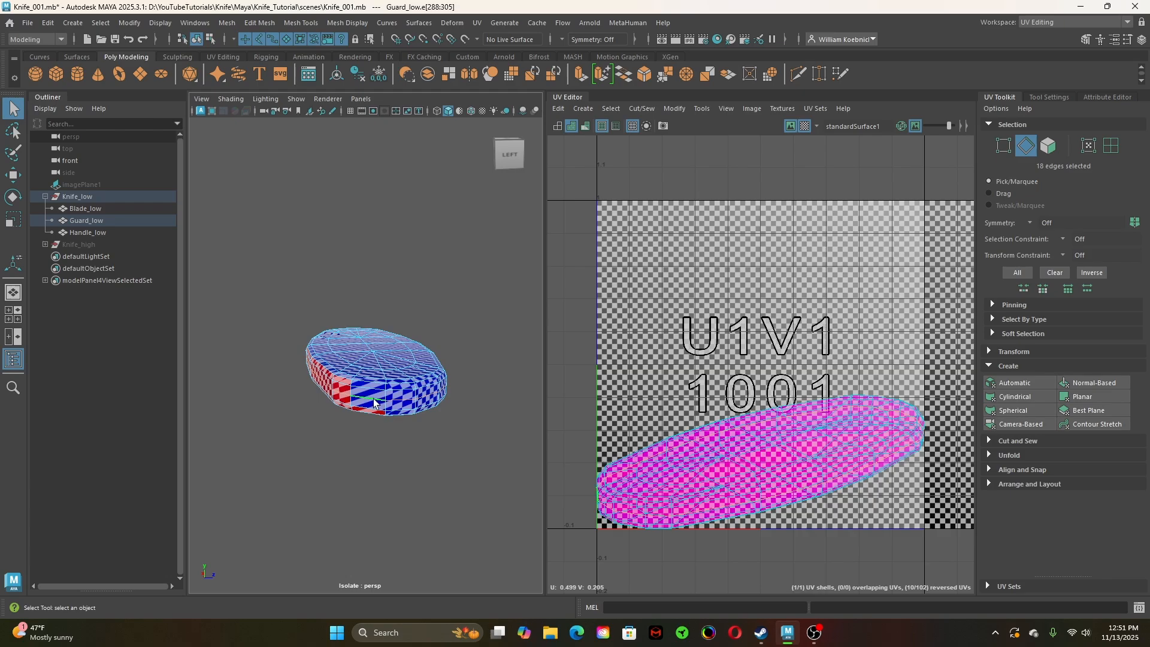
left_click_drag(467, 461, 322, 465, "alt")
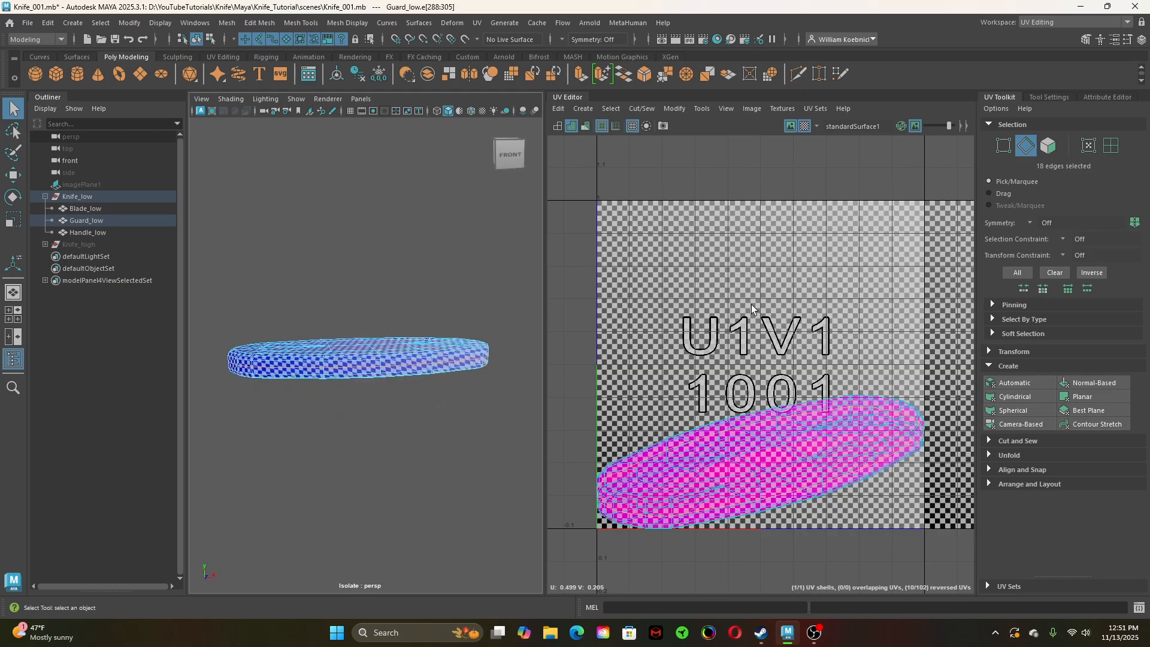
left_click_drag(344, 421, 375, 423, "alt")
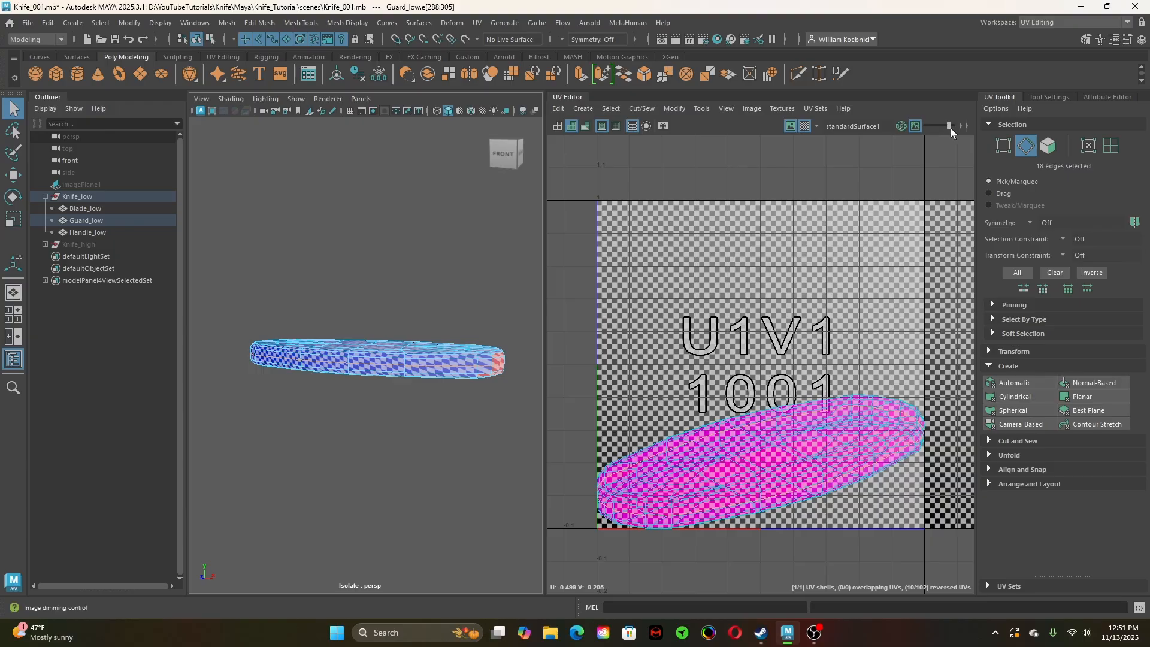
Dim the checker image in the UV Editor and display the guard's UVs as wireframe instead of shaded
mouse_move(948, 127)
left_mouse_down()
mouse_move(927, 126)
mouse_move(949, 127)
left_mouse_up()
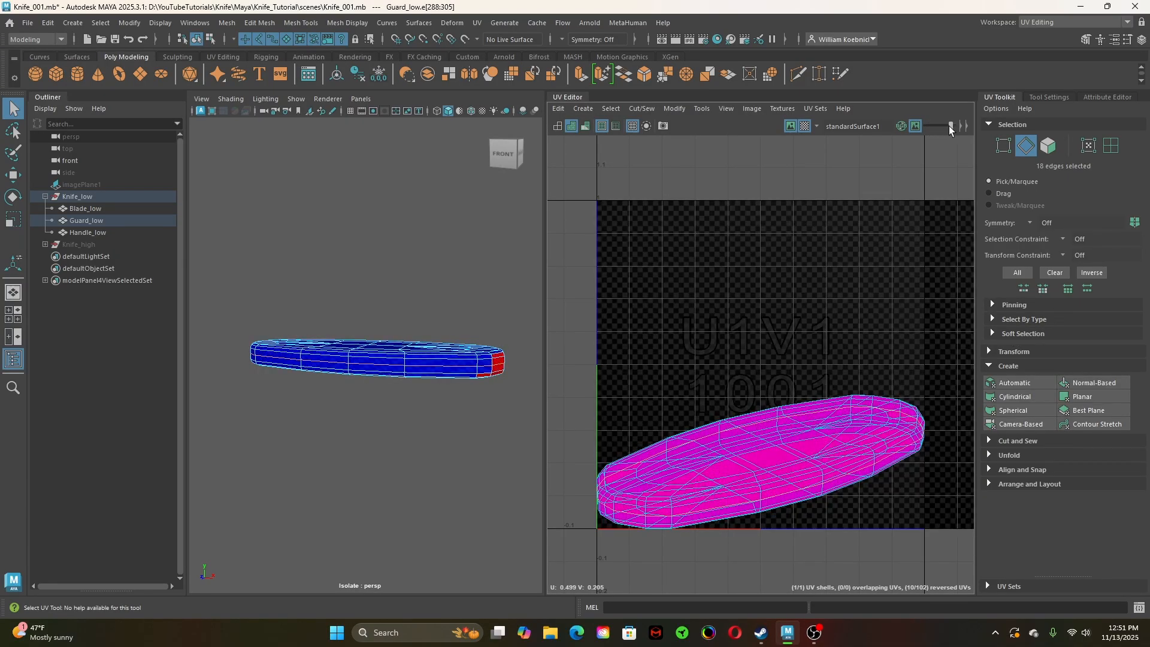
left_click(557, 126)
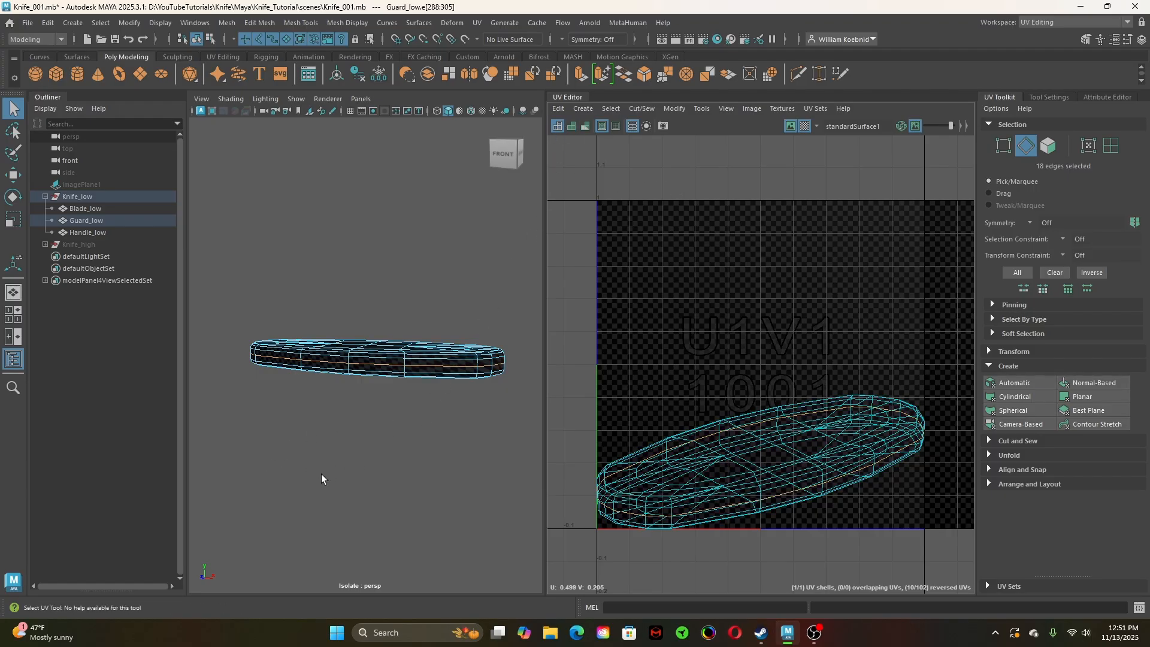
left_click_drag(256, 444, 451, 519, "alt")
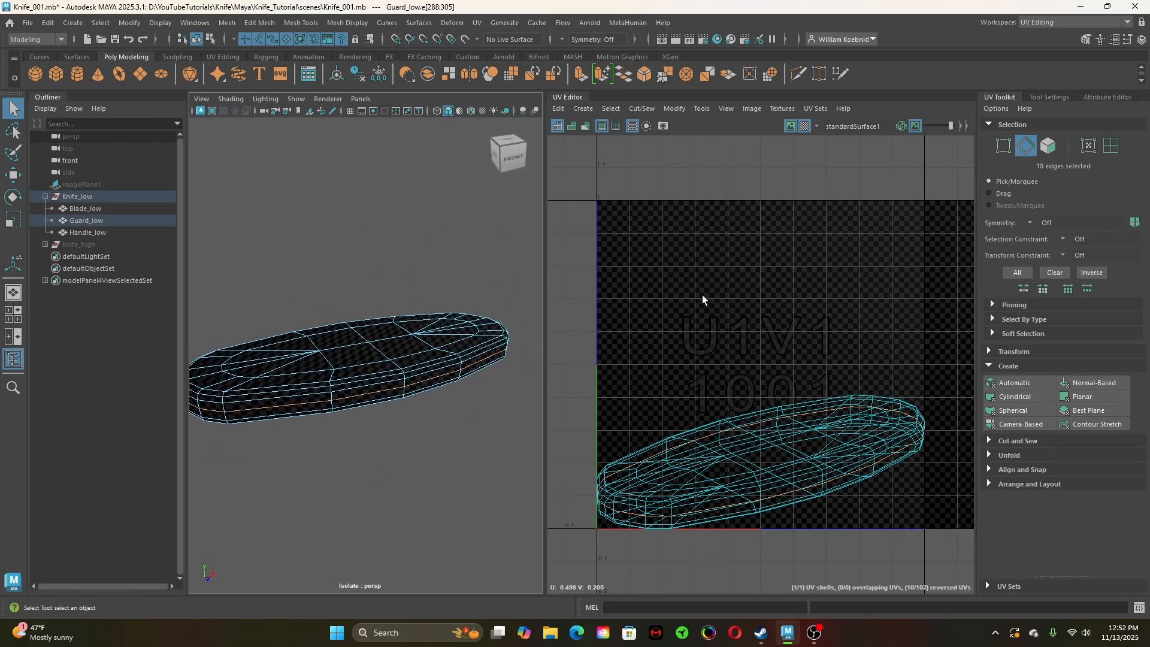
Cut the guard's UVs along the selected edge loop around the middle of its side wall
right_click_drag(699, 274, 718, 290, "shift")
right_click_drag(464, 242, 465, 242, "shift")
mouse_move(657, 247)
right_mouse_down("shift")
mouse_move(631, 255)
mouse_move(655, 259)
mouse_move(656, 246)
mouse_move(623, 256)
right_mouse_up("shift")
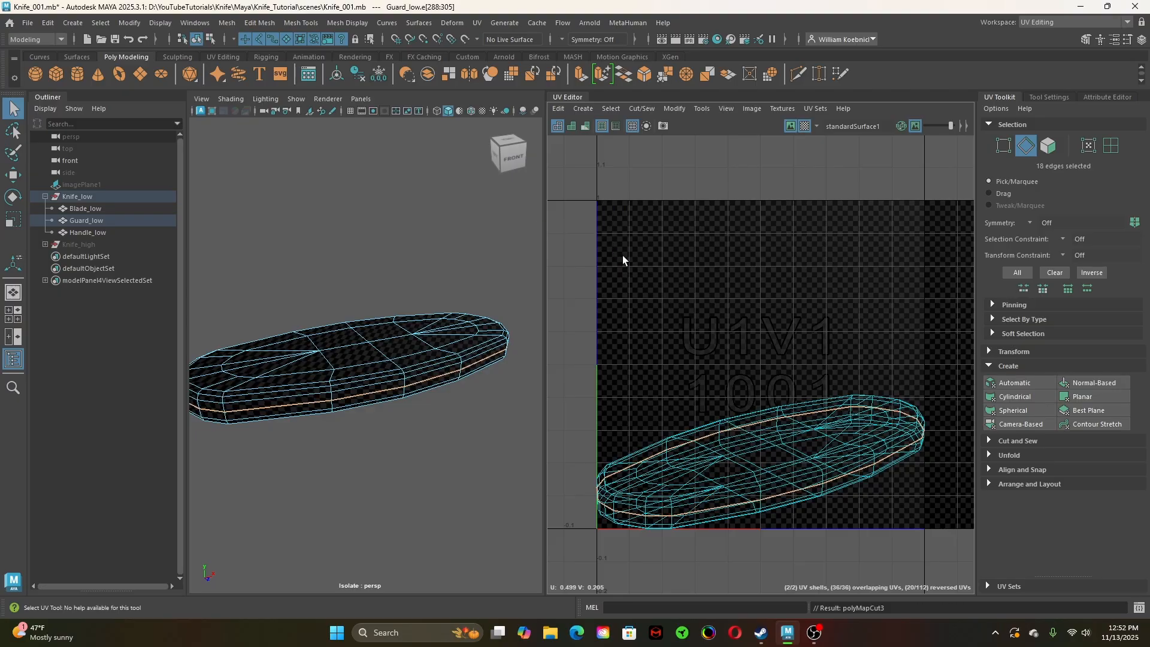
Switch to UV shell selection and move the guard's upper-half shell straight up, clear of the lower-half shell
right_click_drag(717, 327, 683, 309)
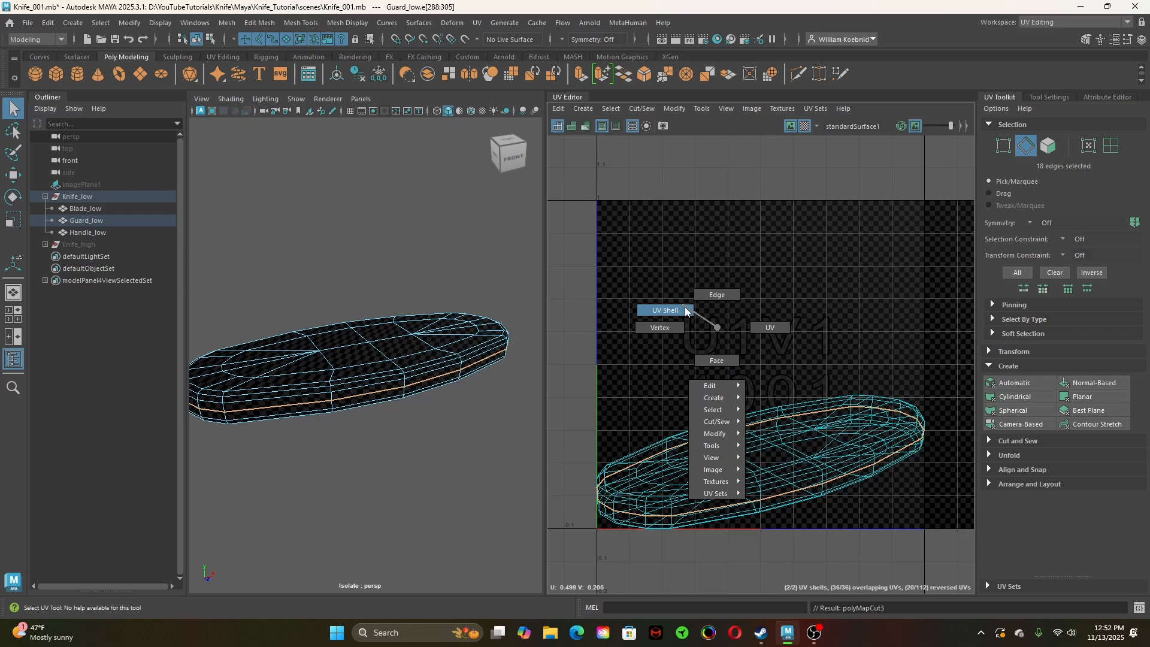
right_click_drag(685, 311, 686, 311)
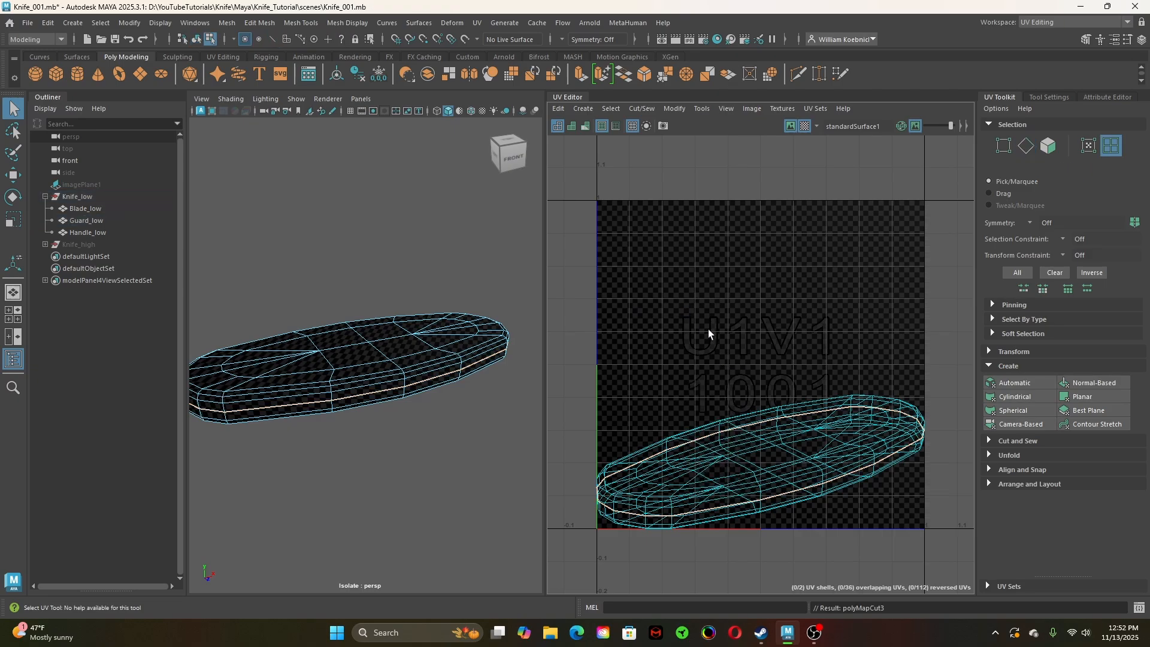
left_click(776, 441)
key("w")
left_click_drag(771, 390, 771, 264)
left_click(663, 261)
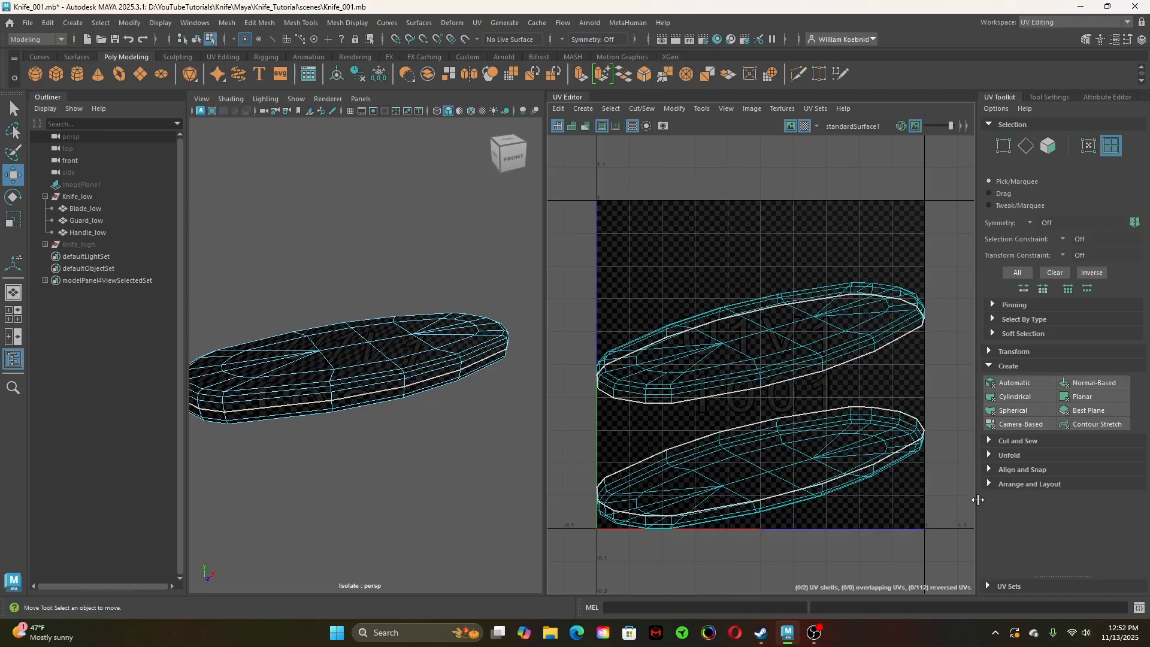
Unfold the guard's upper-half and lower-half UV shells one after the other
left_click(990, 454)
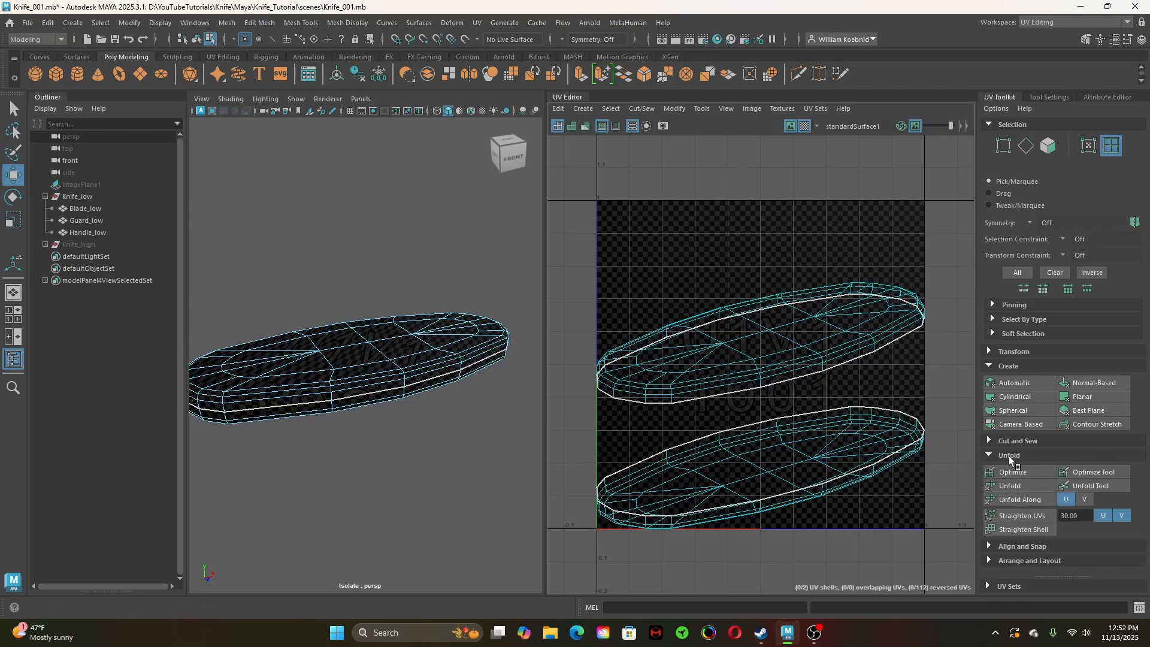
left_click(779, 323)
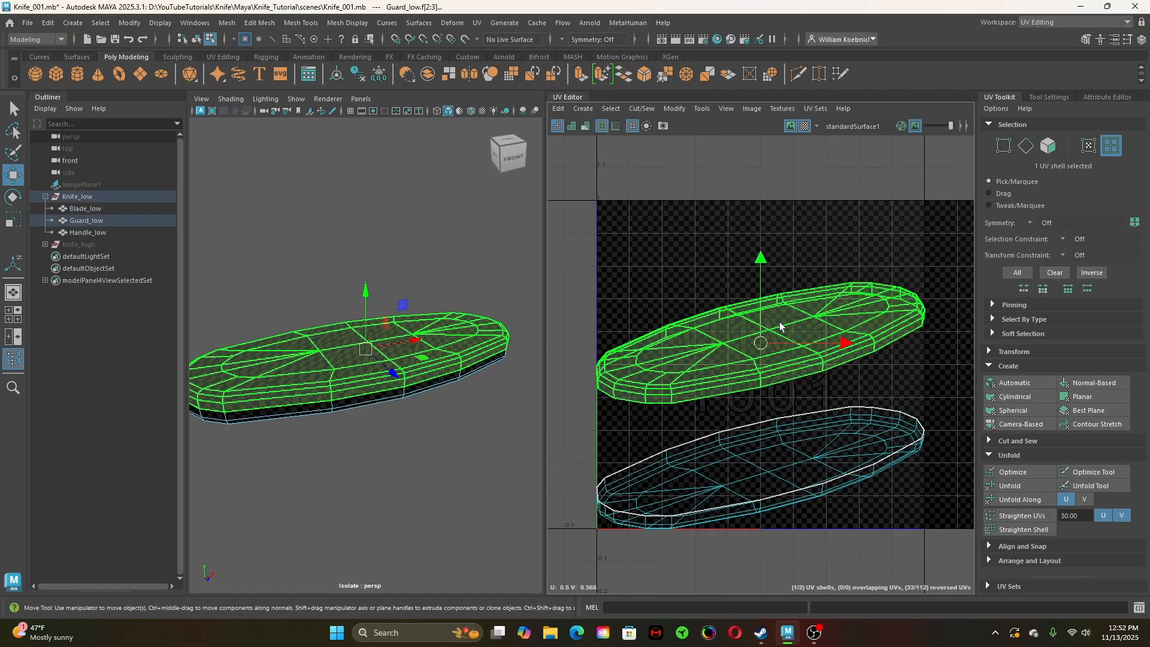
left_click(1024, 486)
left_click(831, 475)
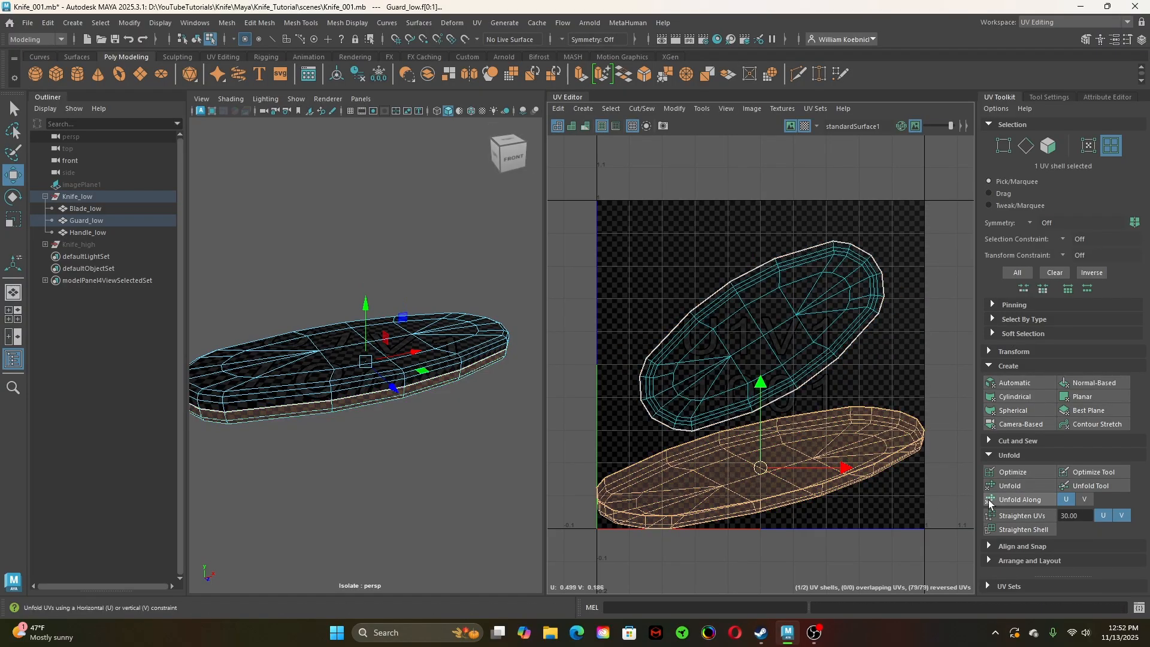
left_click(1012, 488)
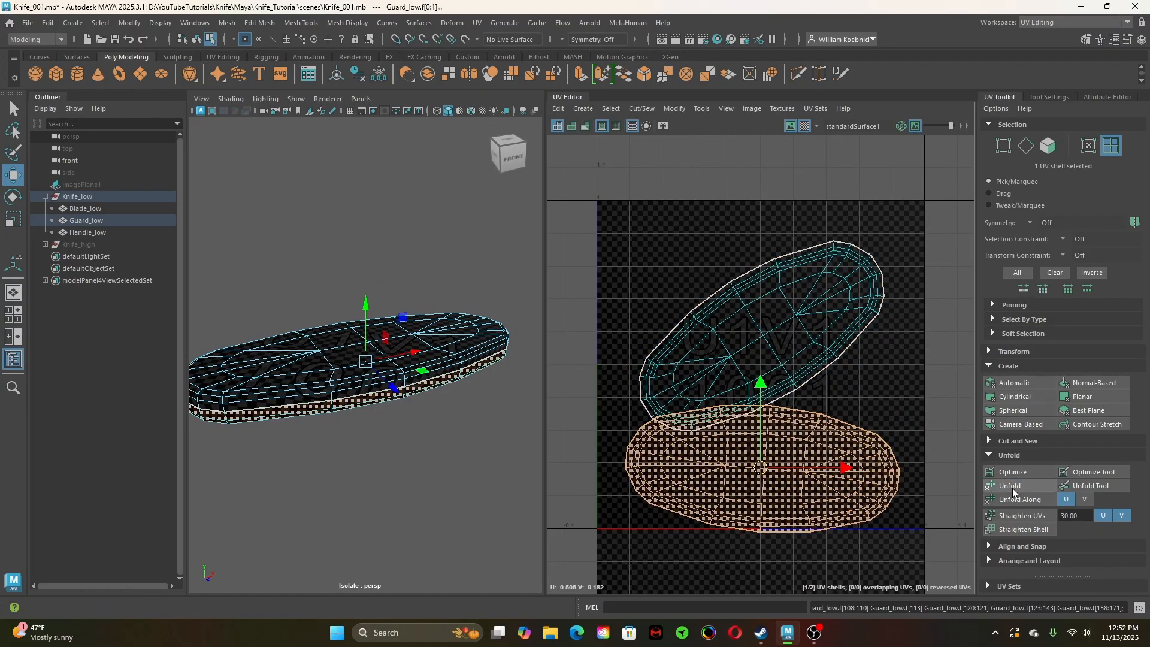
Rotate the two unfolded guard shells by hand so their long axes lie horizontally
left_click(713, 315)
key("e")
mouse_move(838, 275)
left_mouse_down()
mouse_move(811, 272)
mouse_move(837, 313)
left_mouse_up()
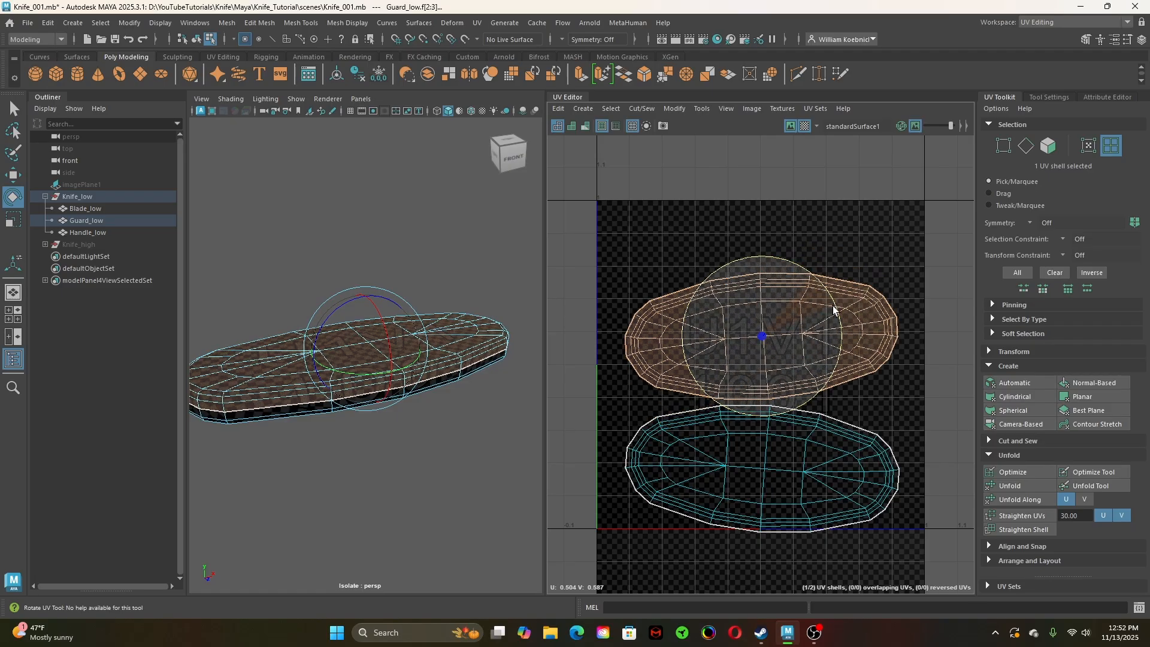
left_click(832, 419)
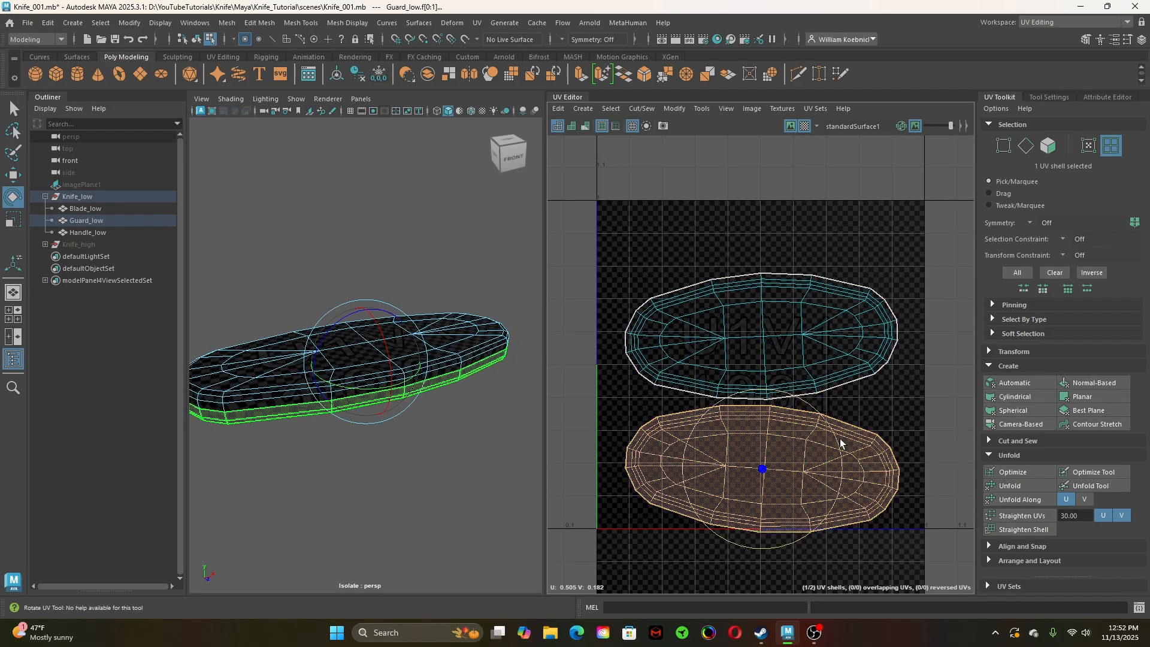
left_click_drag(835, 425, 837, 427)
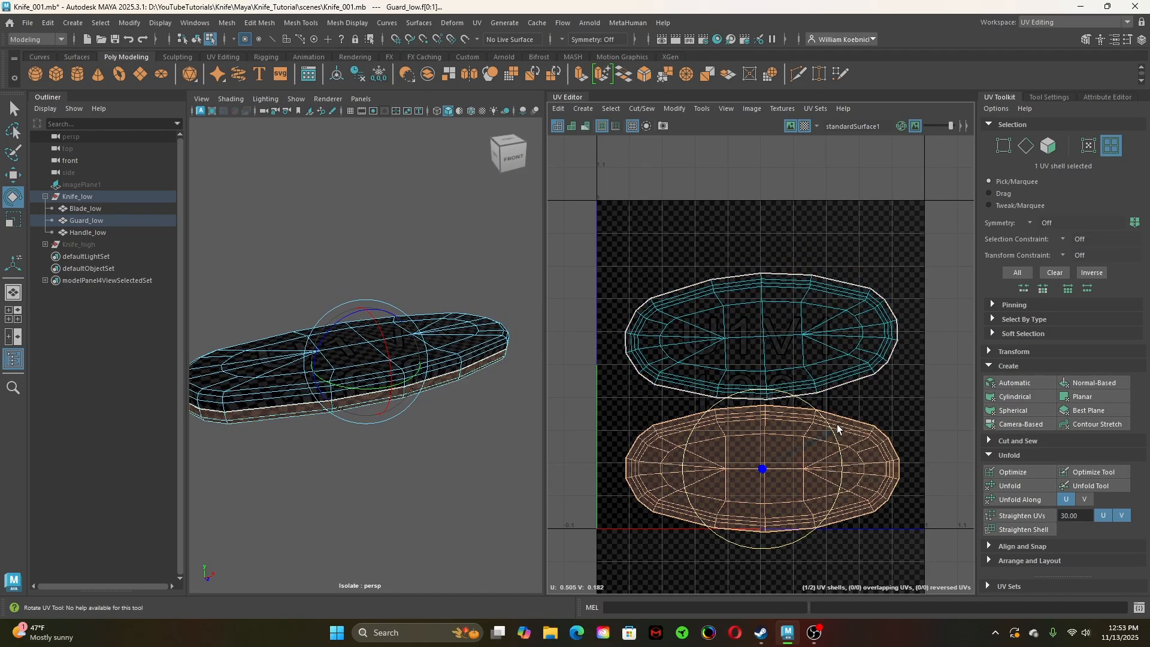
left_click(824, 311)
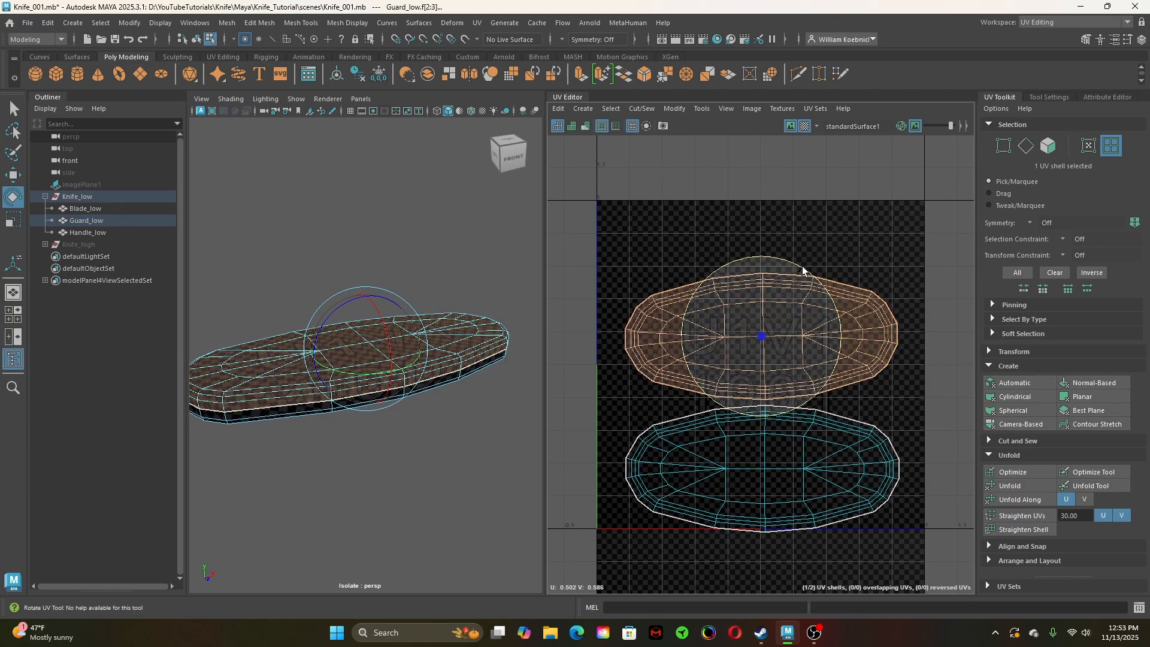
left_click(851, 251)
Apply Orient Shells to the lower guard shell and to the upper one
left_click(838, 464)
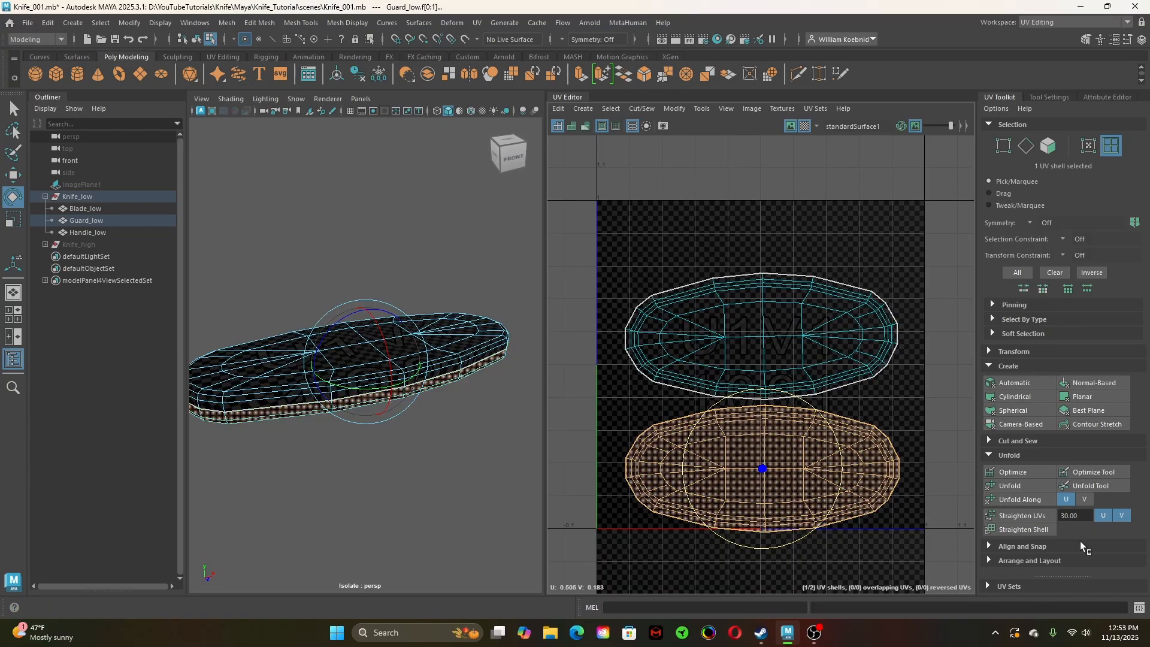
left_click(988, 560)
scroll(1027, 517, "down", 5)
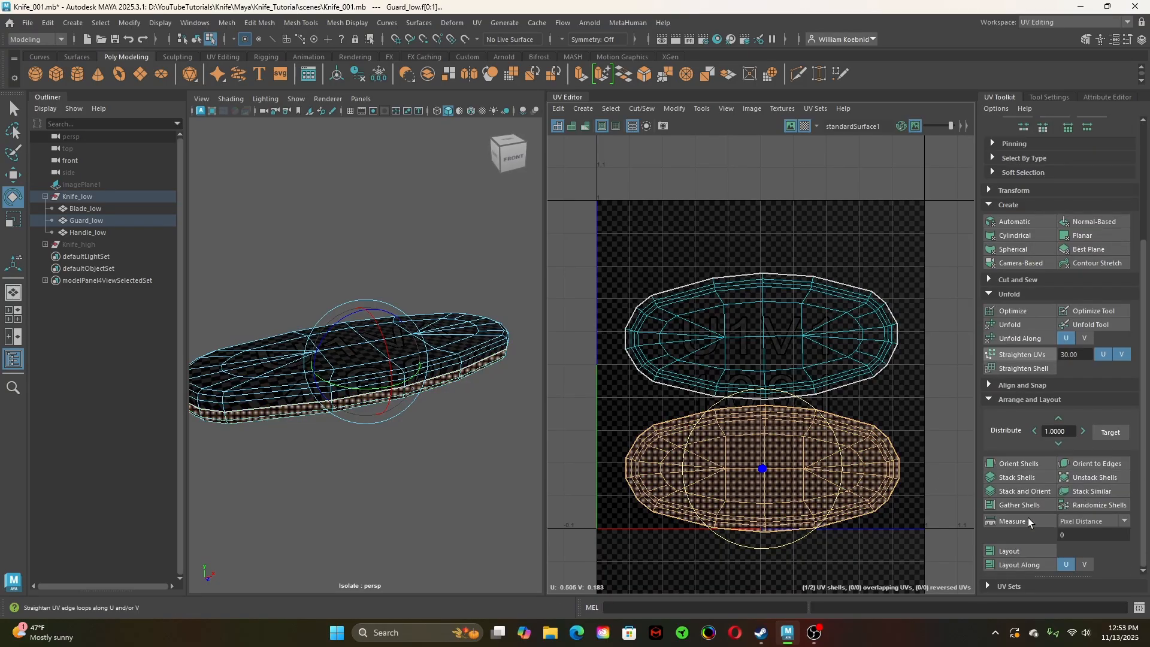
left_click(1005, 462)
left_click(849, 359)
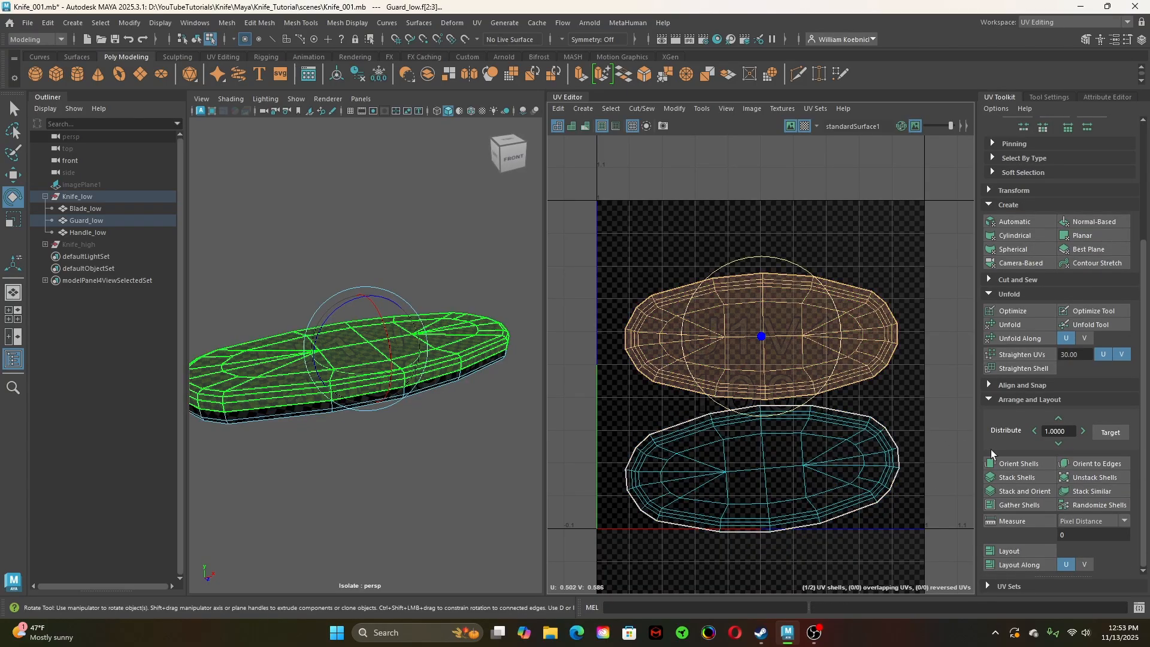
left_click(1028, 464)
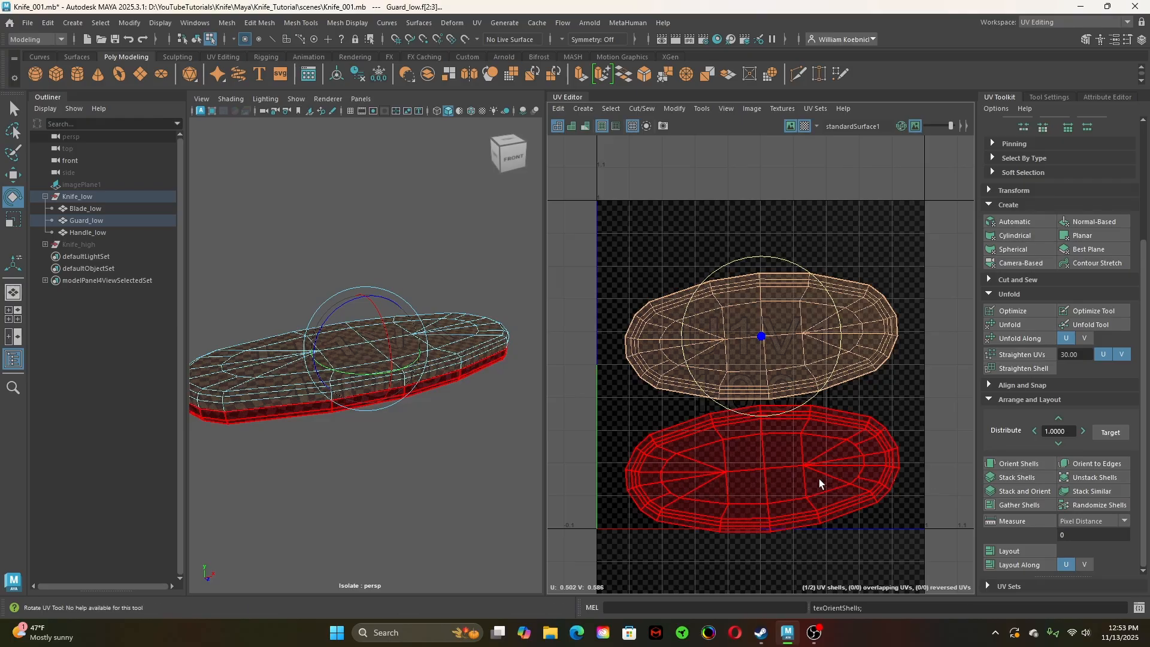
Stack both guard UV shells on top of each other and inspect how their edges line up at both ends
left_click(818, 479, "shift")
left_click(1046, 479)
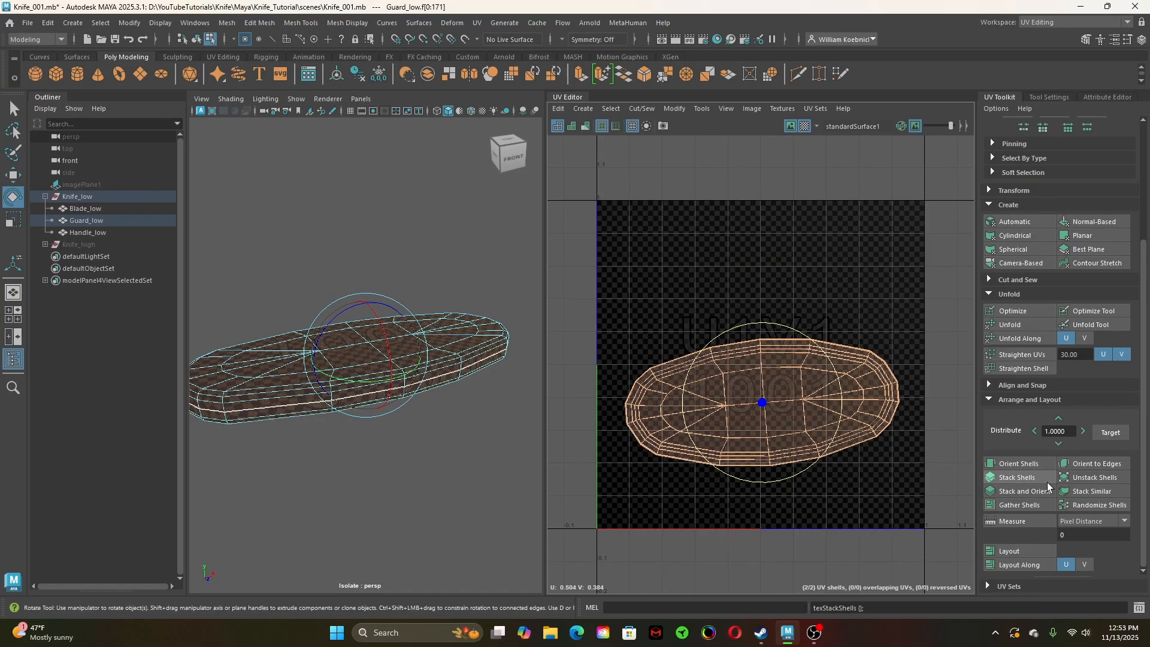
left_click(1047, 465)
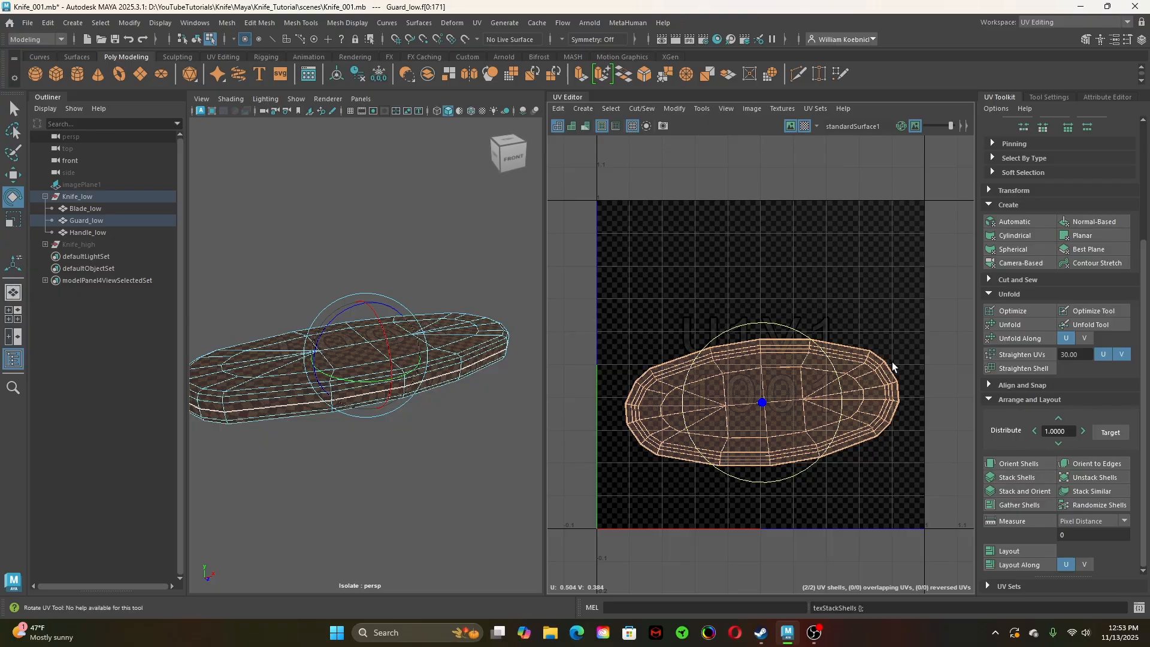
left_click(759, 357)
scroll(708, 560, "up", 5)
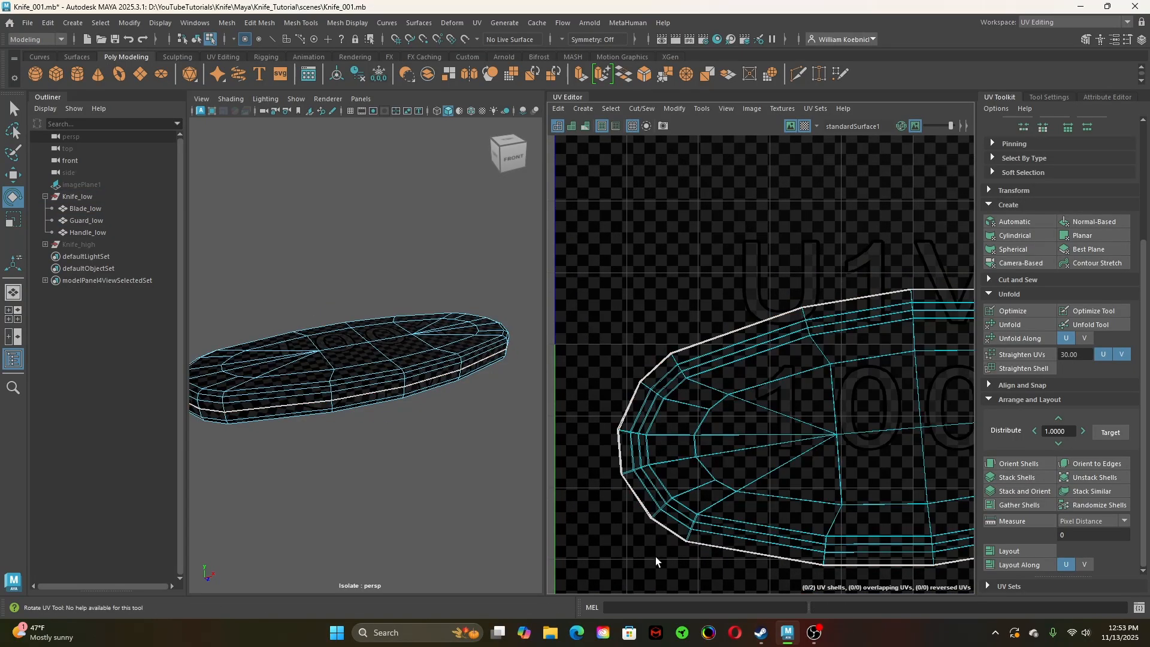
middle_click_drag(721, 507, 611, 405, "alt")
middle_click_drag(862, 455, 761, 525, "alt")
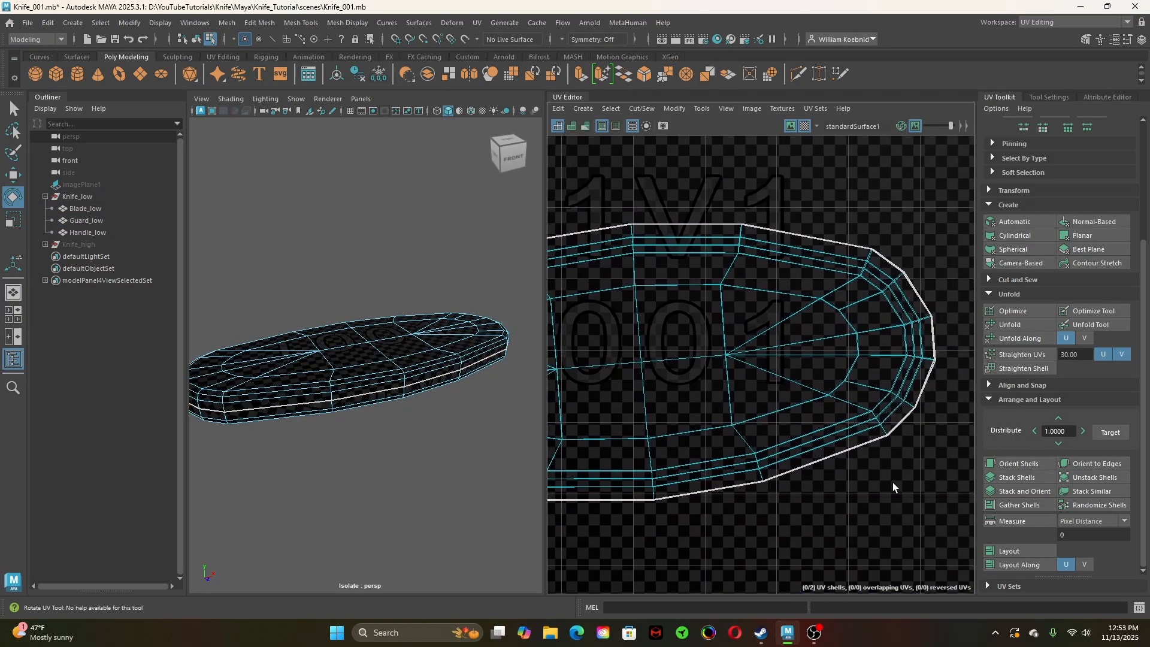
scroll(892, 482, "up", 5)
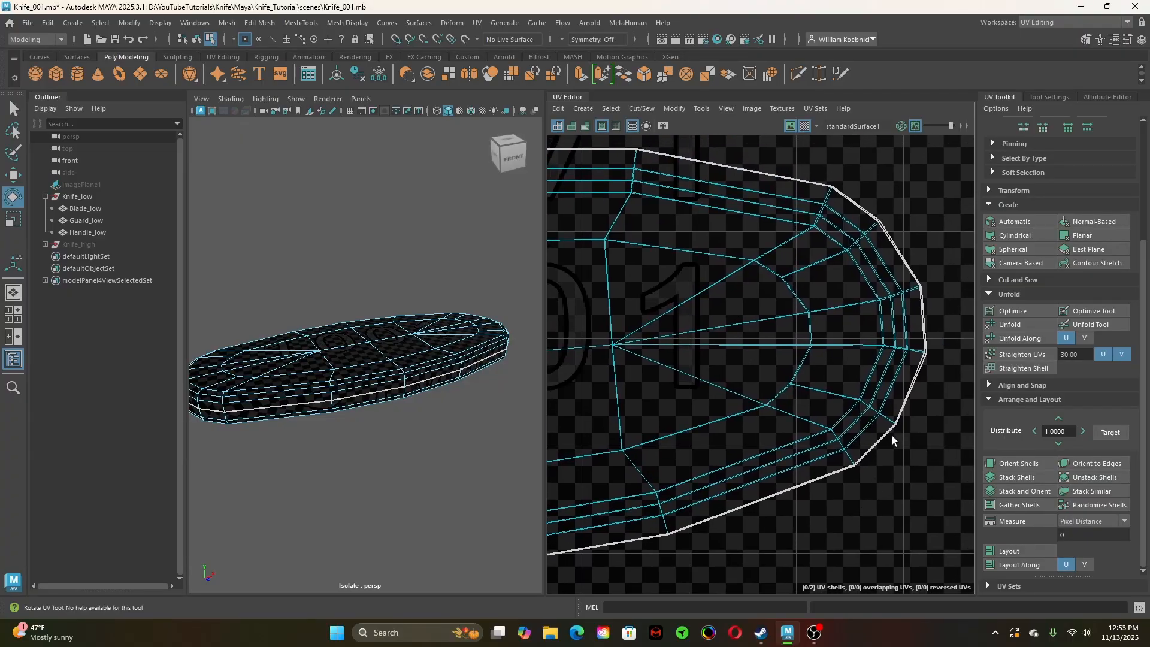
scroll(931, 540, "down", 5)
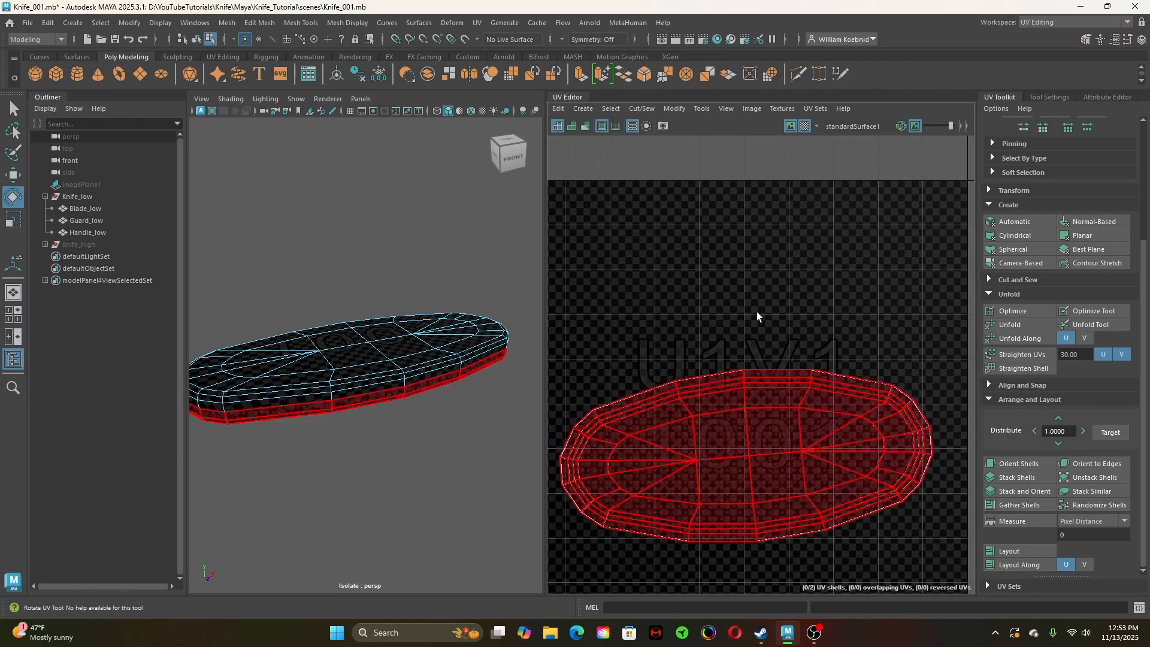
Get the texel density of both guard shells together and of the lower-half shell alone
left_click_drag(757, 312, 830, 419)
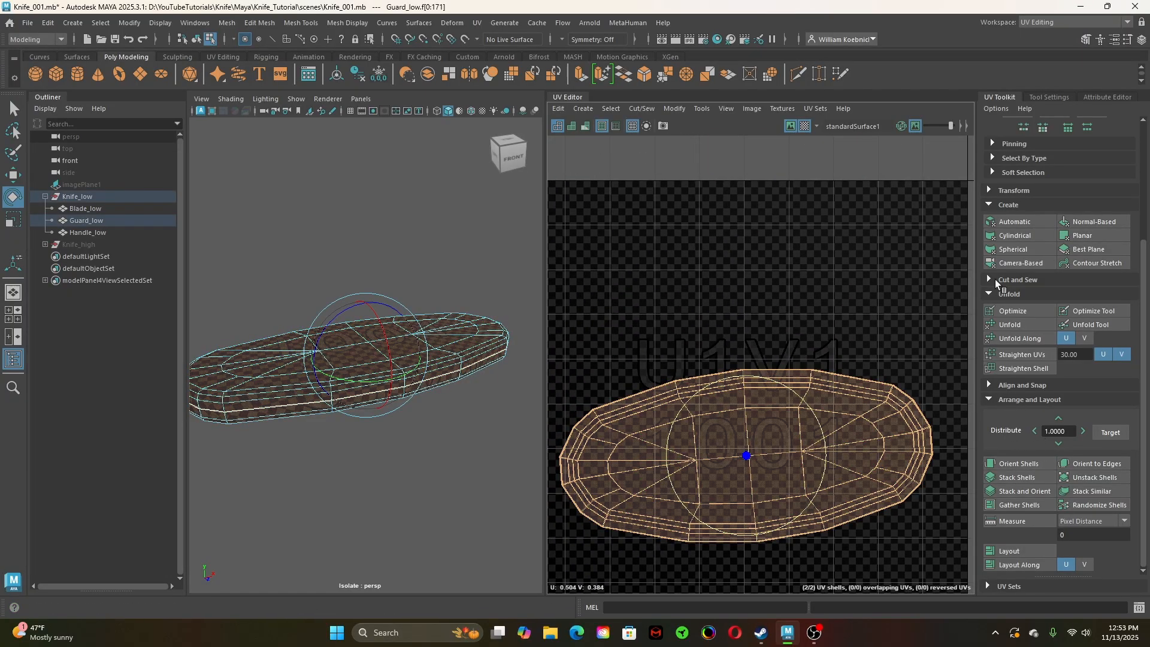
scroll(993, 275, "up", 3)
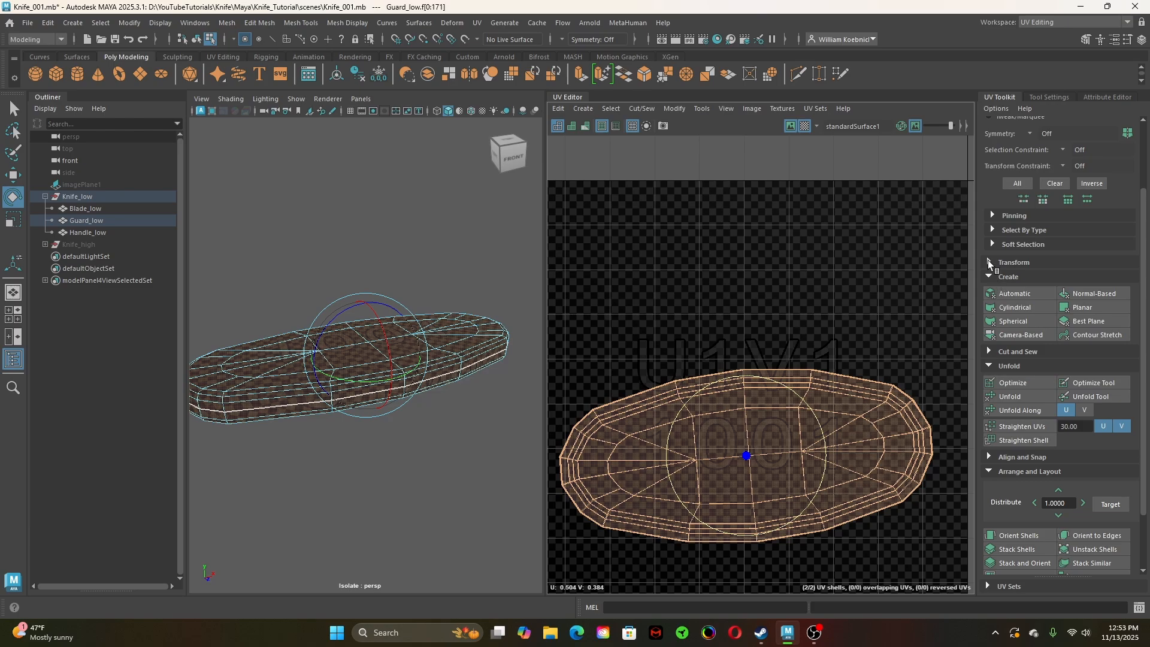
left_click(989, 262)
scroll(1004, 347, "down", 6)
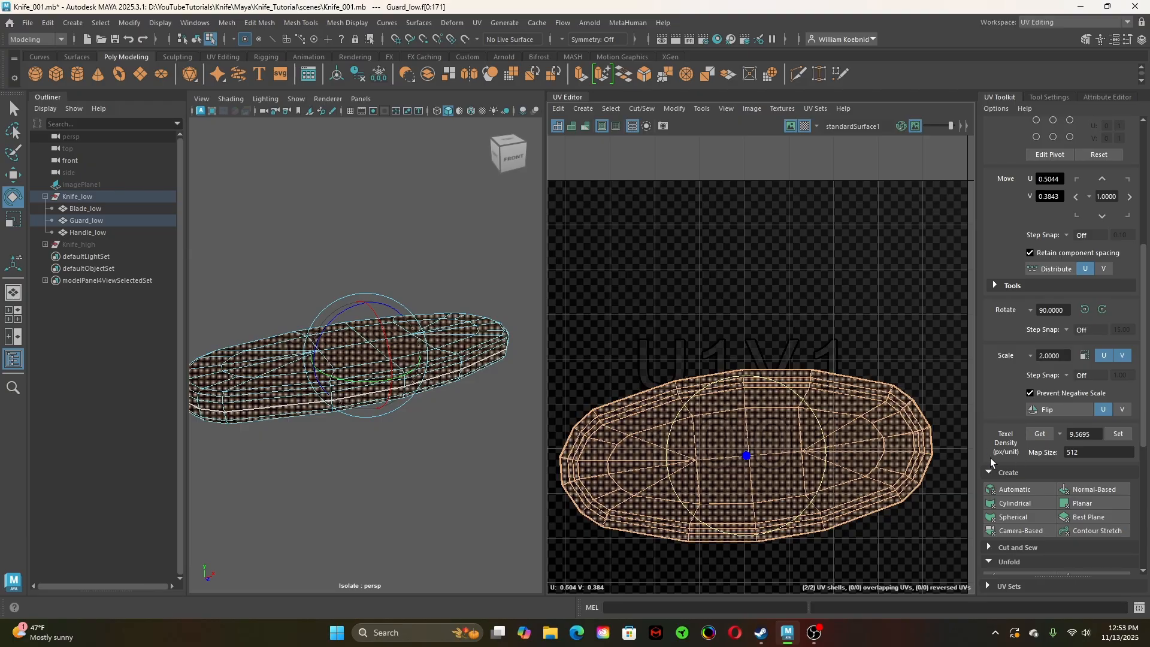
left_click(1040, 435)
left_click(822, 295)
key("F8")
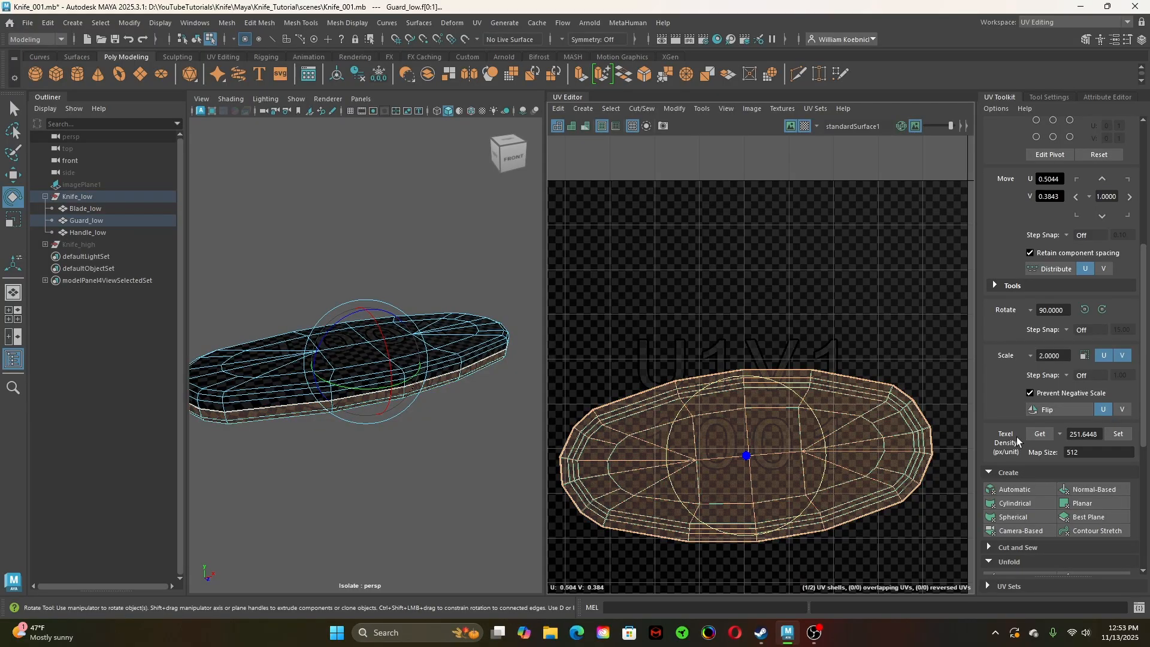
left_click(1035, 434)
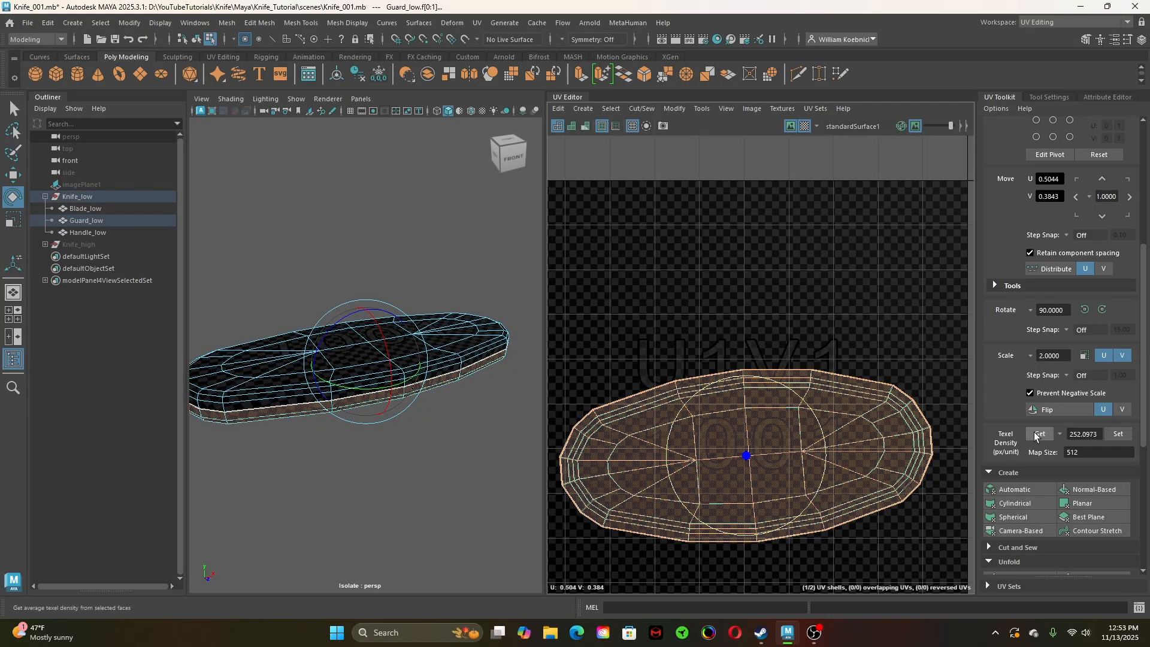
Get the upper-half shell's texel density and apply that 251.1914 px/unit to both guard shells at map size 512
left_click(900, 415)
left_click(905, 411)
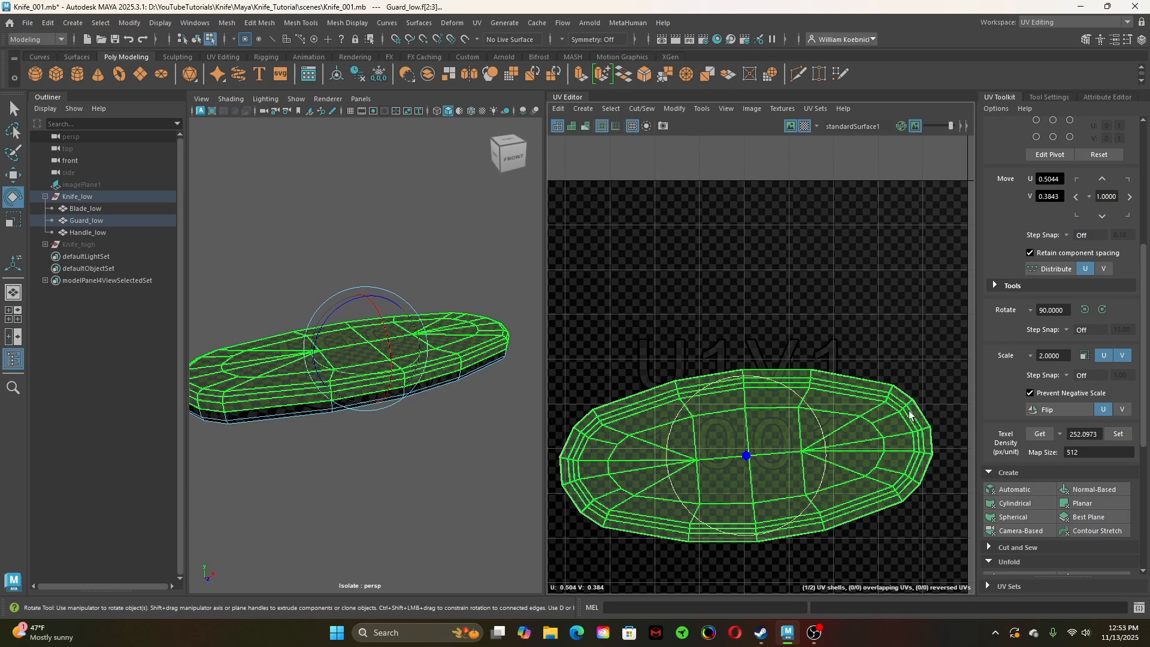
left_click(1041, 436)
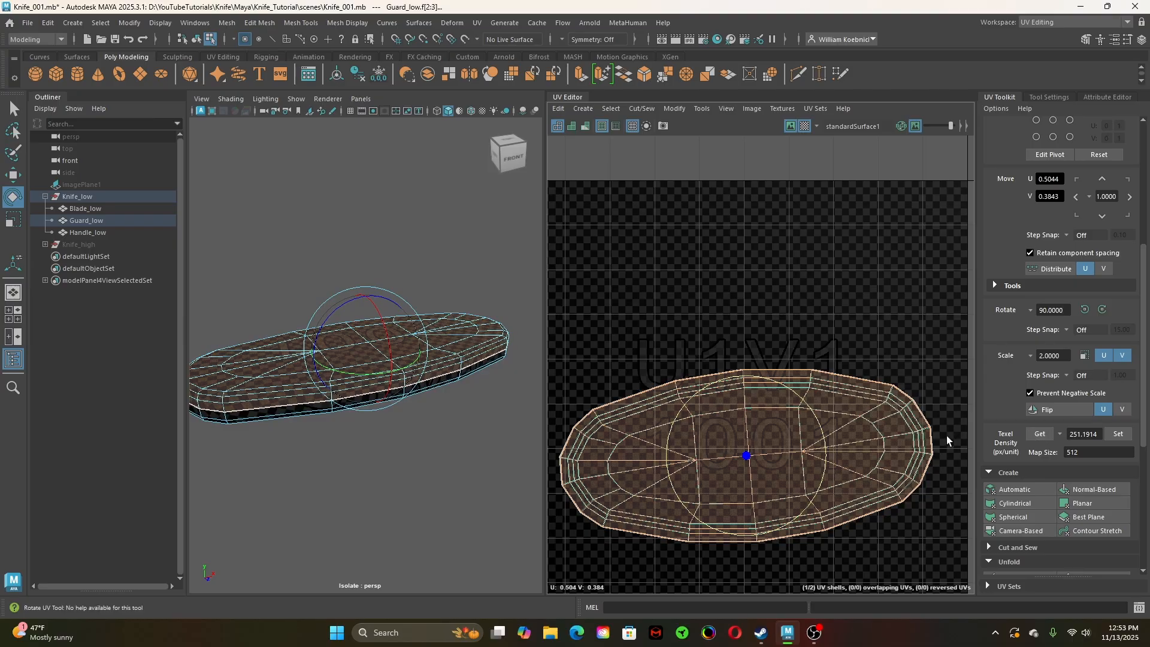
key("e")
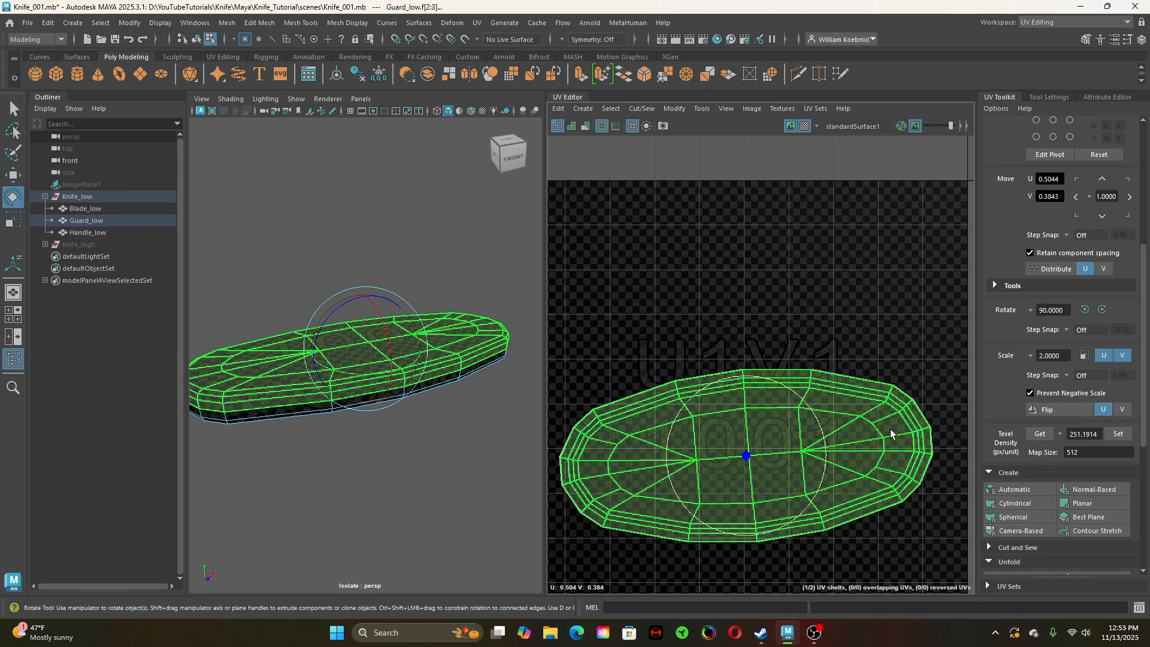
left_click(1118, 435)
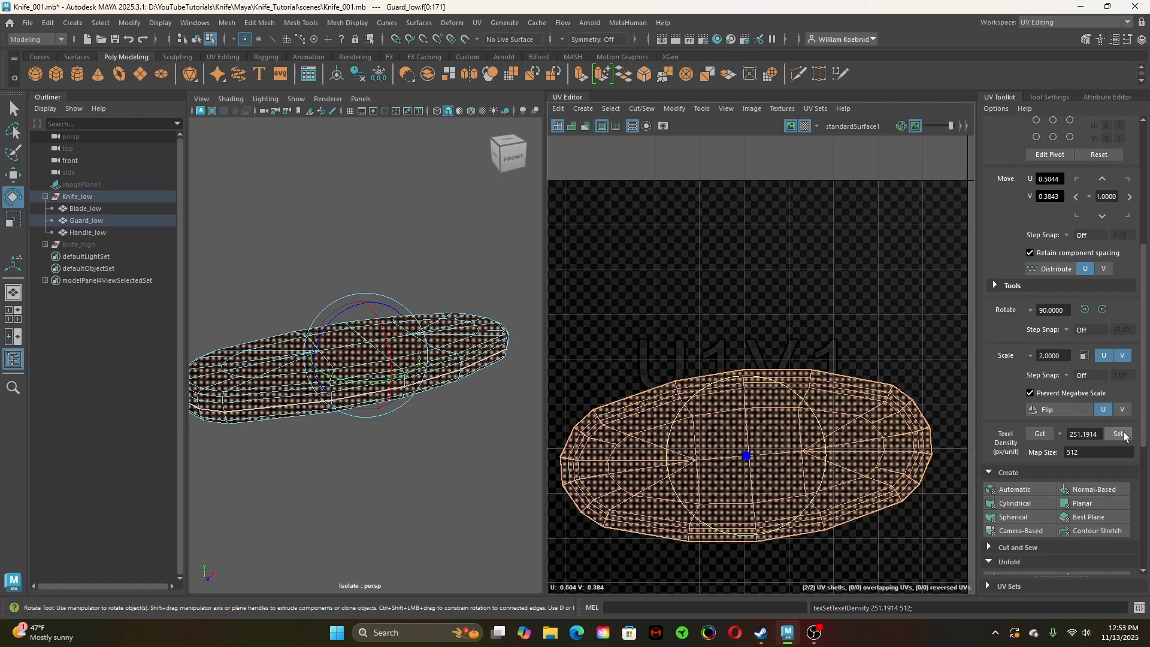
Inspect how the two stacked guard UV shells line up at one rounded end
scroll(857, 455, "up", 5)
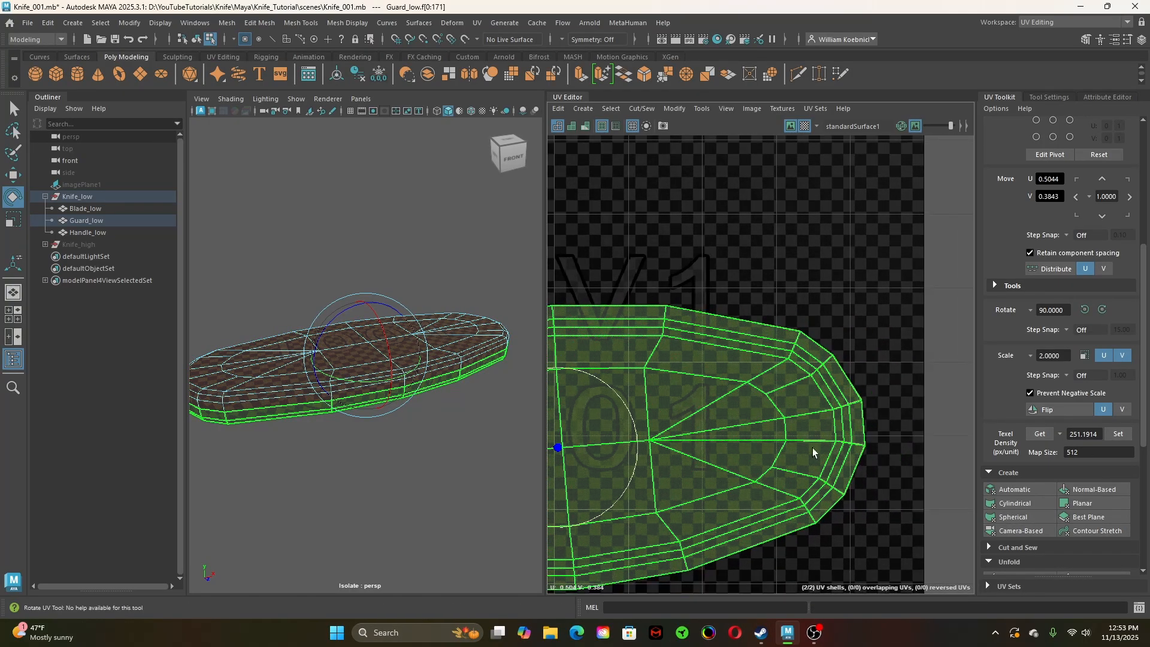
scroll(813, 451, "up", 3)
left_click(911, 232)
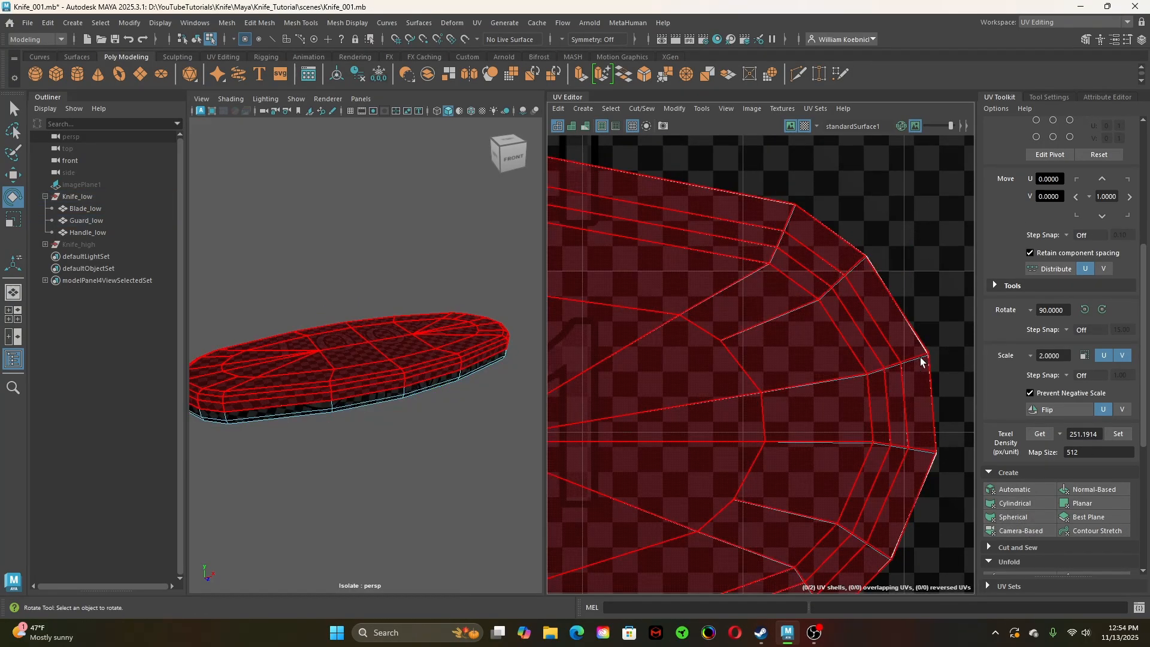
left_click(814, 325)
Select both guard UV shells, apply Orient Shells and stack them on top of each other again
scroll(1018, 513, "down", 5)
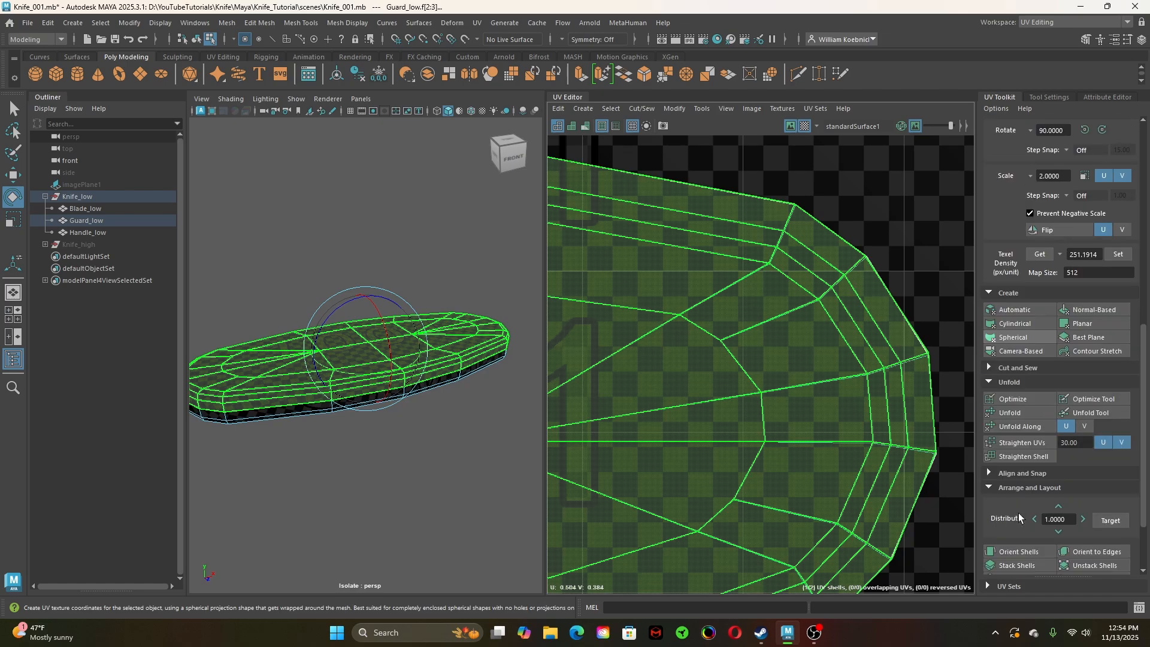
scroll(1018, 513, "down", 2)
left_click_drag(886, 251, 841, 299)
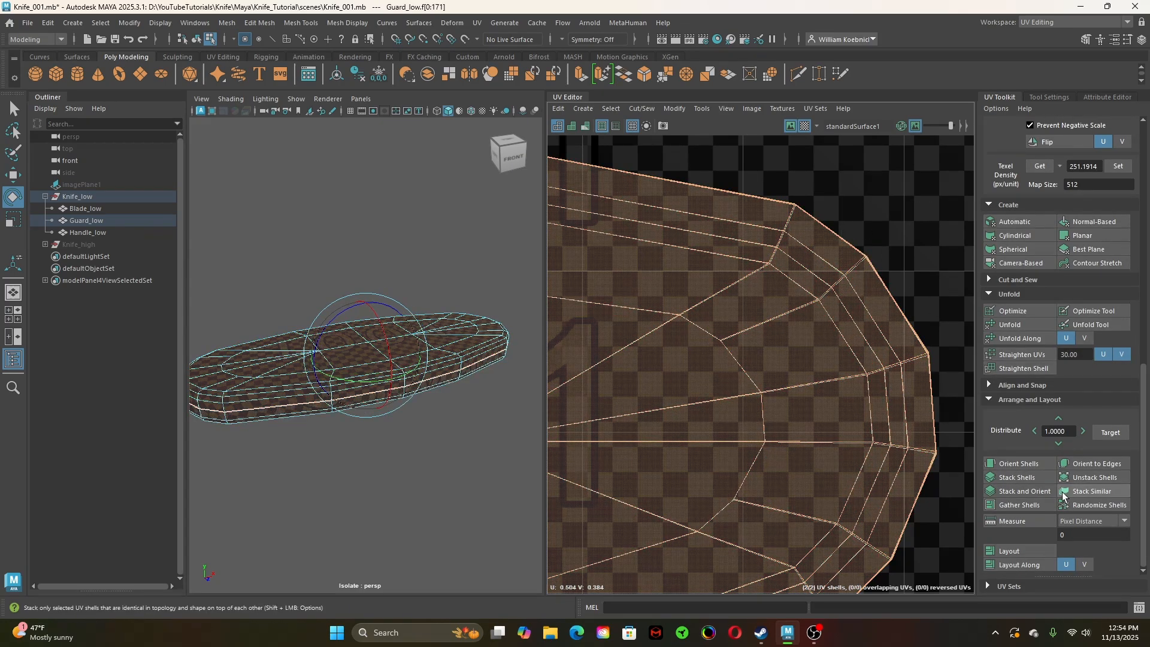
left_click(1029, 462)
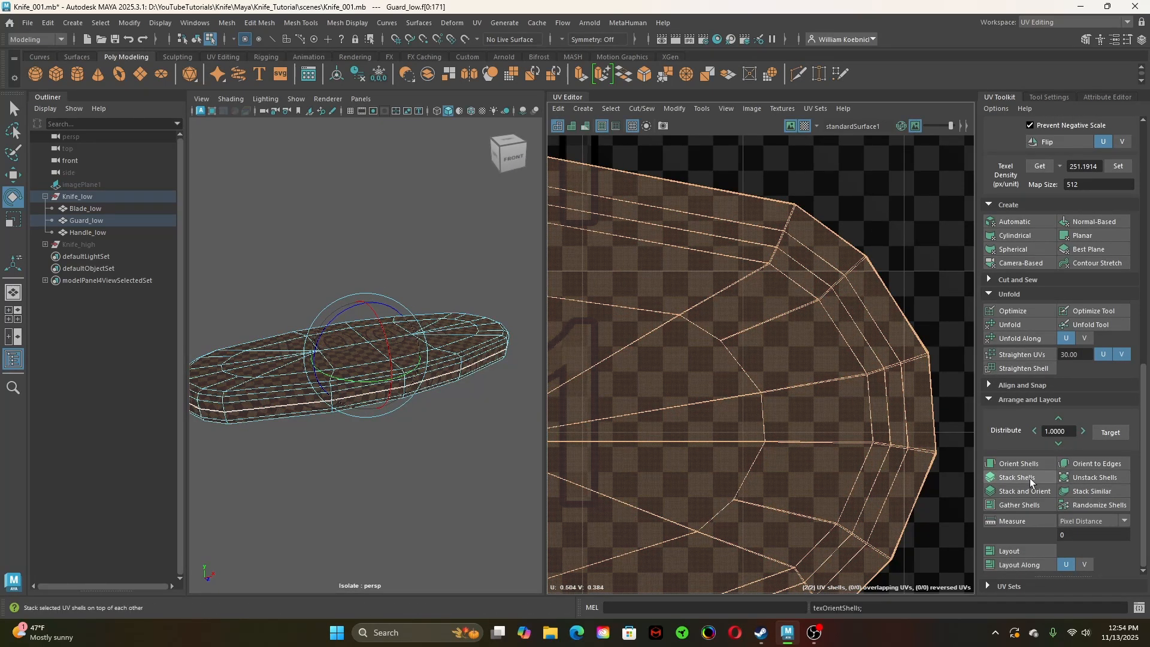
left_click(1029, 478)
scroll(801, 443, "down", 2)
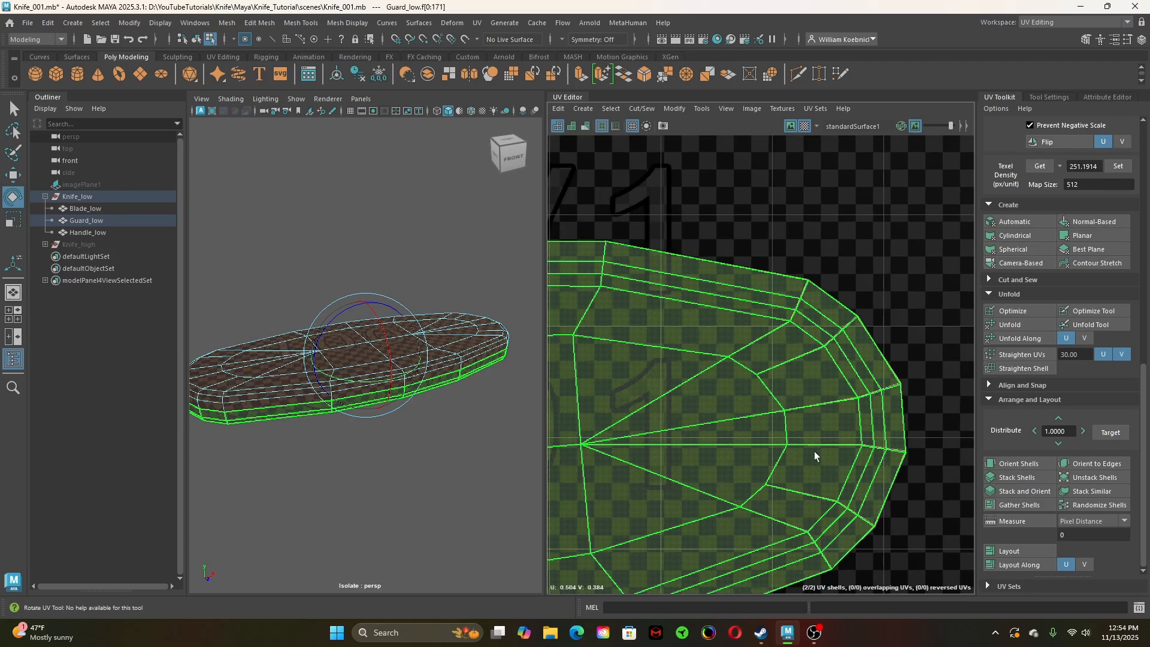
scroll(814, 451, "down", 8)
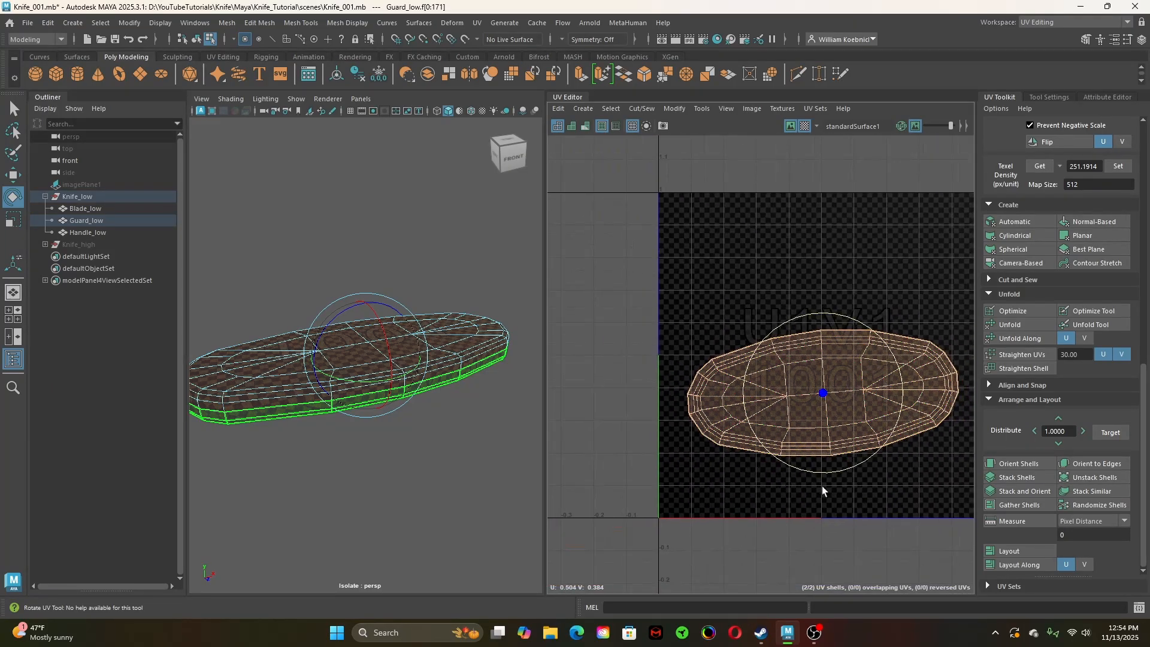
middle_click_drag(858, 493, 830, 498, "alt")
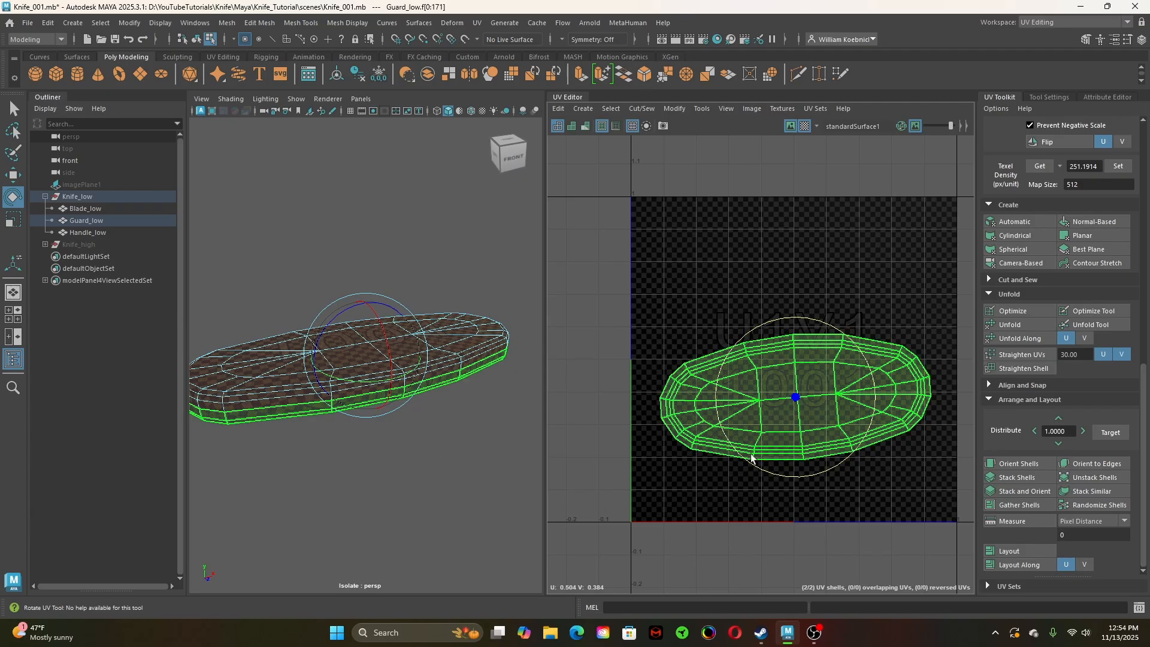
middle_click_drag(782, 495, 753, 524, "alt")
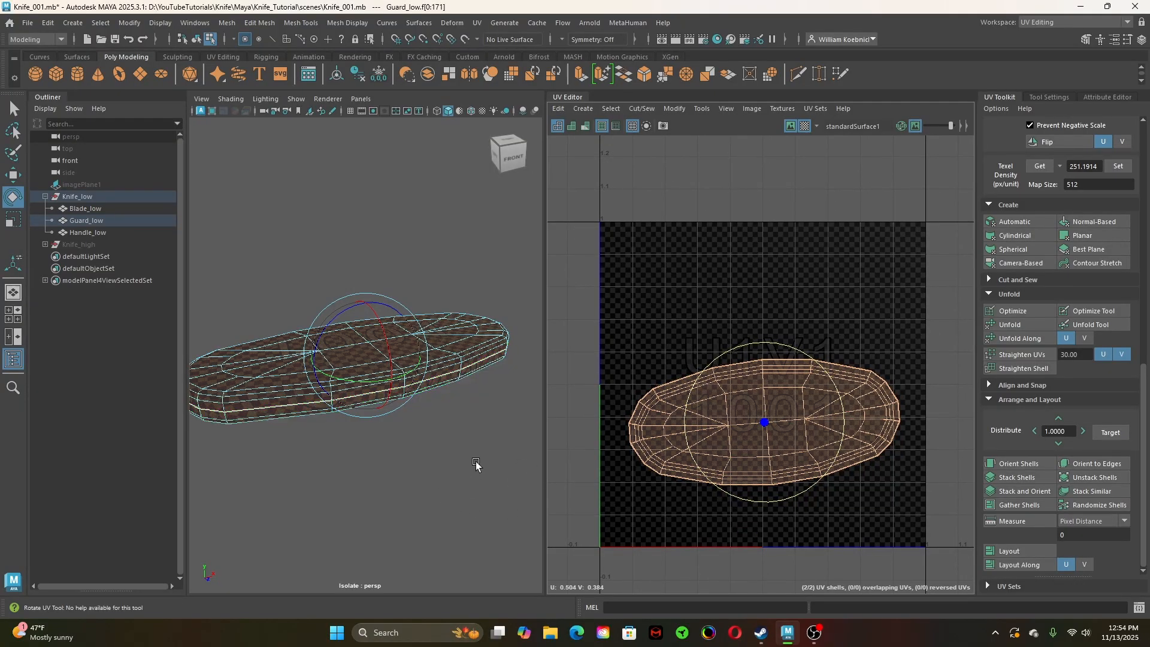
Turn off isolation of the guard, then isolate and frame the handle mesh
right_click_drag(473, 465, 424, 497, "alt")
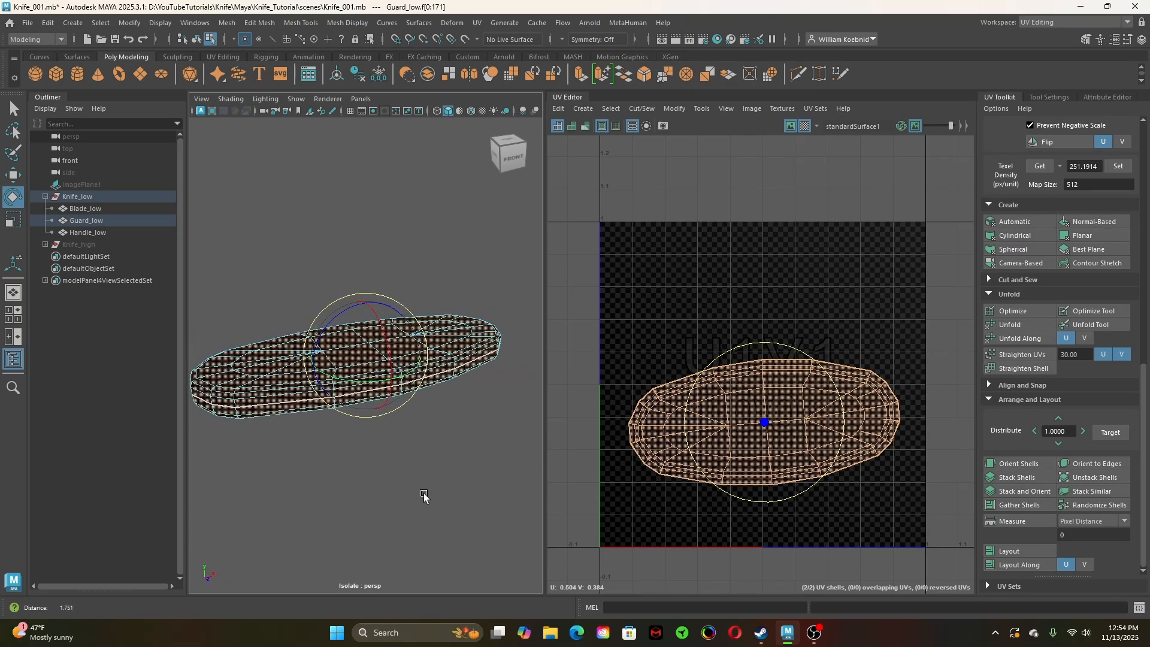
mouse_move(424, 497)
left_mouse_down("alt")
mouse_move(482, 467)
mouse_move(479, 453)
mouse_move(449, 436)
mouse_move(397, 483)
mouse_move(415, 497)
left_mouse_up("alt")
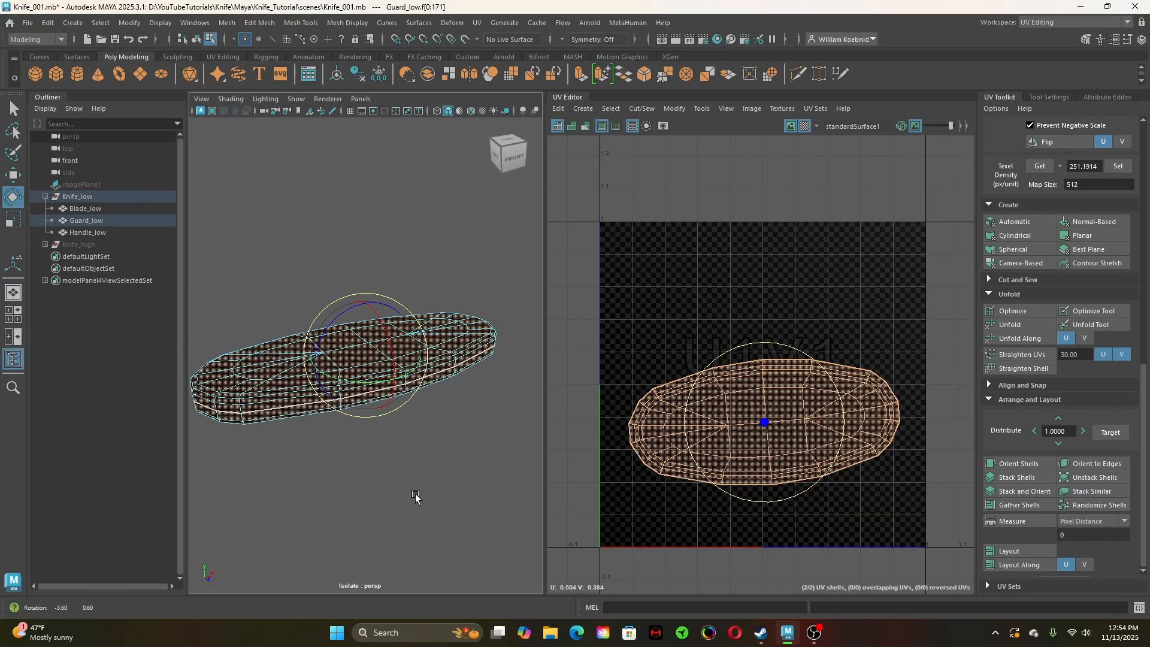
left_click_drag(415, 494, 426, 495, "alt")
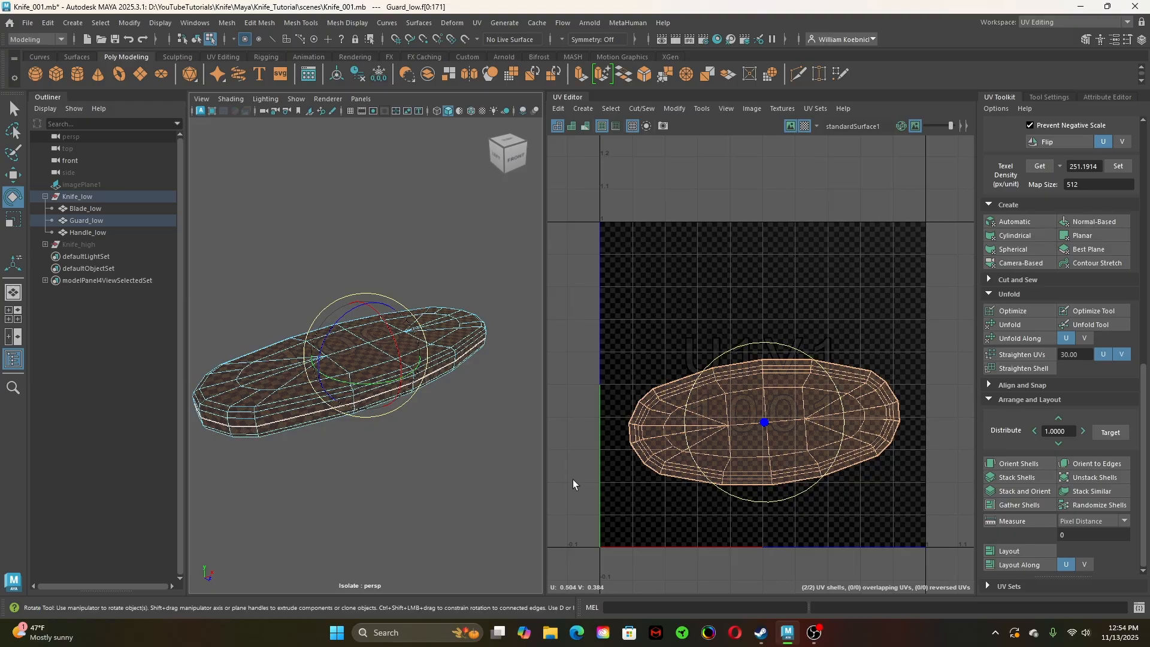
key("q")
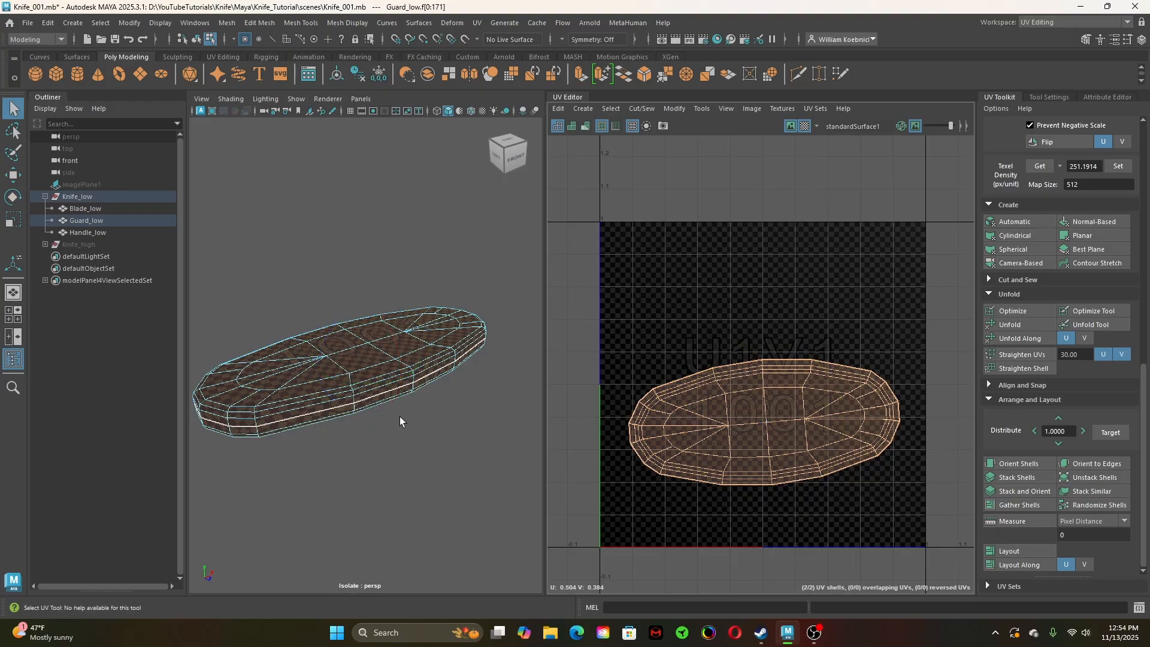
key("ctrl+1")
right_click_drag(470, 267, 501, 256)
left_click(491, 372)
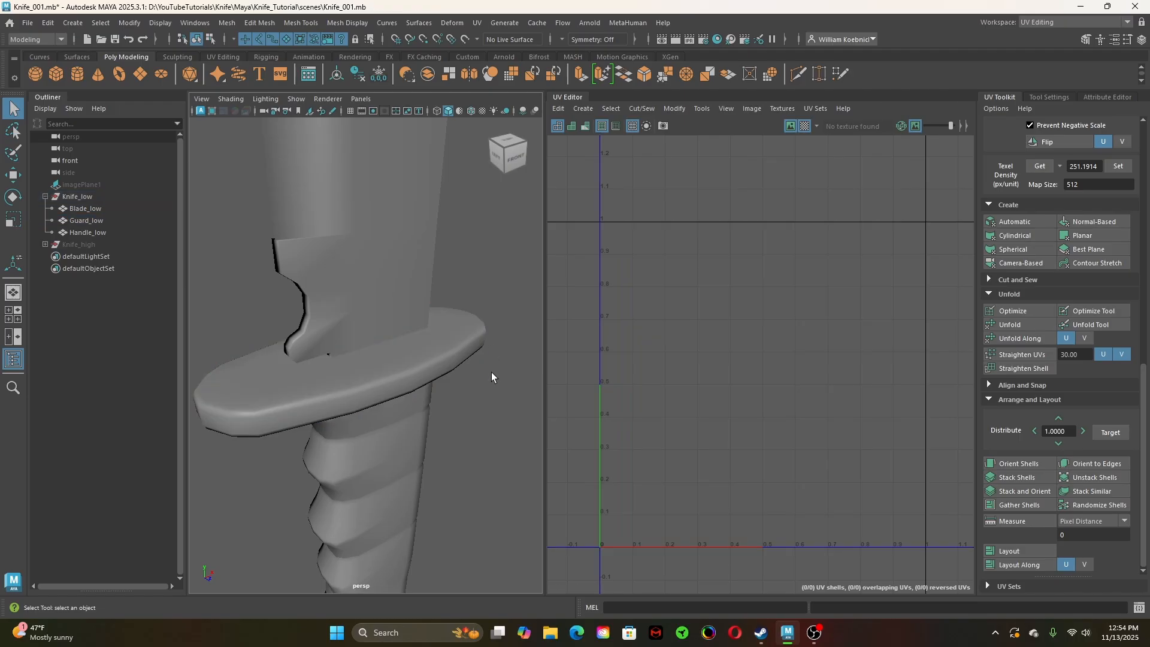
left_click(375, 476)
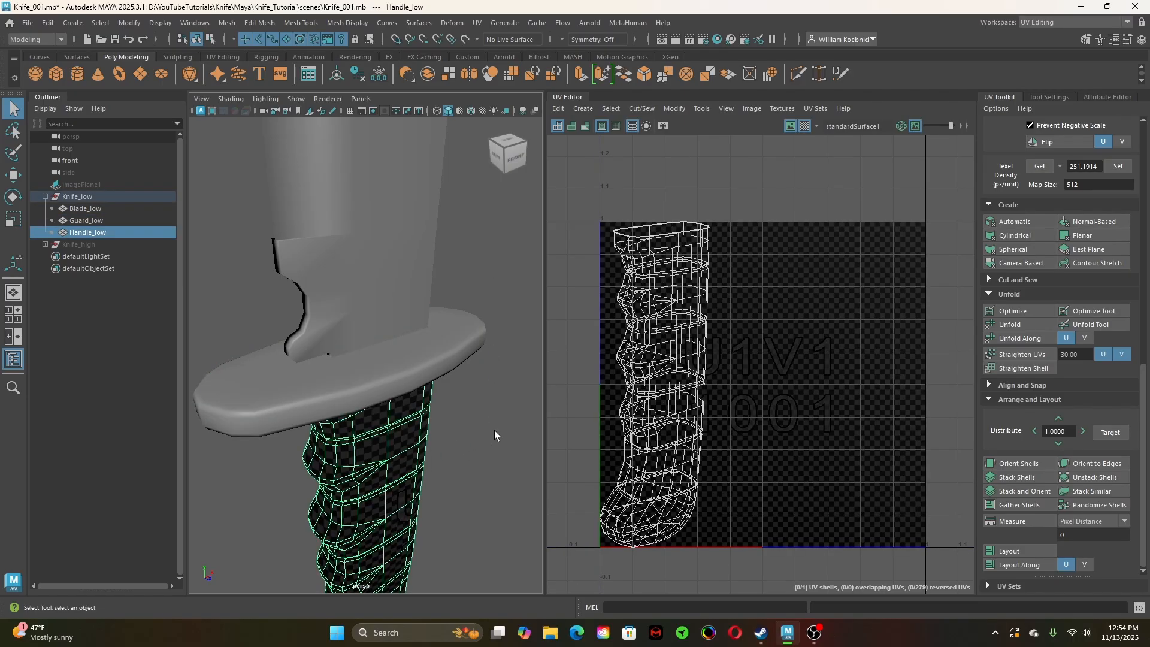
key("ctrl+1")
key("f")
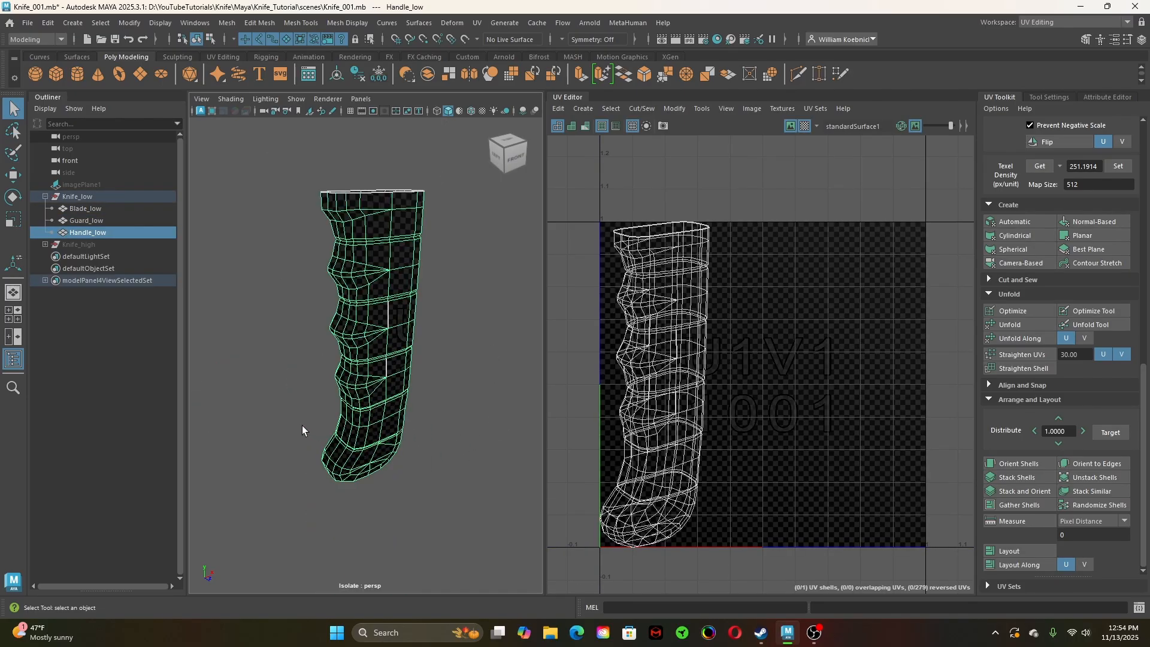
Examine the vertical UV border edges on the front and back sides of the handle between the finger grooves
left_click_drag(302, 425, 267, 422, "alt")
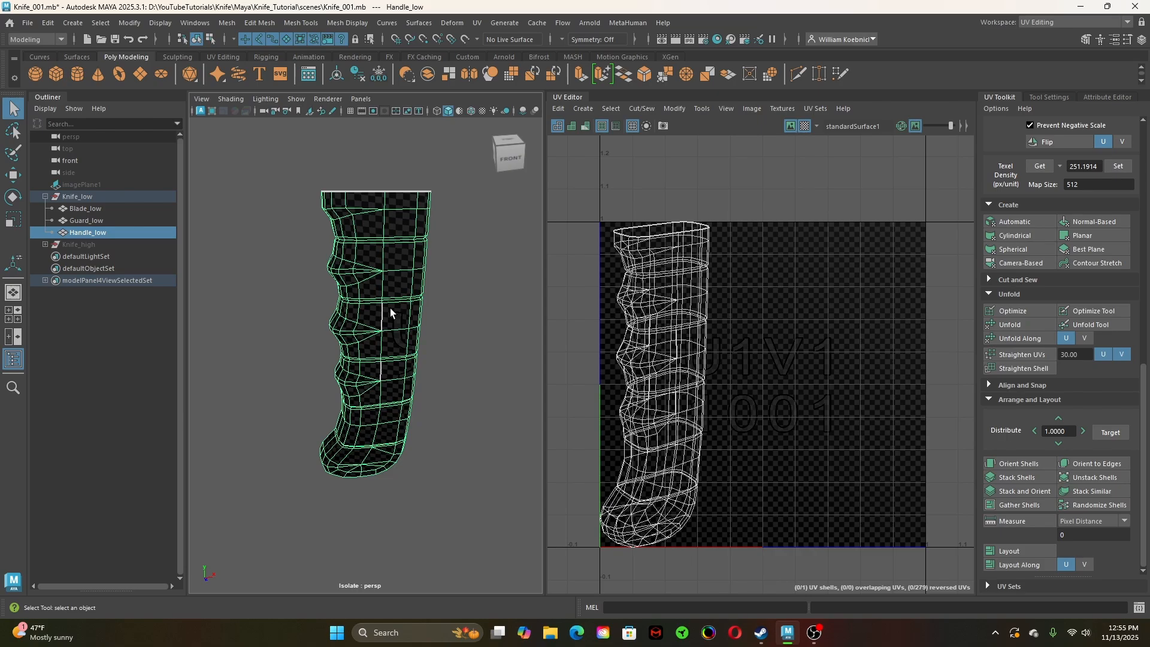
right_click_drag(380, 310, 455, 375, "alt")
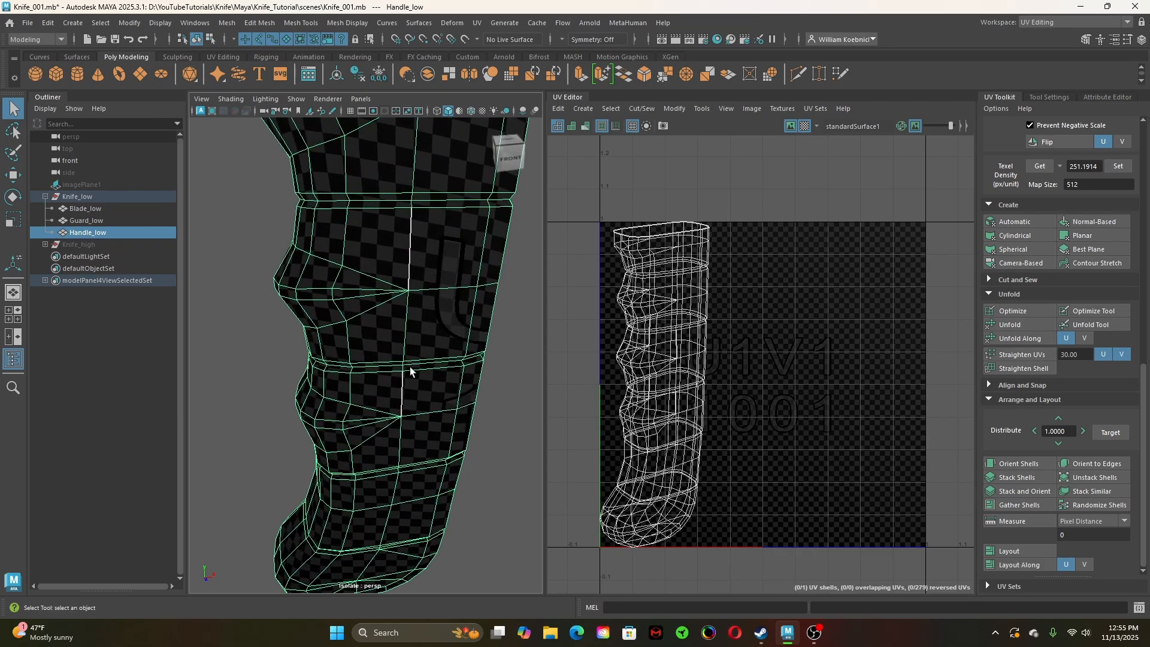
left_click_drag(413, 333, 593, 347, "alt")
right_click_drag(445, 277, 423, 291)
scroll(356, 358, "up", 5)
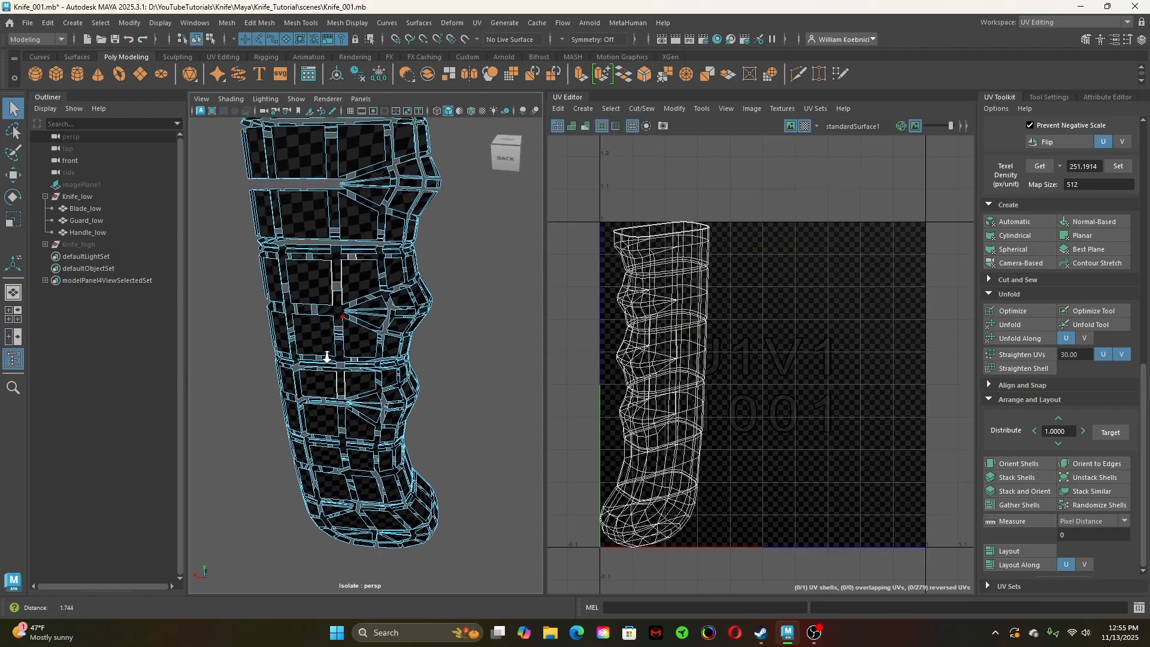
left_click_drag(378, 360, 622, 378, "alt")
right_click_drag(440, 362, 354, 390, "alt")
right_click_drag(467, 331, 419, 275)
right_click_drag(420, 275, 409, 364, "alt")
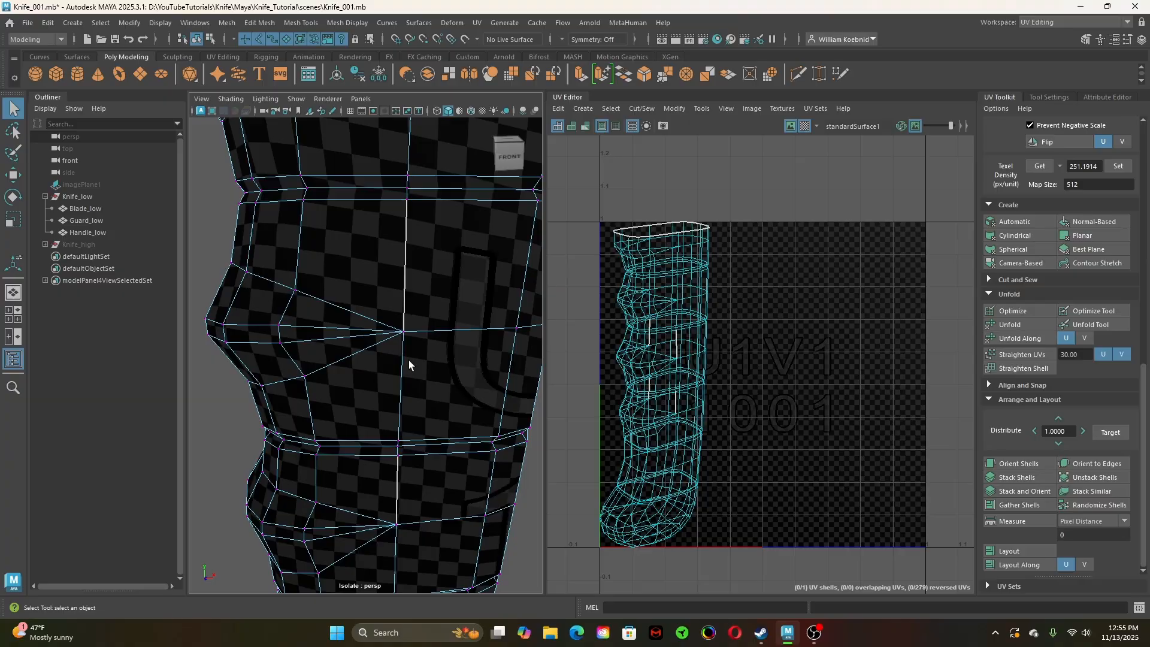
Try moving the end vertices of the upper vertical border edge on the handle's front to test whether the mesh is split
left_click(414, 218)
key("w")
left_click_drag(453, 208, 430, 210)
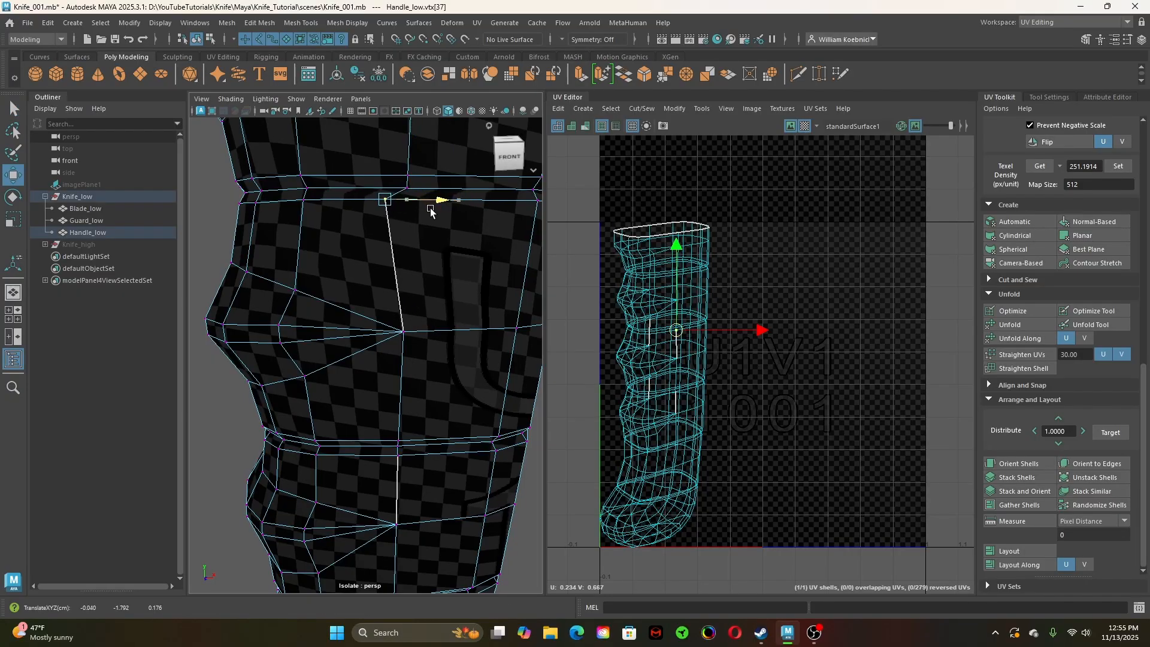
key("ctrl+z")
left_click(403, 332)
mouse_move(448, 331)
left_mouse_down()
mouse_move(426, 338)
mouse_move(449, 338)
left_mouse_up()
right_click_drag(460, 384, 418, 396, "alt")
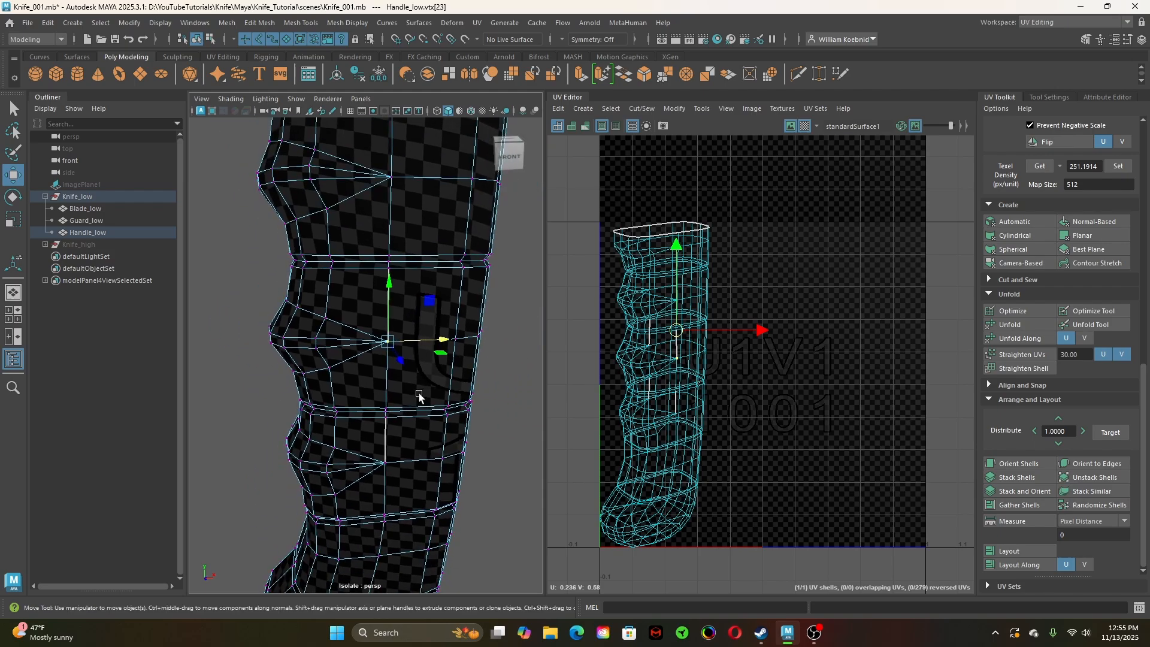
Sew the UVs along the upper vertical border edge on the handle's front side
key("q")
right_click_drag(392, 308, 392, 254)
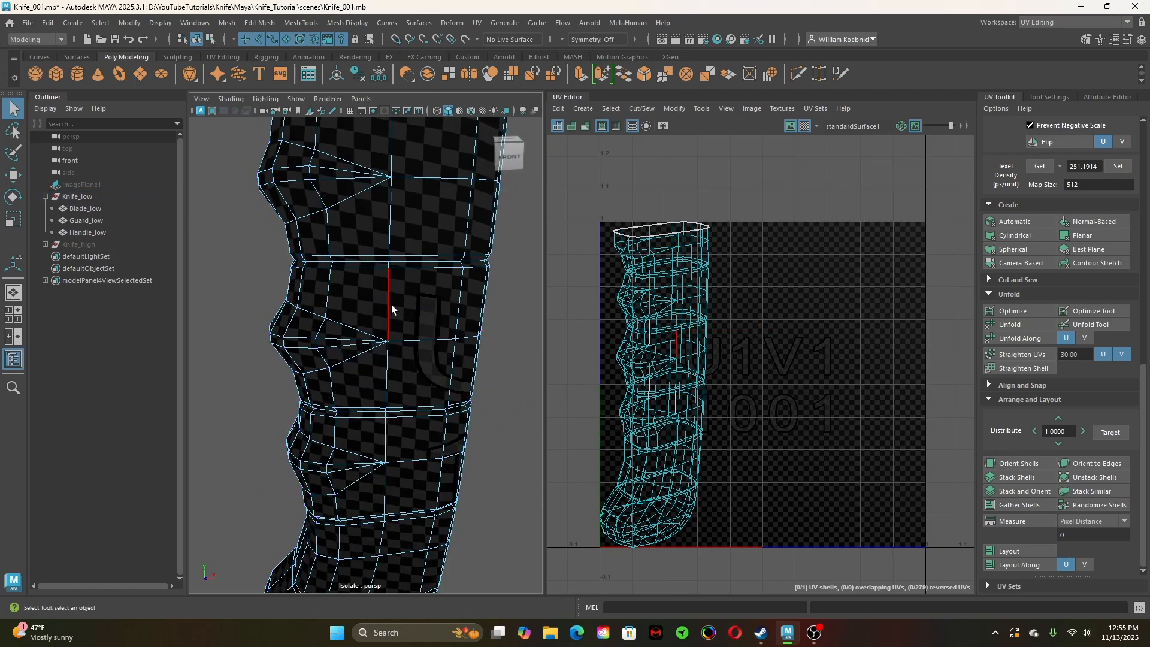
left_click(389, 304)
right_click(765, 296, "shift")
right_click_drag(764, 294, 786, 310, "shift")
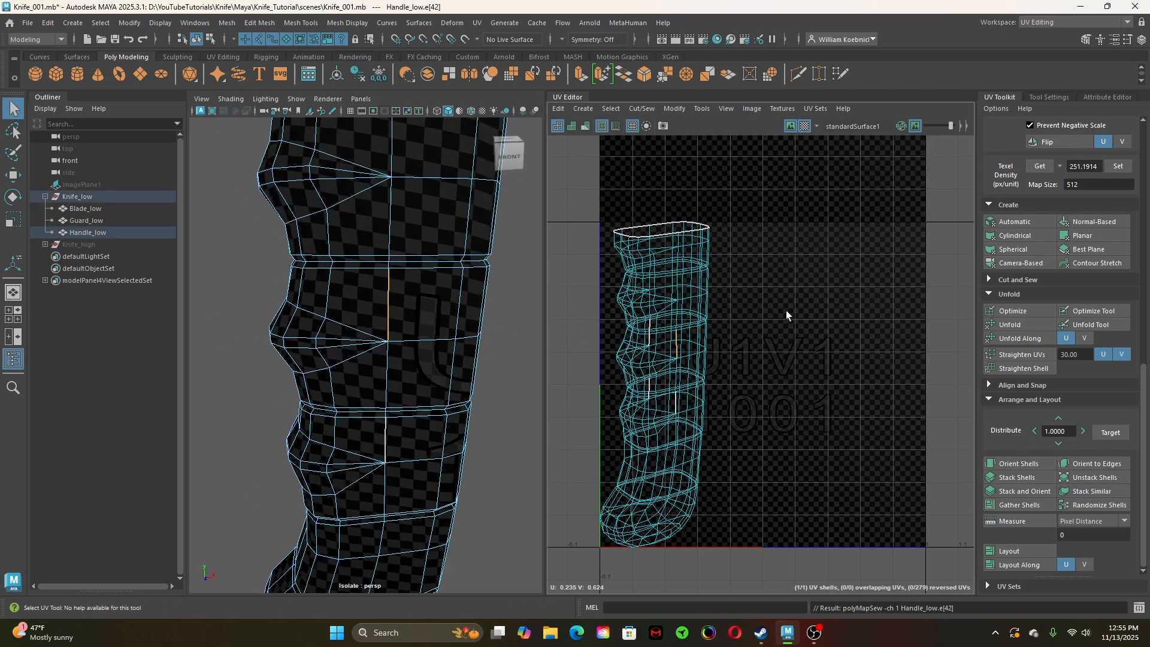
Try moving the upper vertical border edge on the handle's back side sideways to test for split geometry
scroll(393, 363, "down", 5)
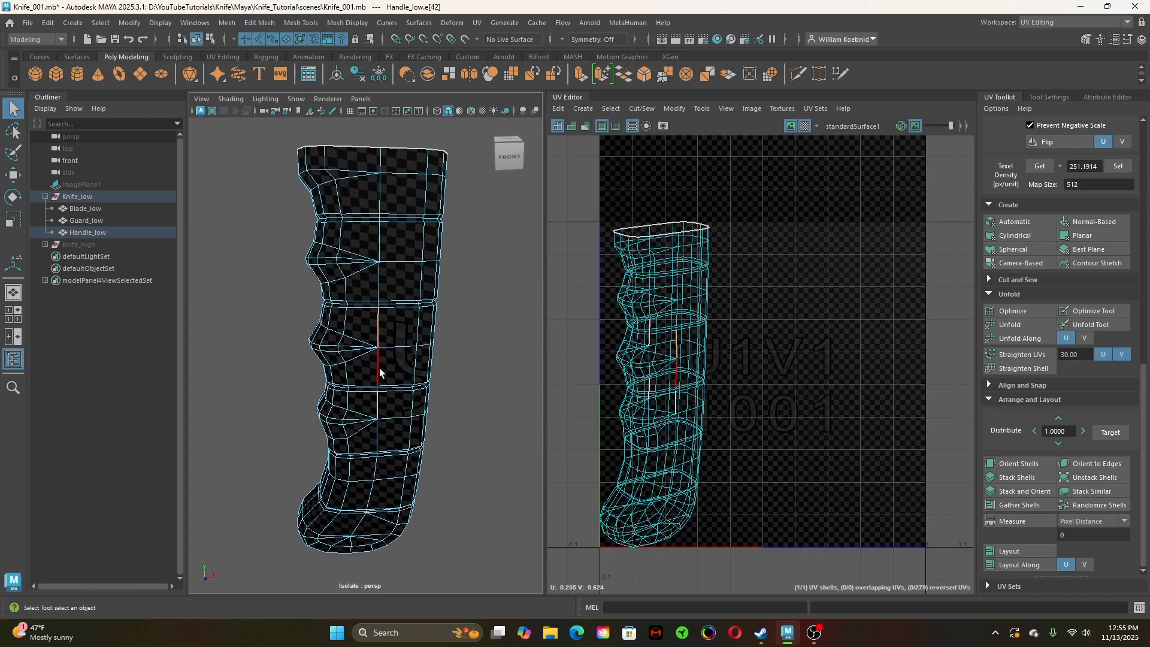
left_click_drag(380, 368, 681, 378, "alt")
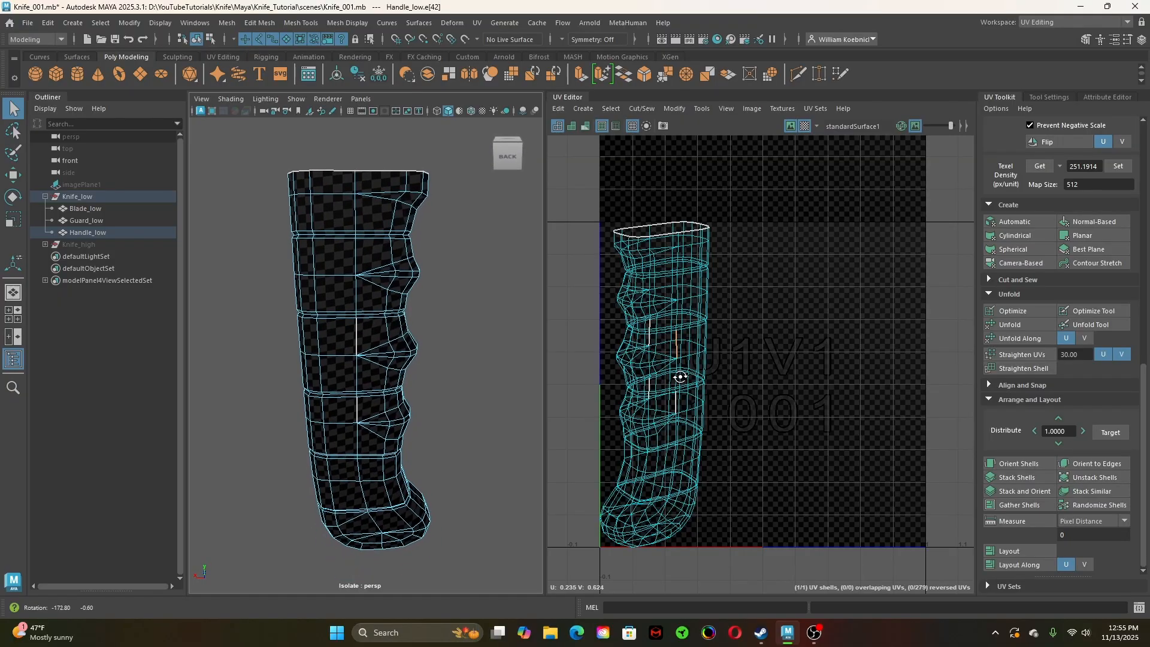
right_click_drag(288, 340, 443, 370, "alt")
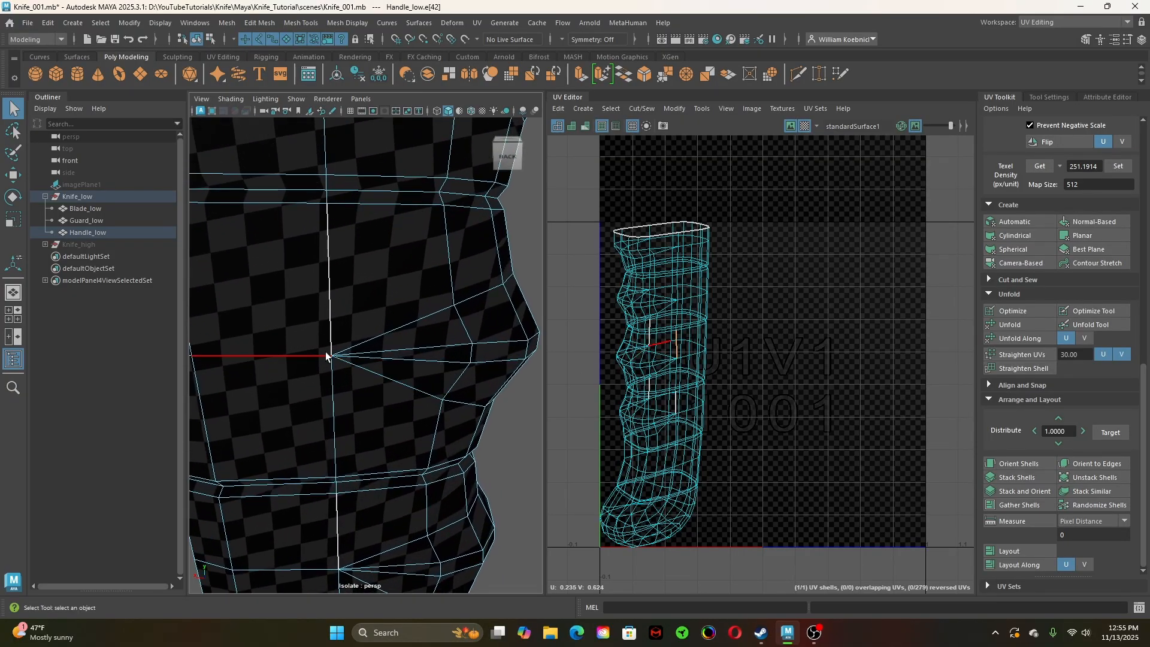
left_click(331, 329)
key("w")
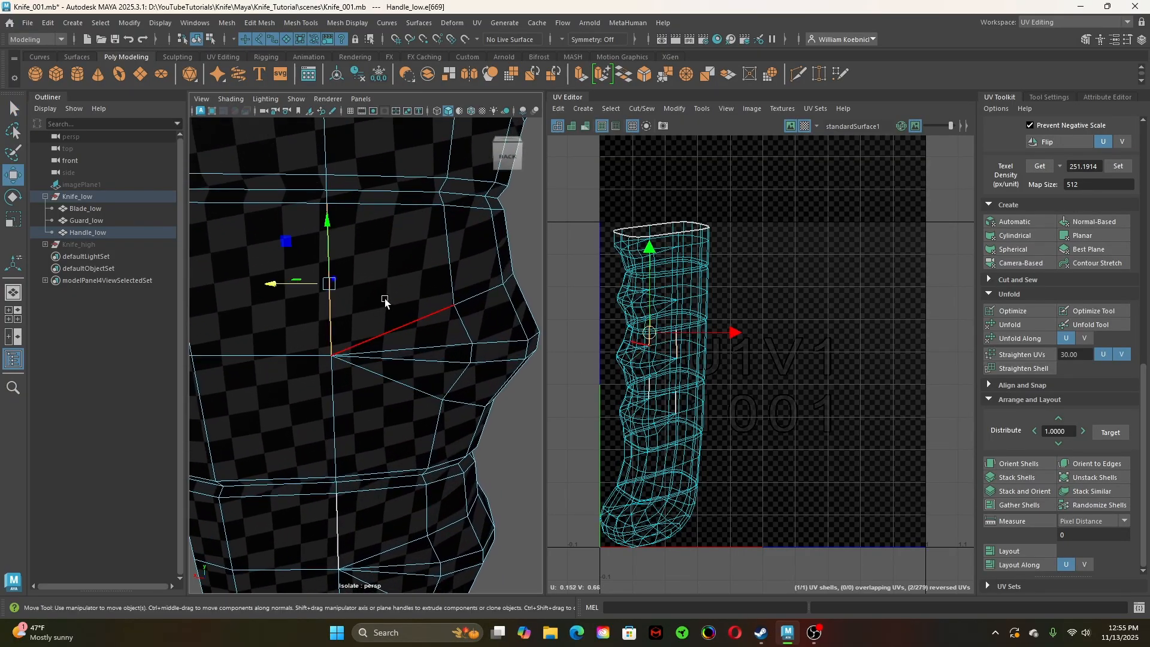
left_click_drag(282, 288, 258, 287)
key("ctrl+z")
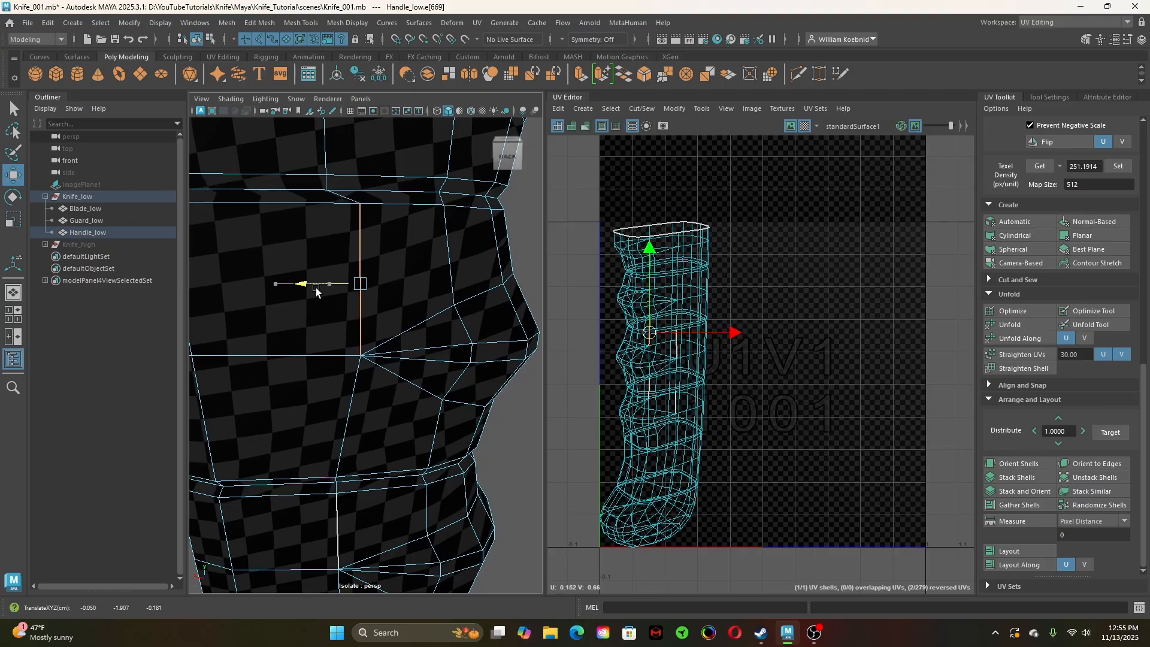
right_click_drag(452, 308, 431, 313, "alt")
left_click_drag(432, 313, 395, 309, "alt")
key("q")
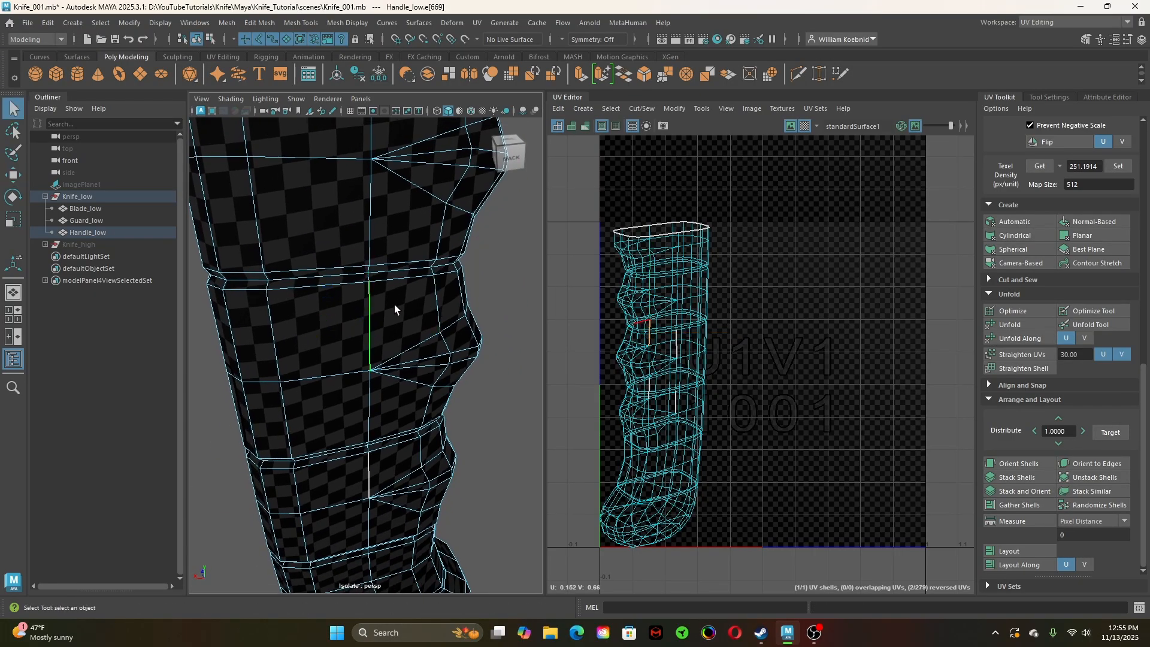
Merge the vertices at the upper end of the back side's upper border edge with a 0.01 distance threshold and inspect the edge
right_click_drag(379, 276, 374, 291)
right_click_drag(315, 255, 315, 255)
scroll(335, 280, "up", 5)
left_click(366, 243)
key("f")
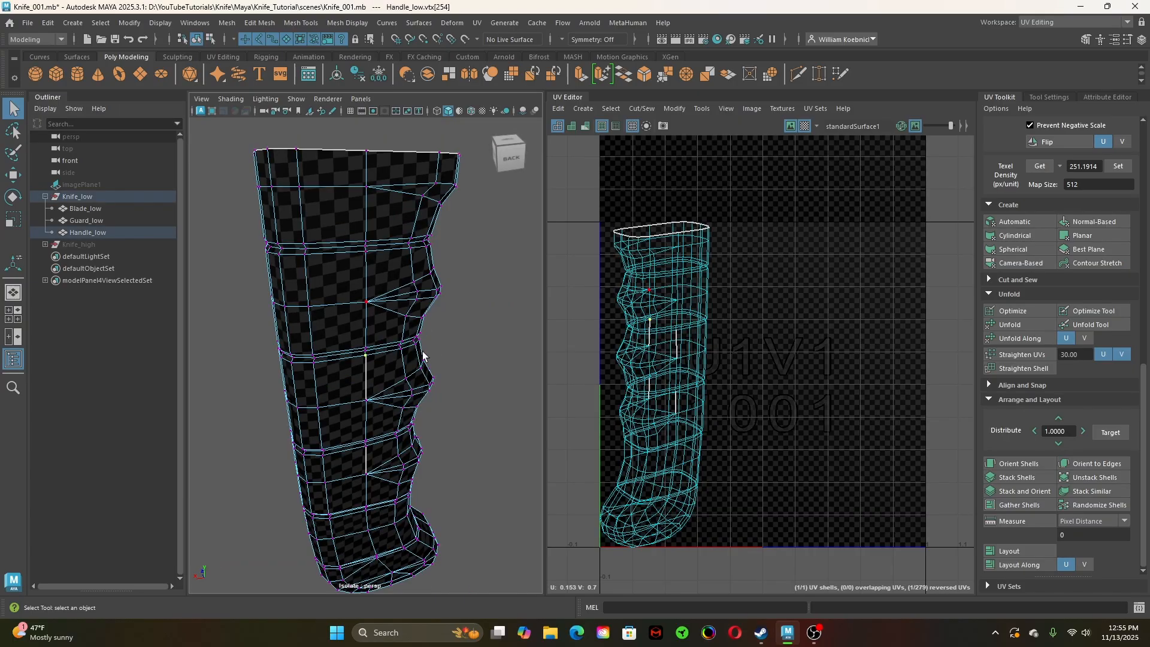
right_click_drag(424, 353, 752, 436, "alt")
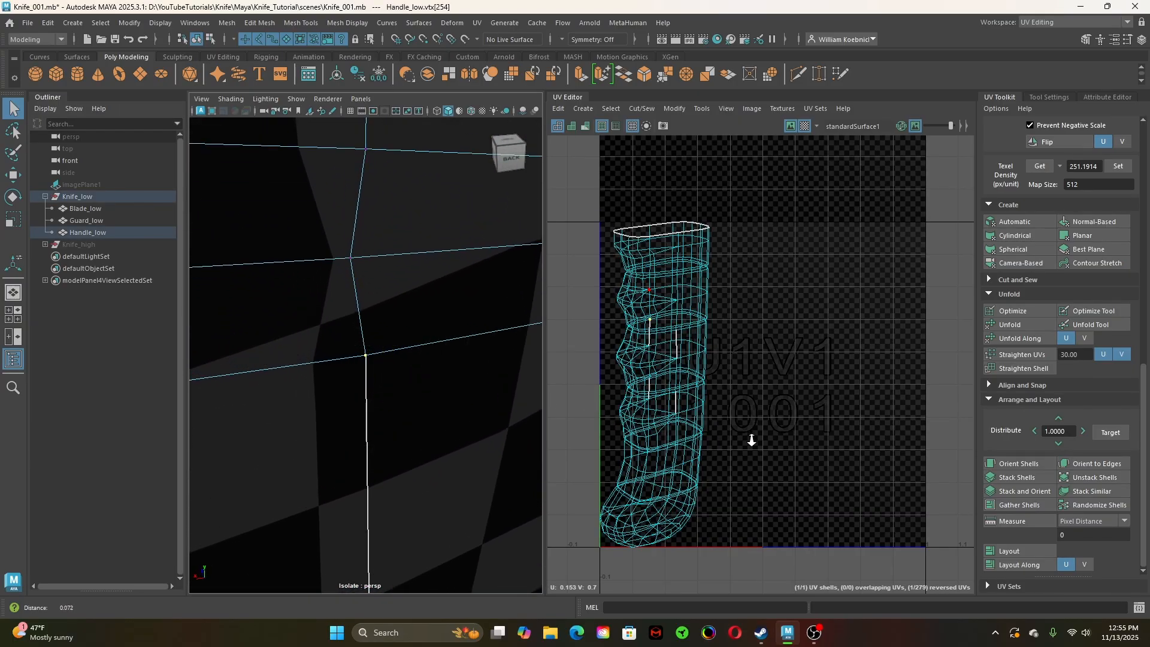
left_click_drag(401, 431, 581, 400, "alt")
right_click_drag(446, 401, 458, 358, "alt")
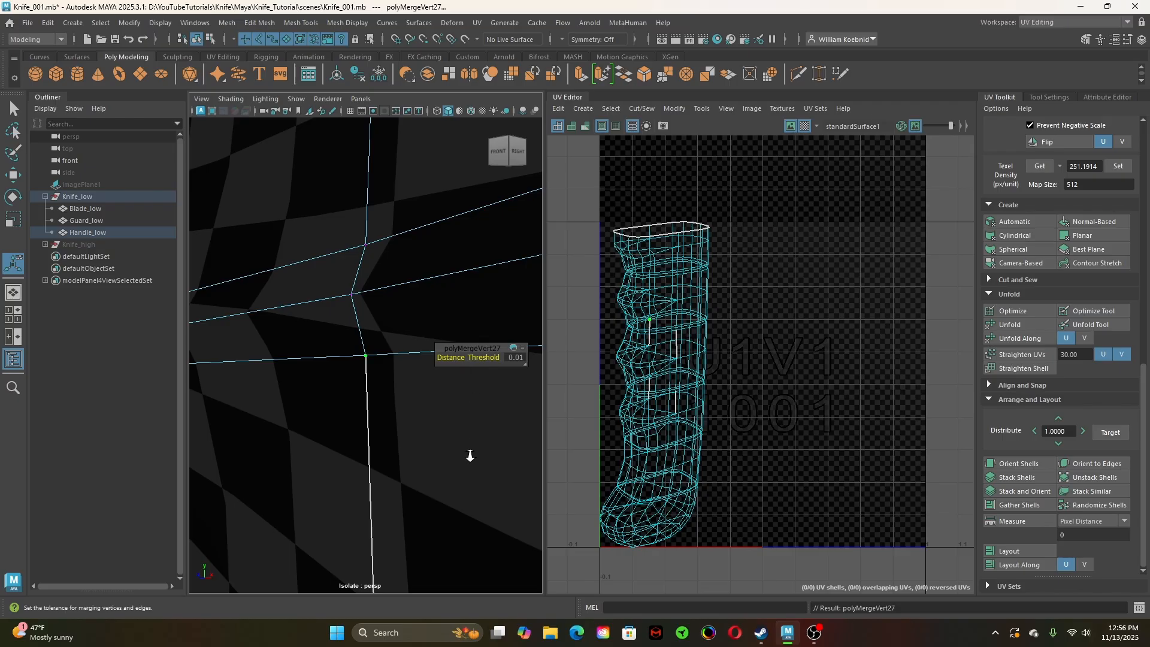
right_click_drag(470, 455, 331, 412, "alt")
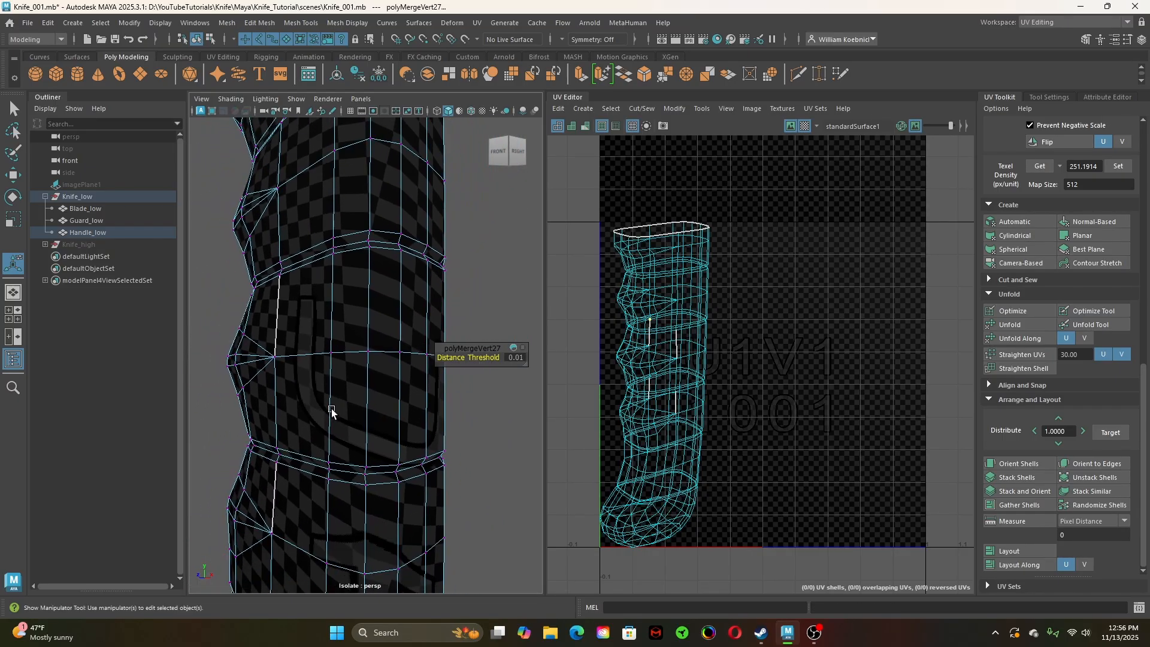
left_click_drag(331, 412, 421, 426, "alt")
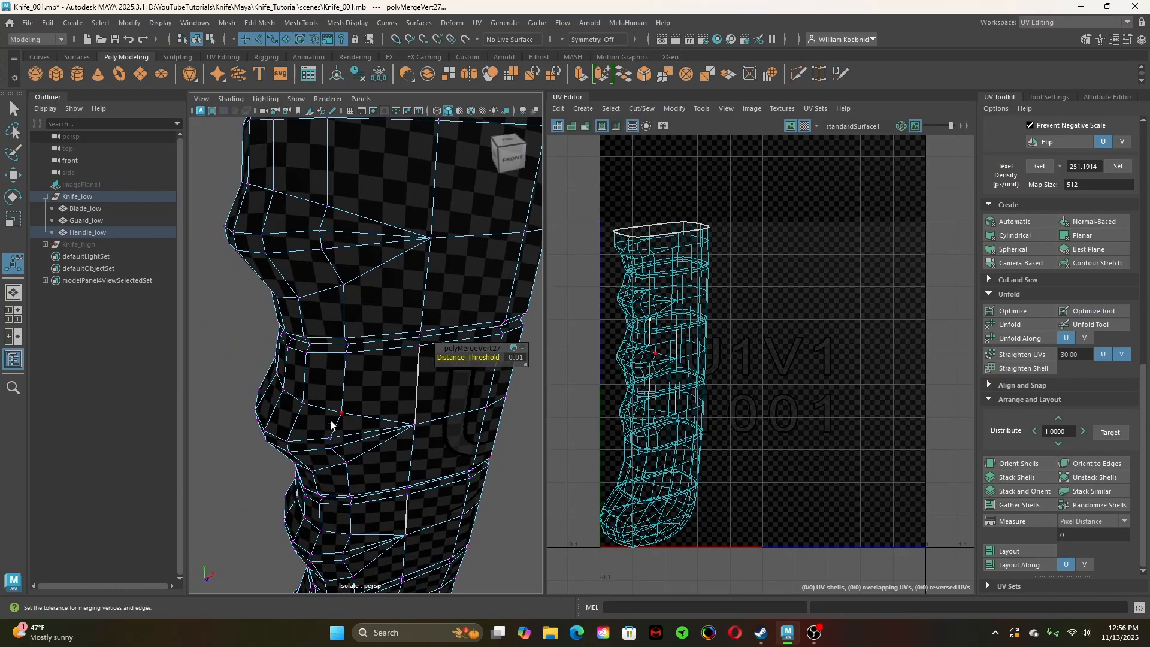
Select the vertices at the lower end of the upper border edge on the handle's back side to check them
left_click_drag(332, 424, 382, 372, "alt")
key("q")
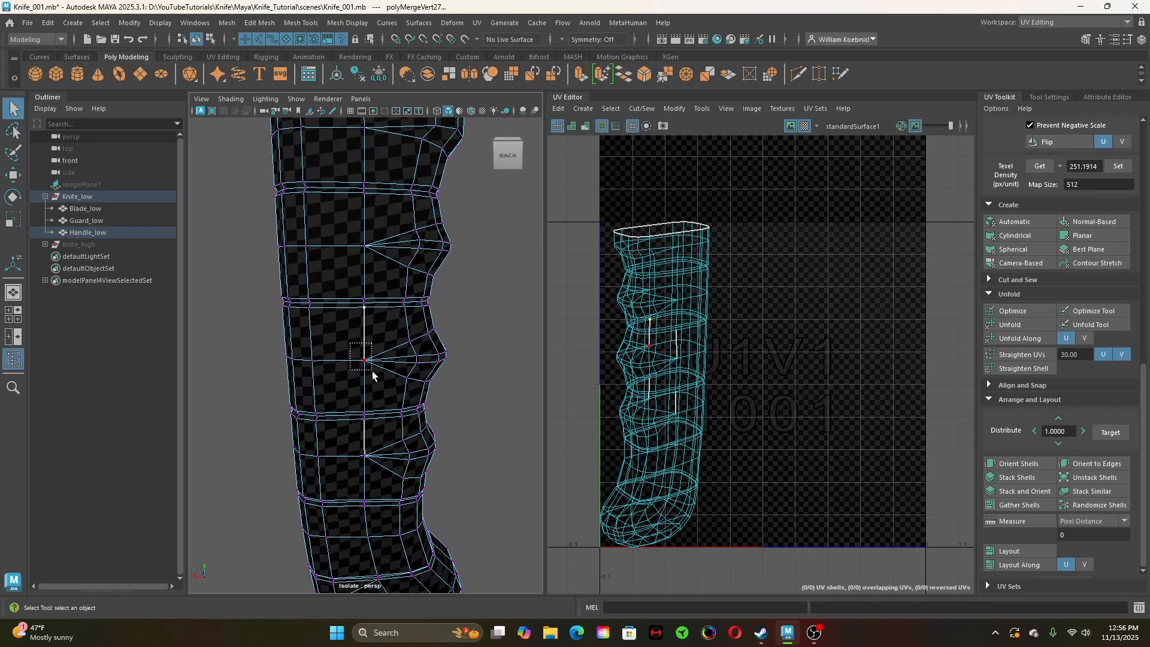
left_click(374, 373)
key("t")
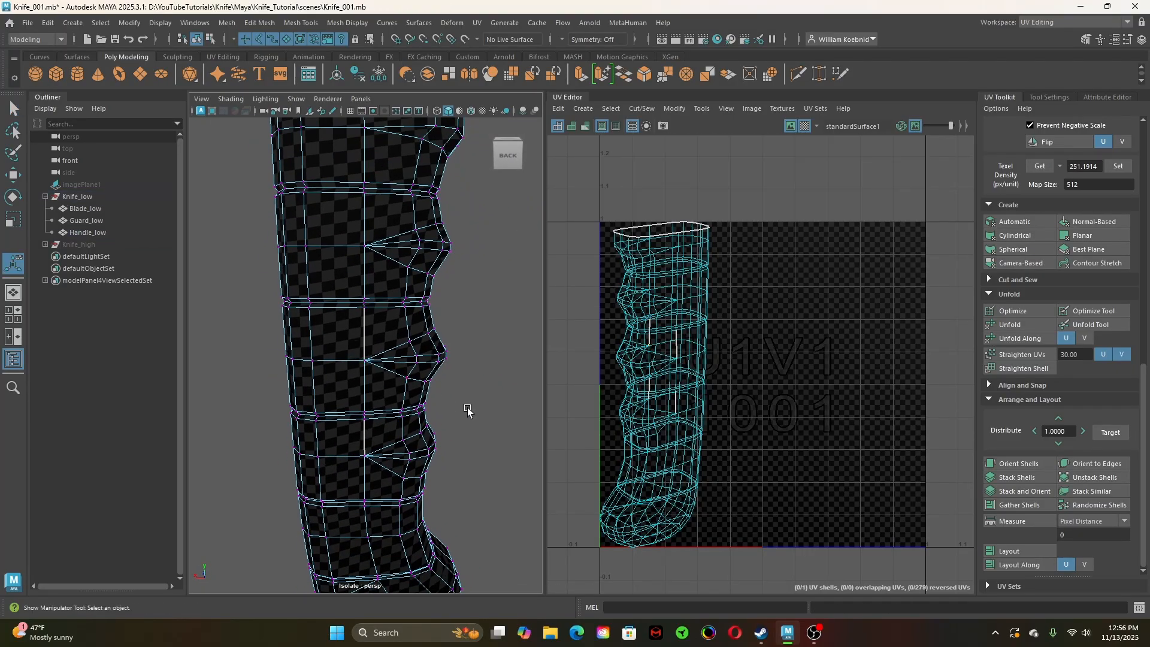
Try to sew the UVs along the upper vertical border edge on the handle's back side and inspect both sides of the mesh
key("q")
right_click_drag(366, 264, 367, 243)
left_click(367, 326)
right_click_drag(756, 319, 785, 329, "shift")
left_click(451, 313)
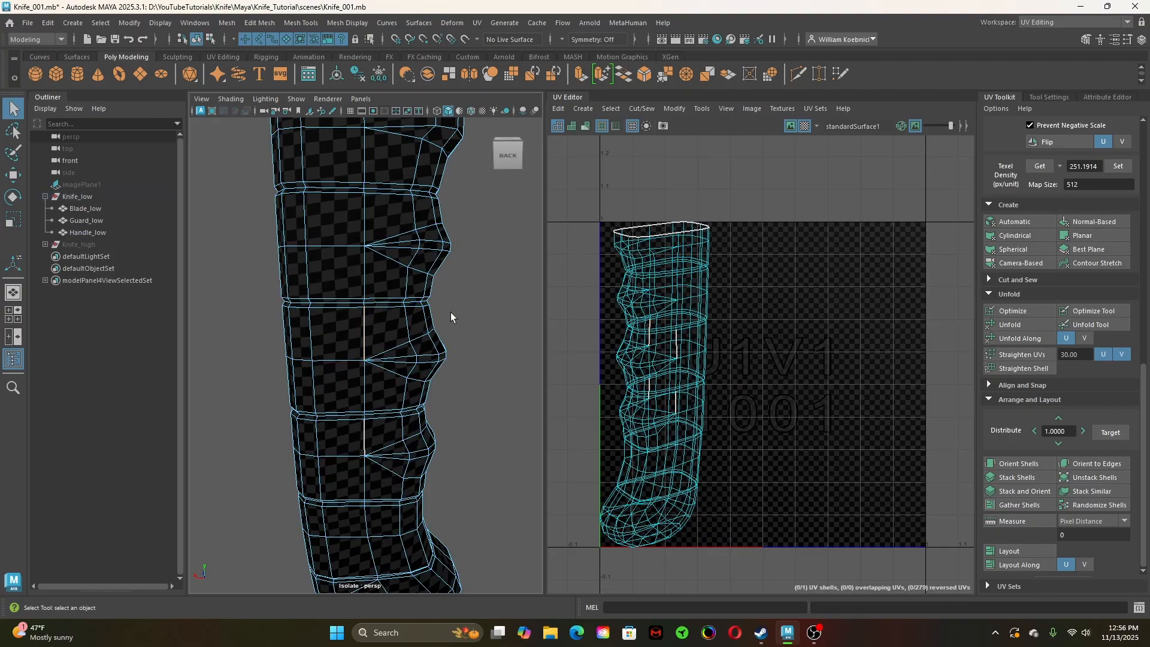
left_click_drag(451, 374, 467, 352, "alt")
right_click_drag(309, 384, 510, 429, "alt")
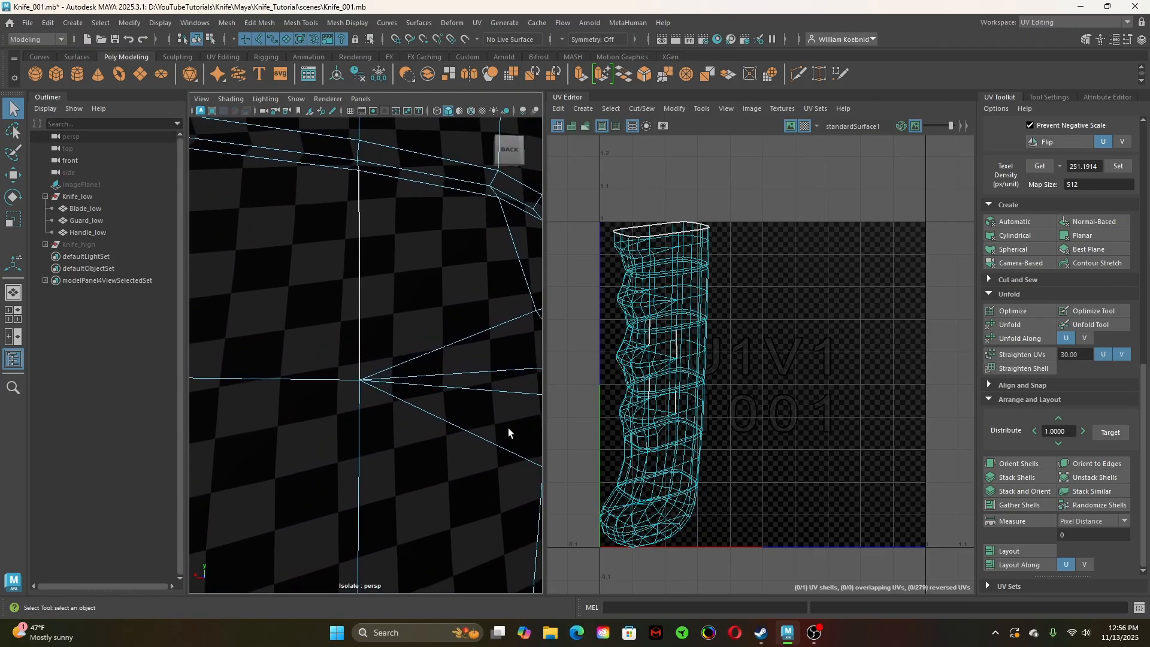
left_click_drag(510, 428, 444, 444, "alt")
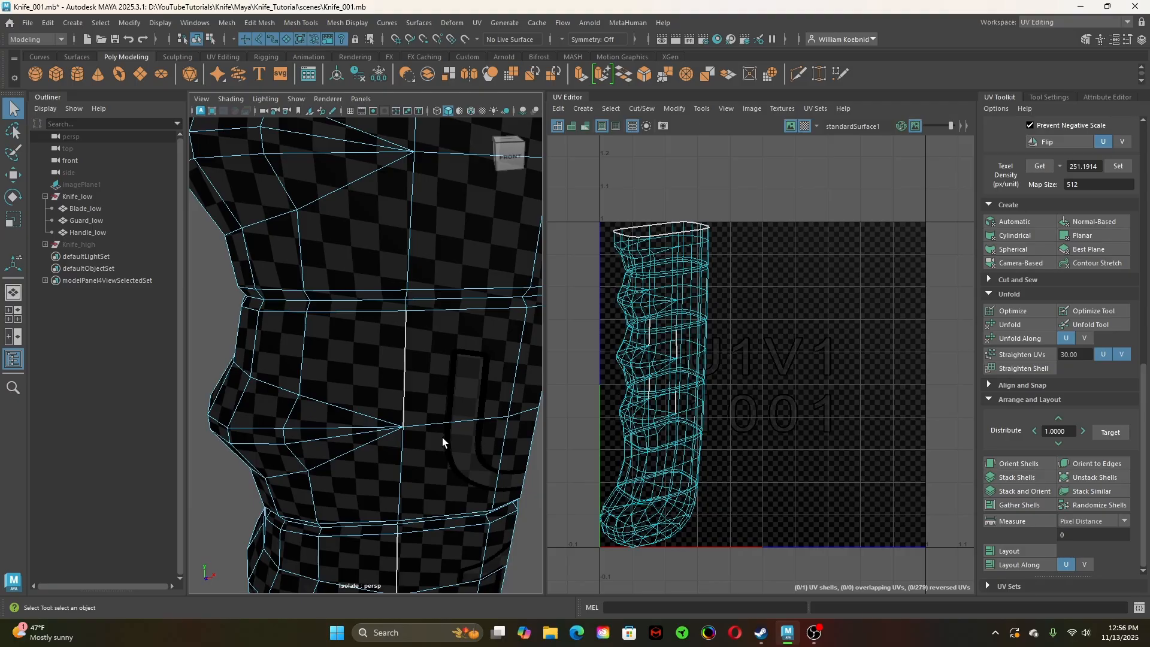
right_click_drag(442, 437, 210, 431, "alt")
Run Cleanup on the handle to select faces with more than 4 sides, lamina faces and nonmanifold geometry
right_click_drag(380, 275, 380, 341)
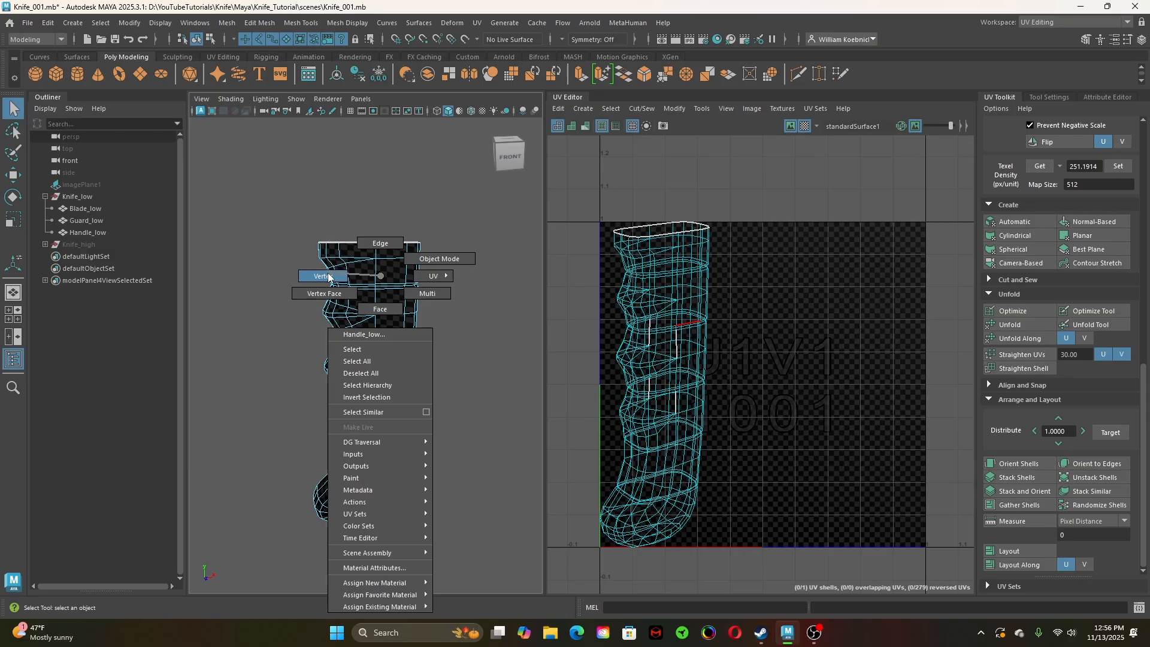
right_click_drag(328, 277, 425, 259)
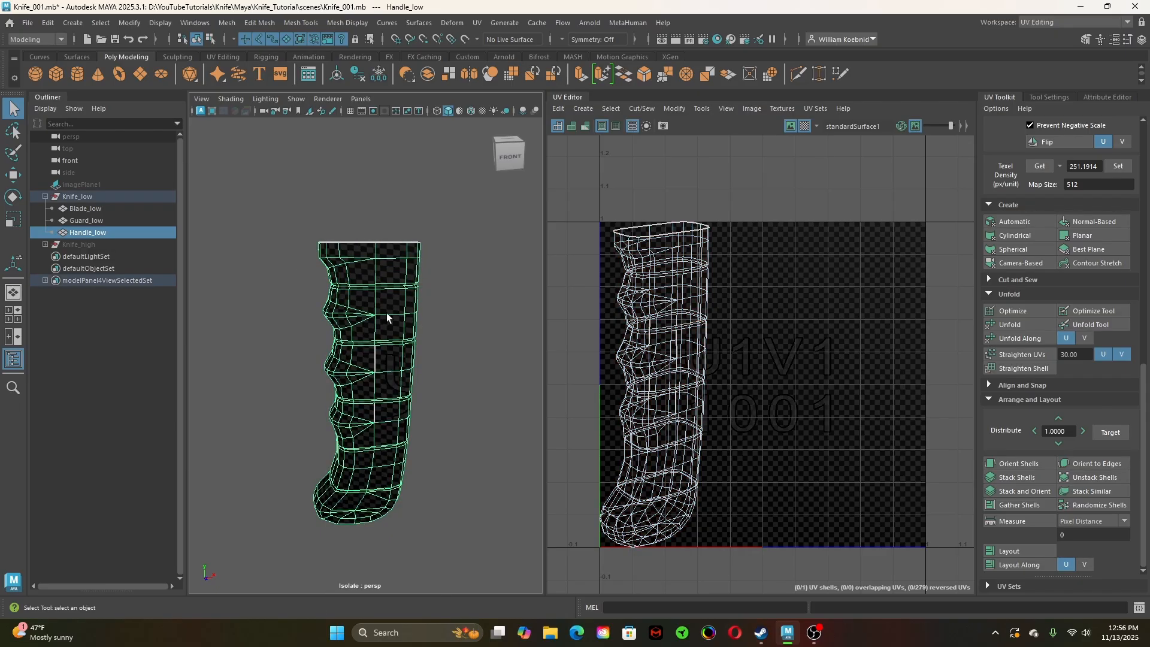
right_click(451, 262, "shift")
right_click(451, 262, "shift")
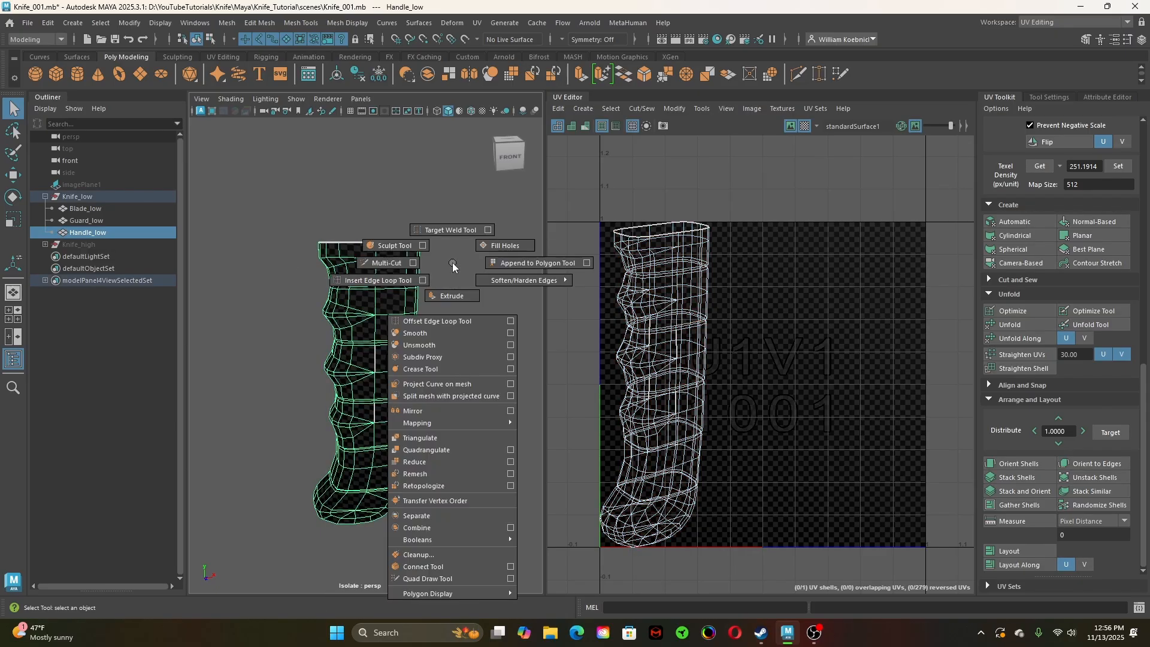
left_click(455, 552)
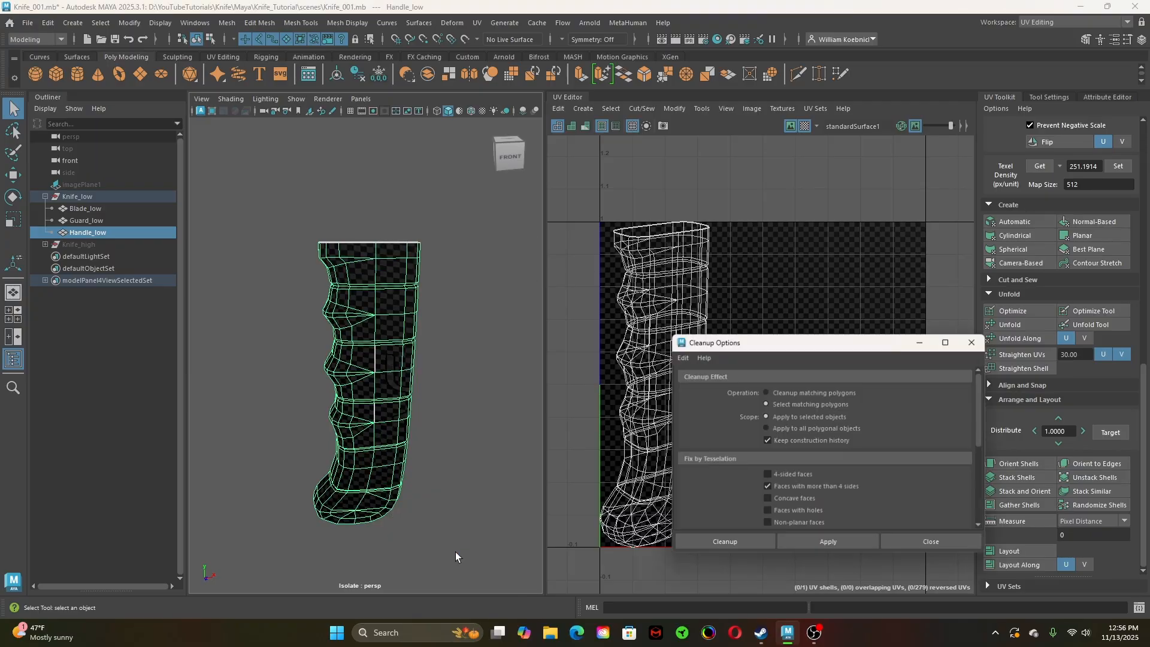
left_click_drag(774, 345, 585, 230)
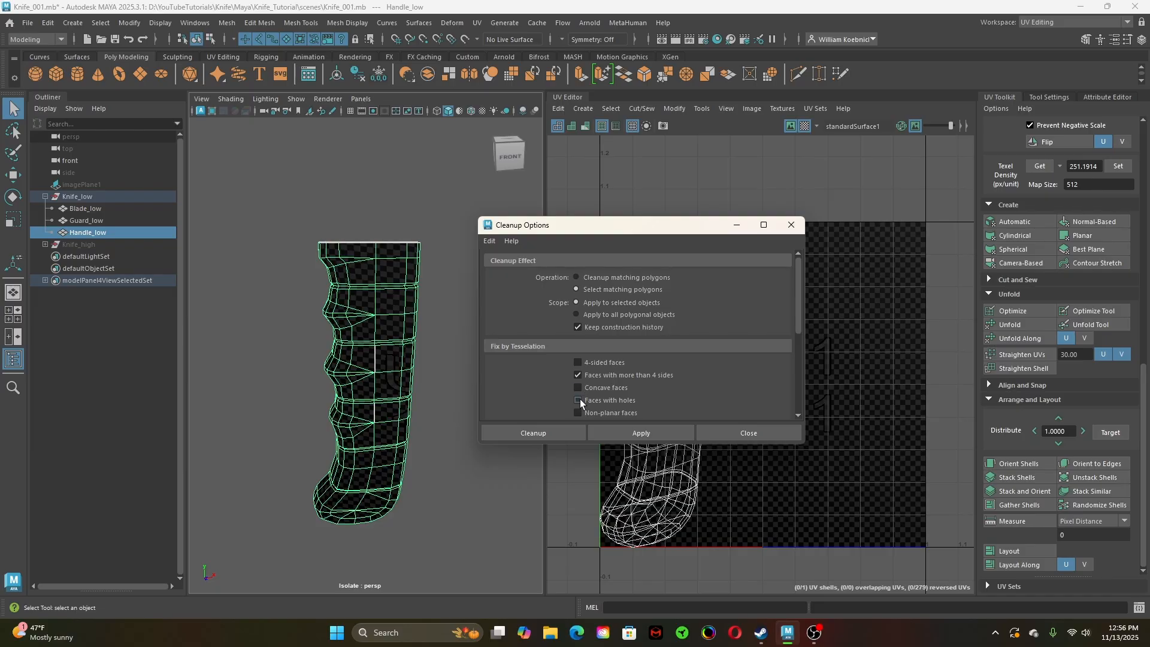
scroll(580, 399, "down", 1)
scroll(579, 379, "down", 1)
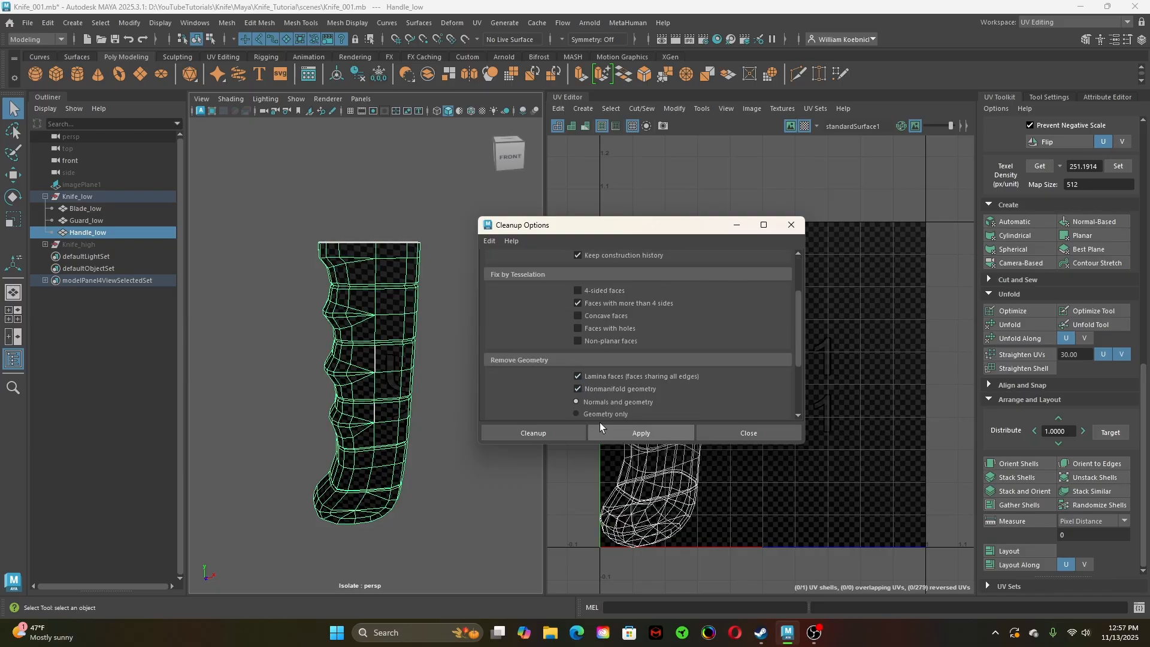
scroll(601, 395, "up", 2)
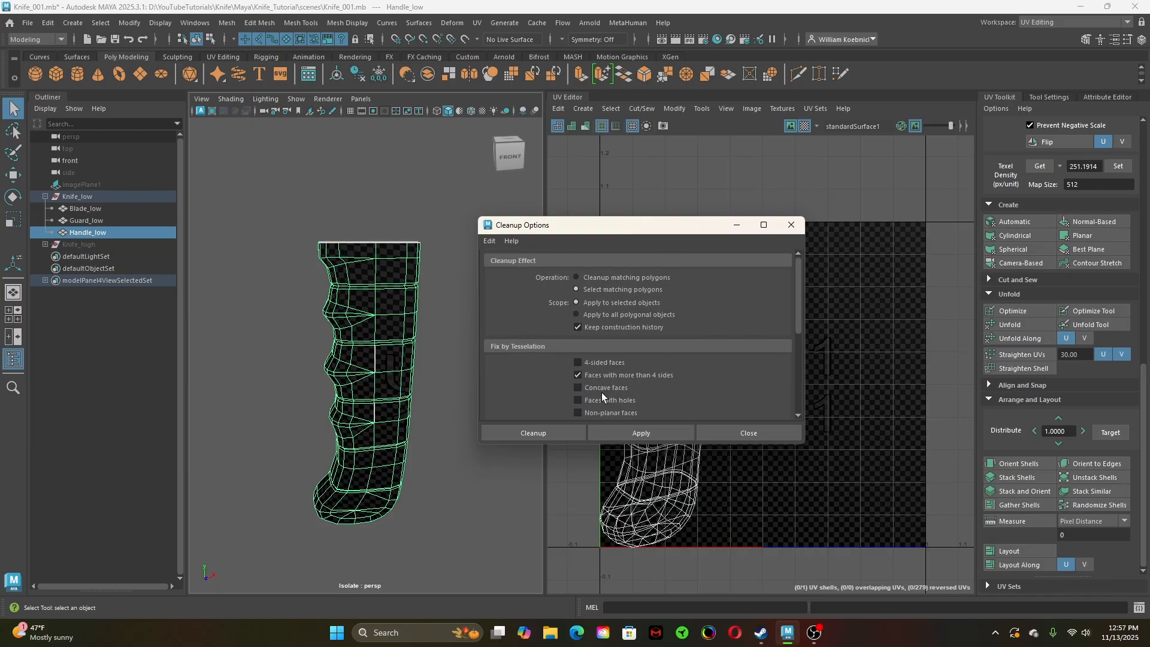
left_click(616, 432)
left_click_drag(430, 428, 412, 401, "alt")
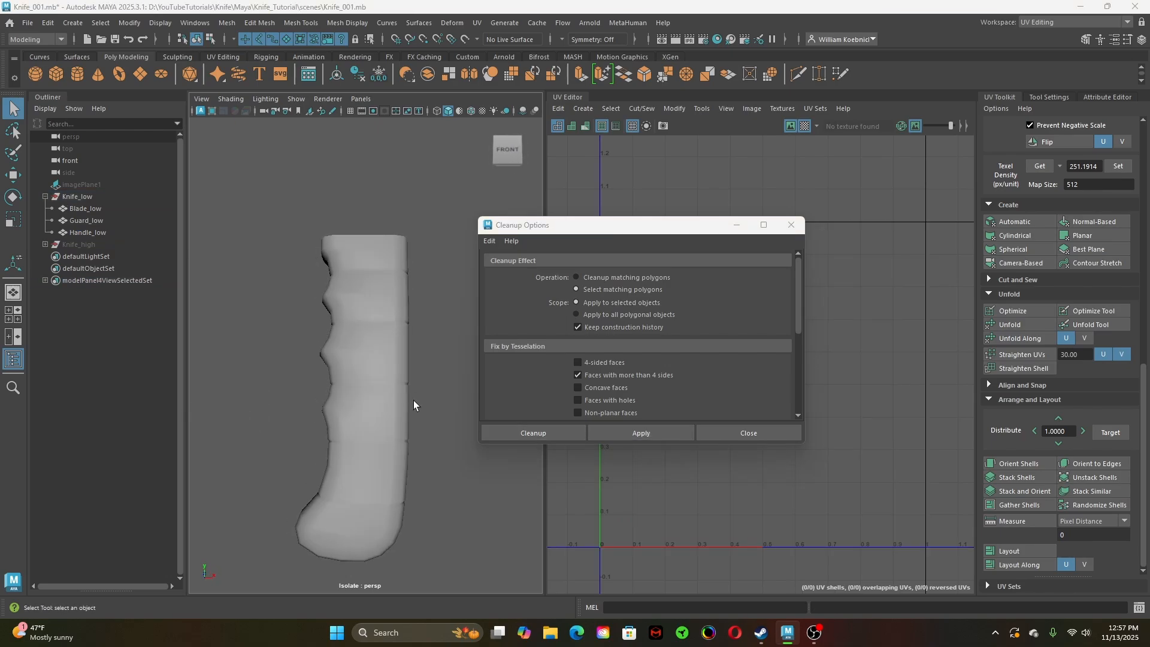
left_click(782, 435)
Delete the face beside the upper vertical border edge on the handle's front side
left_click(403, 355)
scroll(346, 405, "up", 6)
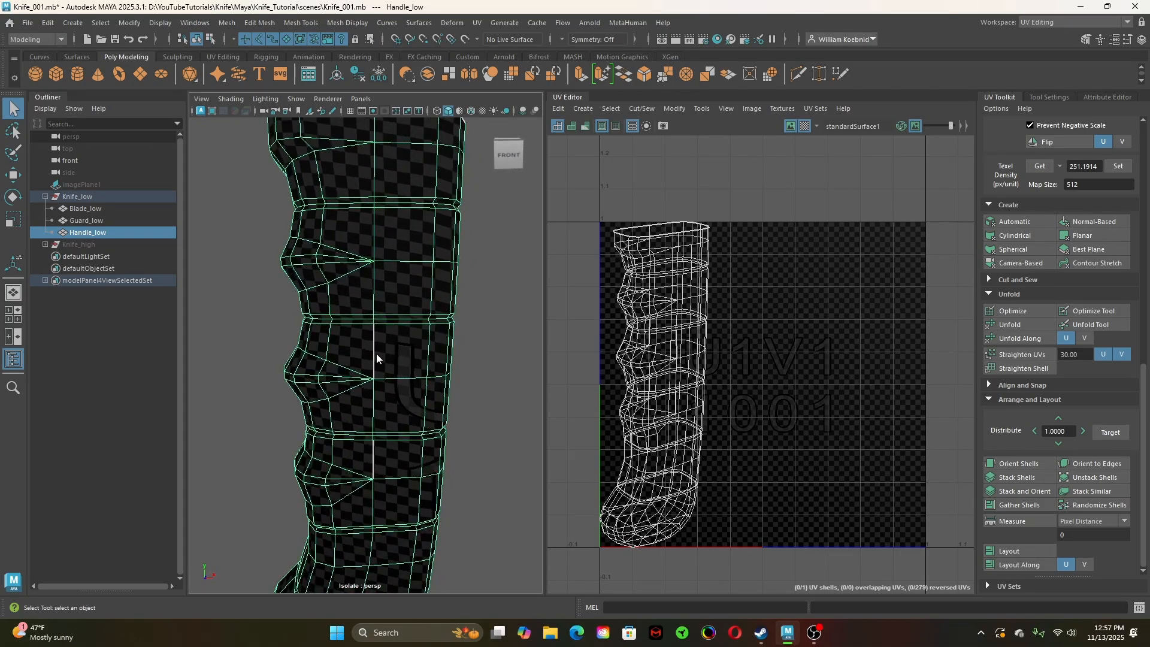
right_click_drag(376, 276, 318, 275)
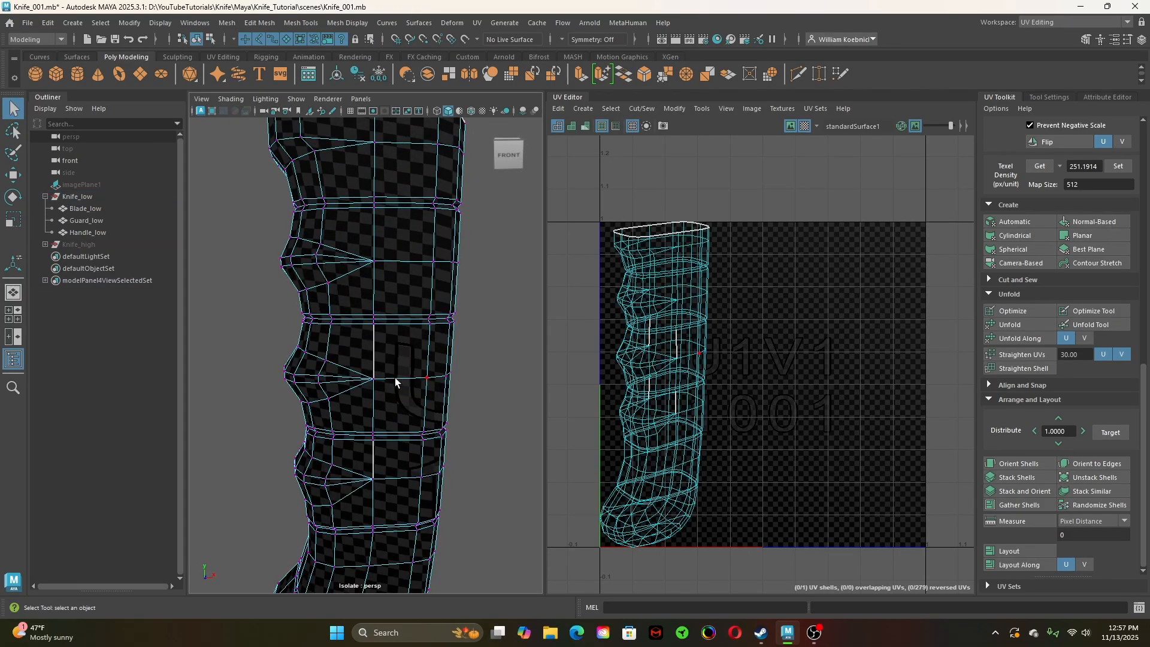
scroll(394, 377, "up", 5)
key("F11")
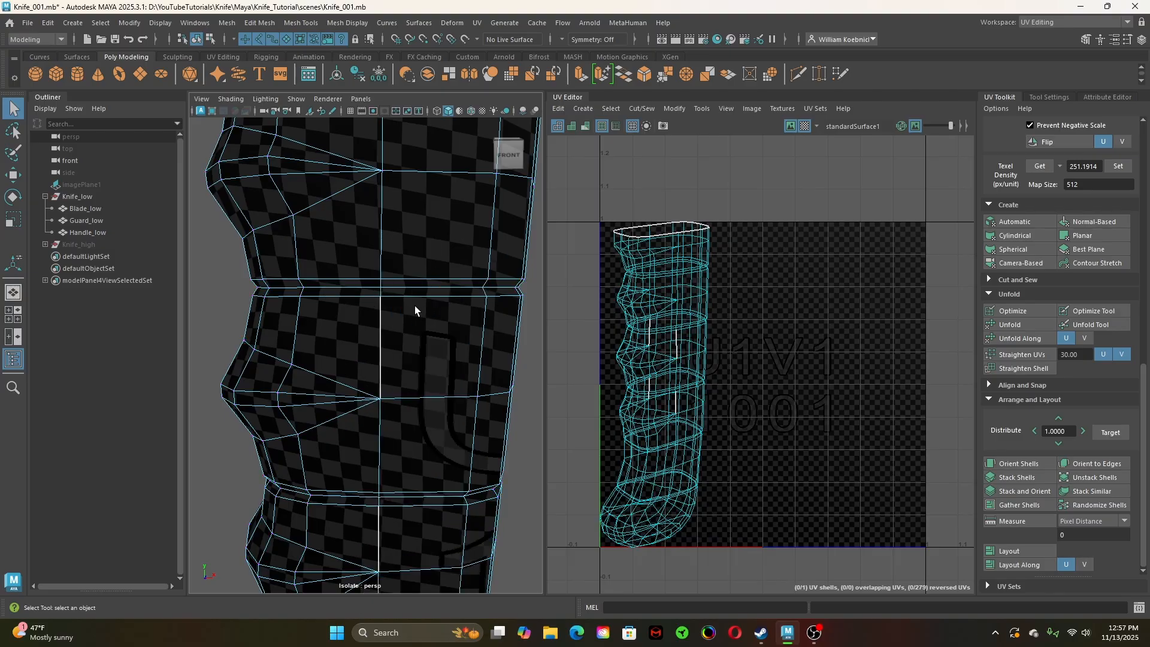
left_click(418, 371)
key("Delete")
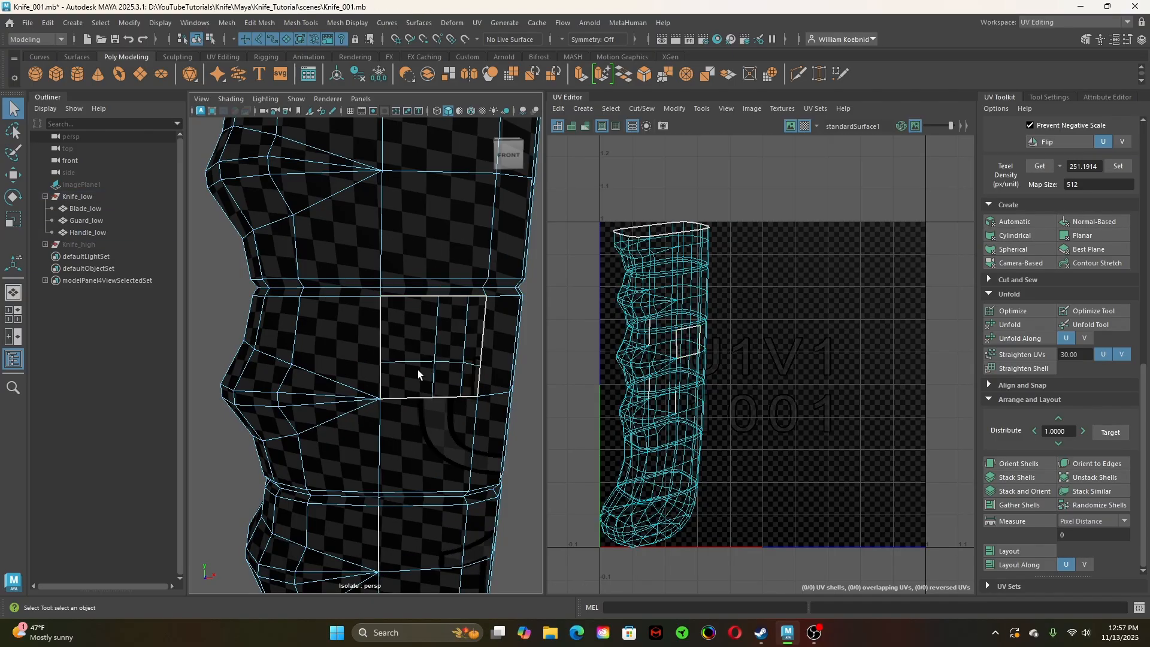
Fill the hole left beside the upper border edge on the handle's front side
right_click_drag(520, 396, 425, 409, "alt")
left_click_drag(426, 410, 371, 403, "alt")
right_click_drag(335, 390, 339, 356)
double_click(336, 388)
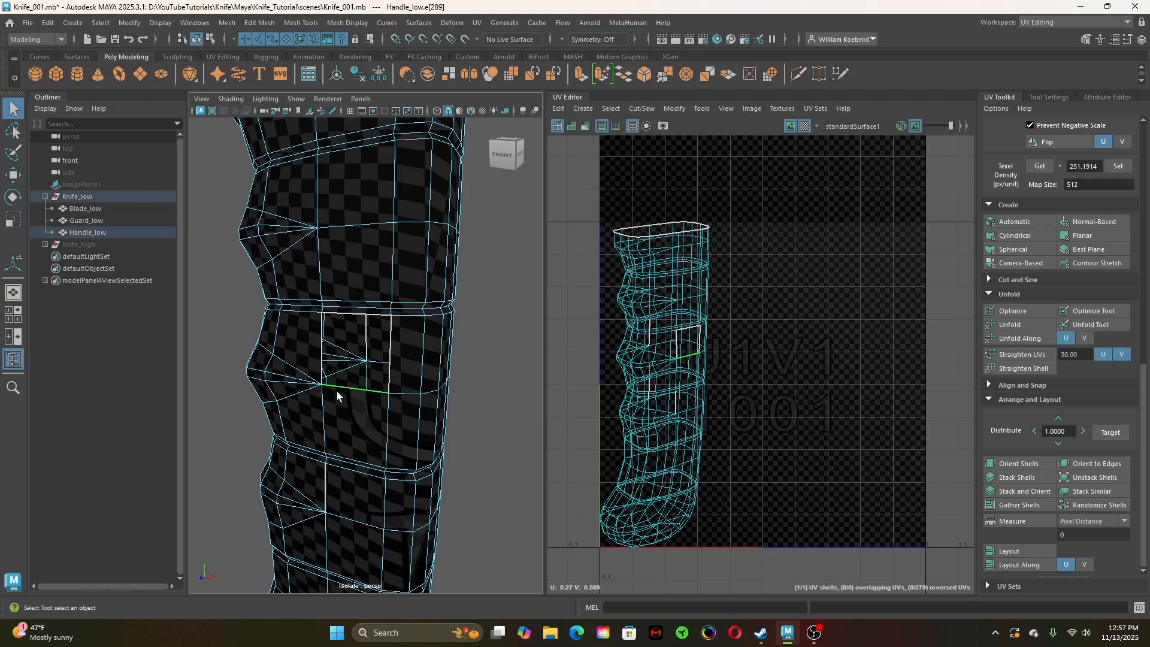
right_click(505, 276, "shift")
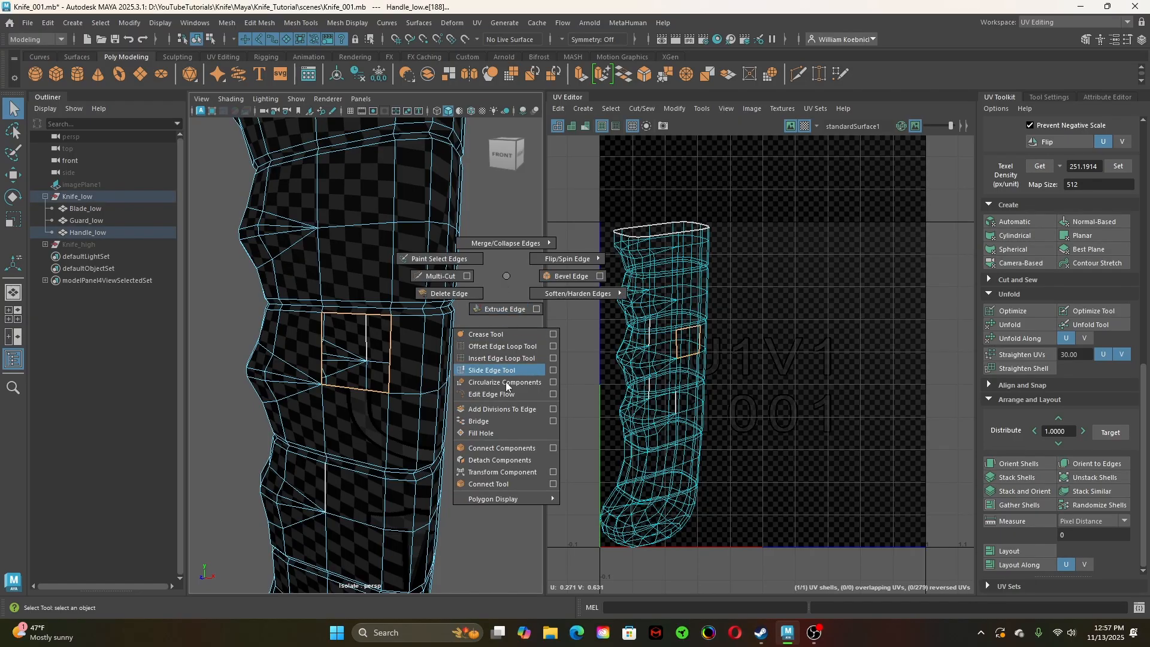
left_click(509, 429)
right_click_drag(384, 308, 440, 287)
Delete the face beside the lower vertical border edge on the handle's front side
left_click_drag(425, 414, 372, 324, "alt")
right_click_drag(367, 276, 367, 307)
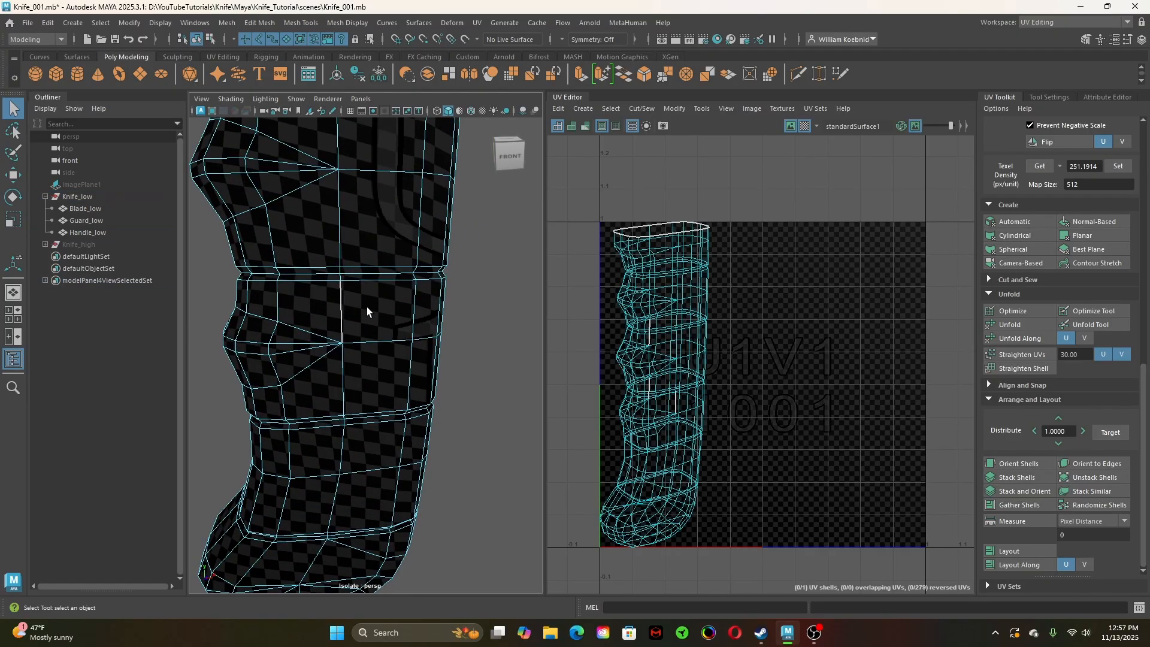
left_click(365, 318)
right_click_drag(506, 276, 506, 280, "shift")
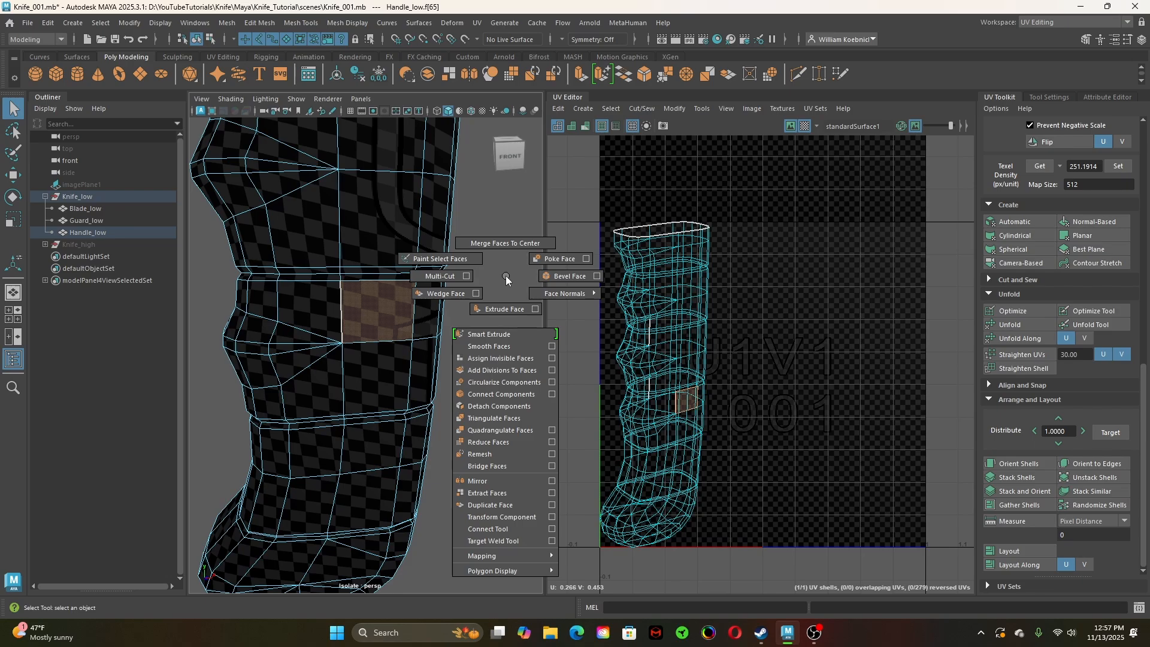
right_click_drag(506, 279, 504, 279, "shift")
left_click(505, 275)
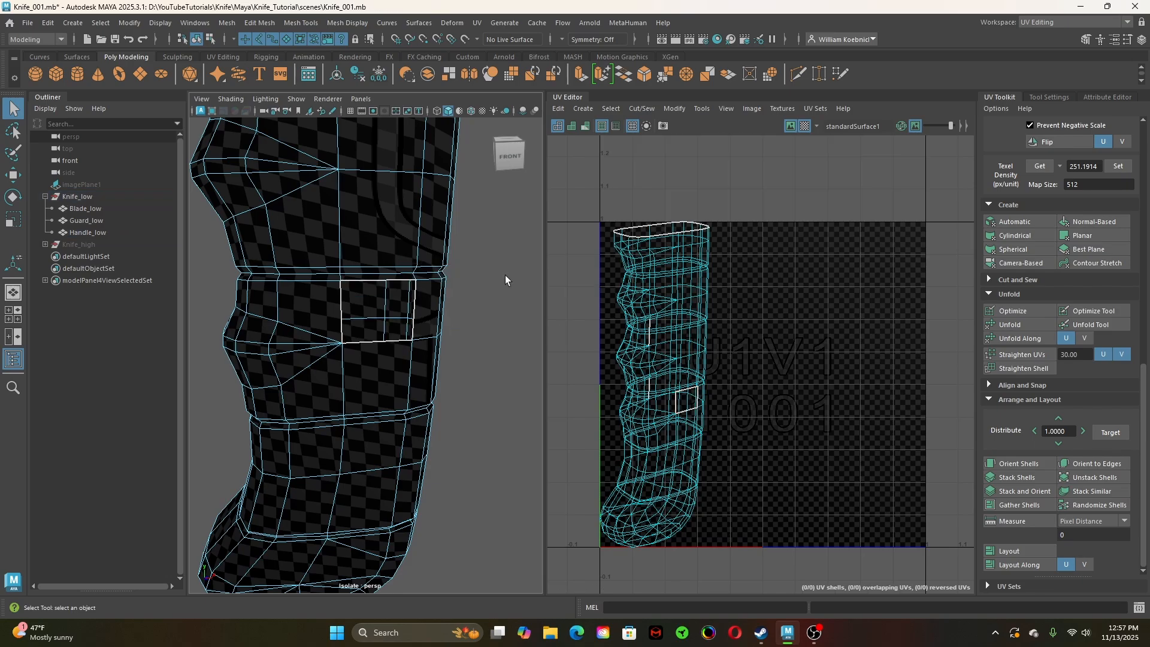
Fill the hole left beside the lower border edge on the handle's front side
right_click_drag(391, 340, 389, 247)
left_click(418, 327)
right_click_drag(493, 274, 420, 404, "shift")
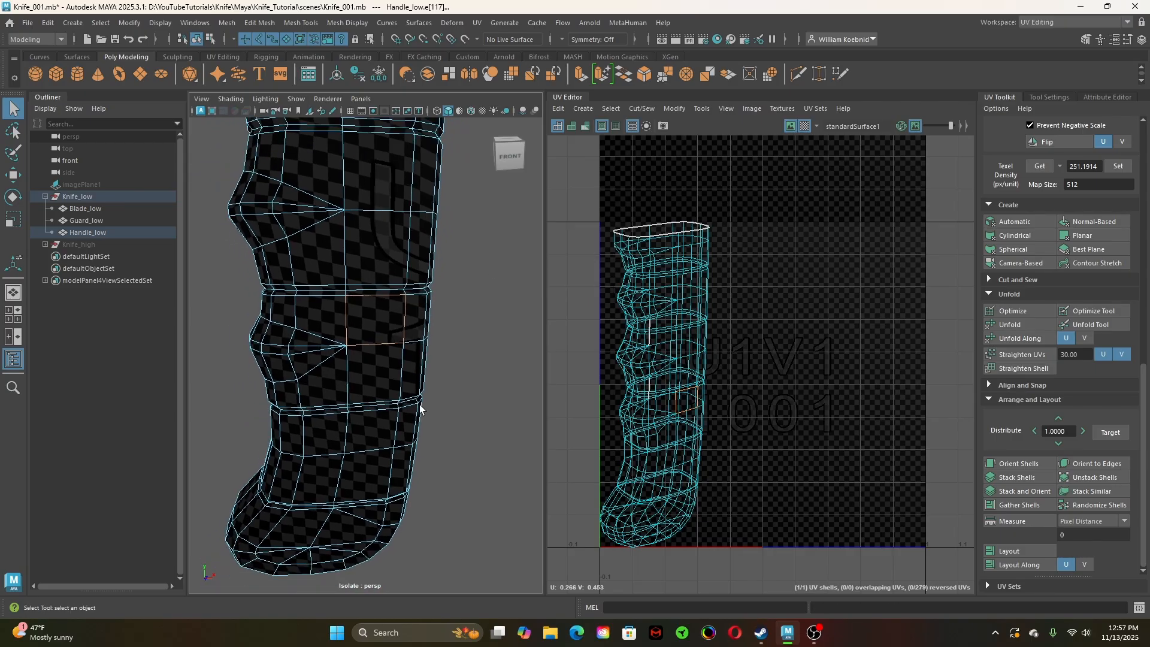
Delete the two faces beside the upper and lower vertical border edges on the handle's back side
left_click_drag(420, 409, 543, 446, "alt")
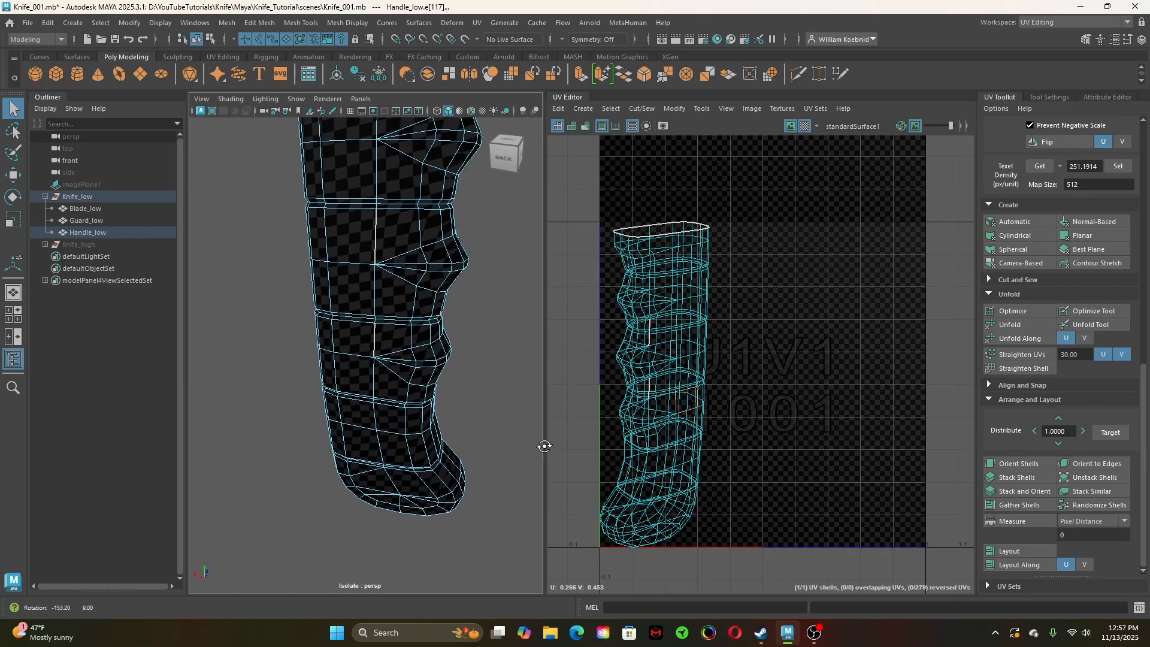
scroll(366, 335, "up", 3)
right_click_drag(360, 276, 359, 308)
left_click(357, 351)
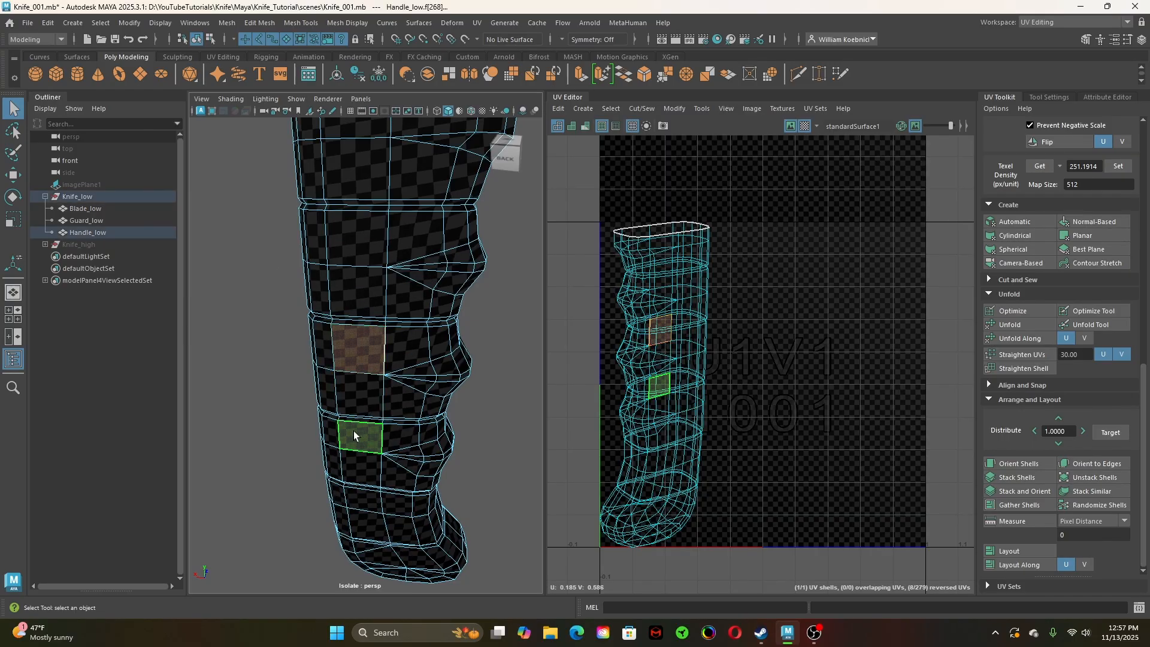
key("Delete")
Fill the two holes on the handle's back side
right_click_drag(354, 248, 353, 216)
left_click(365, 372)
double_click(364, 372)
right_click(258, 281, "shift")
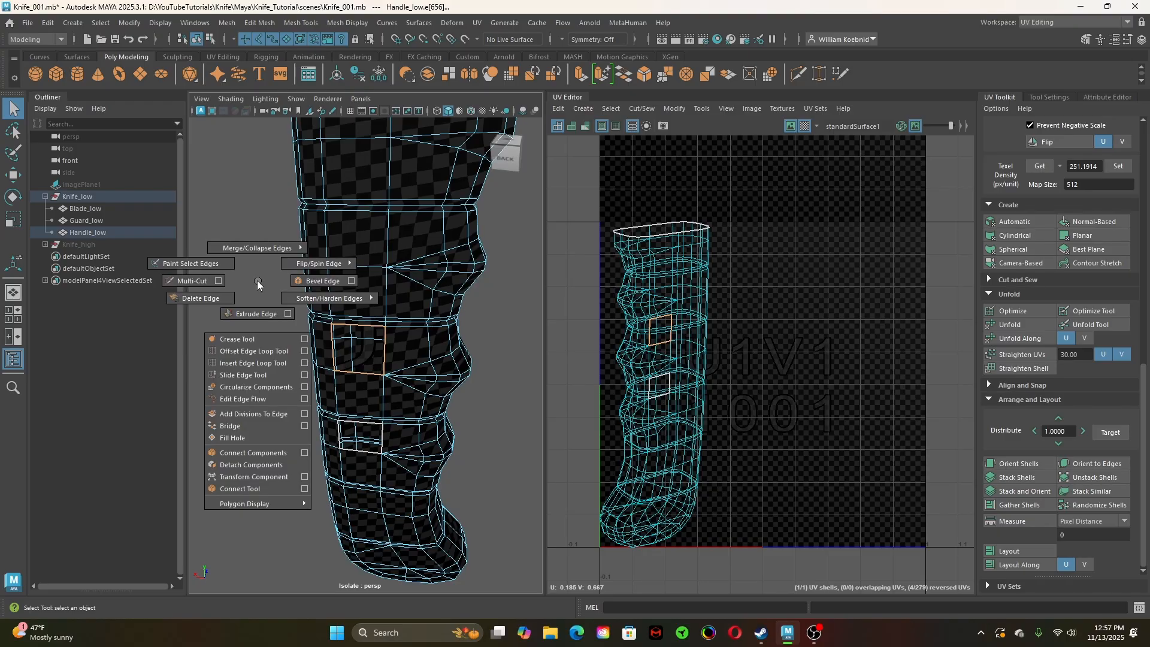
left_click(262, 437)
left_click(364, 452)
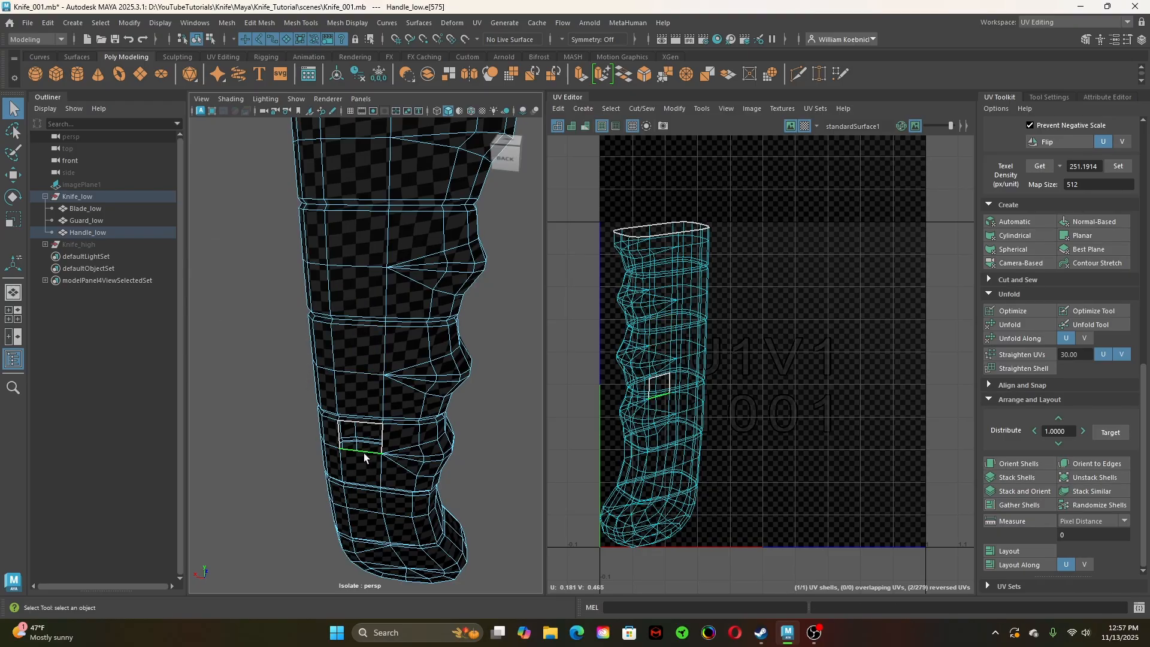
left_click(271, 440)
scroll(431, 488, "down", 3)
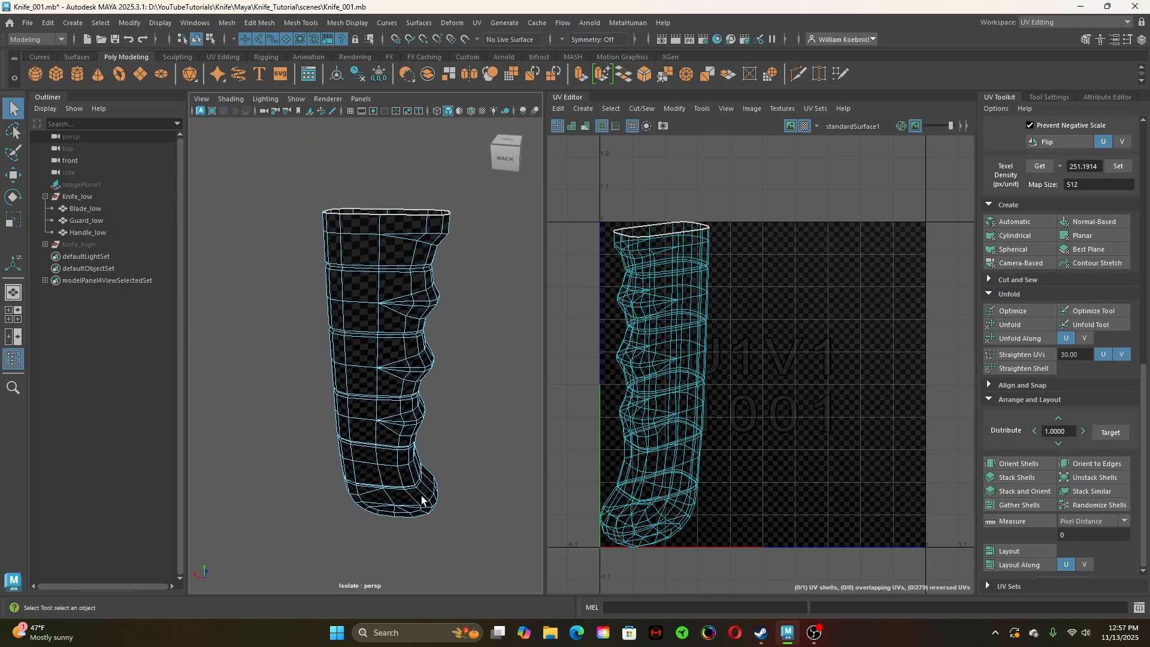
Cut UV seams along the two vertical edge loops bordering the handle's finger-groove side, from the open rim down to the butt
left_click_drag(421, 494, 379, 470, "alt")
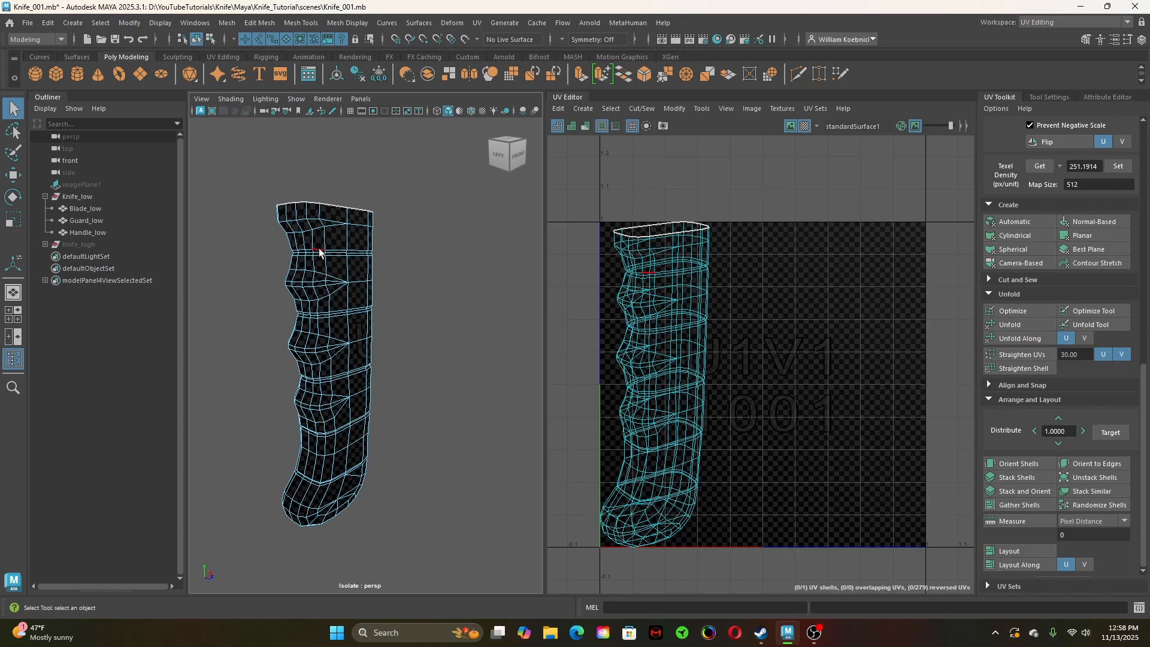
right_click_drag(319, 247, 318, 200)
mouse_move(257, 261)
left_mouse_down("alt")
mouse_move(334, 282)
mouse_move(442, 267)
mouse_move(334, 239)
mouse_move(270, 244)
mouse_move(234, 262)
left_mouse_up("alt")
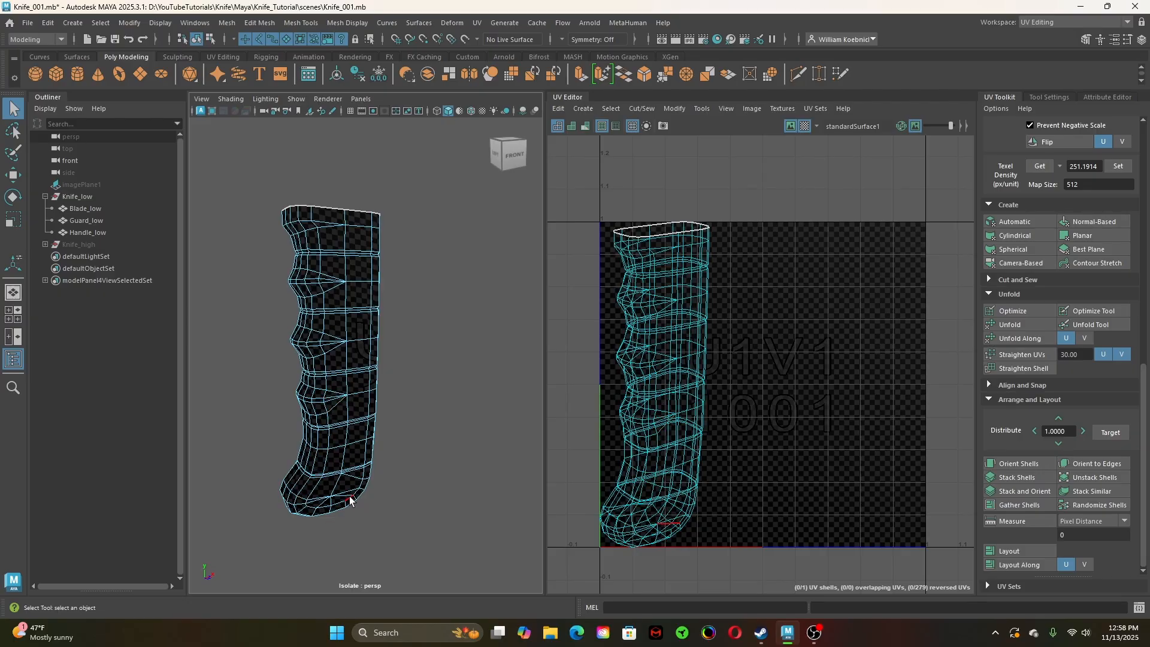
left_click_drag(342, 548, 423, 524, "alt")
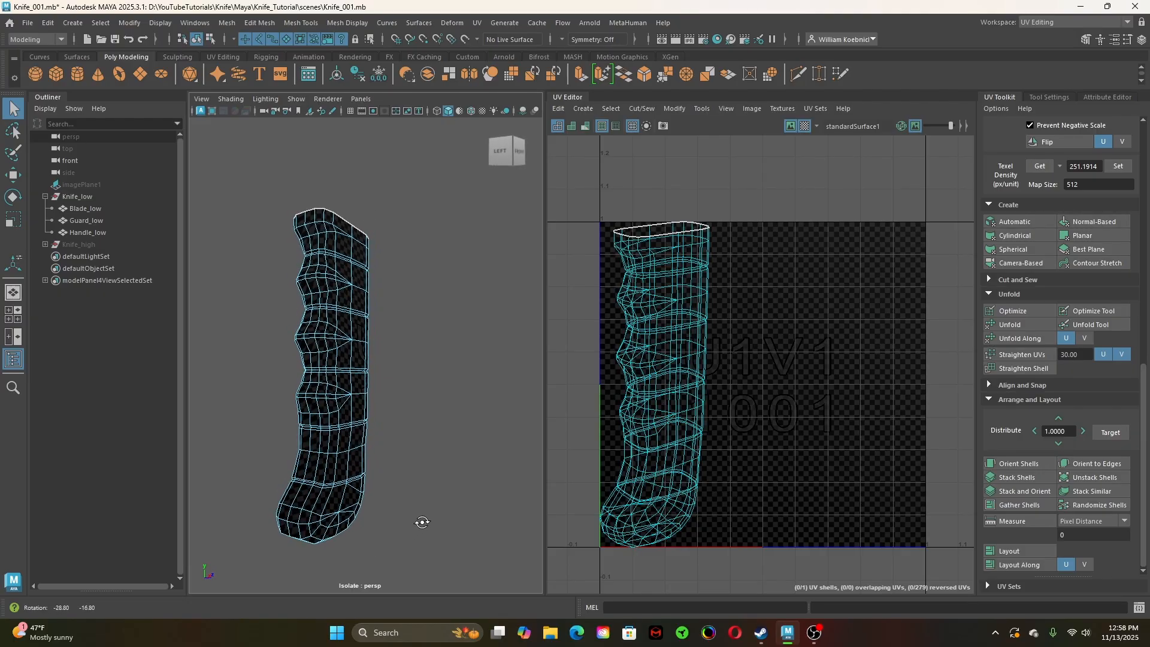
left_click(323, 216)
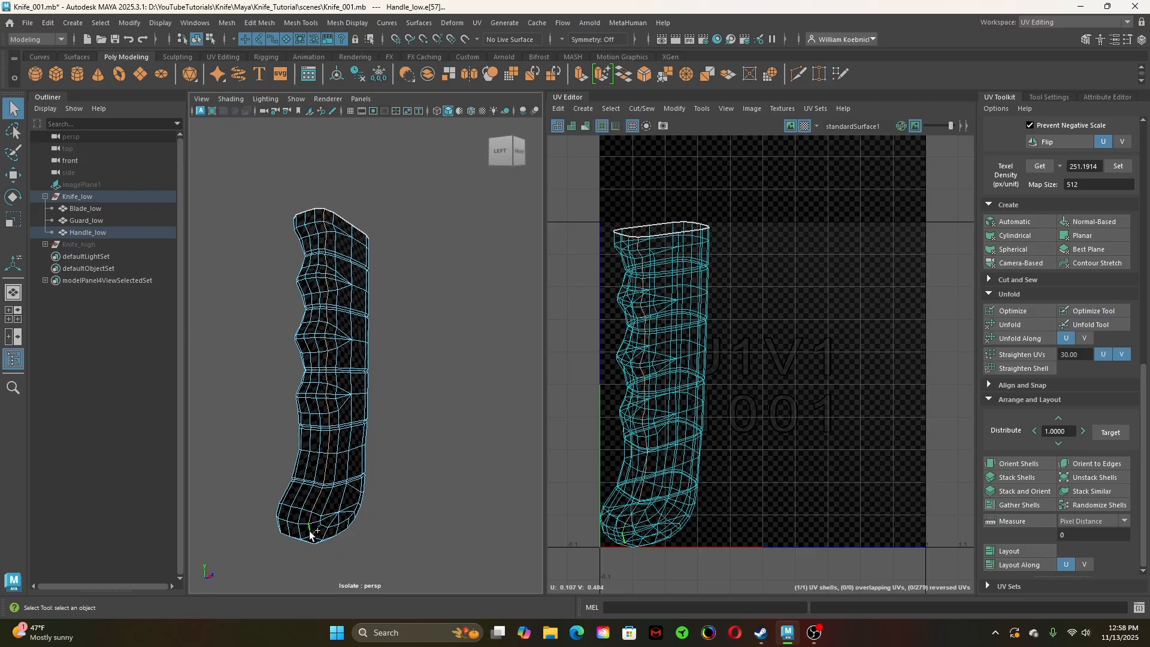
left_click_drag(424, 426, 485, 451, "alt")
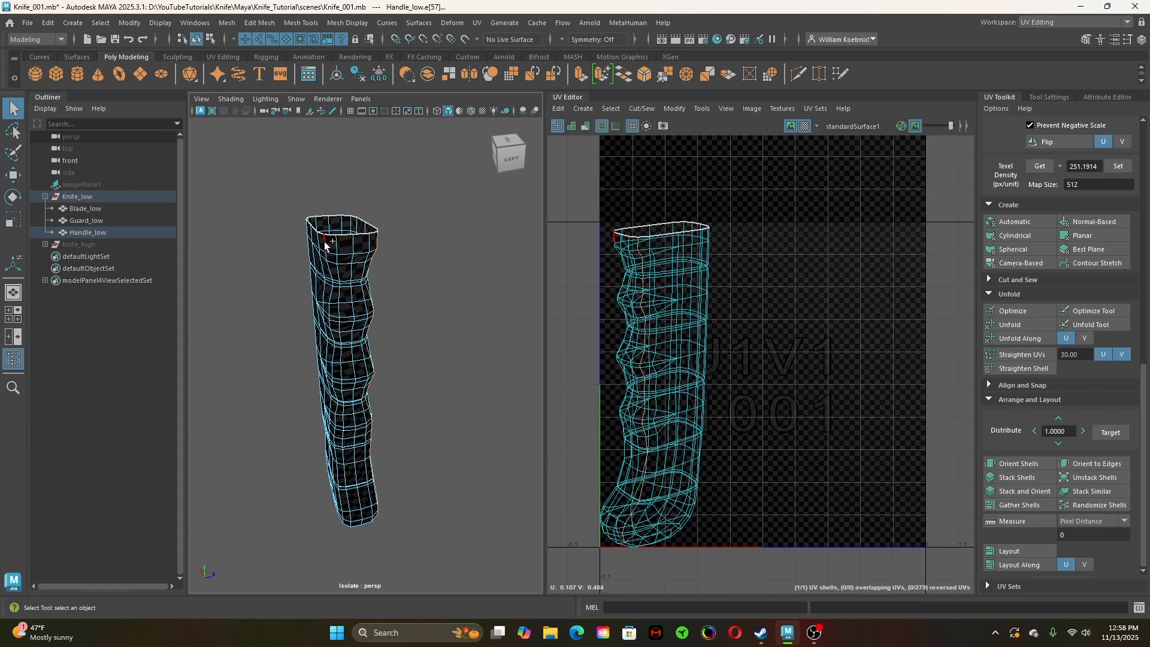
left_click_drag(415, 475, 409, 415, "alt")
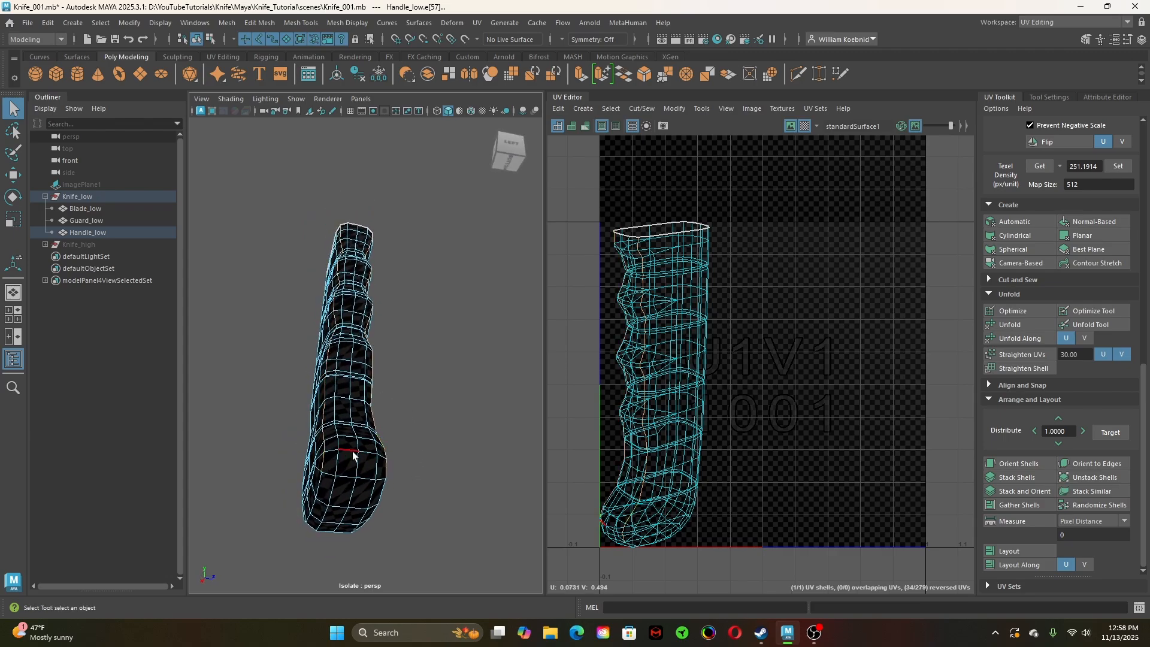
left_click_drag(352, 456, 461, 416, "alt")
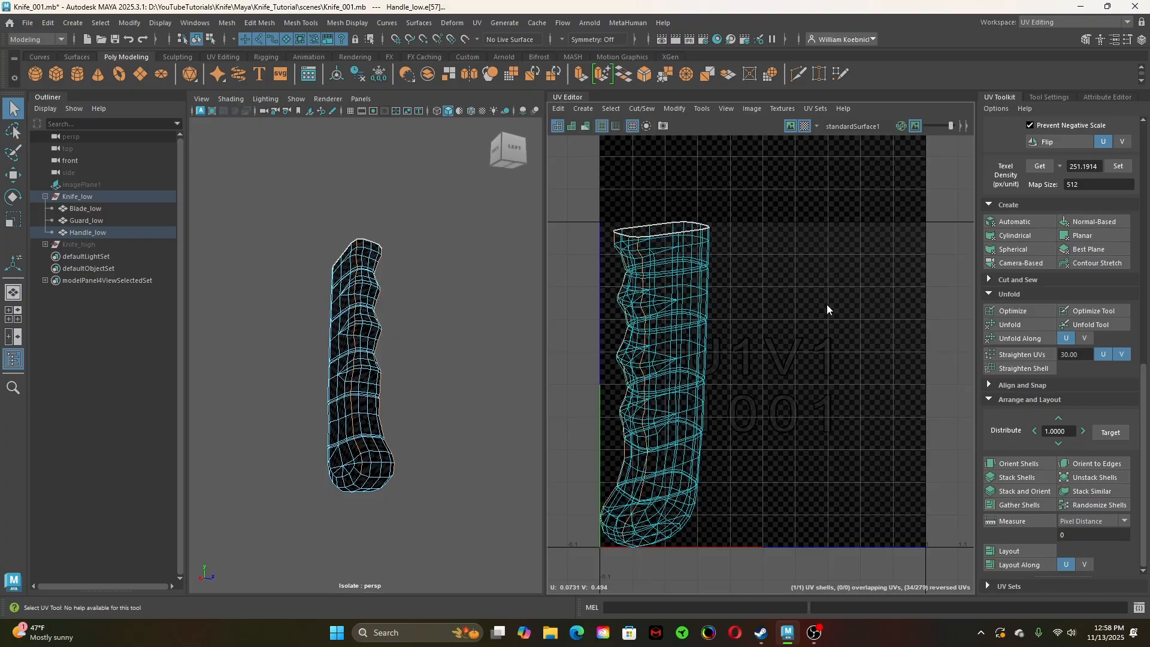
right_click_drag(826, 304, 793, 319, "shift")
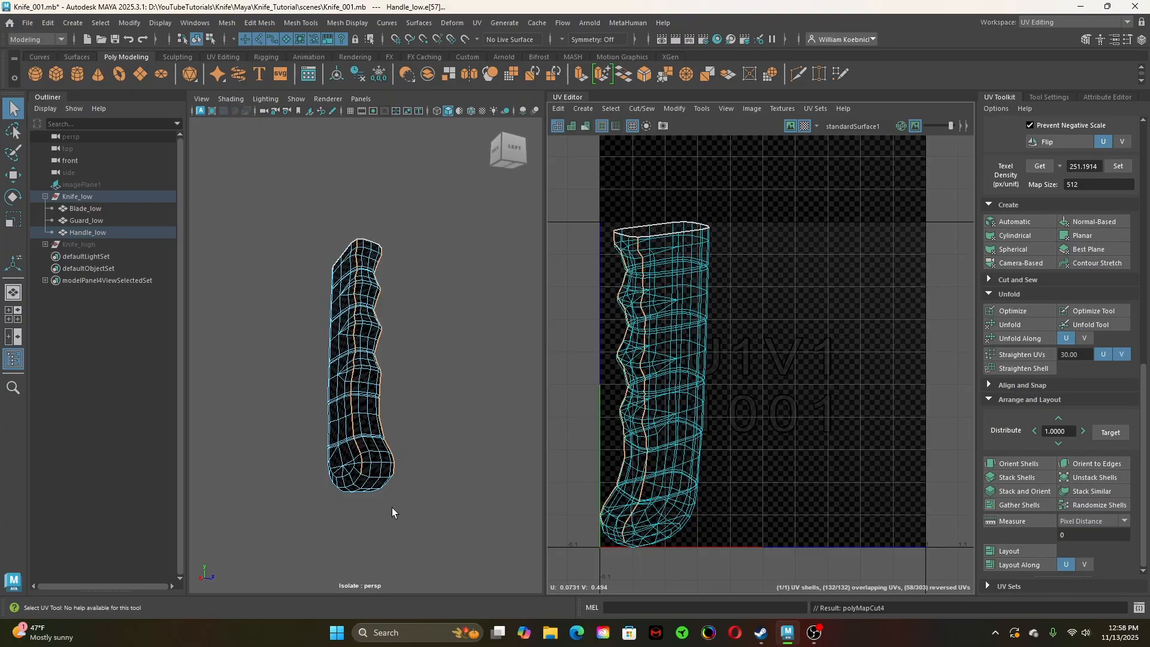
Cut a UV seam across the butt between the two vertical seams to close off the finger-groove strip
left_click_drag(393, 511, 334, 484, "alt")
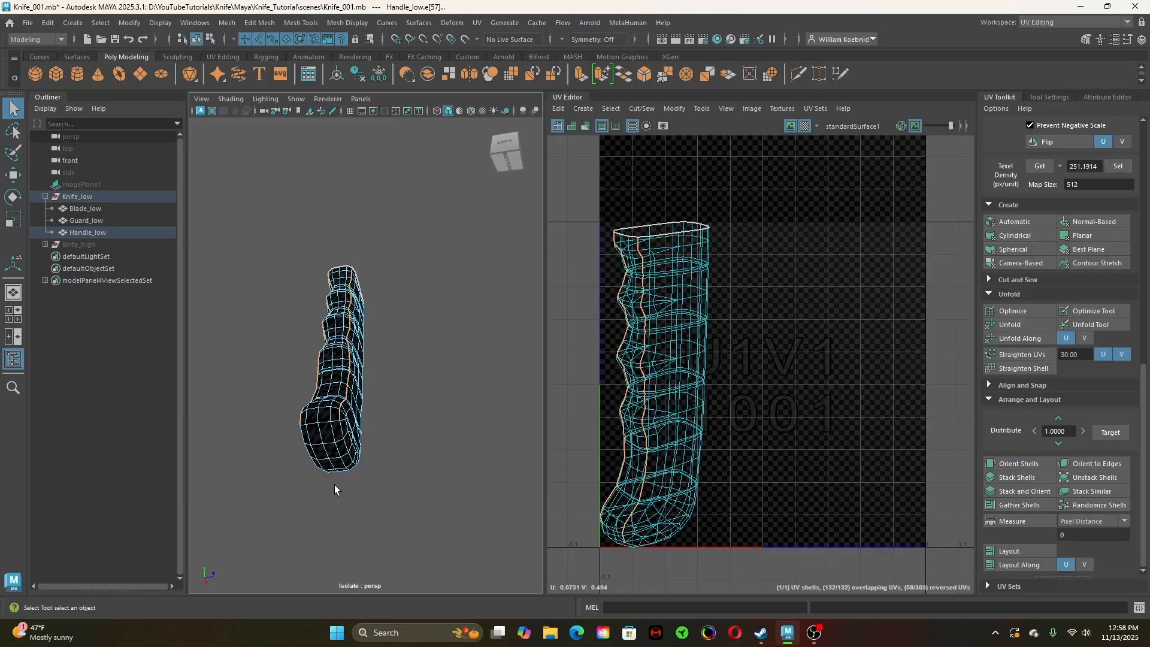
left_click(336, 421)
left_click_drag(335, 420, 336, 447, "alt")
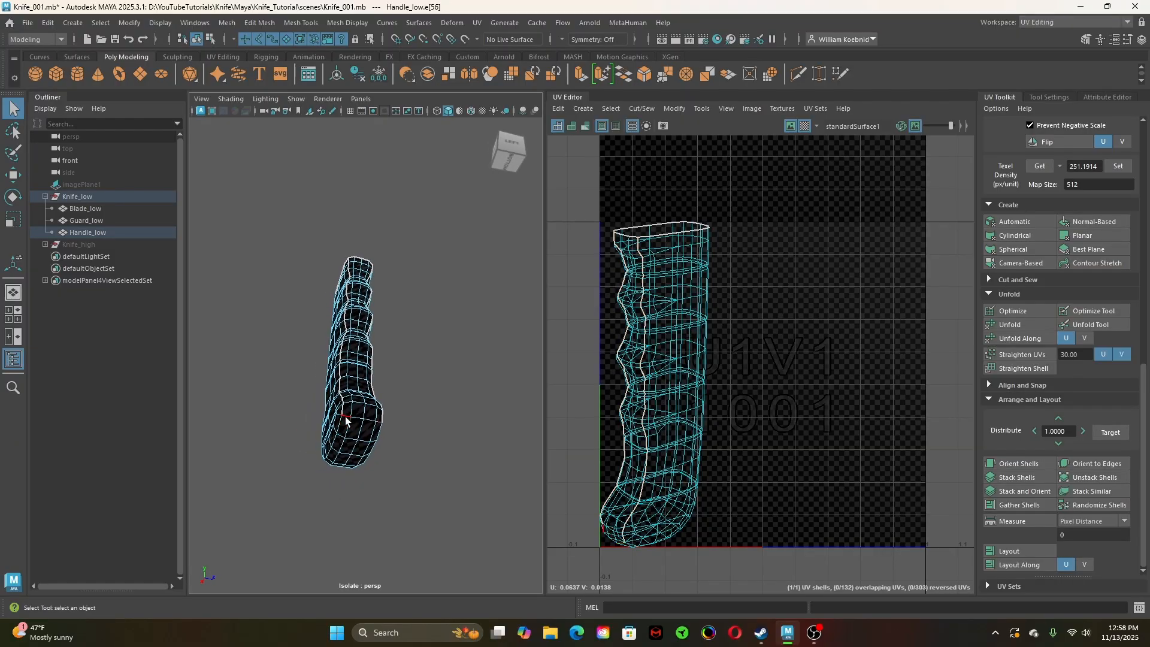
right_click_drag(746, 343, 711, 361, "shift")
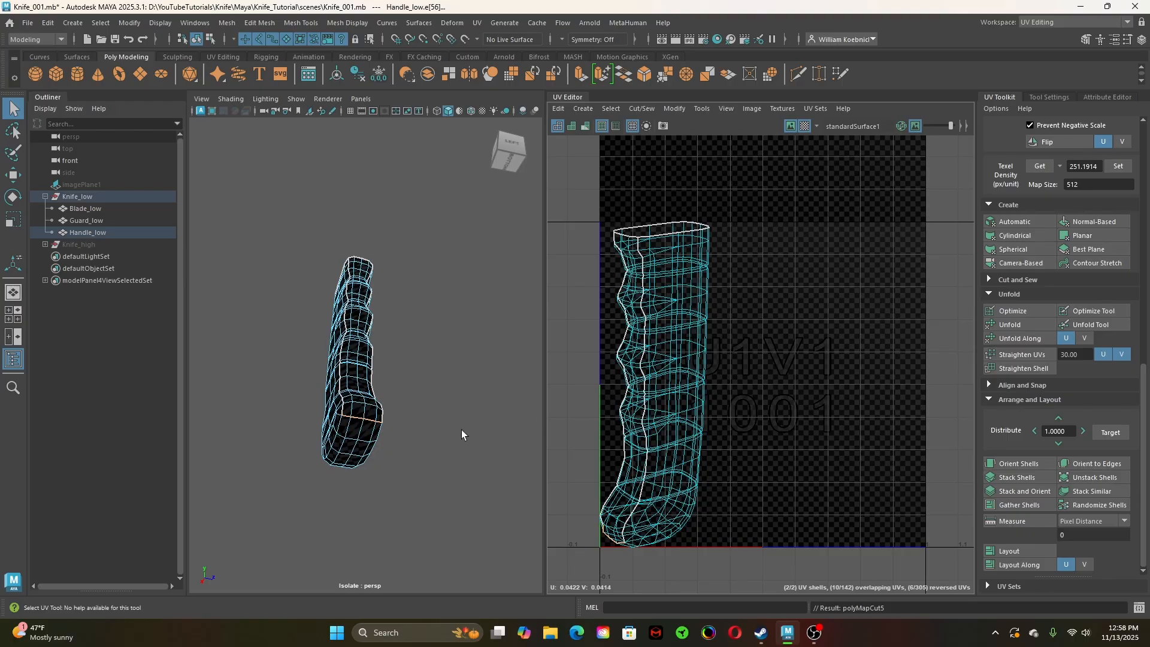
Select the finger-groove strip's UV shell and move it sideways, clear of the rest of the handle's UVs
left_click_drag(461, 429, 599, 414, "alt")
right_click_drag(783, 348, 744, 344)
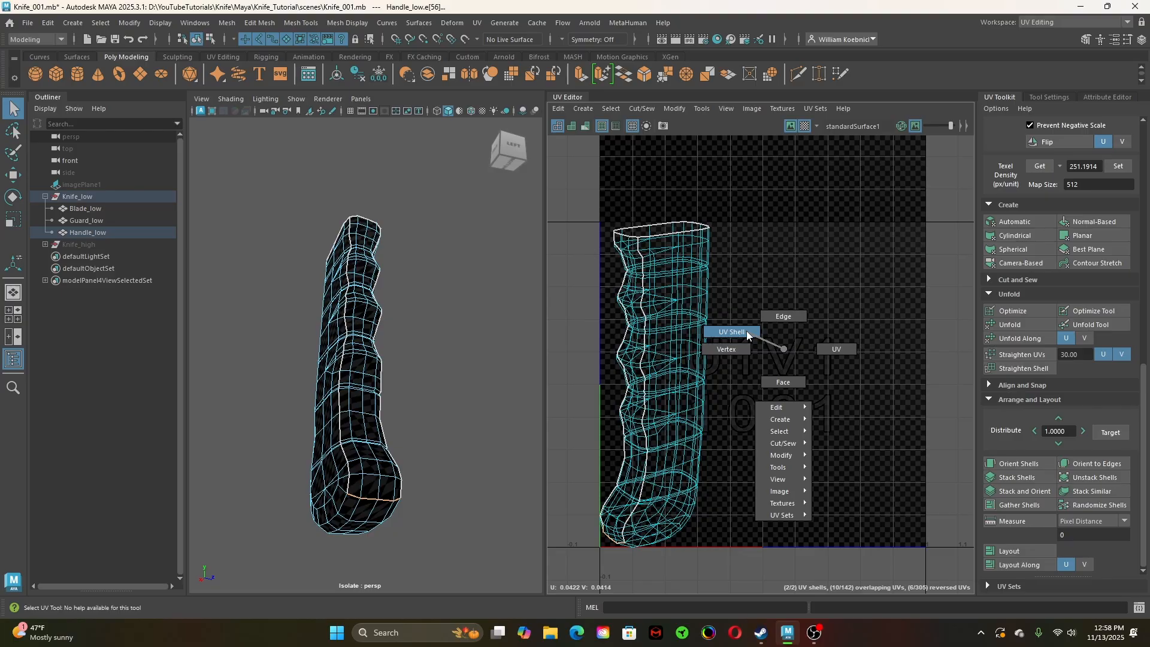
right_click_drag(746, 331, 746, 330)
left_click(629, 338)
key("w")
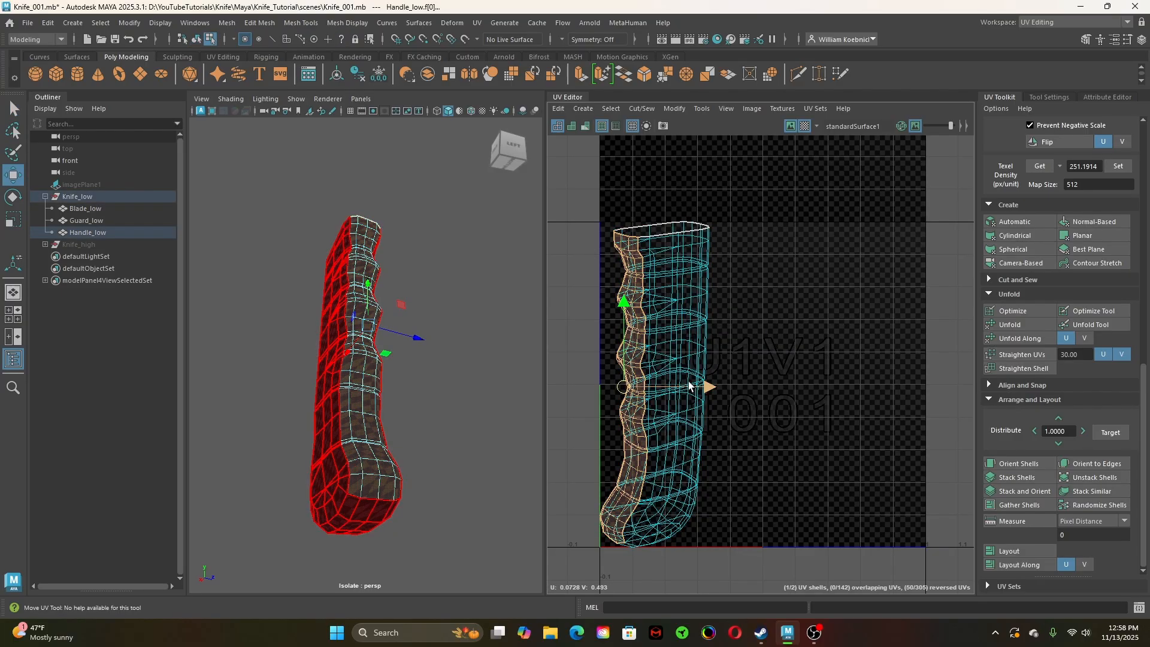
left_click_drag(689, 385, 864, 373)
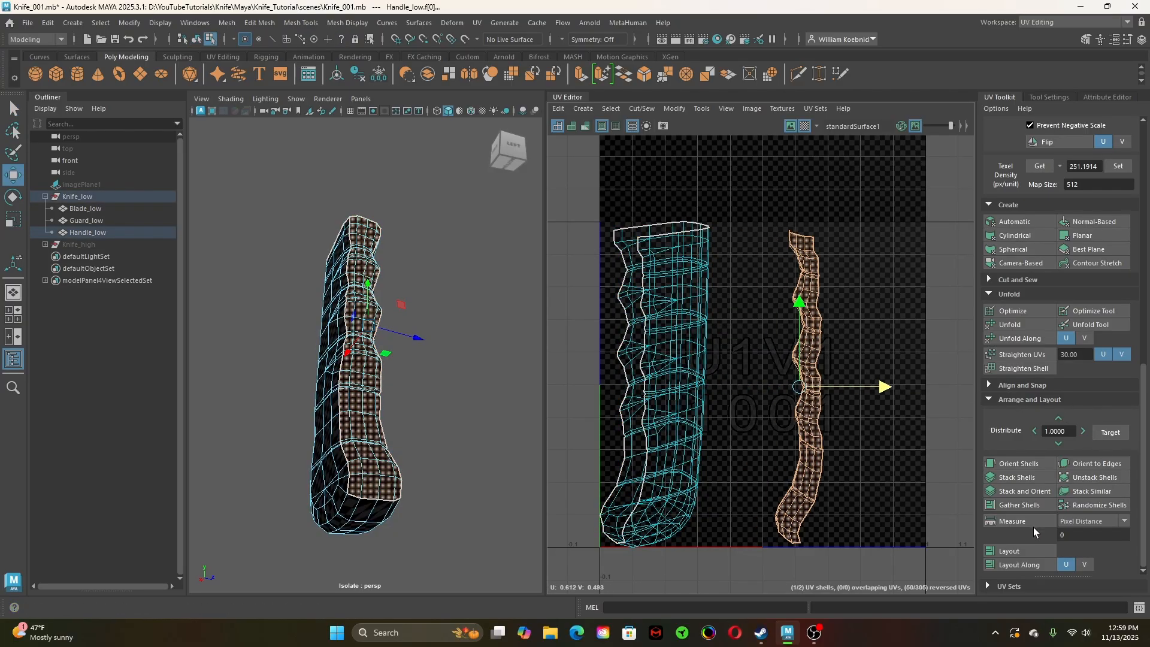
Unfold and optimize the finger-groove strip's UV shell, rotating it slightly to stand upright
scroll(1032, 527, "up", 3)
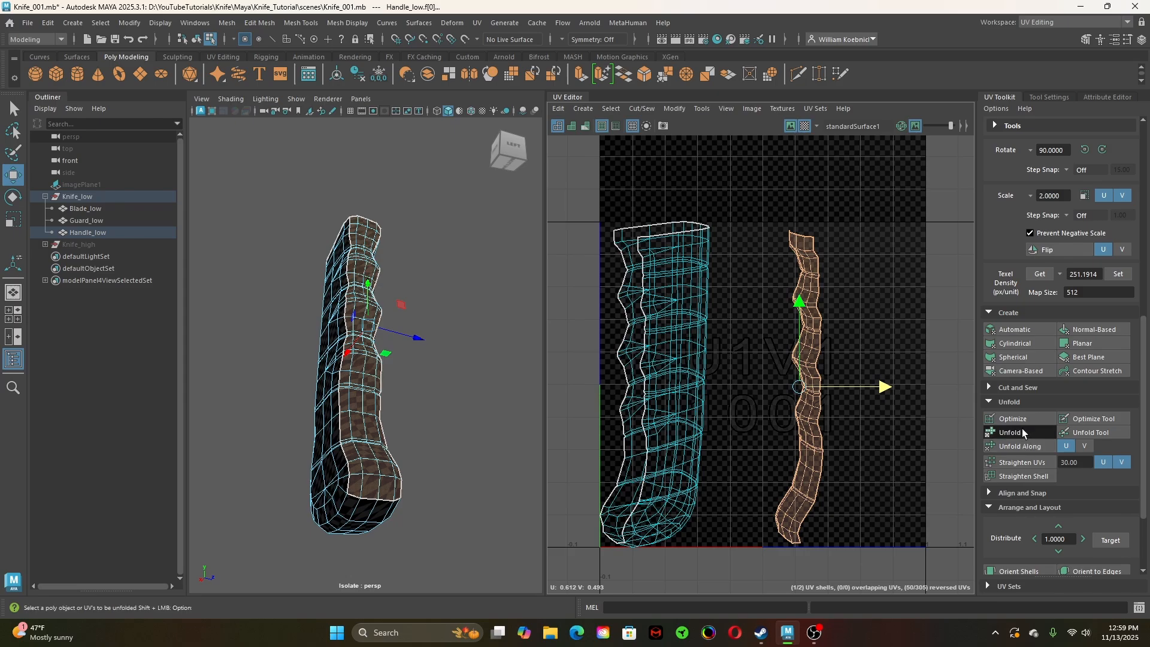
left_click(1022, 432)
key("e")
left_click_drag(867, 335, 850, 310)
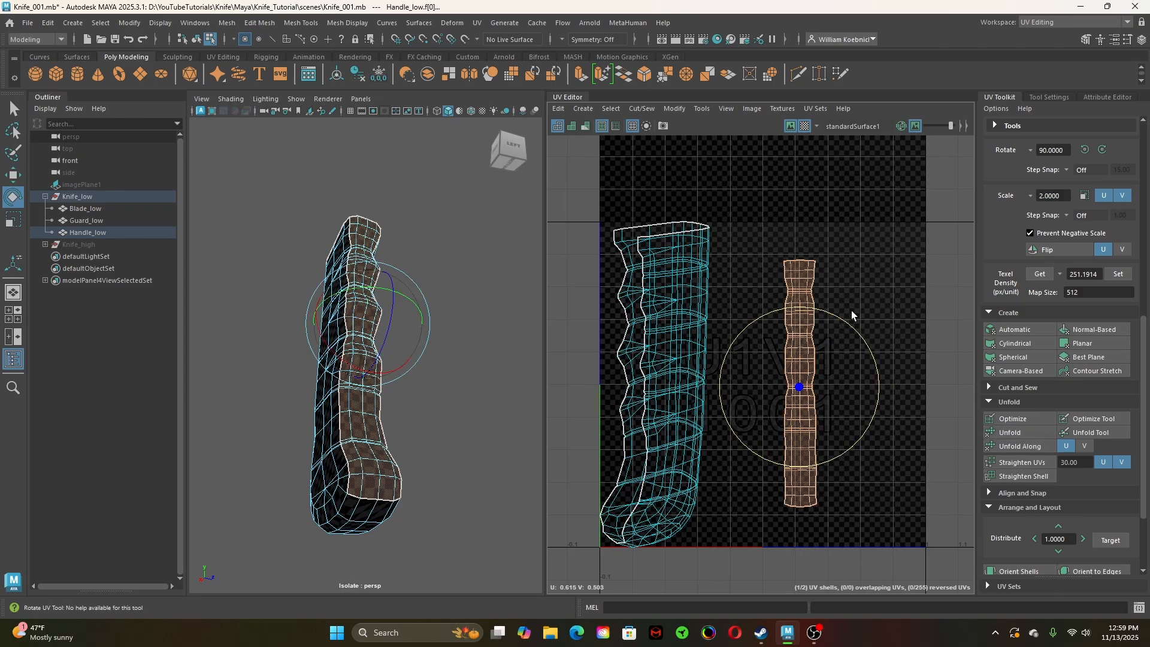
left_click(1019, 430)
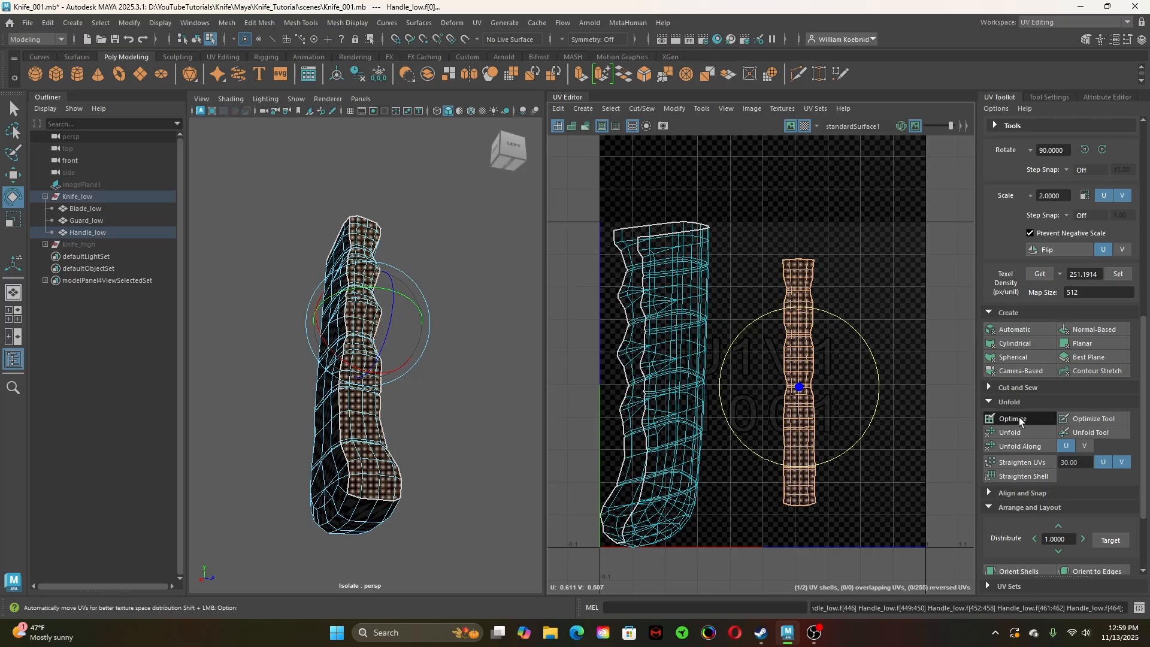
left_click(1020, 419)
left_click_drag(849, 323, 848, 328)
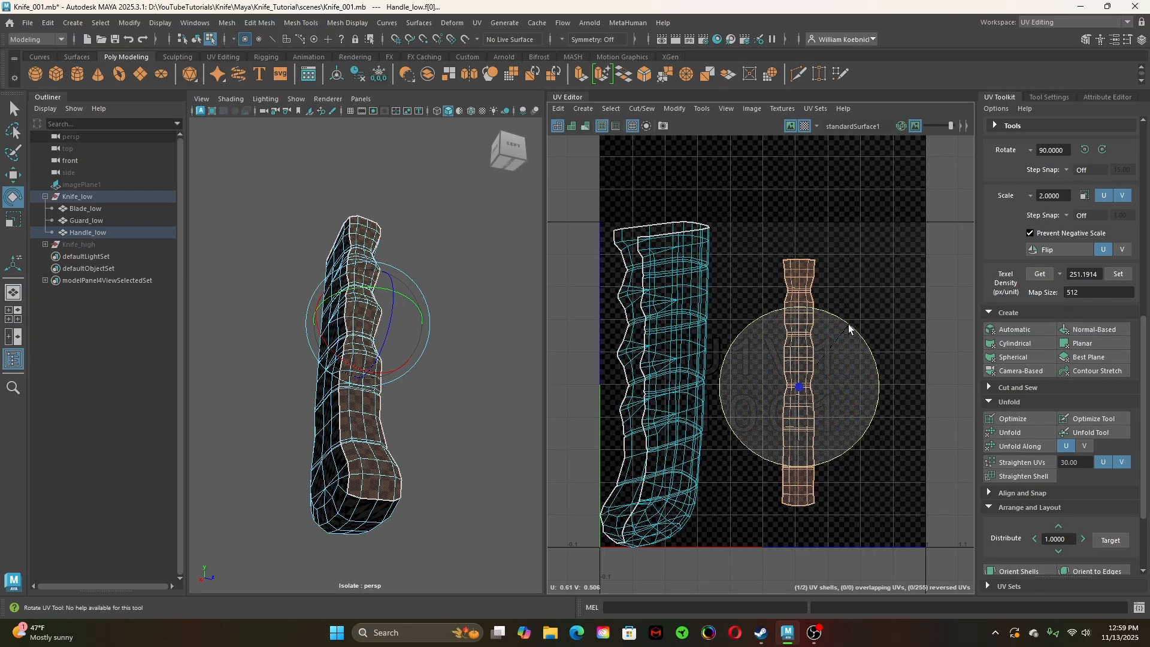
Unfold the handle's remaining UV shell and check both shells with the UV distortion shading
key("q")
left_click(649, 403)
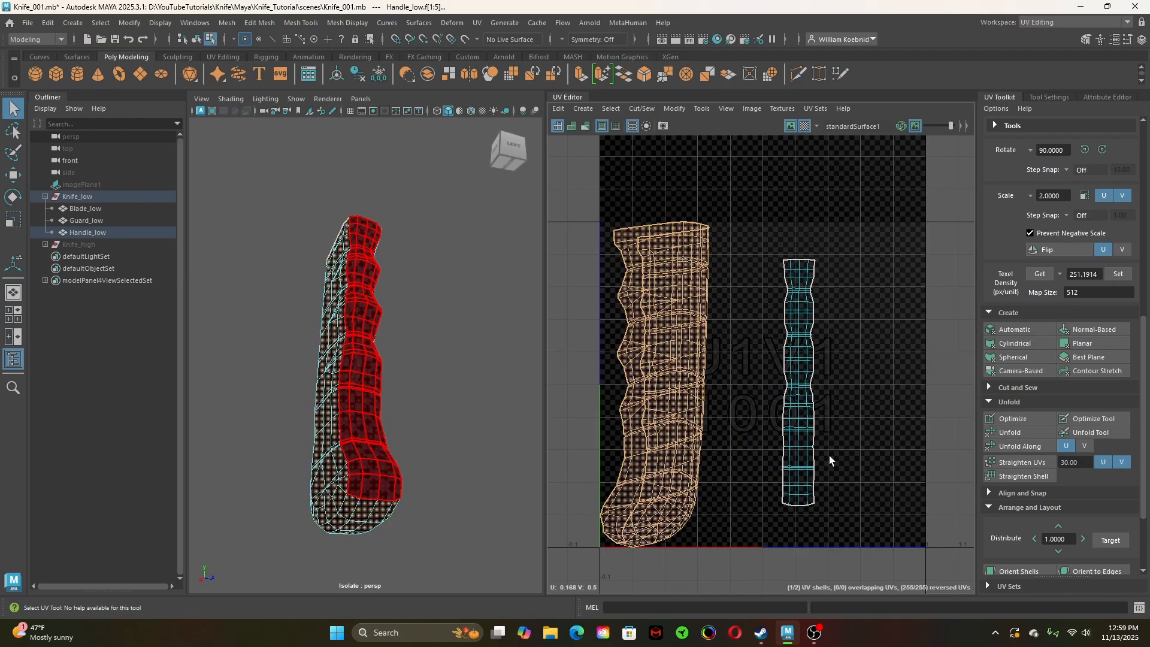
left_click(1020, 428)
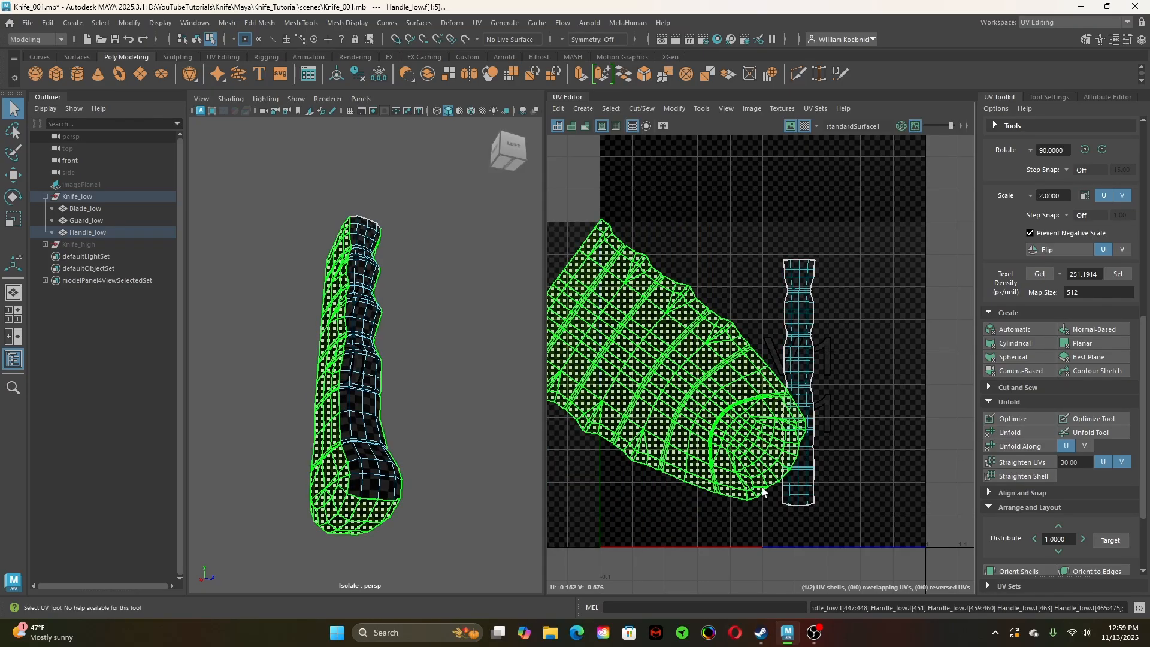
left_click(586, 127)
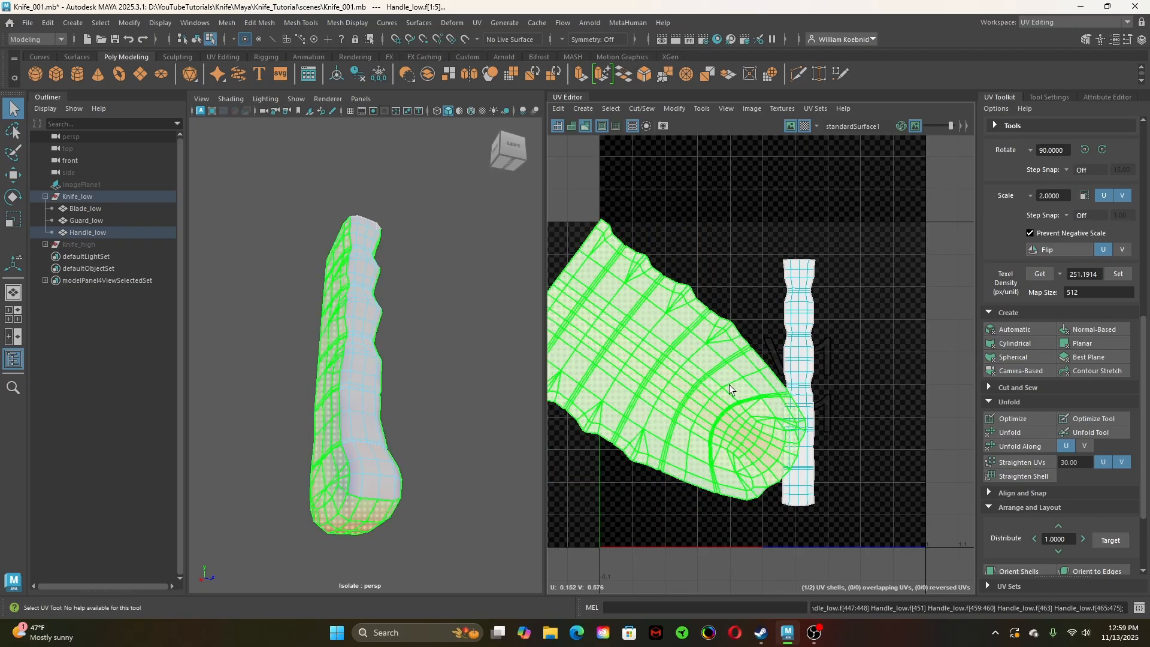
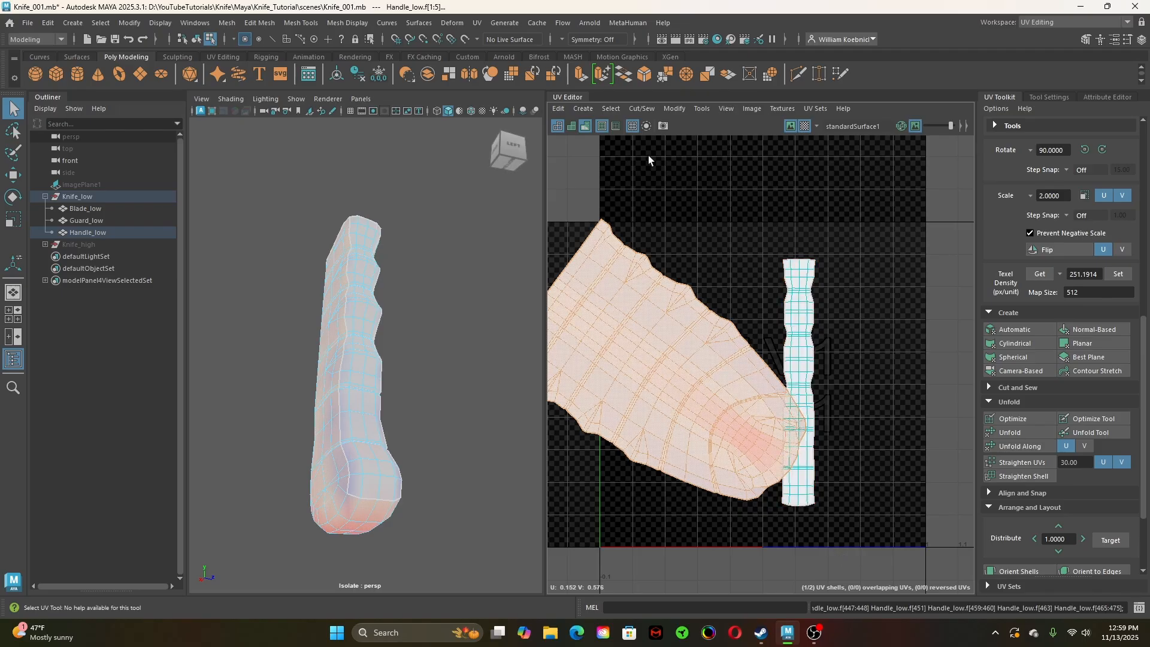
left_click(586, 127)
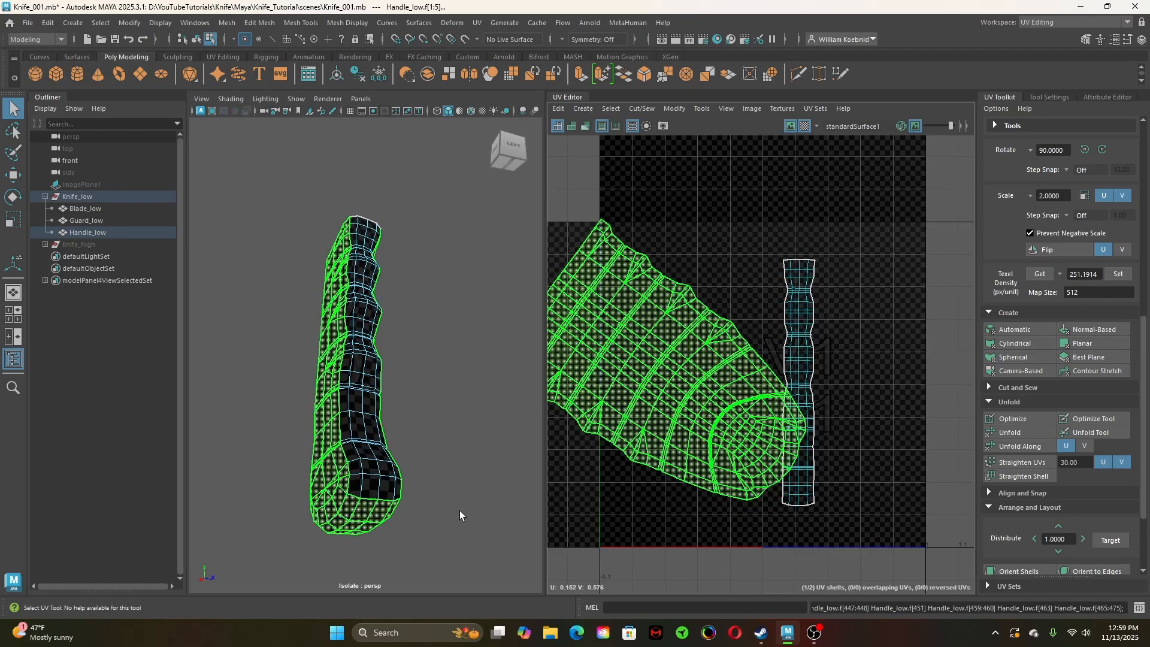
Undo the unfolding, rotating and moving of the handle's UV shells, as well as the seam cut across the butt
left_click_drag(430, 522, 450, 460, "alt")
key("ctrl+z")
key("ctrl+z")
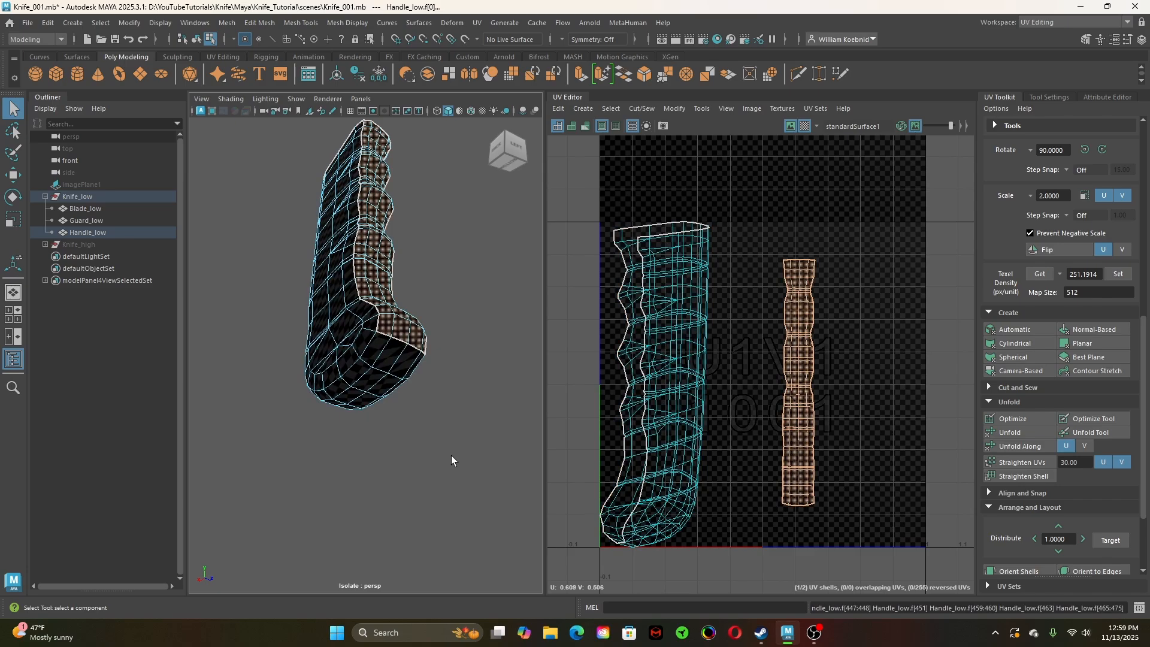
key("ctrl+z")
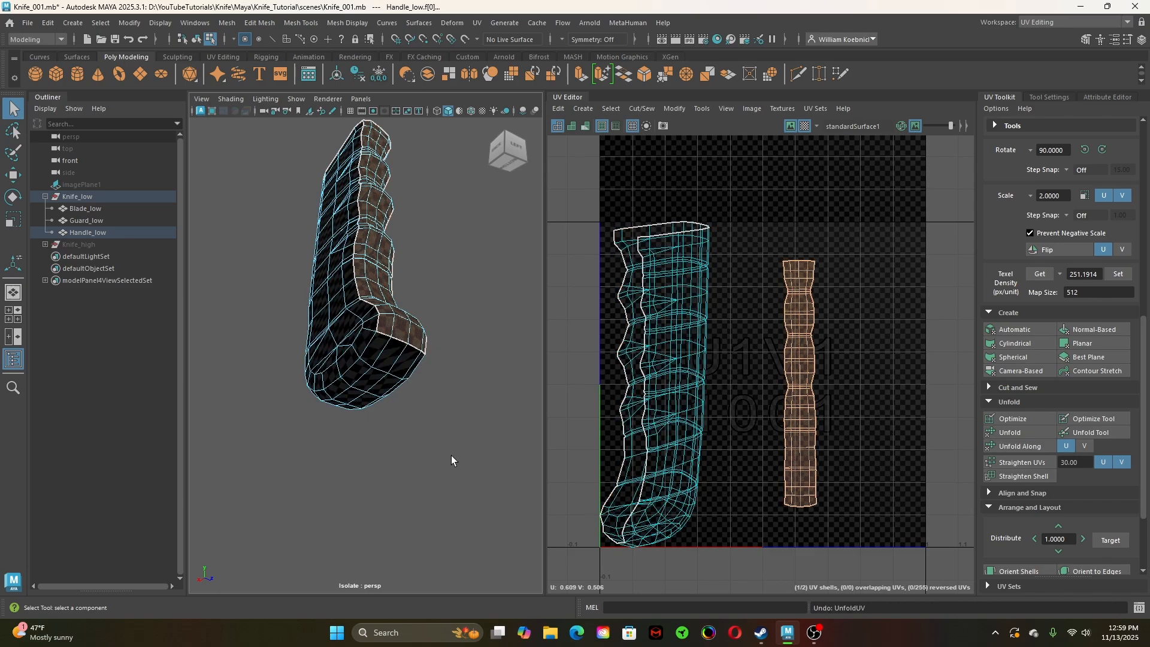
key("ctrl+z")
key("ctrl+z")
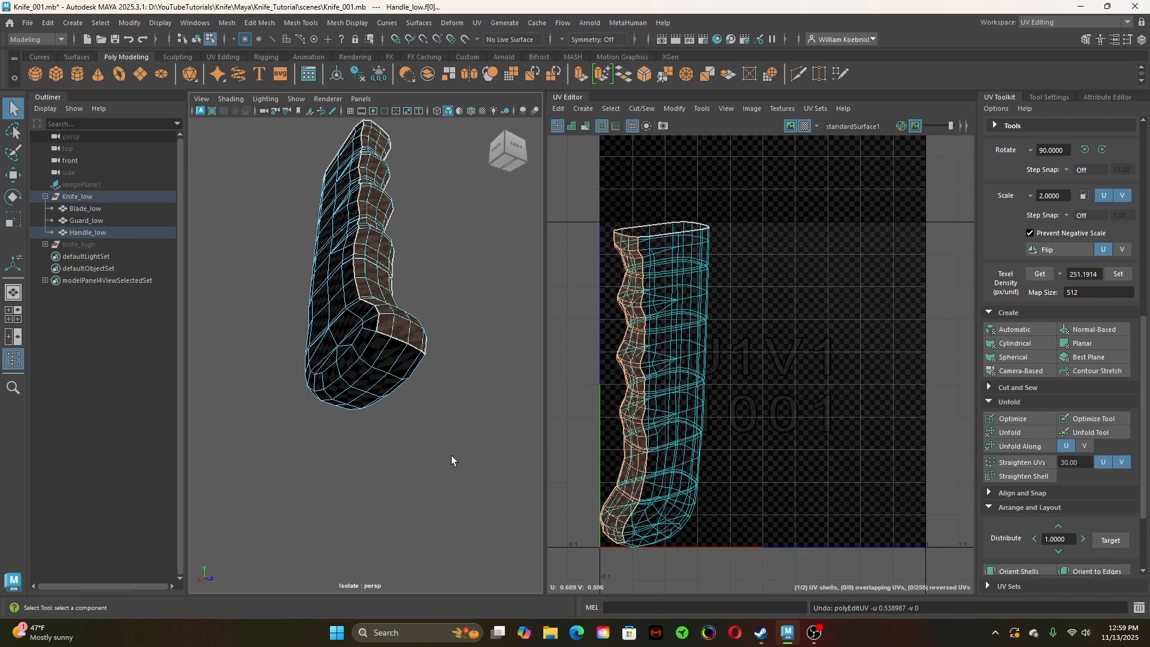
key("ctrl+z")
key("ctrl+z")
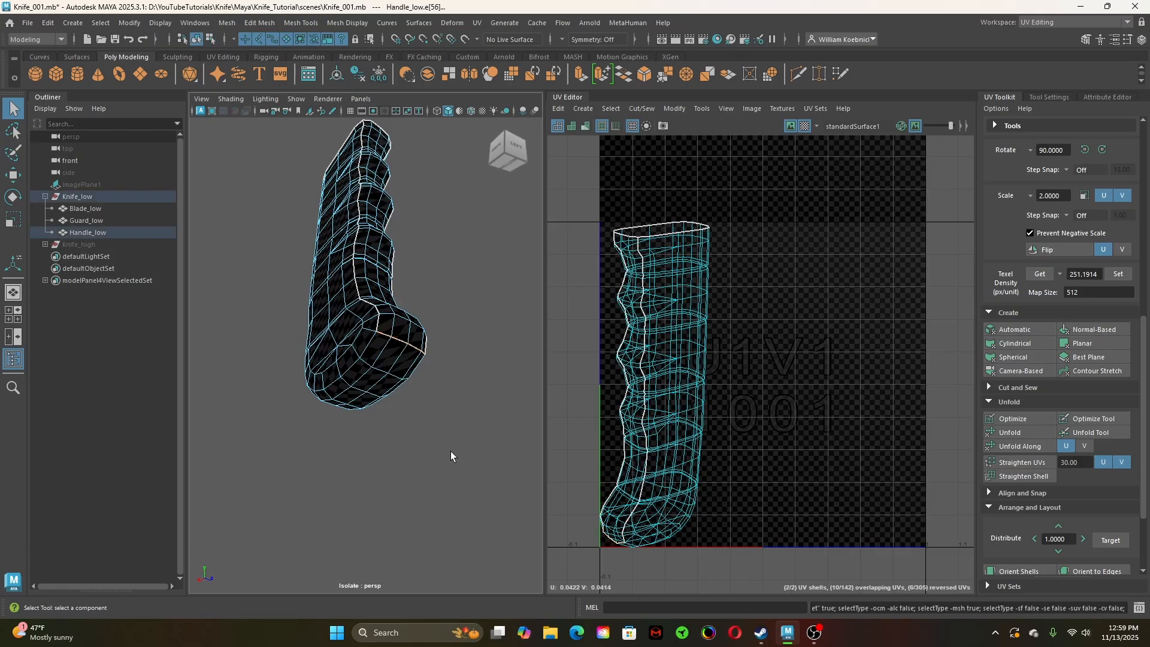
Extend the two vertical seams along both sides of the butt's underside by selecting and cutting the connecting edges
right_click_drag(365, 275, 356, 236)
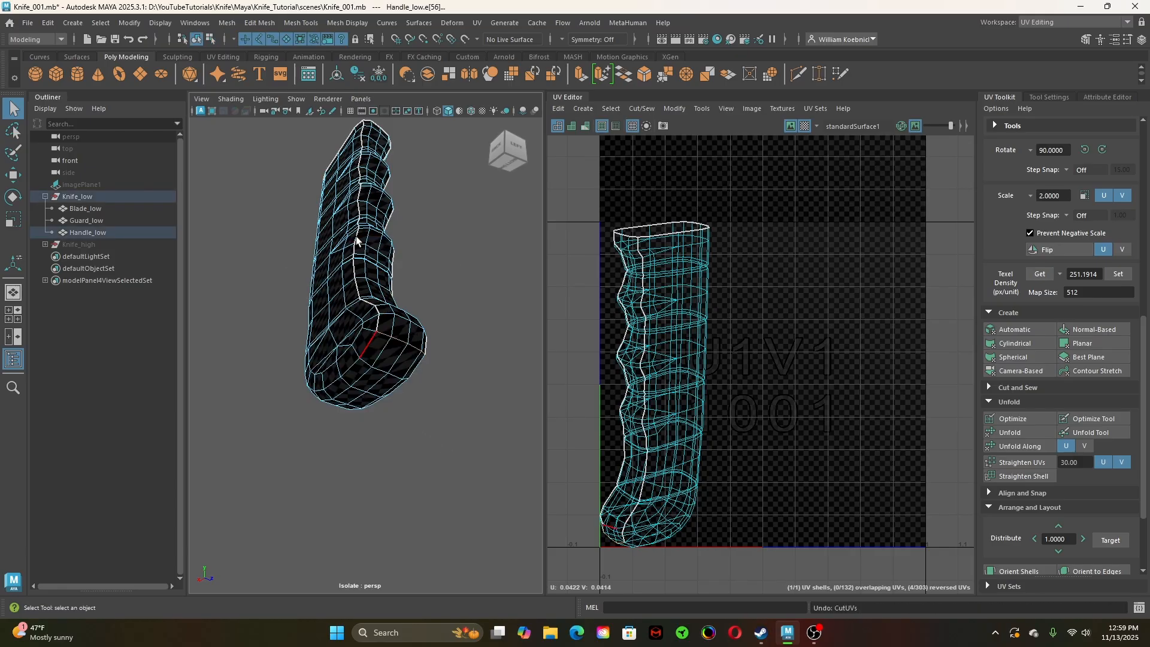
left_click(364, 343)
left_click_drag(365, 390, 304, 417, "alt")
left_click(409, 362)
left_click(272, 378)
left_click_drag(273, 378, 431, 464, "alt")
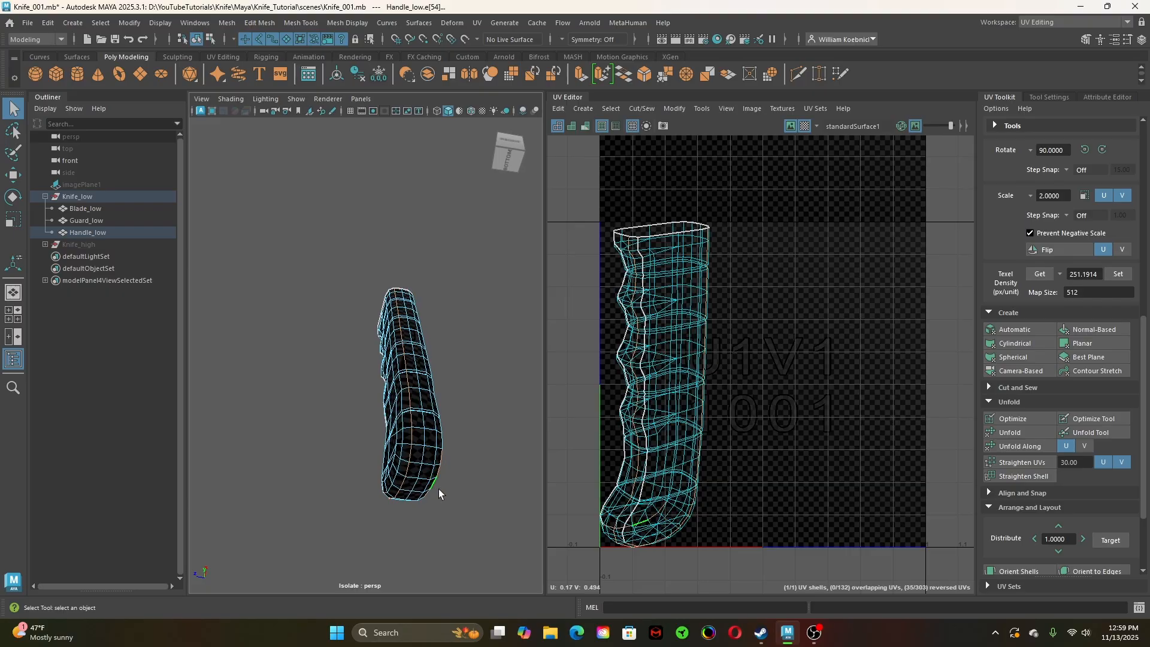
key("ctrl+z")
key("ctrl+z")
left_click_drag(339, 501, 500, 362, "alt")
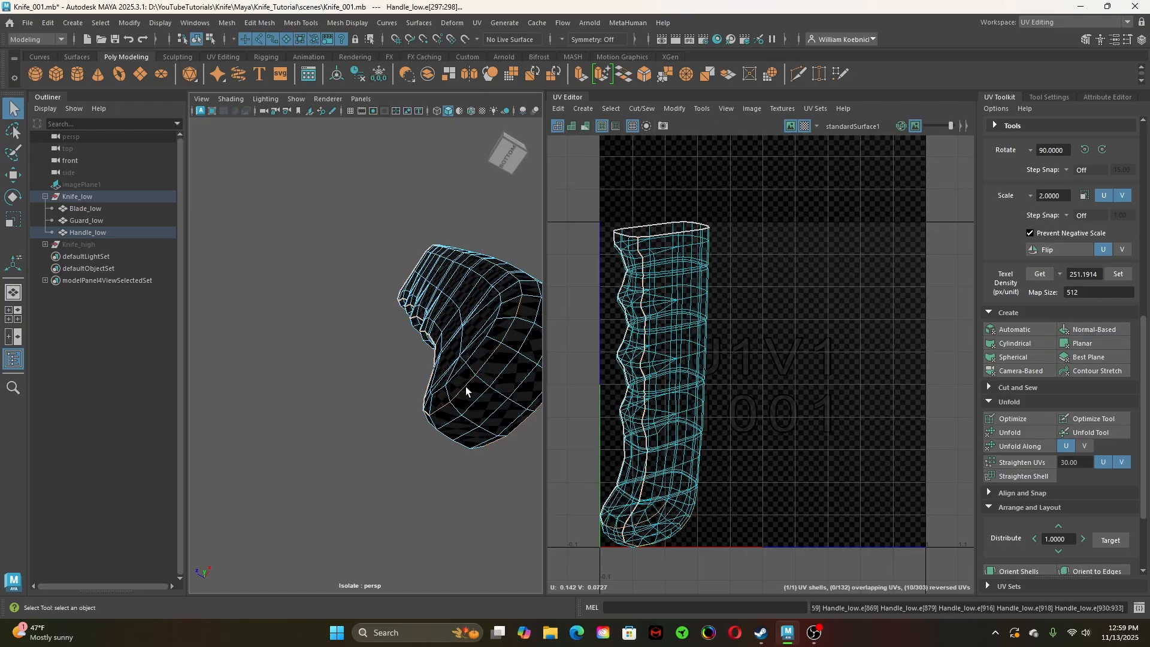
left_click(495, 354)
middle_click_drag(522, 419, 476, 435, "alt")
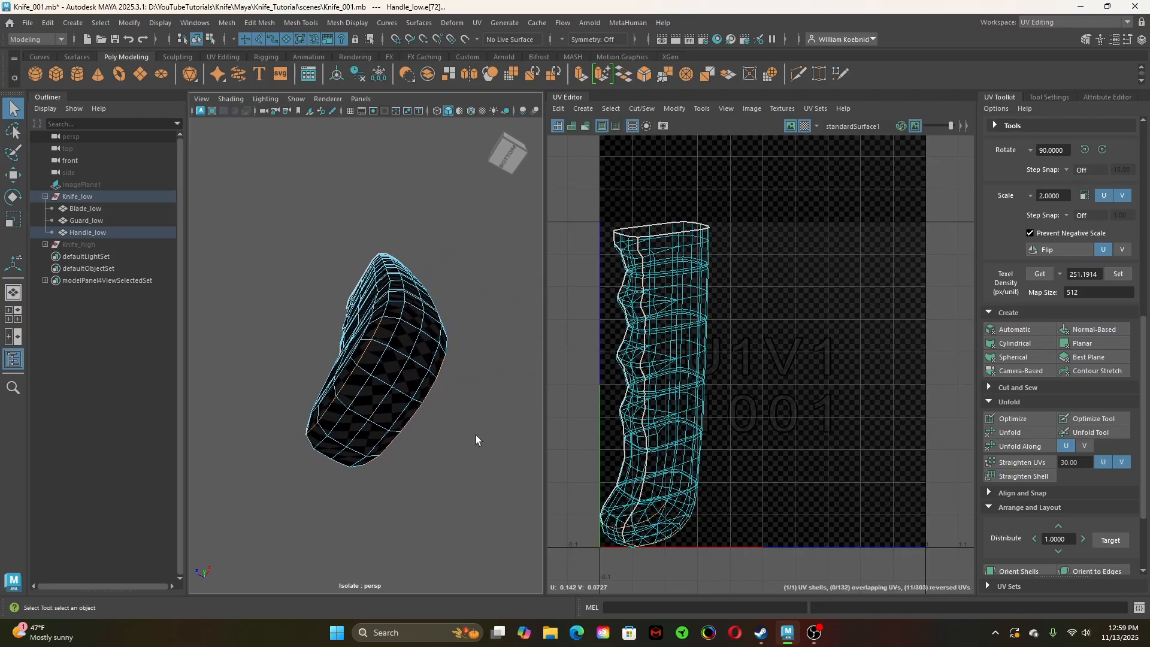
scroll(473, 436, "down", 4)
right_click_drag(774, 319, 752, 329, "shift")
Cut a UV seam across the back of the butt, joining the ends of the two extended seams
left_click_drag(358, 488, 449, 485, "alt")
left_click(383, 400)
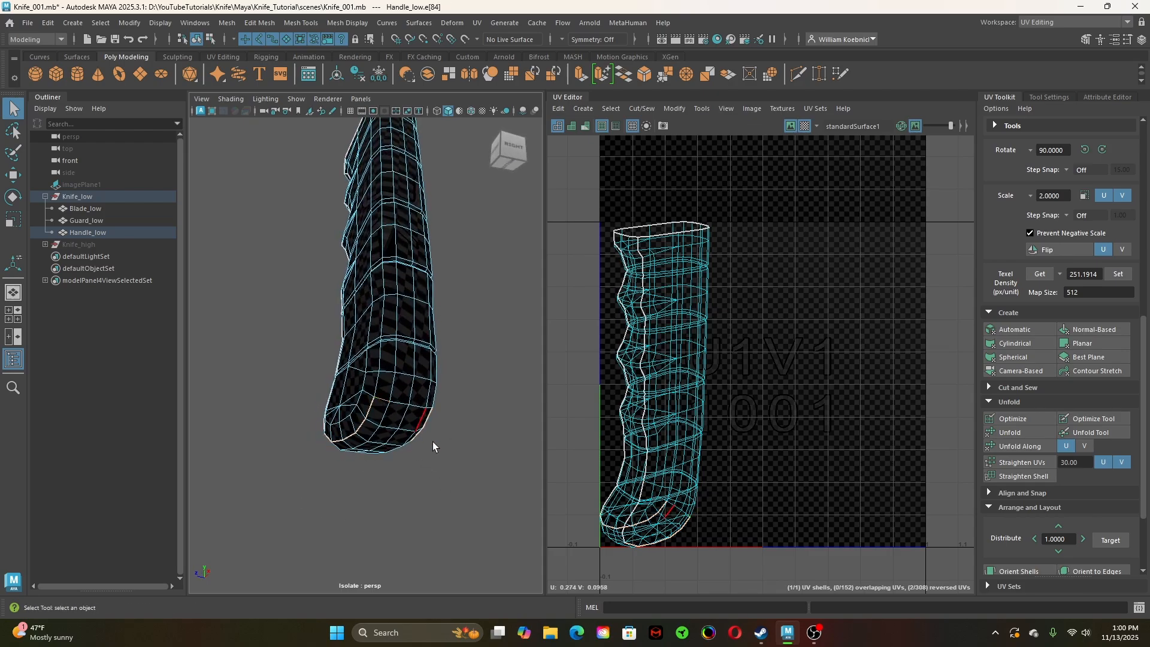
left_click_drag(432, 441, 375, 409, "alt")
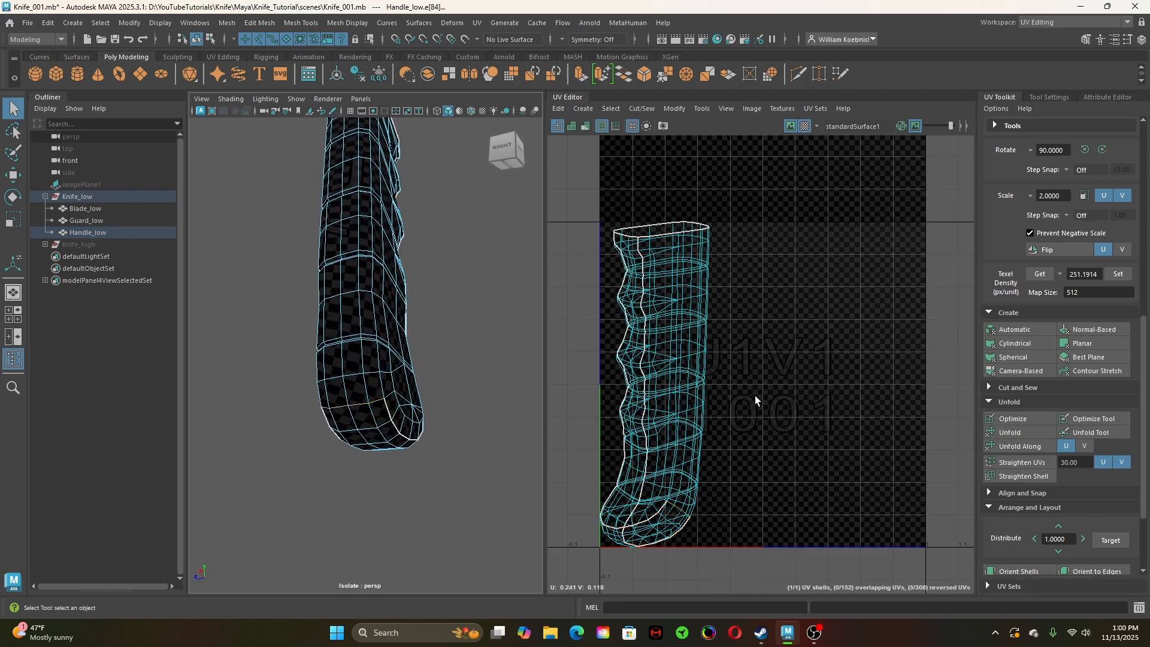
right_click_drag(806, 355, 728, 380, "shift")
Select the handle's main UV shell and move it sideways, clear of the finger-groove and butt strip
right_click(776, 397)
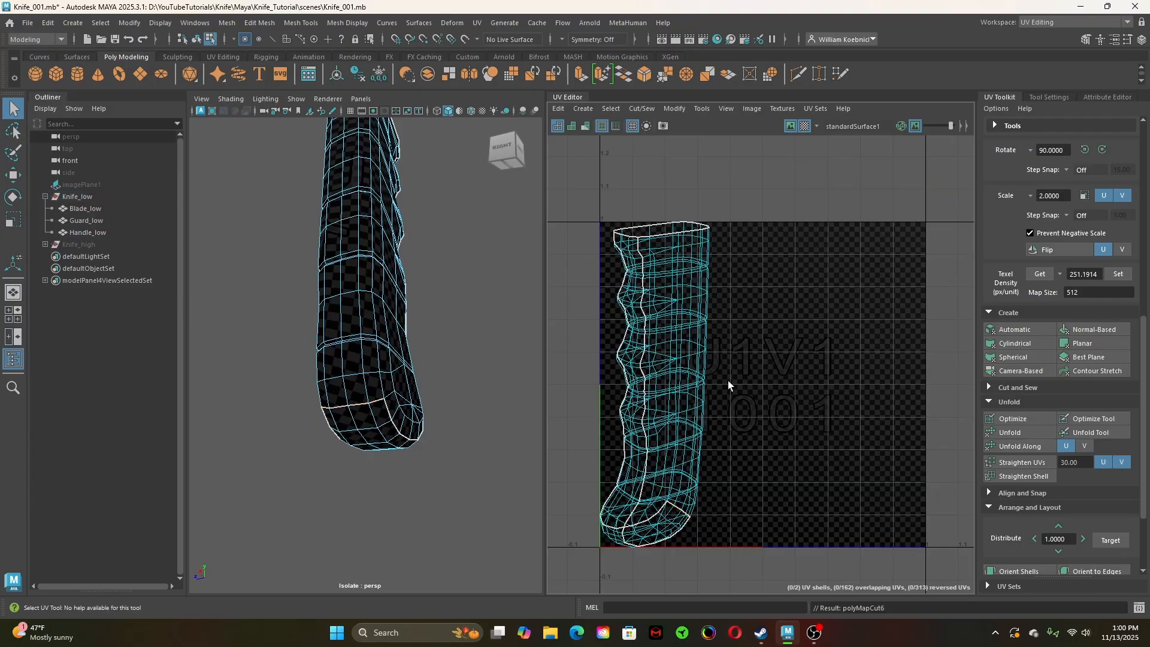
left_click(692, 381)
key("w")
left_click_drag(742, 385, 882, 377)
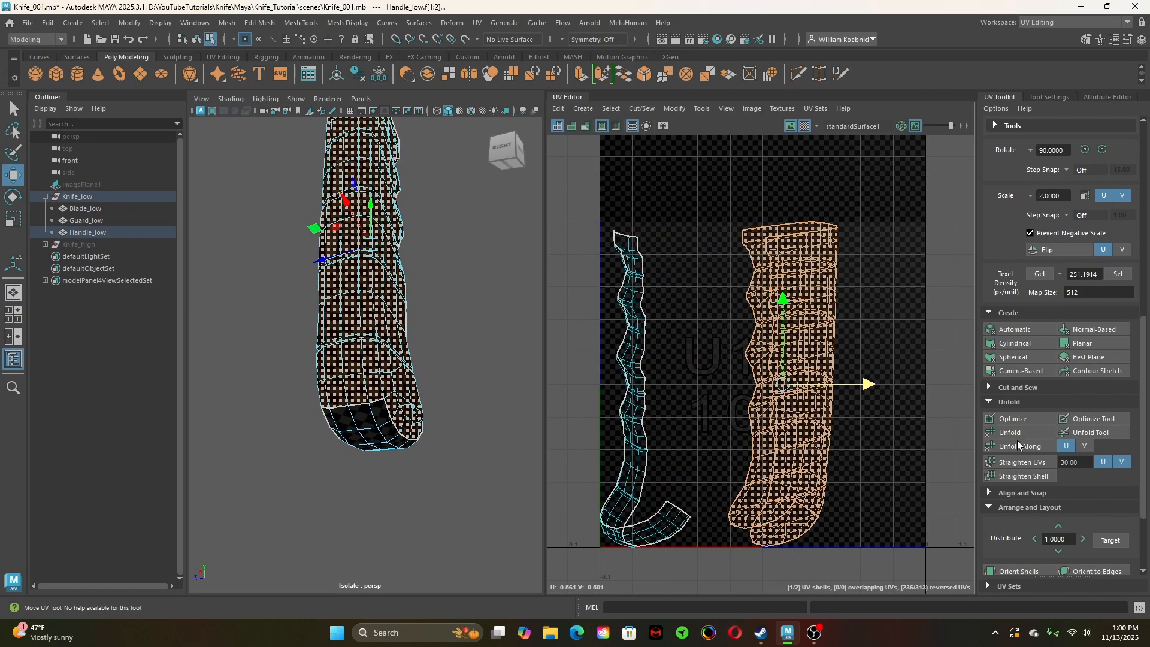
Unfold the handle's main UV shell and rotate it upright
left_click(1042, 435)
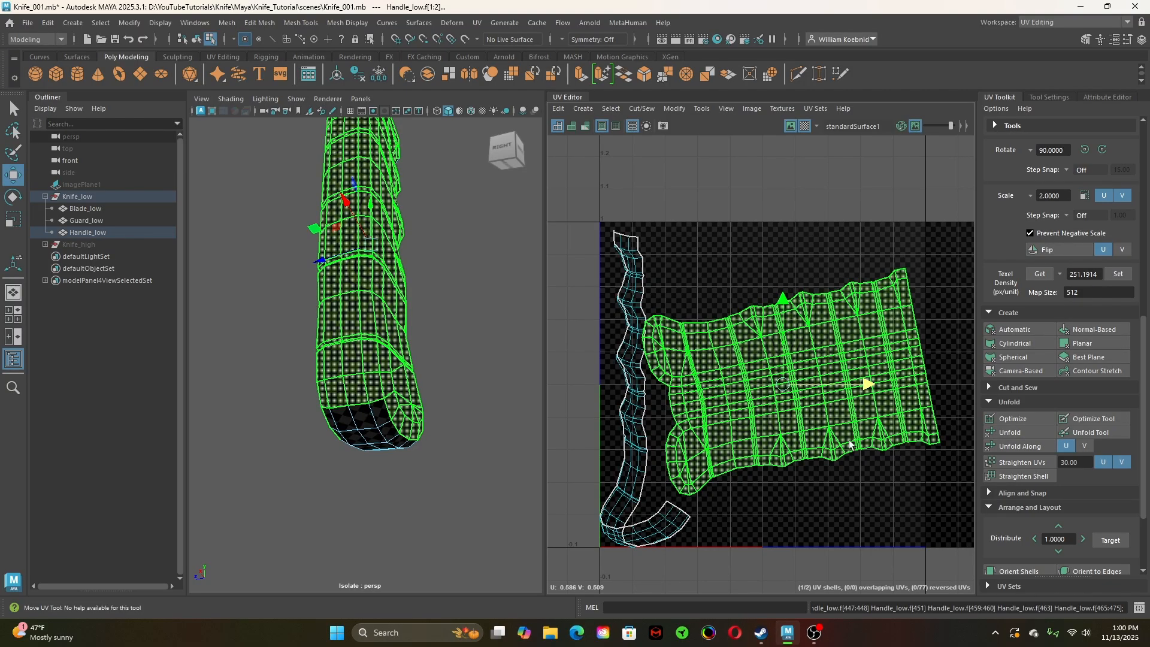
key("e")
left_click_drag(837, 329, 726, 275)
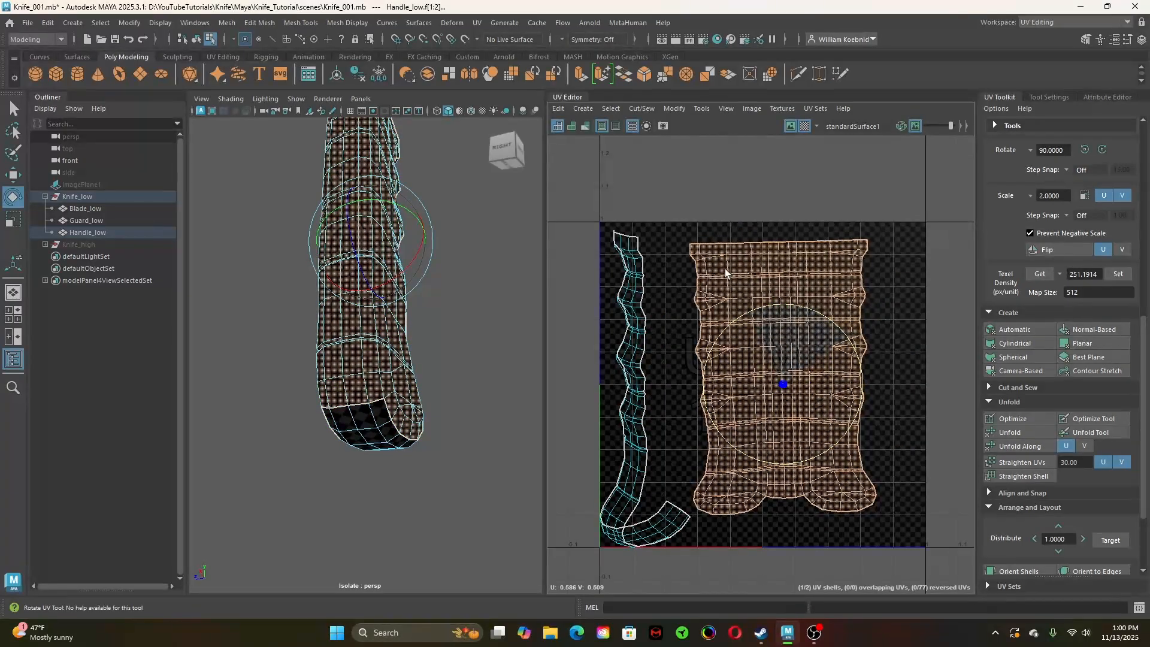
Check the handle's UV shells for stretching with the distortion display, and turn the display back off
left_click(586, 127)
left_click(670, 207)
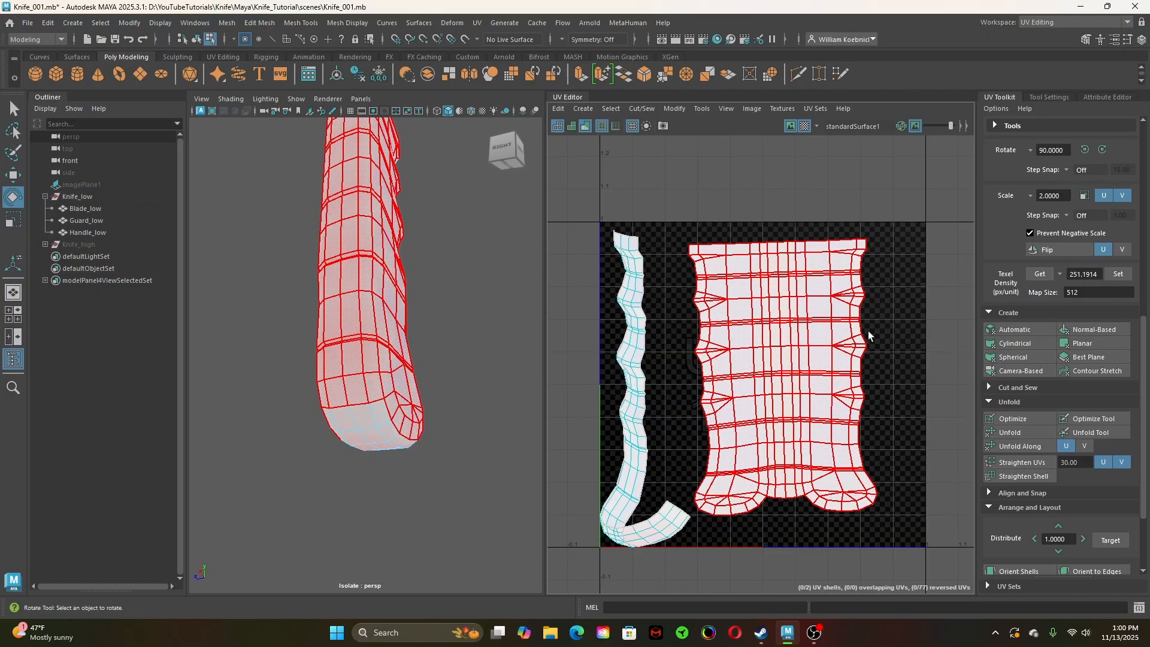
left_click(585, 132)
Unfold the finger-groove and butt strip, and set the main shell to the strip's texel density of 139.6195
left_click(628, 350)
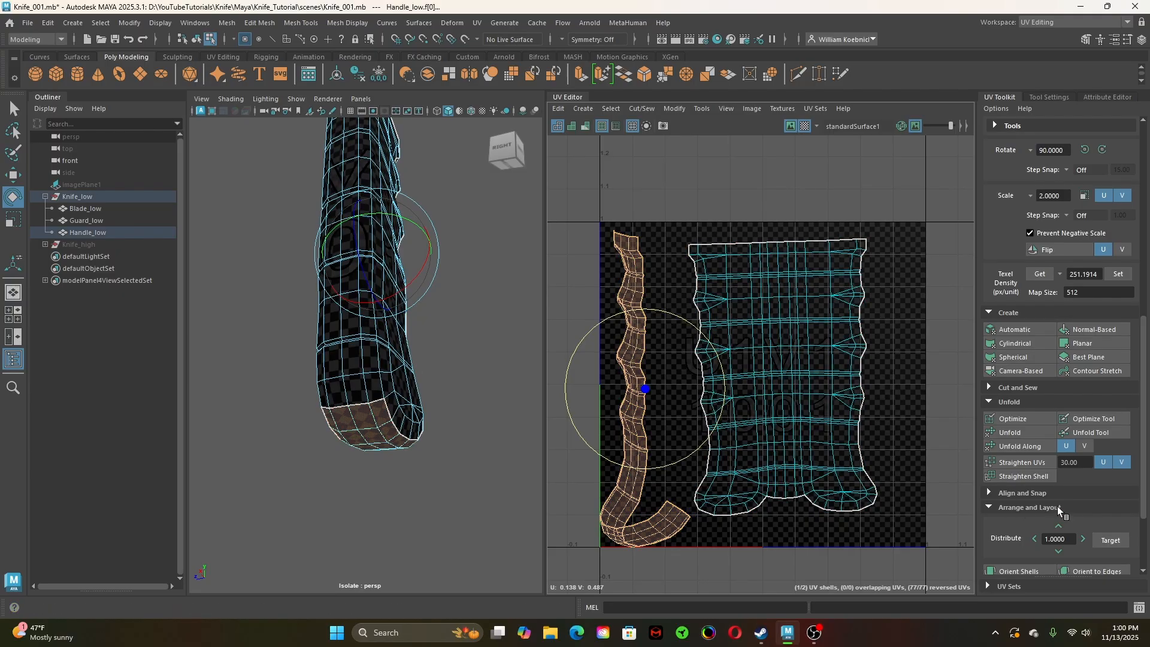
left_click(1016, 434)
left_click_drag(706, 333, 699, 321)
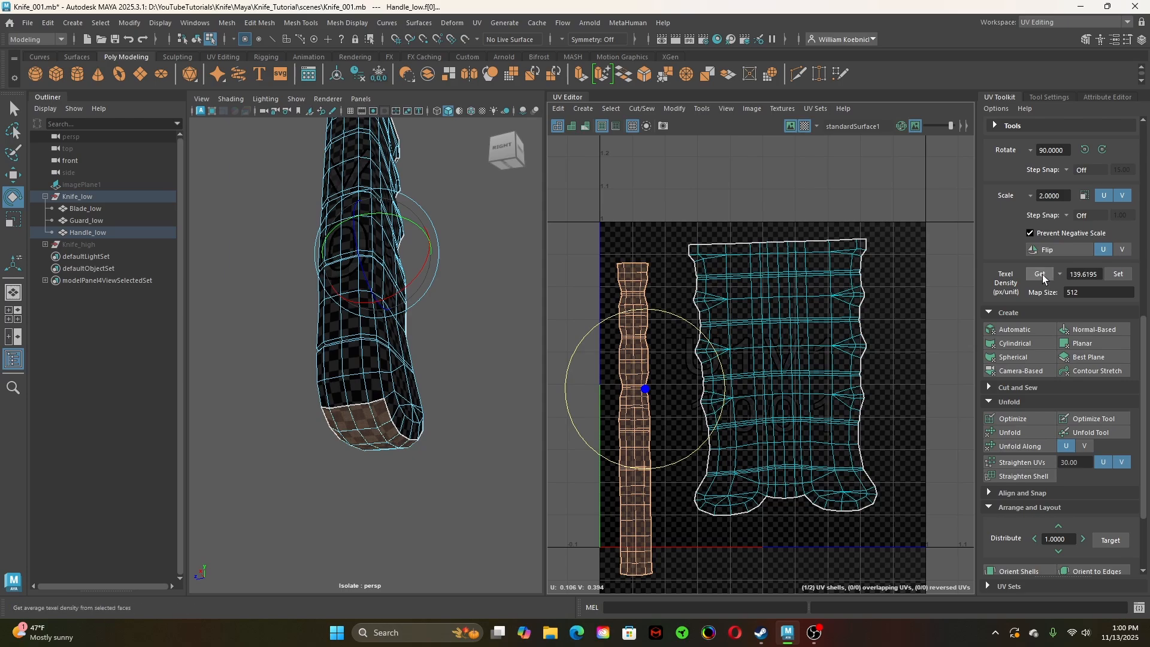
left_click(811, 339)
left_click(1118, 273)
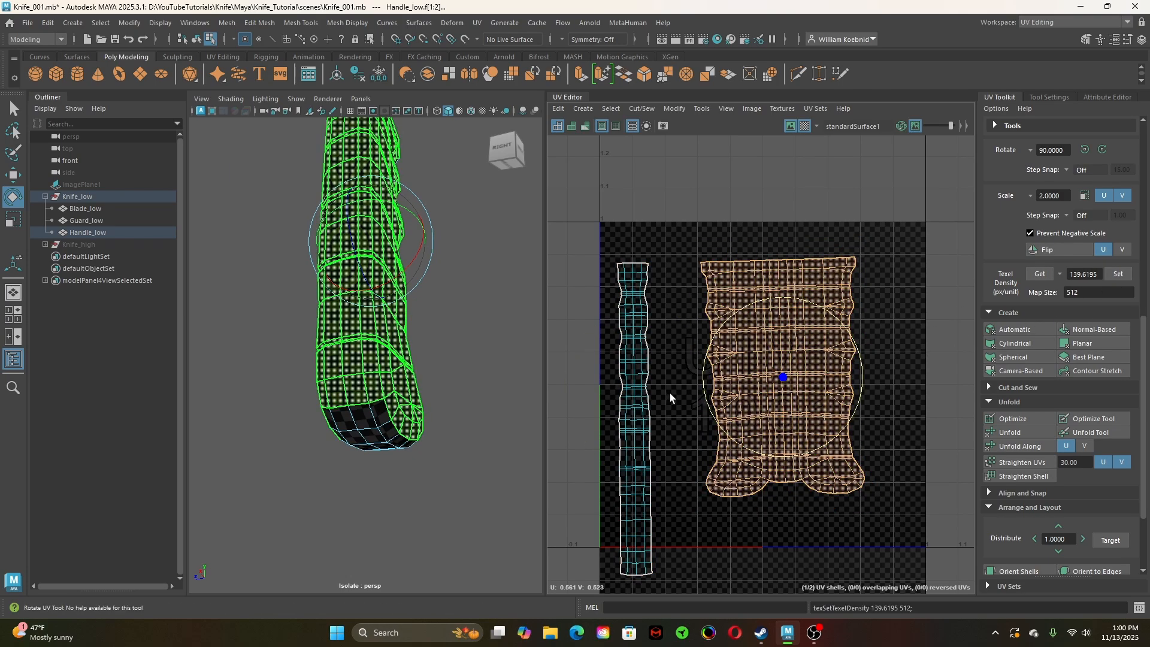
Move the straightened strip shell fully inside the 0–1 UV tile, close to the U = 0 edge
left_click(642, 383)
left_click(633, 416)
key("w")
left_click_drag(634, 419, 621, 389)
key("e")
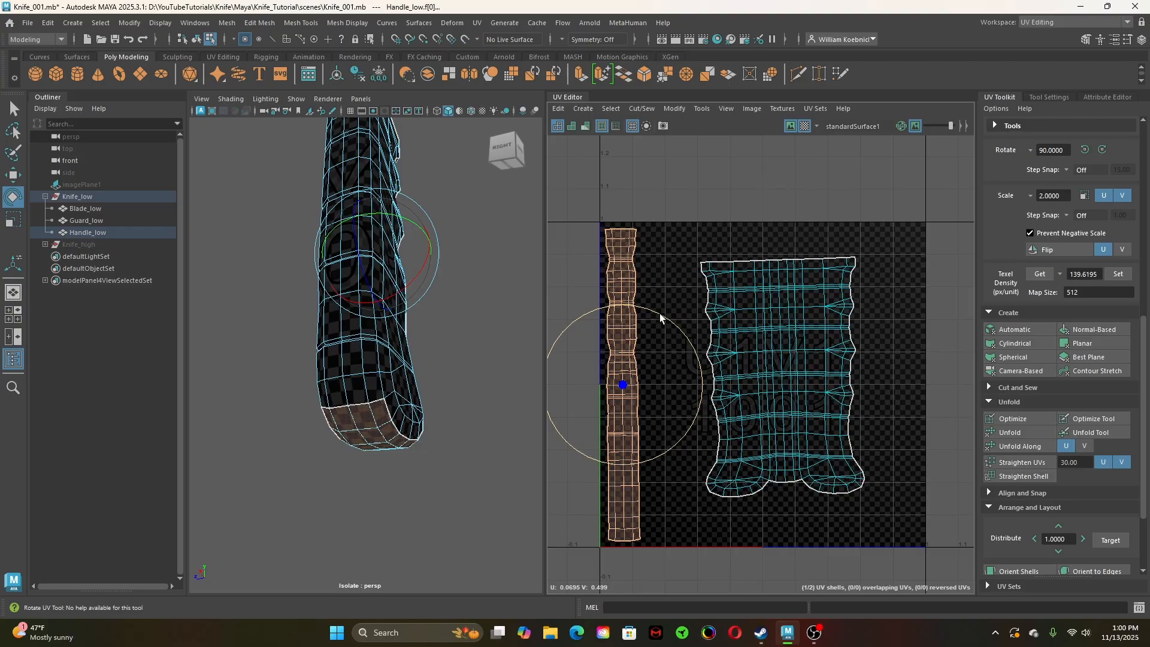
Orient both handle shells with Orient Shells and move the main shell down beside the strip
scroll(1054, 419, "down", 3)
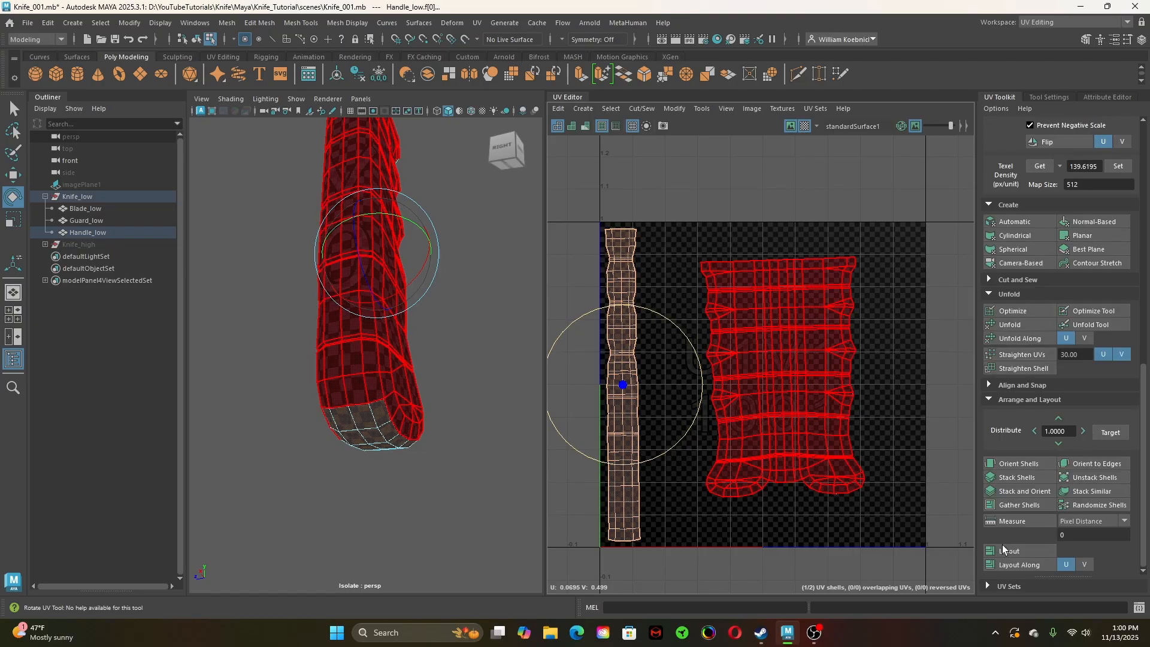
left_click(1018, 463)
left_click(766, 397)
left_click(1018, 463)
key("w")
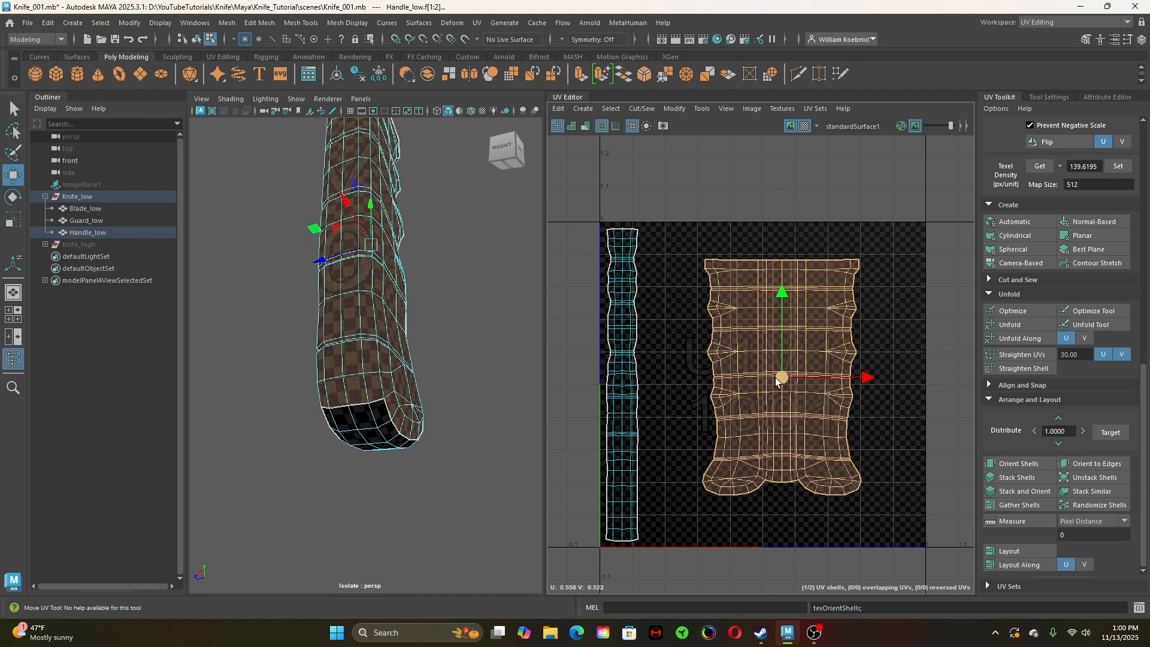
left_click_drag(762, 391, 709, 433)
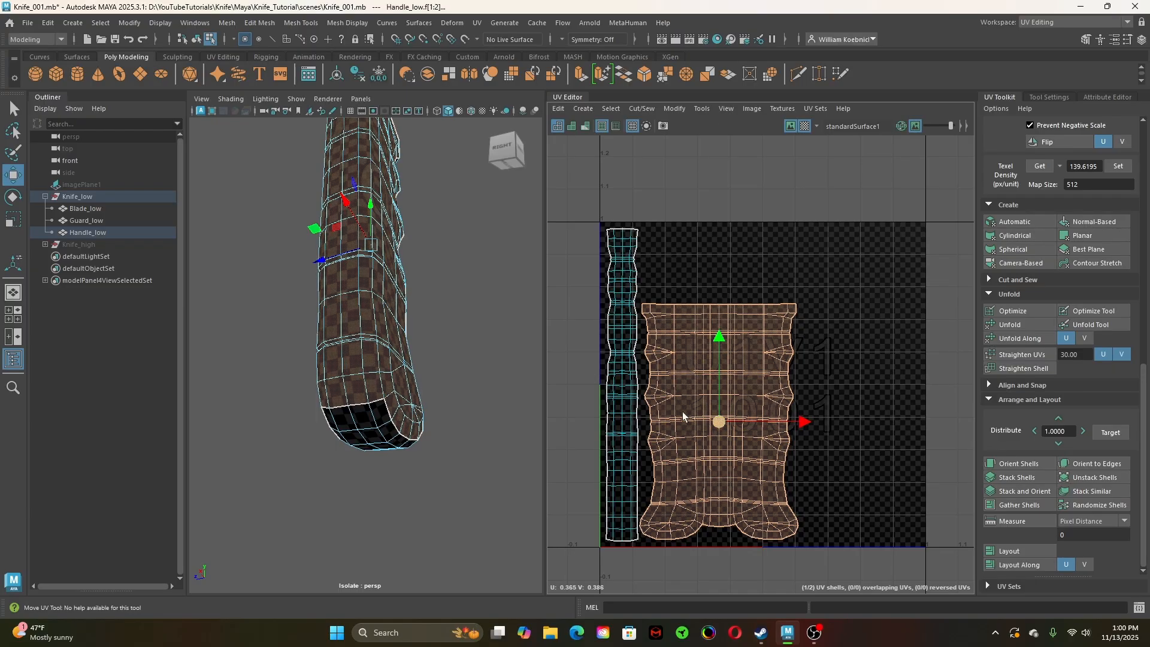
Select both handle UV shells, optimize them and align them again with Orient Shells
left_click_drag(698, 357, 710, 368)
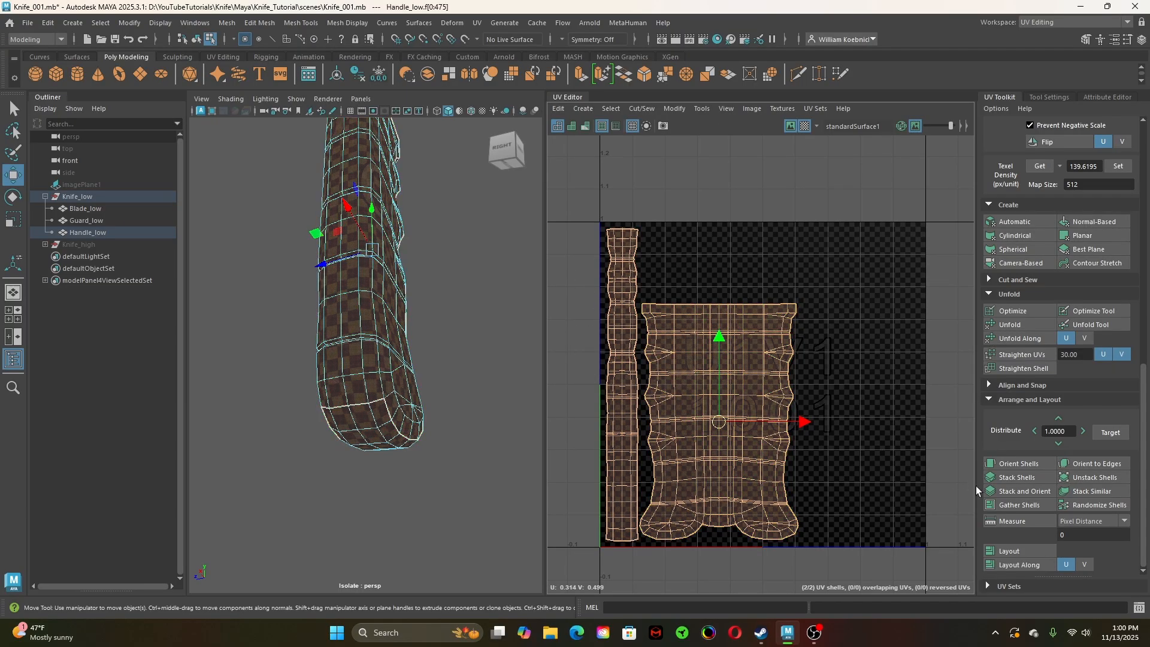
left_click(1039, 466)
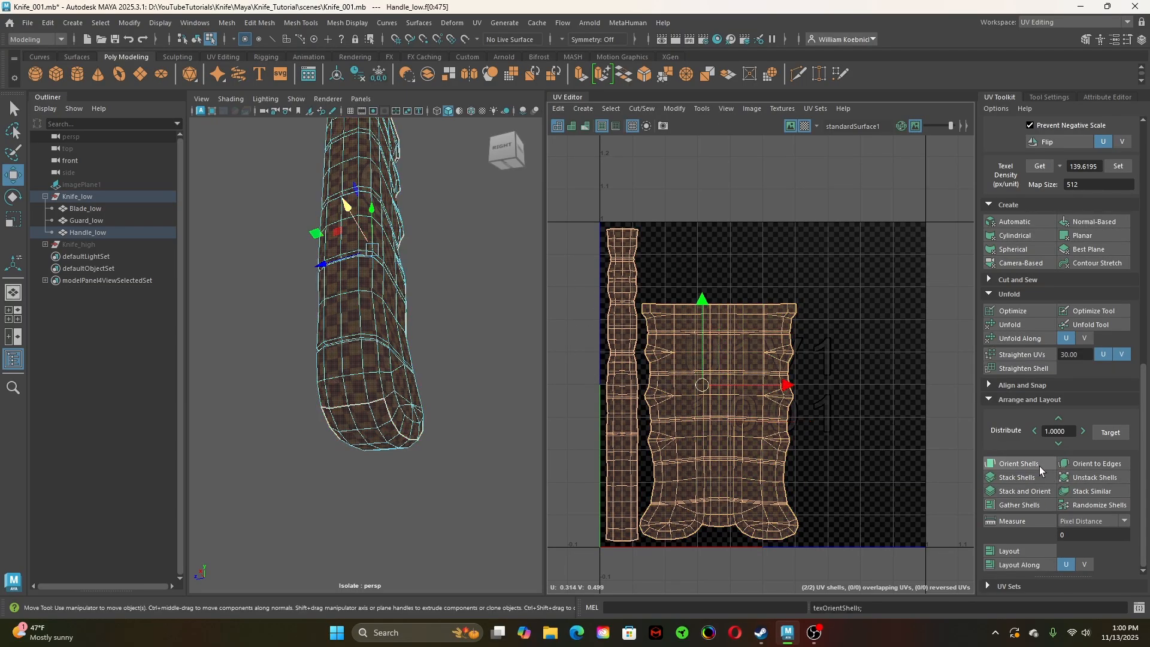
left_click(1024, 310)
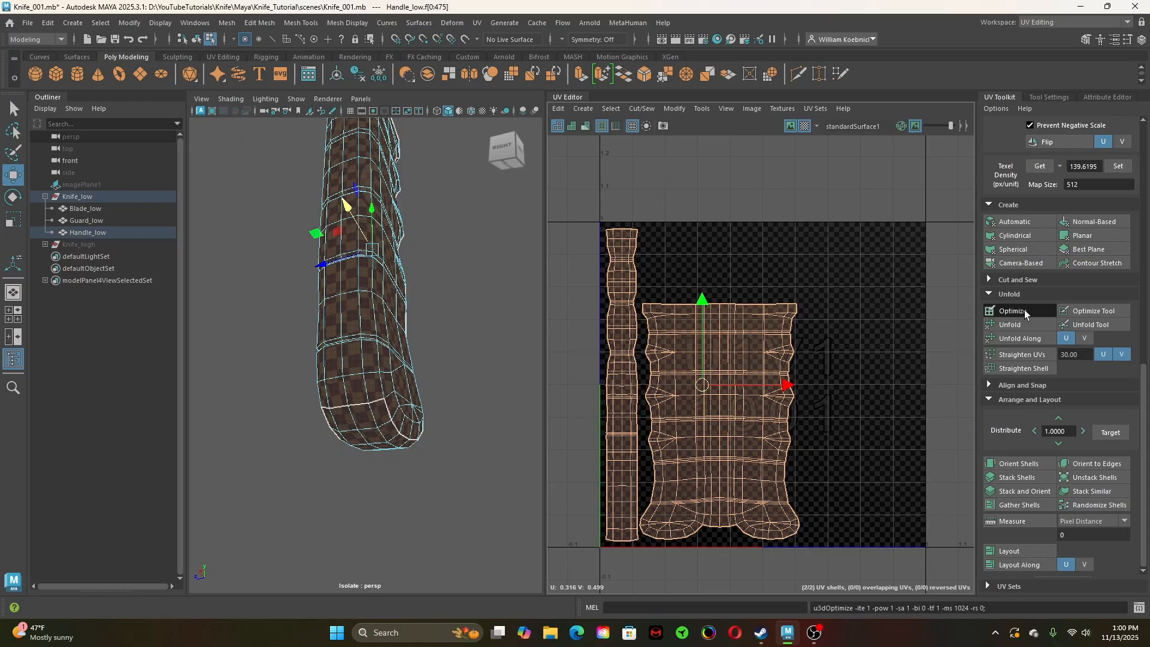
left_click(1024, 465)
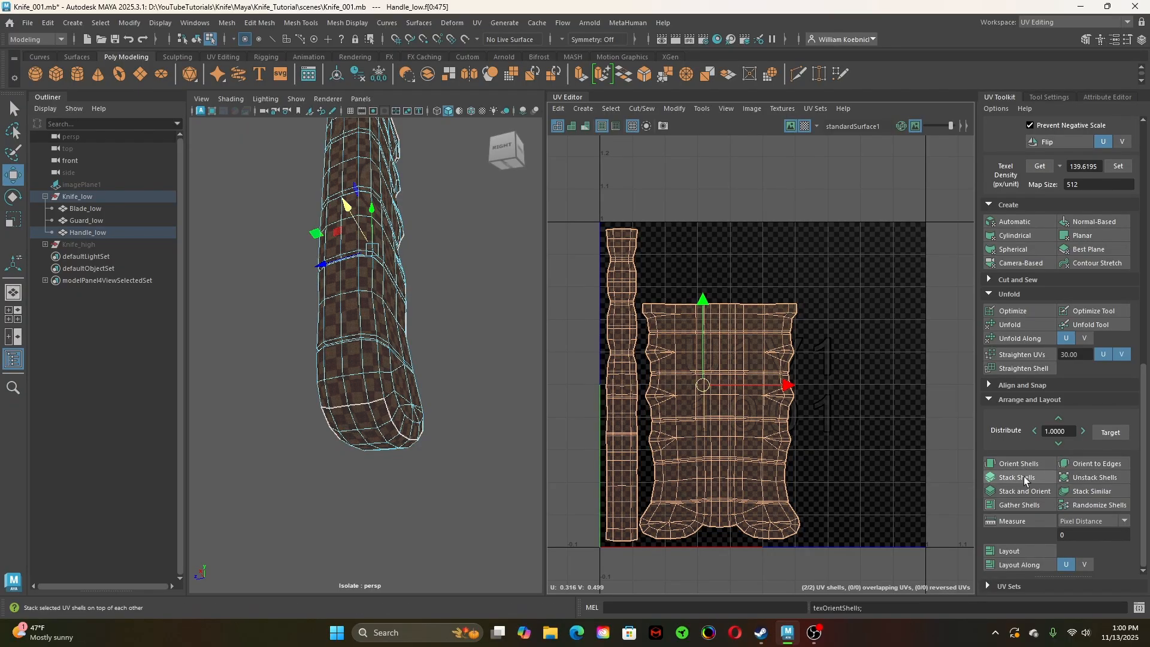
Nudge both handle shells together towards the UV tile's origin corner
left_click(706, 446)
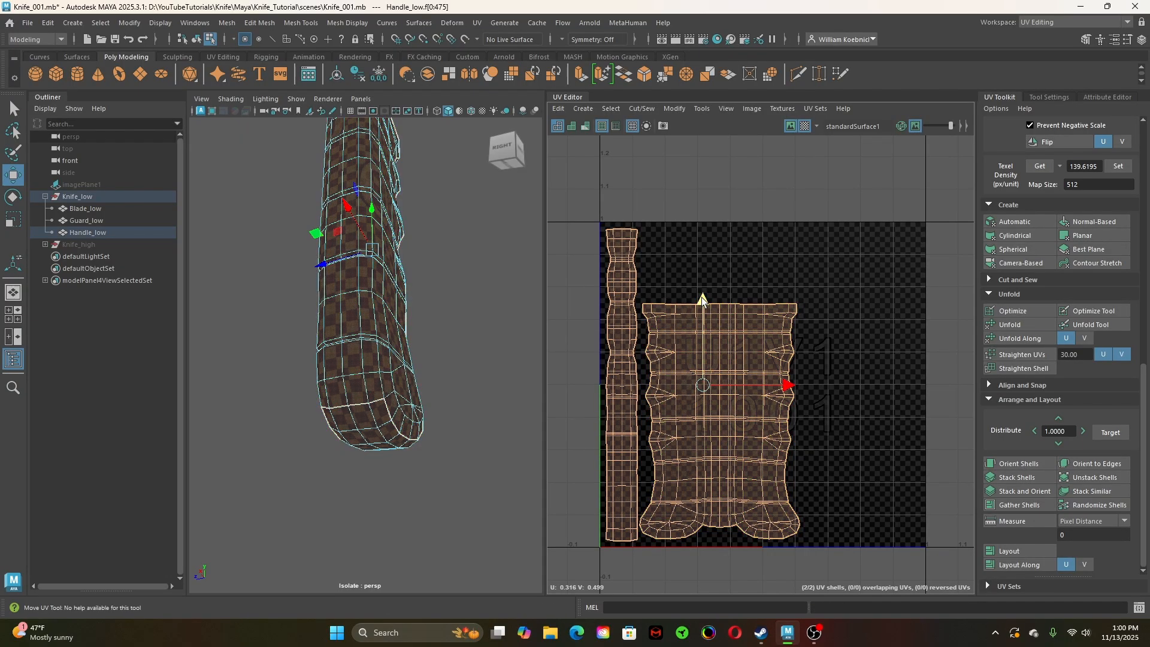
left_click_drag(702, 300, 702, 305)
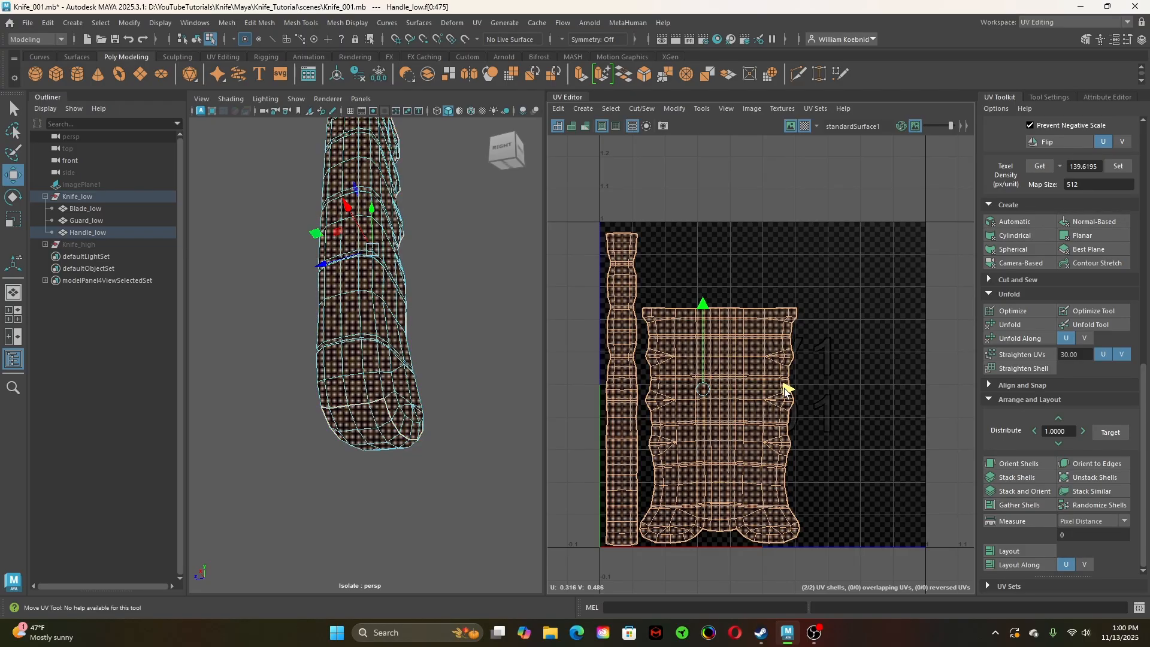
left_click_drag(785, 390, 782, 390)
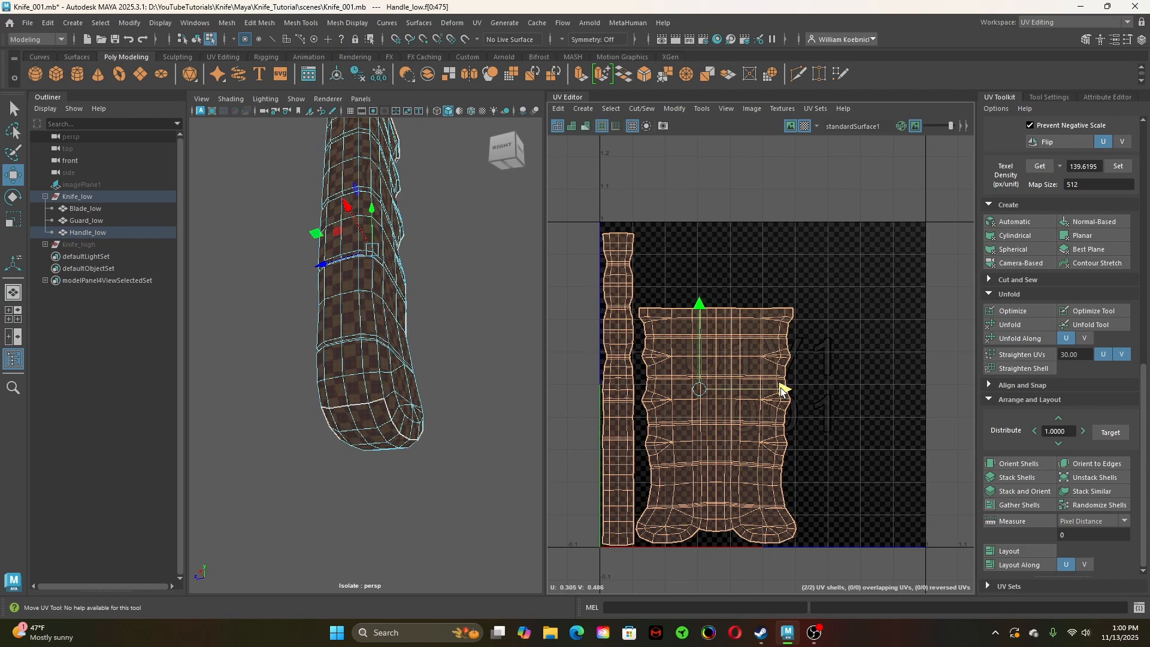
Return the handle to object mode and end its isolation so the guard and blade are shown again
scroll(447, 377, "down", 5)
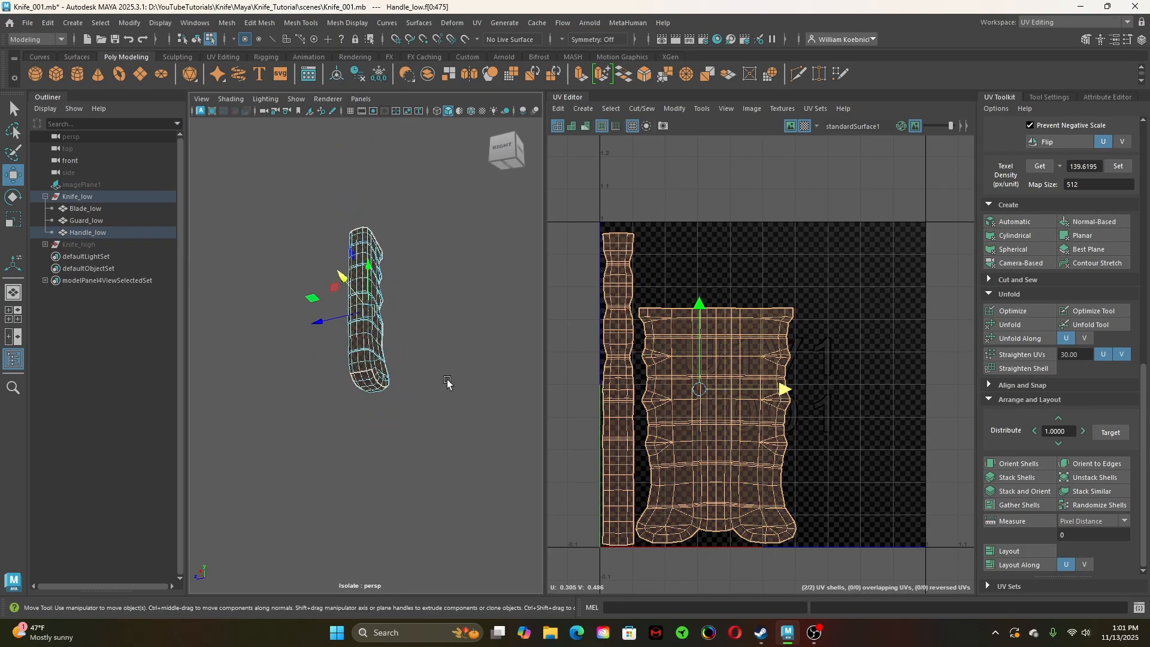
left_click_drag(446, 381, 429, 310, "alt")
key("q")
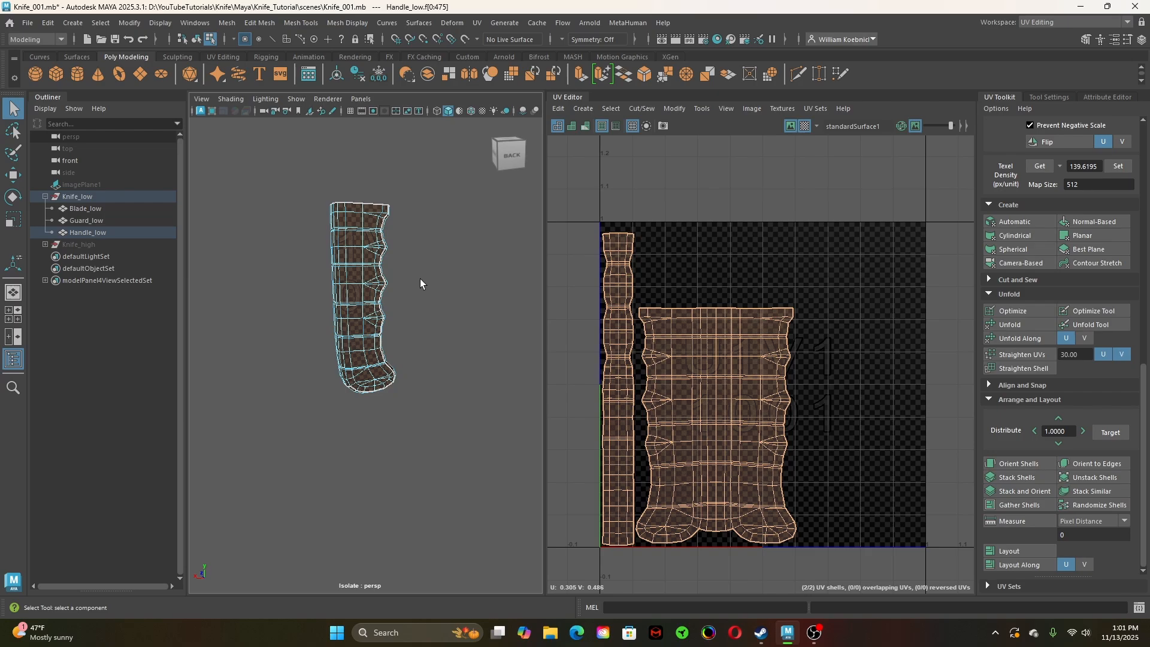
right_click_drag(421, 279, 459, 245)
left_click(440, 285)
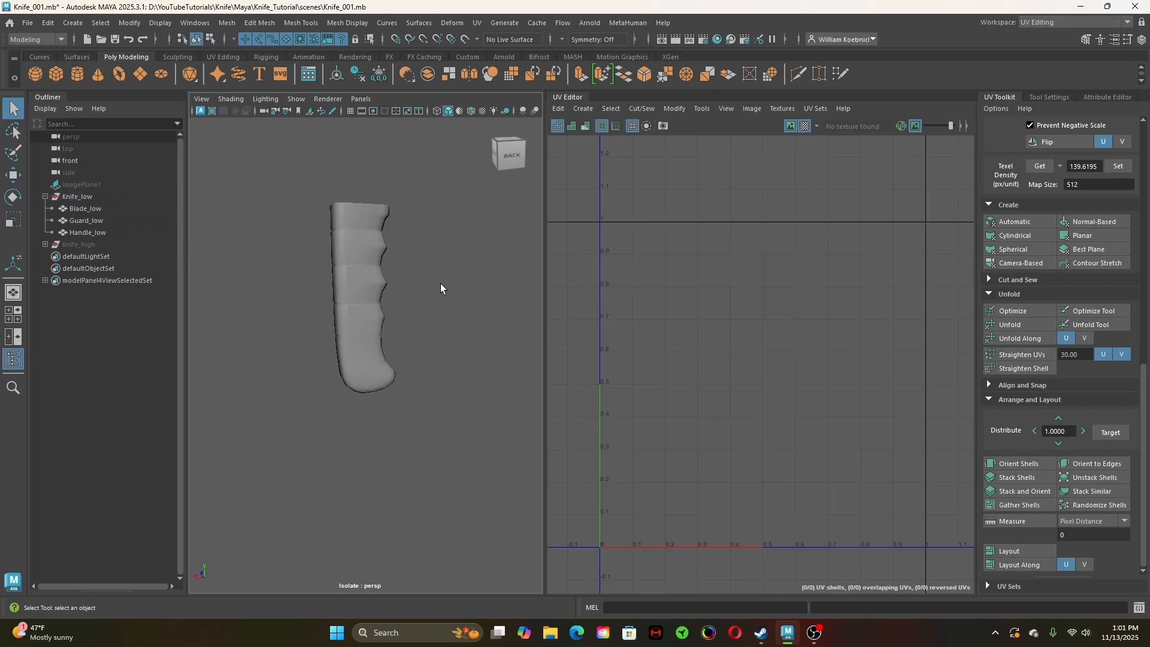
key("ctrl+1")
Select the handle and the guard together to load both objects' UVs
left_click(357, 238)
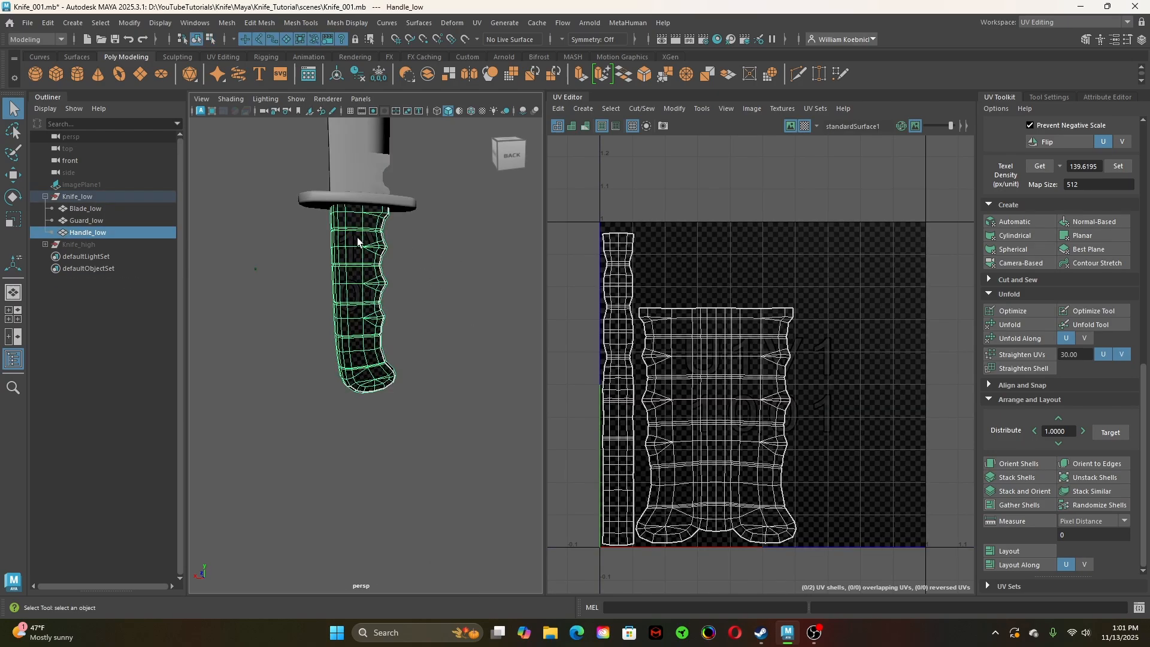
left_click(405, 202)
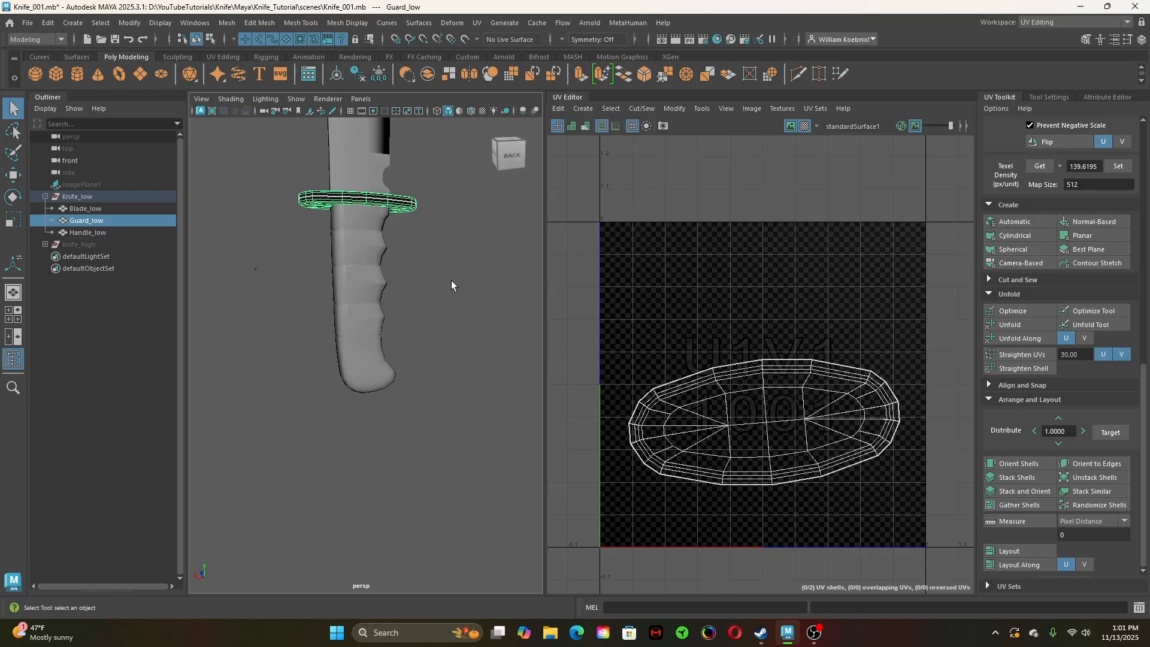
left_click(357, 308)
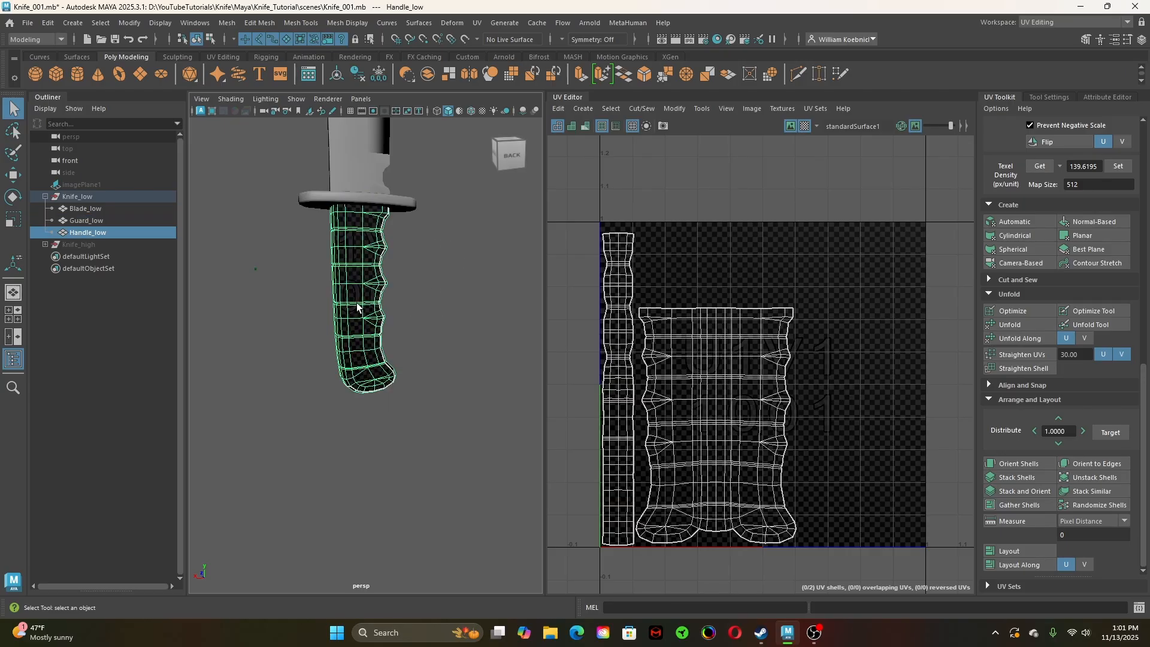
left_click(394, 204, "shift")
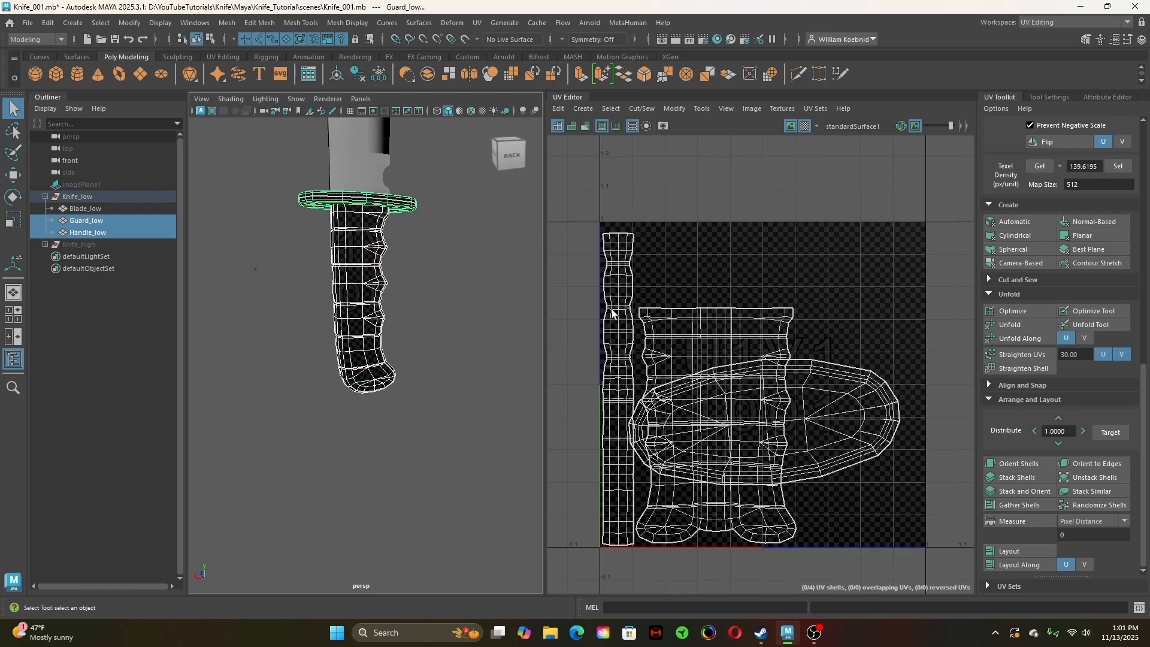
Select the guard's stacked UV shells, rotate them upright and place them beside the handle's main shell
right_click_drag(847, 324, 813, 298)
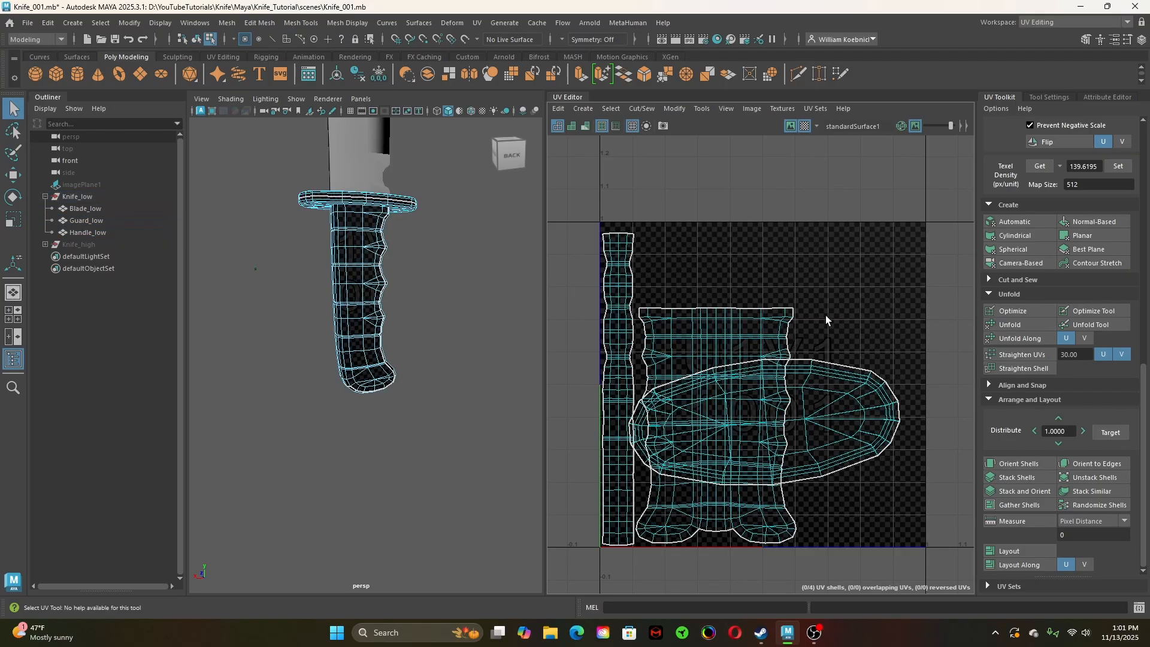
left_click_drag(844, 357, 868, 420)
key("w")
left_click_drag(763, 413, 845, 422)
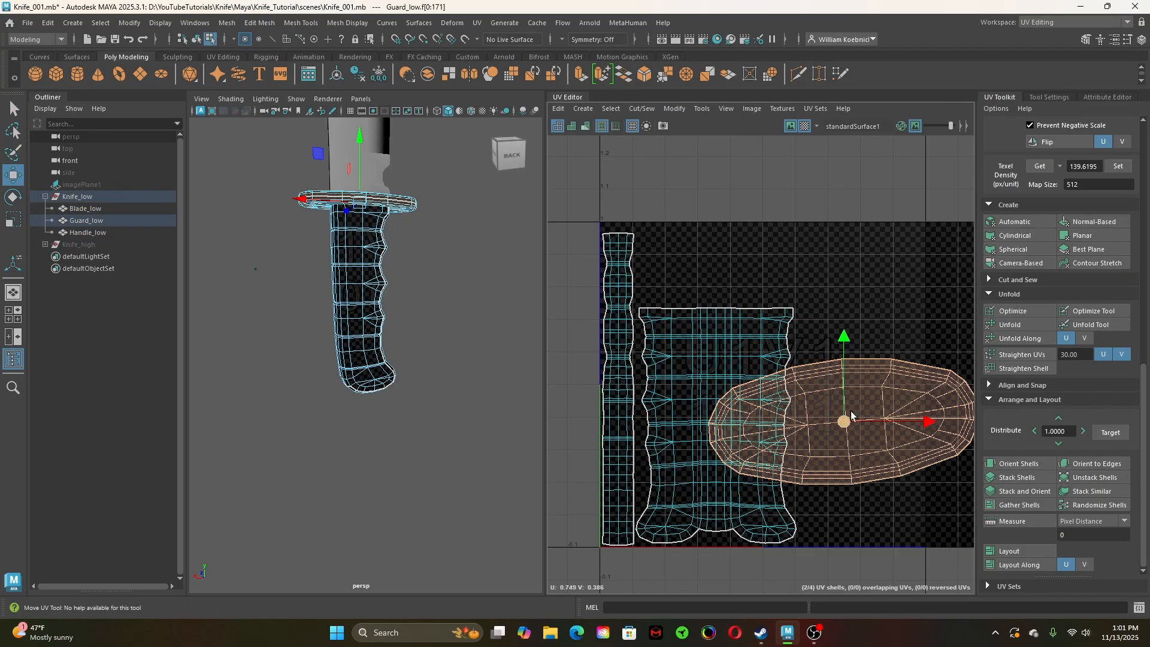
key("e")
left_click_drag(899, 366, 760, 340)
key("w")
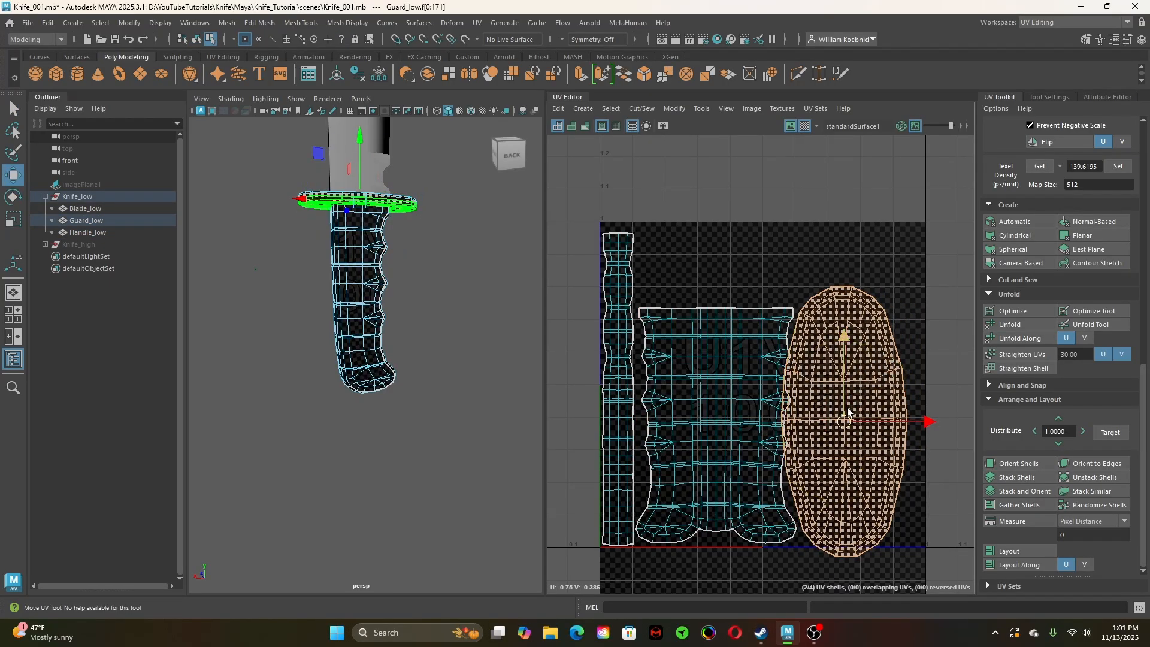
left_click_drag(843, 426, 857, 404)
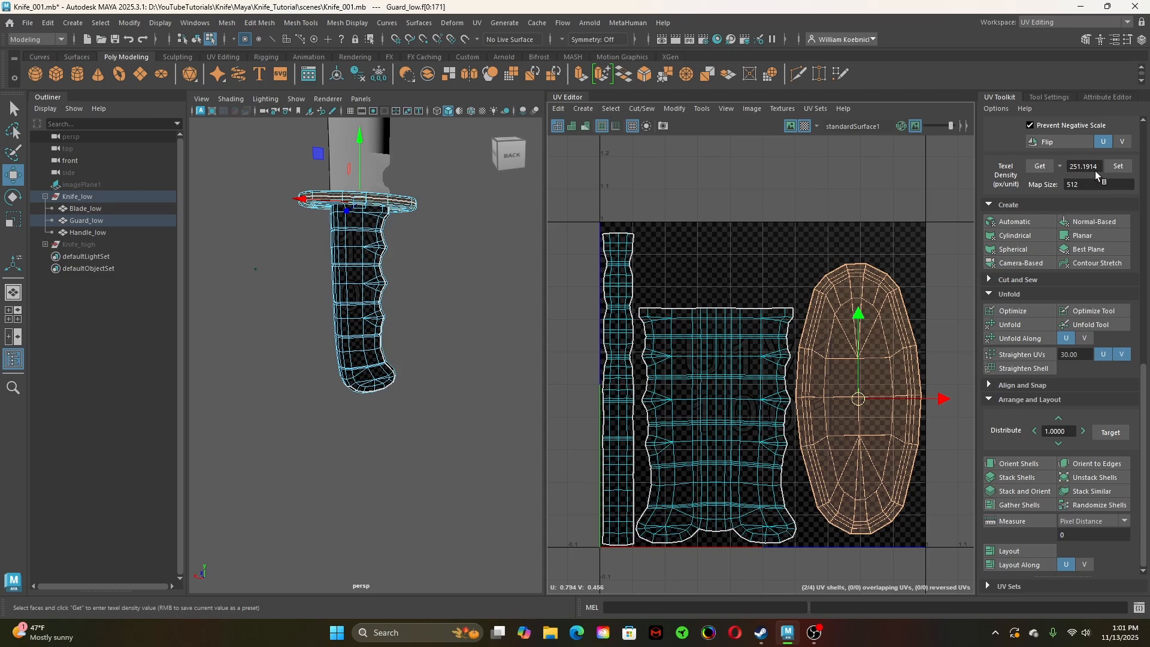
Get the handle's texel density of 139.6195 and apply it to the guard's UV shells
left_click(736, 377)
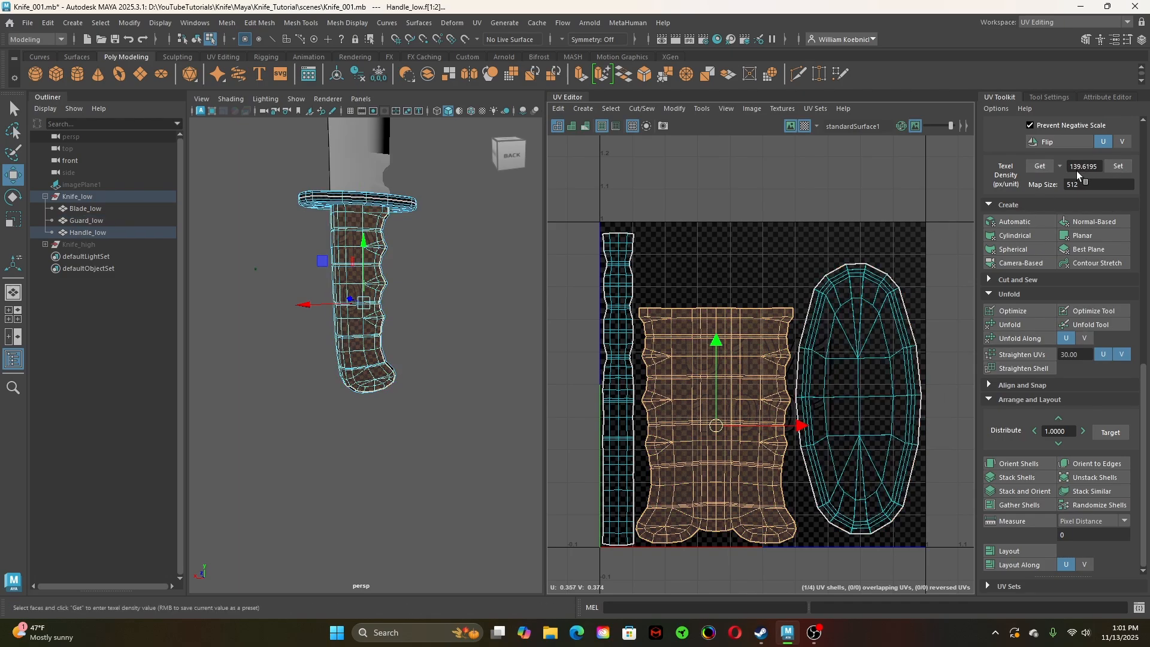
left_click(881, 298)
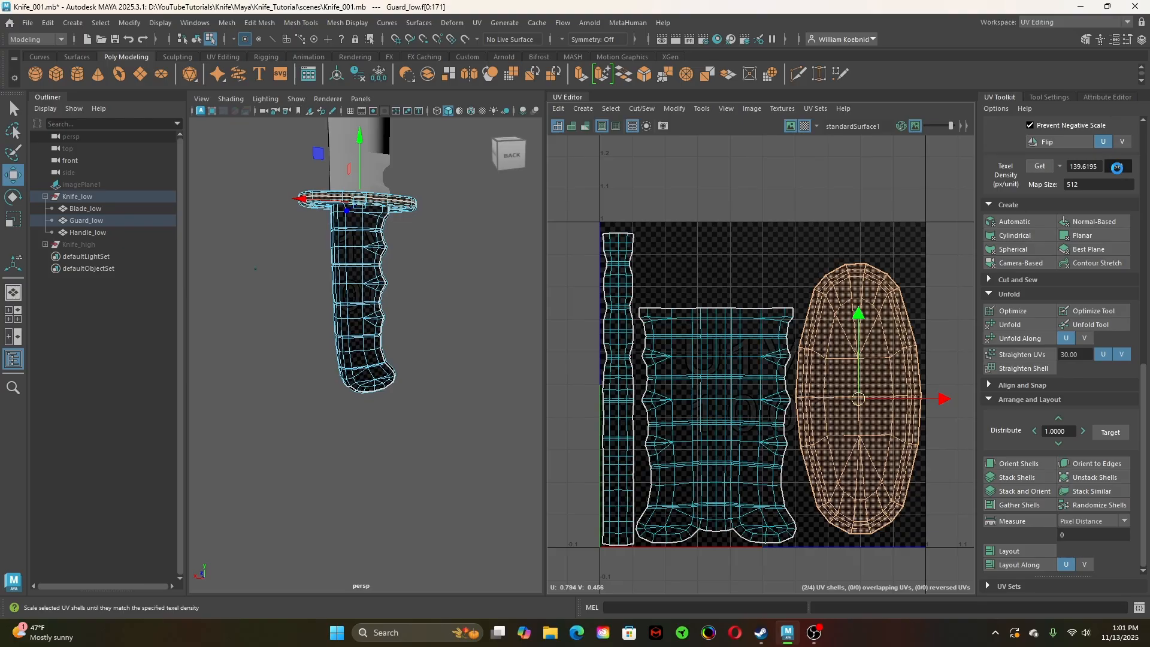
left_click(1117, 167)
Move the rescaled guard shells down to the tile's V = 0 edge, right next to the handle's main shell
left_click(882, 304)
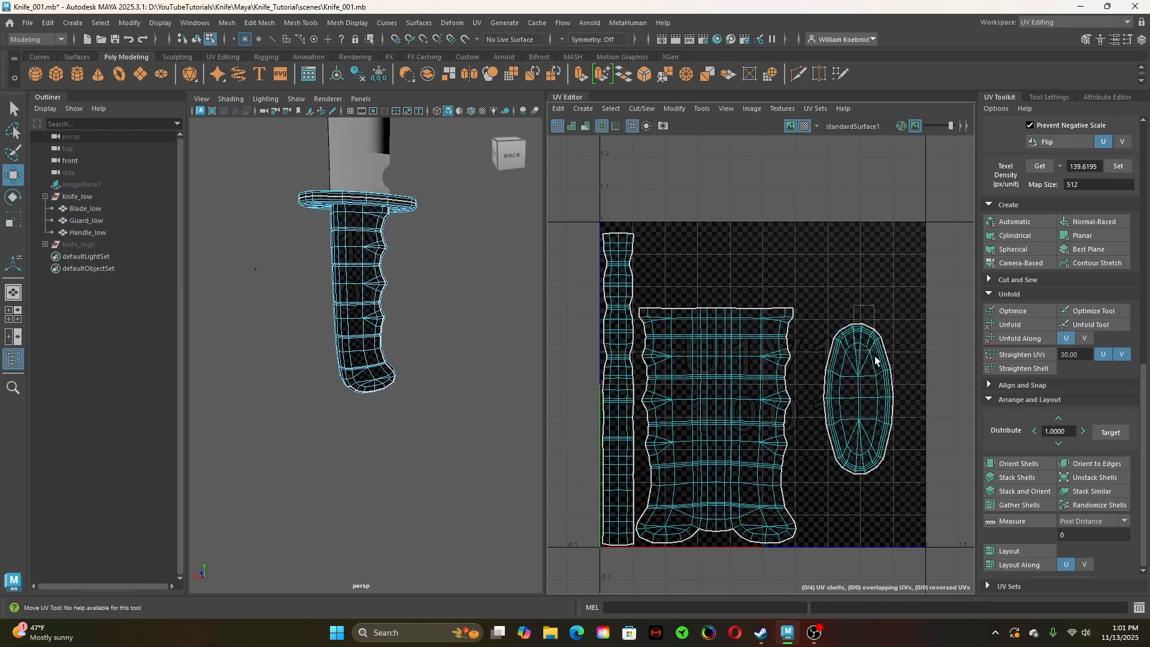
left_click(860, 397)
left_click_drag(855, 415, 885, 473)
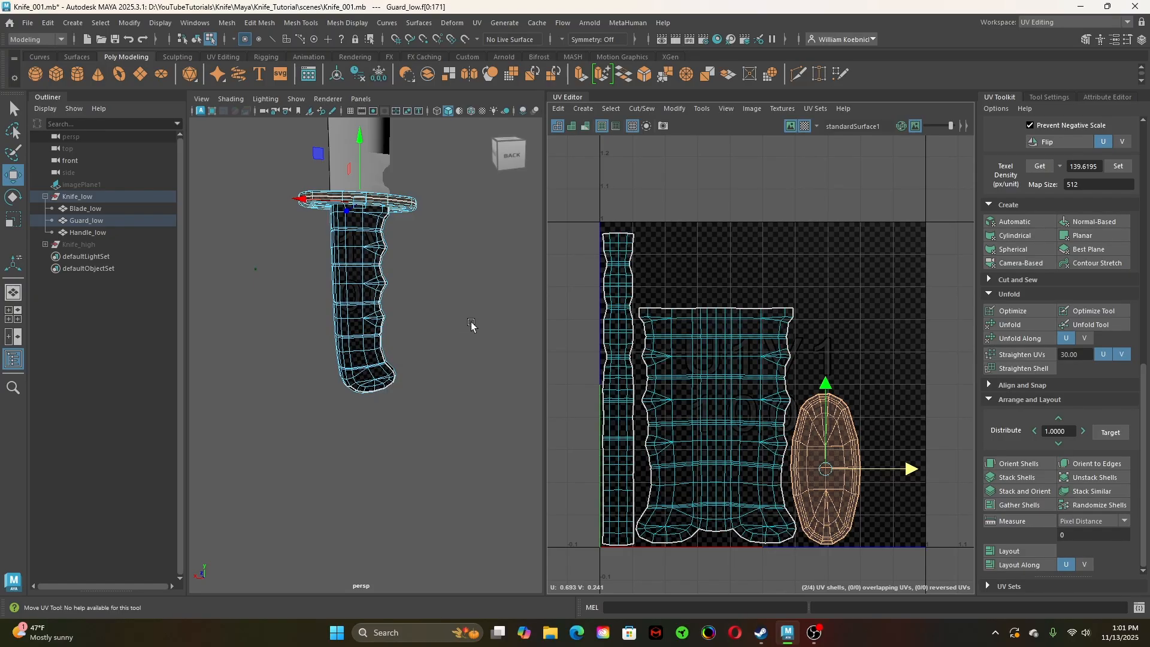
Bring the whole knife into view and switch the handle back to object mode
left_click_drag(473, 326, 384, 270, "alt")
key("q")
left_click(373, 261)
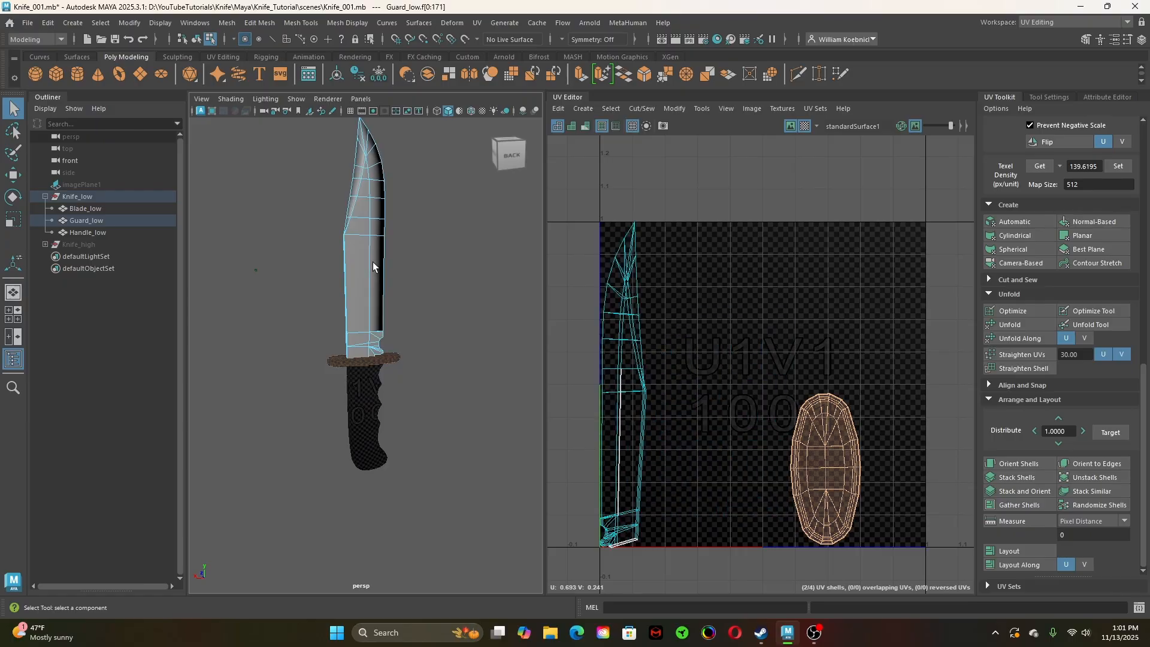
left_click(360, 419)
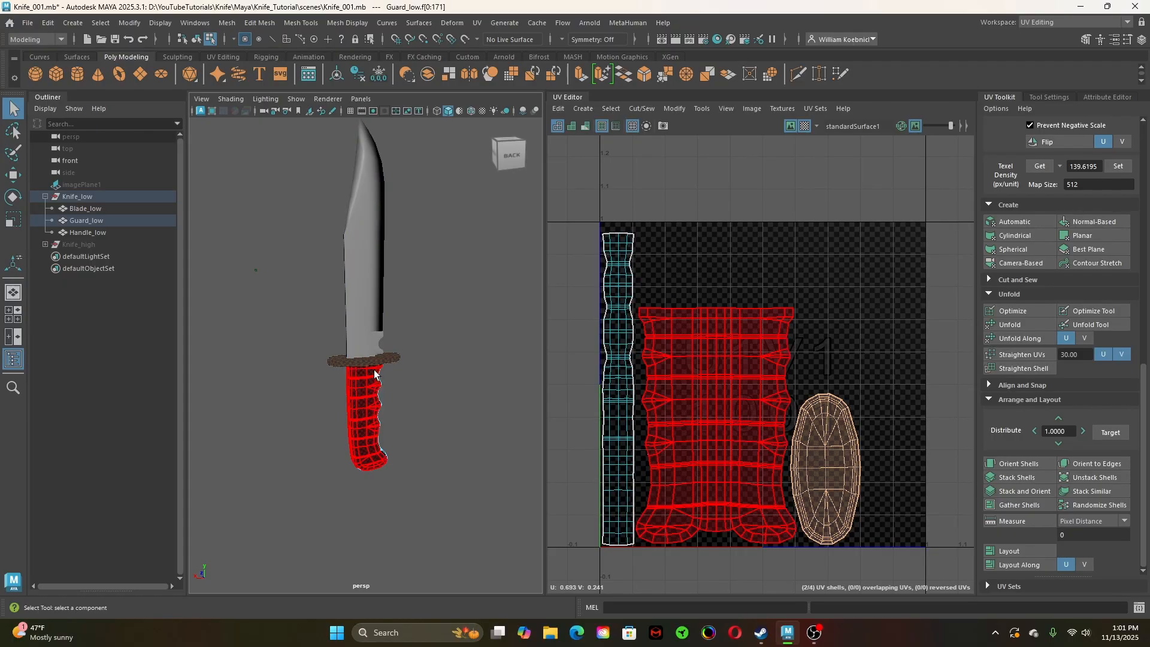
right_click_drag(407, 354, 433, 264)
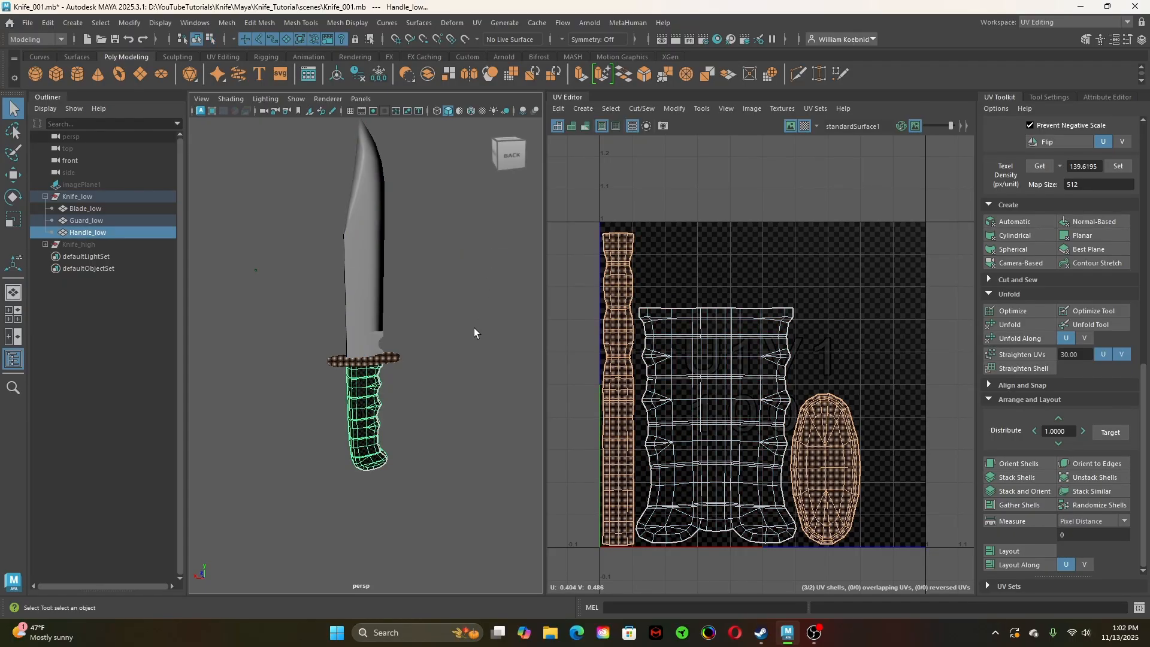
Select the handle, guard and blade together and move the blade's UV shell beside the guard's oval shell
left_click(389, 361, "shift")
left_click(430, 408)
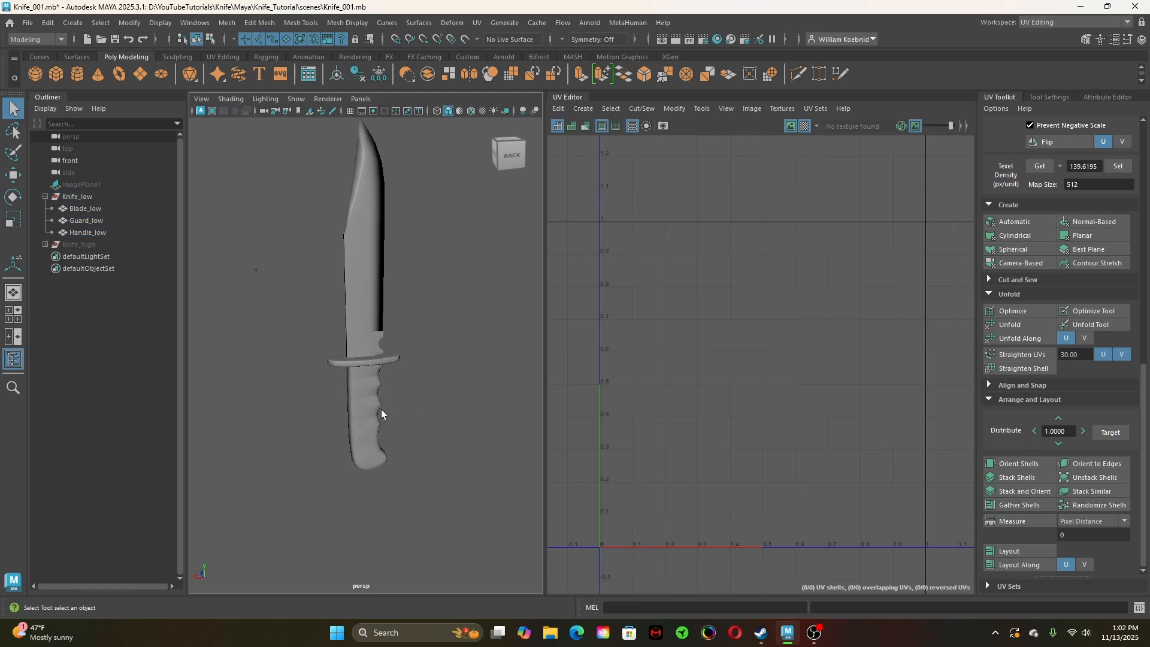
left_click(379, 409)
left_click(386, 358, "shift")
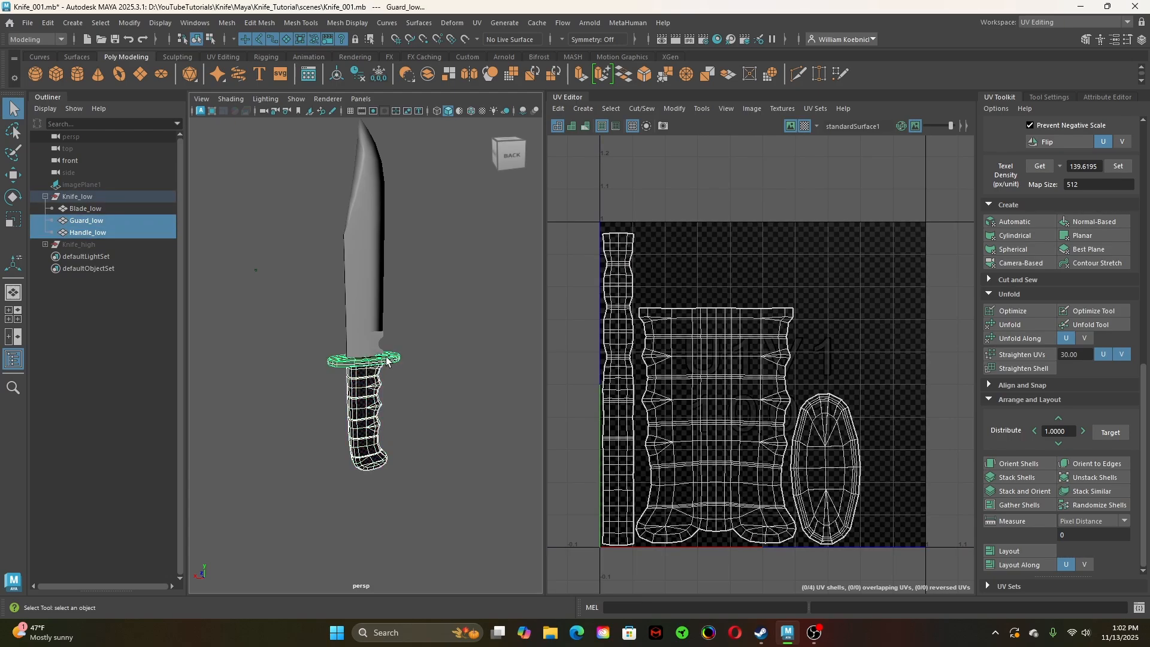
left_click(373, 285, "shift")
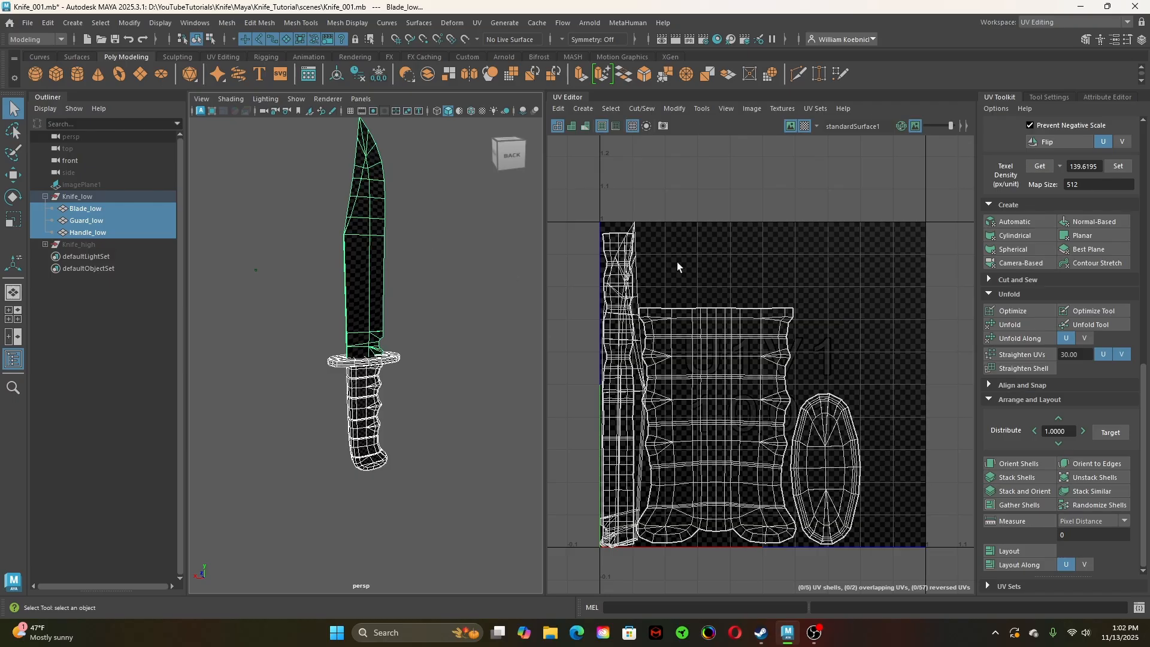
right_click_drag(694, 249, 643, 244)
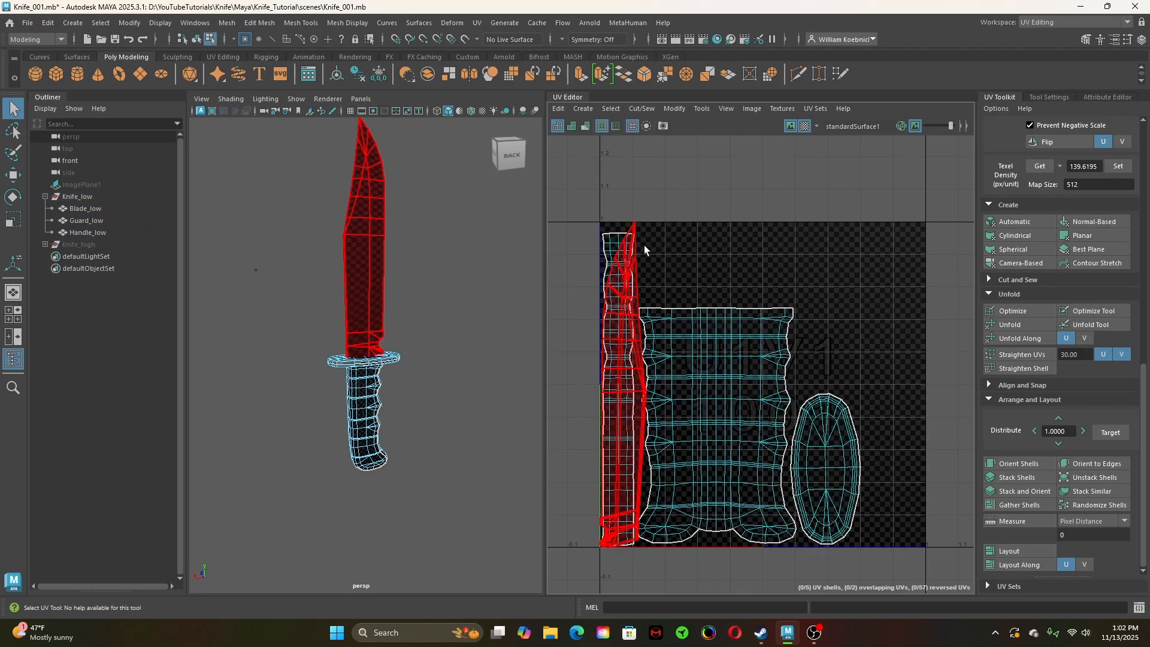
left_click(643, 249)
key("w")
left_click_drag(619, 385, 888, 378)
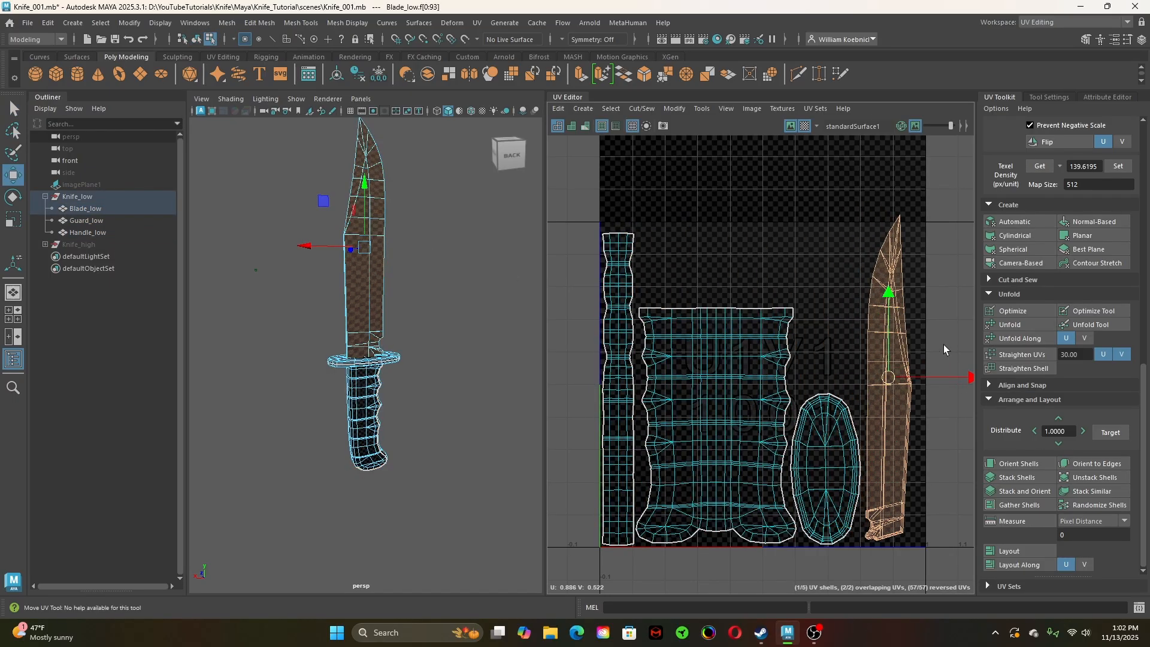
Apply the texel density of 139.6195 to the blade's UV shell and move it up so its base sits at V = 0
left_click(1118, 165)
right_click_drag(771, 468, 675, 485, "alt")
middle_click_drag(758, 533, 736, 465, "alt")
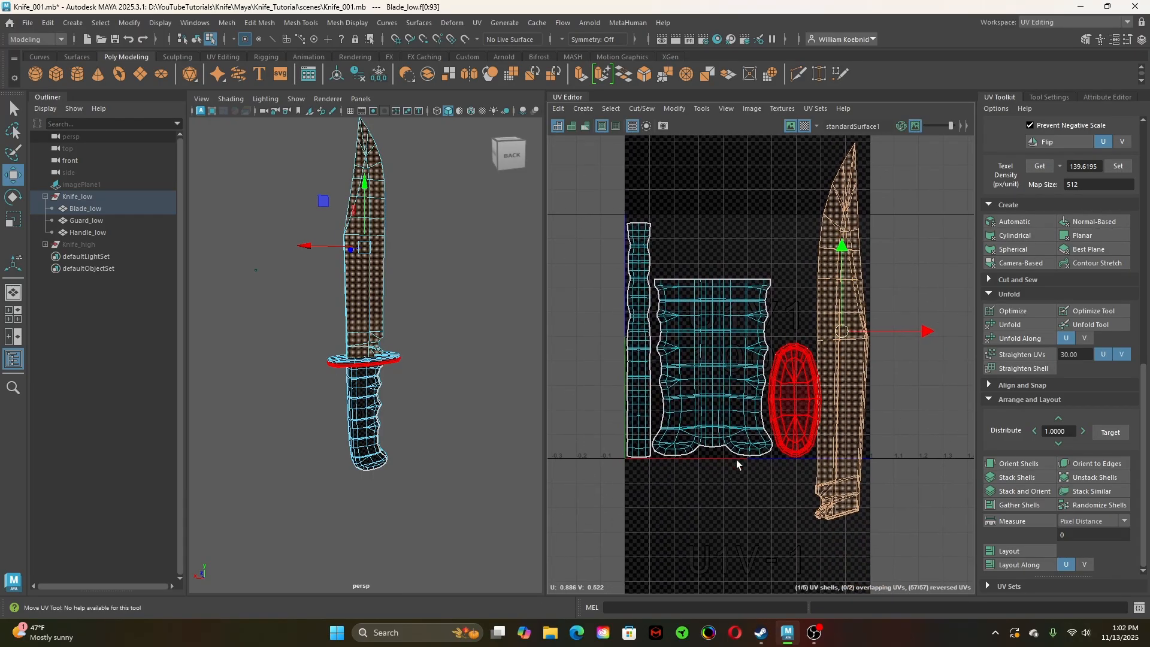
right_click_drag(877, 492, 821, 501, "alt")
left_click(846, 437)
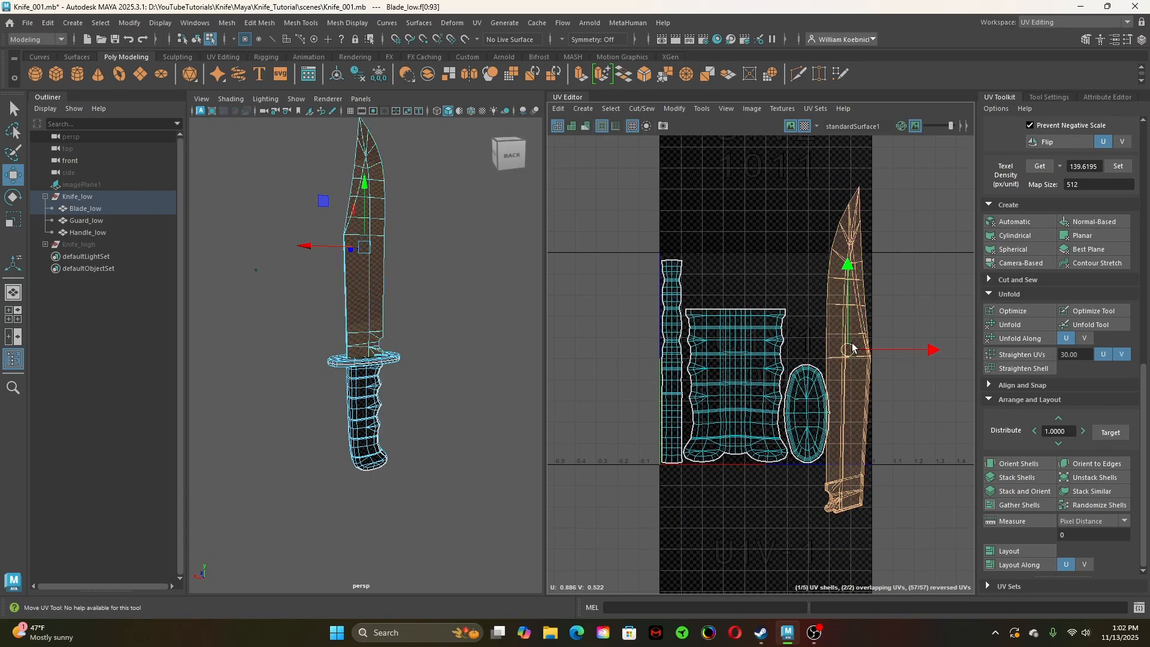
left_click_drag(846, 354, 855, 303)
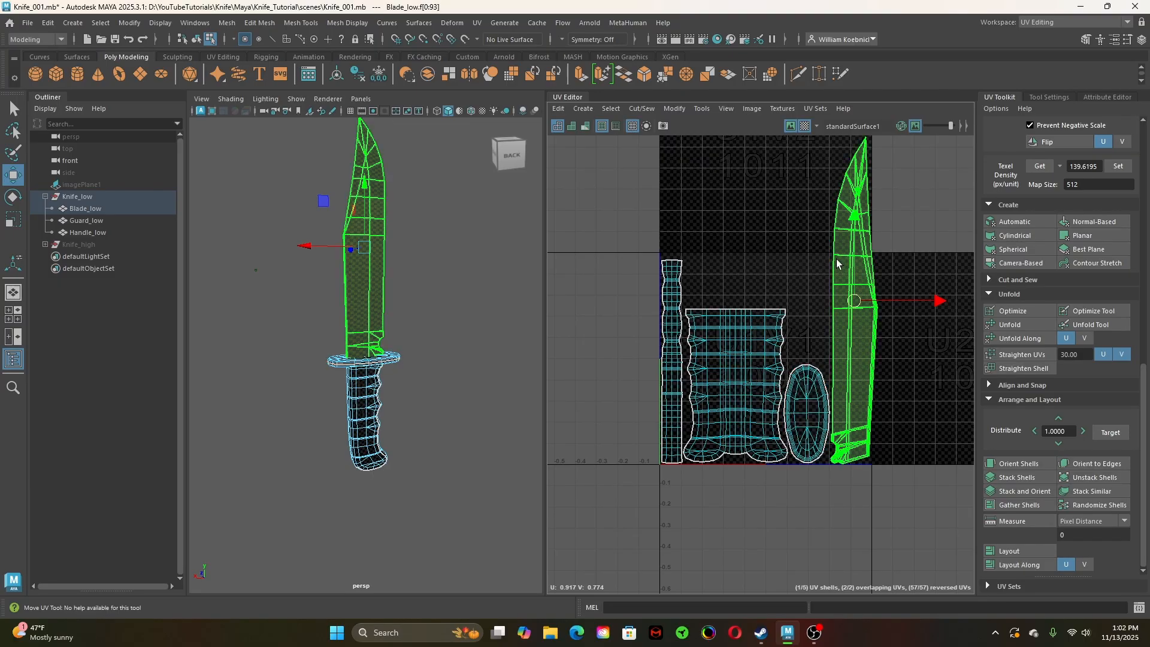
Return to object mode and isolate the blade in the 3D view
right_click_drag(296, 318, 322, 354, "alt")
middle_click_drag(473, 367, 490, 473, "alt")
key("q")
right_click_drag(479, 365, 461, 371, "alt")
left_click_drag(462, 375, 523, 365, "alt")
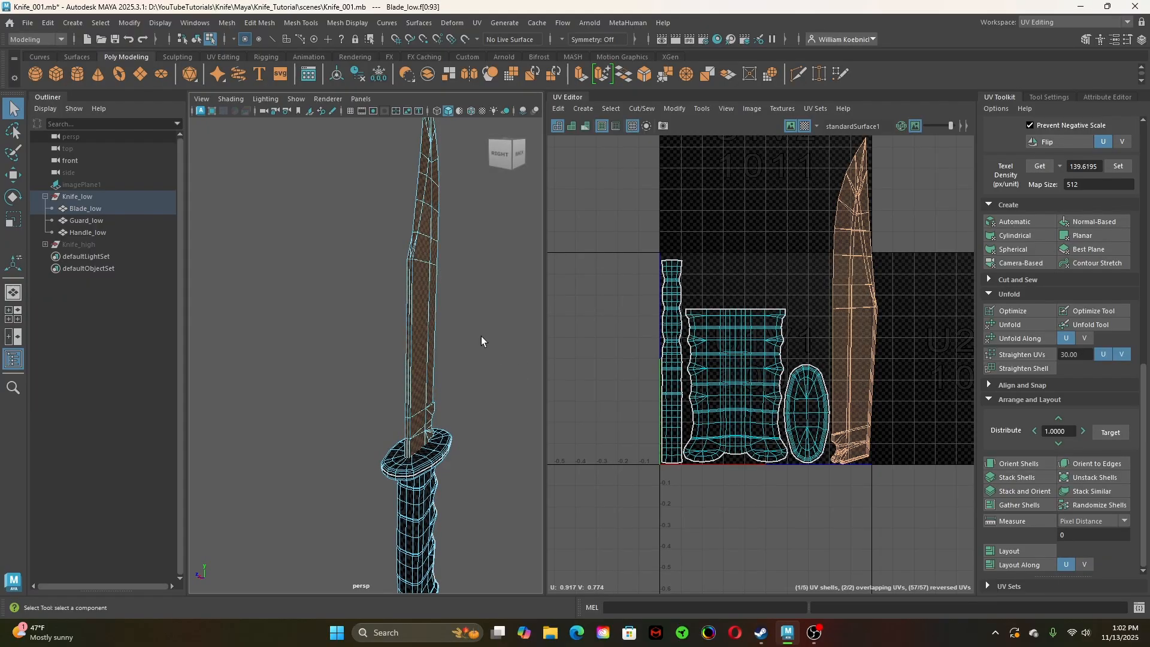
right_click_drag(479, 287, 545, 266)
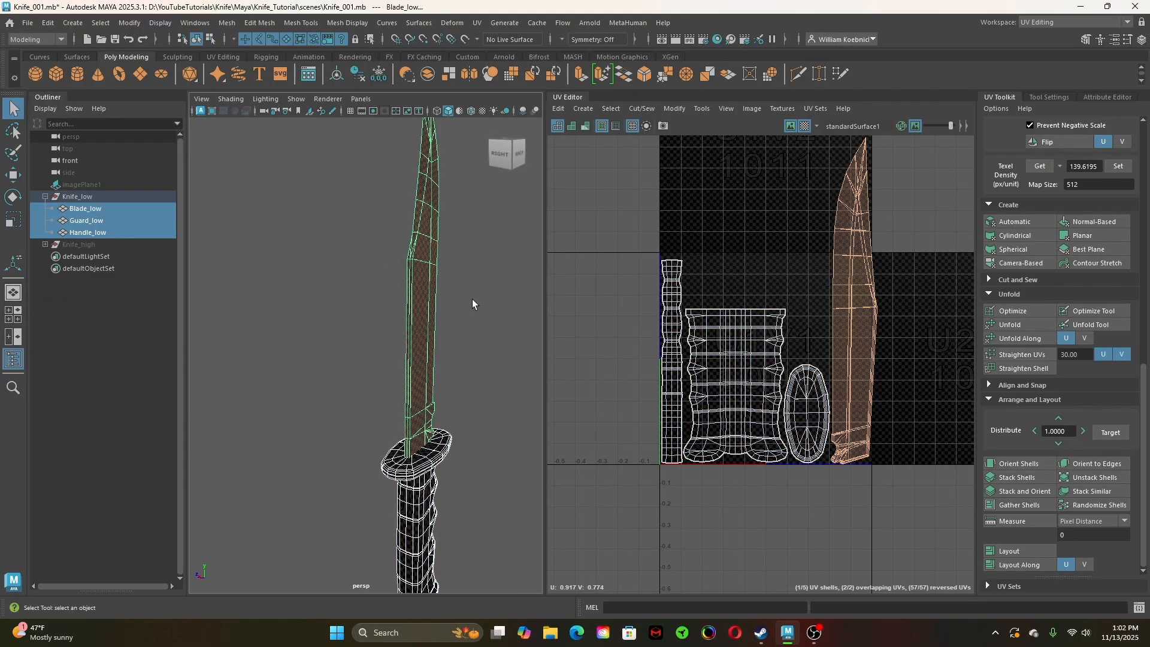
left_click(426, 313)
key("ctrl+1")
left_click(462, 315)
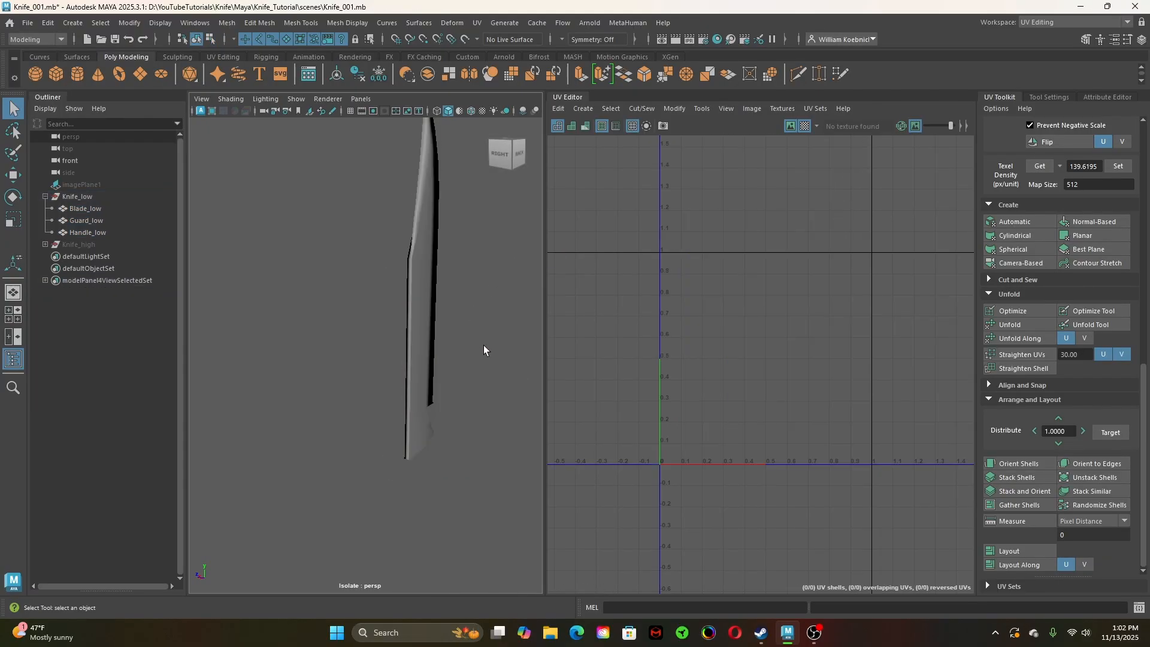
Examine both faces of the isolated blade for stray UV seams, especially along the centre line
left_click_drag(483, 345, 350, 377, "alt")
left_click(349, 376)
right_click_drag(422, 251, 534, 275, "shift")
right_click_drag(388, 275, 432, 259)
left_click(405, 268)
left_click_drag(434, 341, 695, 364, "alt")
left_click(383, 412)
left_click_drag(390, 416, 399, 342, "alt")
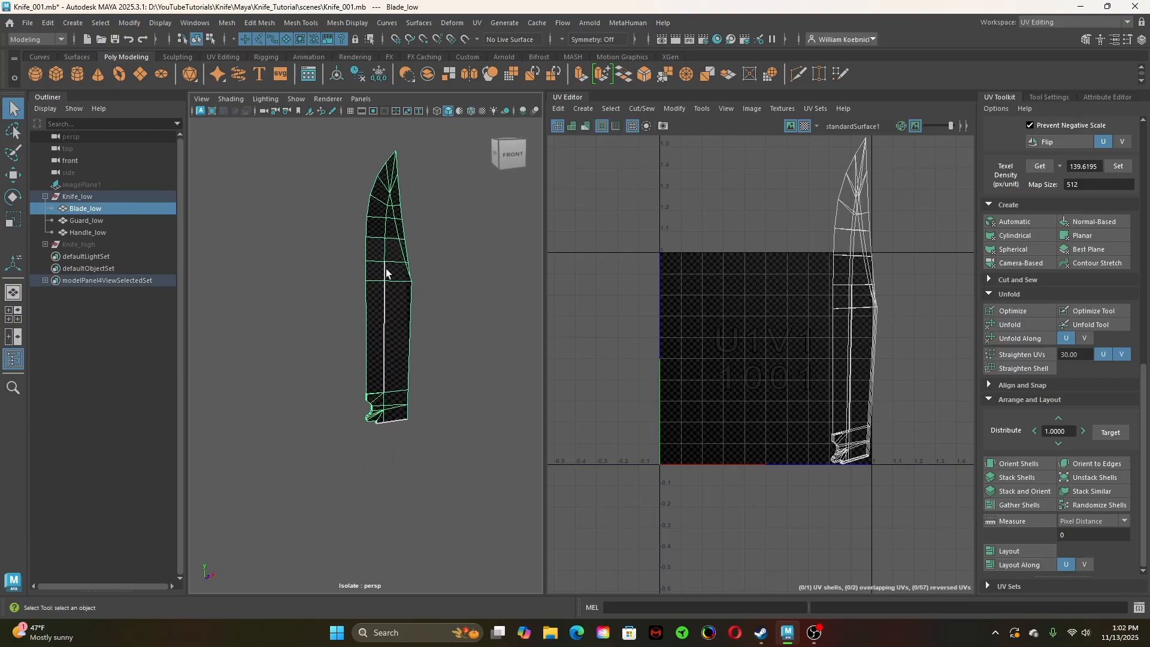
right_click_drag(363, 408, 482, 486, "alt")
middle_click_drag(440, 467, 395, 523, "alt")
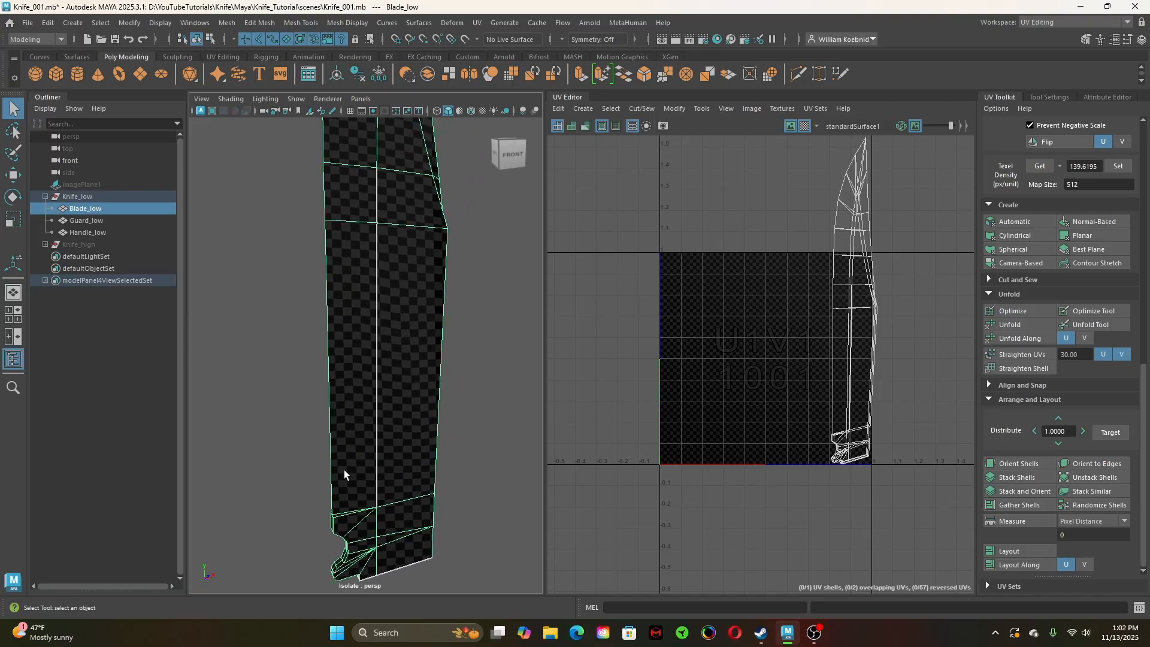
left_click_drag(344, 471, 354, 418, "alt")
Pull the loose vertex on the blade's centre line aside and target-weld it to the matching vertex underneath
right_click_drag(395, 256, 355, 250)
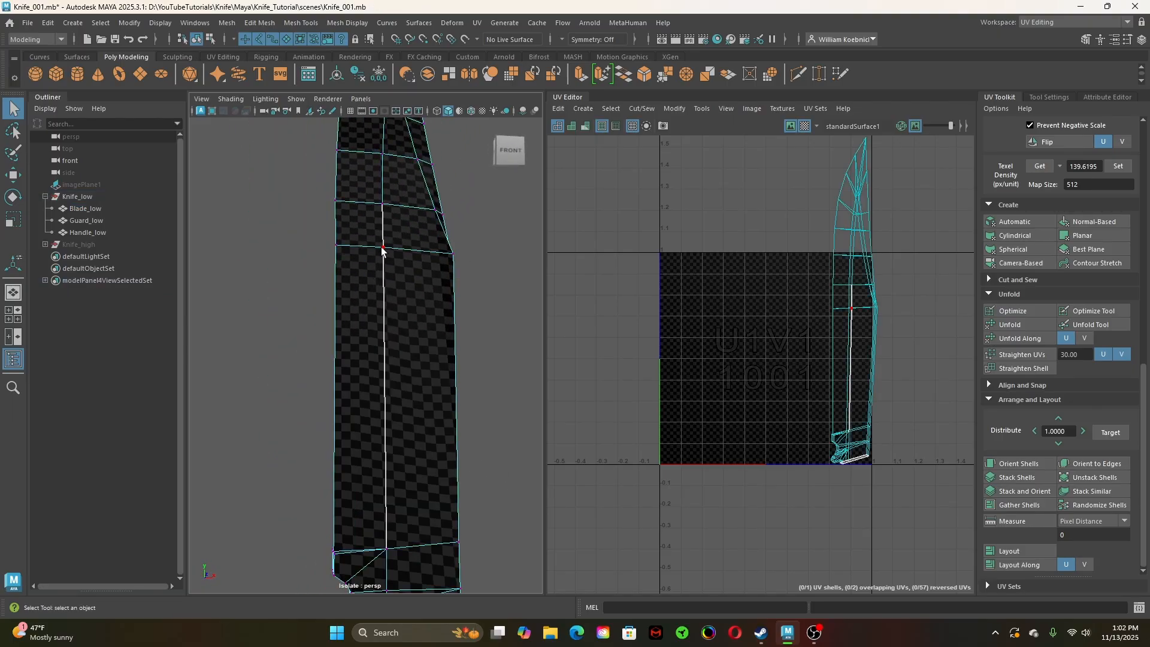
left_click(383, 248)
key("f")
scroll(385, 382, "up", 3)
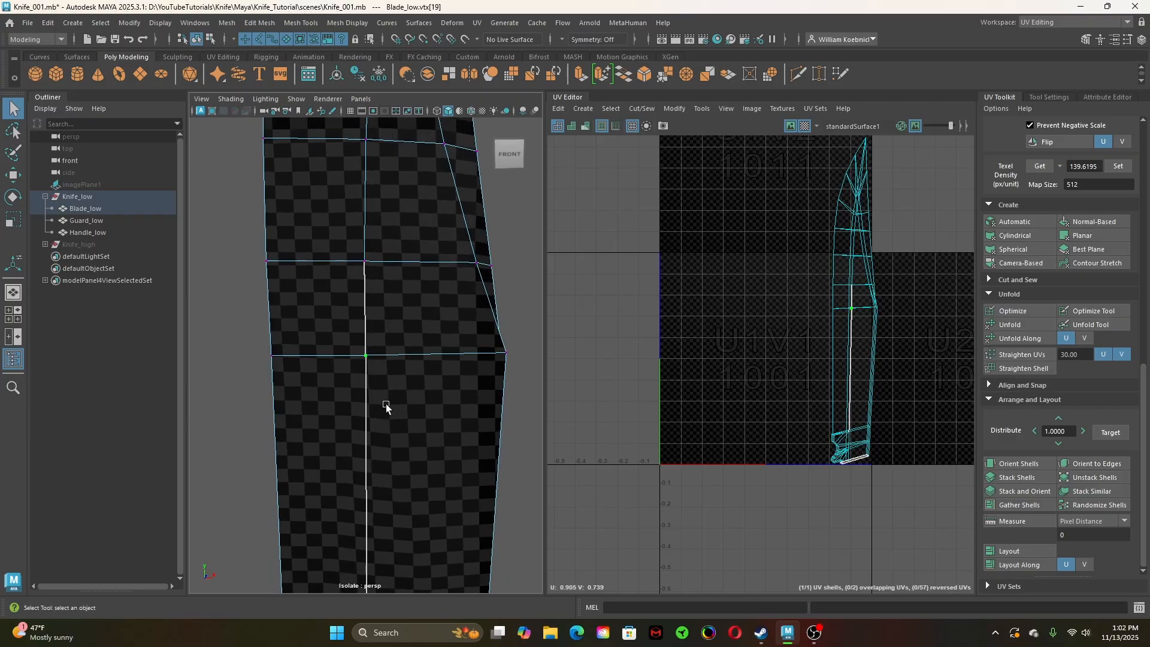
key("w")
left_click_drag(392, 359, 473, 388)
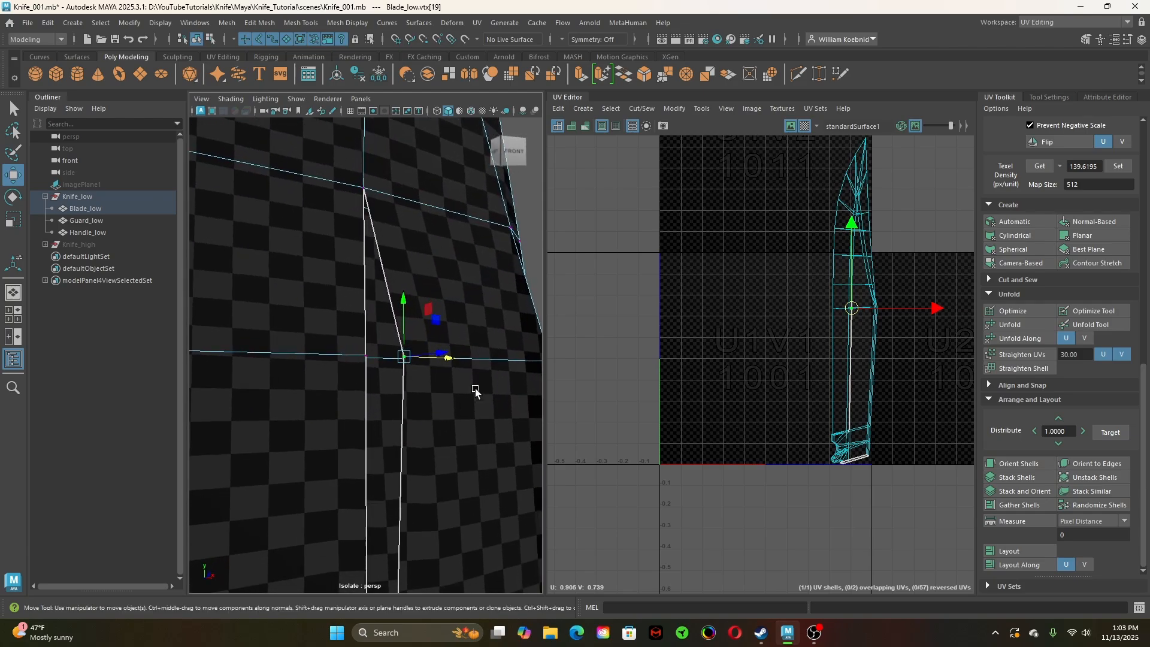
key("q")
left_click(818, 75)
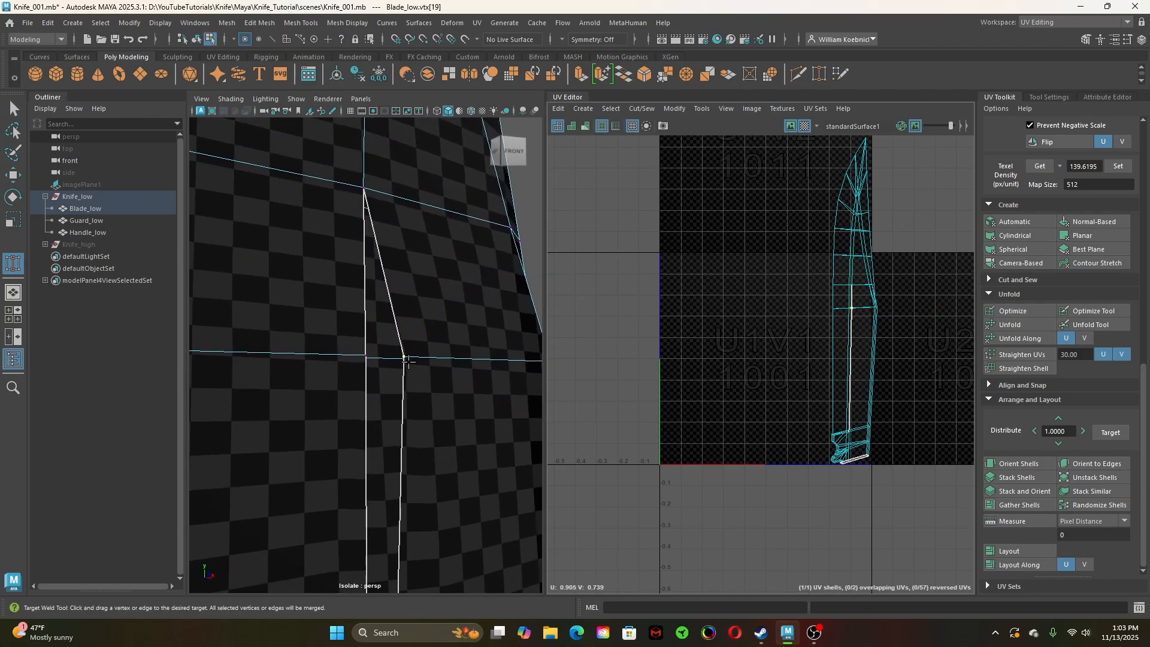
left_click_drag(403, 357, 364, 355)
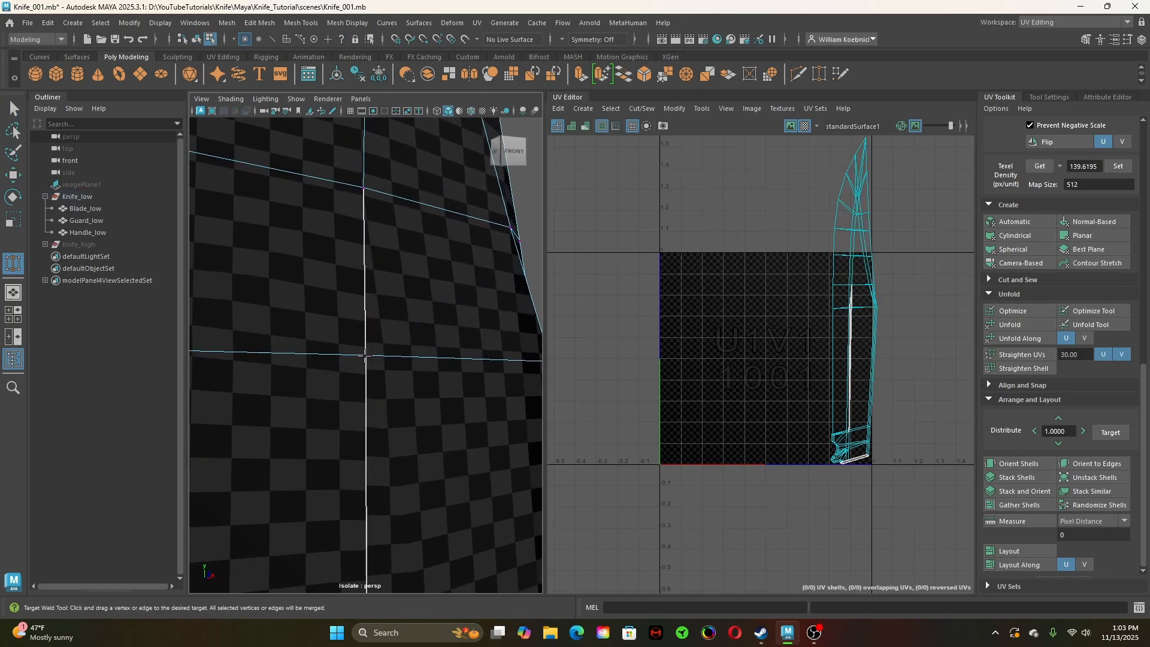
Sew the UVs of the blade's centre-line edges around the welded vertex
right_click_drag(446, 418, 365, 323, "alt")
middle_click_drag(366, 324, 366, 317, "alt")
right_click_drag(258, 382, 419, 445, "alt")
left_click_drag(419, 445, 404, 427, "alt")
right_click_drag(405, 427, 263, 384, "alt")
left_click_drag(413, 383, 390, 339, "alt")
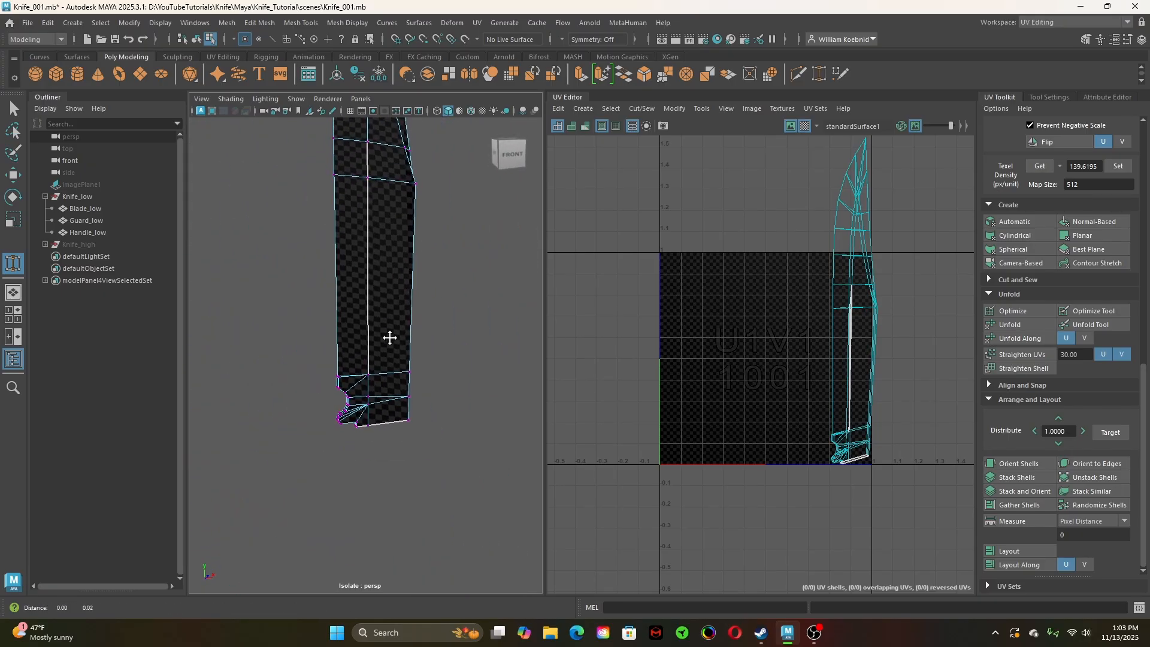
middle_click_drag(390, 339, 387, 407, "alt")
key("q")
right_click_drag(359, 303, 362, 237)
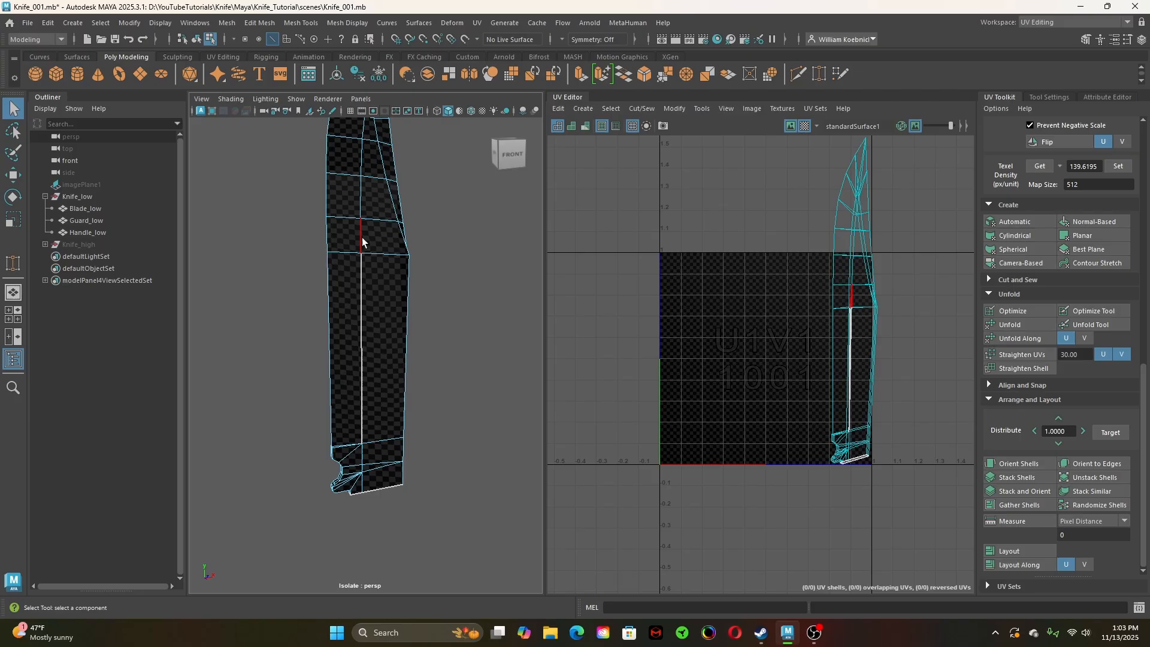
left_click(361, 296)
right_click_drag(711, 298, 738, 305, "shift")
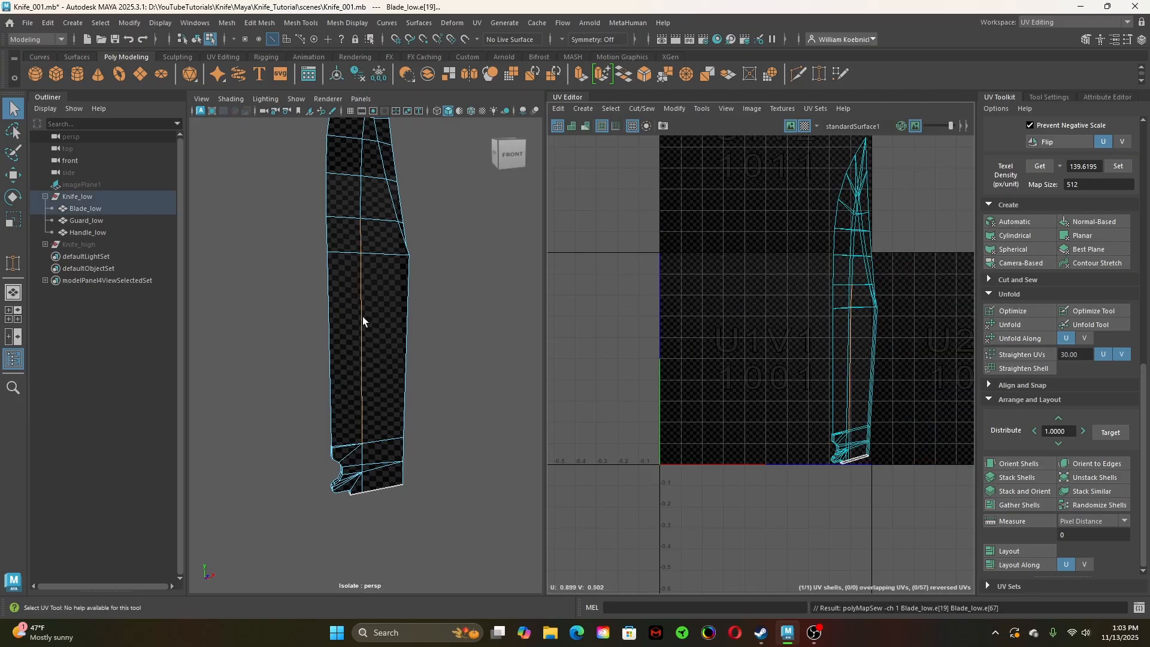
Inspect the blade in object mode from tip to base and along its spine for remaining seams
right_click_drag(362, 316, 398, 257)
left_click(417, 412)
left_click(371, 371)
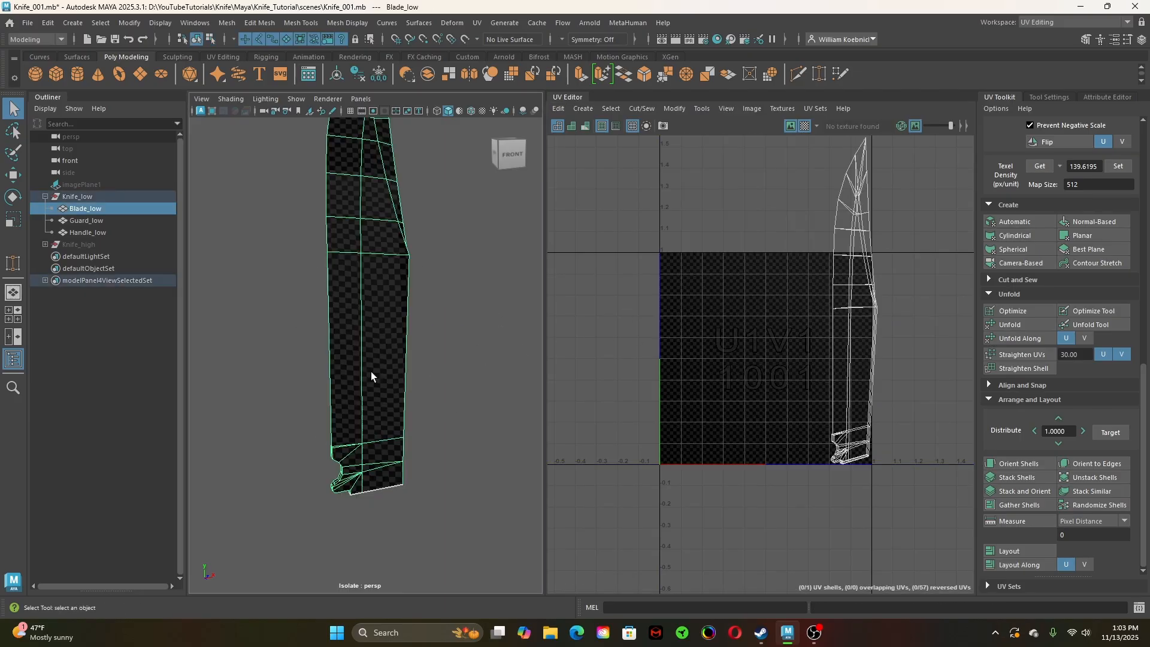
left_click_drag(371, 376, 606, 465, "alt")
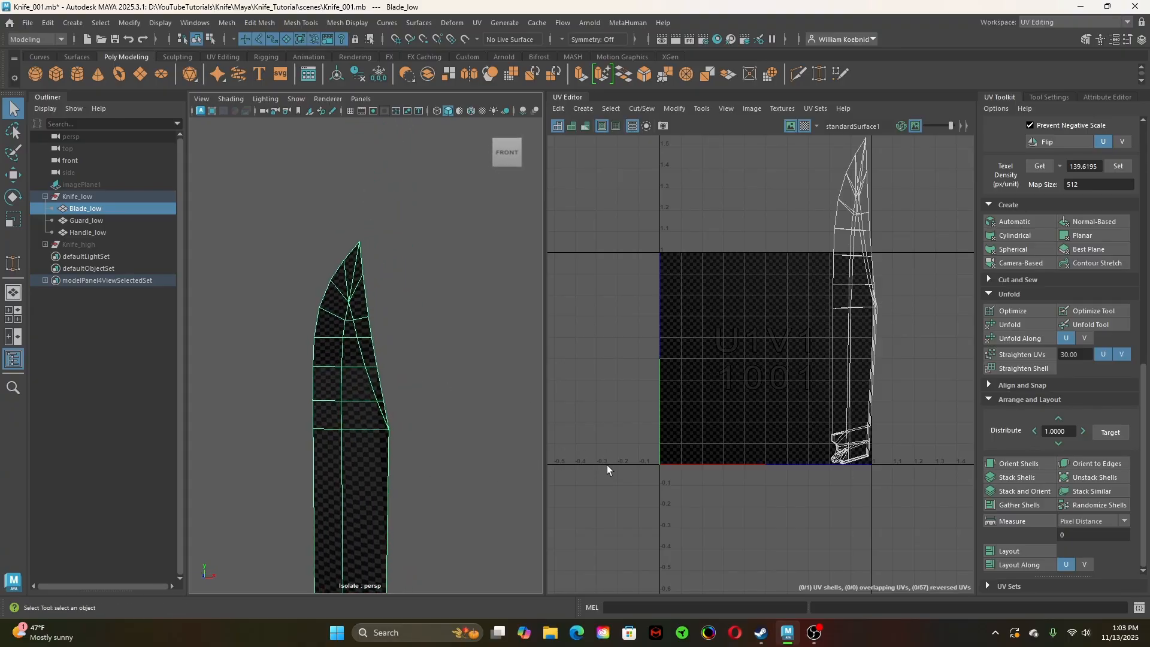
middle_click_drag(373, 426, 380, 237, "alt")
right_click_drag(315, 347, 393, 380, "alt")
middle_click_drag(376, 398, 388, 305, "alt")
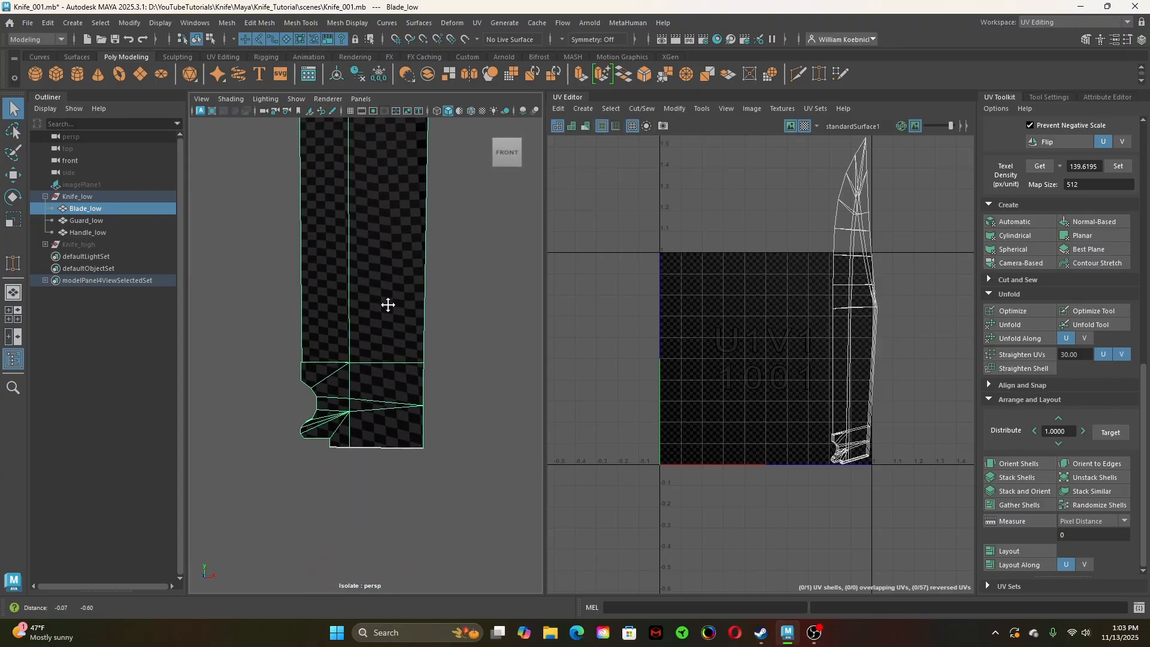
left_click_drag(388, 305, 255, 410, "alt")
left_click_drag(324, 307, 285, 239, "alt")
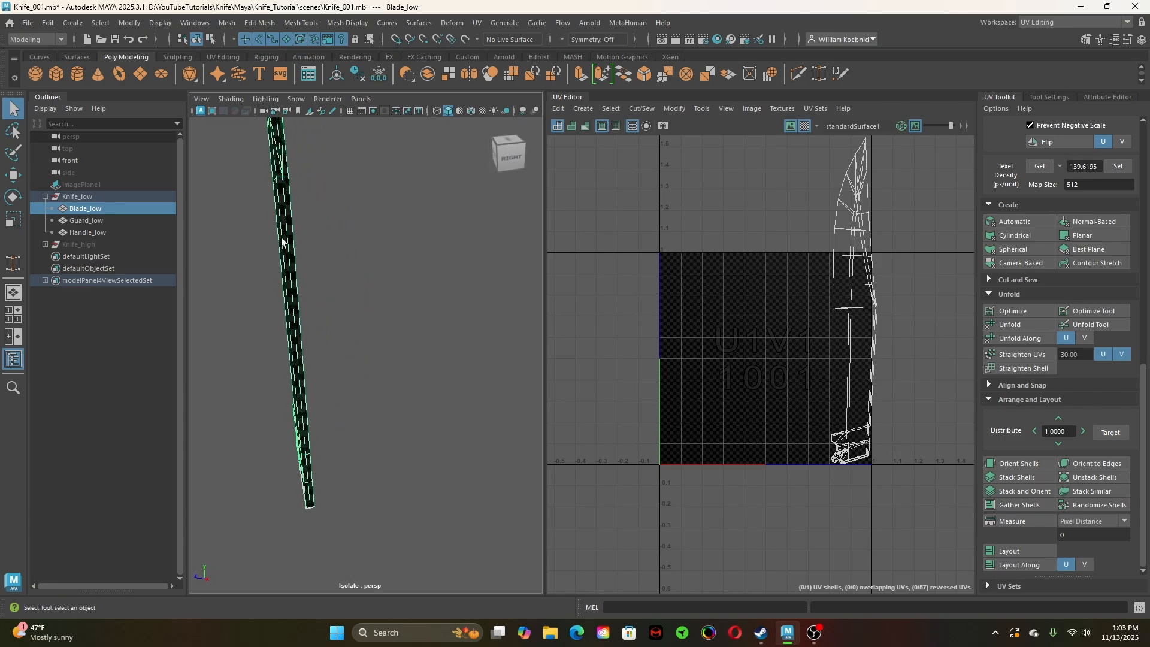
Select the centre edges along the blade's spine from the base up to the tip
right_click_drag(285, 239, 283, 206)
left_click(283, 191)
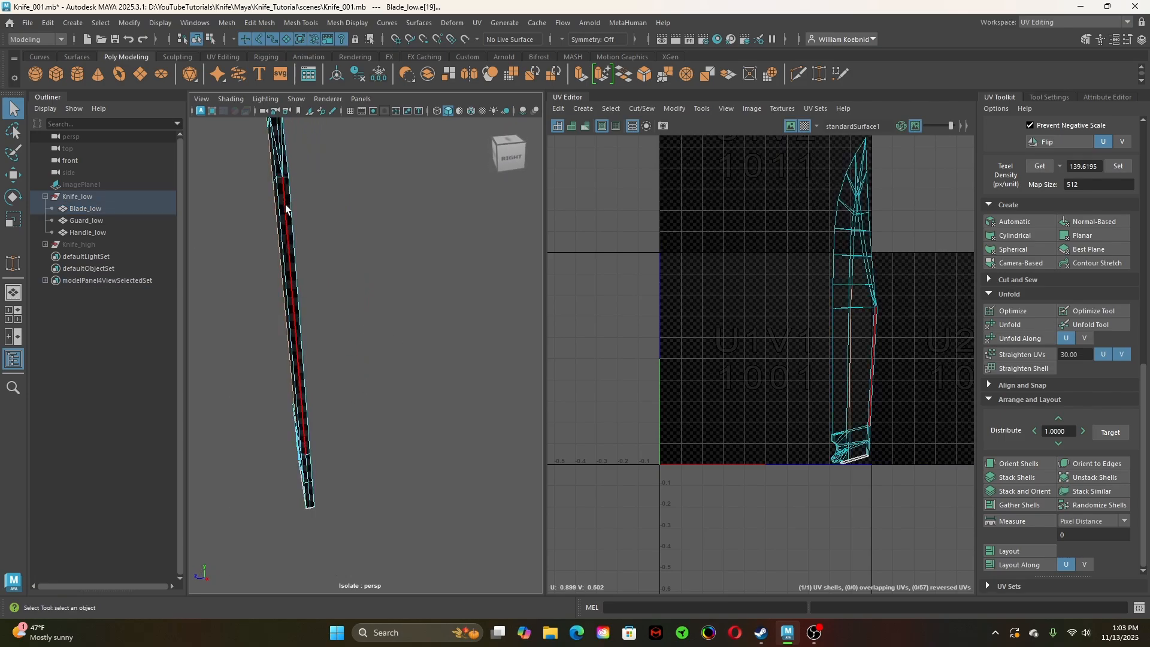
double_click(286, 204)
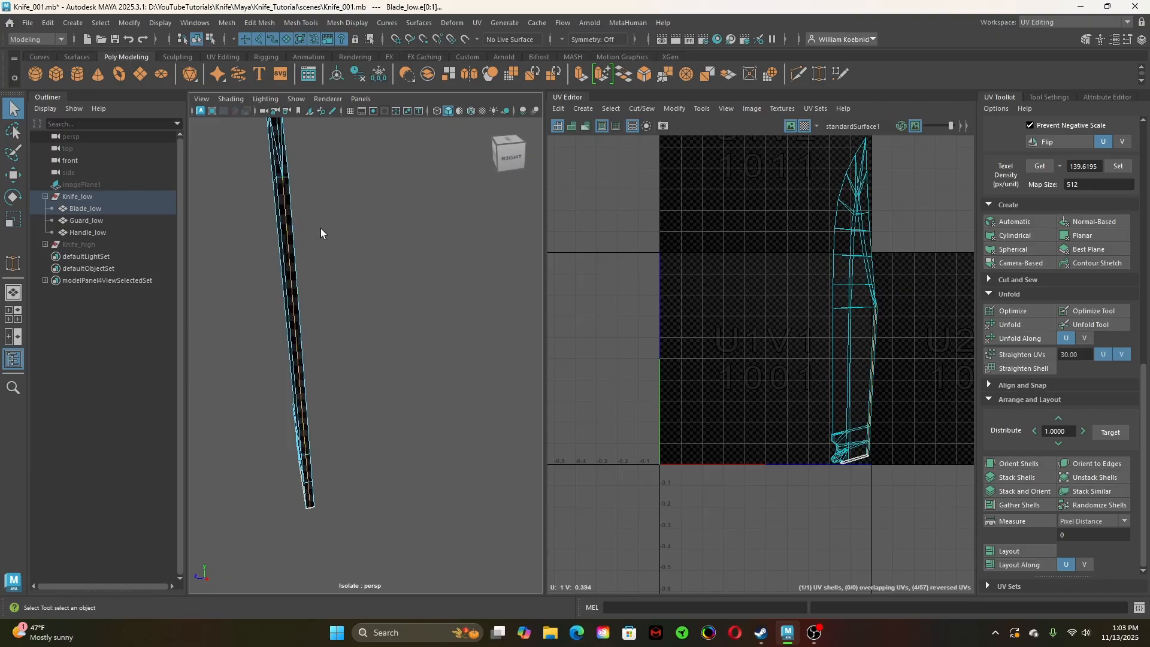
middle_click_drag(321, 228, 345, 261, "alt")
left_click_drag(345, 261, 471, 317, "alt")
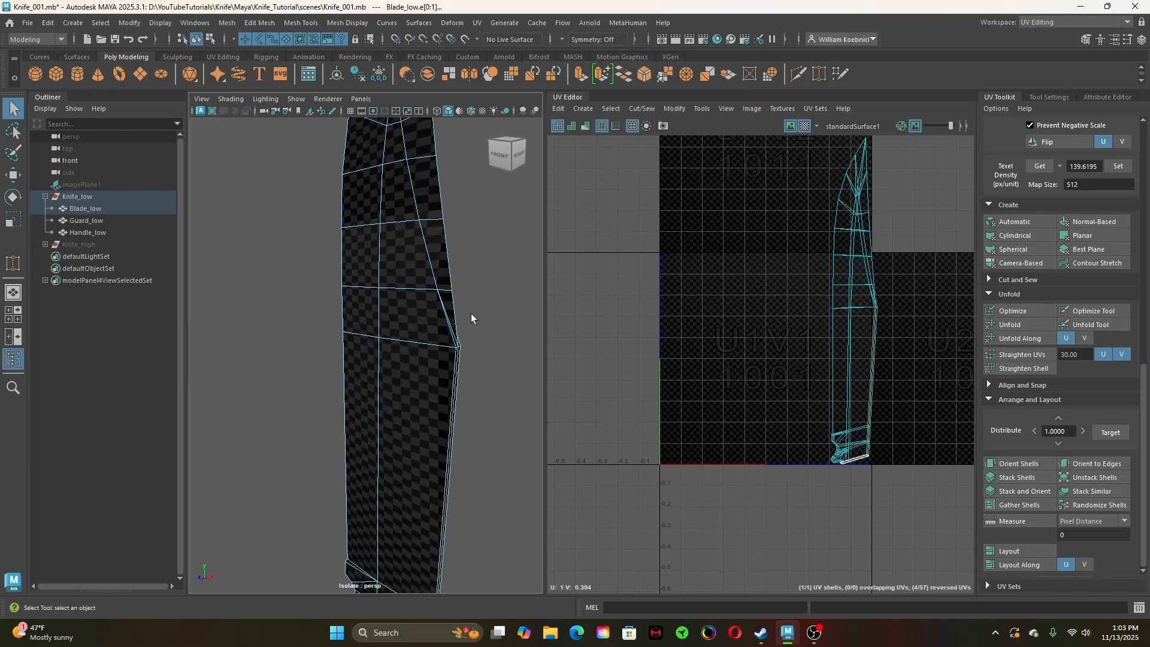
middle_click_drag(443, 196, 429, 329, "alt")
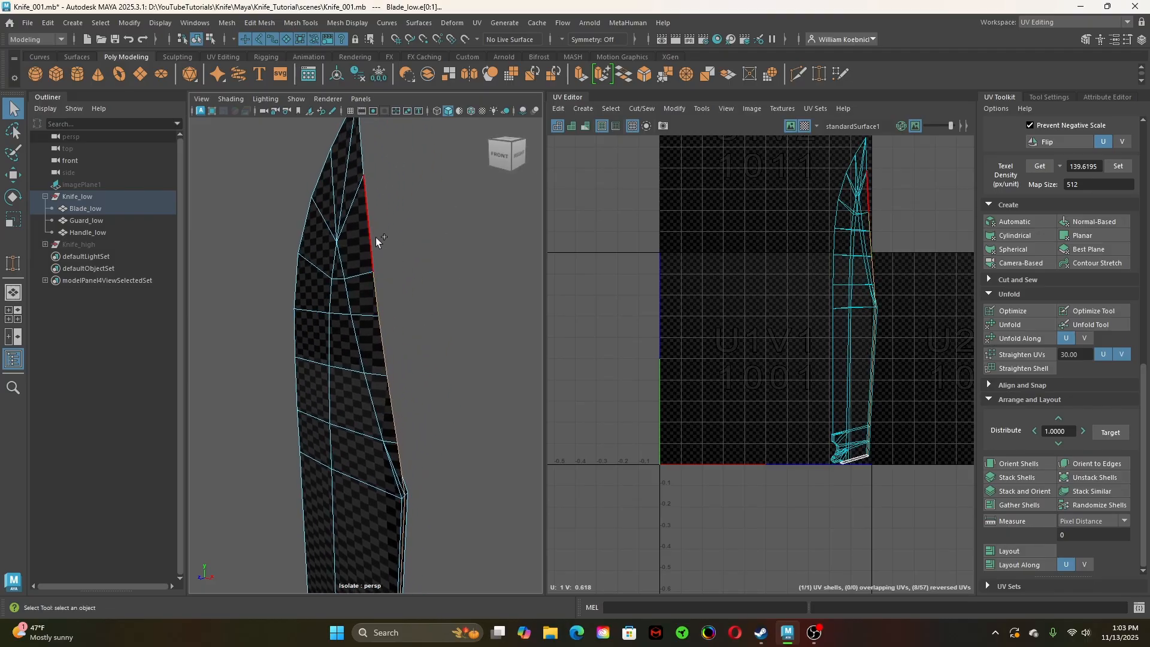
middle_click_drag(405, 198, 370, 325, "alt")
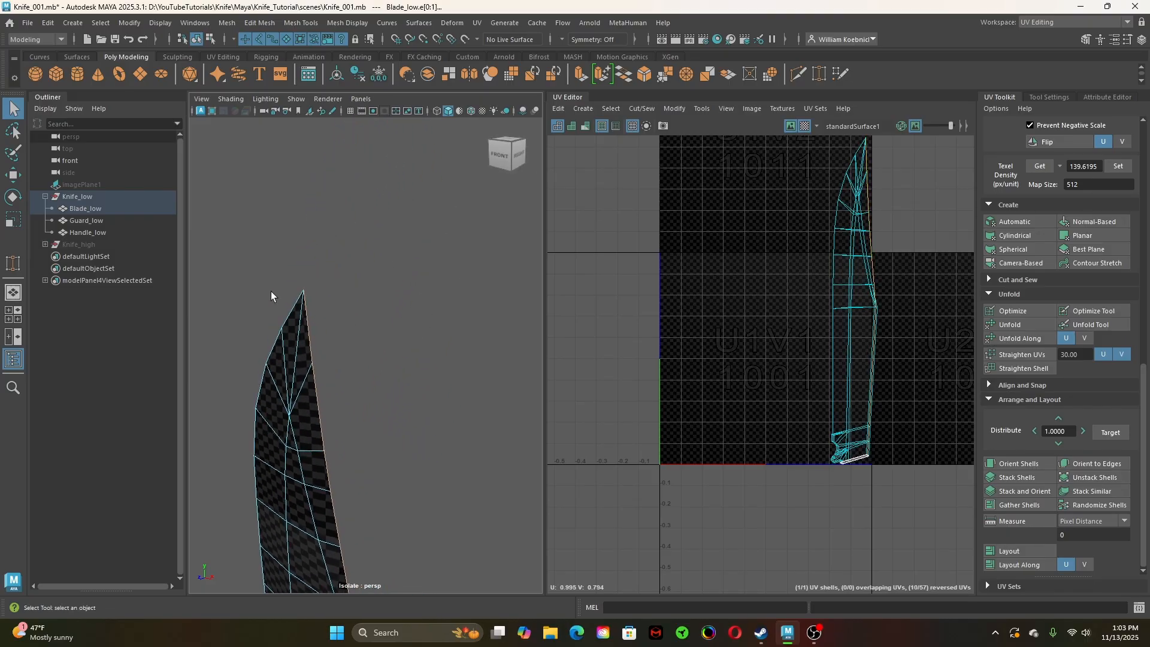
Add the edges along the blade's curved cutting edge, from the tip down to the base section, to the selection
left_click(269, 336, "shift")
left_click_drag(267, 341, 360, 270, "alt")
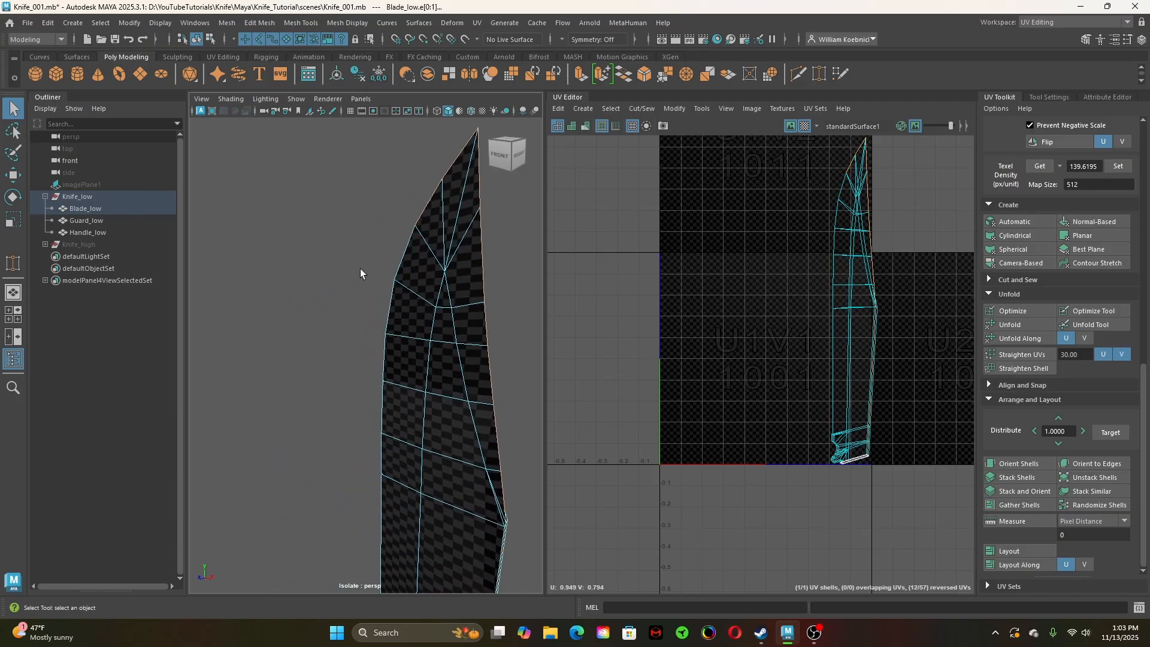
left_click_drag(291, 326, 354, 326, "alt")
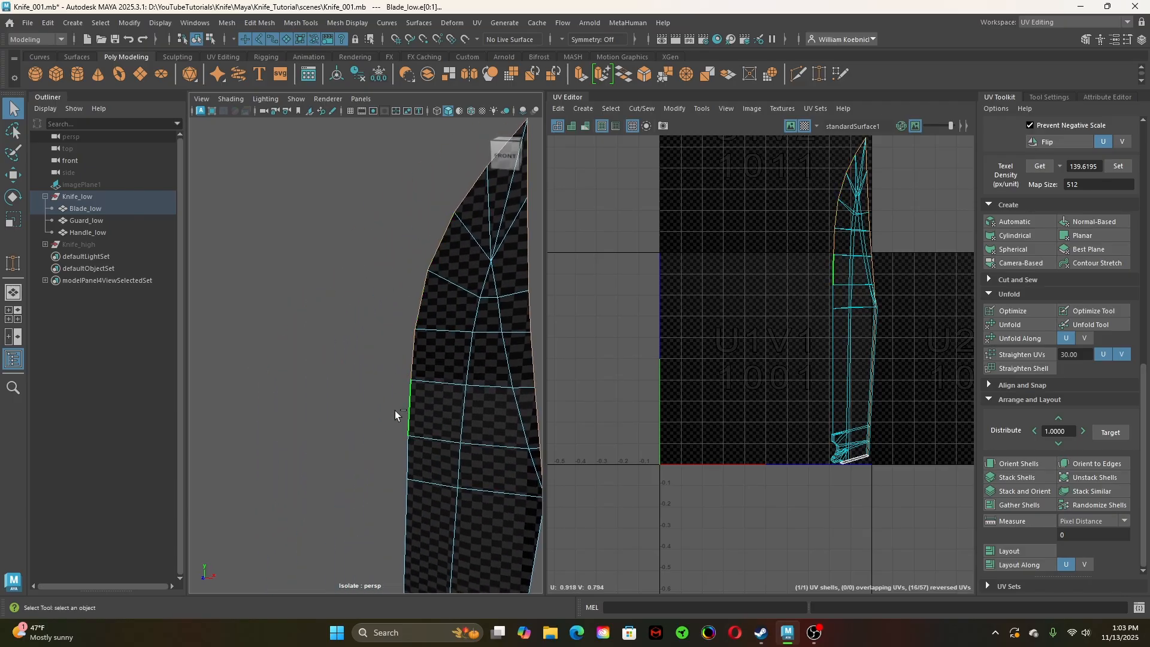
middle_click_drag(395, 413, 377, 332, "alt")
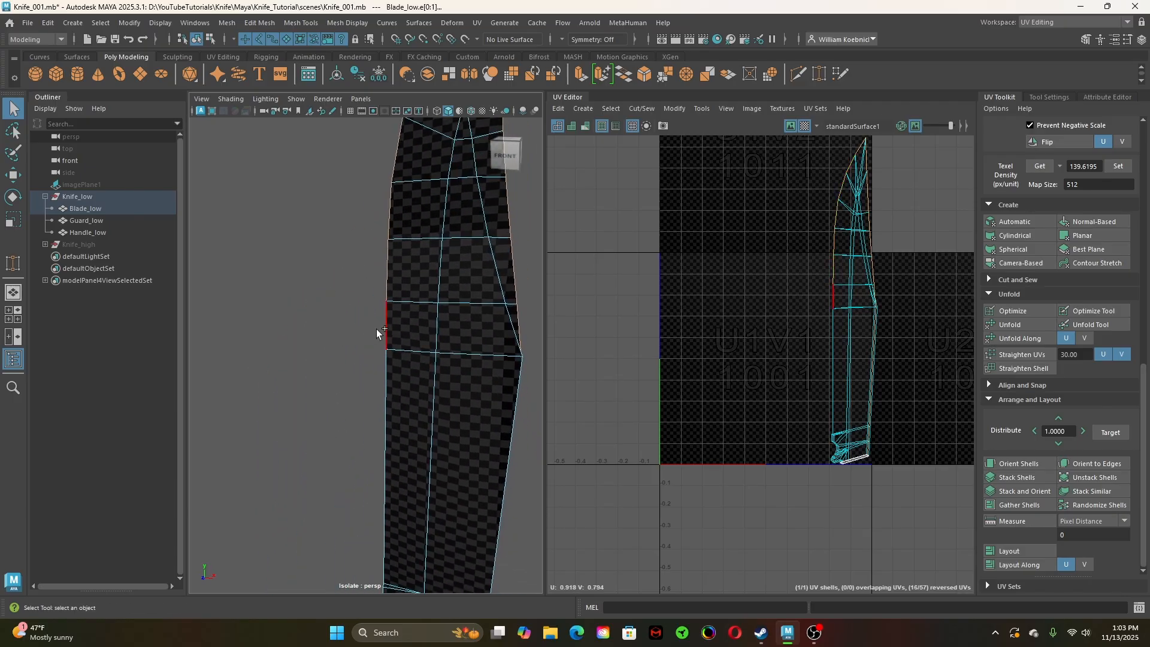
left_click(382, 414, "shift")
Add the centre edges running through the notch at the blade's base to the seam selection
middle_click_drag(325, 472, 314, 242, "alt")
left_click_drag(315, 242, 320, 391, "alt")
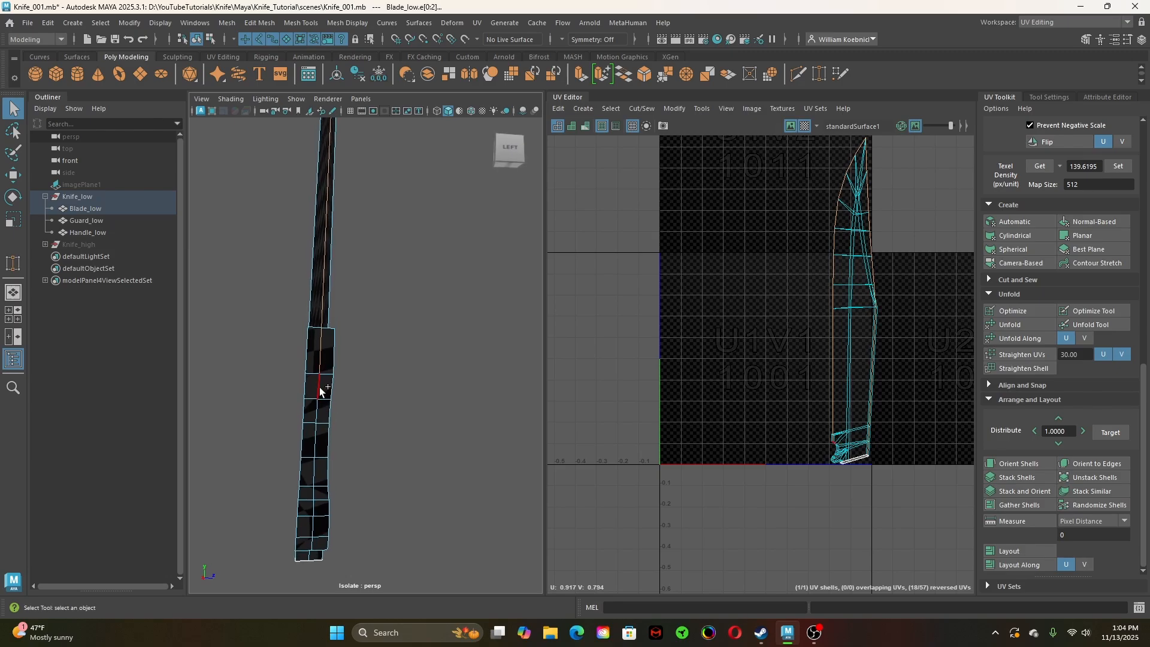
left_click(315, 410, "shift")
left_click(317, 434, "shift")
left_click_drag(361, 558, 514, 474, "alt")
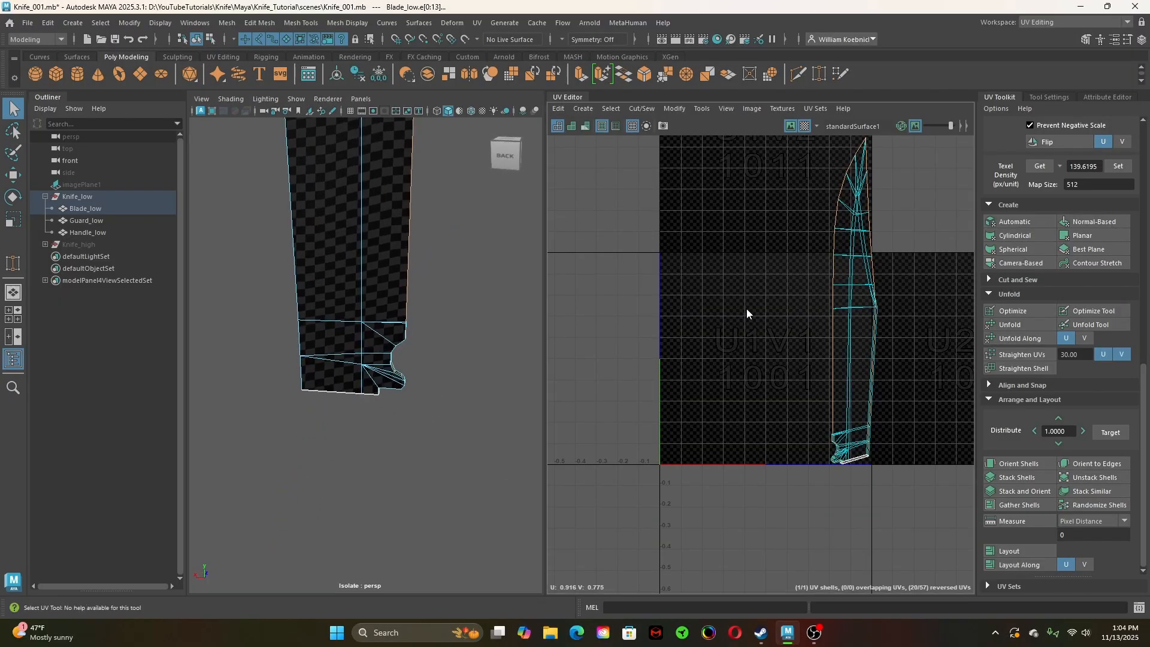
Cut the blade's UVs along the selected seam edges and move one blade half clear of the other
right_click_drag(746, 308, 698, 293, "shift")
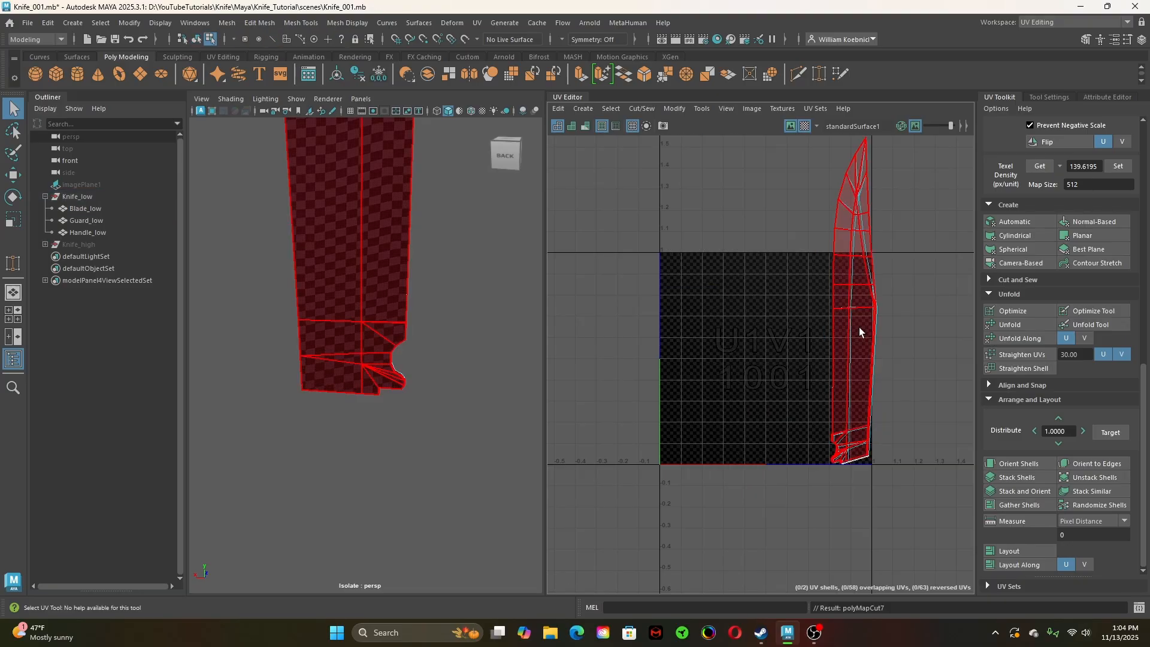
left_click(858, 328)
key("w")
left_click_drag(853, 301, 783, 308)
Select both blade shells and unfold them together
left_click(856, 329)
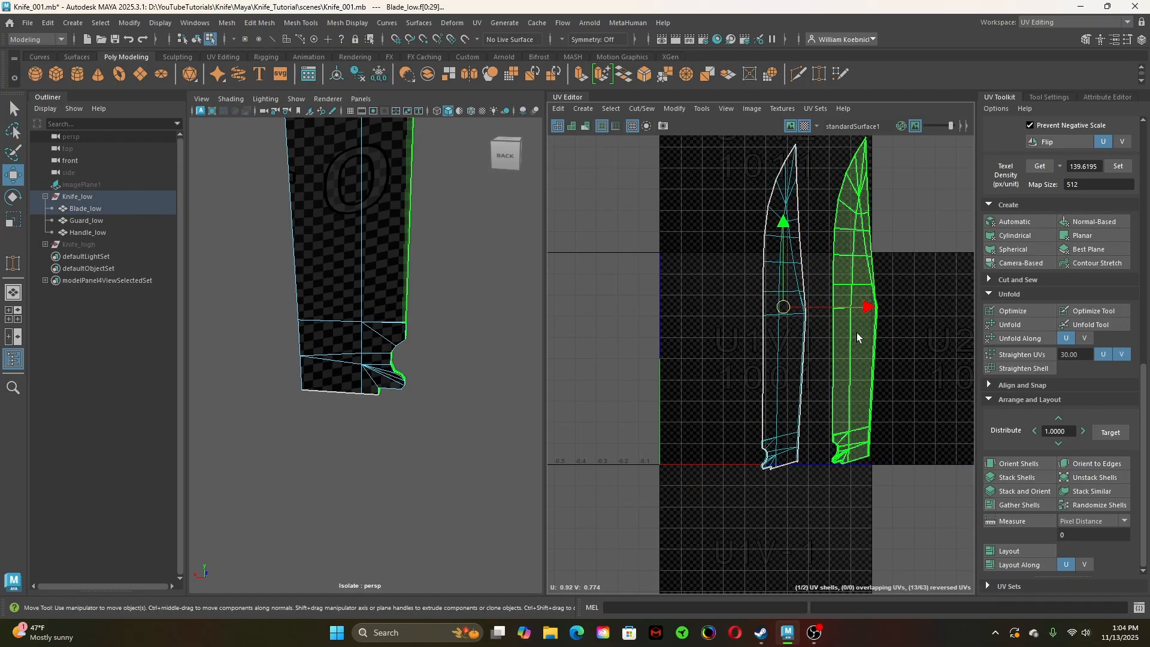
left_click(921, 382)
left_click(856, 375)
left_click(793, 372, "shift")
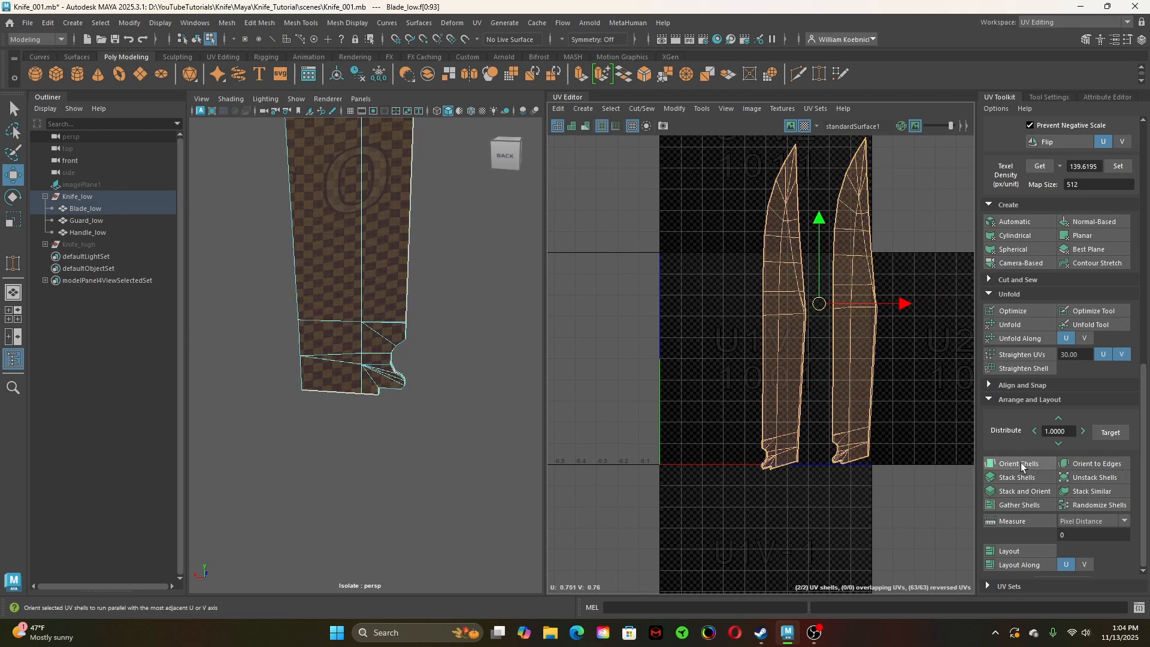
left_click(1026, 329)
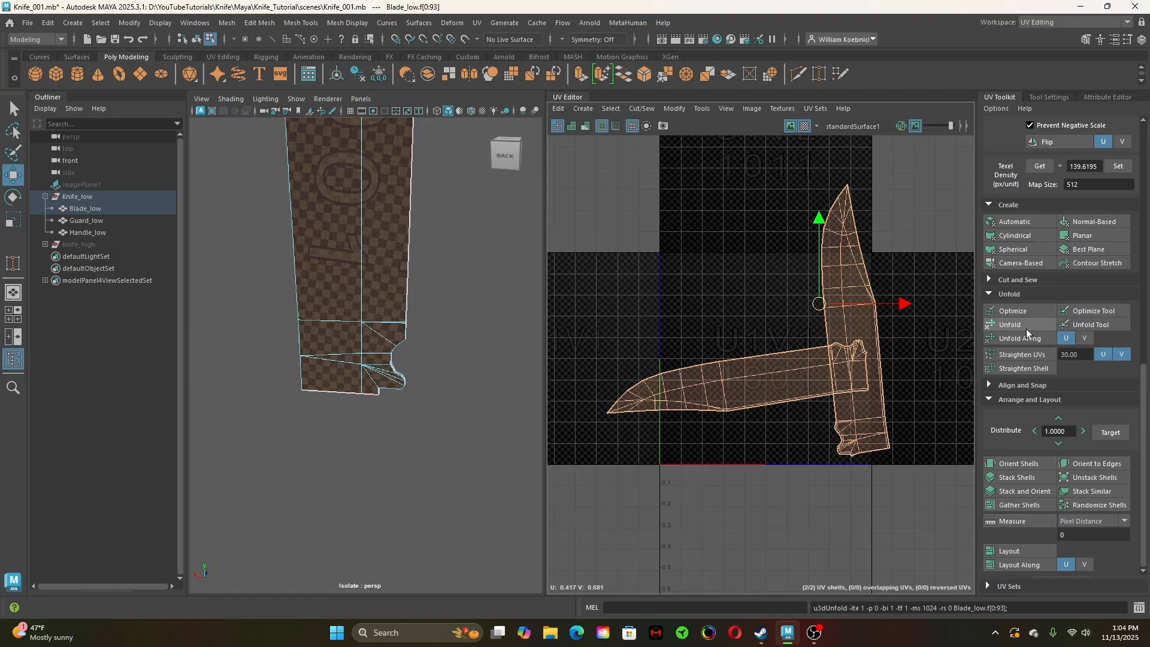
Rotate the sideways blade shell upright, place it beside the other half, and fine-tune its vertical alignment
left_click(771, 379)
key("e")
left_click_drag(784, 341, 826, 444)
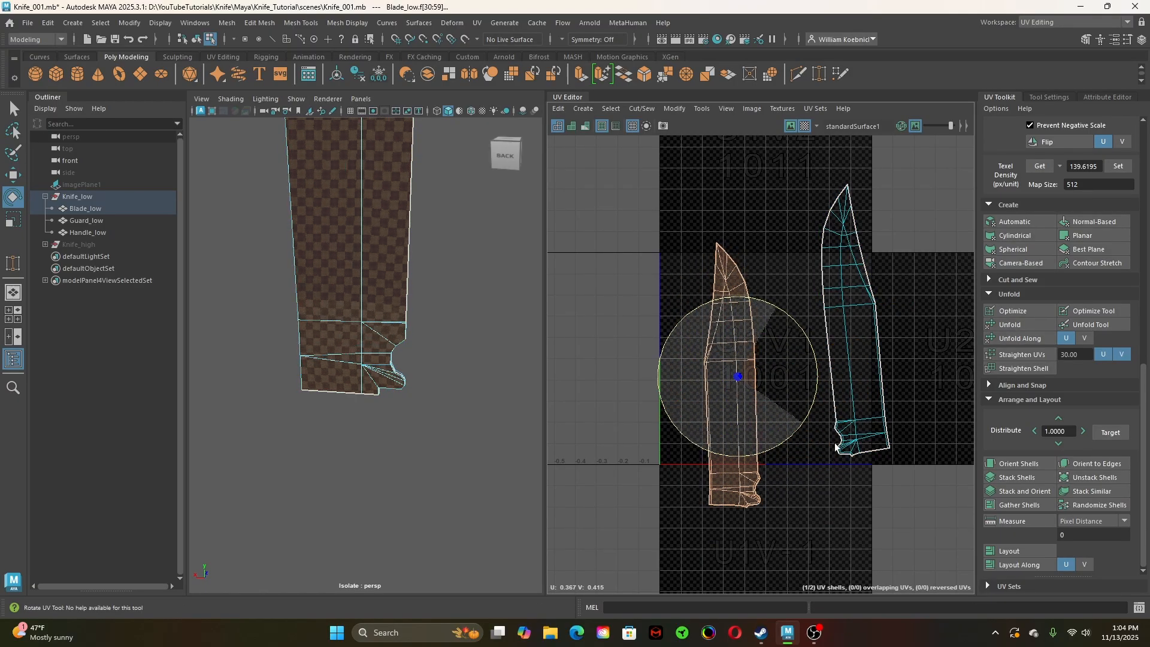
key("w")
left_click_drag(738, 376, 757, 316)
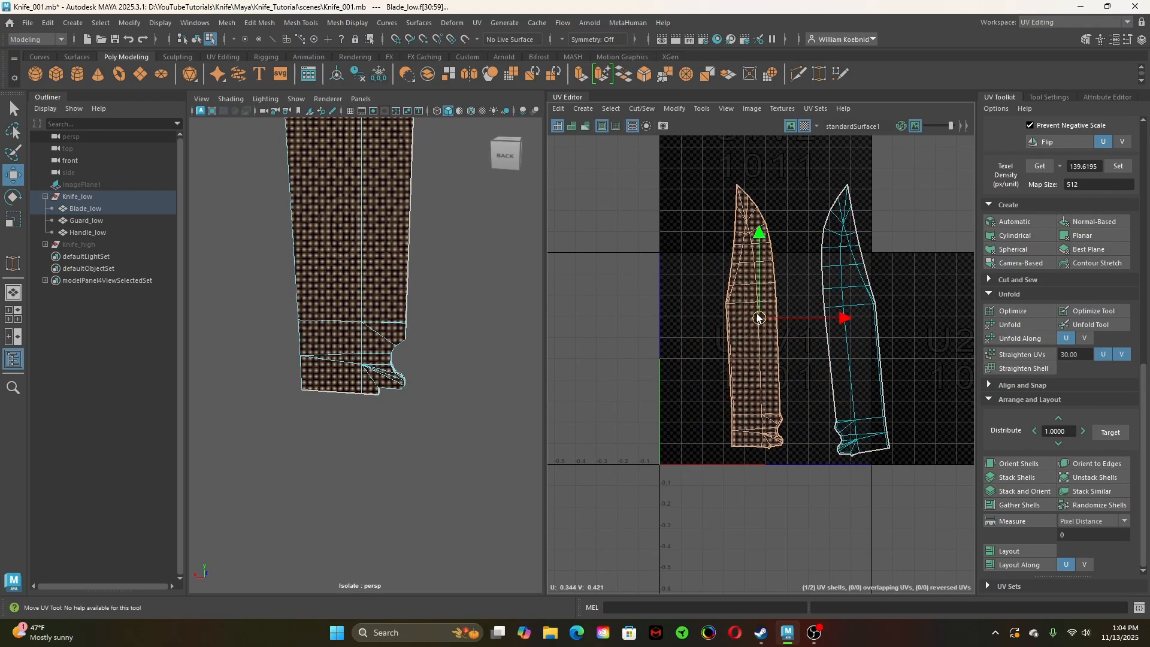
key("e")
left_click_drag(783, 243, 786, 244)
Rotate the second blade shell closer to vertical and match its texel density to the first shell at 138.4380
left_click(868, 336)
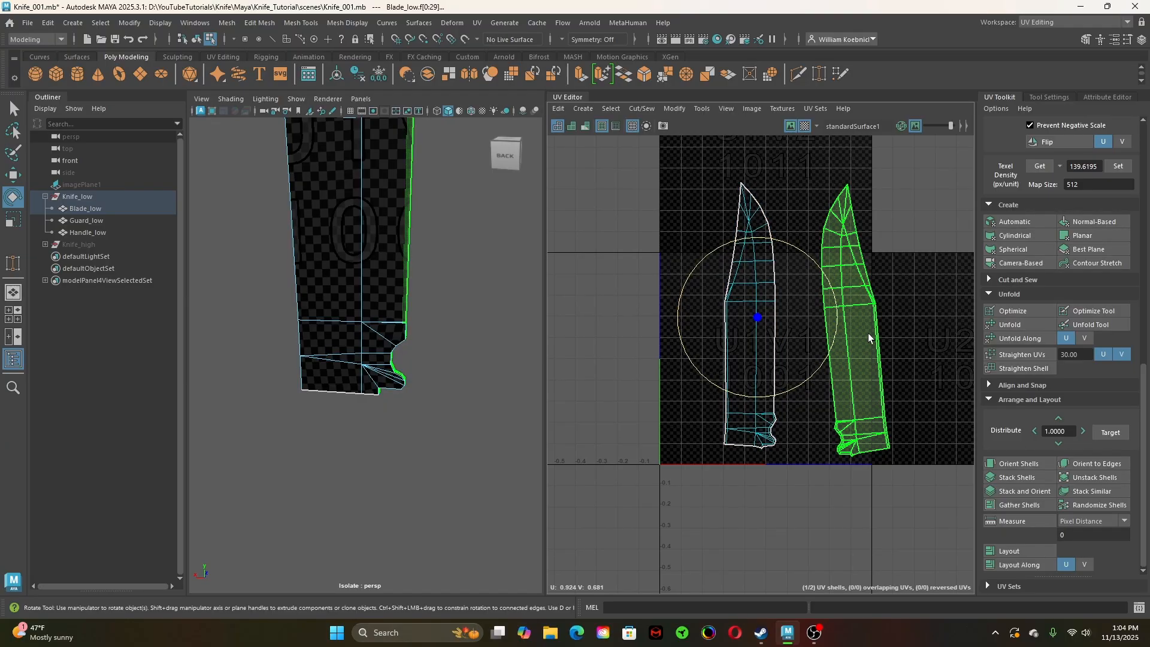
left_click_drag(865, 241, 871, 243)
left_click(764, 303)
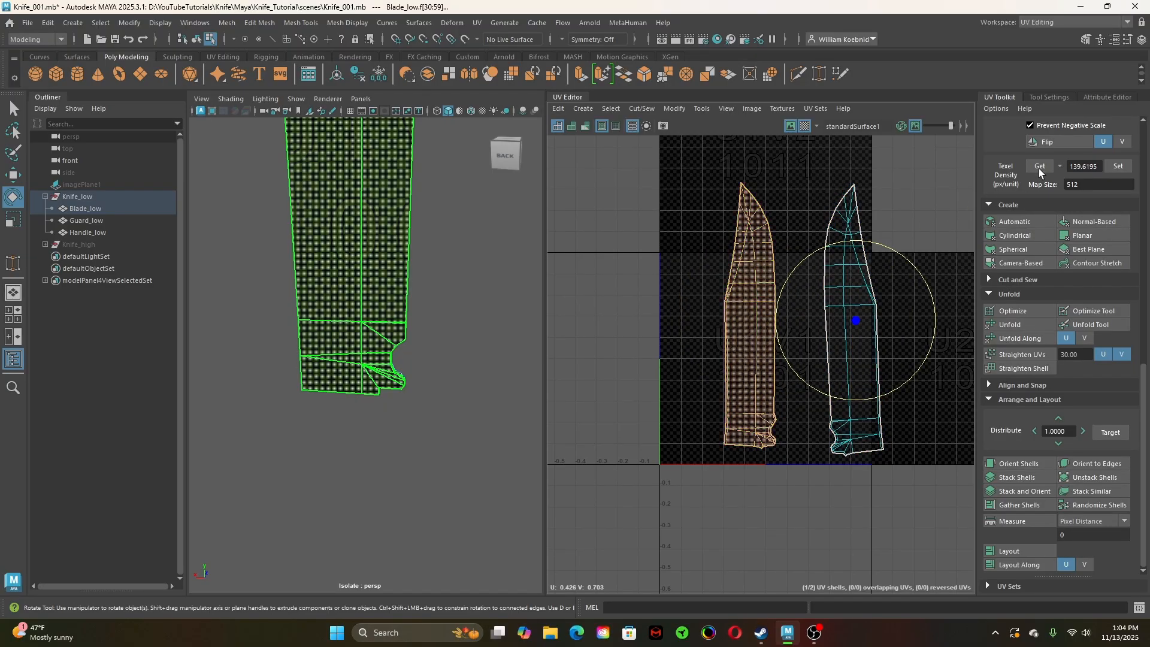
left_click(848, 214)
left_click(1116, 167)
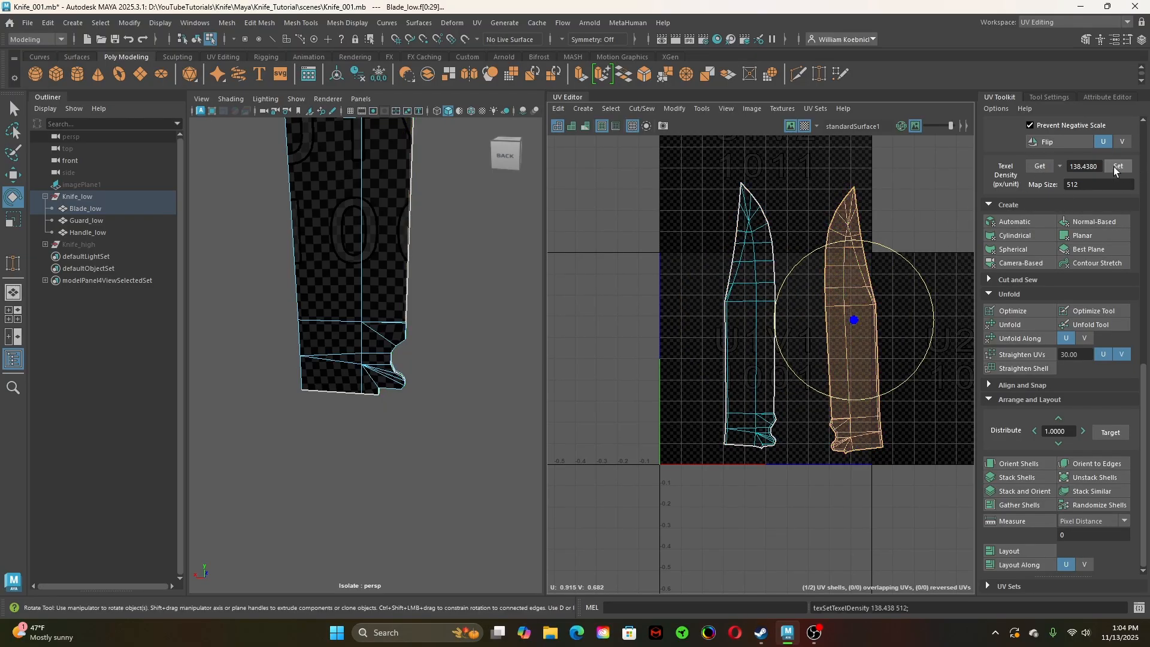
Move the second blade shell closer to the first and fine-tune the rotation of both so they stand upright
key("w")
left_click_drag(851, 323, 819, 316)
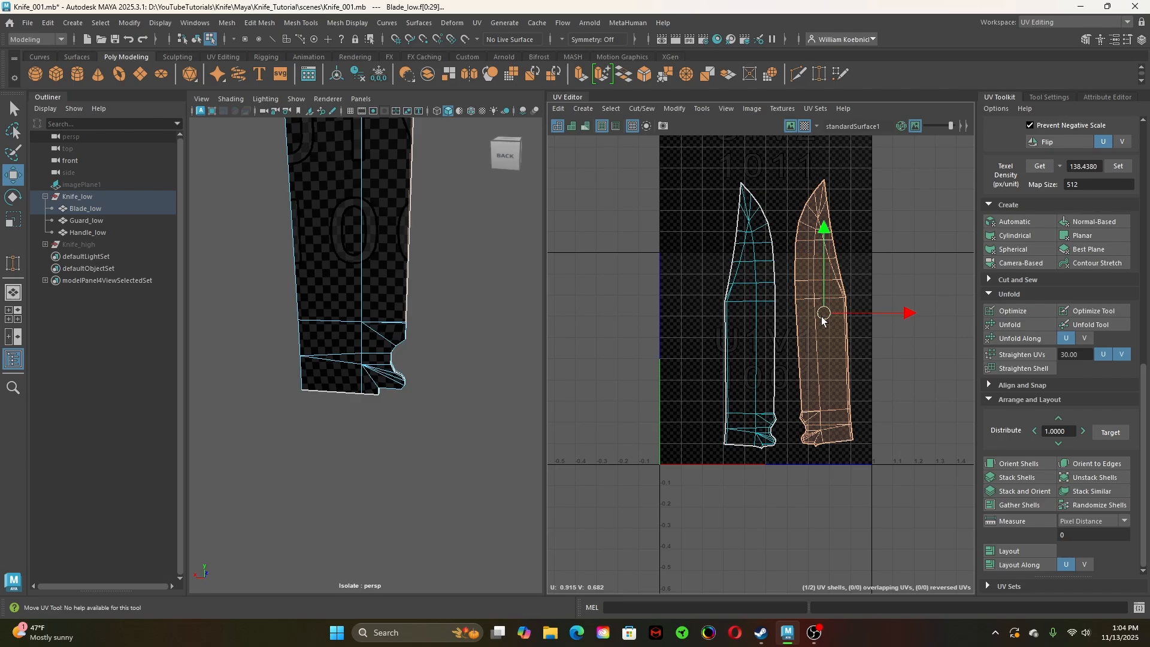
key("e")
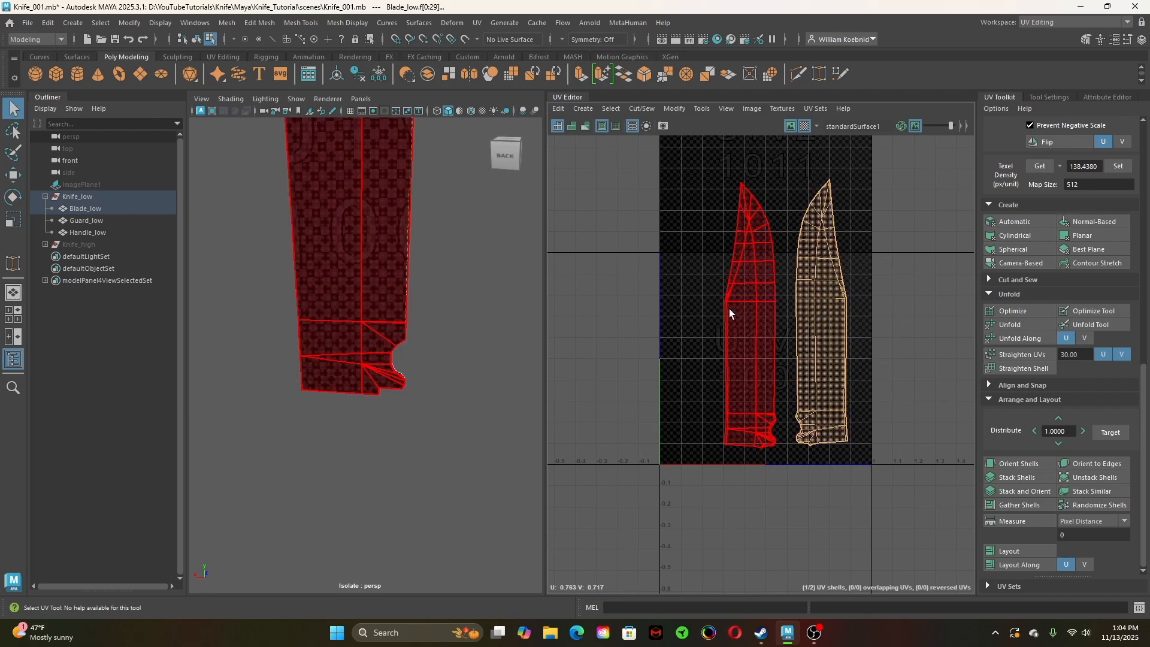
left_click(728, 308)
left_click_drag(780, 241, 779, 241)
key("q")
left_click(762, 465)
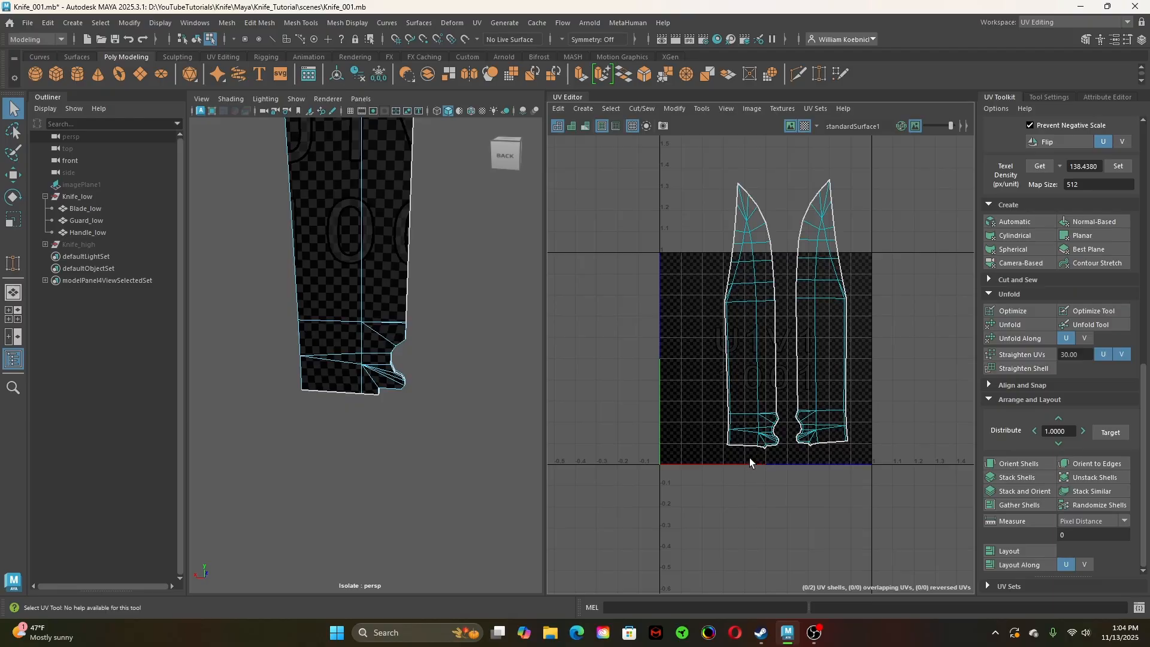
Examine the checker pattern and the unfolded UV shells around the notch at the blade's base
scroll(749, 457, "up", 4)
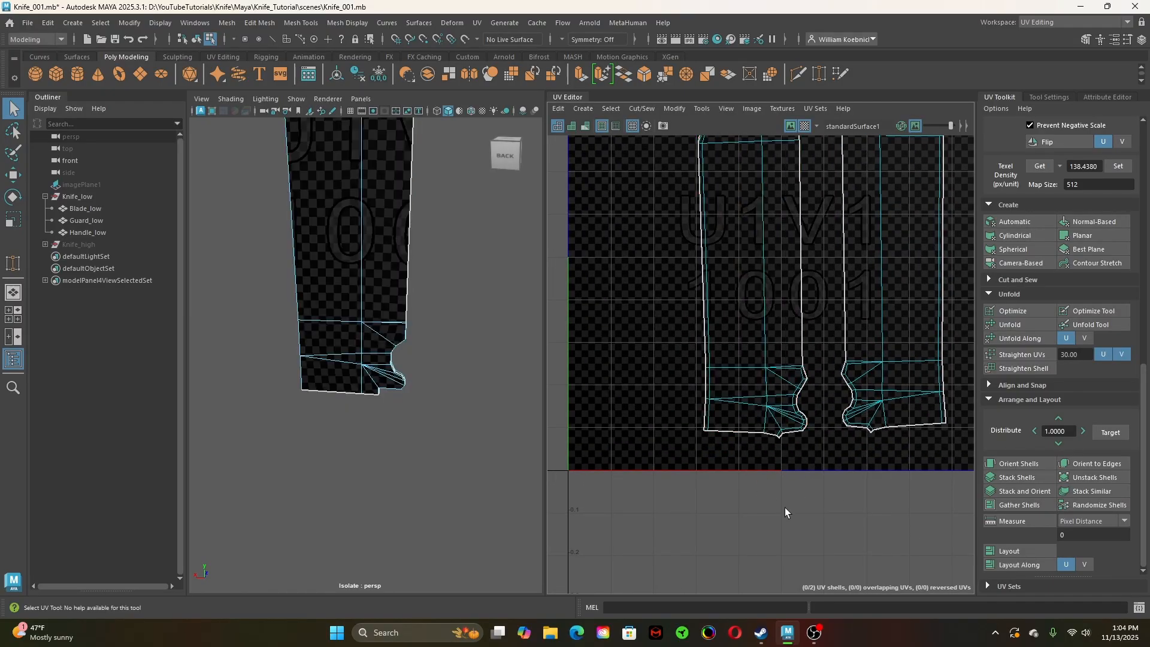
scroll(458, 532, "up", 5)
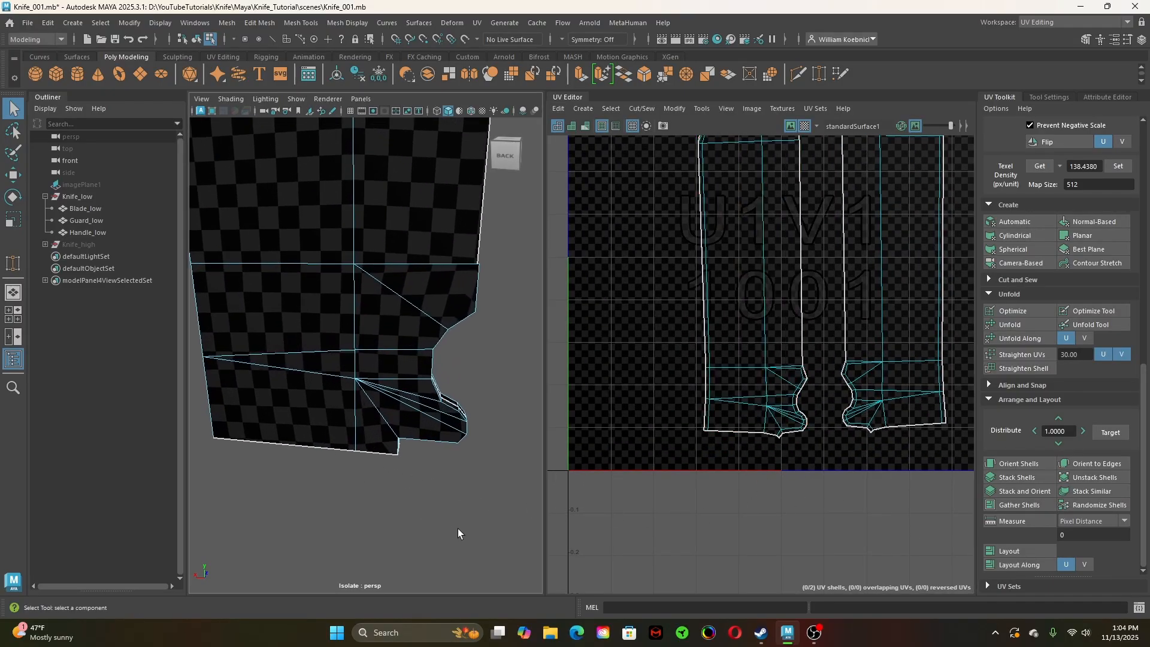
left_click_drag(427, 533, 379, 479, "alt")
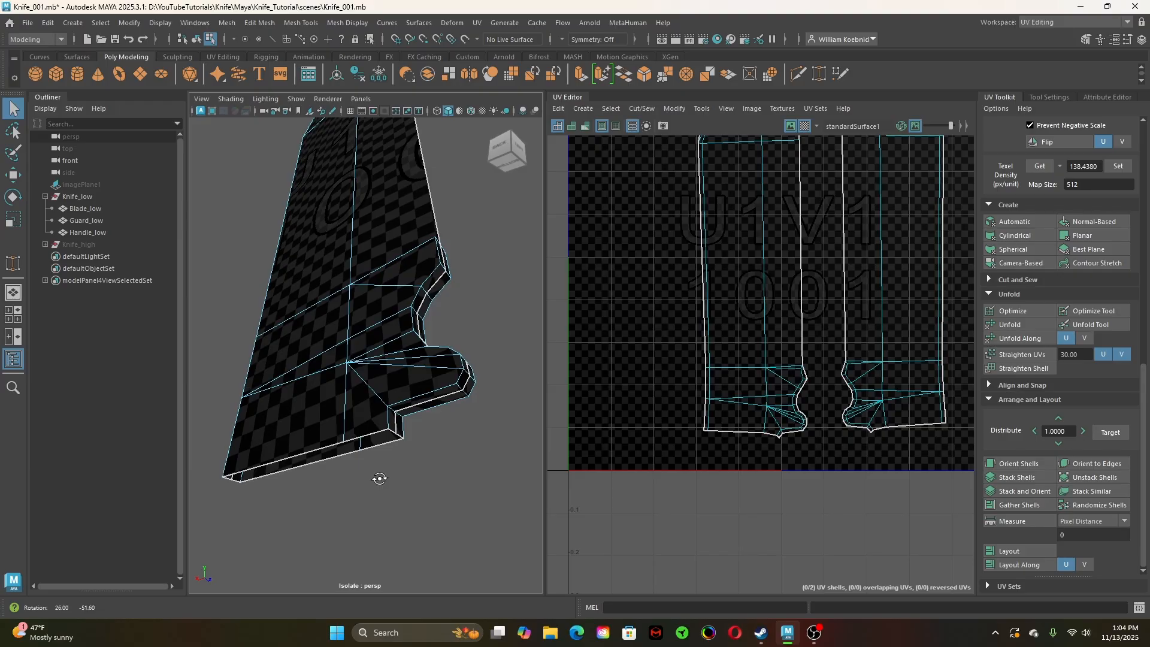
left_click_drag(379, 478, 422, 565, "alt")
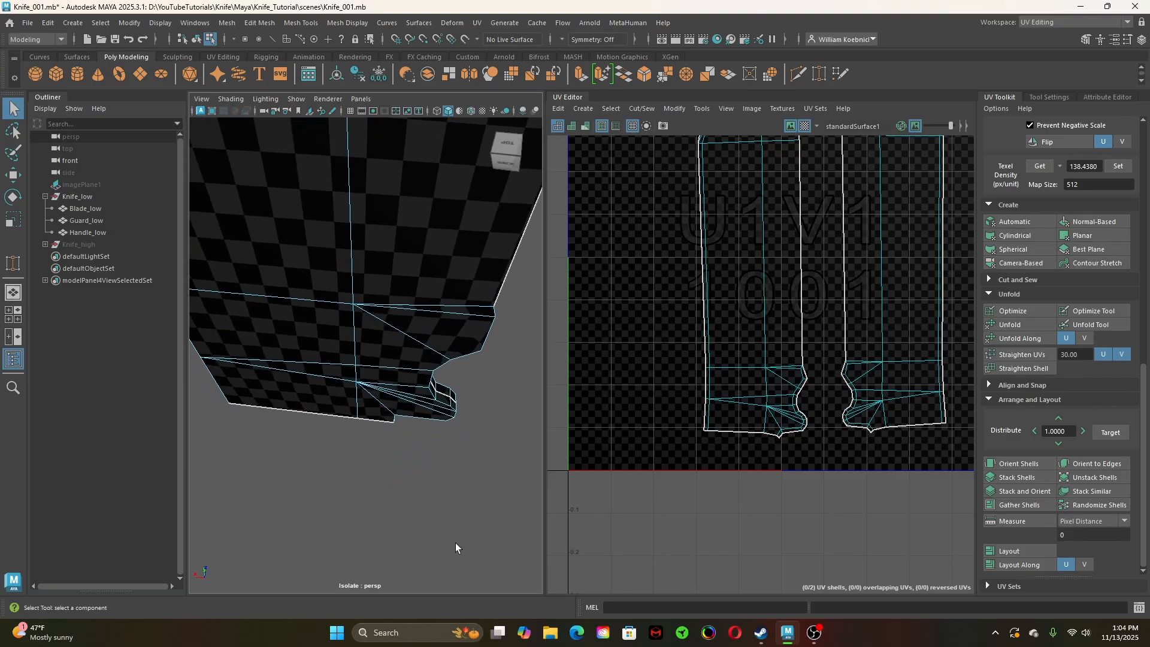
right_click_drag(452, 525, 310, 507, "alt")
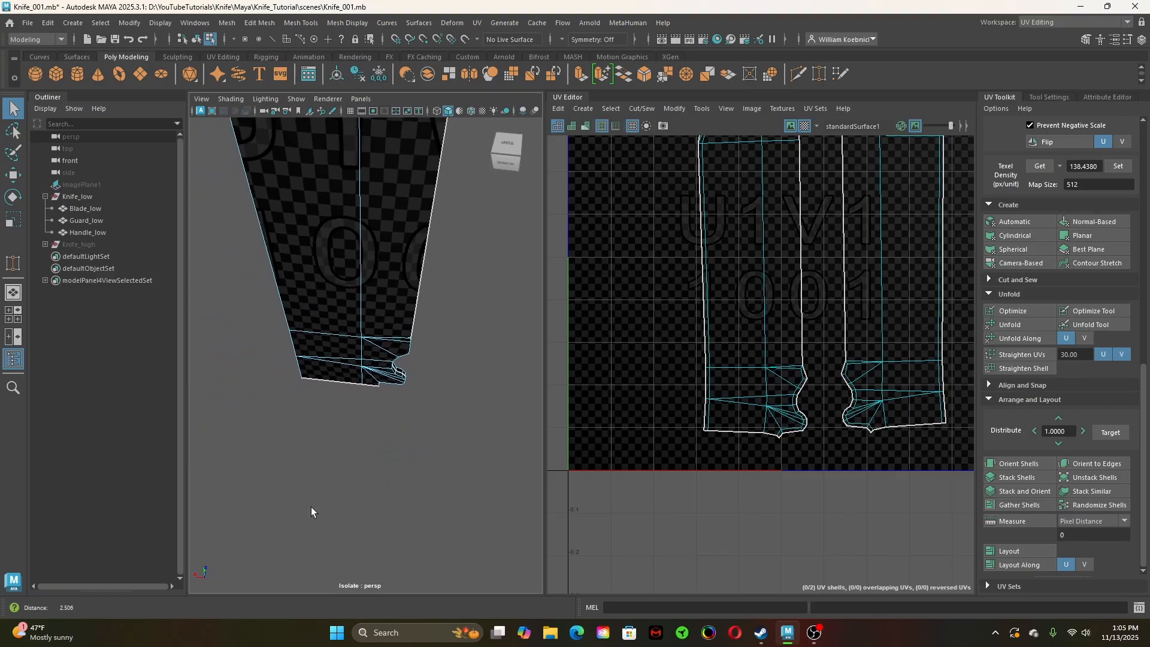
scroll(448, 394, "up", 2)
scroll(811, 375, "down", 2)
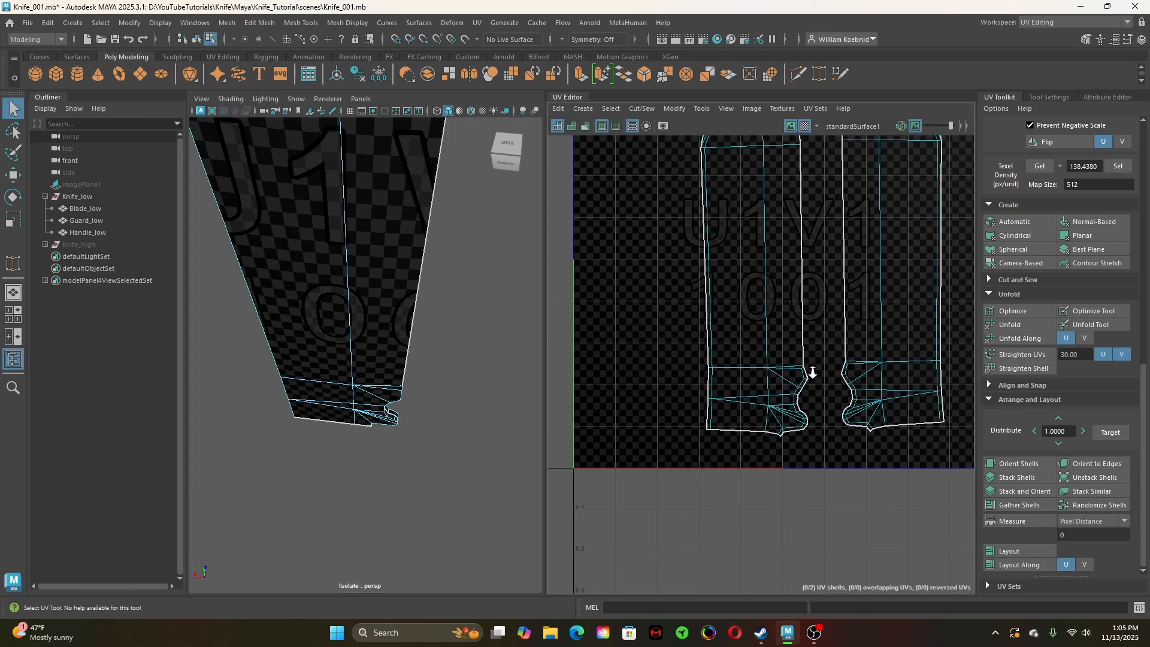
middle_click_drag(789, 349, 736, 483, "alt")
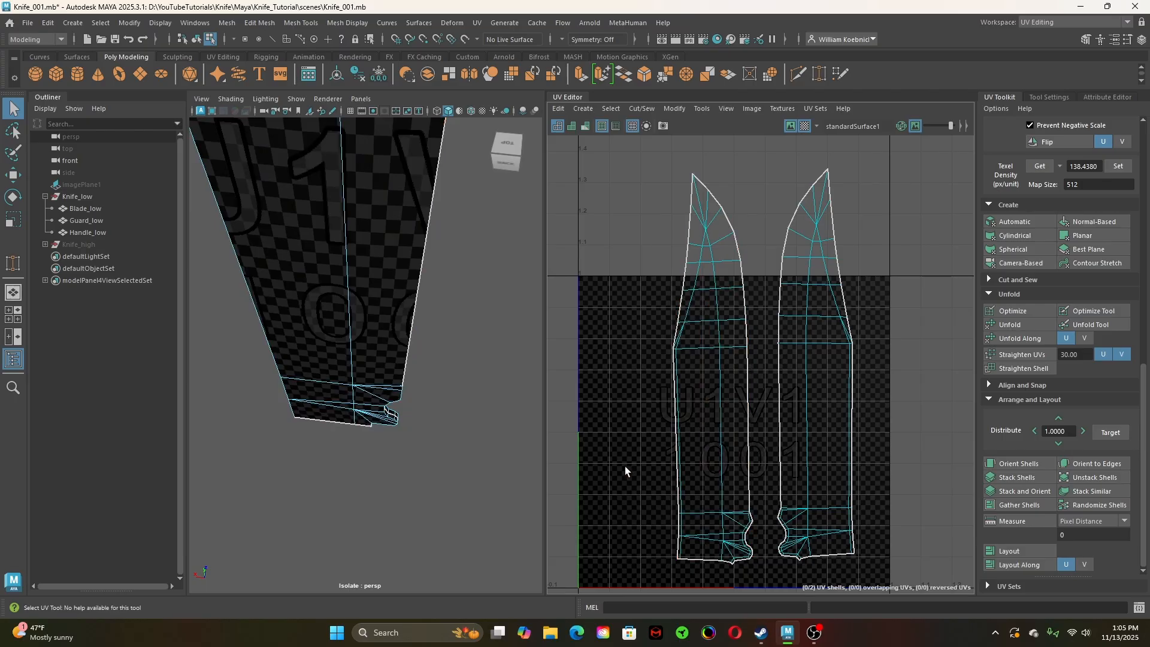
On one blade side, select the short edge closing the bevel near the base and the ridge edges up to the tip
scroll(360, 415, "up", 3)
right_click_drag(384, 276, 386, 242)
left_click(397, 389)
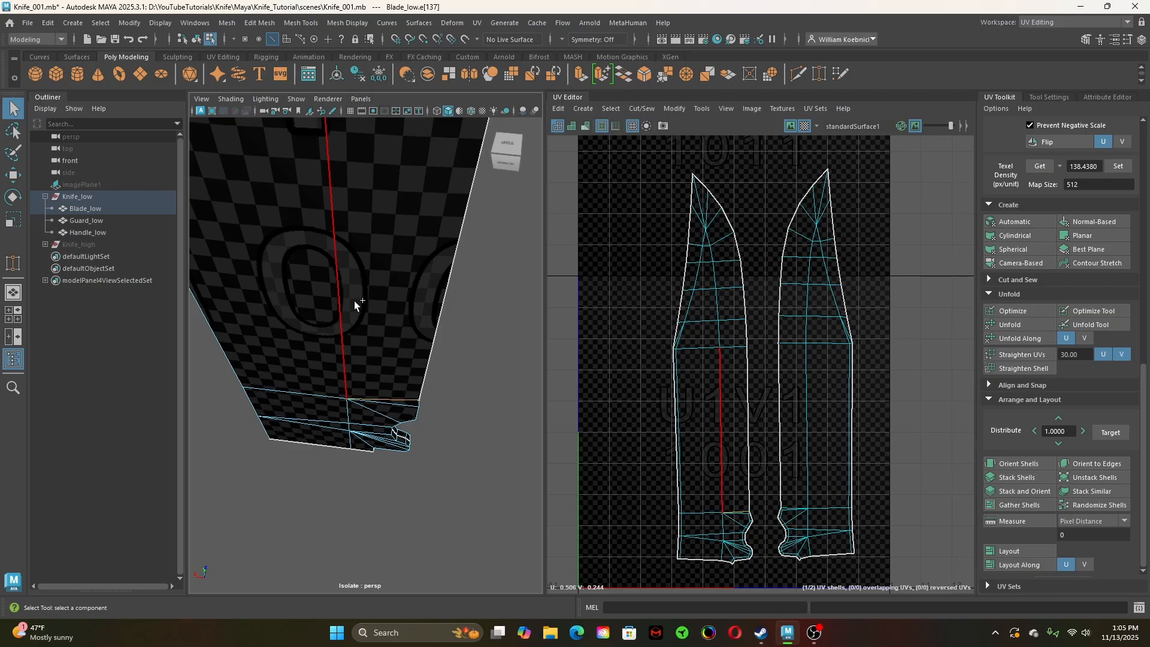
scroll(352, 275, "down", 4)
left_click(357, 215)
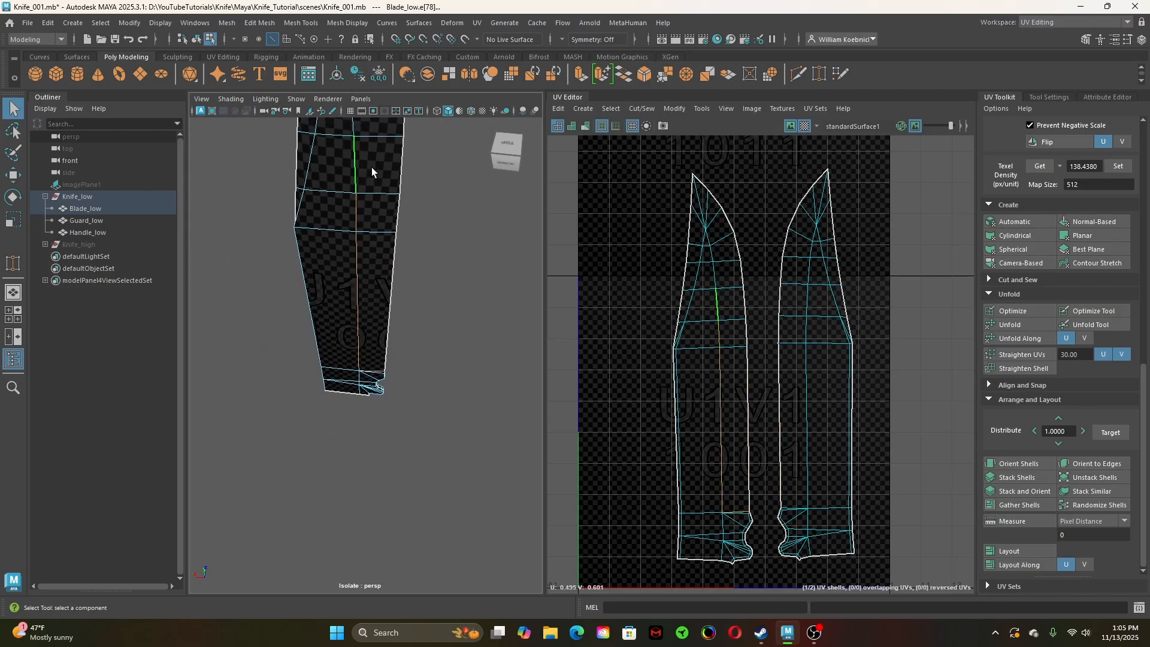
middle_click_drag(372, 172, 395, 319, "alt")
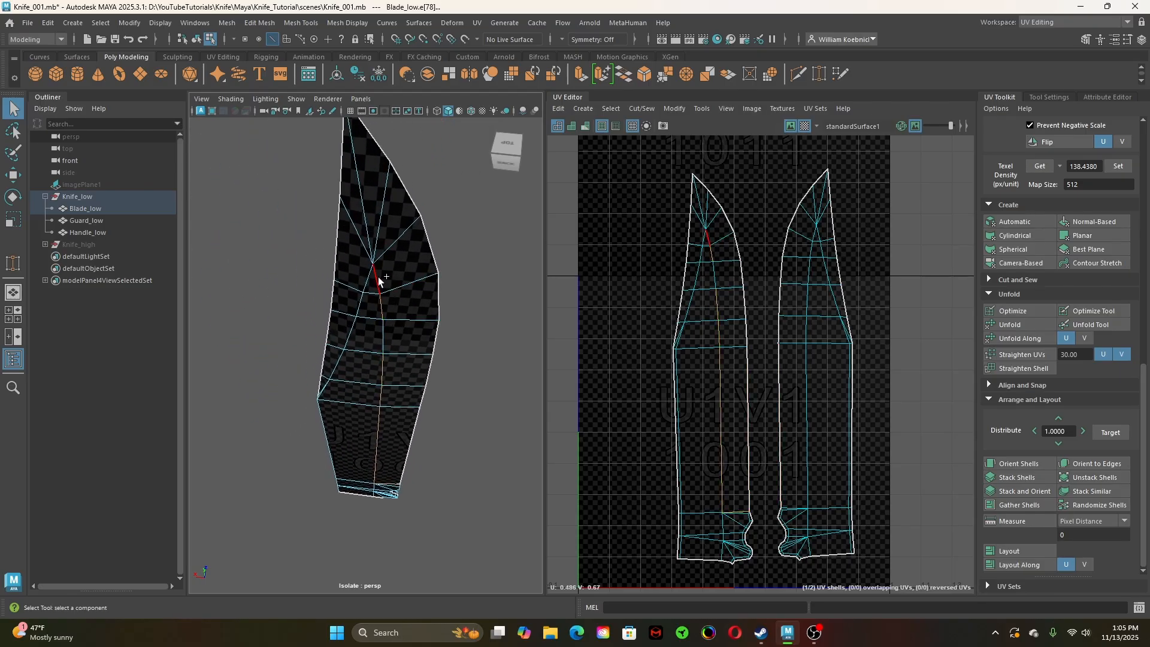
left_click(367, 211, "shift")
scroll(492, 352, "down", 1)
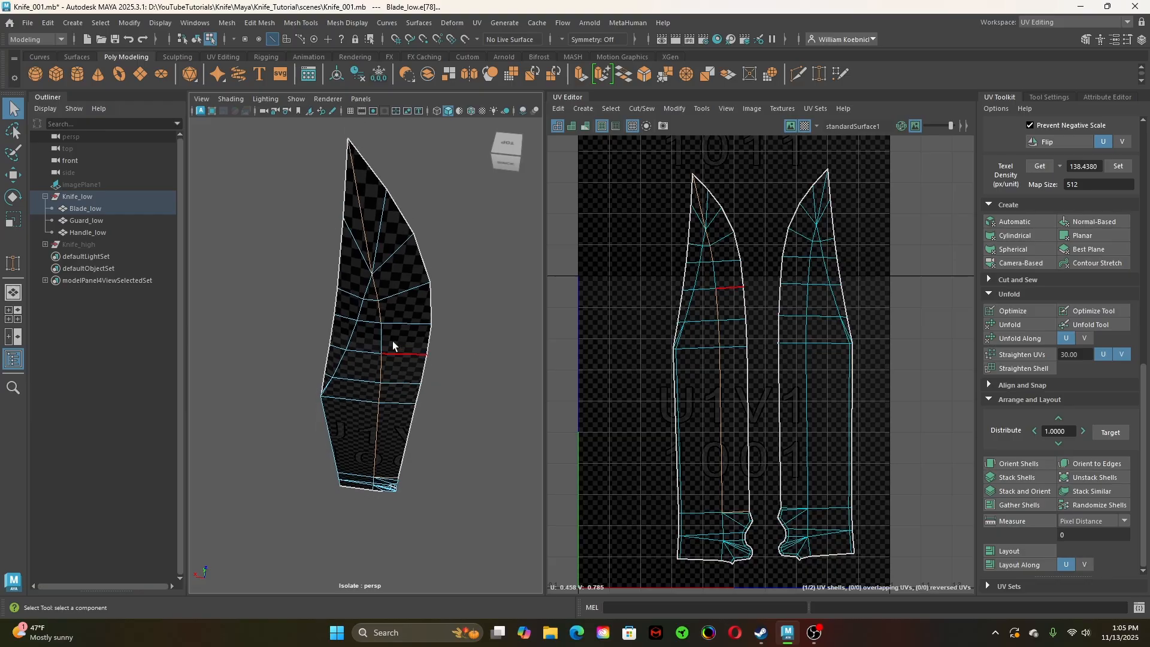
Add the ridge edges on the blade's opposite side, from the base section up to the tip, to the selection
left_click_drag(458, 374, 290, 318, "alt")
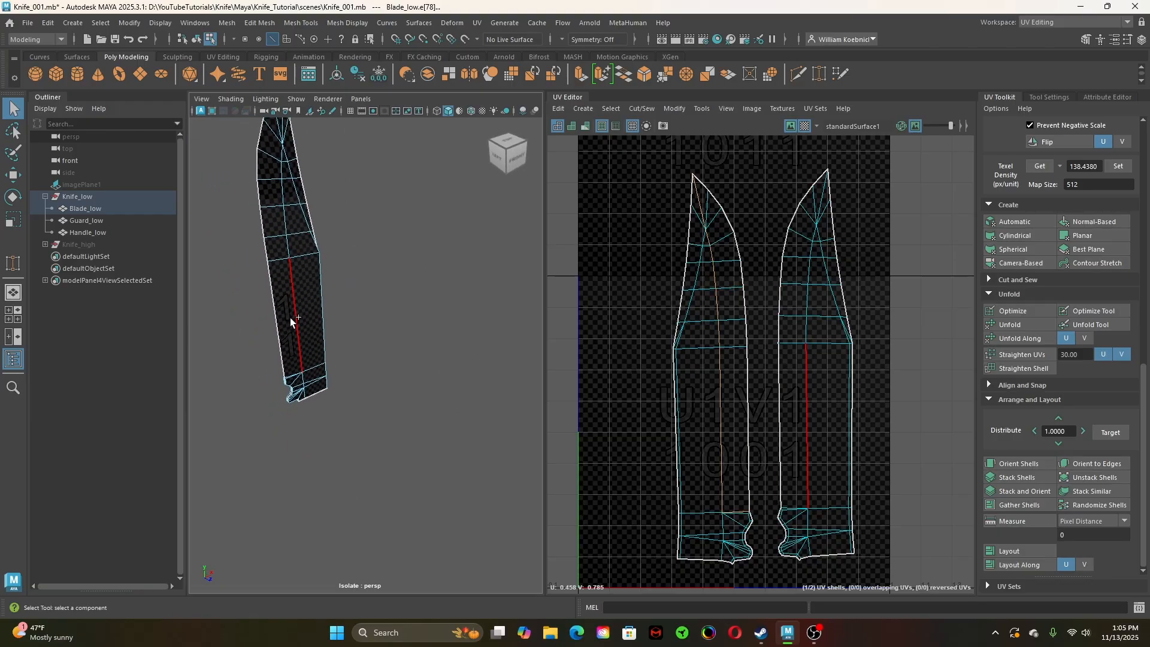
left_click(290, 308, "shift")
left_click(281, 166, "shift")
middle_click_drag(315, 184, 313, 372, "alt")
right_click_drag(314, 373, 397, 407, "alt")
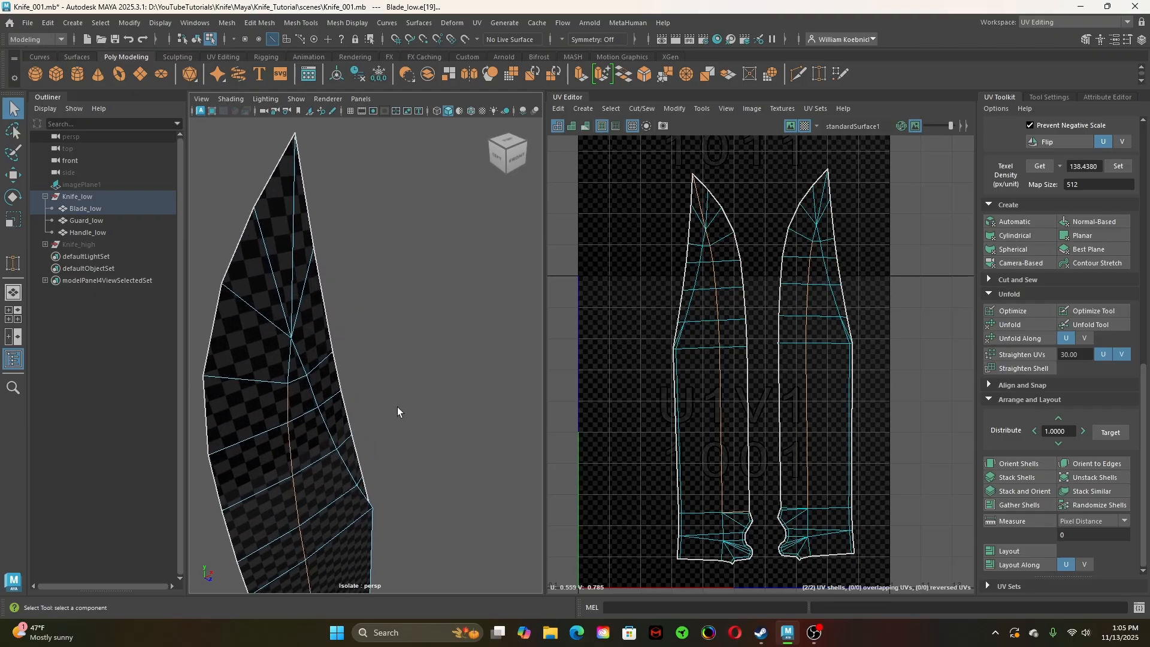
left_click(289, 264, "shift")
Cut the UVs along the selected ridge edges and shift the separated bevel strip away from its blade side
right_click_drag(772, 192, 723, 195, "shift")
left_click(736, 257)
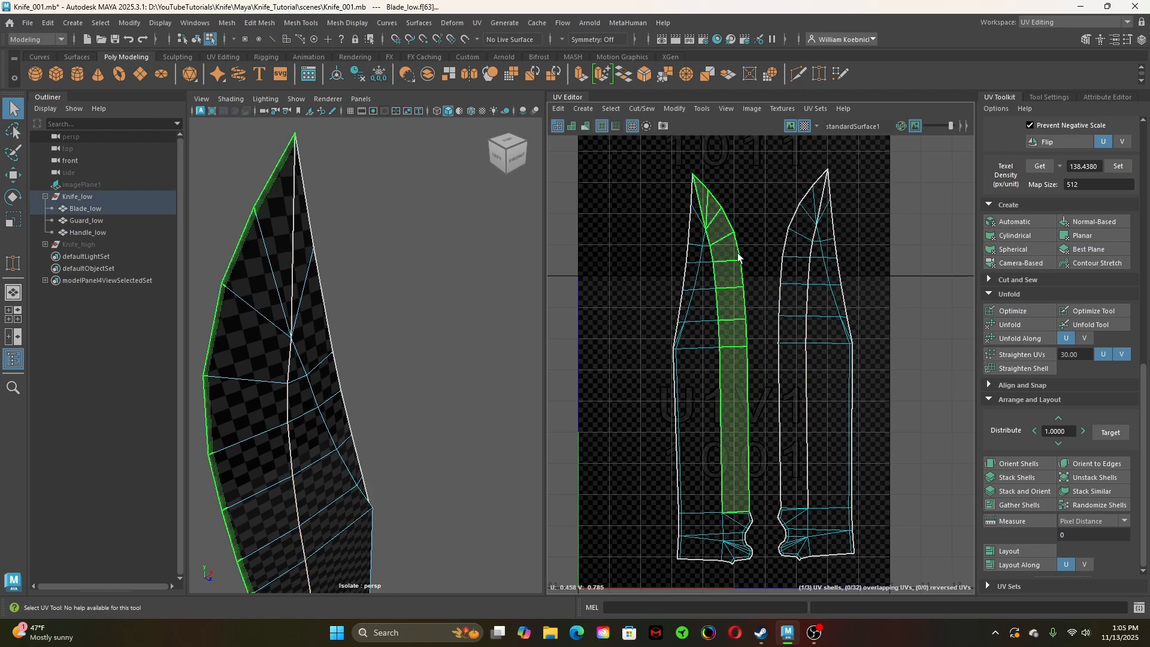
key("w")
left_click(820, 351)
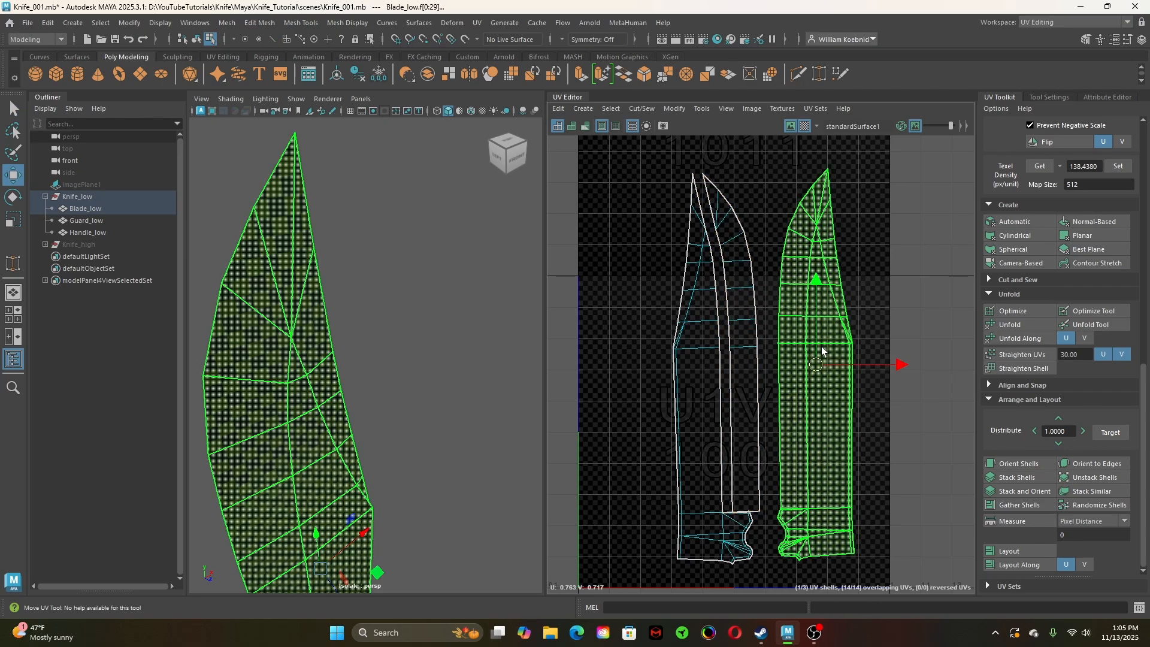
Cut the short edge between ridge and cutting edge near the base on the side whose bevel is still attached
right_click_drag(797, 294, 794, 257)
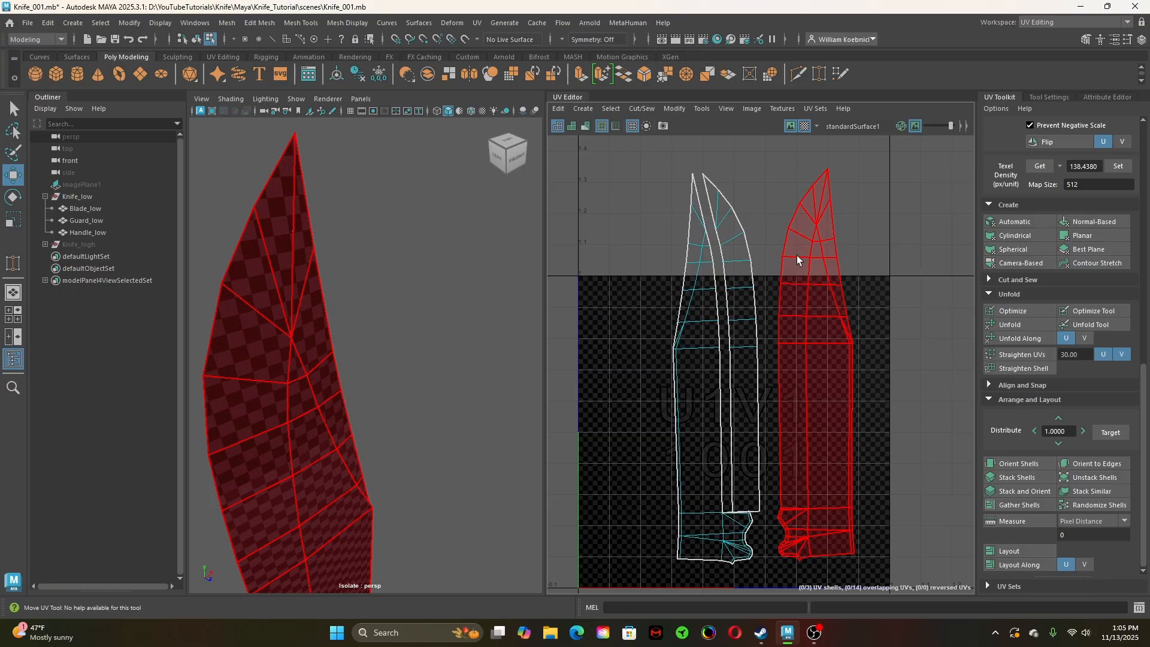
left_click(436, 311)
scroll(495, 262, "up", 3)
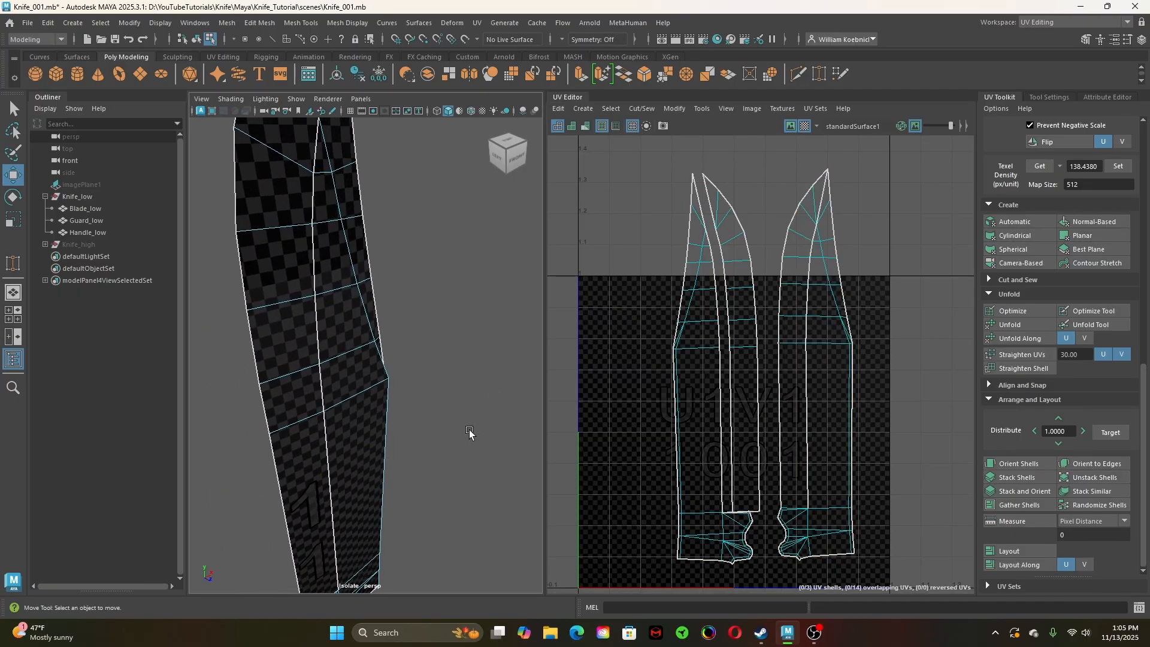
scroll(469, 432, "down", 3)
middle_click_drag(433, 403, 429, 313, "alt")
scroll(382, 466, "up", 2)
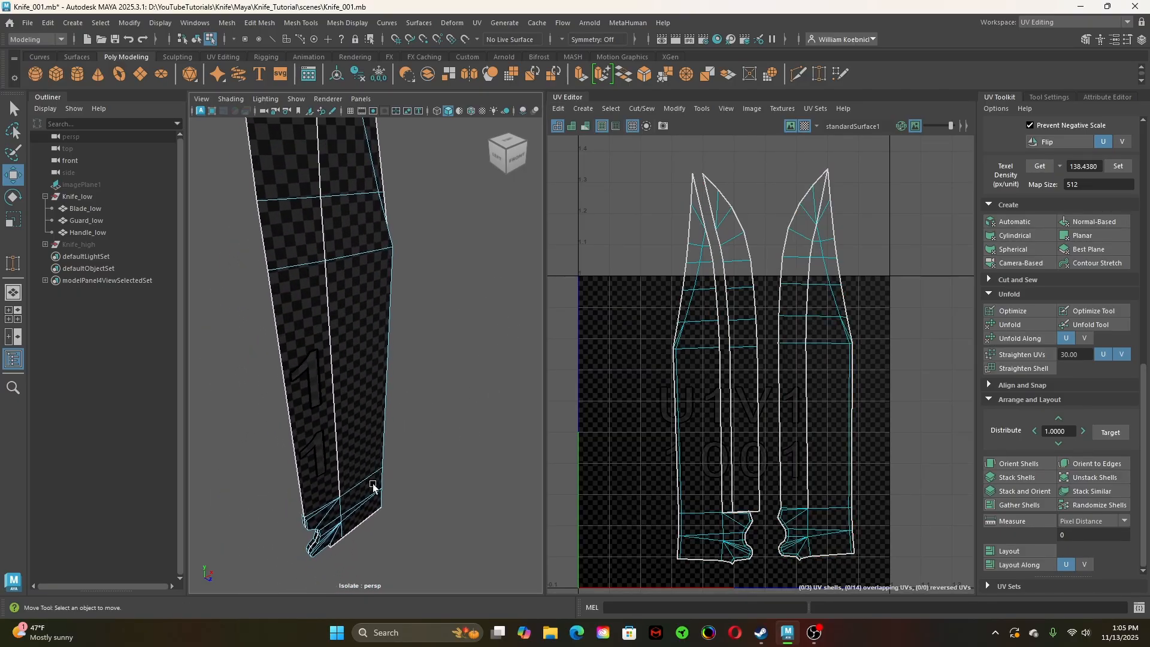
left_click_drag(372, 486, 311, 436, "alt")
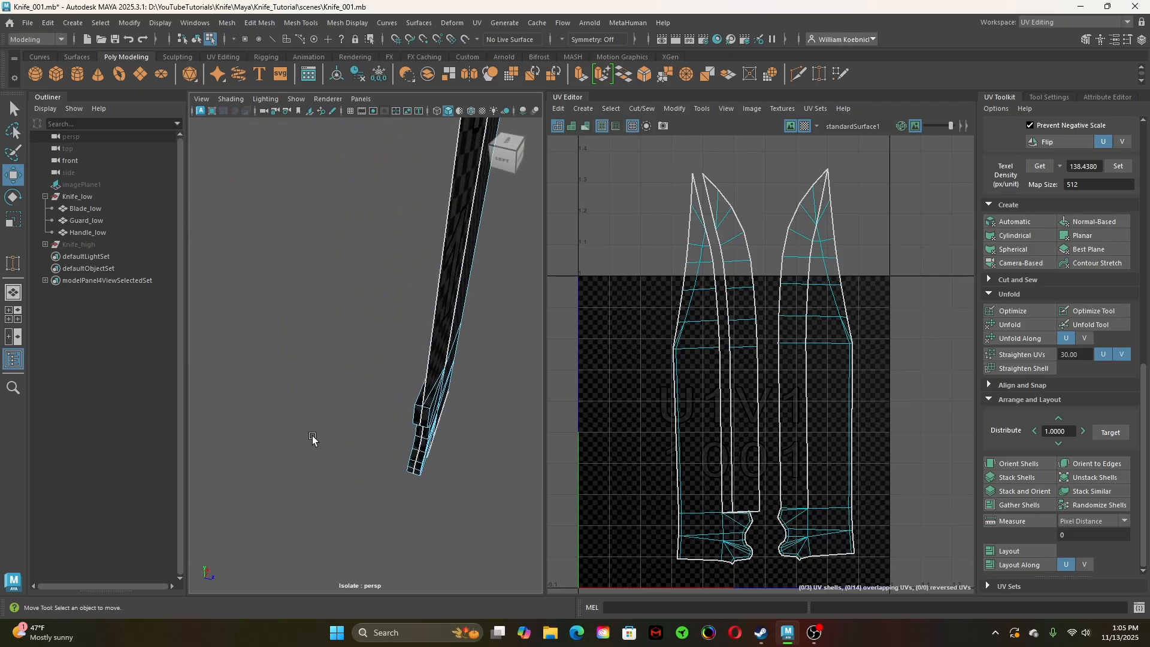
scroll(311, 436, "up", 6)
key("q")
right_click_drag(278, 341, 278, 246)
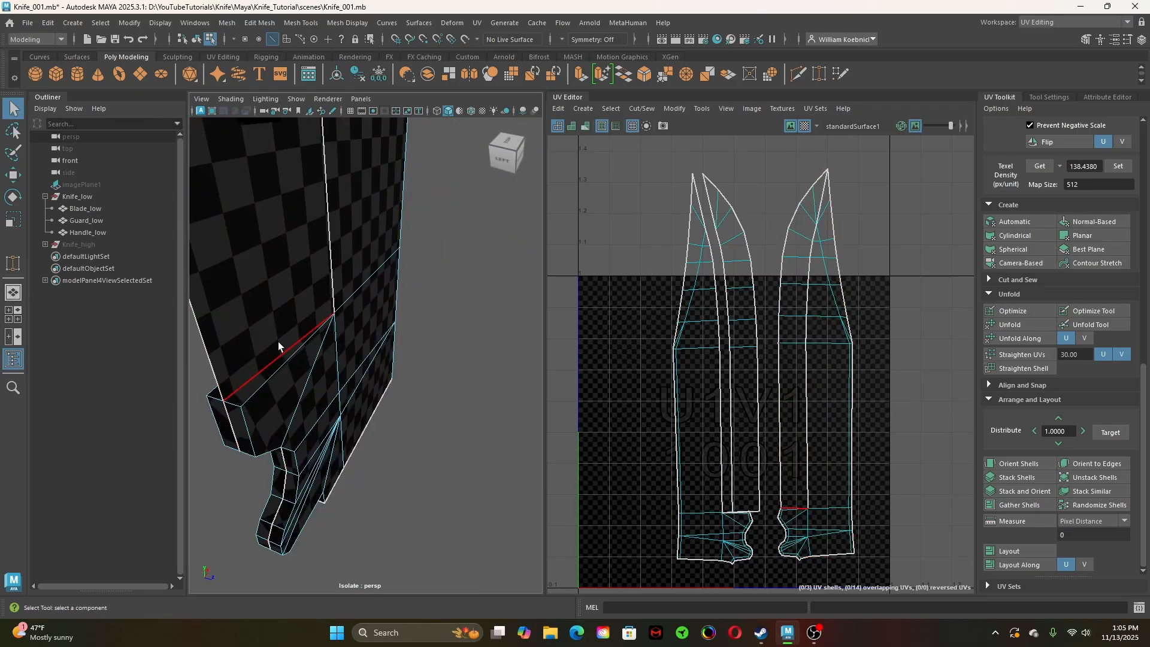
left_click(278, 341)
right_click(715, 274, "shift")
right_click_drag(691, 285, 691, 286, "shift")
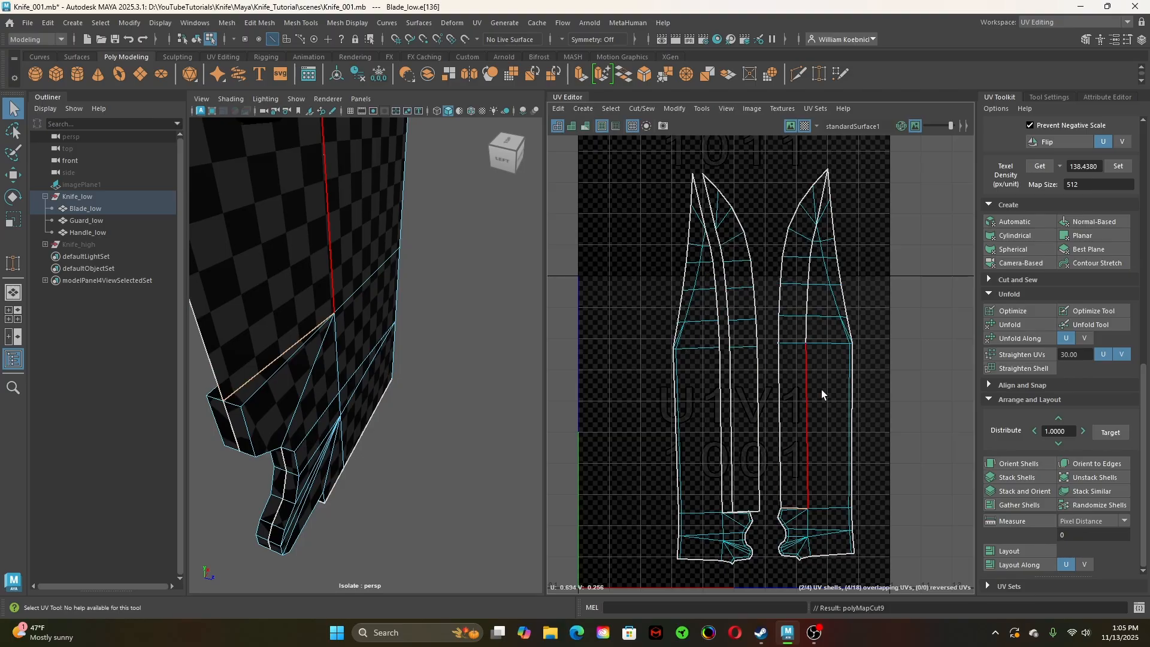
Move the second bevel strip's shell away from its blade side in the UV layout
scroll(427, 364, "down", 6)
middle_click_drag(430, 362, 437, 440, "alt")
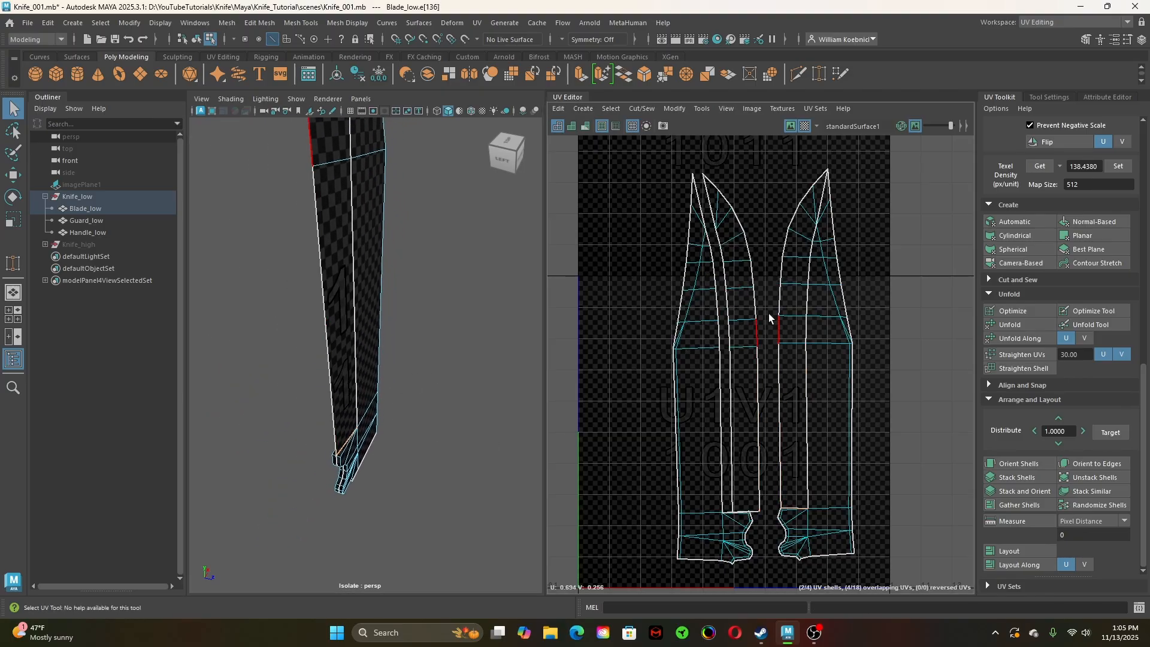
right_click_drag(768, 316, 719, 290)
left_click(788, 332)
key("w")
left_click_drag(793, 346, 789, 330)
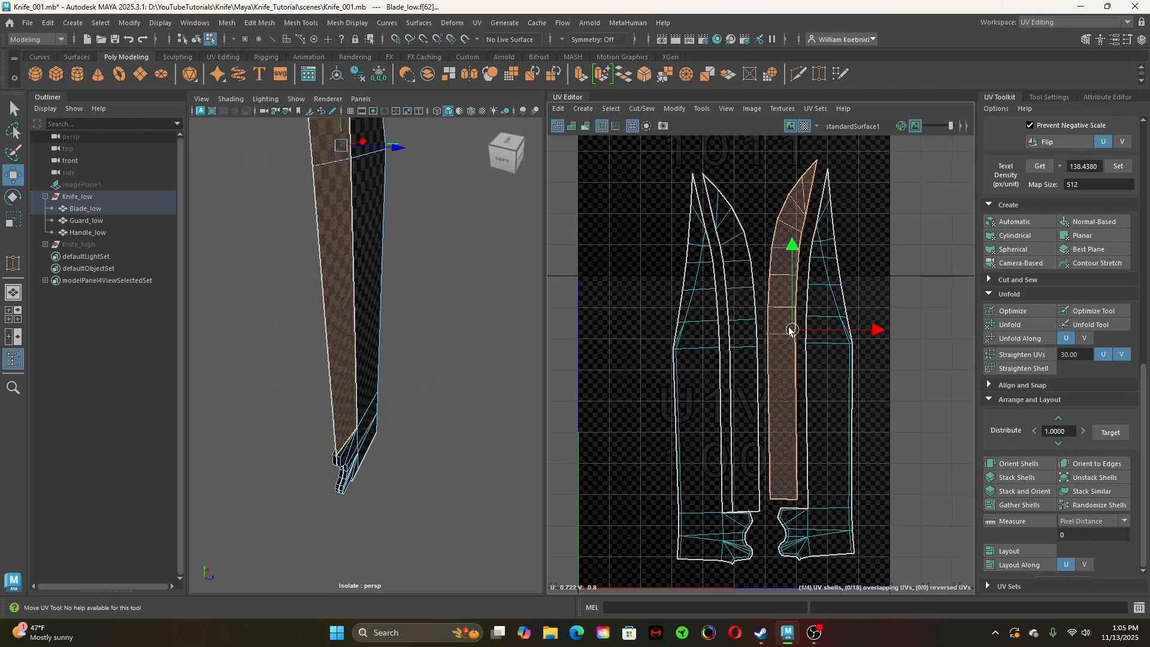
Unfold the first bevel strip and select the second one for the same operation
left_click(742, 356)
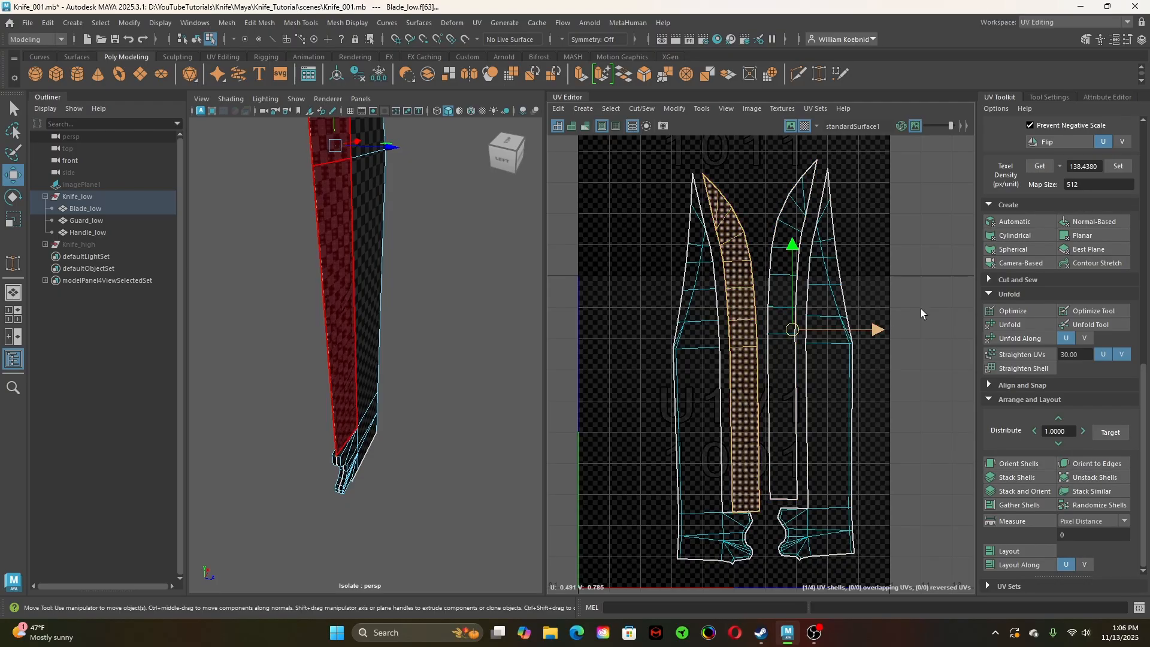
left_click(998, 323)
left_click(802, 394)
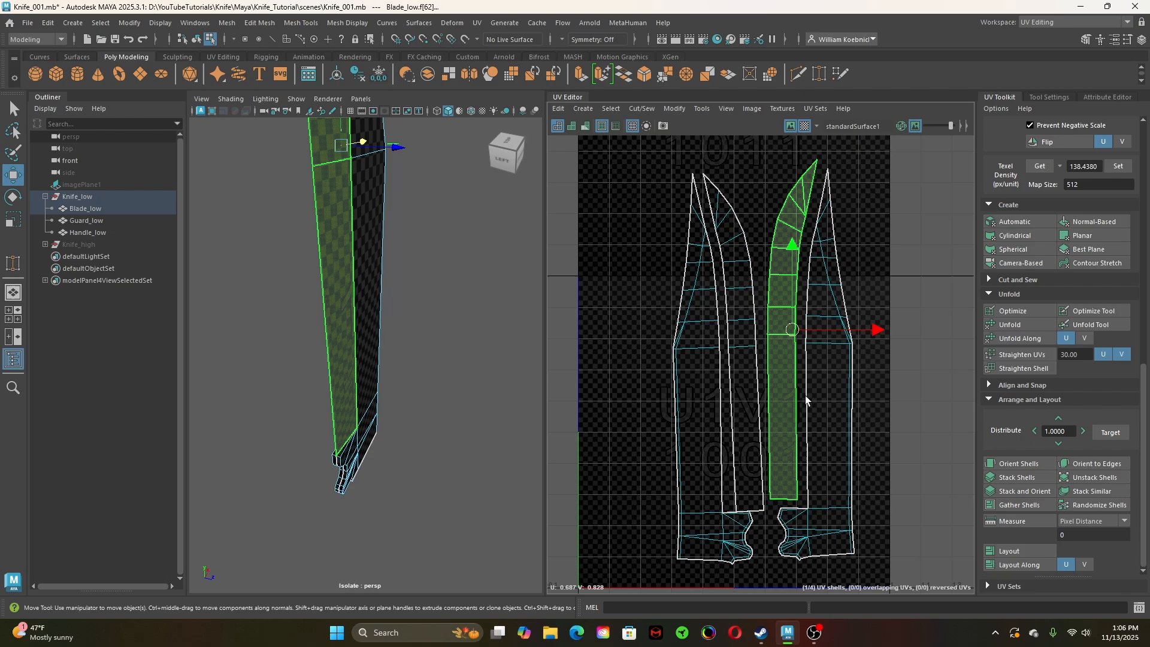
Optimize the UVs of the selected narrow blade shell and move it beside the tile's left border, clear of the other shells
left_click(1008, 311)
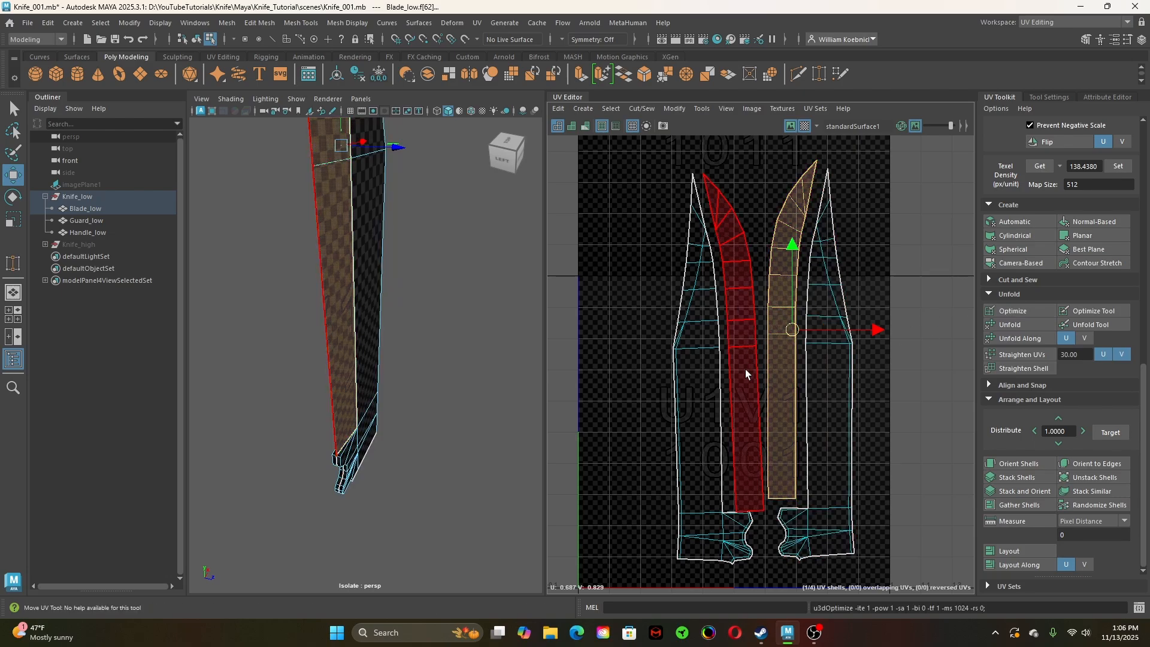
middle_click_drag(746, 377, 737, 331, "alt")
left_click_drag(782, 284, 602, 367)
middle_click_drag(631, 434, 657, 410, "alt")
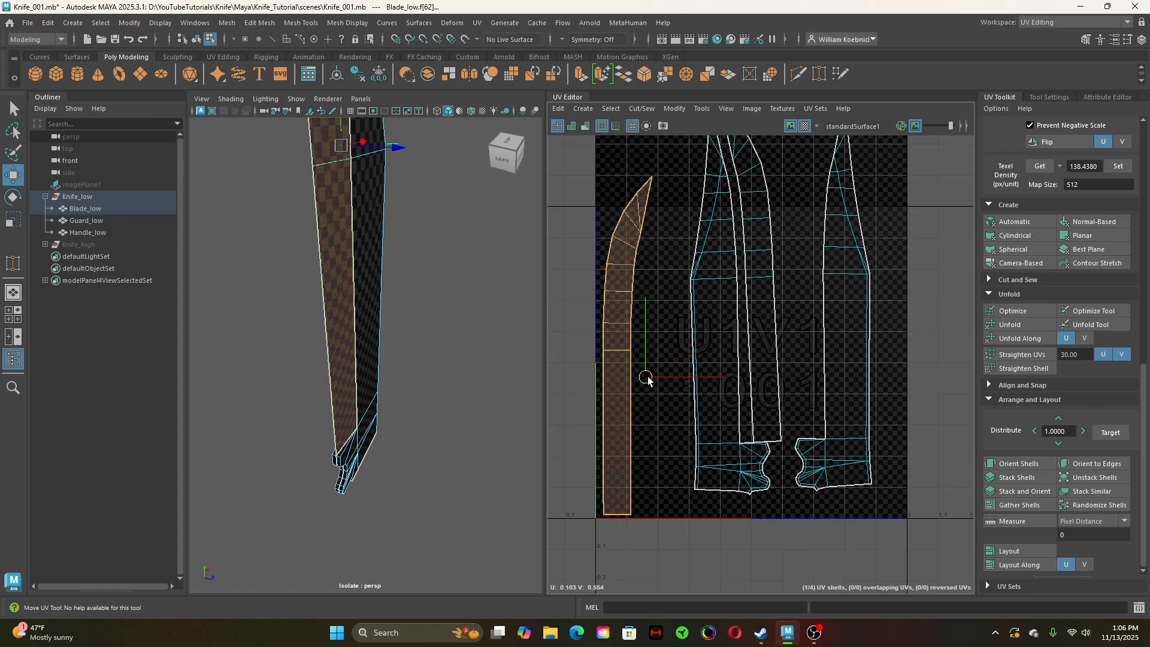
Place the narrow shell's pivot on its bottom-left corner and grid-snap the shell to the UV origin
left_click(604, 516)
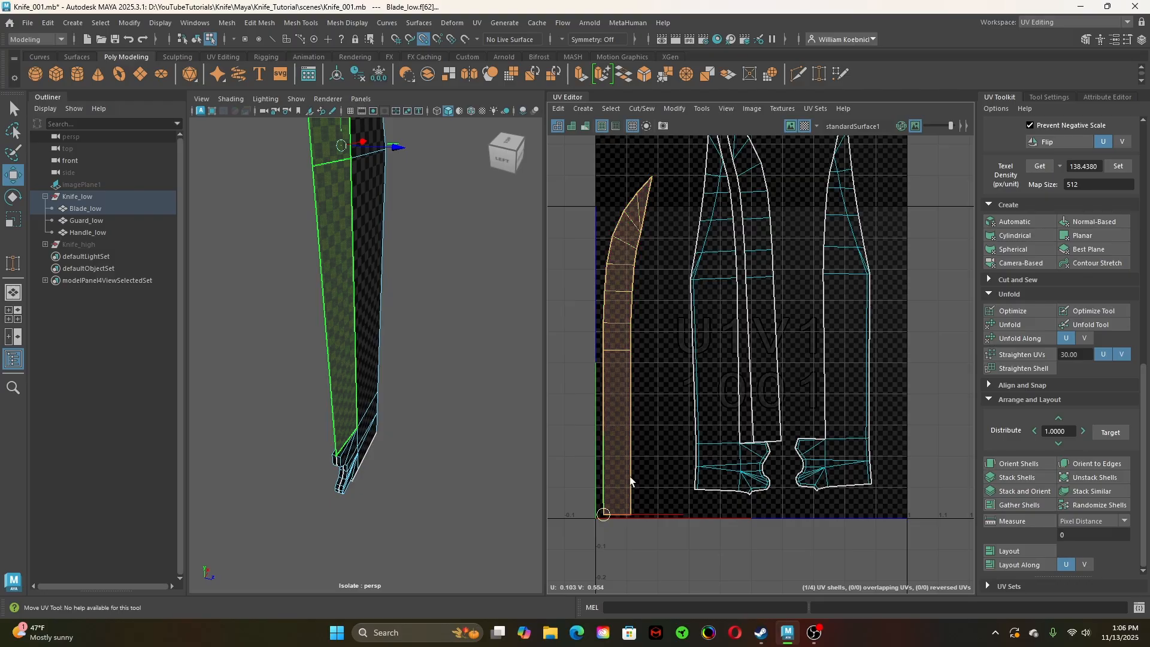
left_click(623, 410)
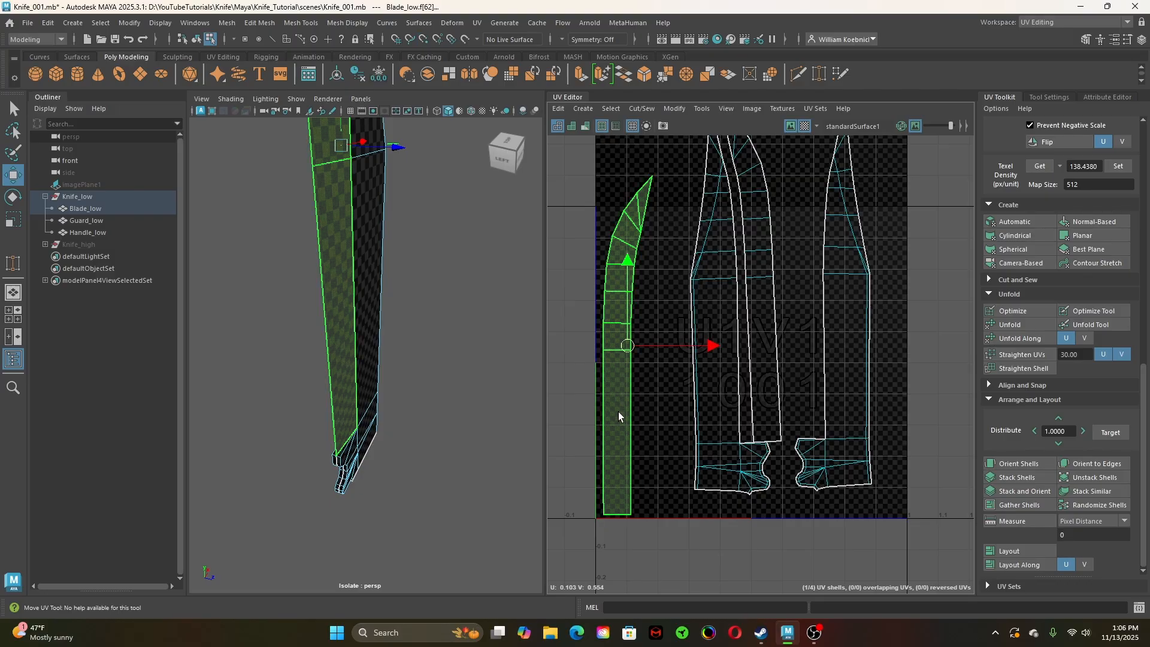
key("d")
left_click(603, 515)
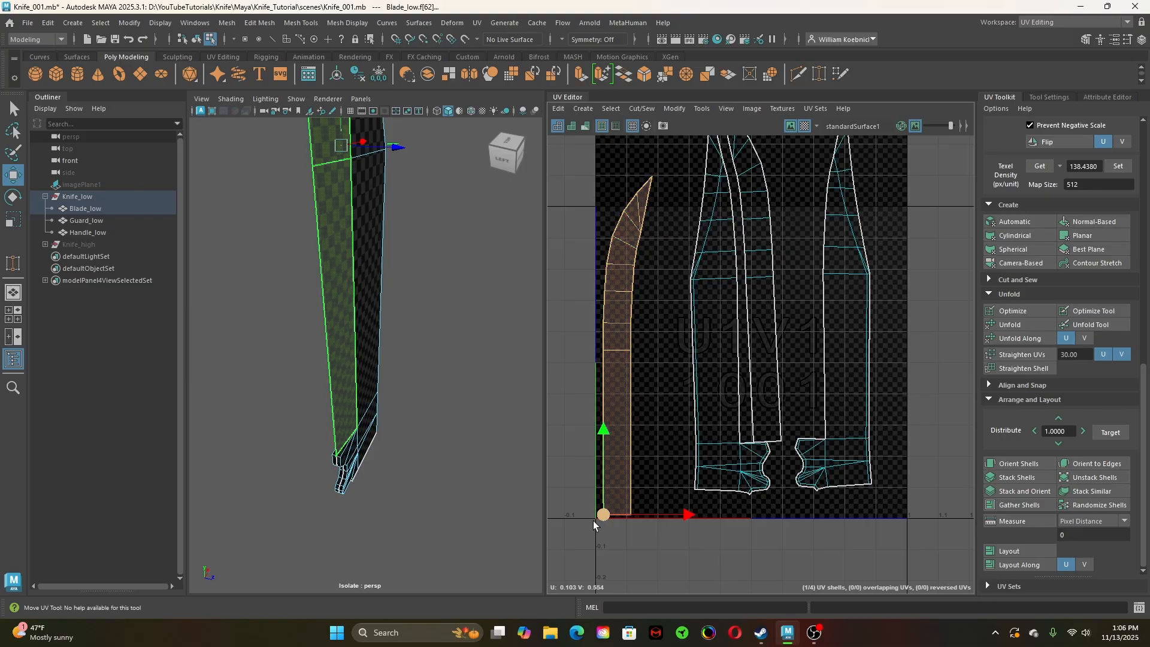
left_click_drag(604, 520, 627, 451)
key("x")
middle_click_drag(601, 518, 573, 590)
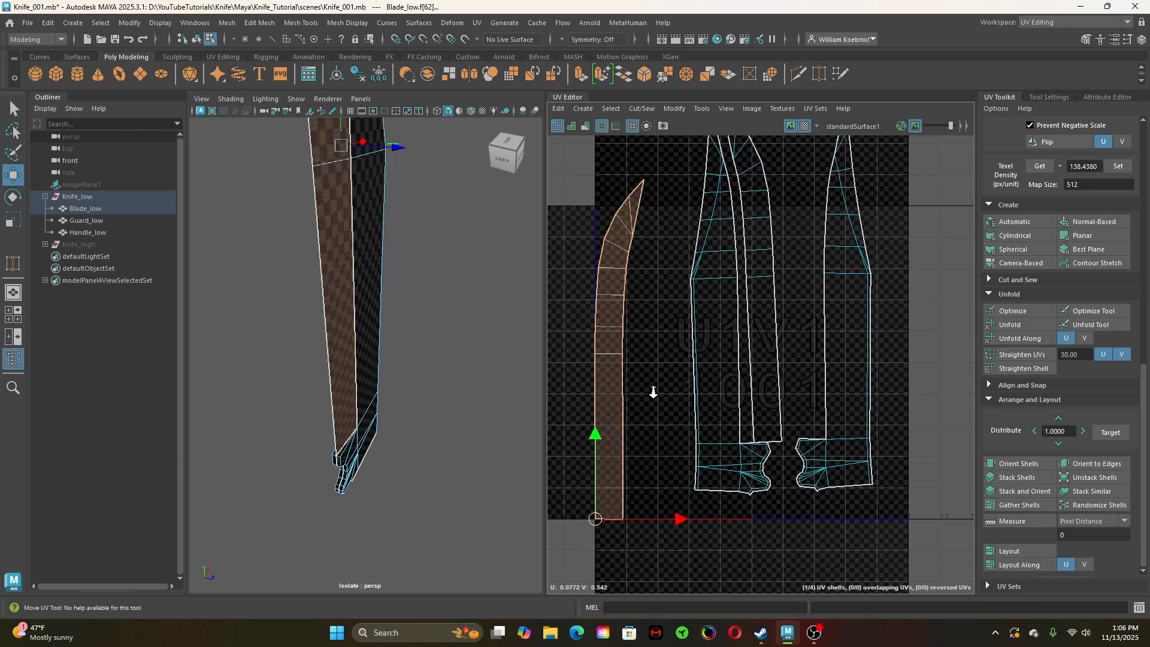
Nudge the narrow shell so its left and bottom edges line up with the UV tile's borders
scroll(652, 390, "up", 5)
middle_click_drag(665, 333, 713, 429, "alt")
scroll(712, 470, "down", 1)
middle_click_drag(697, 493, 774, 380, "alt")
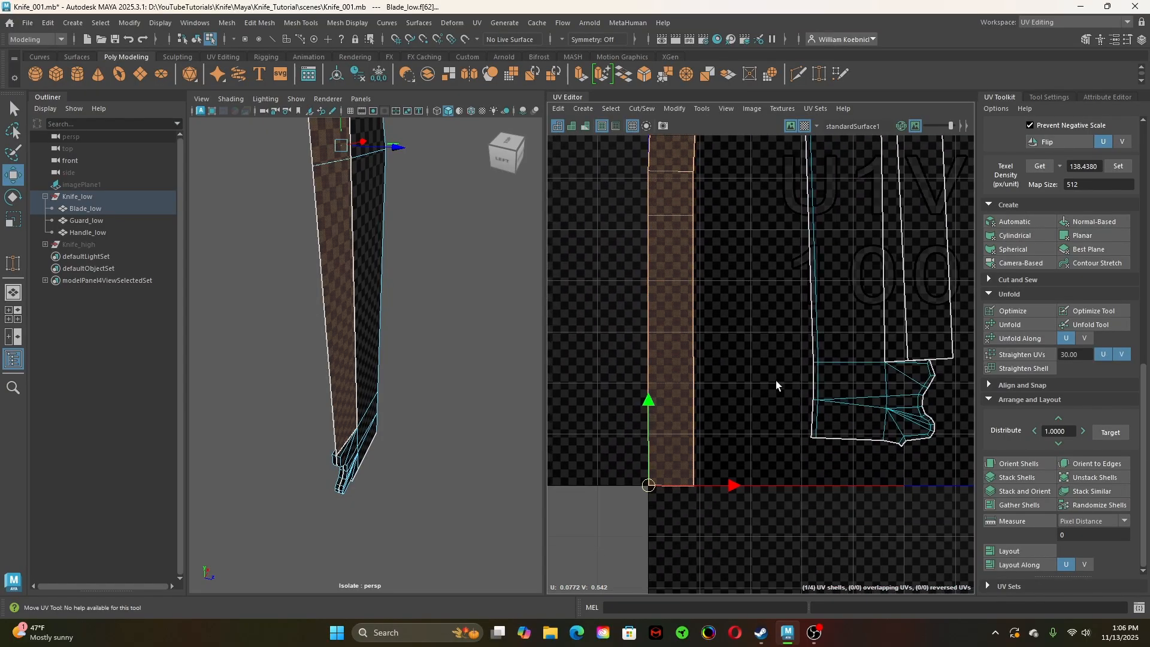
right_click_drag(775, 379, 632, 414, "alt")
left_click_drag(730, 463, 731, 463)
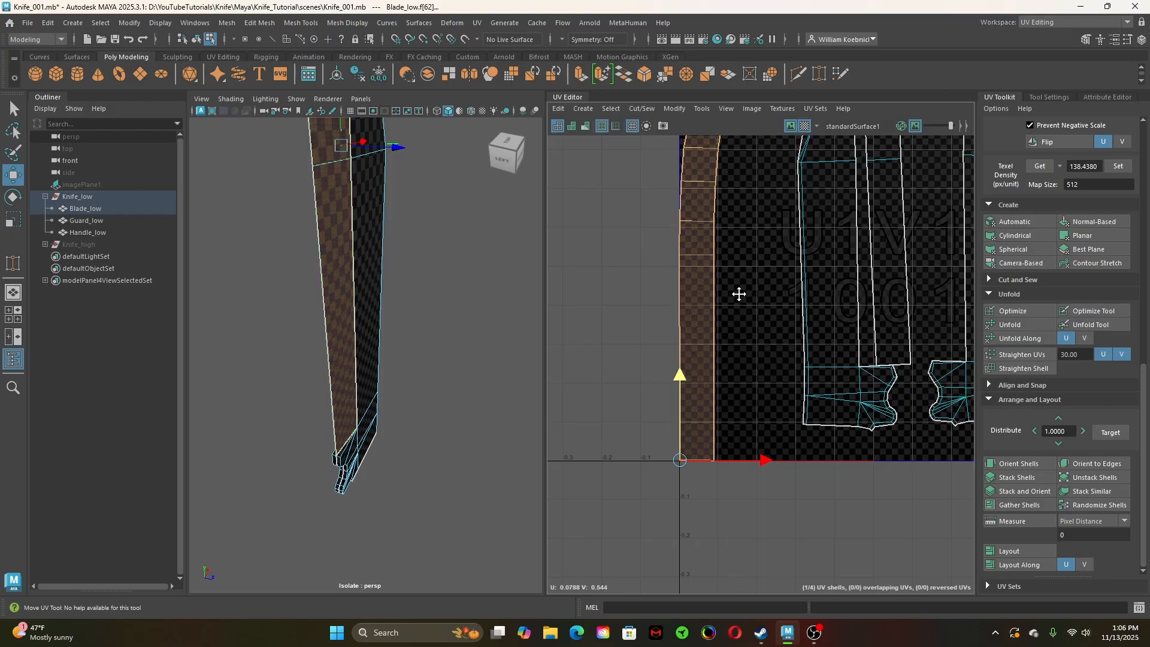
middle_click_drag(738, 293, 747, 426, "alt")
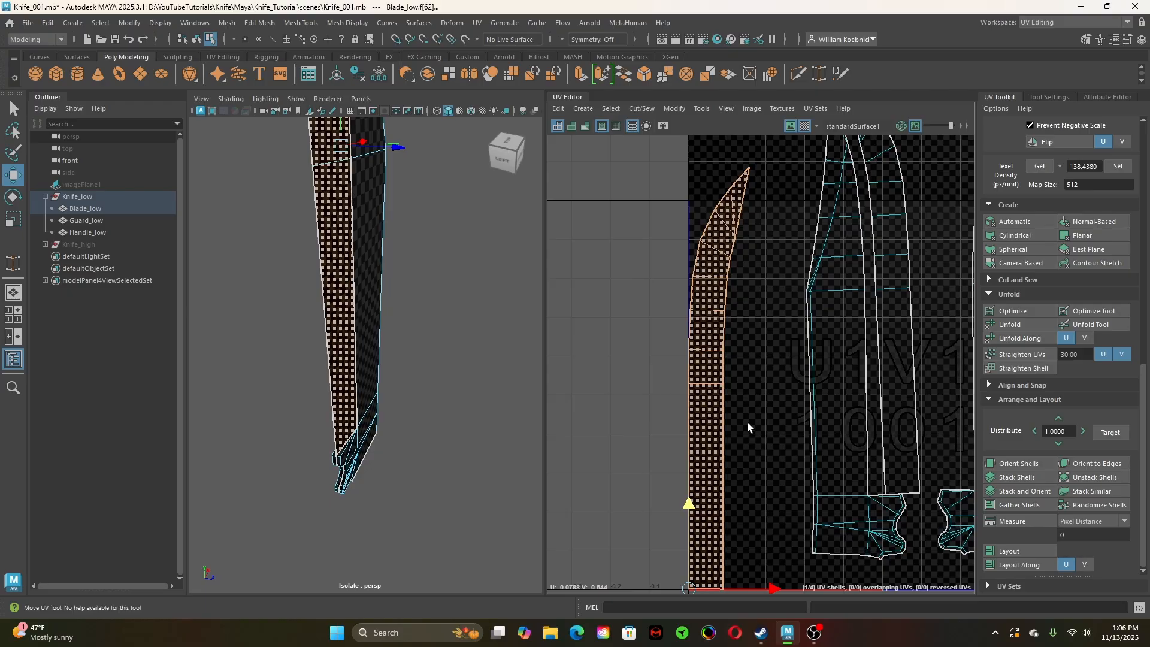
right_click_drag(753, 422, 609, 430, "alt")
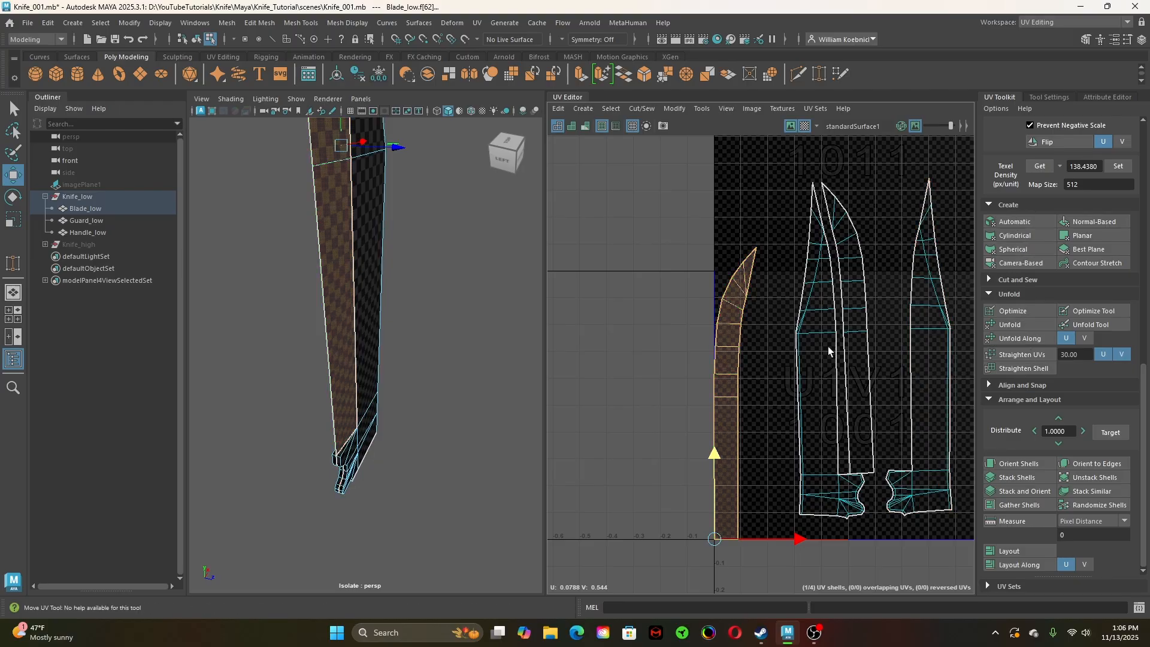
Try to straighten the narrow shell with Straighten UVs, undo it, and try Straighten Shell instead
scroll(1017, 320, "up", 1)
scroll(1015, 319, "up", 7)
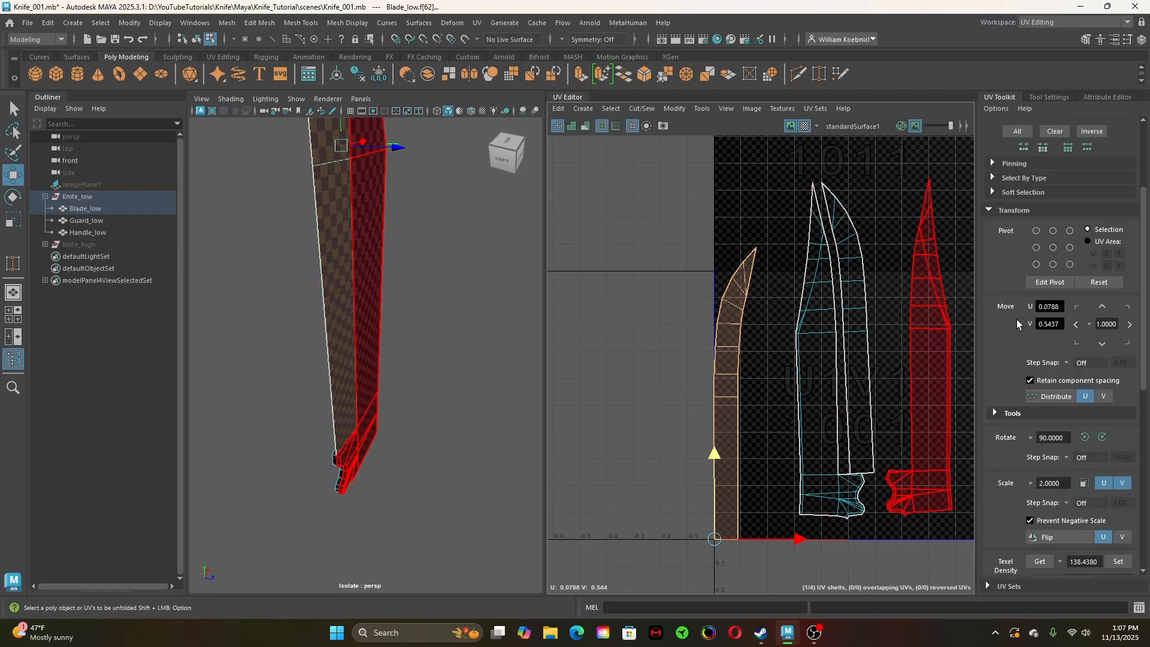
scroll(1016, 318, "down", 7)
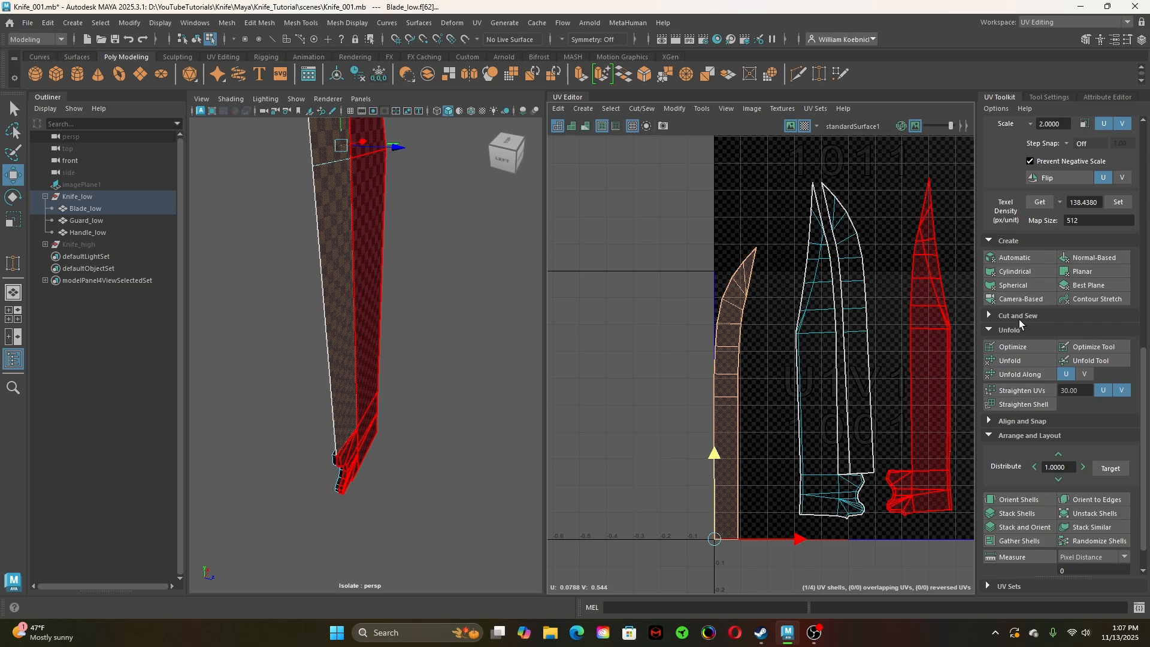
left_click(1039, 390)
key("ctrl+z")
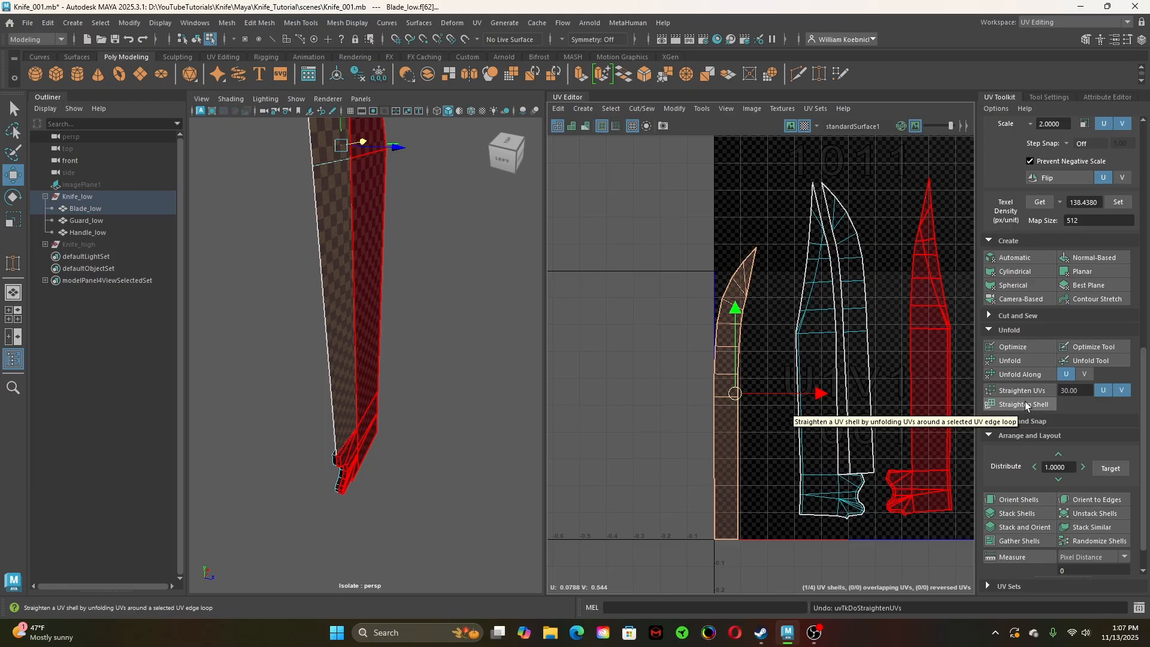
left_click(1026, 405)
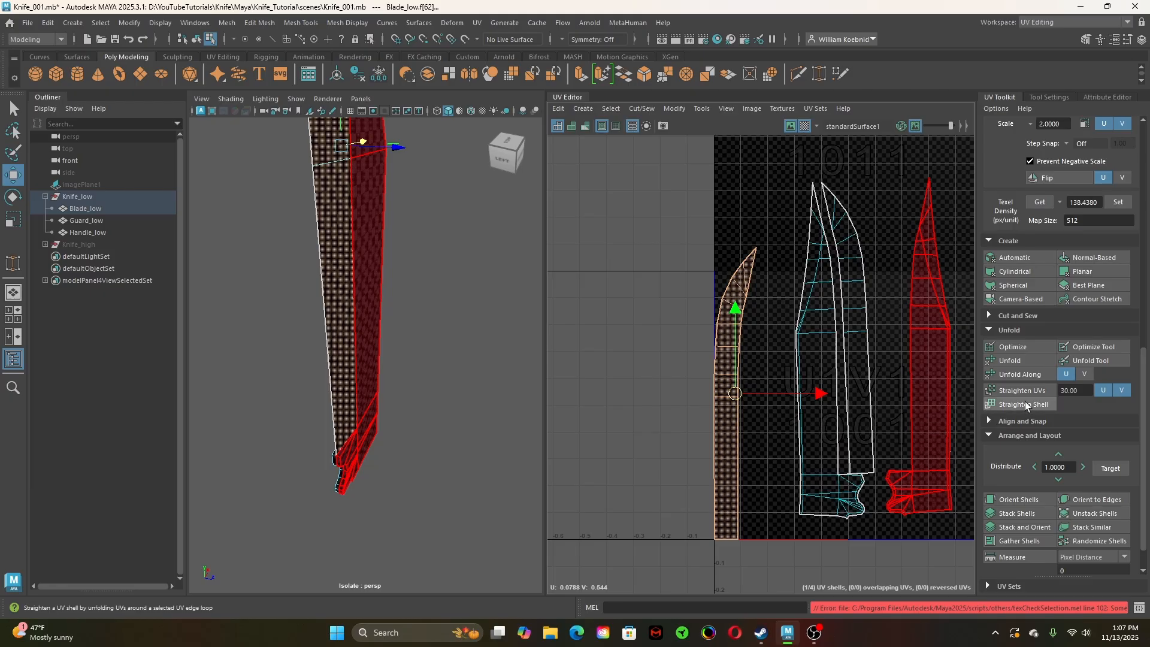
Unfold the narrow shell along U and shift it so its left edge meets the tile's border
left_click(1025, 373)
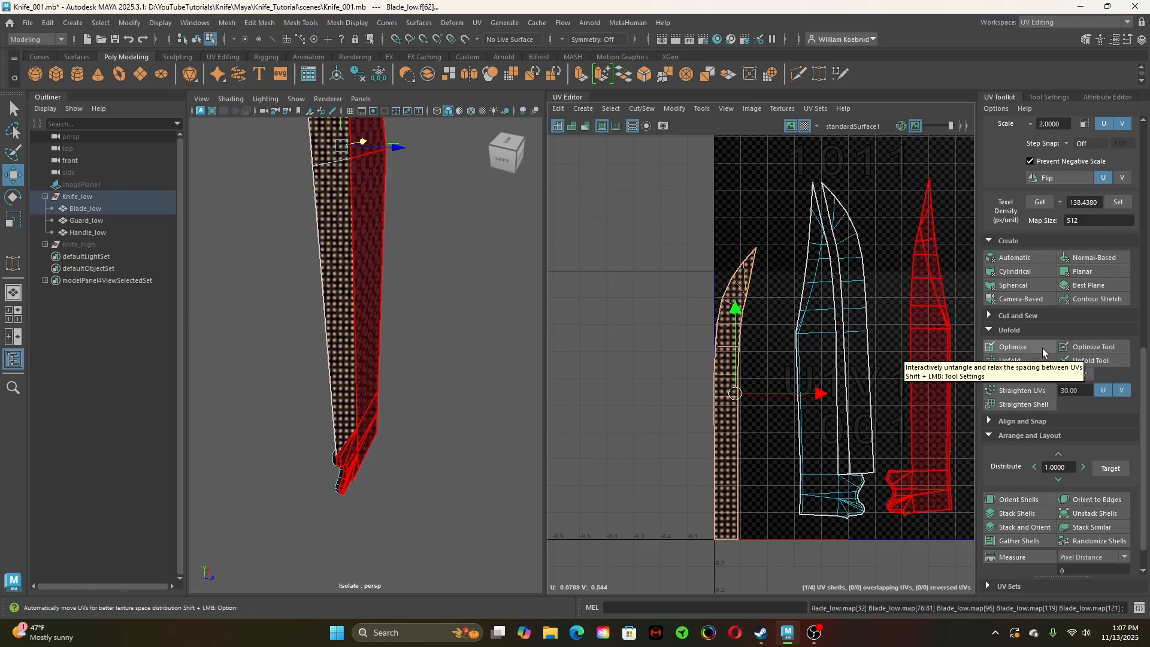
scroll(639, 331, "up", 3)
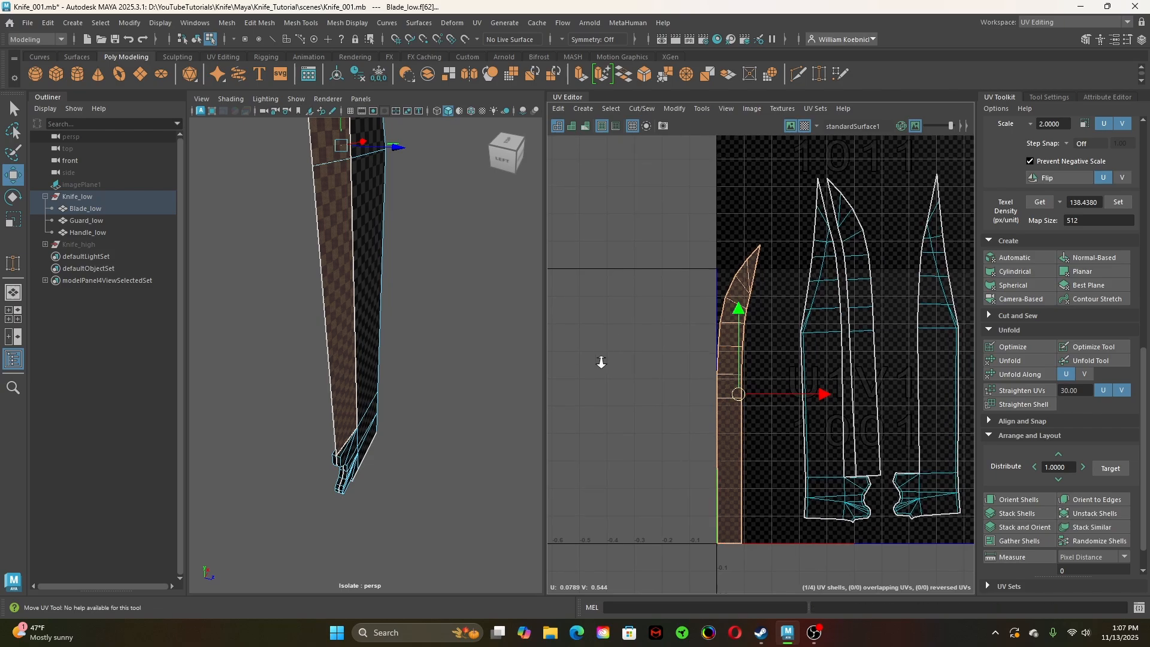
middle_click_drag(744, 385, 637, 317, "alt")
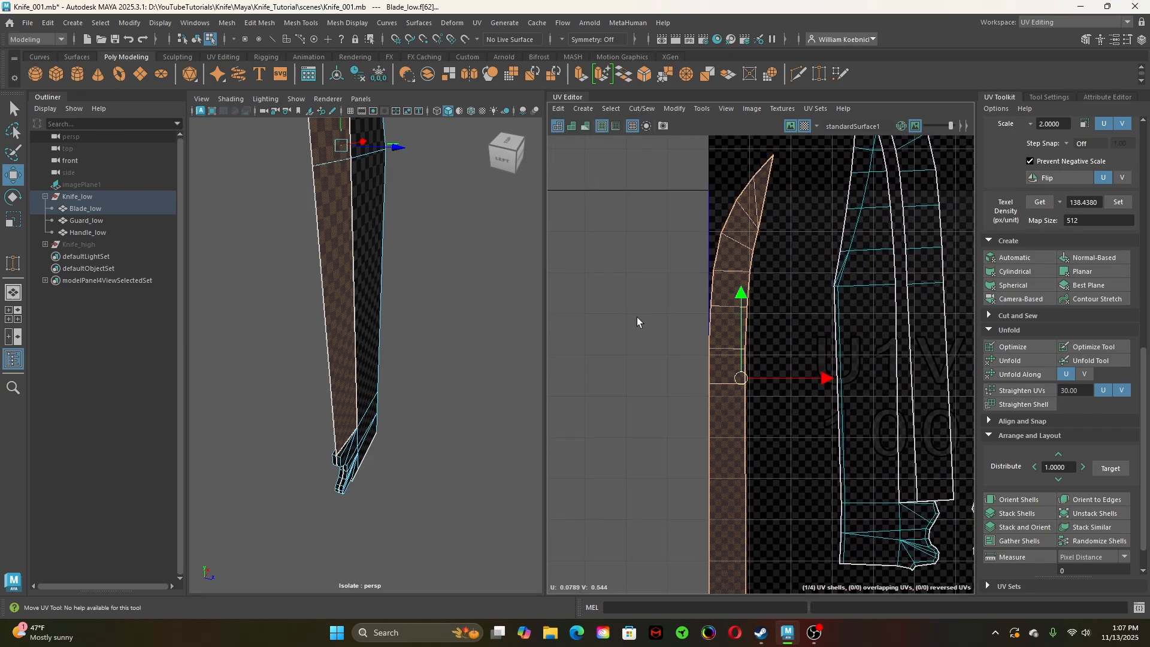
left_click_drag(768, 379, 770, 380)
right_click_drag(614, 369, 750, 392, "alt")
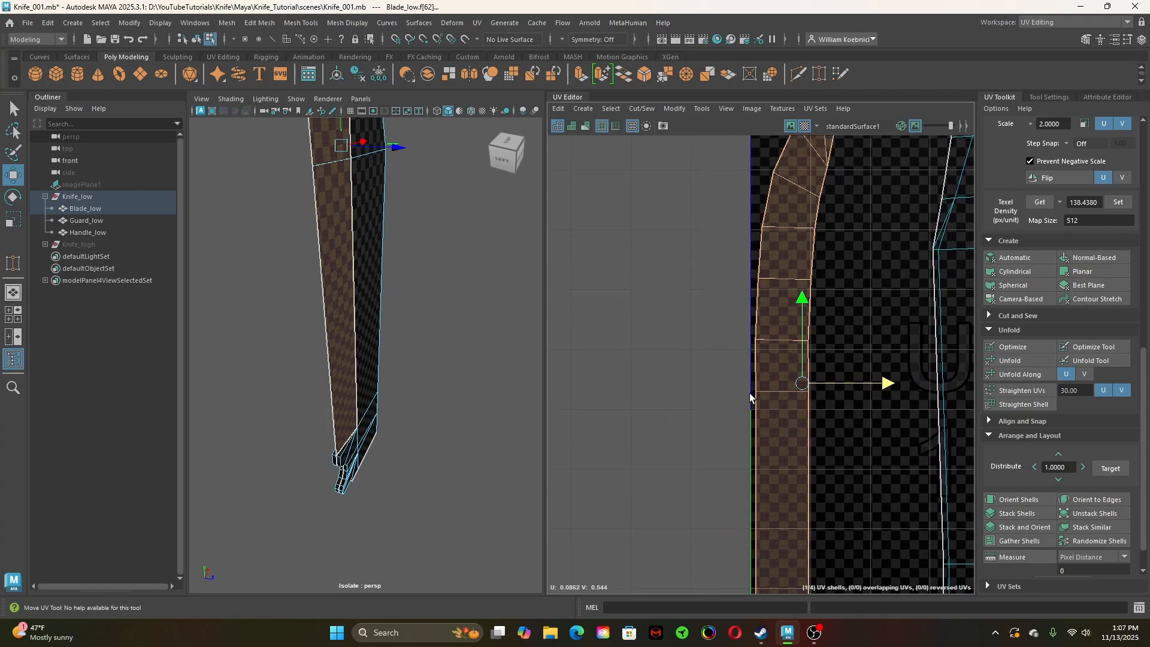
middle_click_drag(794, 542, 729, 470, "alt")
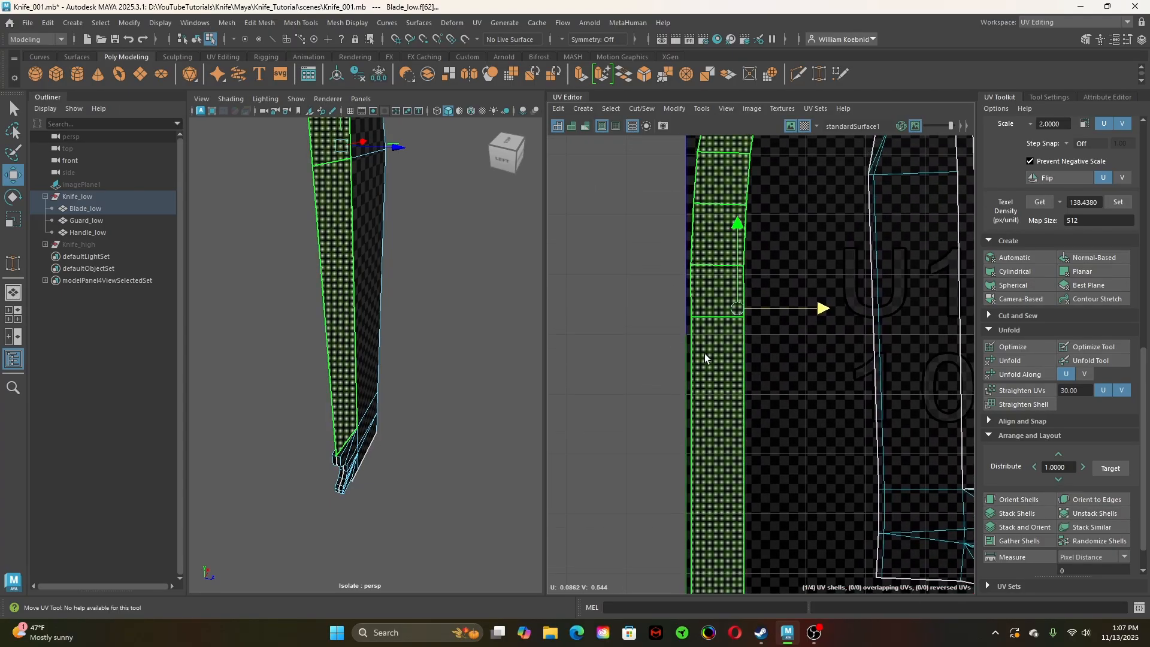
left_click_drag(783, 305, 778, 305)
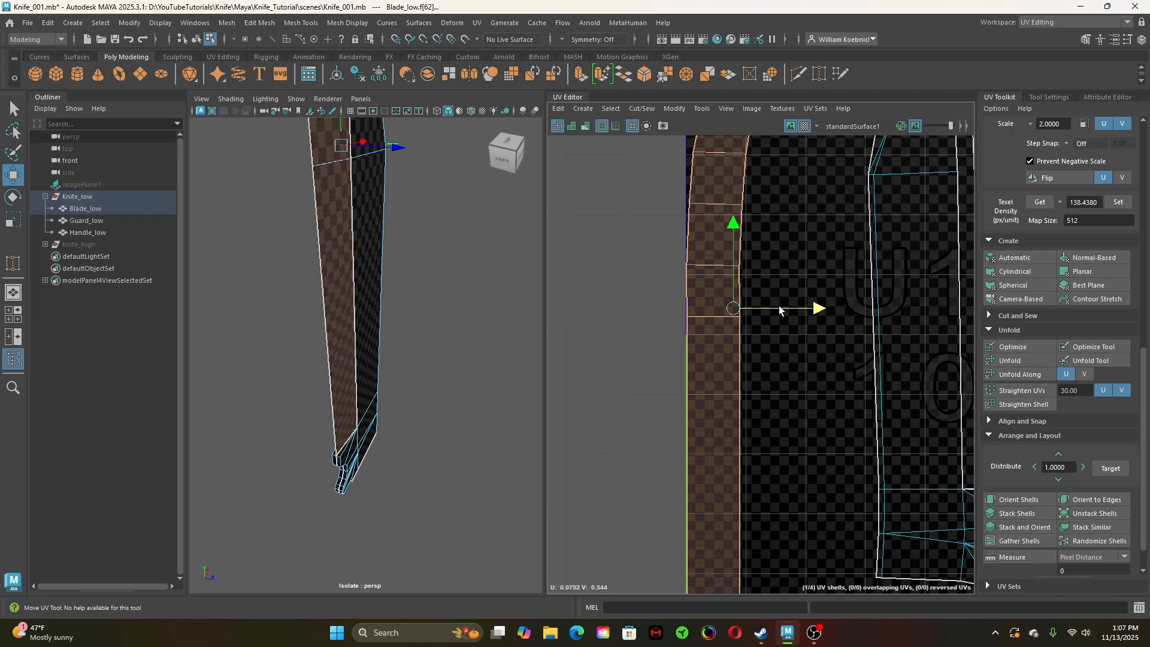
Switch to UV component selection, select the UVs at the narrow shell's pointed tip, and turn on soft selection
middle_click_drag(773, 257, 788, 350, "alt")
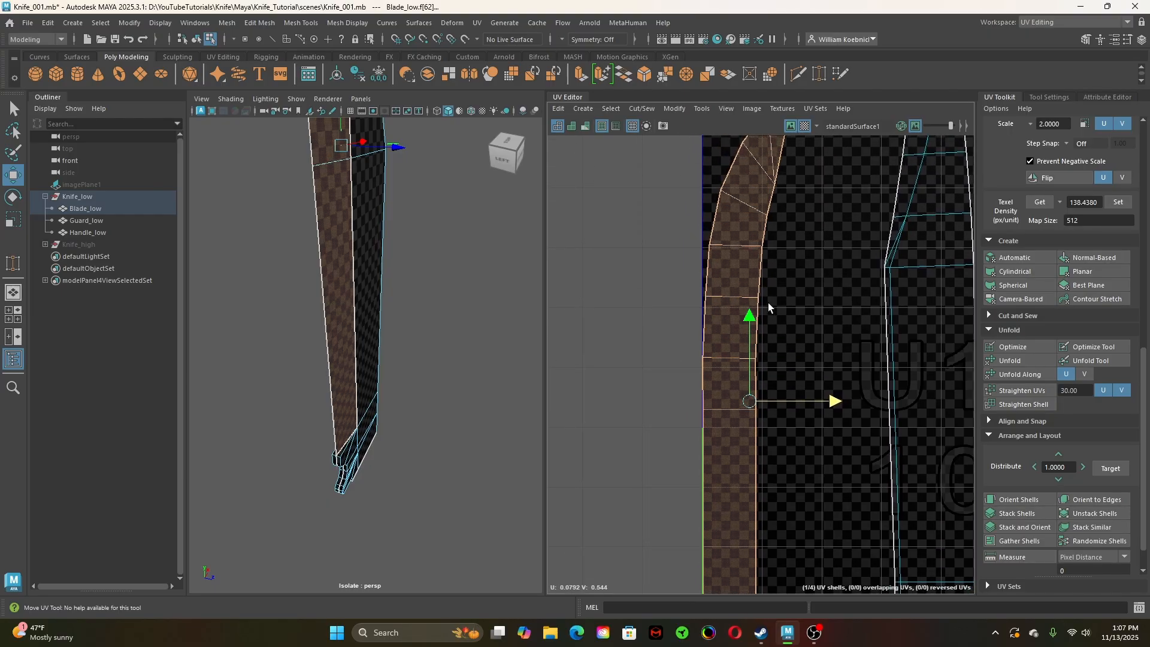
right_click_drag(785, 263, 818, 258)
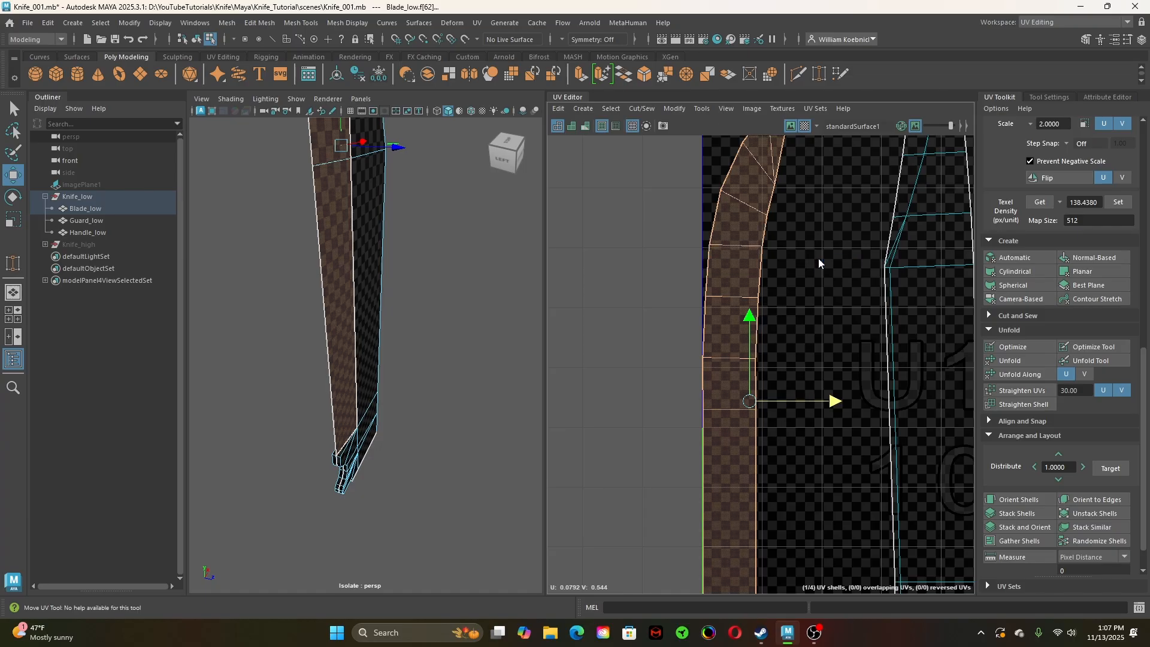
left_click(706, 297)
left_click_drag(748, 299, 760, 301)
key("q")
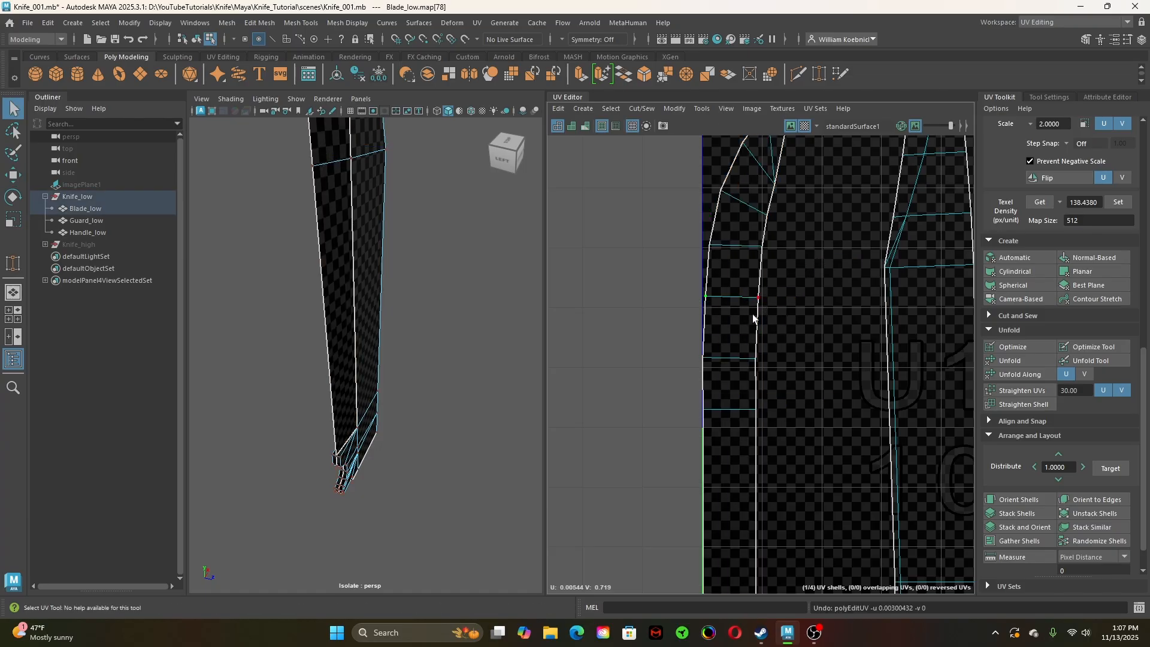
middle_click_drag(753, 314, 739, 414, "alt")
left_click(789, 182)
left_click(769, 288)
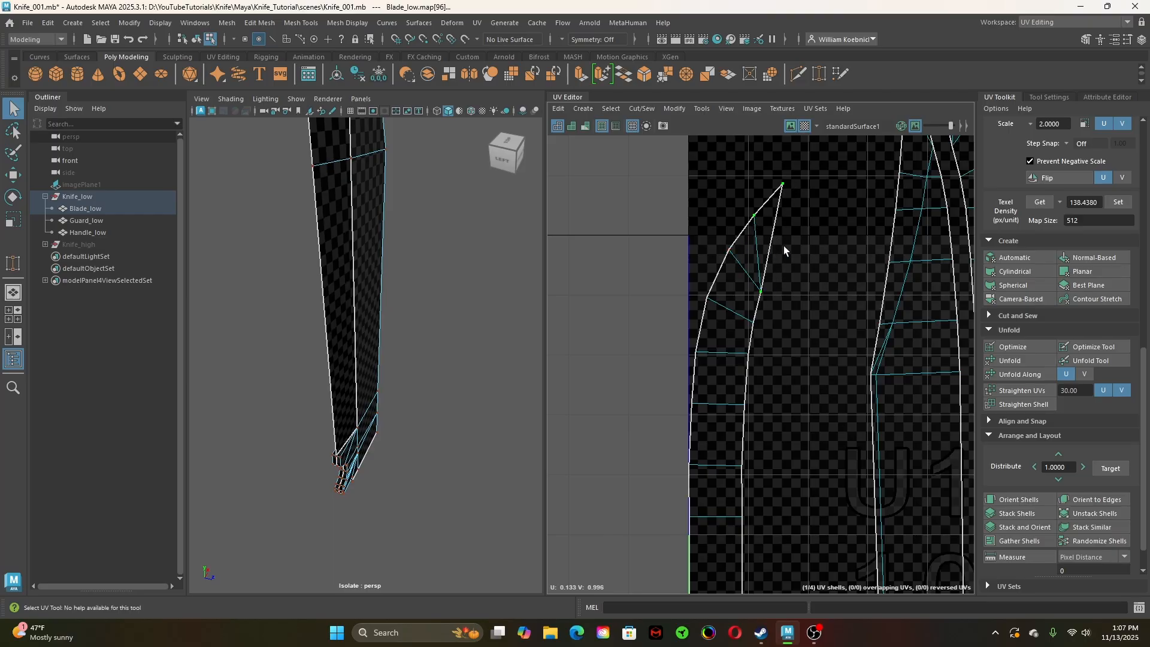
key("b")
scroll(566, 353, "down", 8)
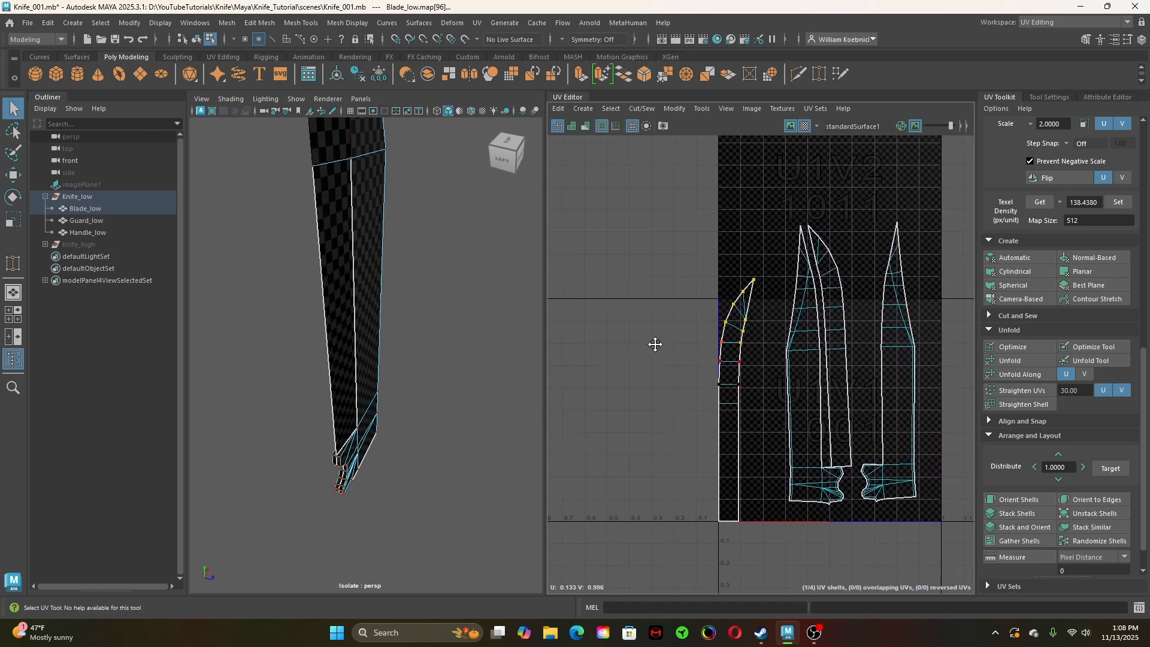
scroll(640, 345, "up", 6)
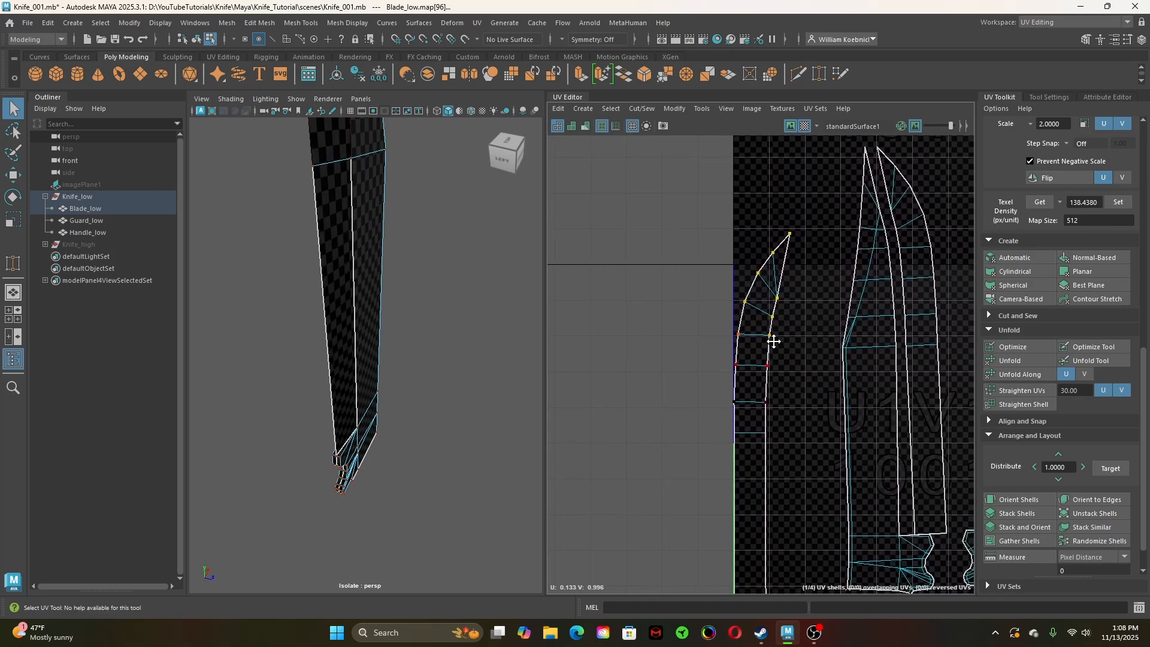
Rotate the soft-selected tip UVs slightly counterclockwise and shift them left in U to straighten the shell's curved end
key("e")
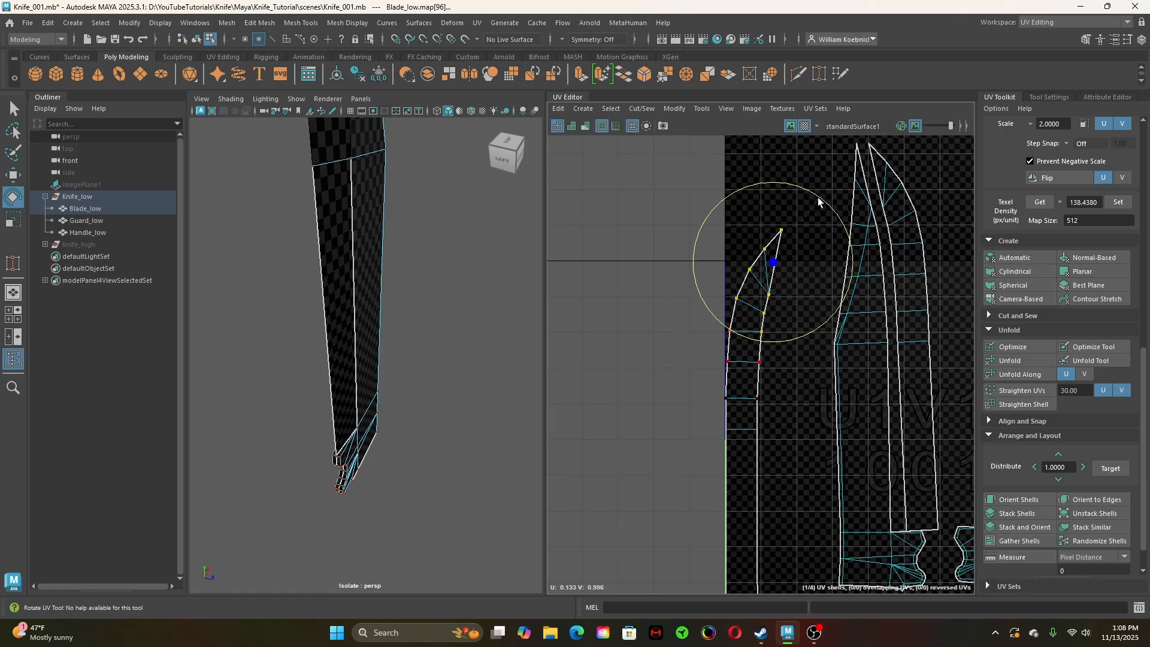
left_click_drag(817, 197, 813, 194)
key("w")
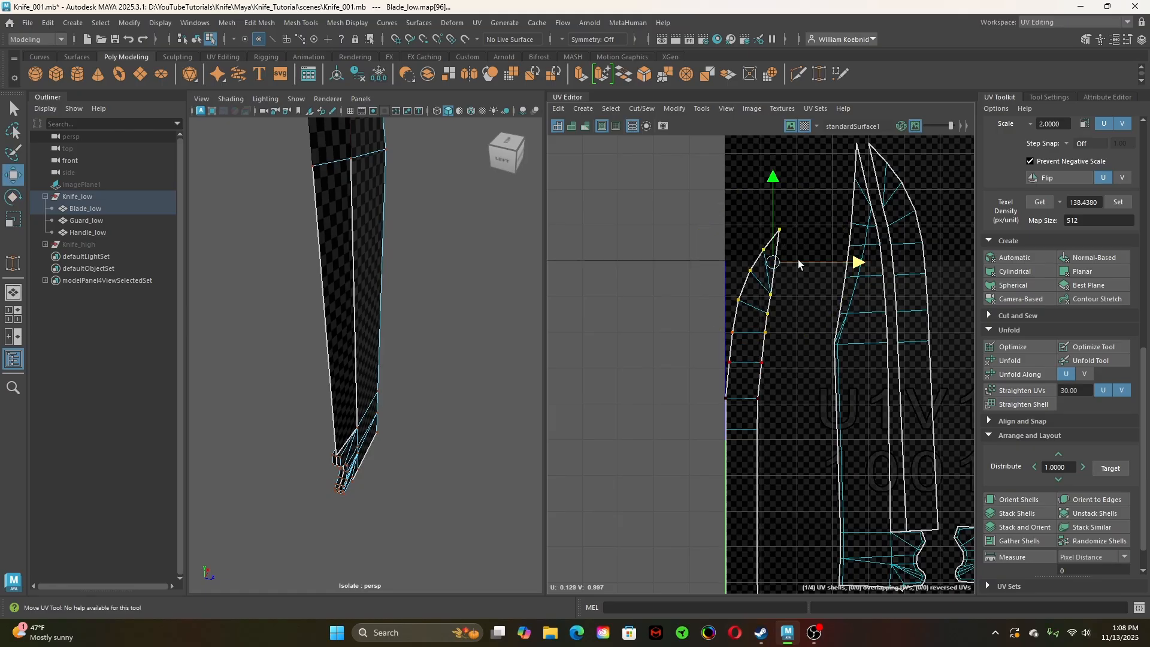
left_click_drag(798, 263, 791, 262)
key("e")
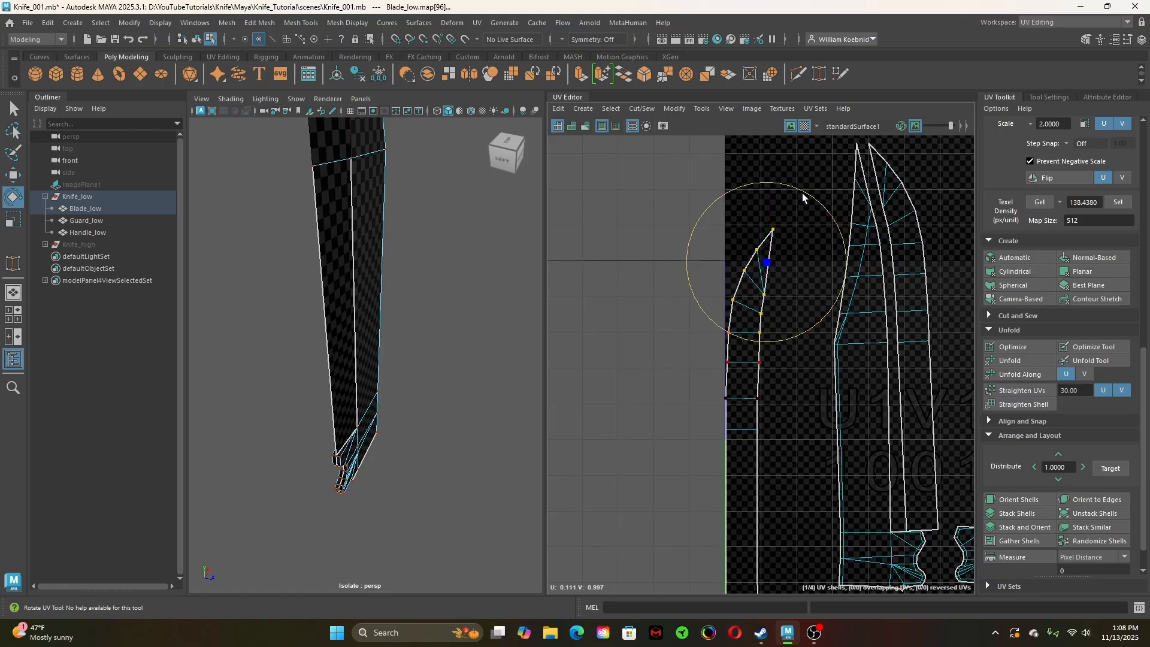
left_click_drag(803, 195, 800, 192)
key("w")
left_click_drag(769, 266, 759, 265)
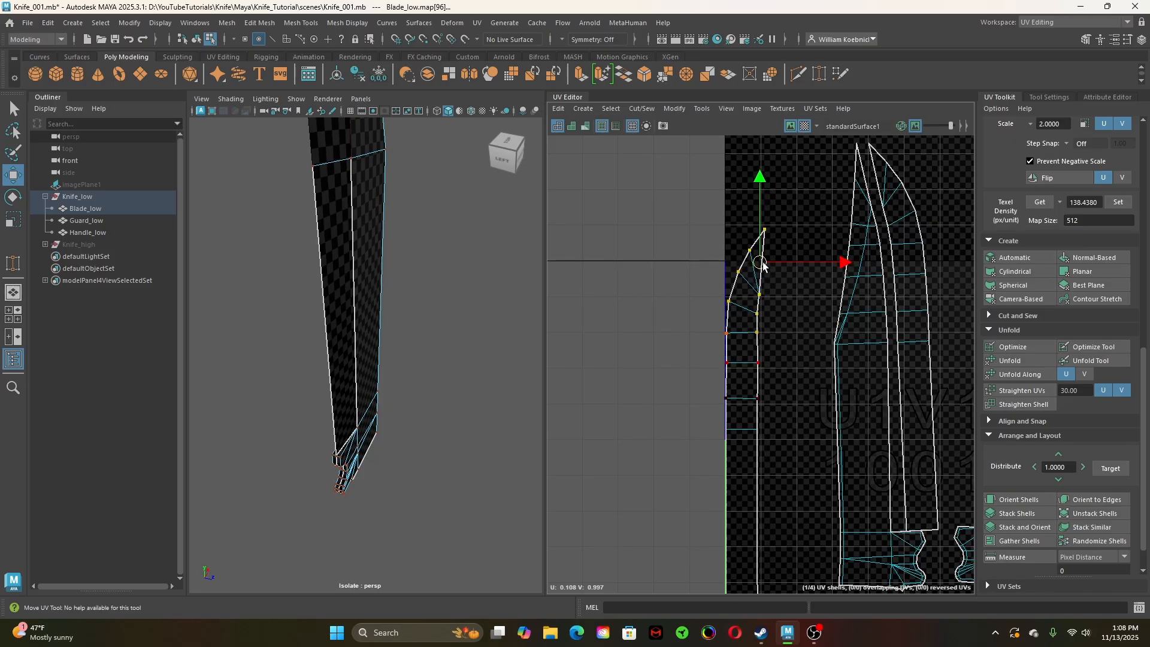
Nudge the UV on the narrow shell's right edge, just below the curve, slightly left with soft selection
key("q")
left_click(754, 340)
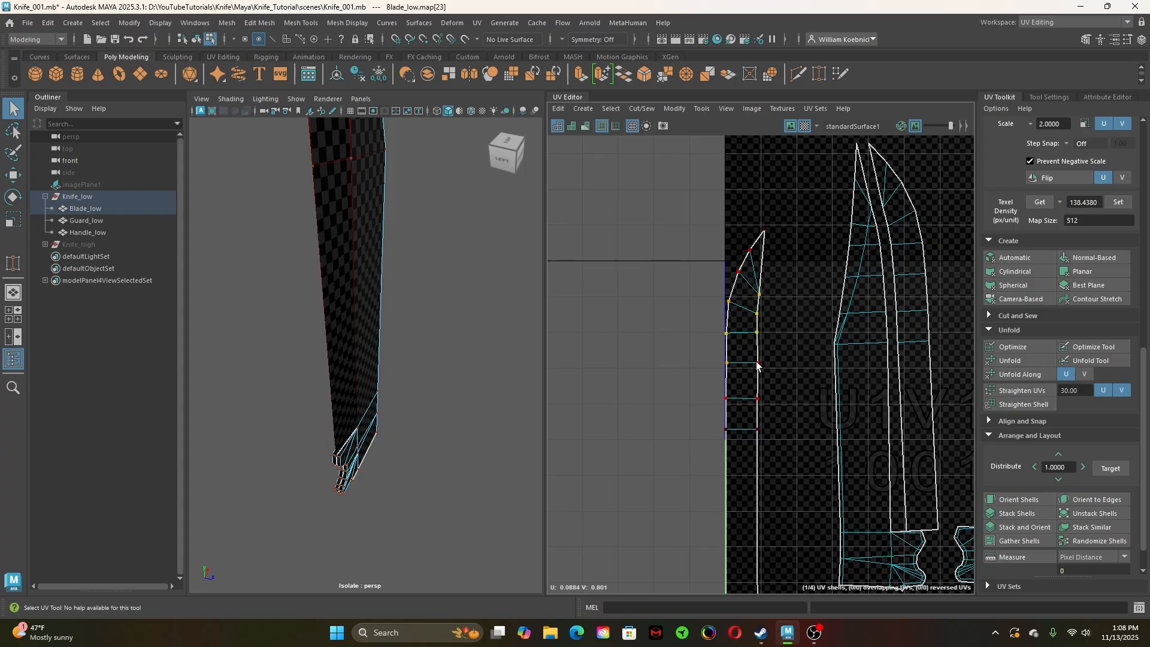
left_click(756, 363)
key("w")
left_click_drag(786, 361, 785, 358)
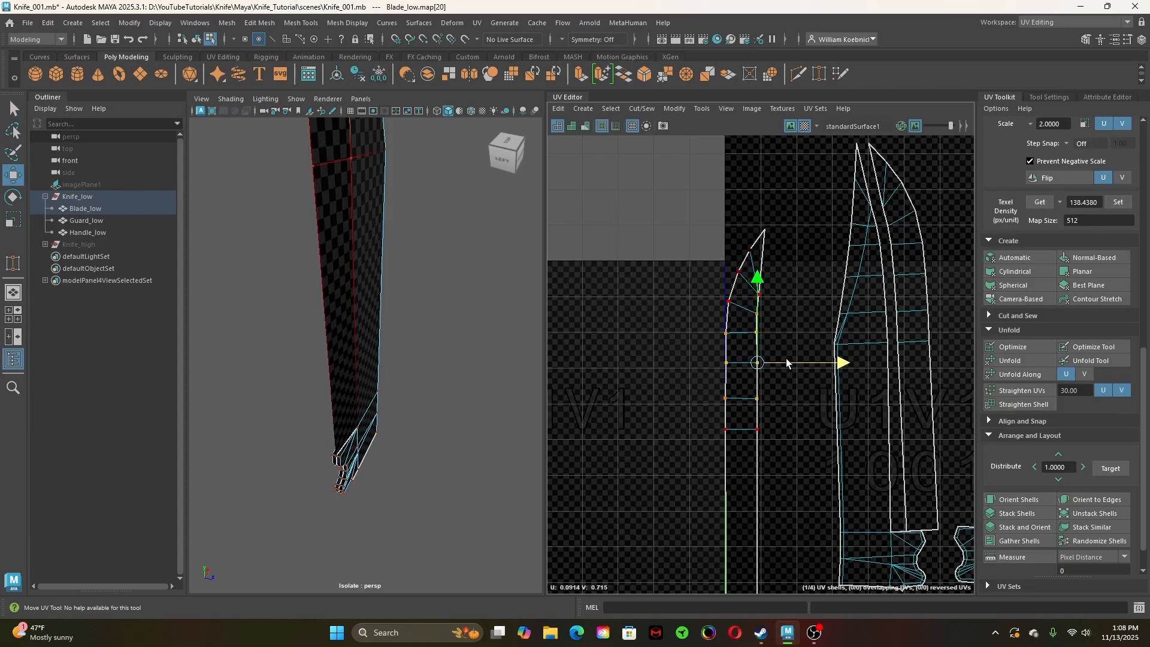
Select the shell's topmost tip UV and alternately rotate it counterclockwise and move it left to bring the tip upright
key("q")
left_click(765, 229)
key("e")
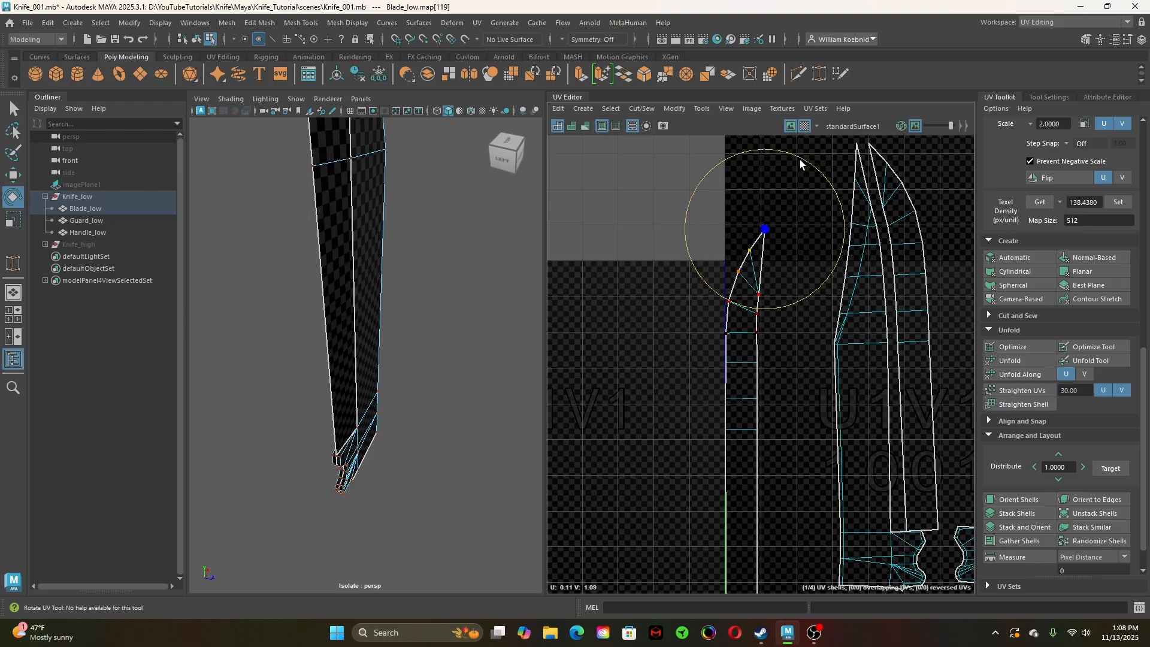
left_click_drag(800, 160, 796, 158)
key("w")
left_click_drag(785, 229, 778, 227)
key("e")
left_click_drag(810, 169, 806, 167)
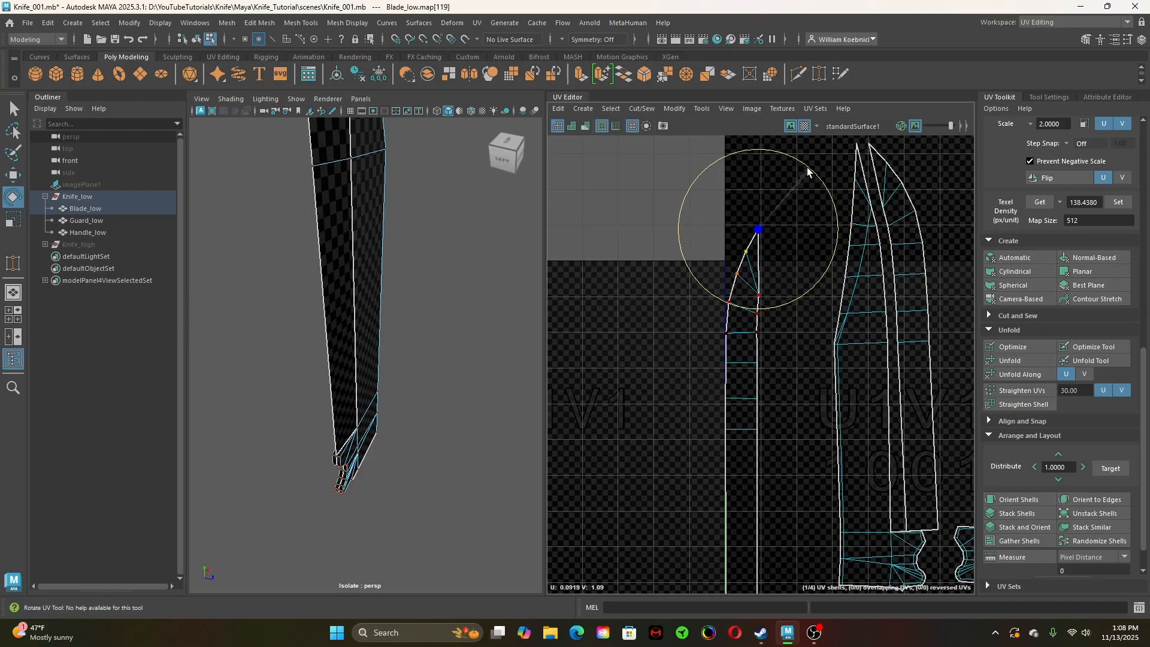
key("w")
left_click_drag(782, 228, 774, 226)
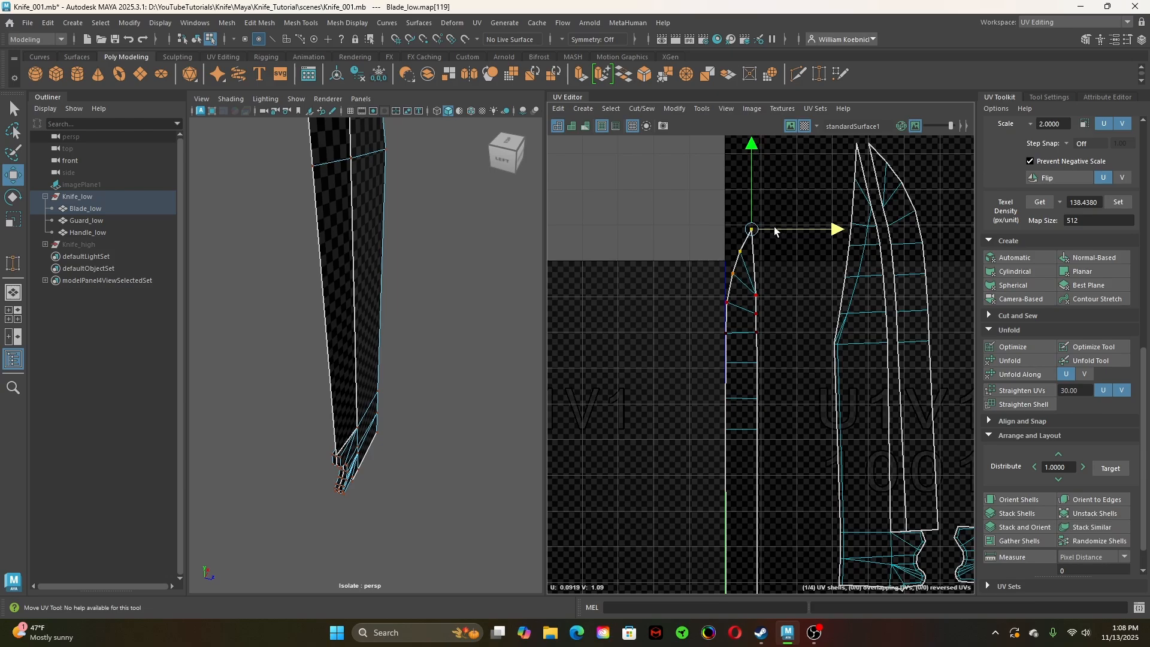
Rotate the narrow shell's soft-selected tip UV slightly and move it left in U to about 0.03
key("e")
mouse_move(807, 174)
left_mouse_down()
mouse_move(777, 225)
mouse_move(805, 179)
left_mouse_up()
key("w")
key("e")
key("w")
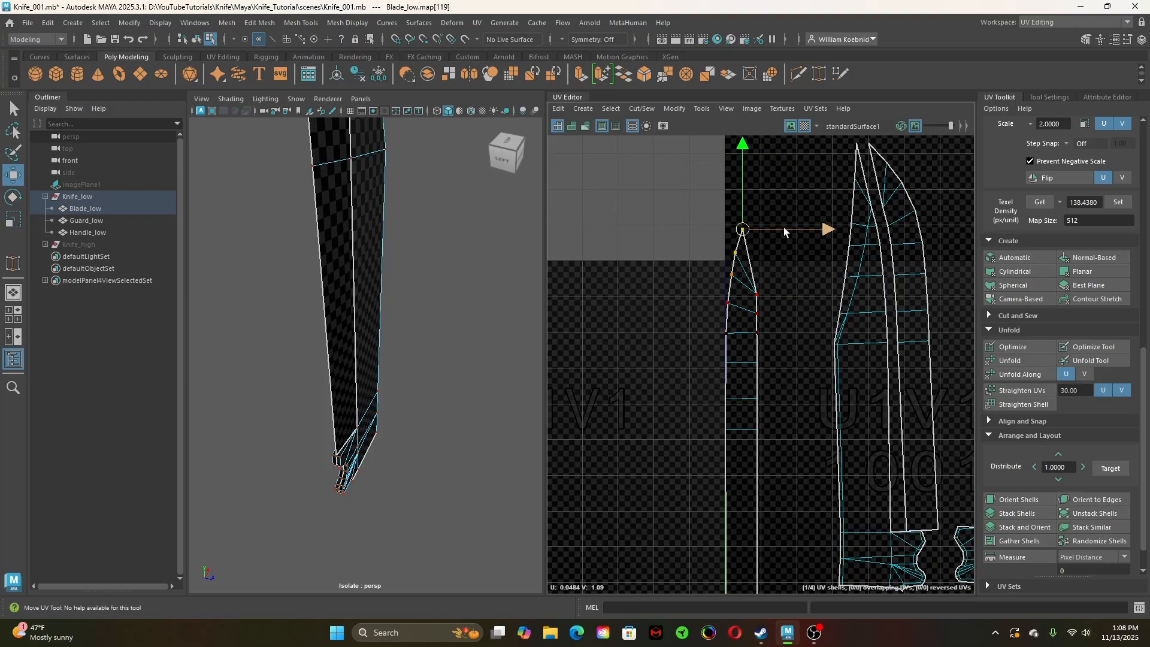
left_click_drag(783, 228, 777, 225)
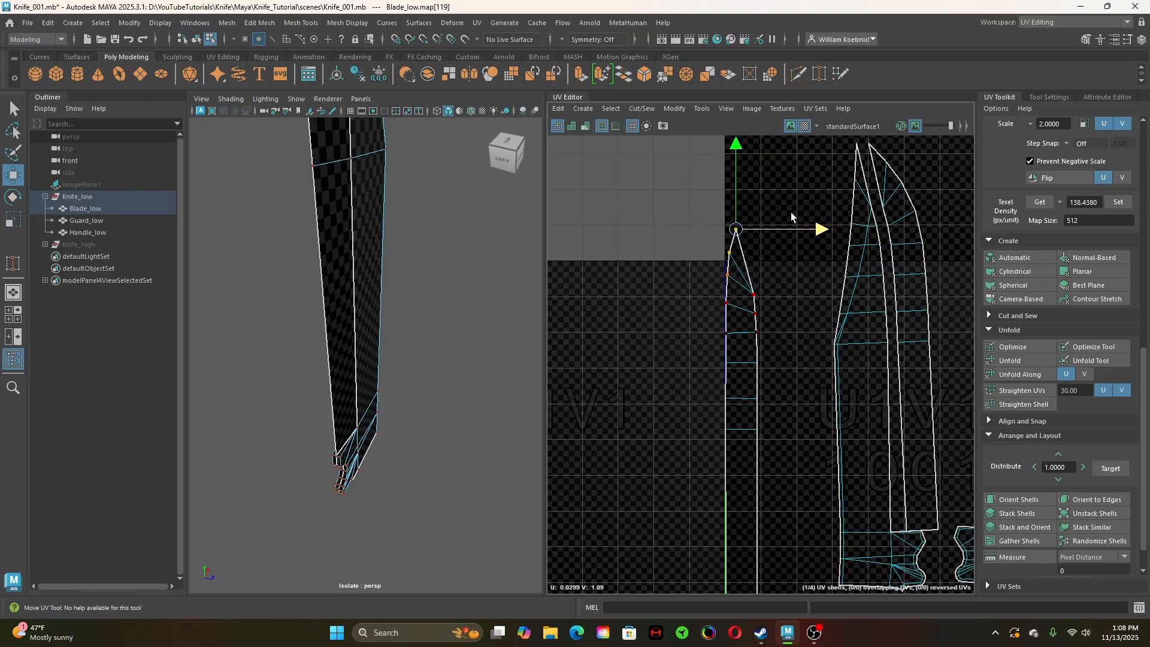
Fine-tune the narrow shell's tip UV with small rotations and a slight shift right in U to about 0.037
key("e")
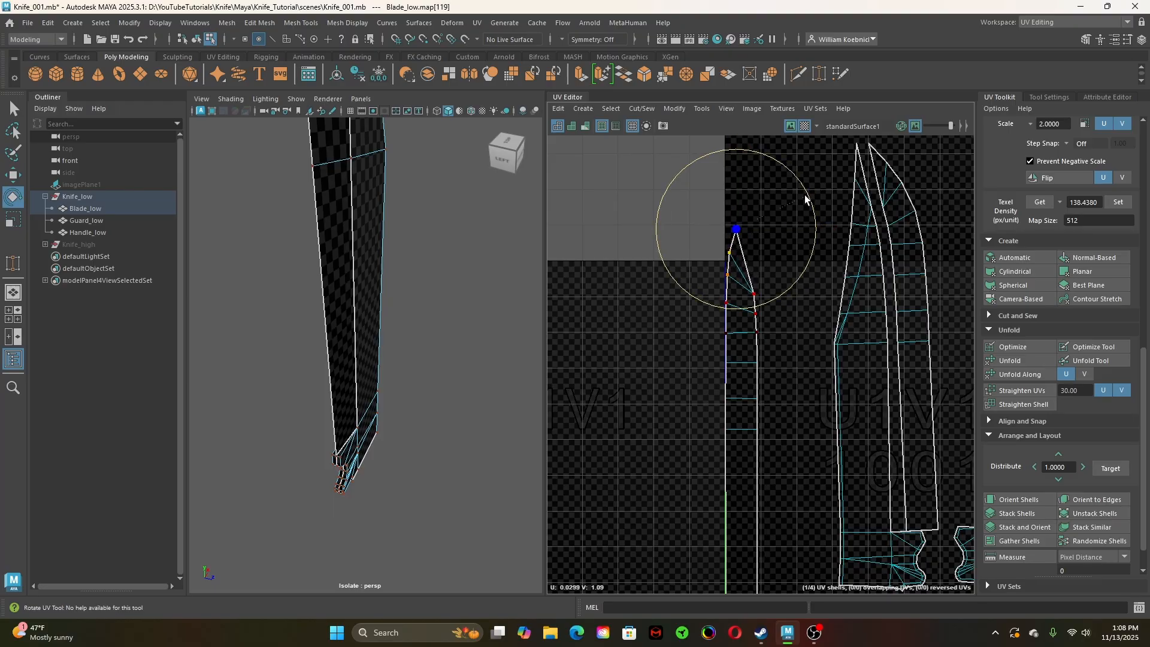
key("w")
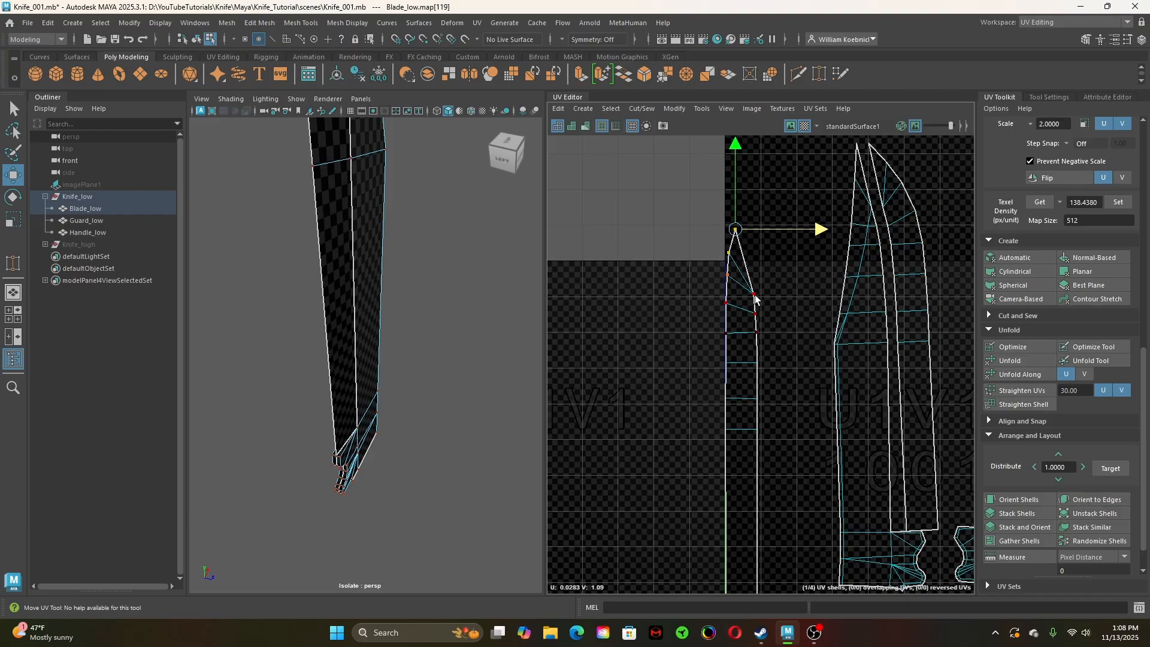
key("e")
left_click_drag(792, 178, 795, 181)
key("w")
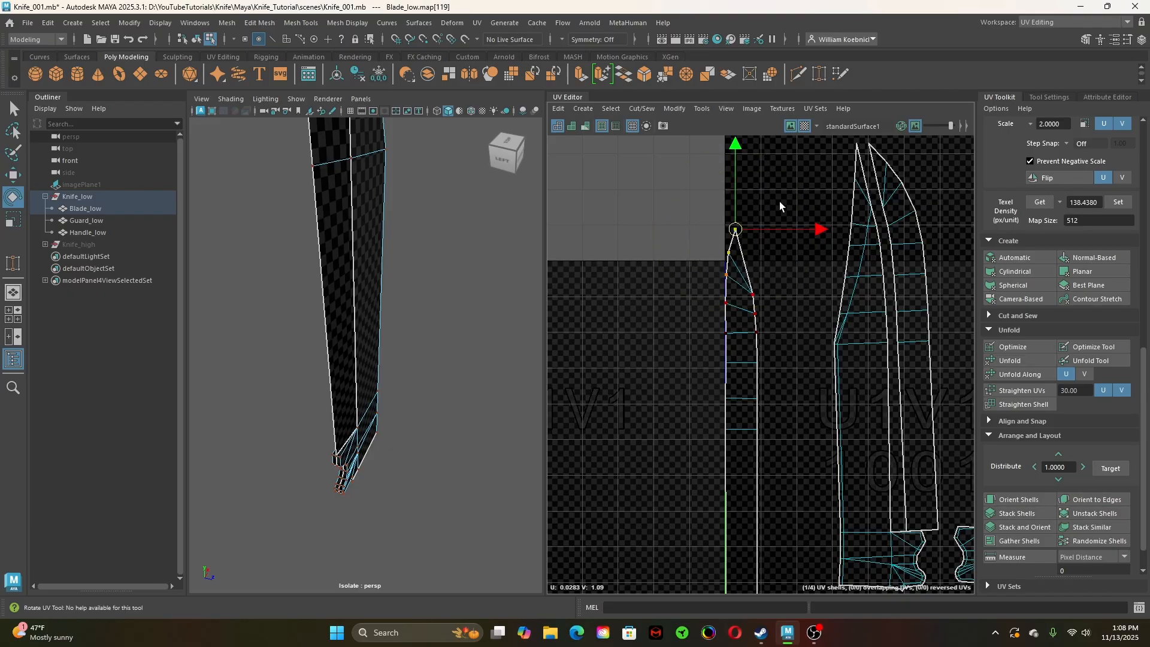
left_click_drag(759, 229, 764, 229)
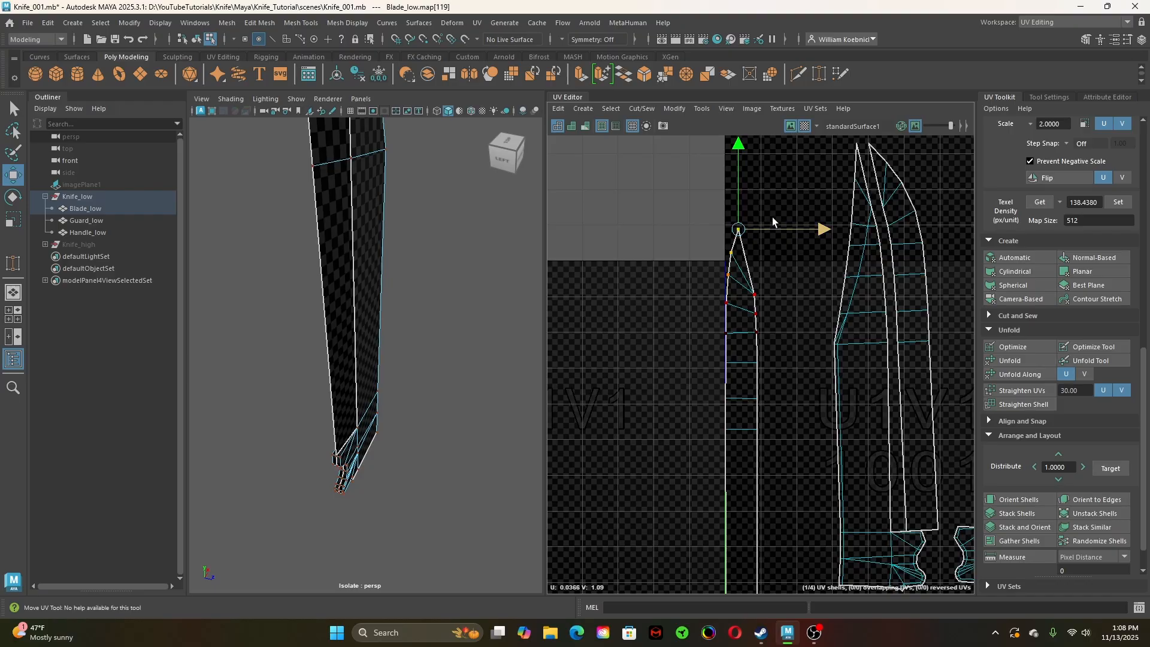
key("e")
left_click_drag(793, 174, 796, 175)
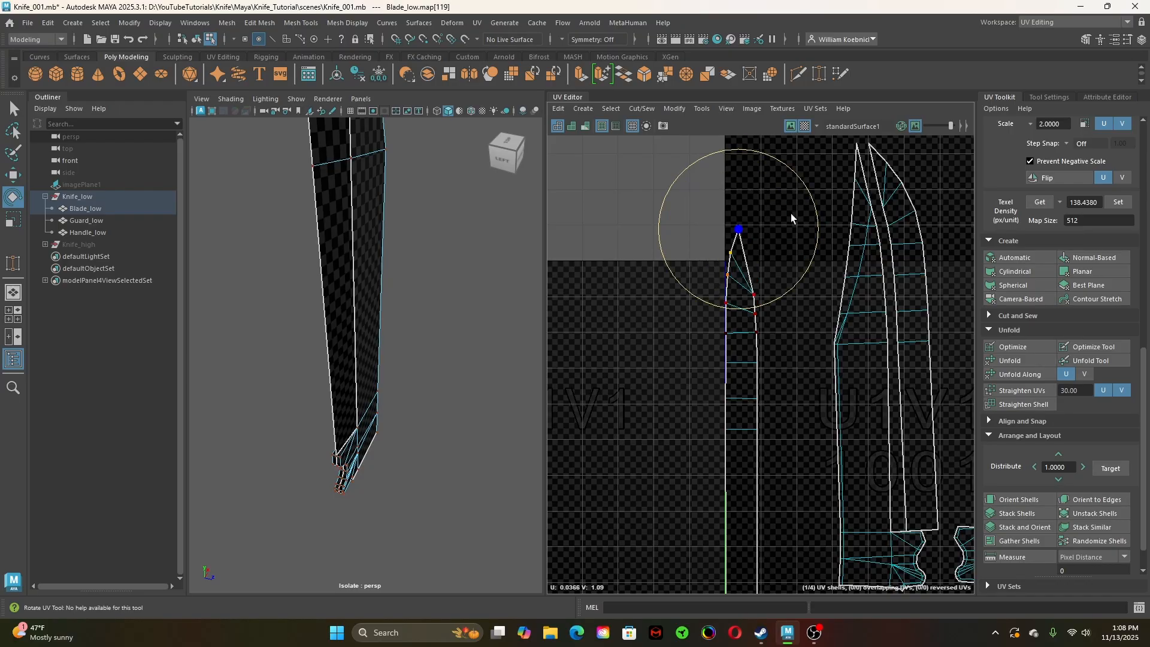
key("w")
scroll(789, 300, "down", 2)
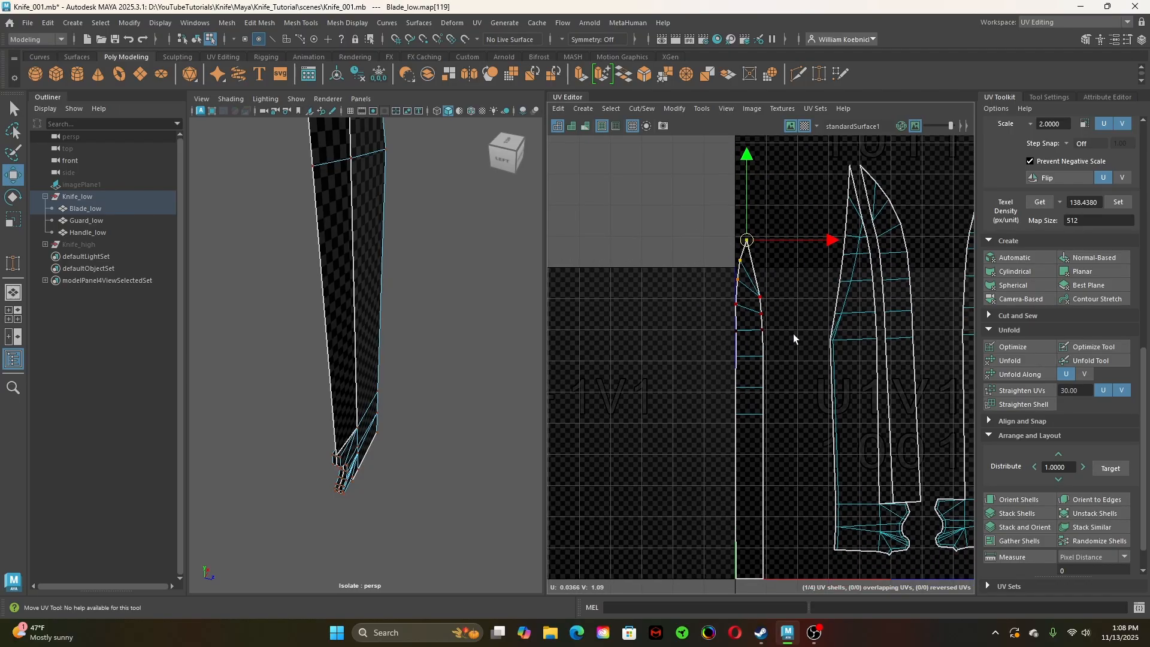
middle_click_drag(794, 337, 705, 379, "alt")
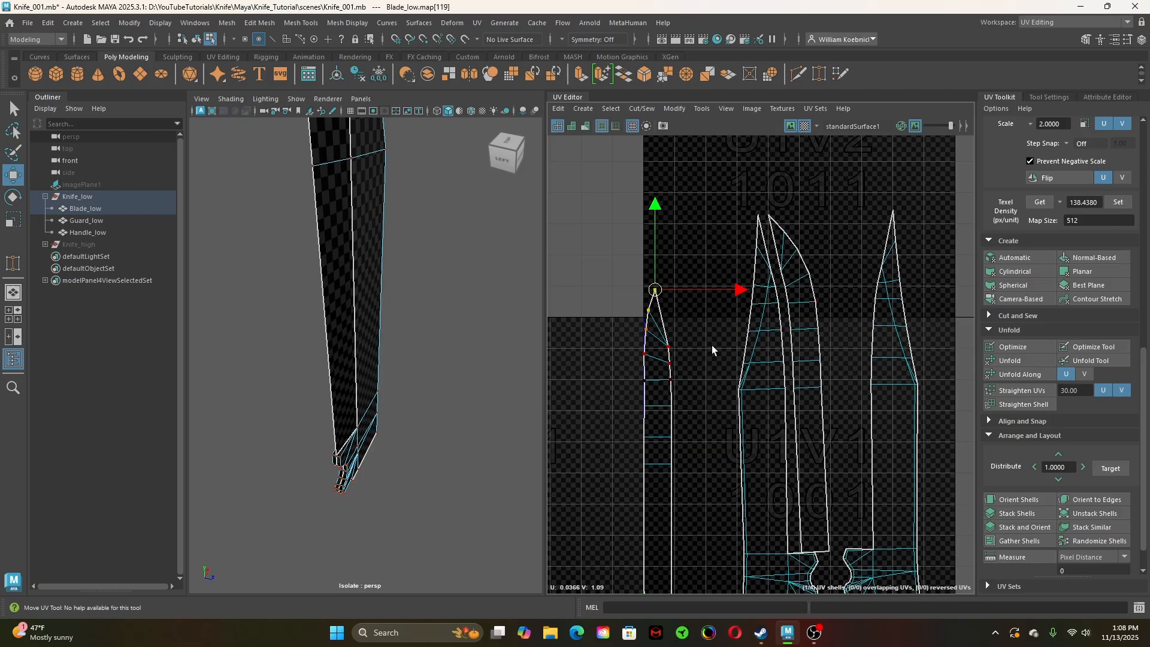
Undo all the soft-selection edits on the narrow shell, back to its original curved shape, and clear the selection
key("ctrl+z")
key("ctrl+z")
key("ctrl+z")
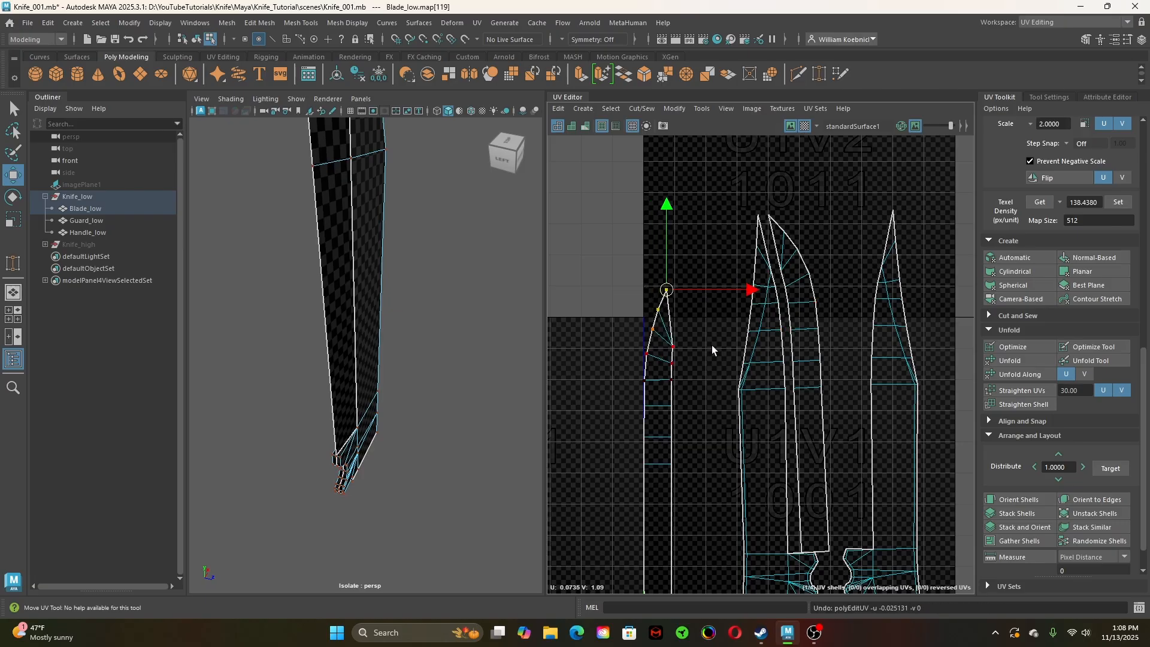
key("ctrl+z")
key("ctrl+z")
key("ctrl+z")
key("ctrl+z")
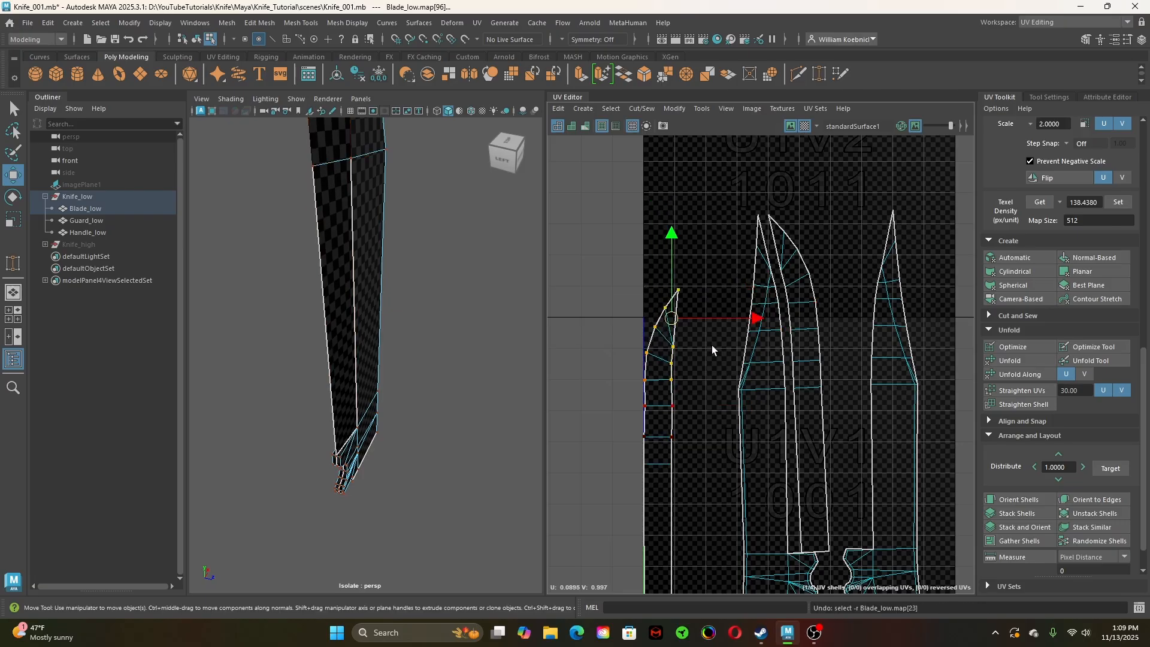
key("ctrl+z")
key("ctrl+z")
key("ctrl+z")
key("ctrl+z")
key("ctrl+z")
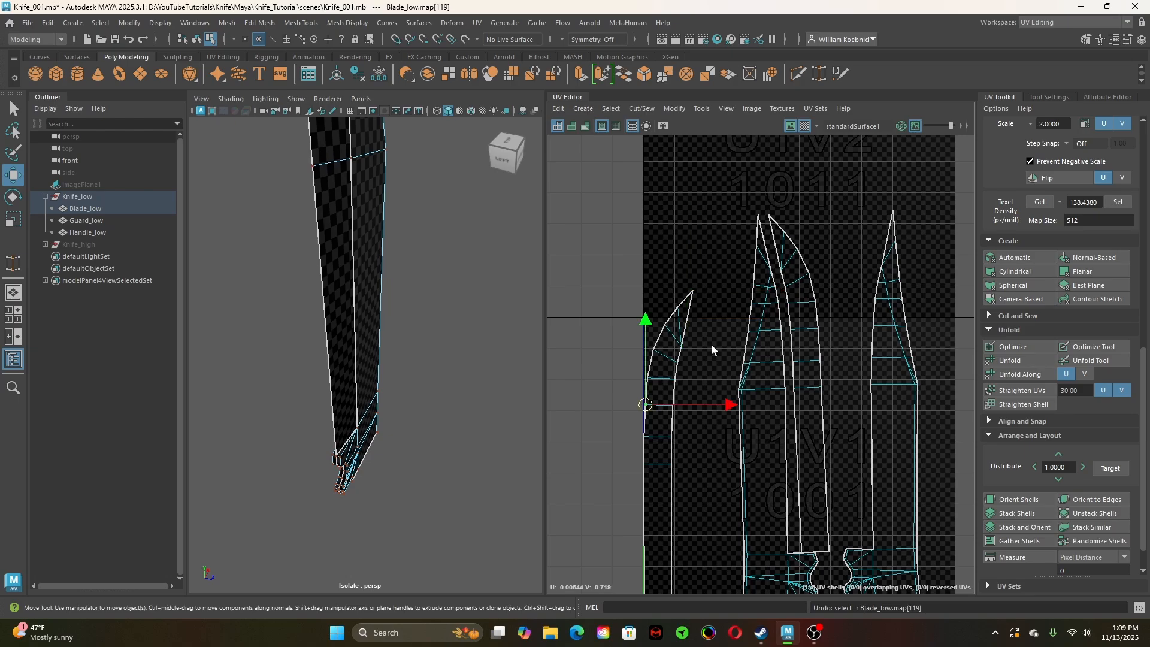
key("ctrl+z")
key("ctrl+z")
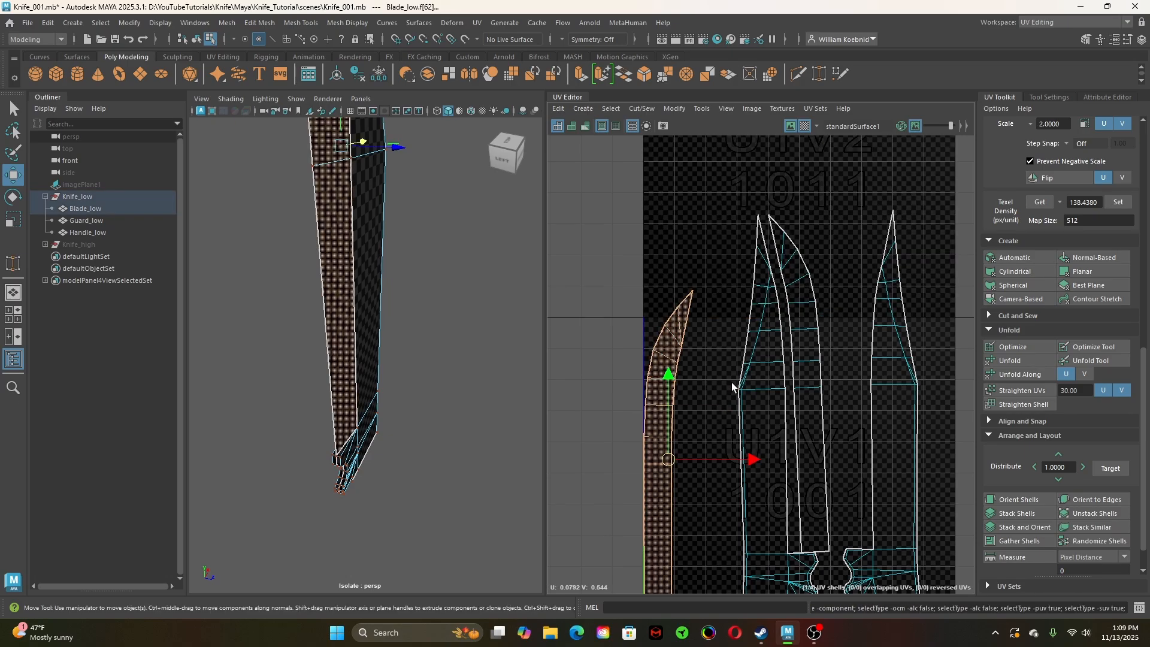
key("ctrl+z")
middle_click_drag(731, 382, 728, 324, "alt")
key("q")
left_click(717, 329)
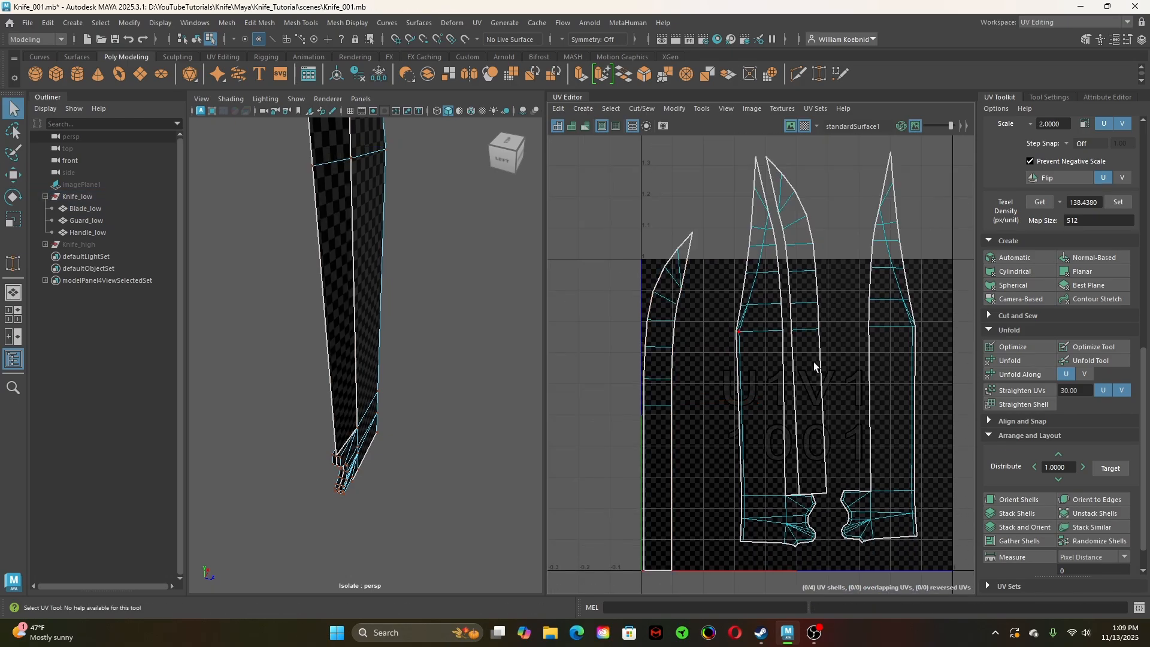
Select the narrow bevel shell overlapping the large blade-side shell and move it beside the narrow shell at the UV tile's border
scroll(857, 351, "down", 1)
middle_click_drag(795, 372, 756, 367, "alt")
right_click_drag(773, 287, 739, 271)
left_click(775, 284)
key("w")
left_click_drag(767, 328, 653, 388)
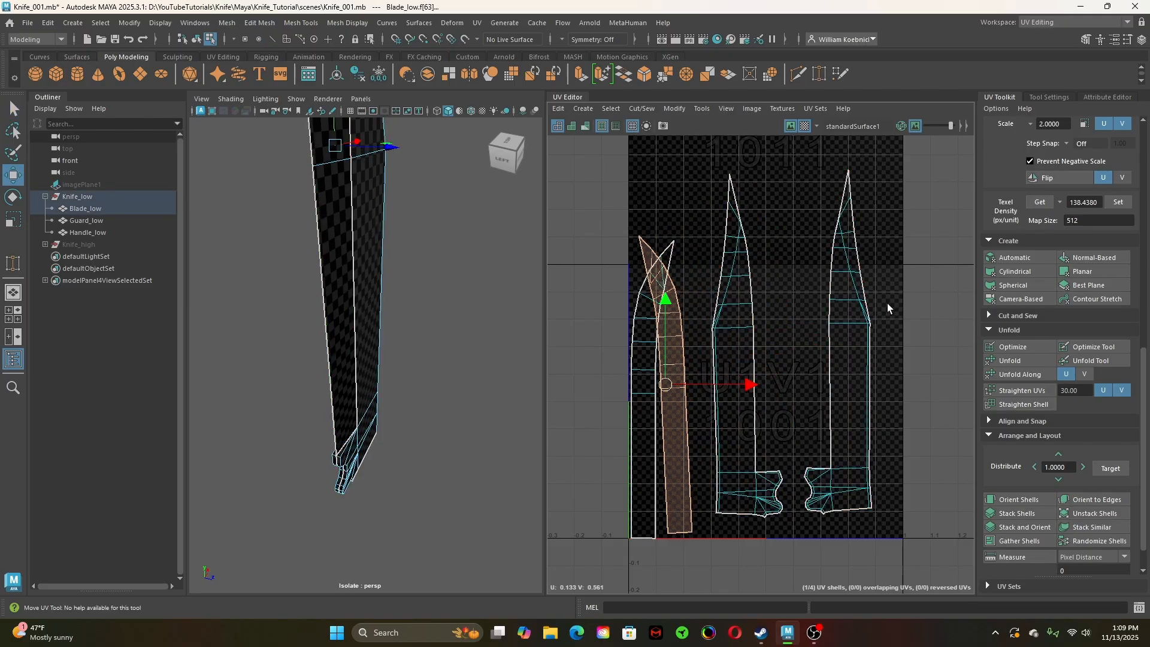
middle_click_drag(764, 401, 825, 340, "alt")
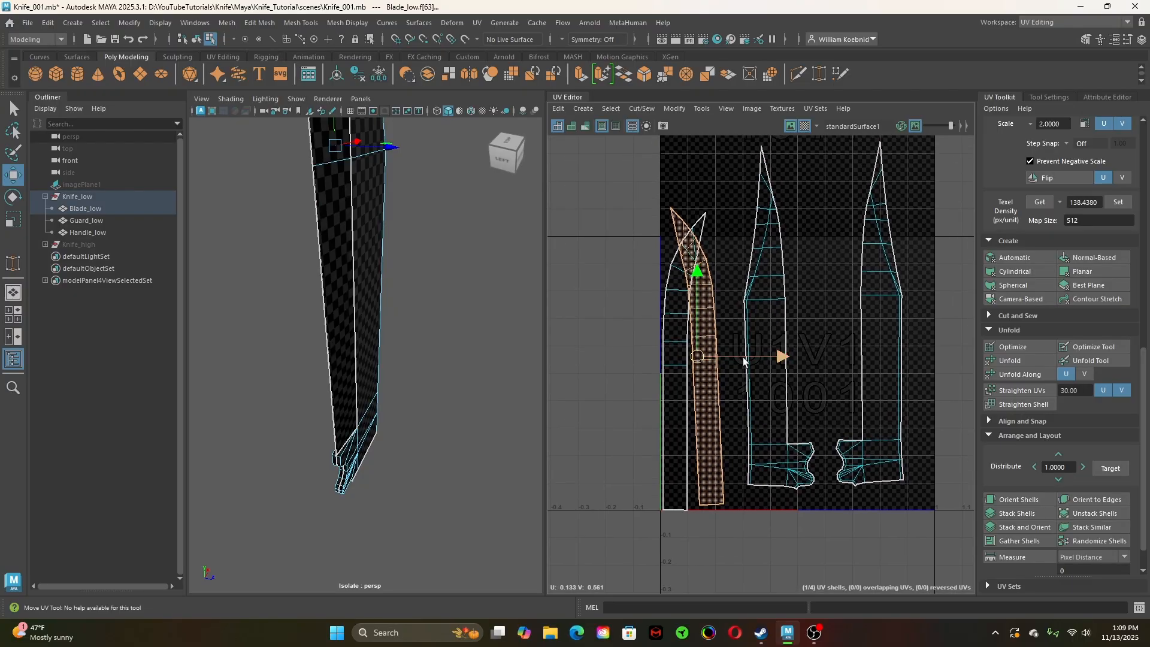
Rotate the moved narrow shell slightly clockwise, and apply Orient Shells to it and to the narrow shell on the tile border
key("e")
left_click_drag(735, 286, 738, 289)
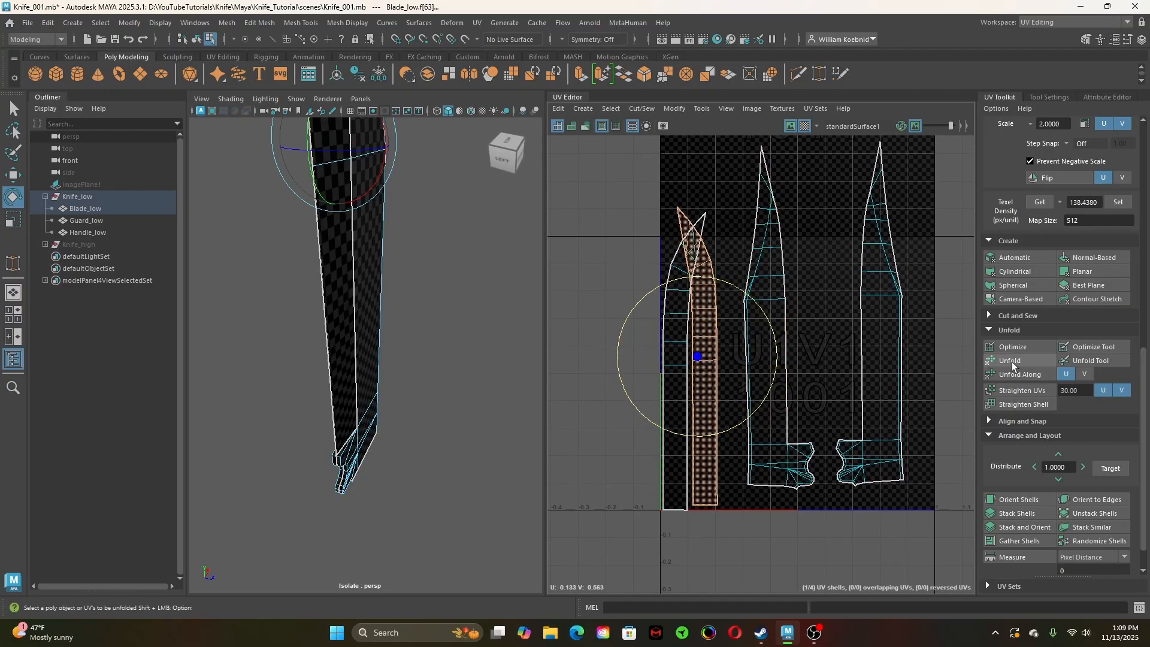
left_click(1021, 501)
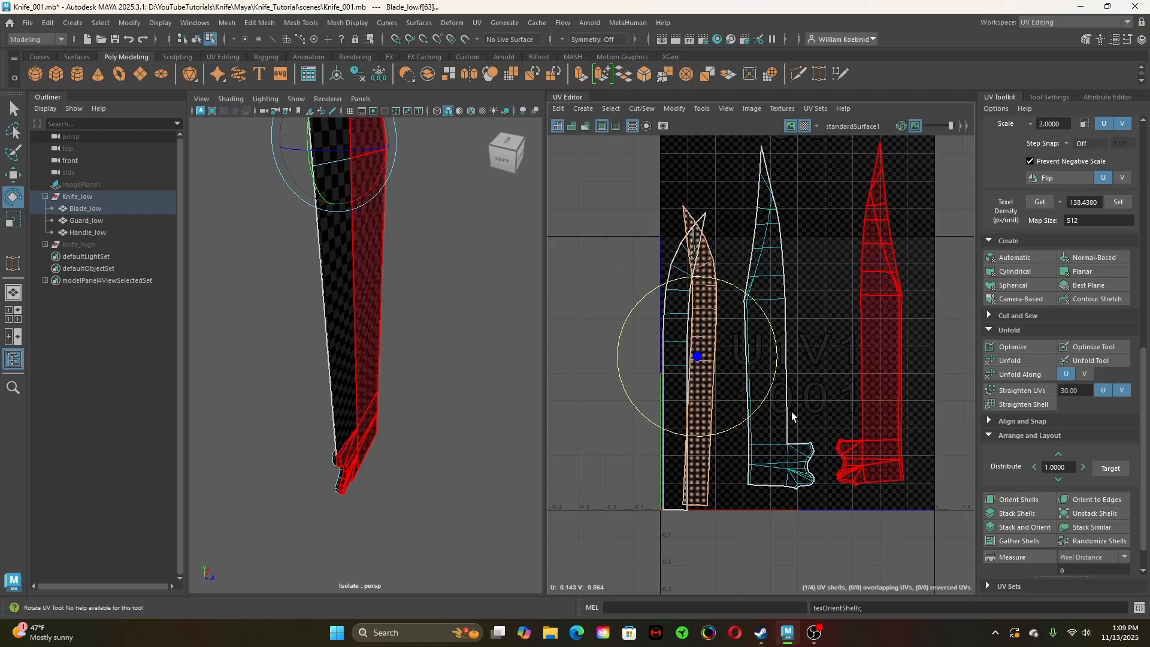
left_click(673, 363)
left_click(1018, 497)
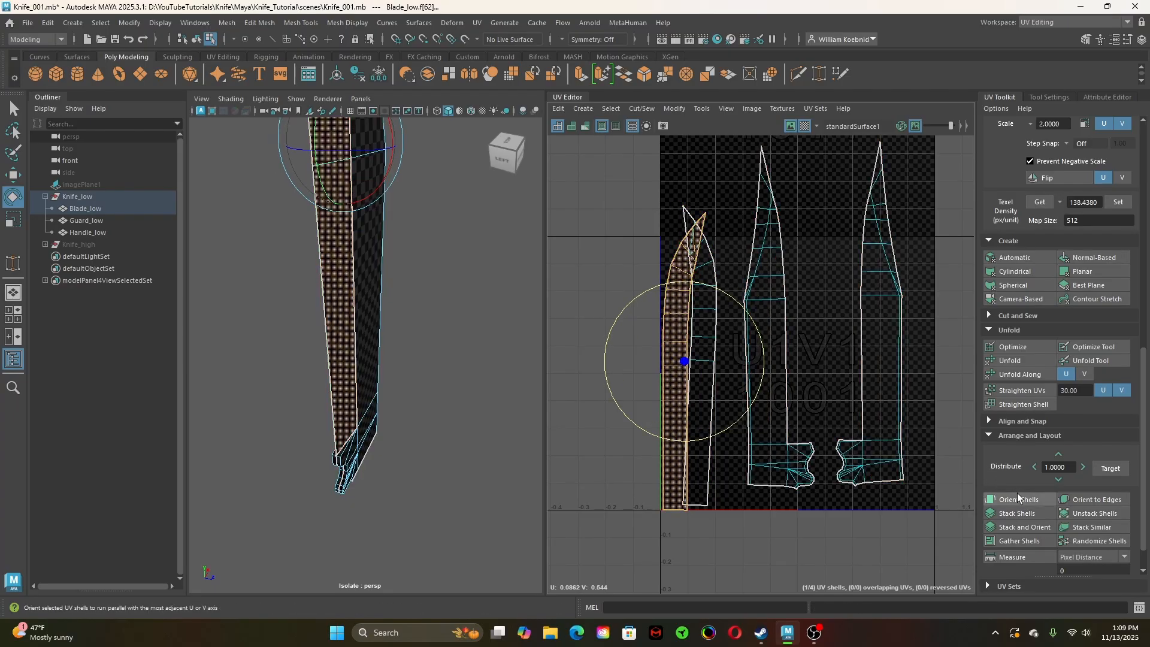
Apply Orient Shells again to the moved narrow shell and place it over the other narrow shell
left_click(713, 346)
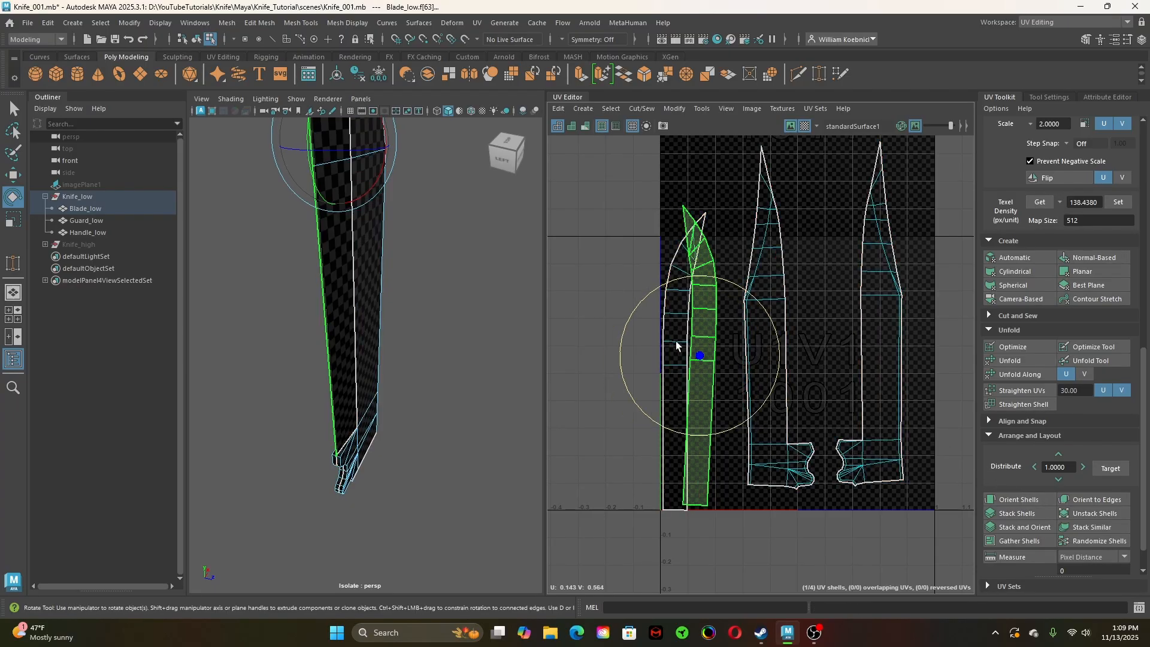
left_click(1020, 500)
key("w")
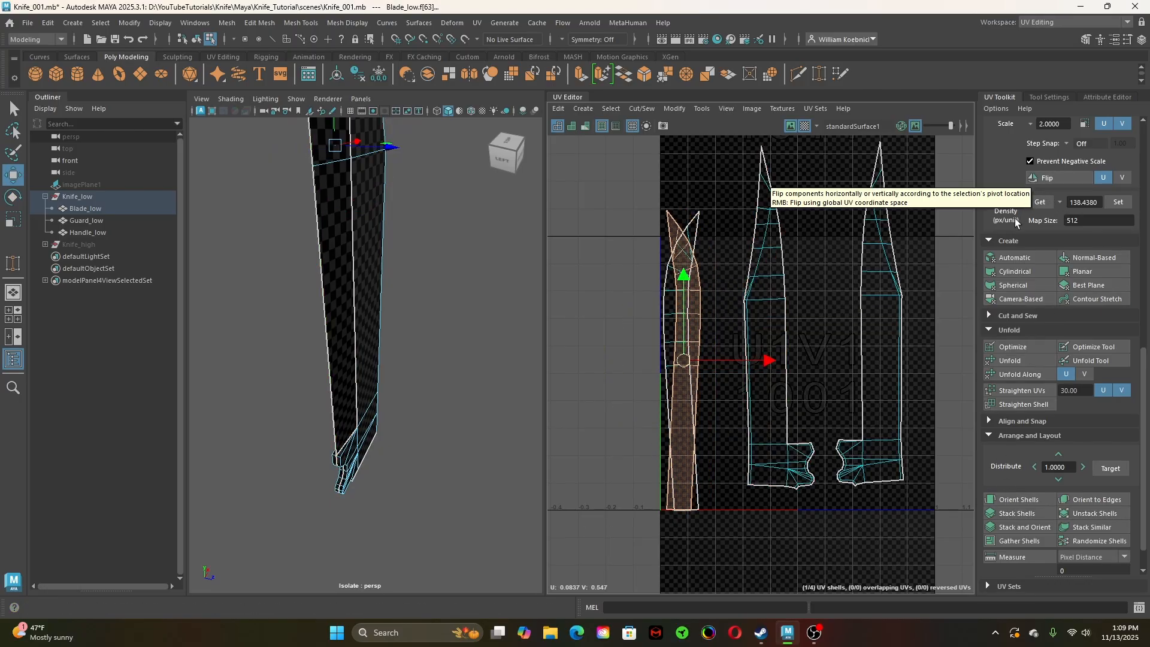
Select the narrow shell curving toward the tile border together with the adjacent large blade-side shell, and flip both in U
scroll(1012, 240, "up", 3)
scroll(995, 198, "up", 4)
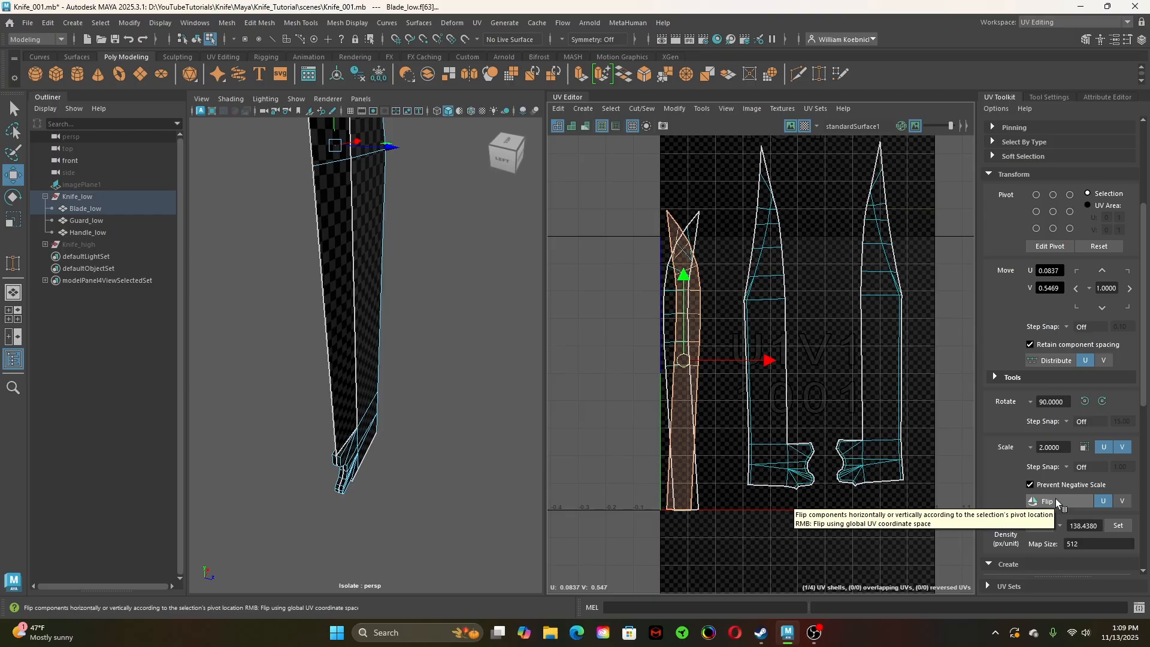
left_click_drag(408, 340, 395, 409, "alt")
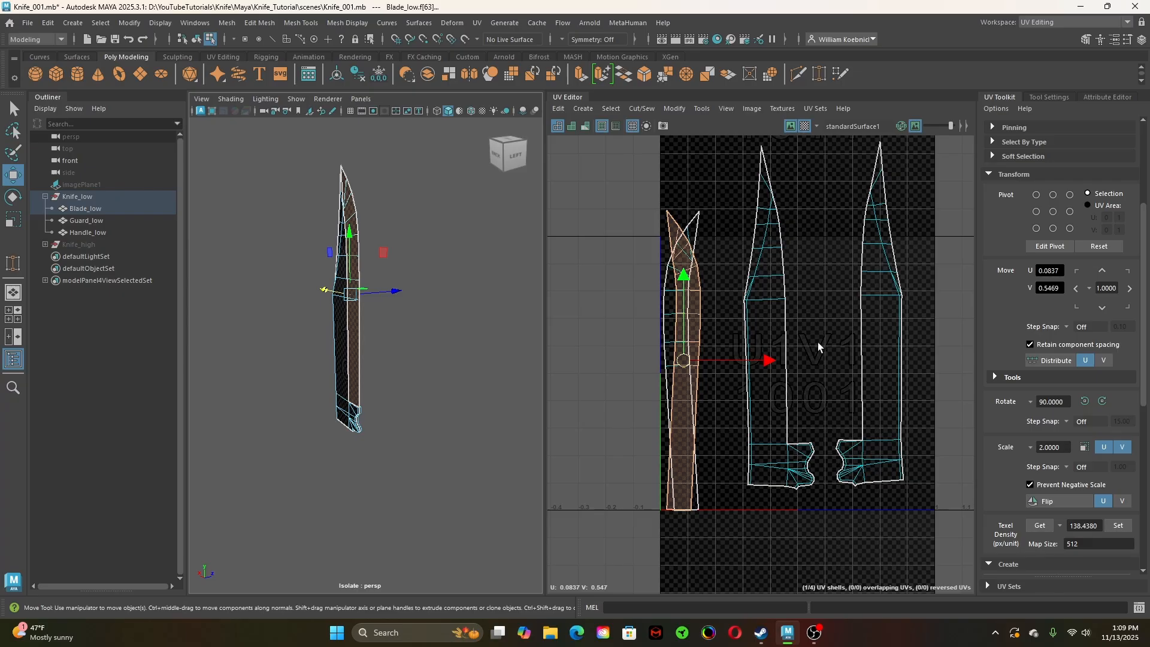
left_click(554, 360)
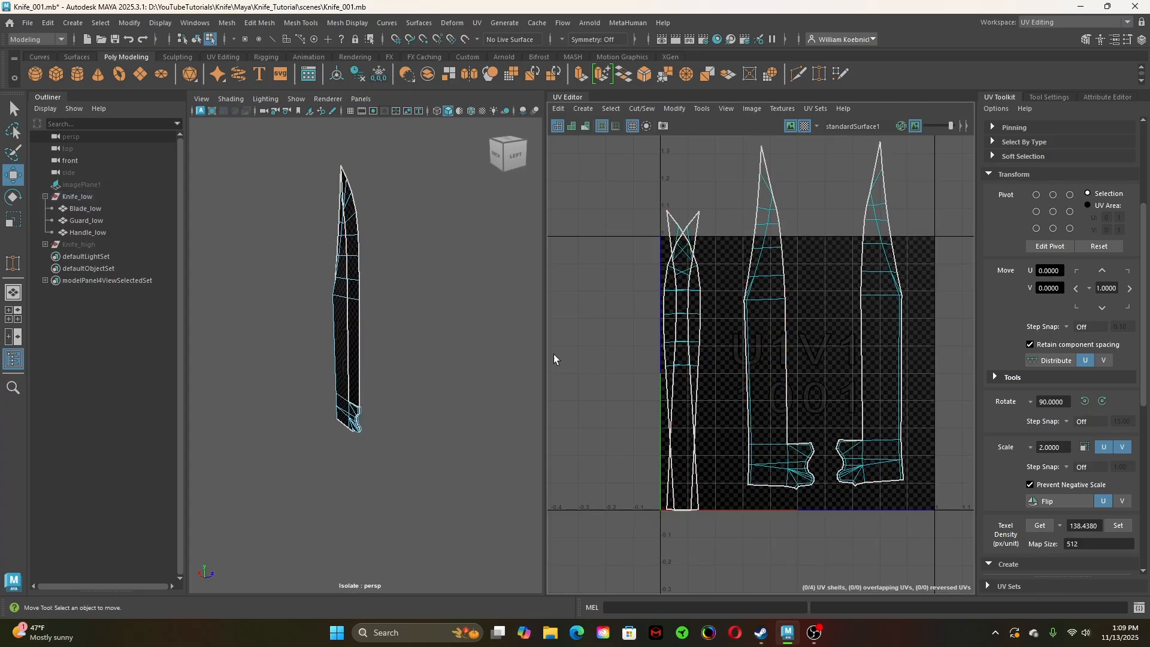
left_click(705, 326)
left_click(760, 289)
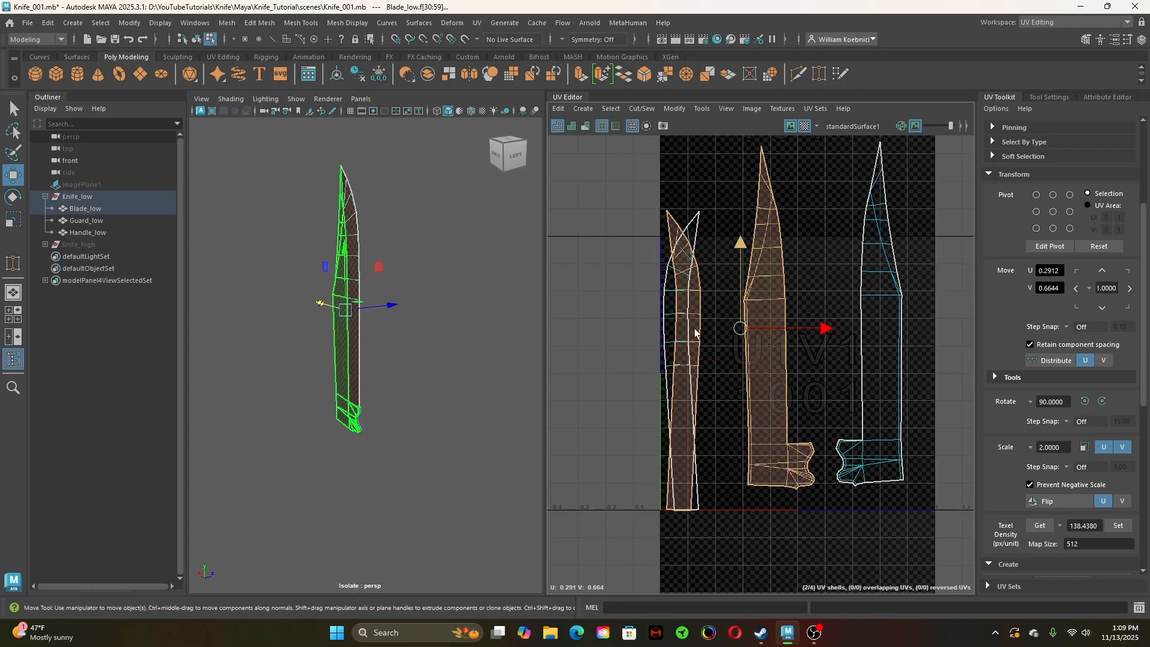
left_click_drag(492, 414, 525, 387, "alt")
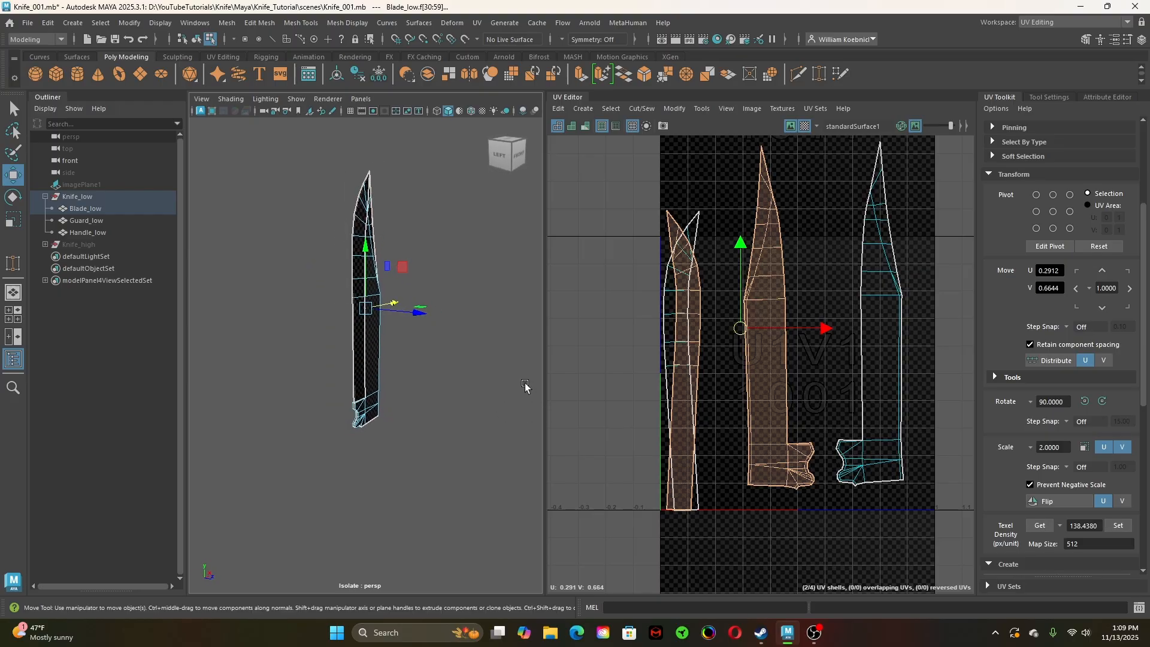
left_click(1051, 500)
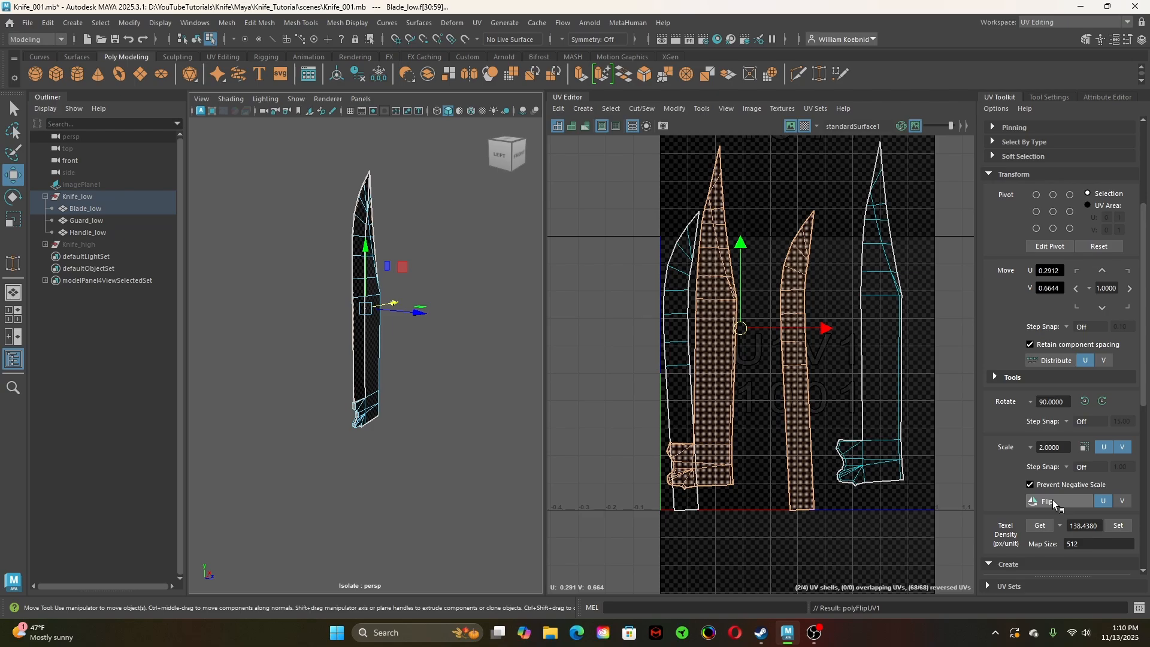
Move the flipped large shell onto its matching blade-side shell, and place the flipped narrow shell beside the other narrow one
left_click(713, 363)
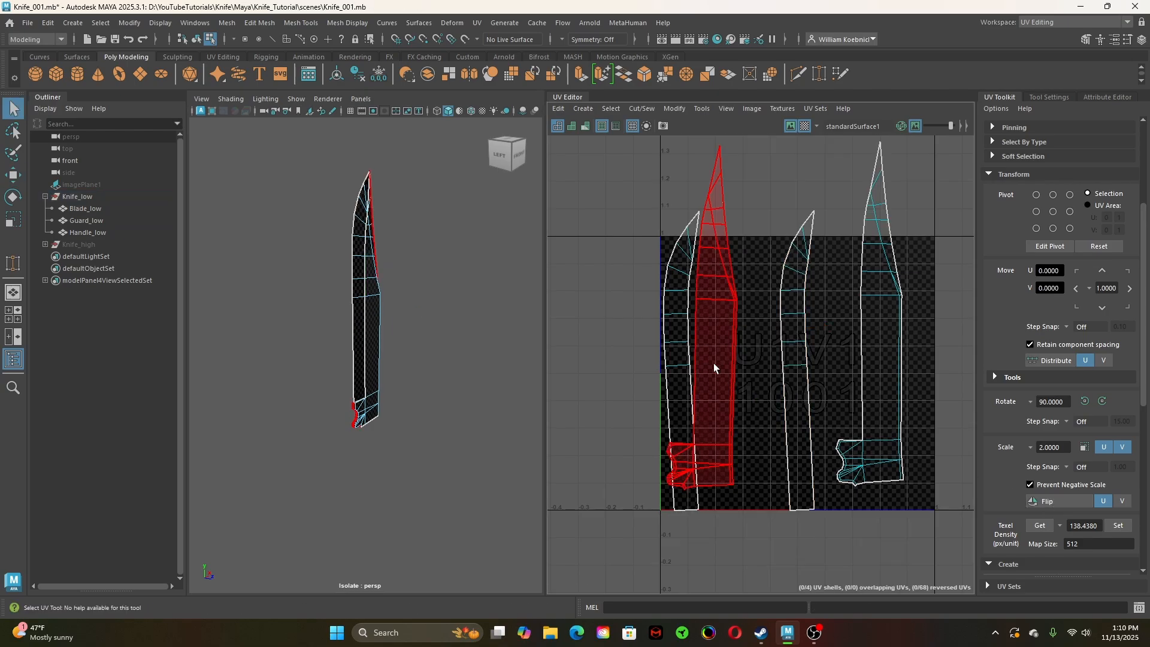
left_click_drag(702, 318, 868, 315)
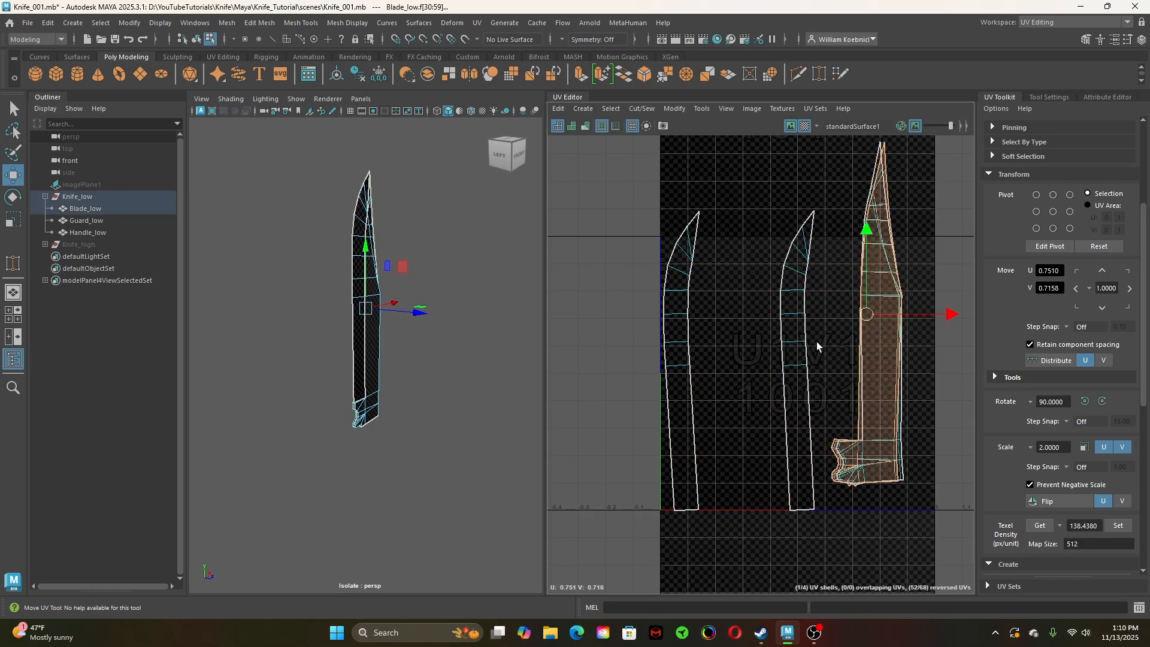
left_click(798, 355)
left_click_drag(797, 360, 711, 357)
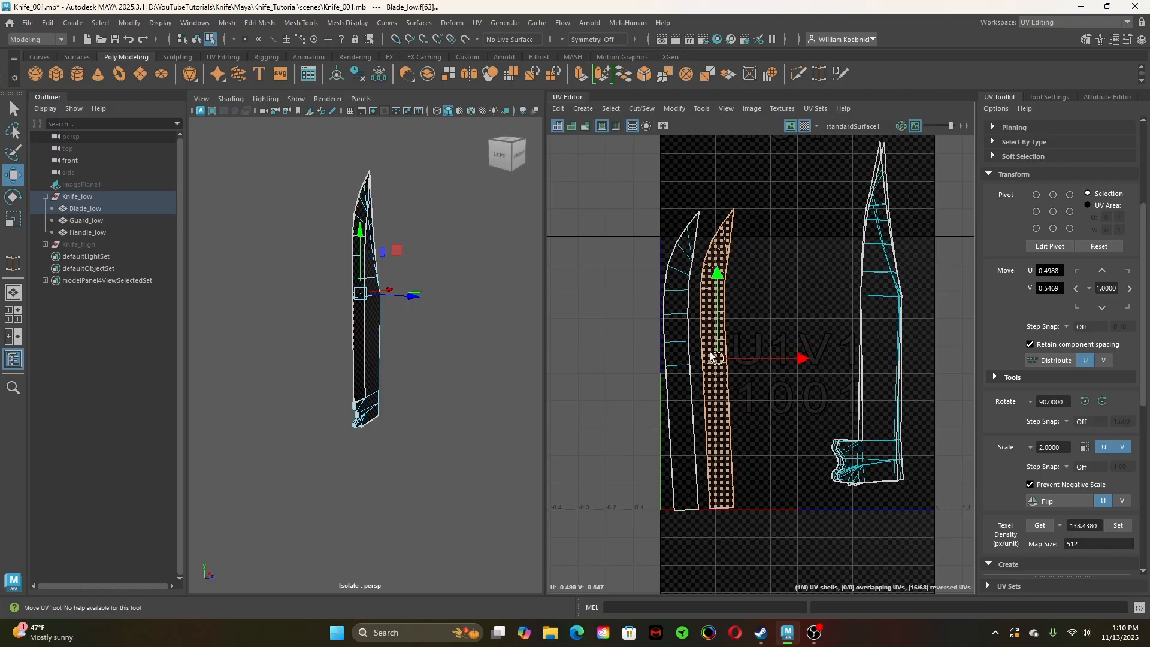
Orient and stack the two narrow shells, and set their texel density to 138.4380 at map size 512
left_click(681, 359, "shift")
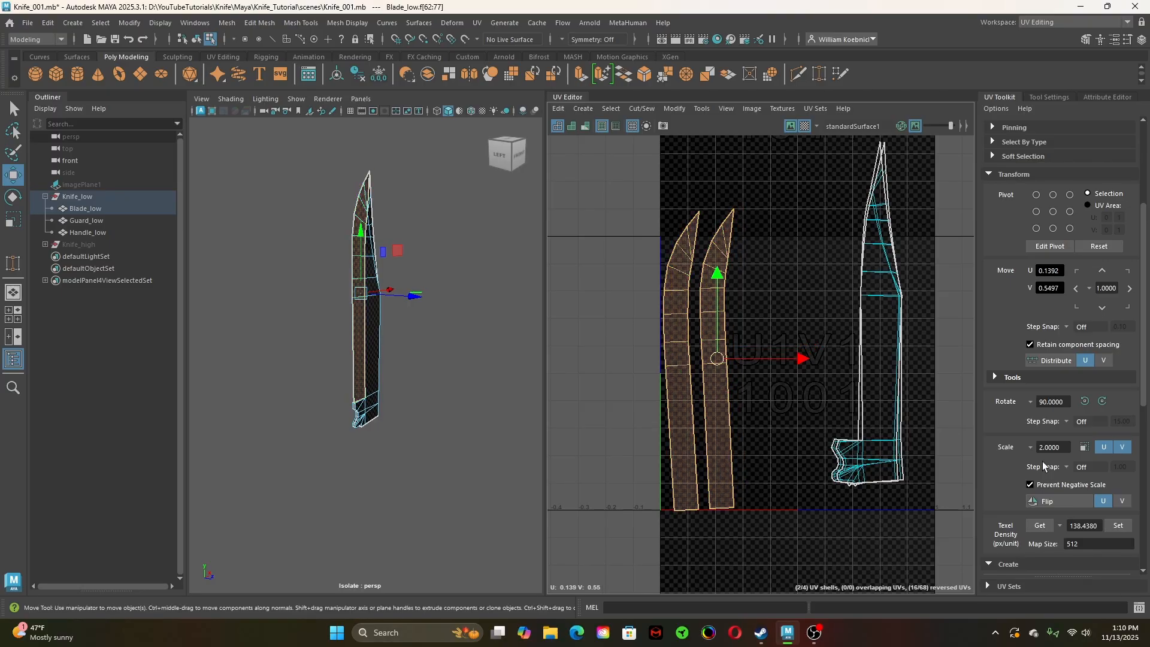
scroll(1062, 493, "down", 3)
scroll(1061, 492, "down", 3)
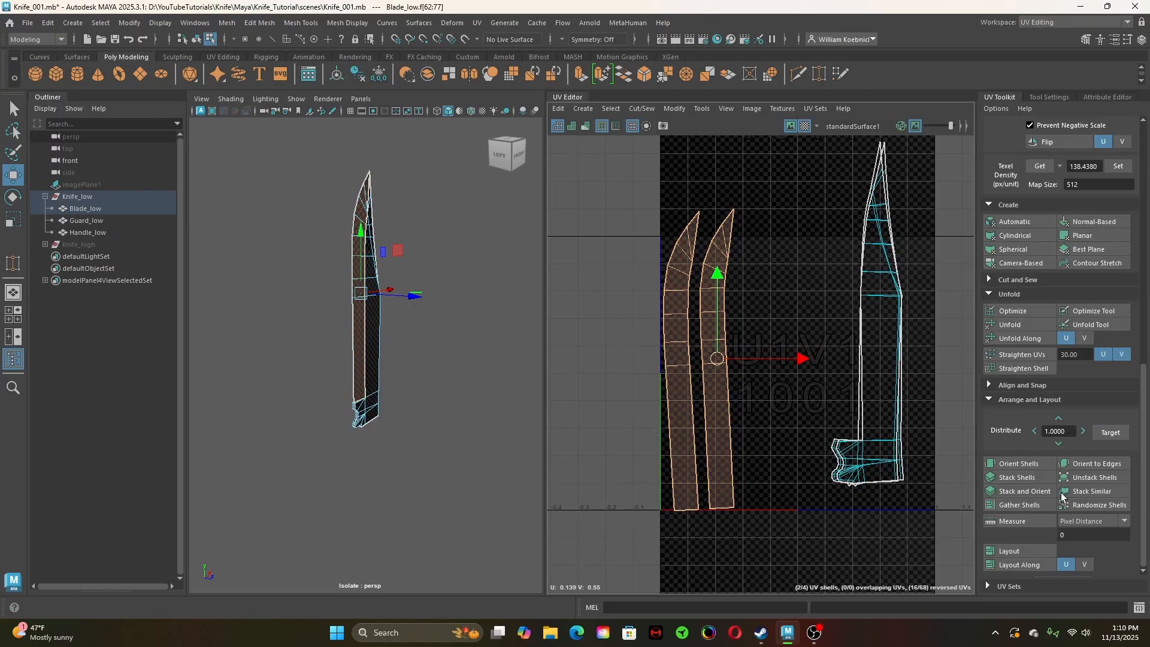
left_click(1033, 463)
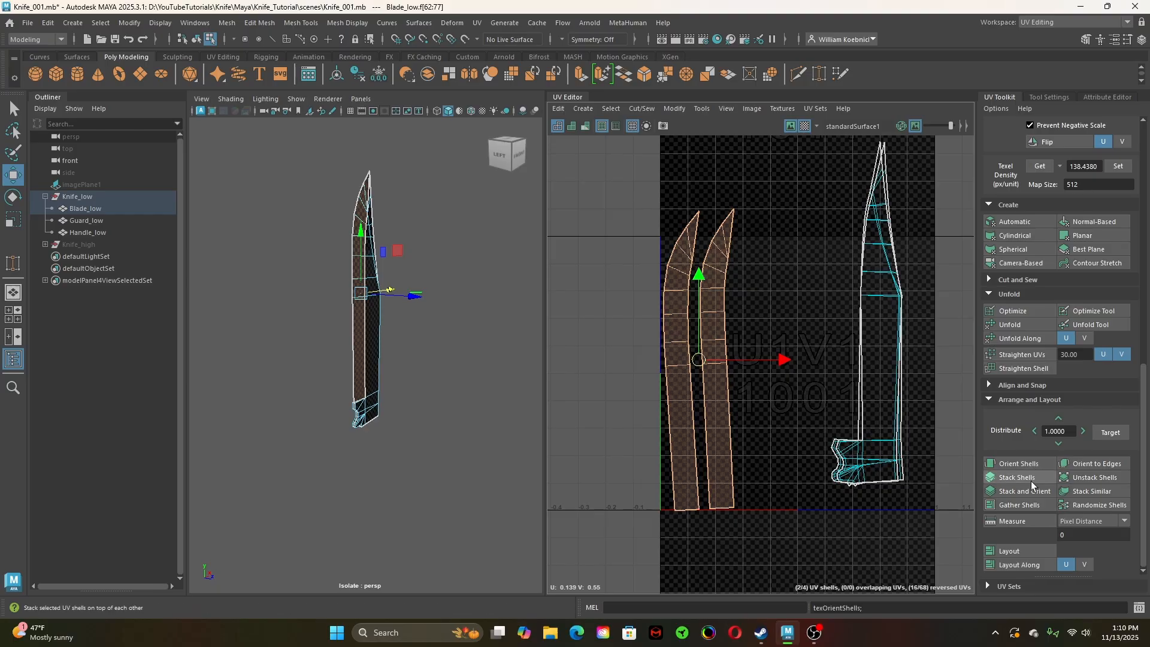
left_click(1030, 480)
left_click(1030, 465)
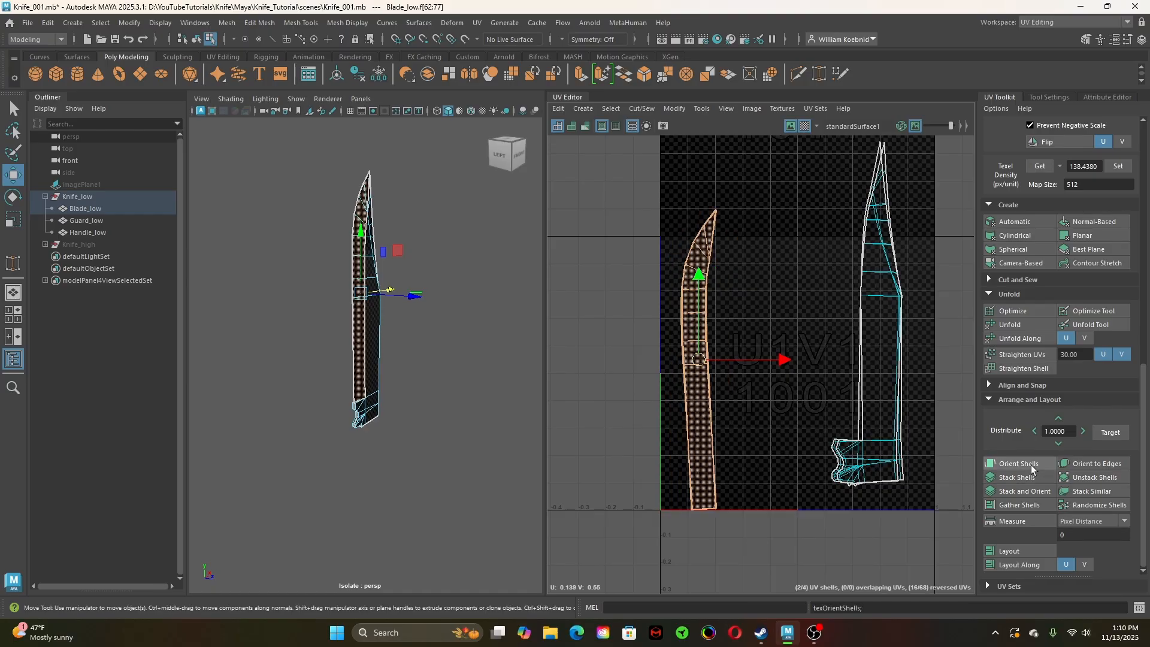
left_click(1118, 165)
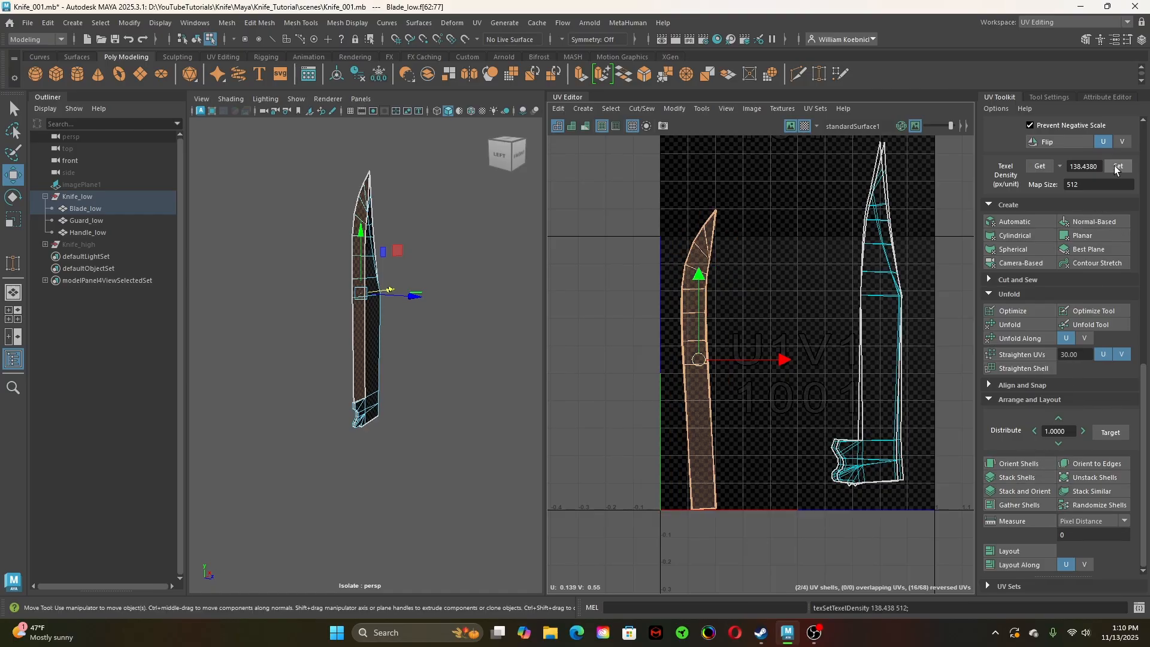
Orient the stacked narrow shells again, inspect how closely their outlines match, and reselect both
left_click(1022, 463)
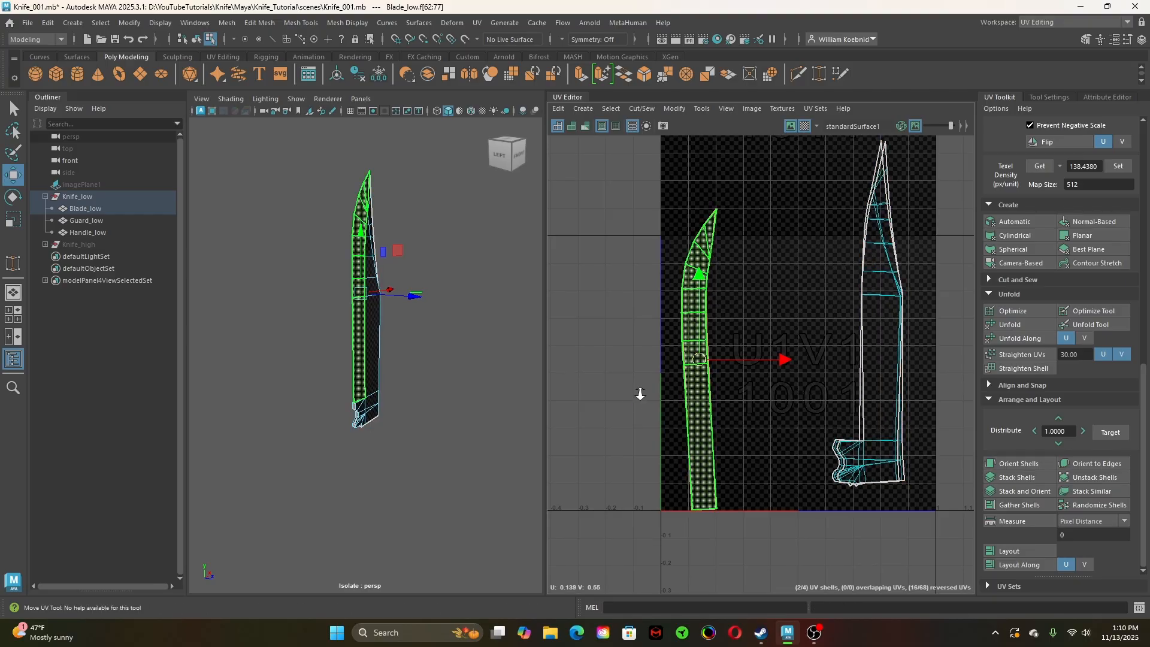
right_click_drag(632, 391, 806, 418, "alt")
left_click(817, 412)
right_click_drag(767, 364, 815, 383, "alt")
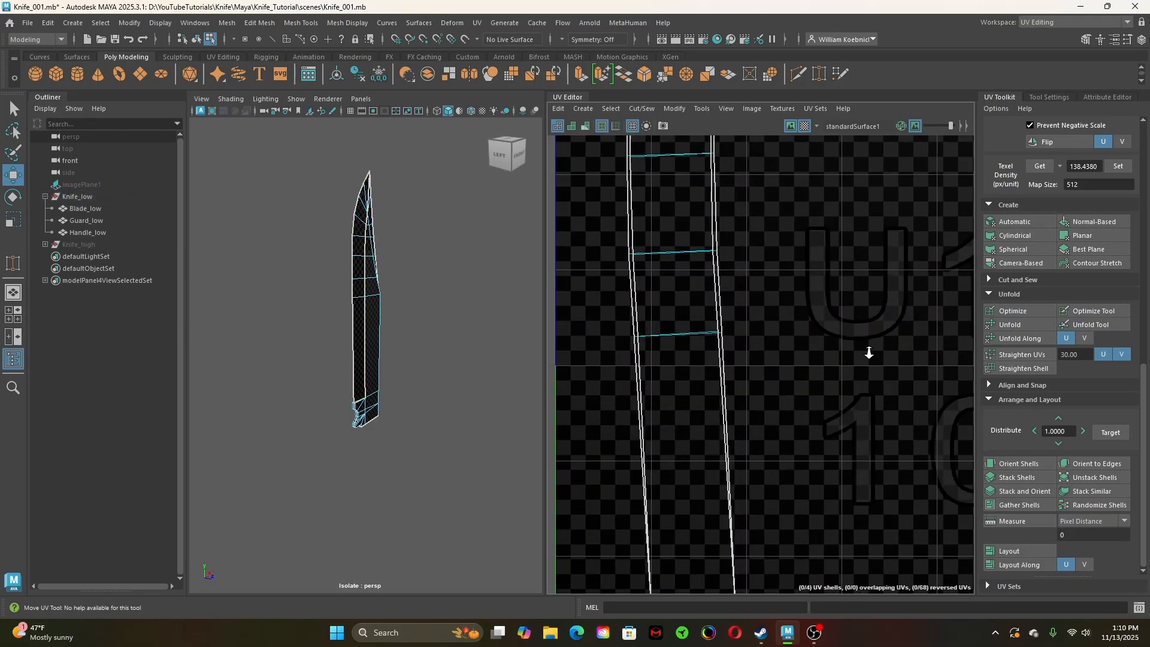
scroll(616, 353, "down", 5)
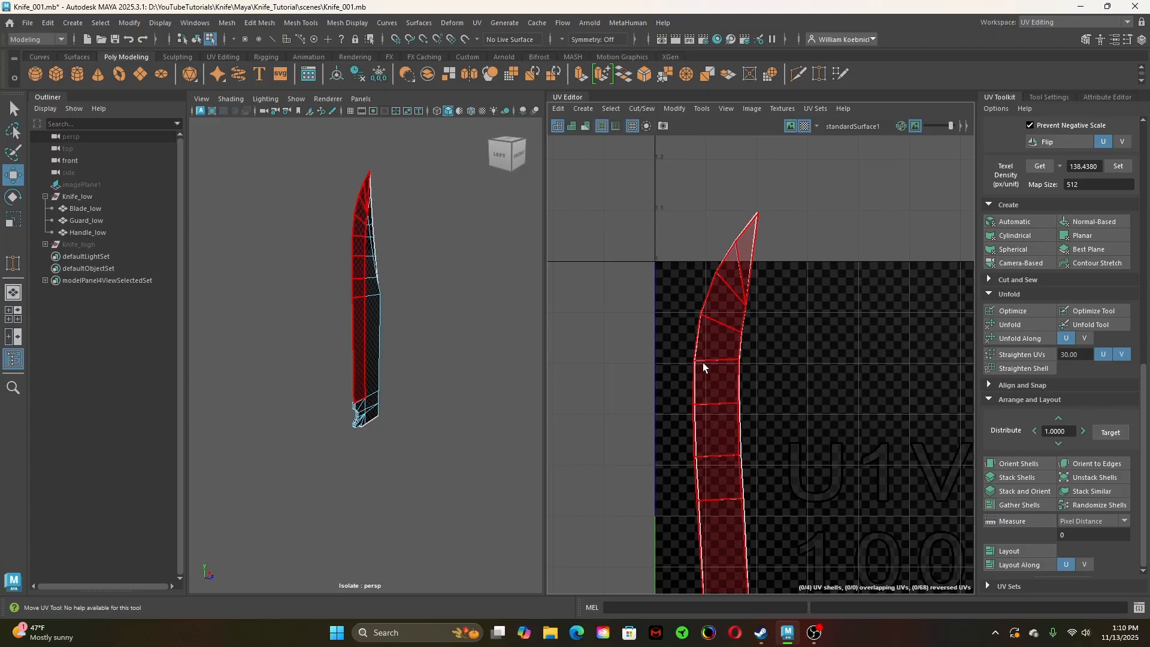
right_click_drag(706, 354, 671, 333)
left_click_drag(671, 333, 799, 422)
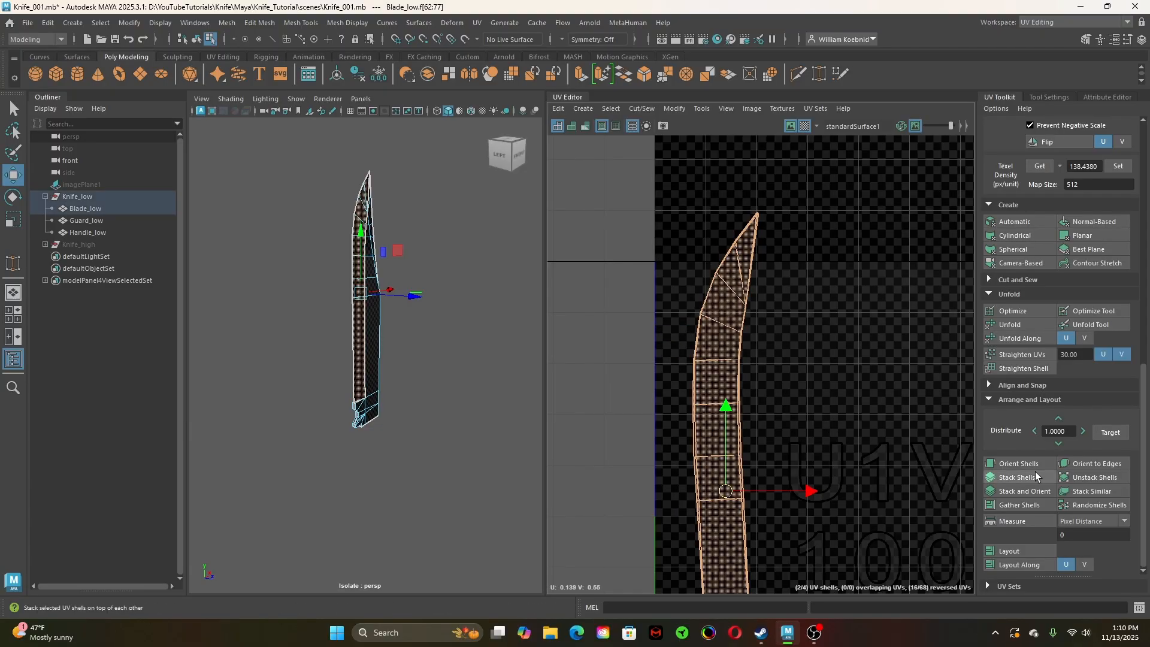
Try to optimize the stacked narrow shells once, and undo the attempt
left_click(1023, 311)
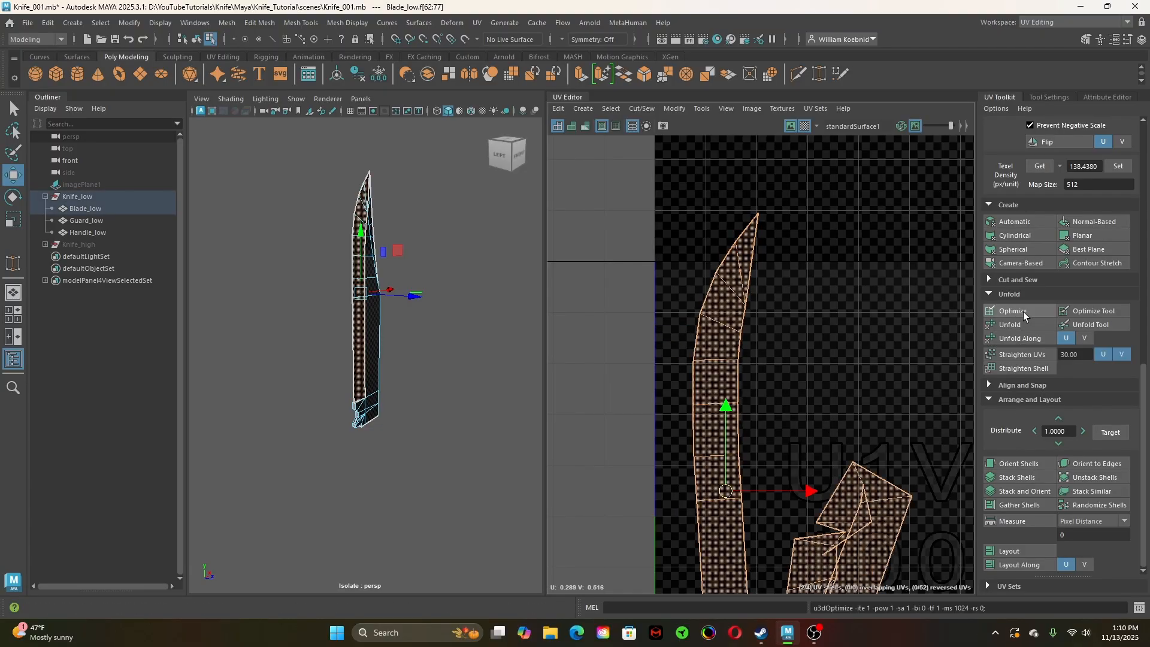
key("ctrl+z")
key("ctrl+z")
scroll(916, 421, "down", 3)
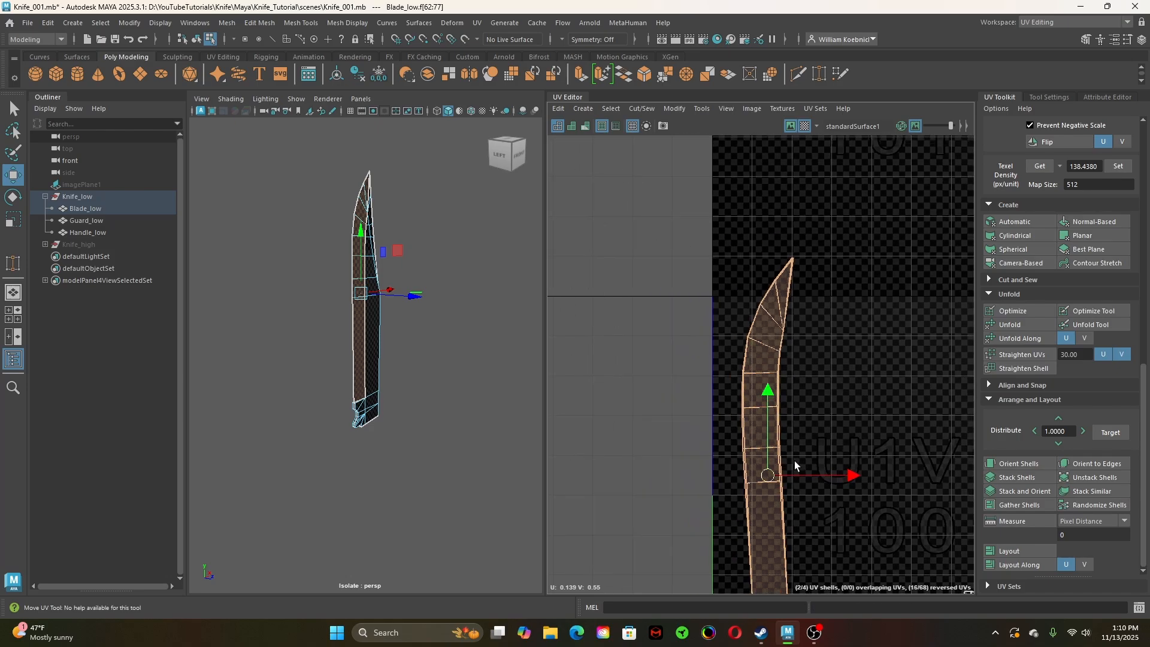
scroll(794, 461, "down", 3)
Try running Optimize repeatedly on the two stacked narrow shells
left_click(1015, 314)
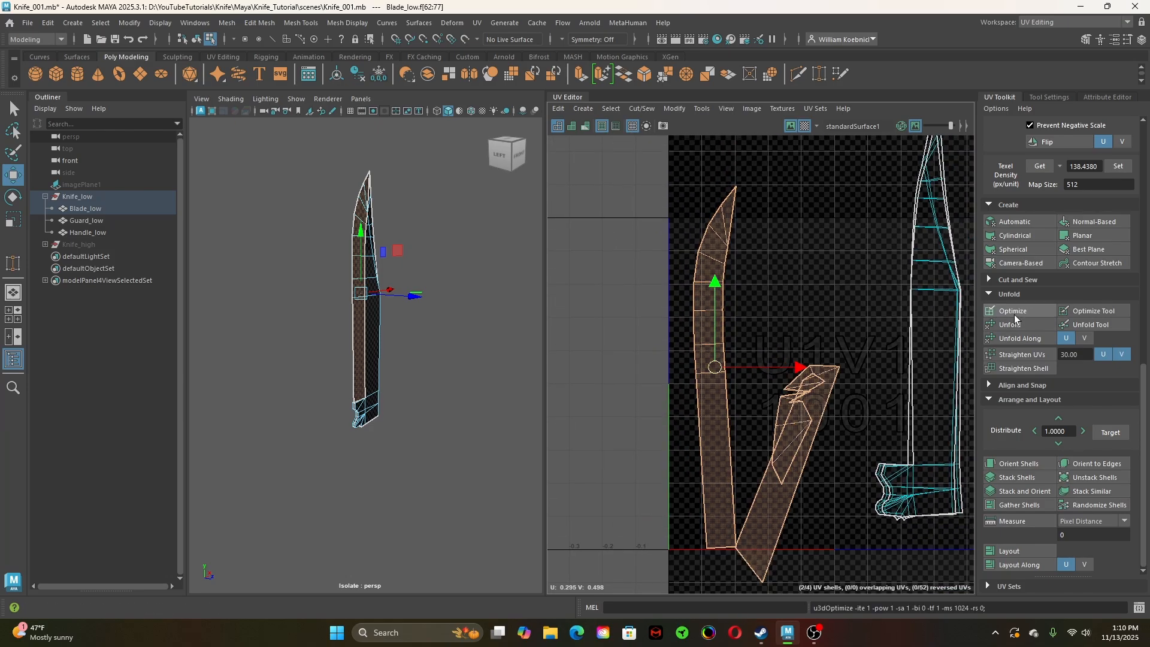
left_click(1014, 314)
left_click(1019, 310)
left_click(1019, 310)
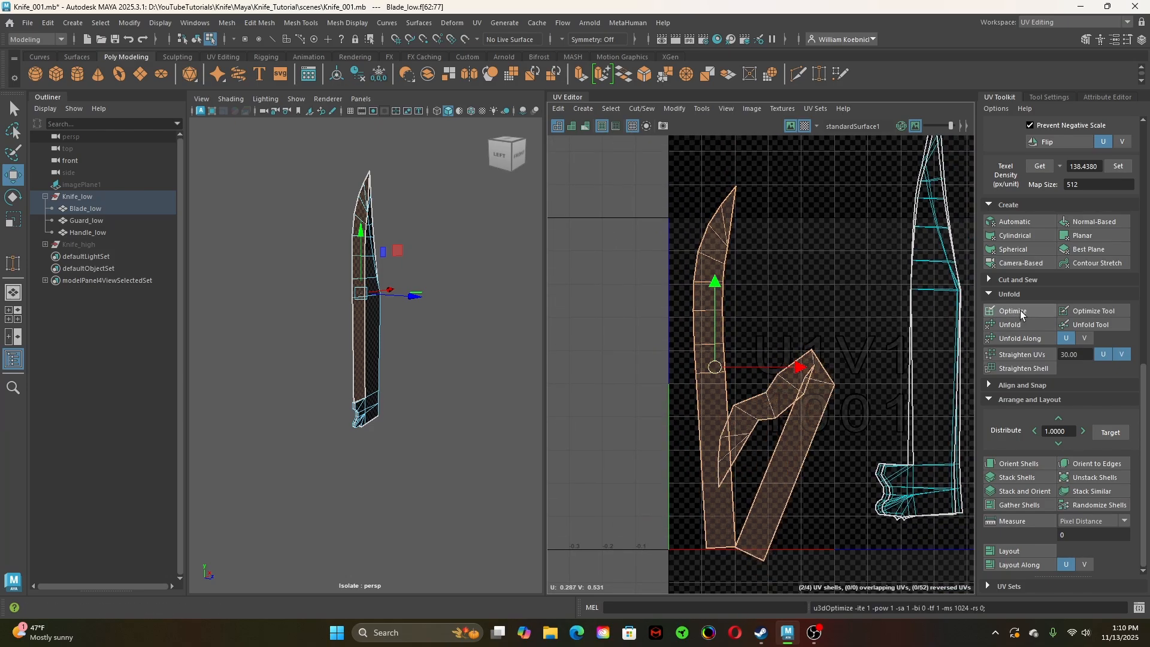
left_click(1019, 310)
left_click(1019, 310)
left_click(1019, 311)
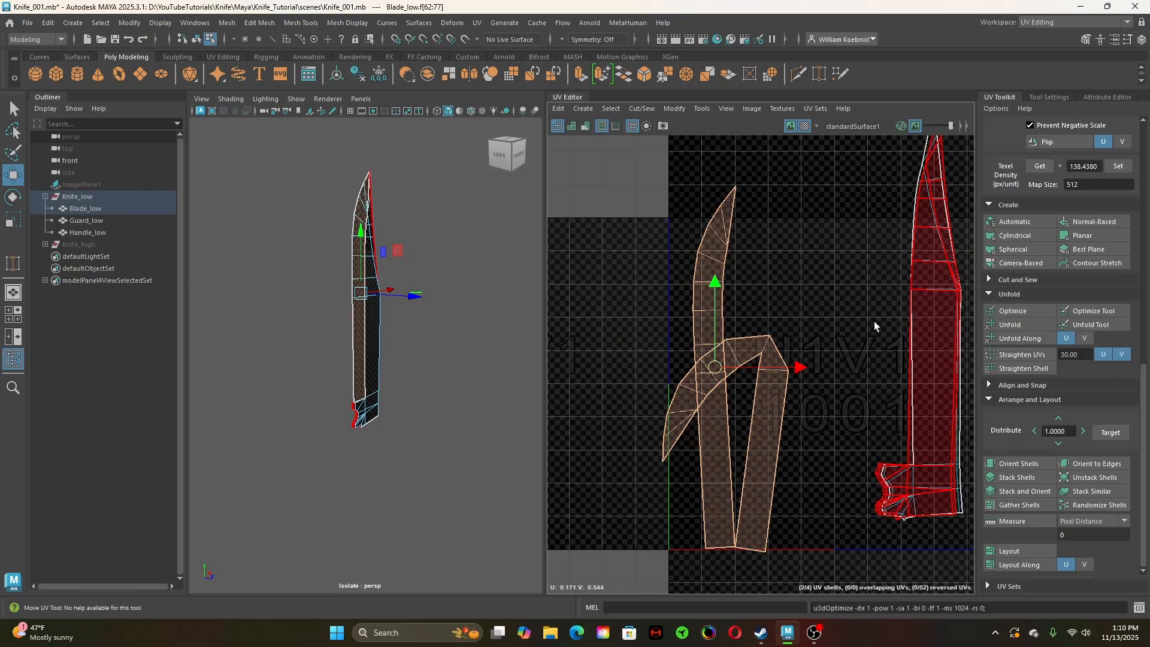
Undo all the Optimize passes on the narrow shells
key("ctrl+z")
key("ctrl+z")
key("ctrl+z")
key("ctrl+z")
key("ctrl+z")
key("ctrl+z")
key("ctrl+z")
key("ctrl+z")
key("ctrl+z")
key("ctrl+z")
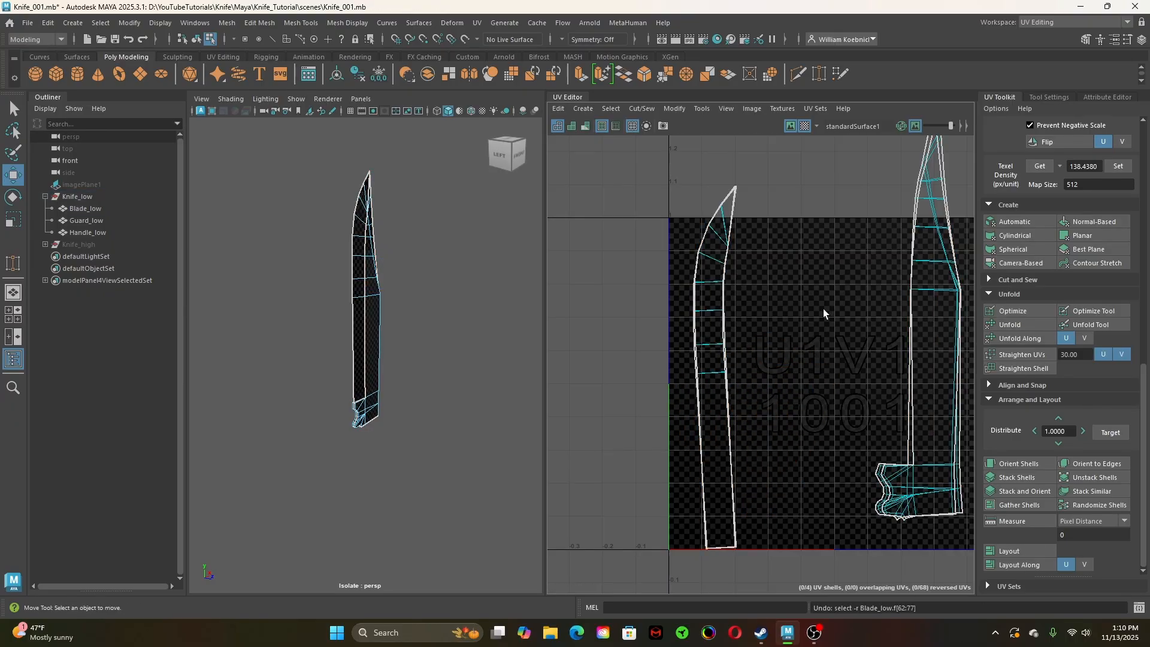
Undo the stacking of the narrow shells and the earlier moves that placed matching shells together
key("ctrl+z")
key("ctrl+z")
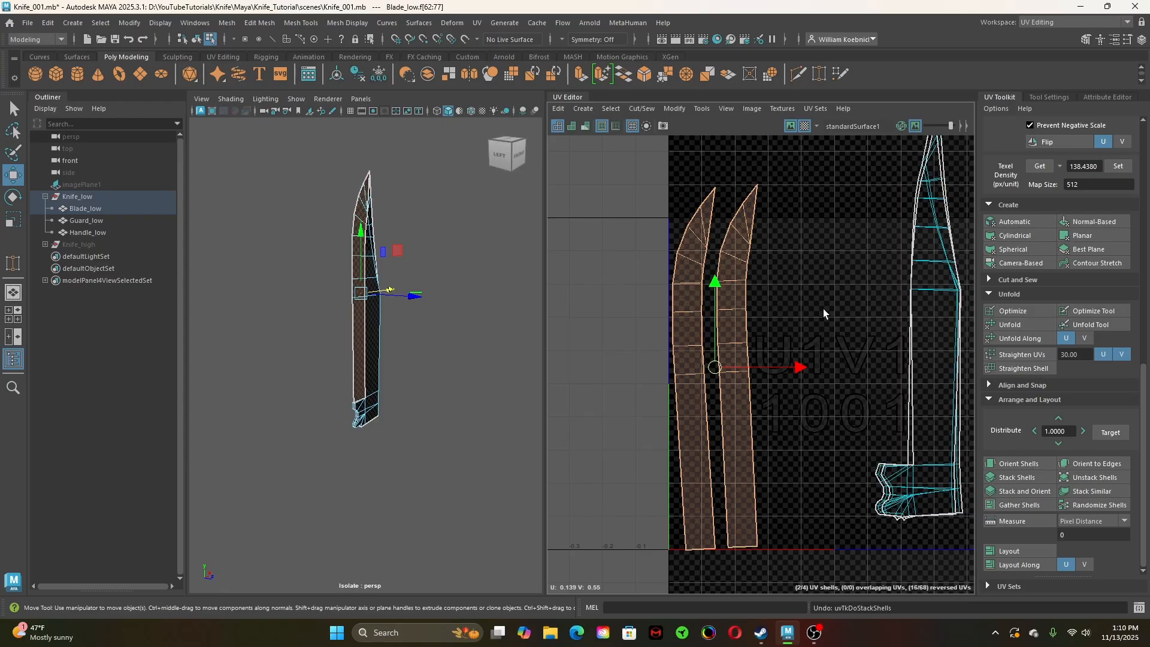
scroll(825, 314, "down", 2)
middle_click_drag(824, 314, 763, 330, "alt")
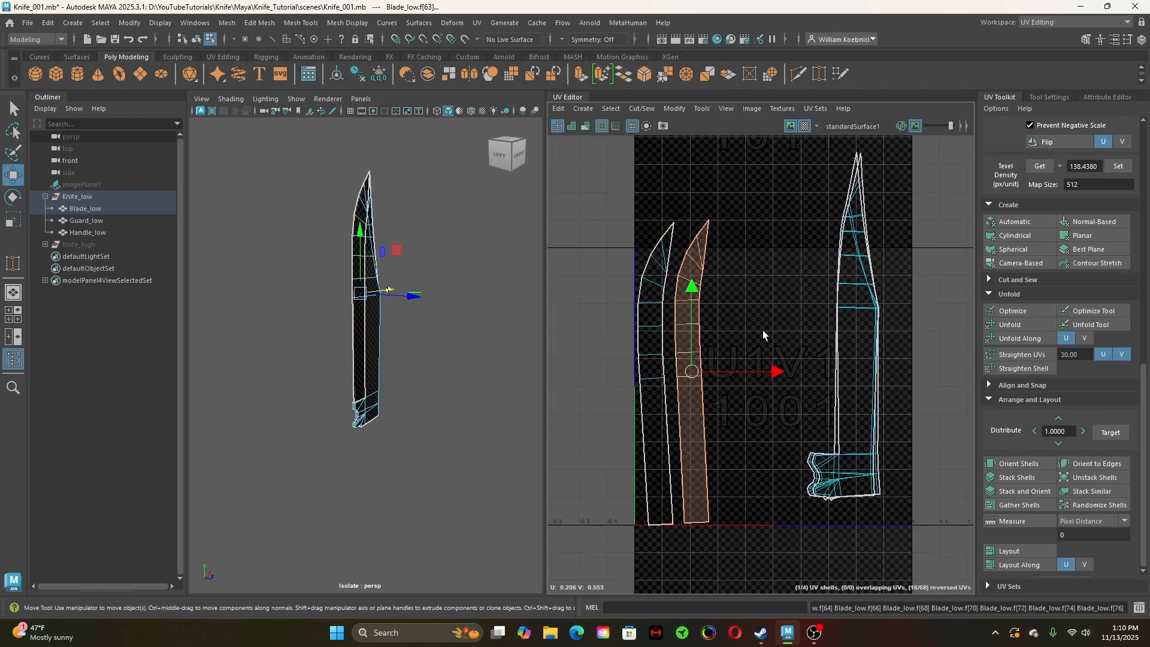
key("ctrl+z")
key("ctrl+z")
key("ctrl+z")
key("ctrl+z")
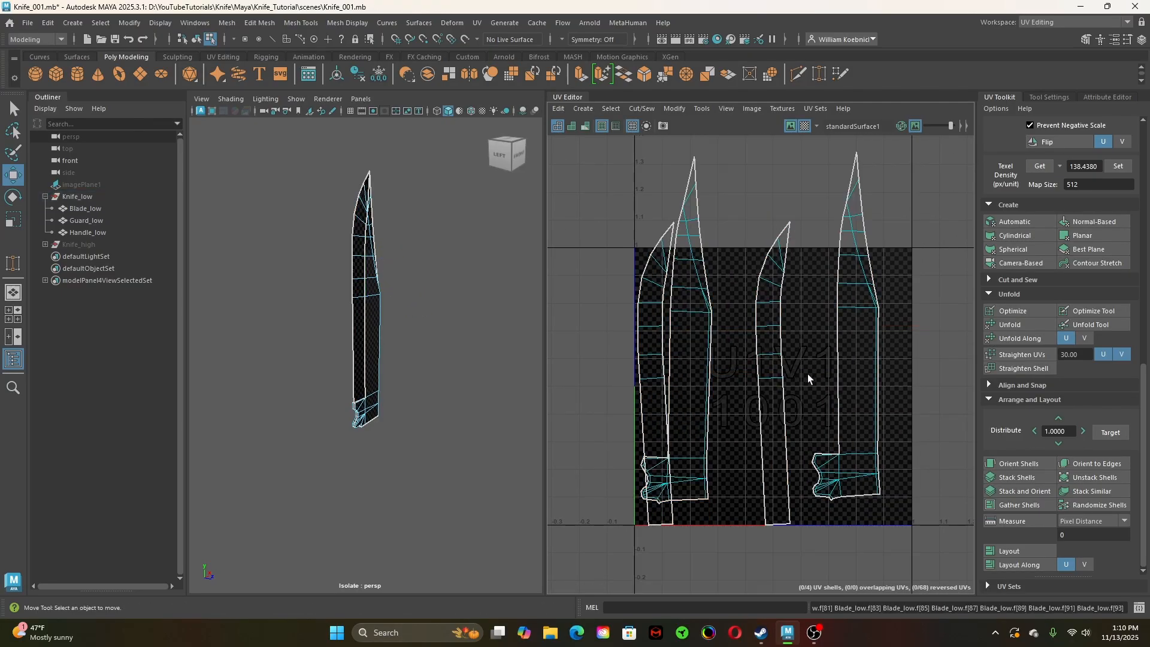
Undo the remaining shell moves and the U flip, back to the unflipped layout with all four shells selected
middle_click_drag(808, 374, 808, 353, "alt")
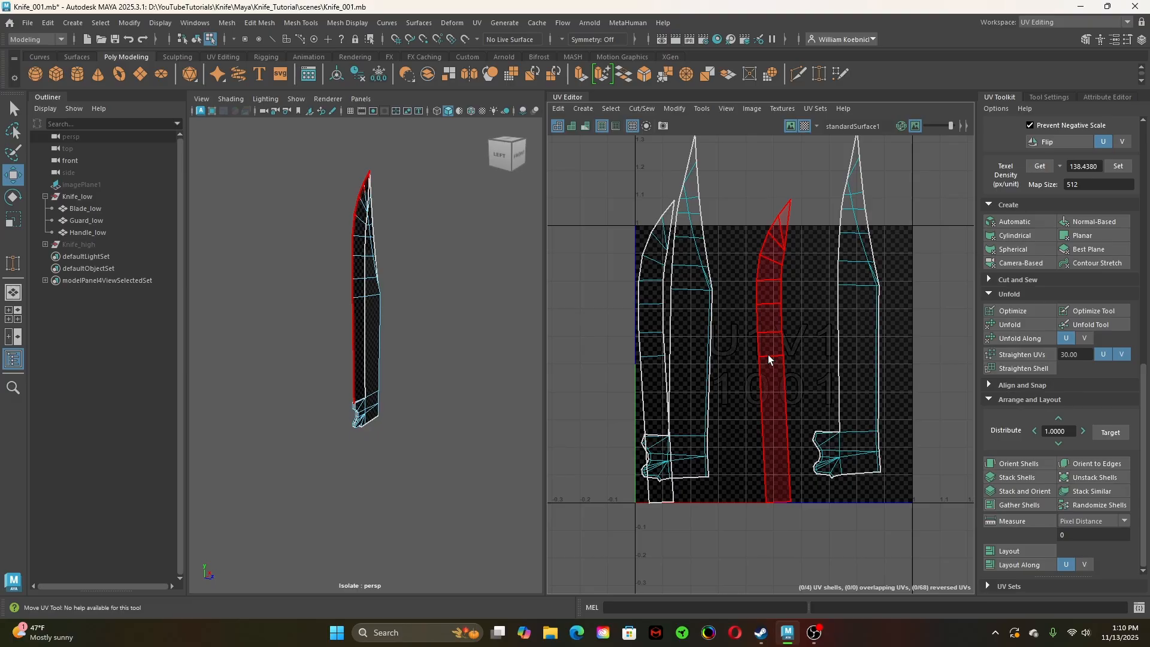
key("ctrl+z")
key("ctrl+z")
key("ctrl+z")
key("ctrl+z")
key("ctrl+z")
key("ctrl+z")
key("ctrl+z")
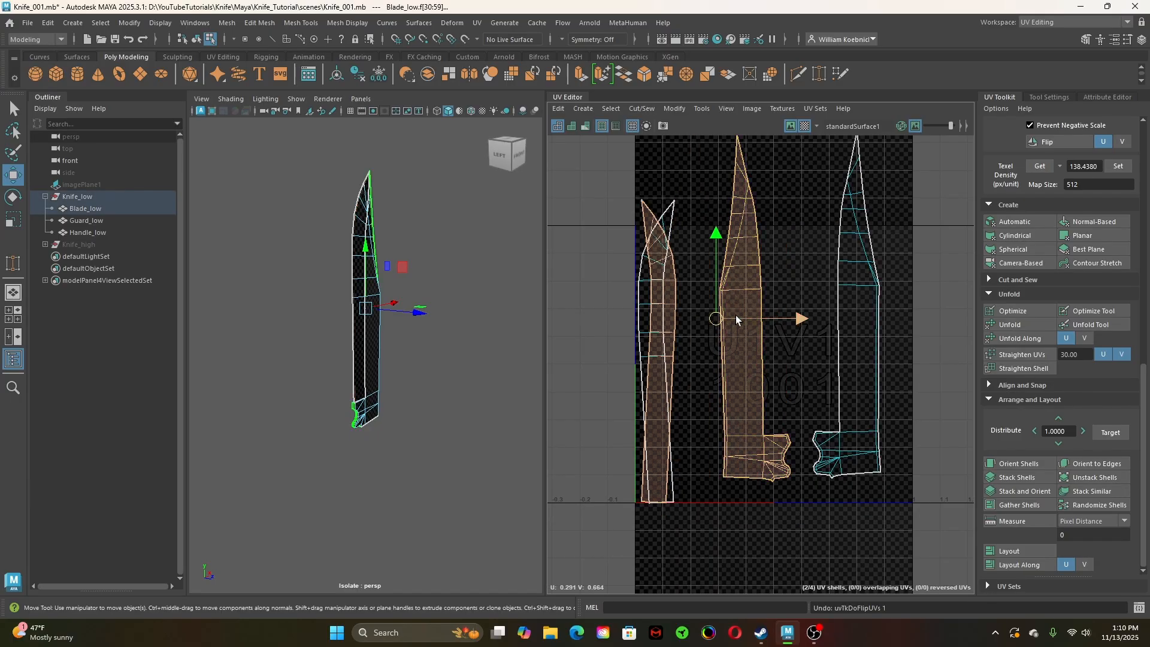
key("ctrl+z")
key("ctrl+z")
key("ctrl+z")
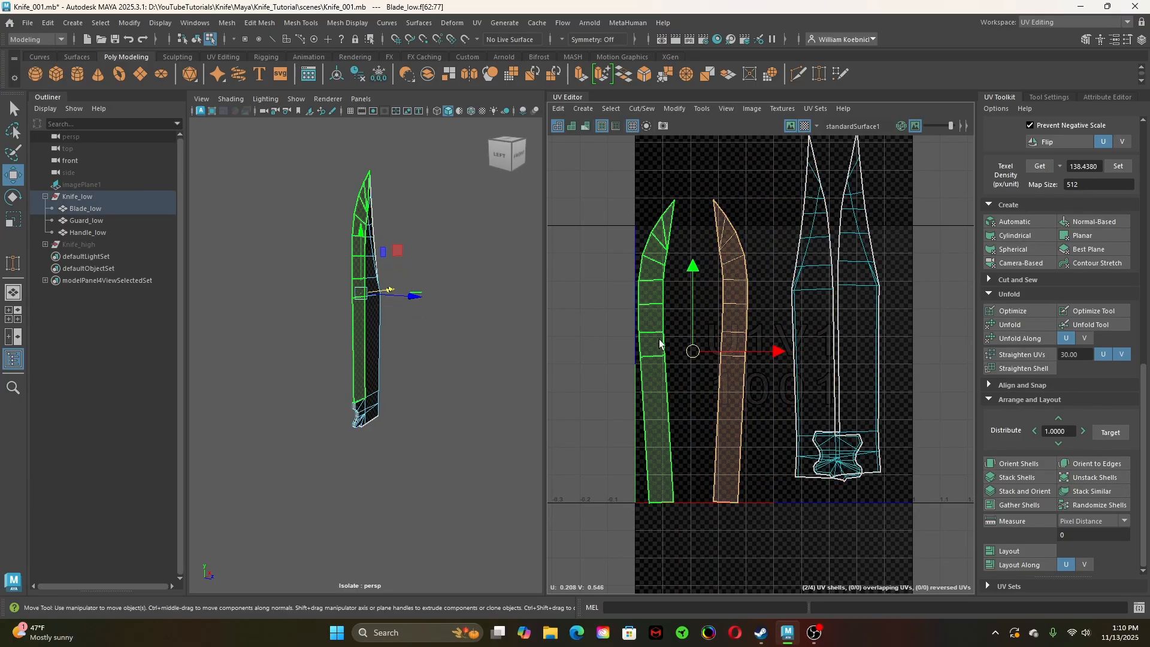
key("ctrl+z")
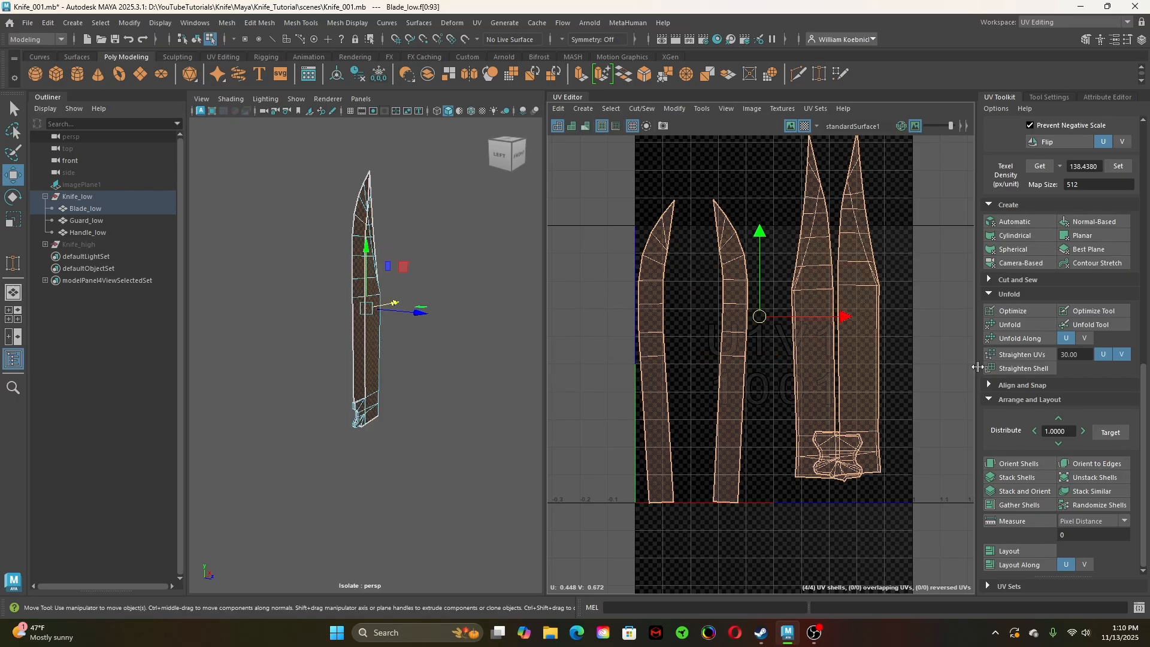
Optimize all four blade shells with five successive passes
left_click(1025, 311)
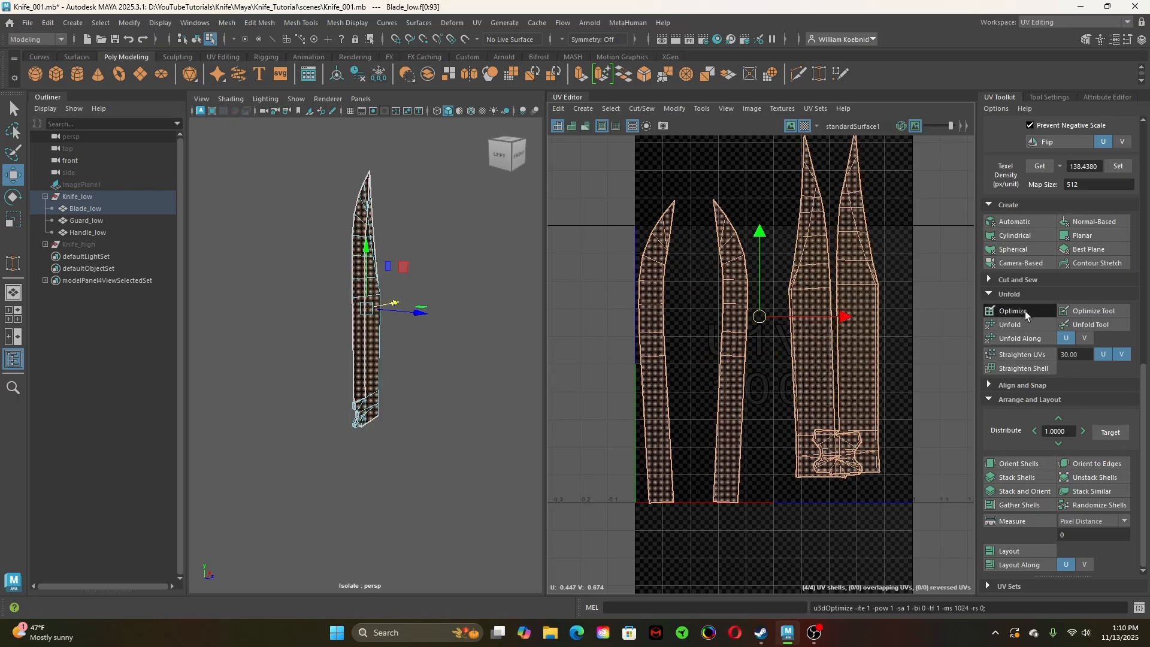
left_click(1025, 311)
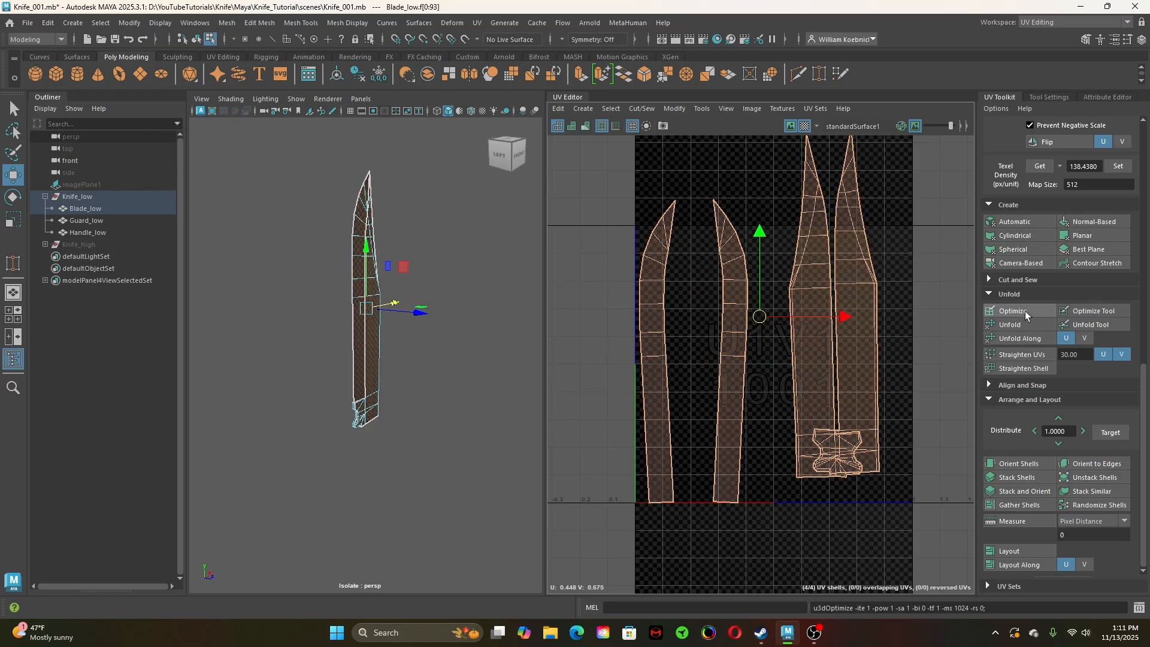
left_click(1025, 311)
left_click(1025, 310)
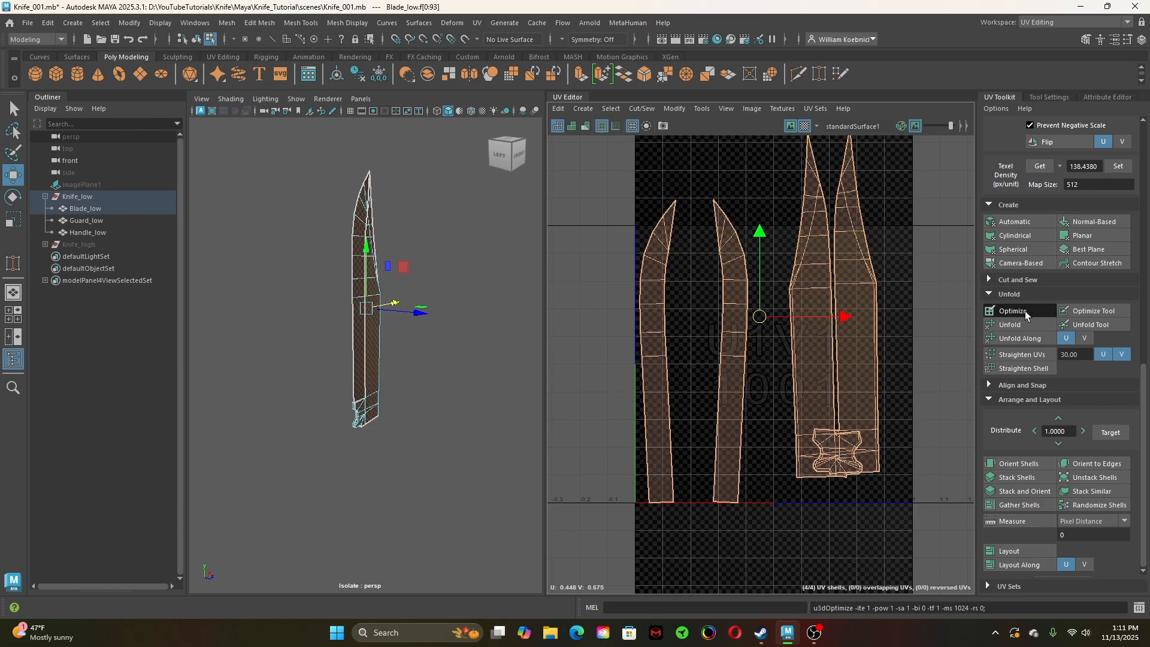
left_click(1025, 311)
Select the inner narrow shell together with the adjacent large blade-side shell, and flip both in U
key("q")
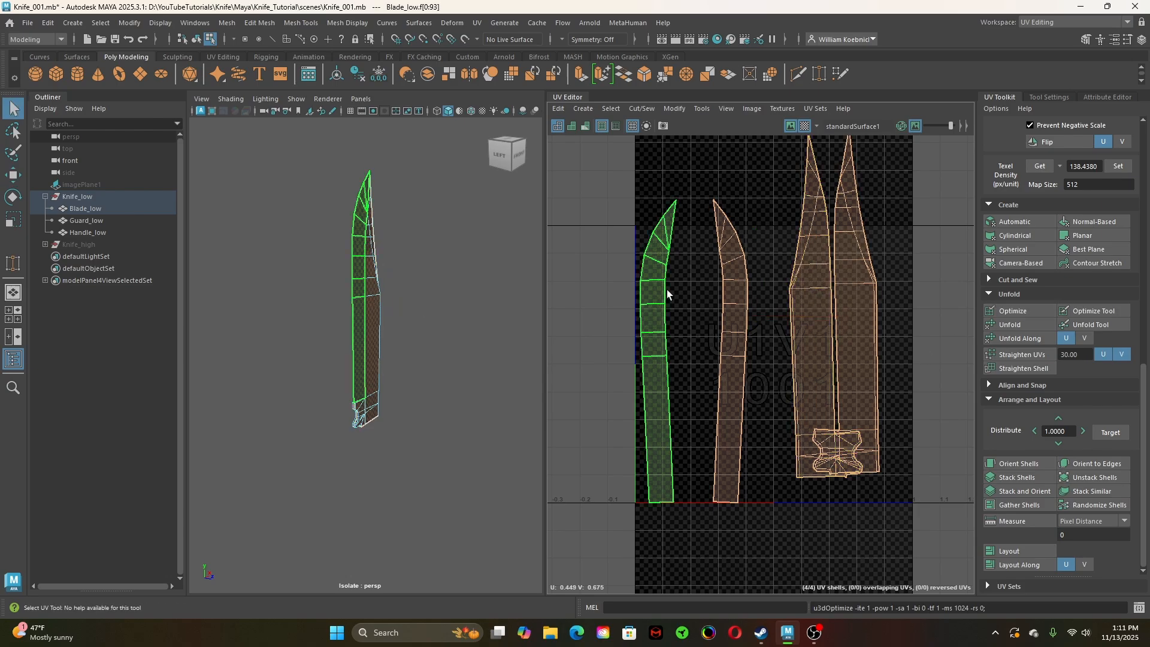
left_click(729, 311)
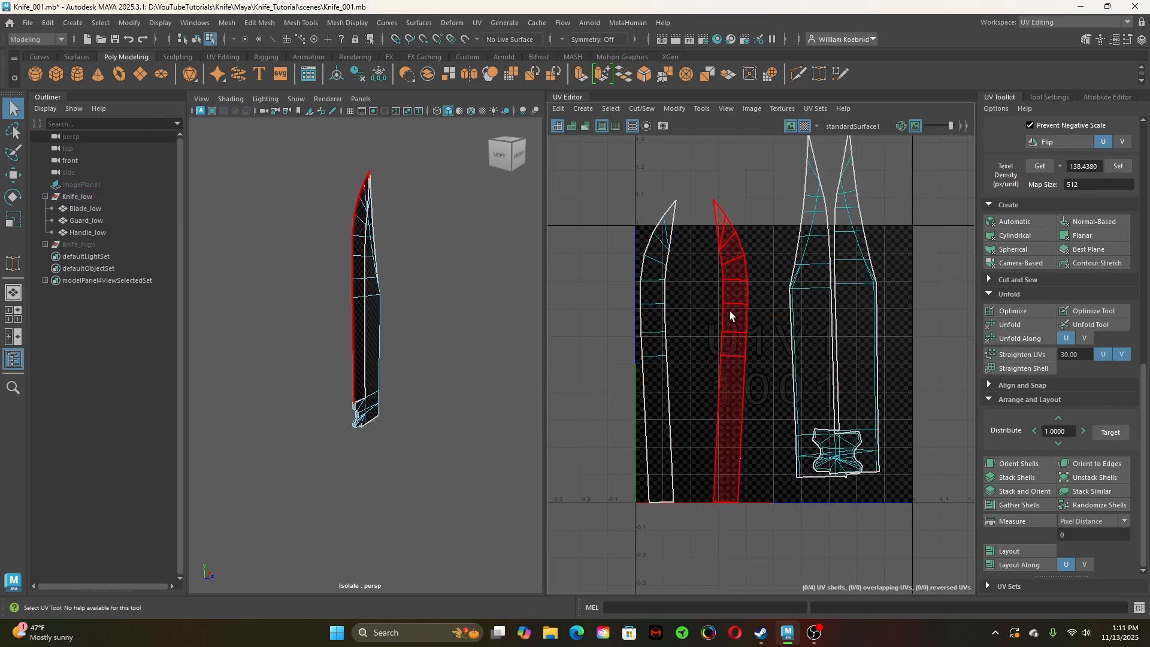
left_click(816, 307, "shift")
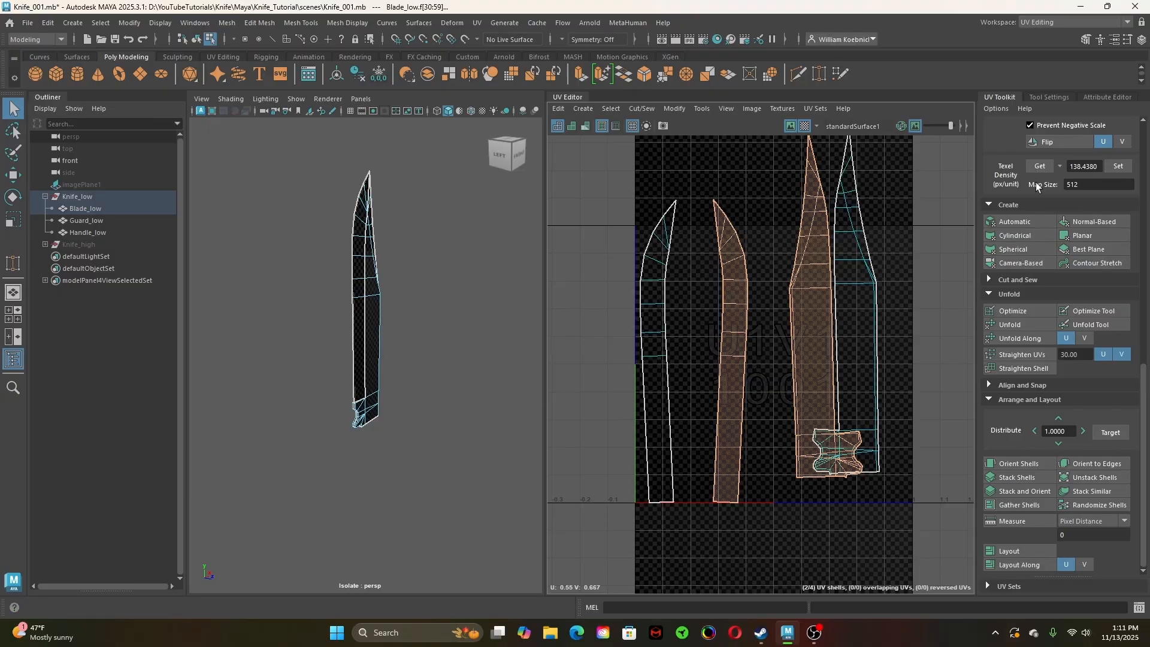
left_click(1072, 142)
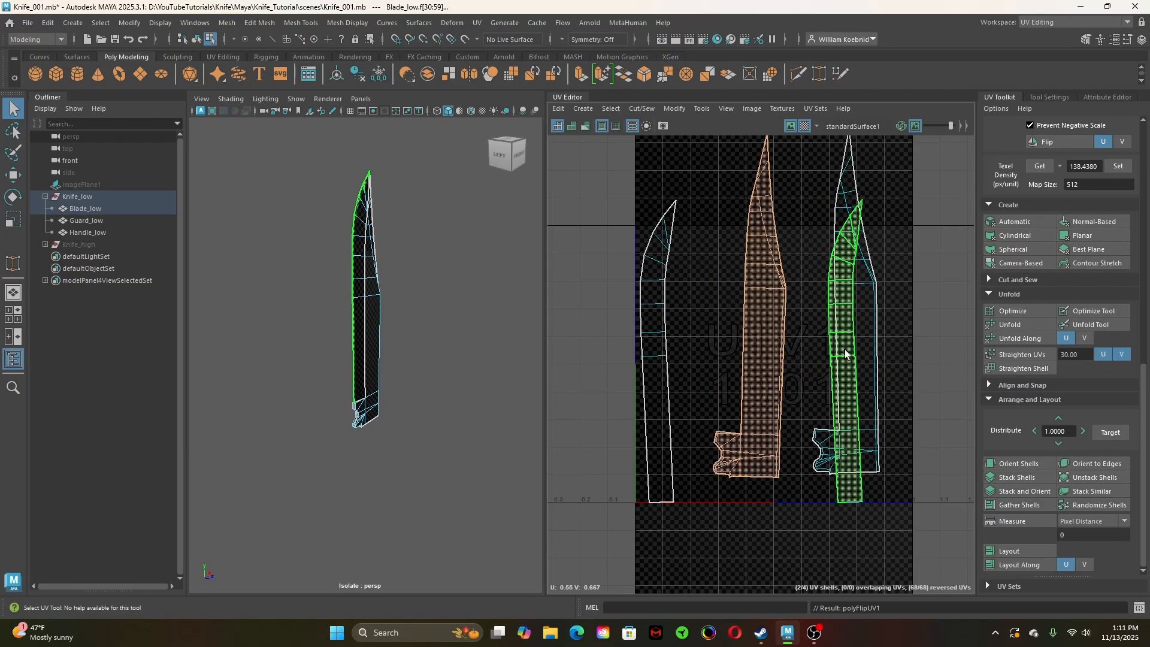
Place the flipped narrow shell beside the other narrow one, and move the flipped large shell over its matching blade-side shell
left_click(847, 448)
key("w")
left_click_drag(926, 353, 762, 346)
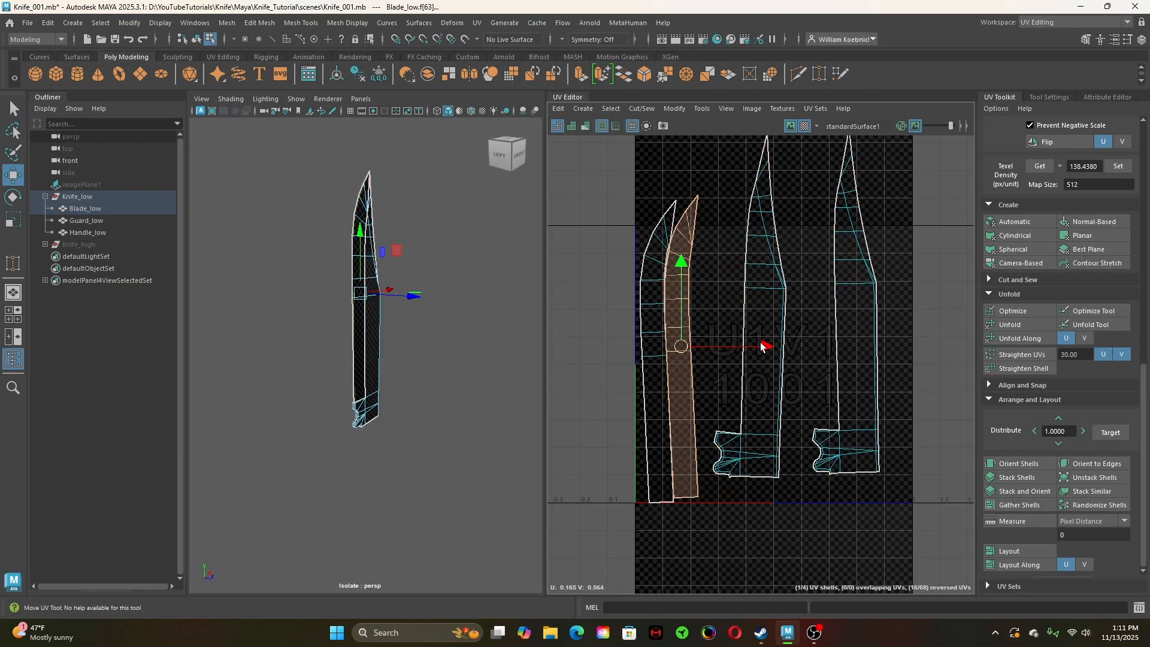
left_click(752, 349)
left_click_drag(752, 301, 837, 305)
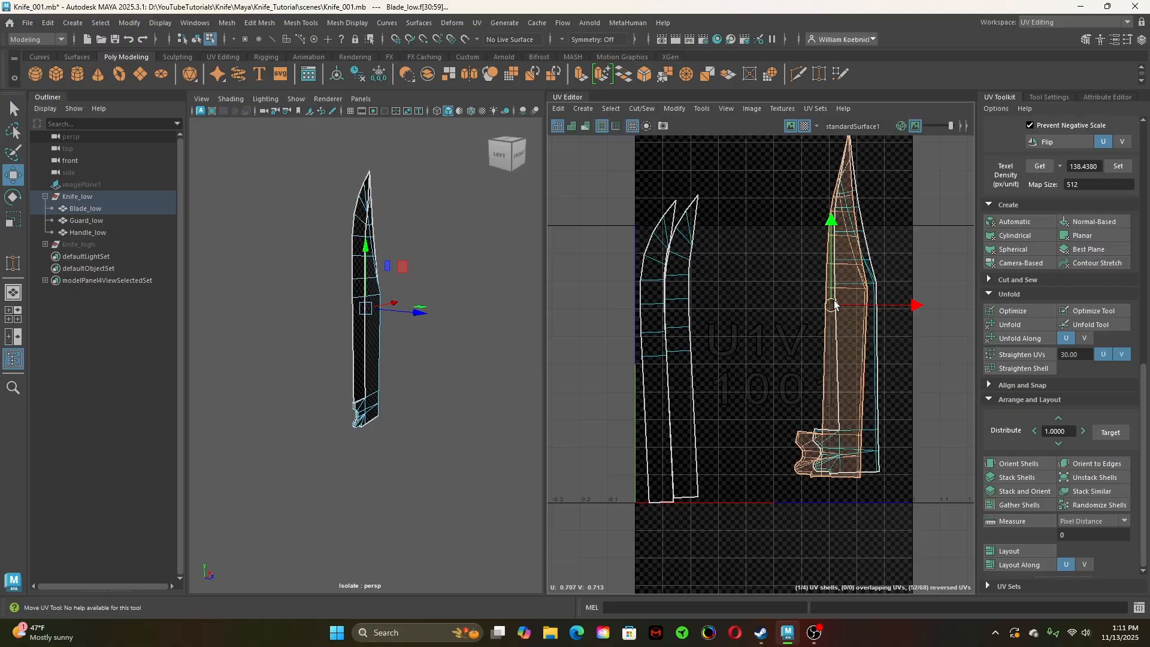
Select both large blade-side shells, then orient and stack them on each other
left_click(836, 401, "shift")
left_click(1016, 462)
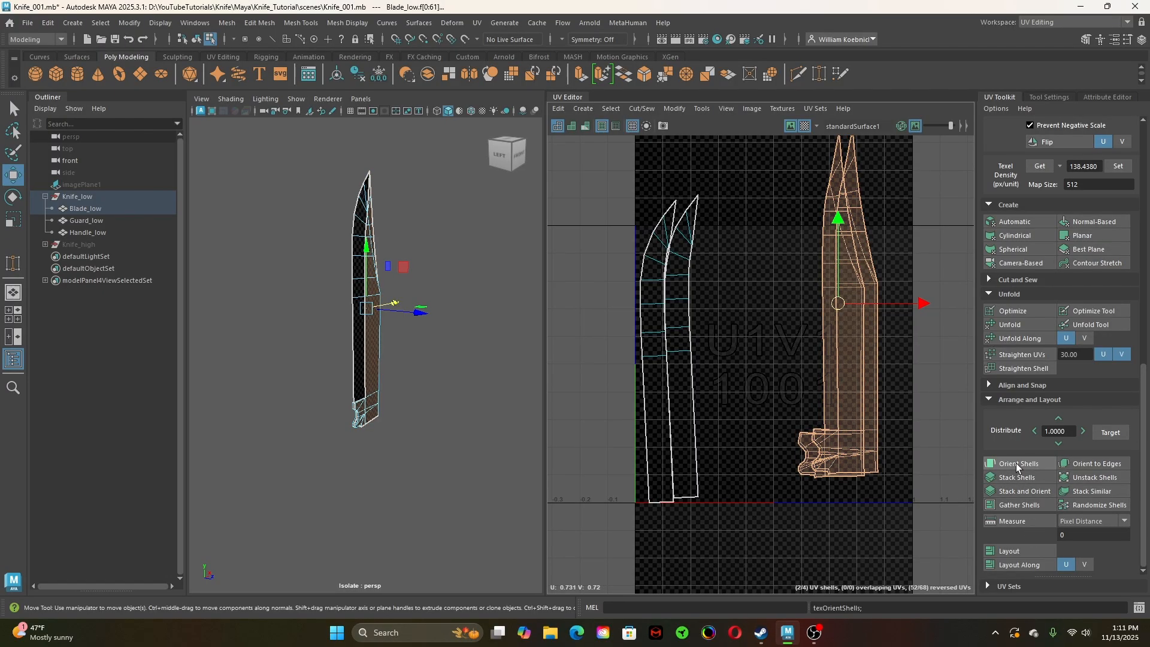
left_click(1021, 476)
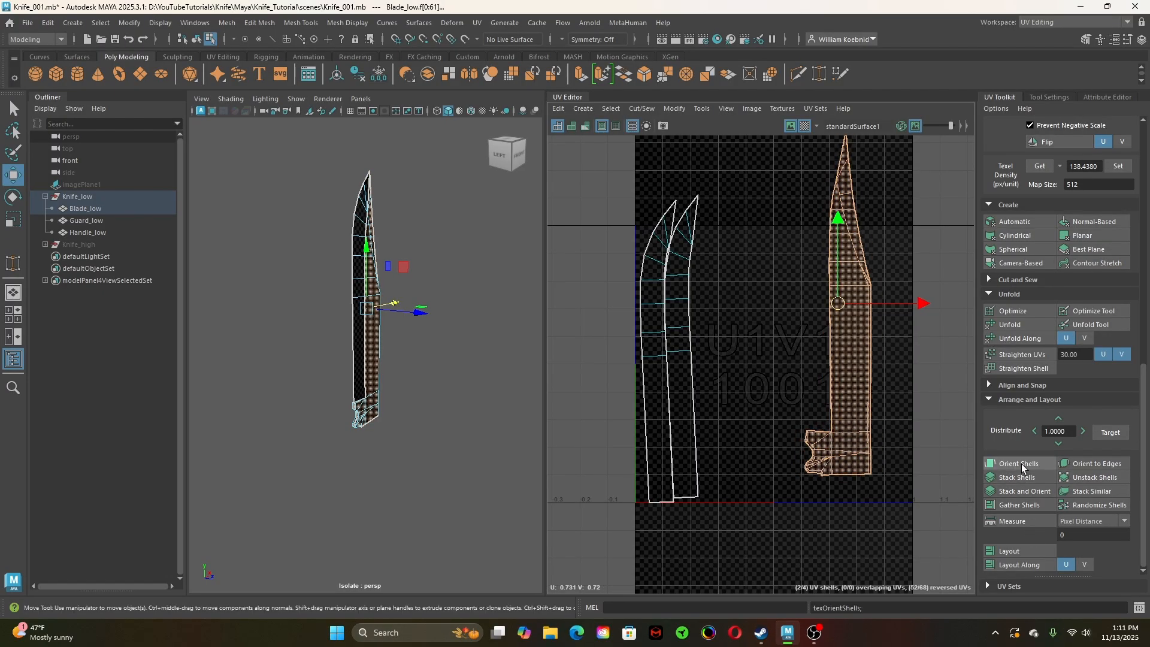
Examine the stacked blade-side shells from the notched base to the tip for mismatched edges
right_click_drag(741, 401, 934, 486, "alt")
middle_click_drag(934, 486, 763, 445, "alt")
right_click_drag(764, 457, 893, 497, "alt")
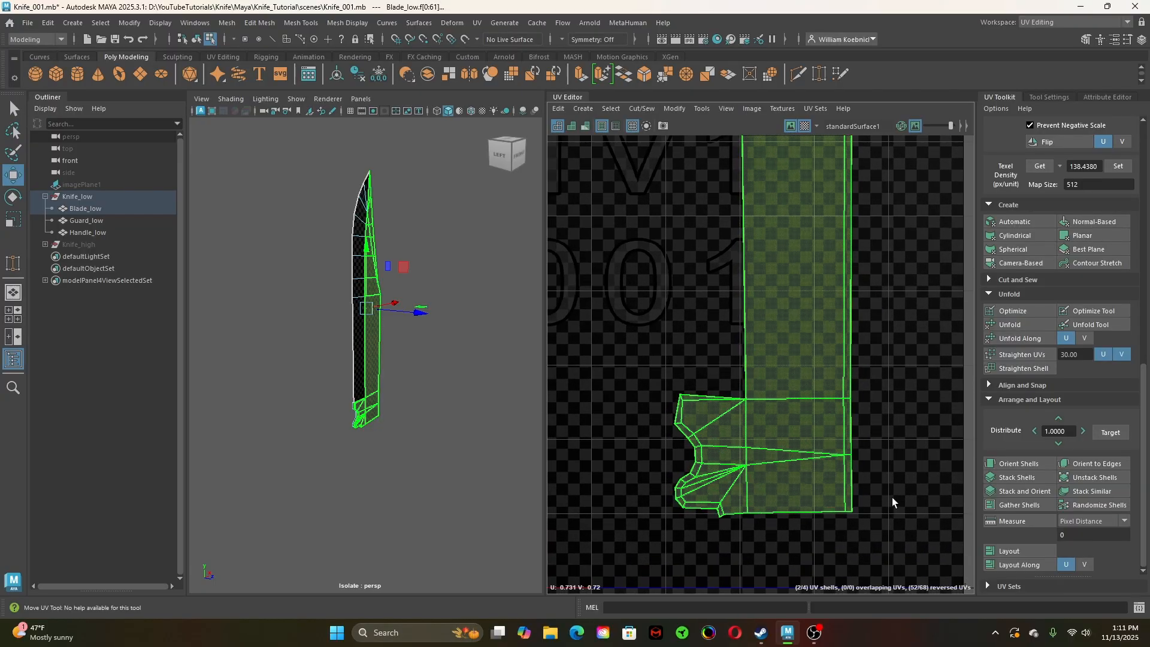
left_click(893, 497)
scroll(742, 418, "up", 5)
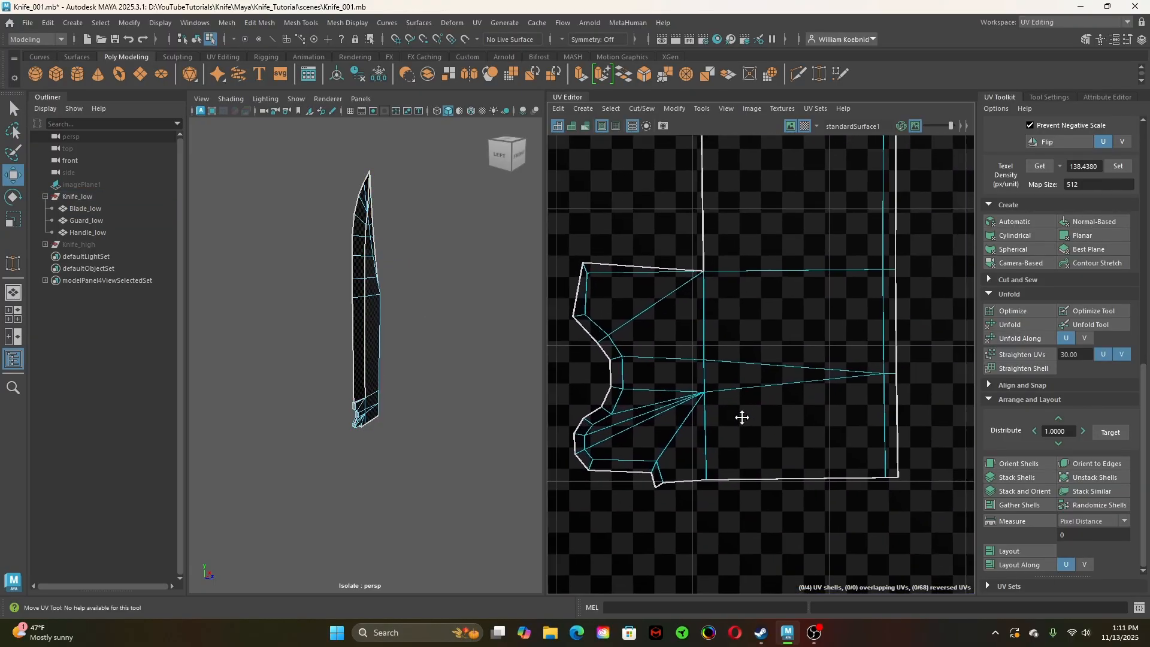
middle_click_drag(742, 417, 710, 495, "alt")
middle_click_drag(761, 213, 785, 467, "alt")
middle_click_drag(766, 289, 782, 531, "alt")
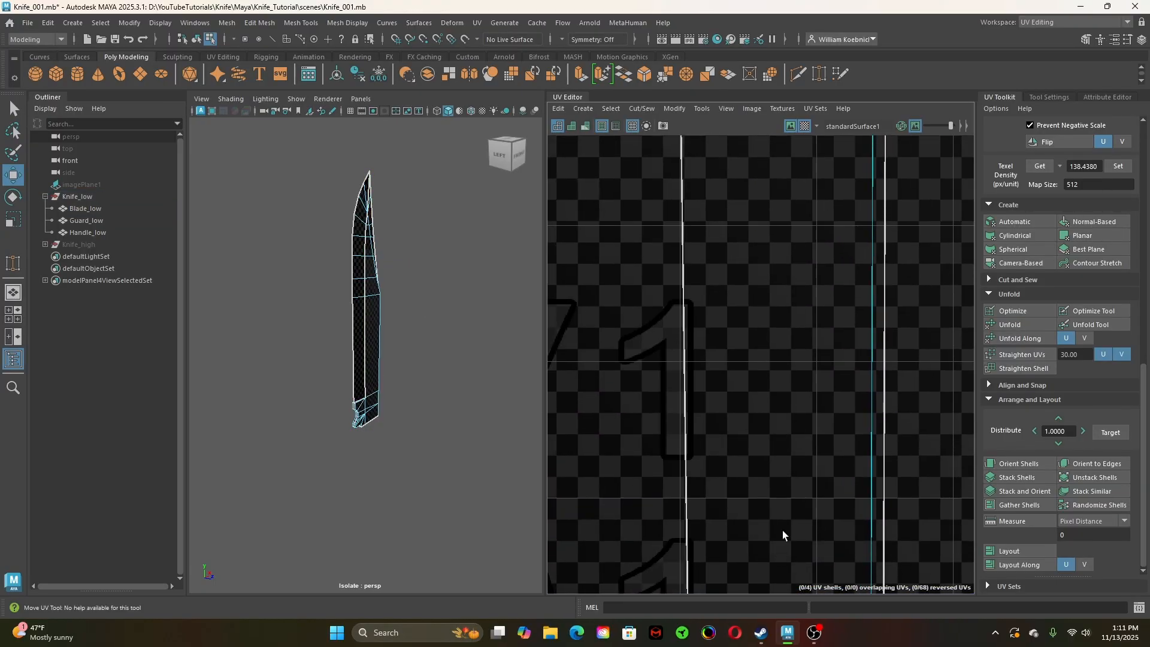
middle_click_drag(765, 259, 772, 501, "alt")
middle_click_drag(764, 330, 780, 544, "alt")
right_click_drag(882, 445, 723, 466, "alt")
right_click_drag(886, 496, 789, 542, "alt")
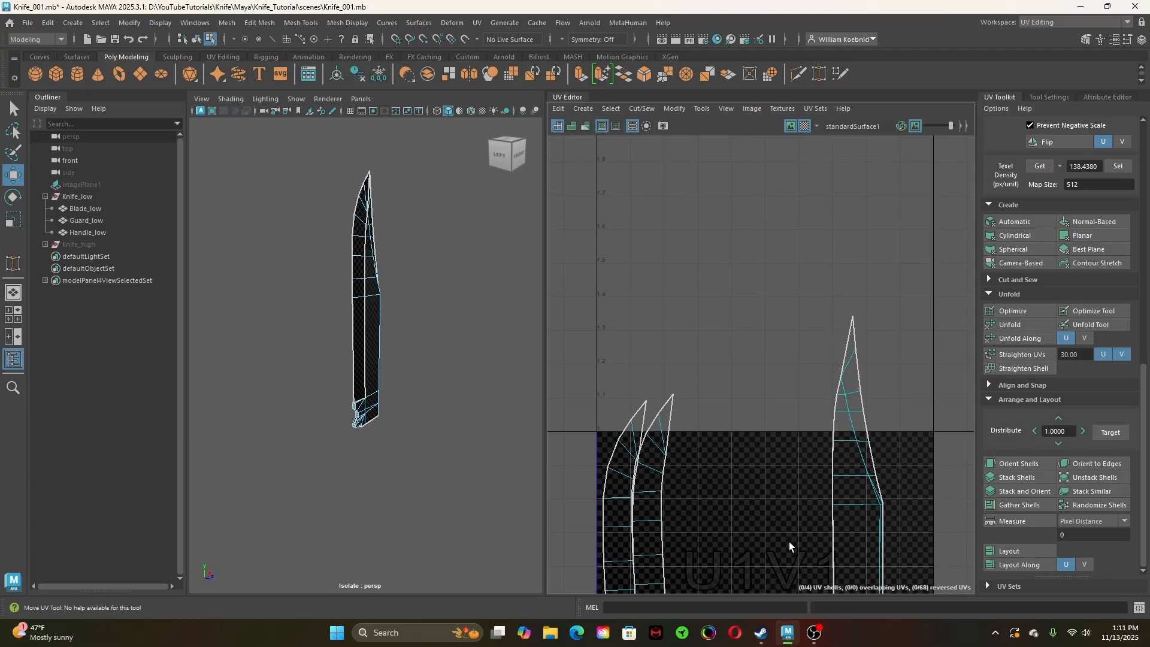
middle_click_drag(789, 542, 818, 336, "alt")
Select the two narrow bevel shells, orient and stack them, and check how their edges overlap
left_click_drag(613, 296, 713, 335)
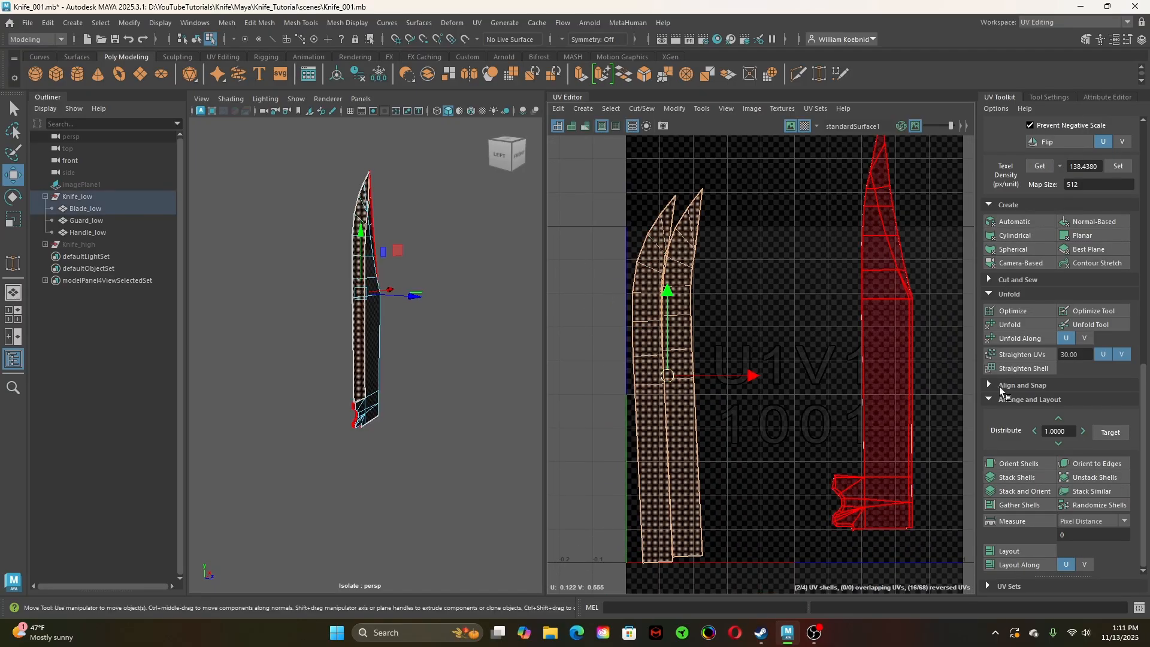
left_click(1022, 465)
left_click(1022, 477)
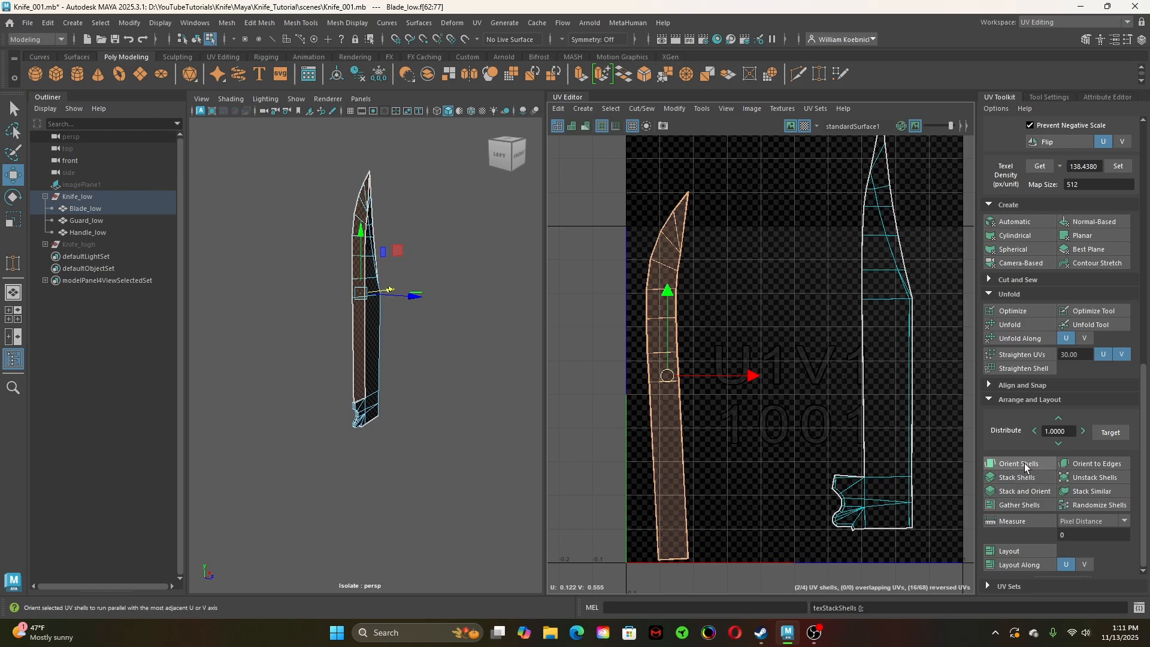
scroll(796, 471, "up", 3)
right_click_drag(796, 471, 853, 485, "alt")
middle_click_drag(821, 428, 844, 525, "alt")
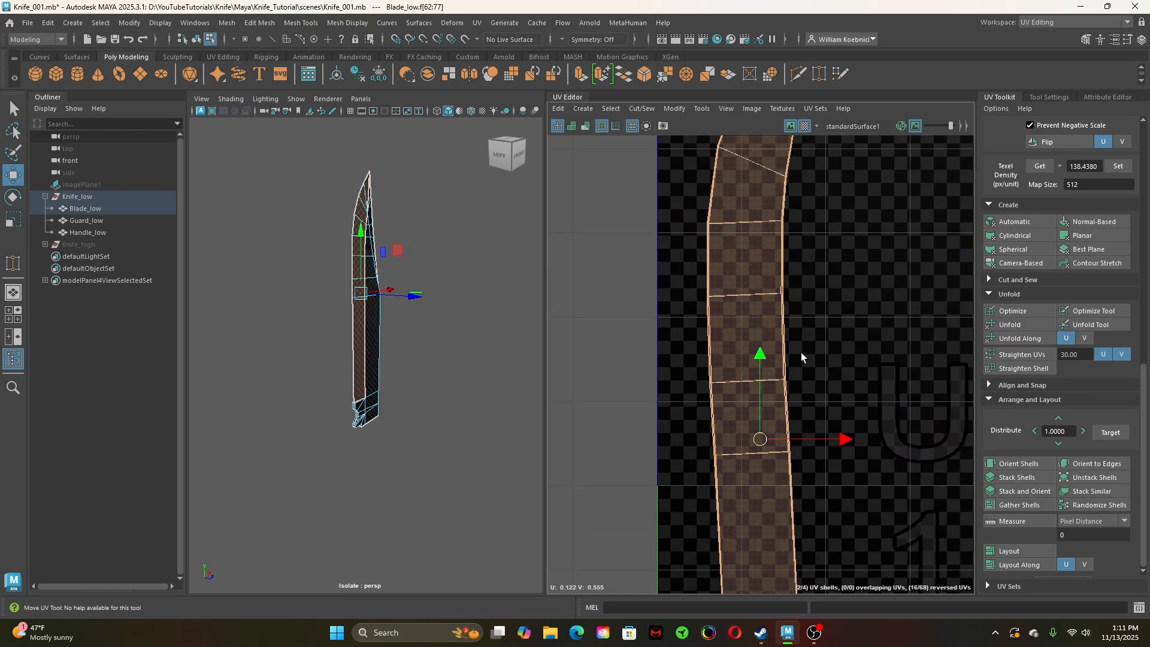
Check the stacked narrow bevel shells' edges up to the tip, then orient and stack both shells again
right_click_drag(801, 355, 1031, 459, "alt")
middle_click_drag(846, 314, 810, 530, "alt")
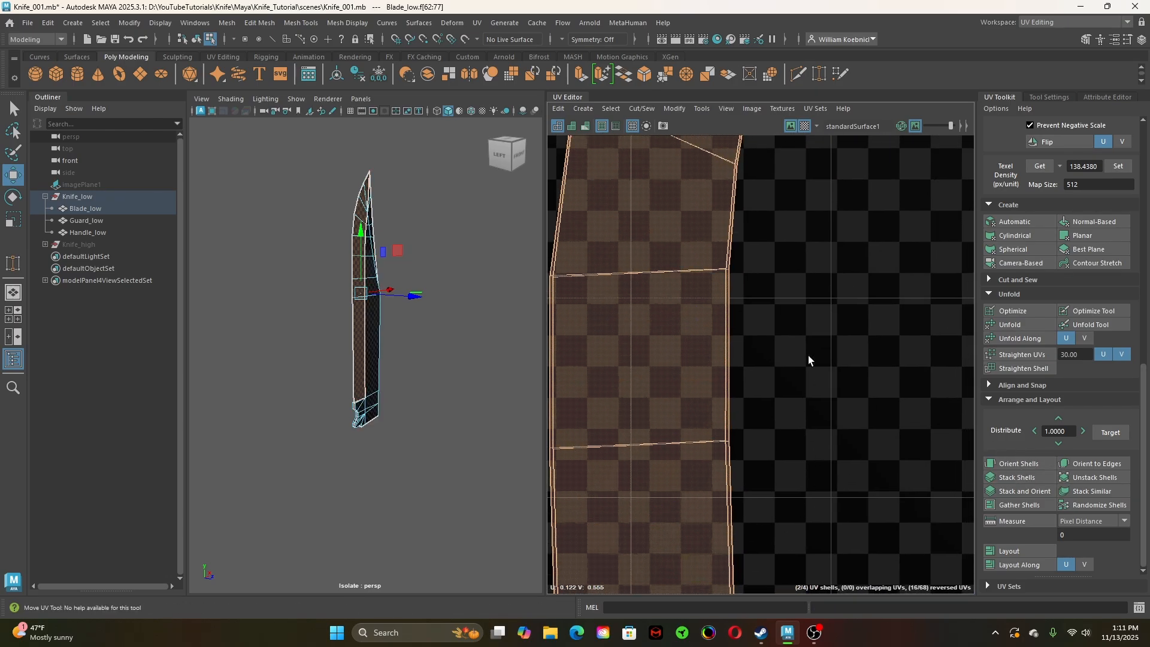
middle_click_drag(808, 355, 843, 551, "alt")
middle_click_drag(839, 336, 819, 512, "alt")
middle_click_drag(857, 287, 818, 441, "alt")
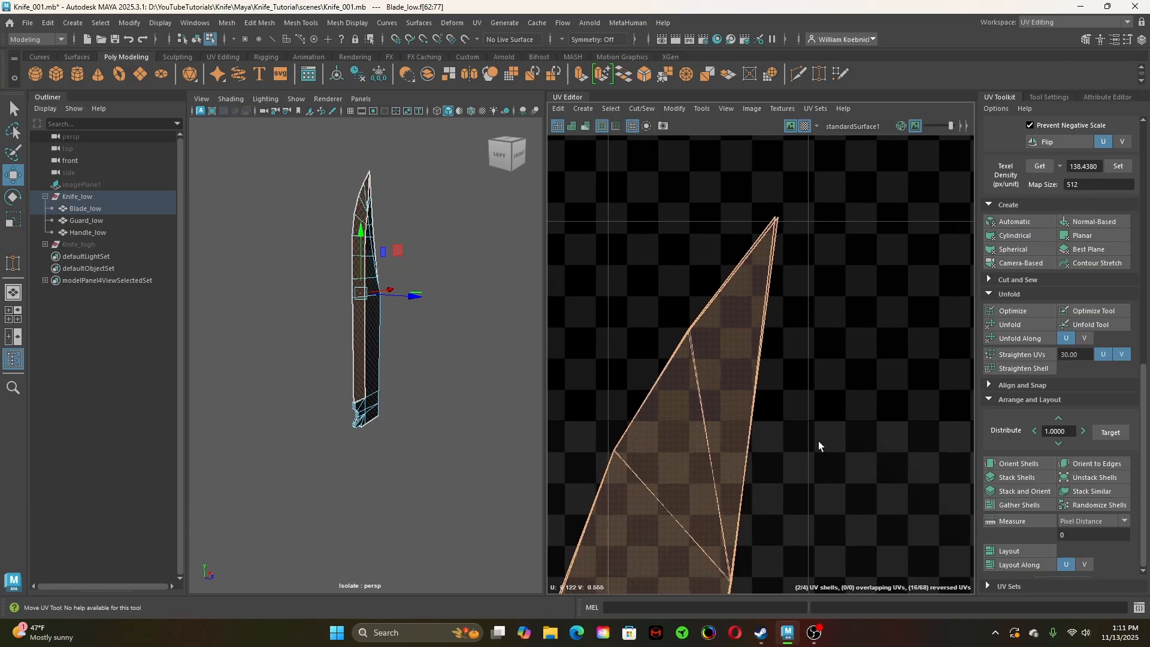
left_click(1014, 463)
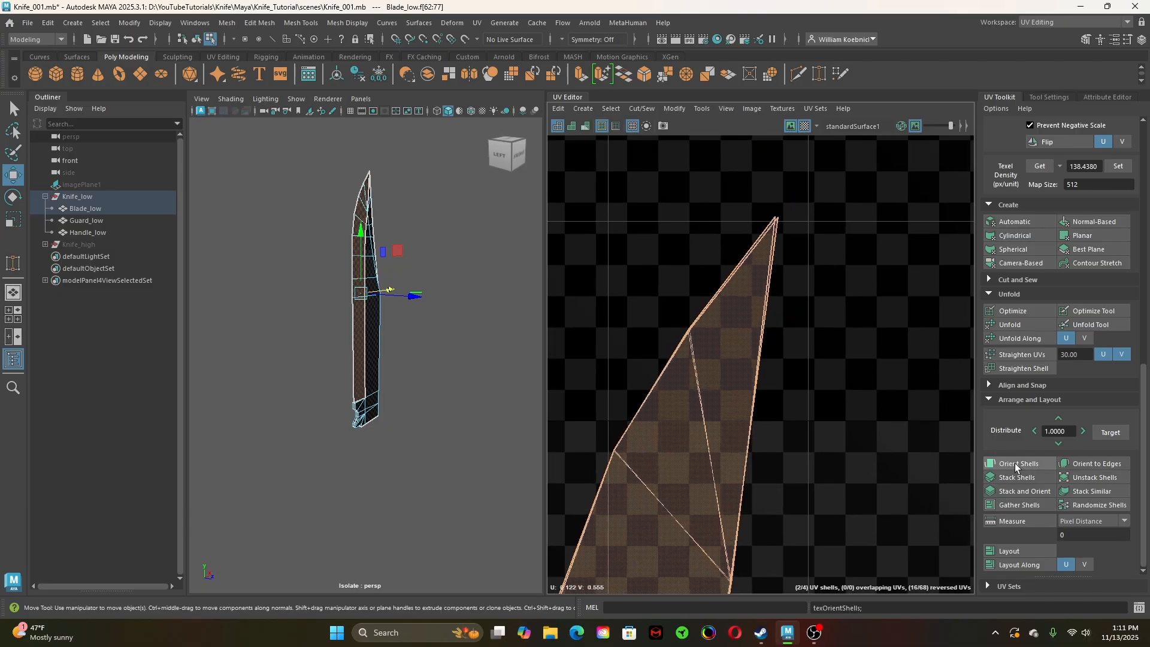
left_click(1018, 477)
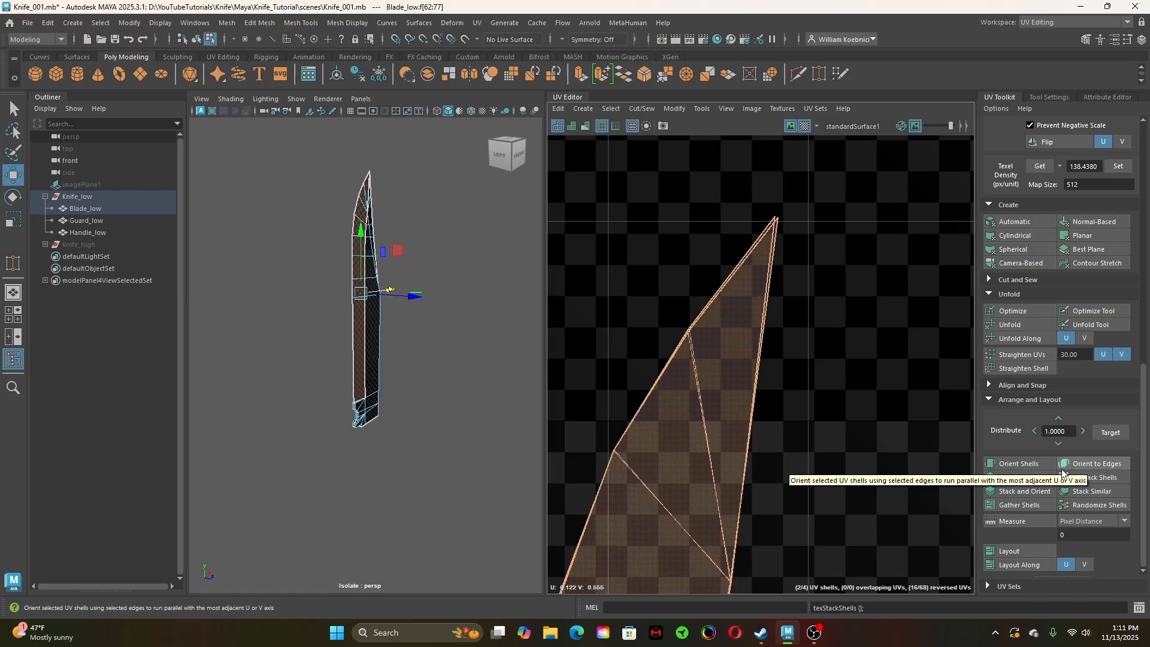
Examine the stacked narrow bevel shells from the tip down to the base for mismatched edges
scroll(856, 486, "down", 2)
scroll(724, 476, "down", 5)
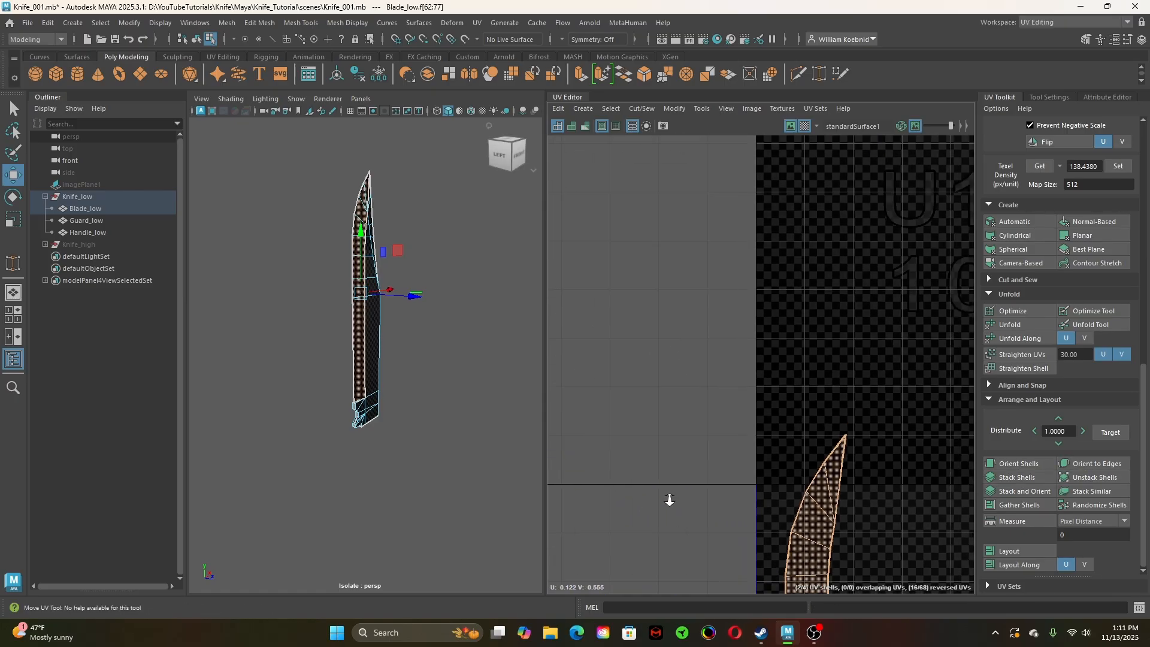
scroll(860, 389, "down", 2)
middle_click_drag(856, 513, 807, 372, "alt")
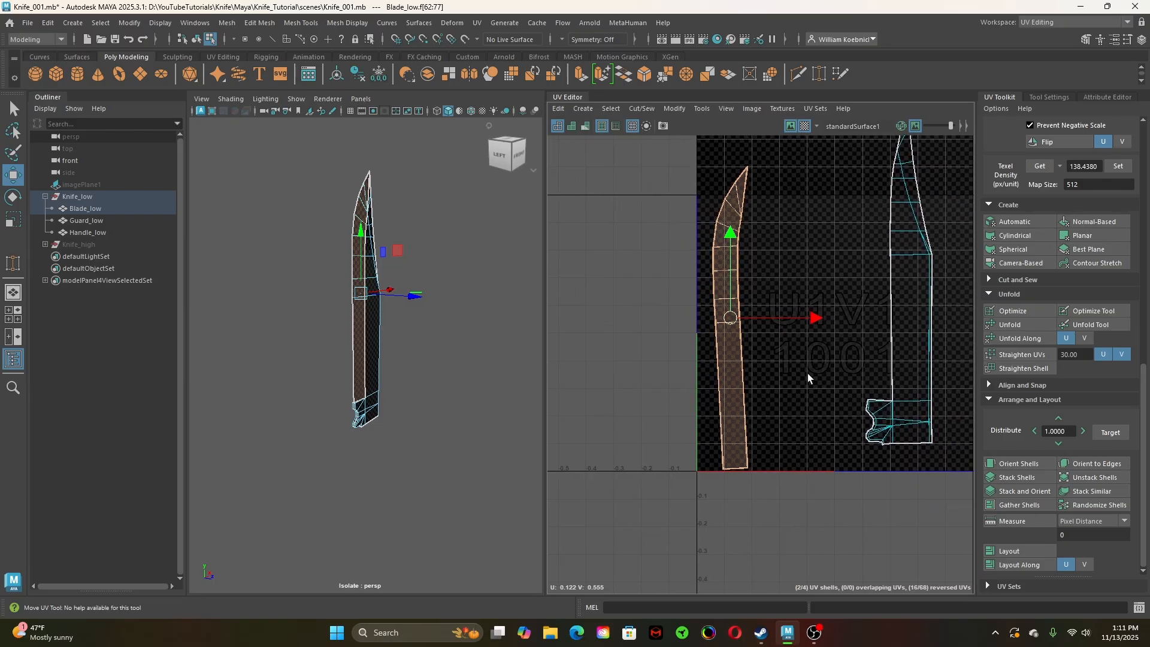
scroll(806, 484, "up", 8)
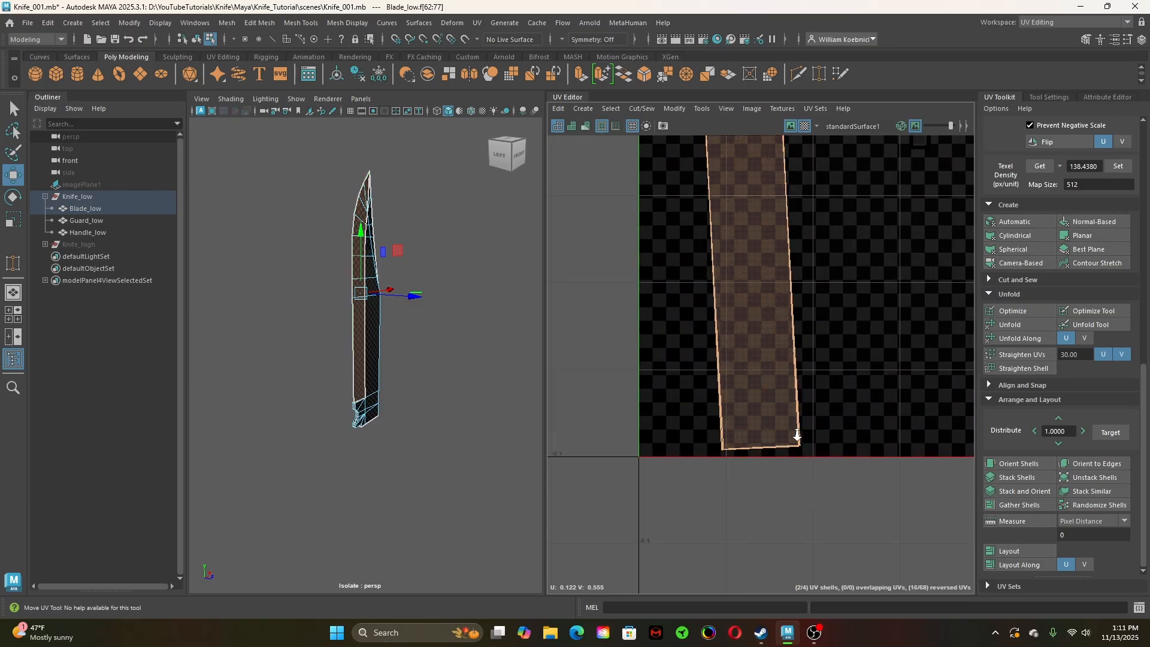
scroll(796, 477, "up", 1)
right_click_drag(928, 436, 688, 440, "alt")
middle_click_drag(873, 359, 718, 525, "alt")
right_click_drag(835, 387, 658, 424, "alt")
middle_click_drag(751, 405, 720, 447, "alt")
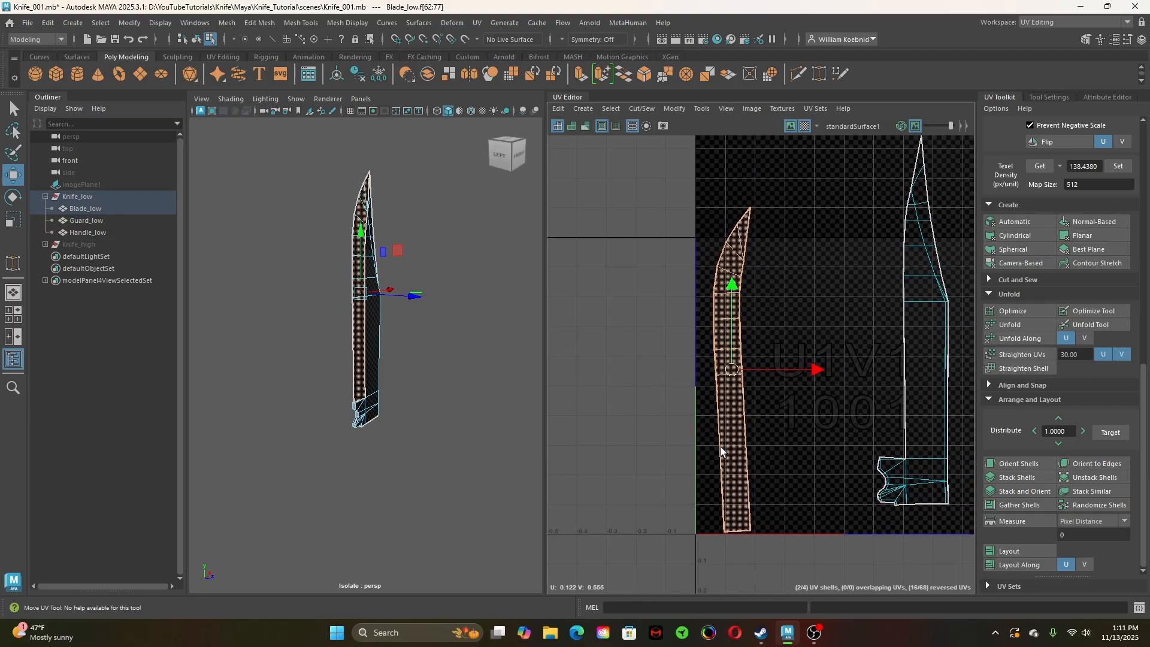
Rotate the narrow bevel shells off-axis, orient and stack them once more, and check the overlap near the tip
key("e")
left_click_drag(791, 316, 710, 285)
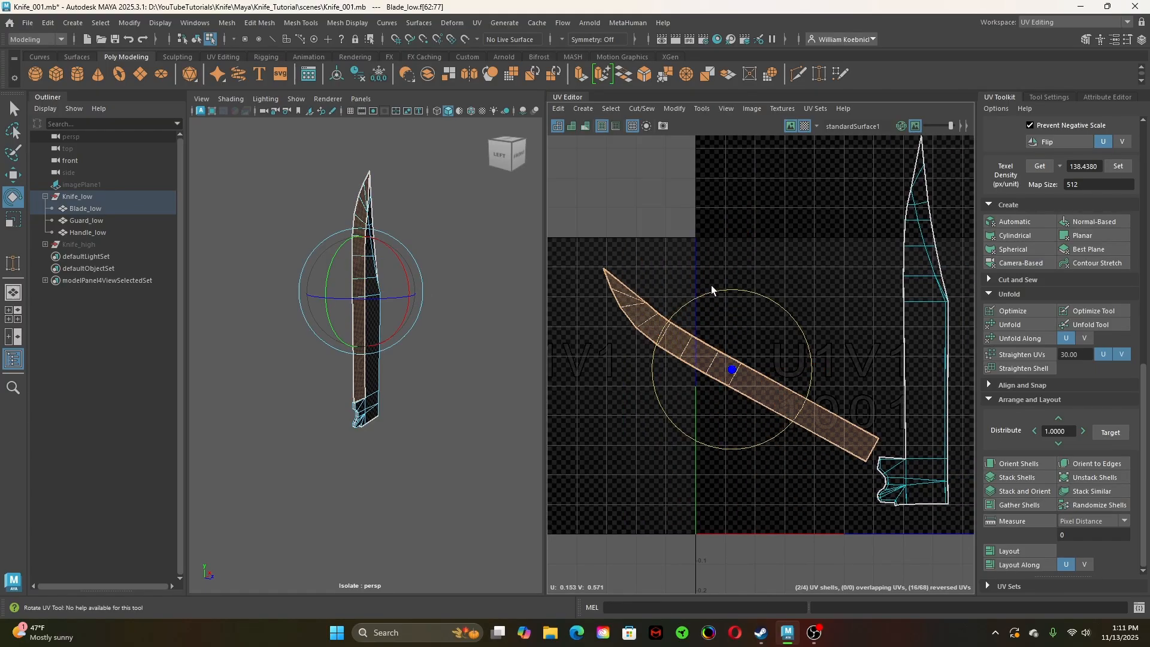
left_click(1033, 462)
left_click(1037, 480)
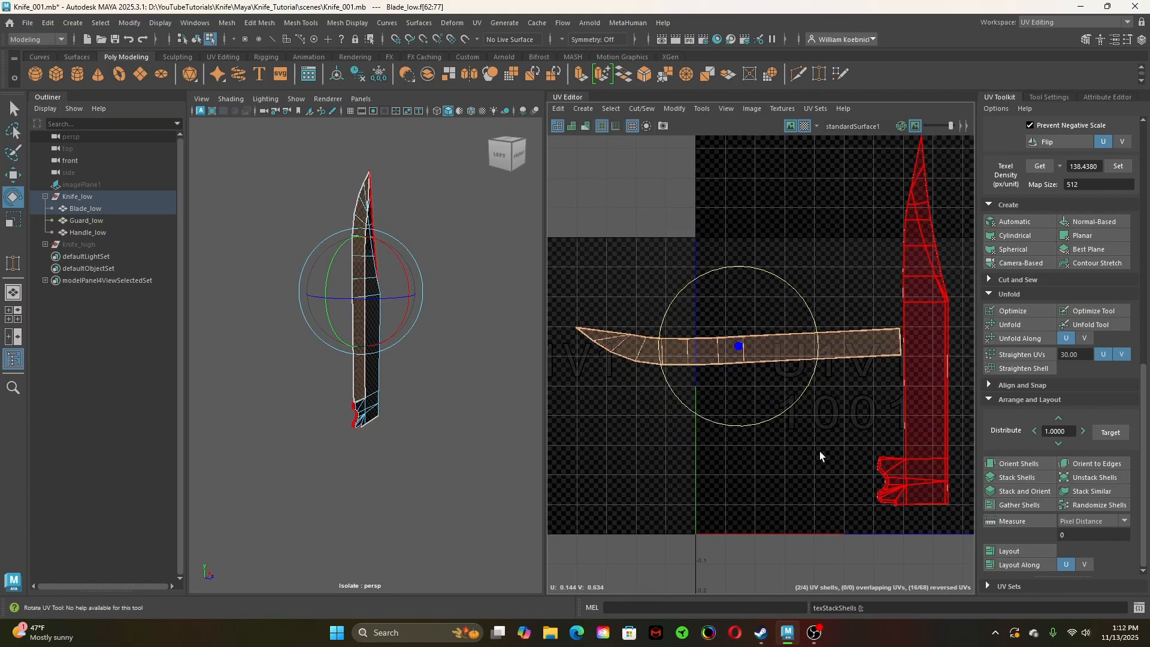
right_click_drag(598, 389, 953, 575, "alt")
middle_click_drag(785, 415, 839, 457, "alt")
right_click_drag(840, 457, 767, 487, "alt")
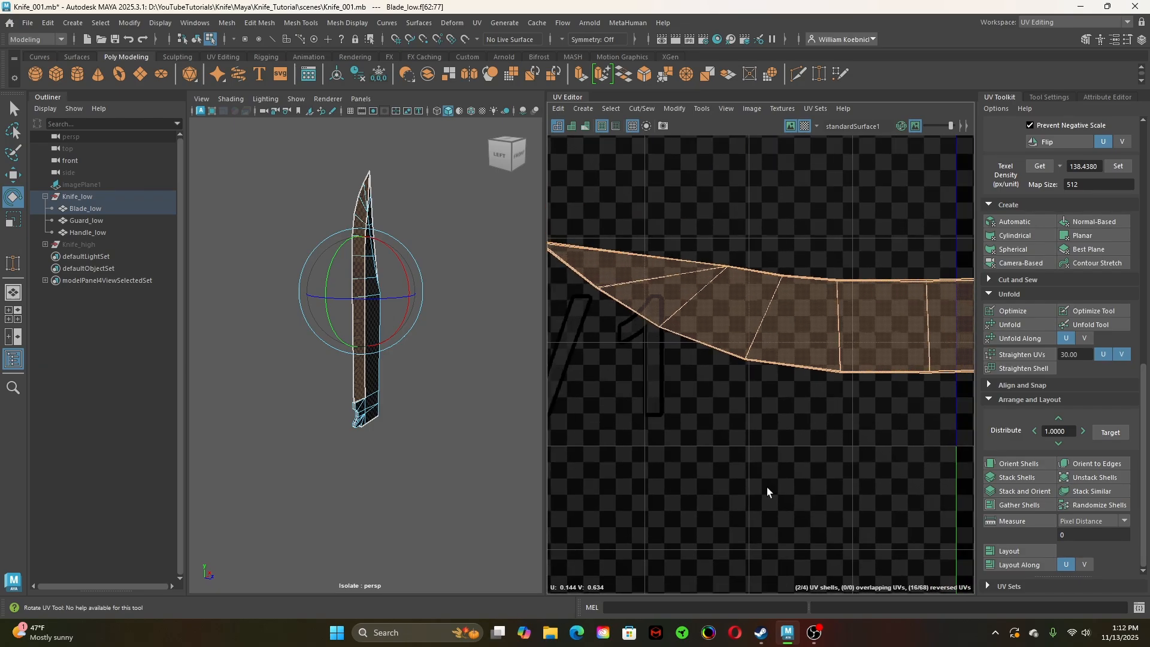
Apply the 138.4380 texel density at map size 512 to both narrow bevel shells and orient them
left_click(1117, 166)
left_click(1027, 464)
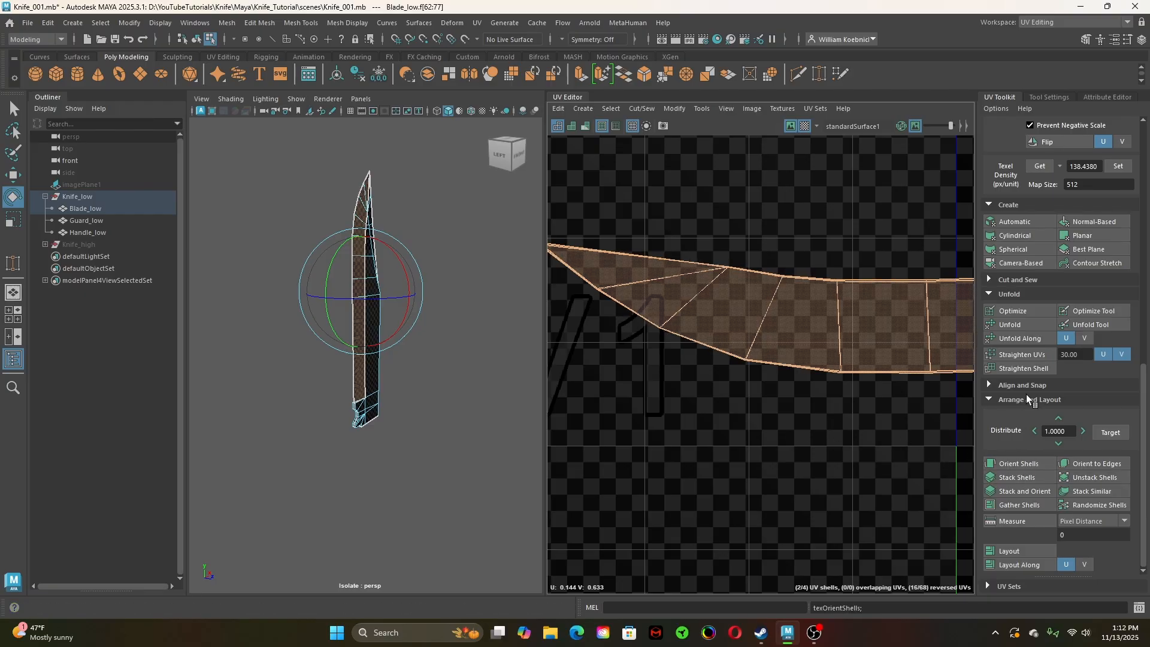
Rotate the stacked narrow shells upright and move them near the left edge of the UV tile
key("e")
scroll(744, 462, "down", 6)
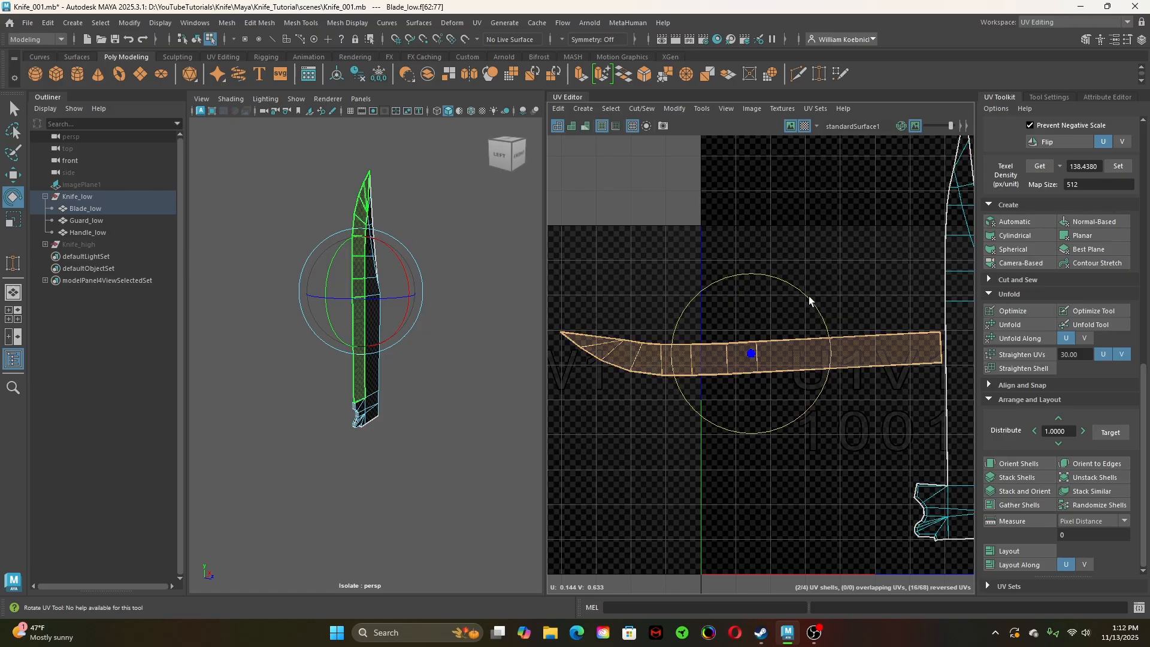
left_click_drag(810, 303, 807, 415)
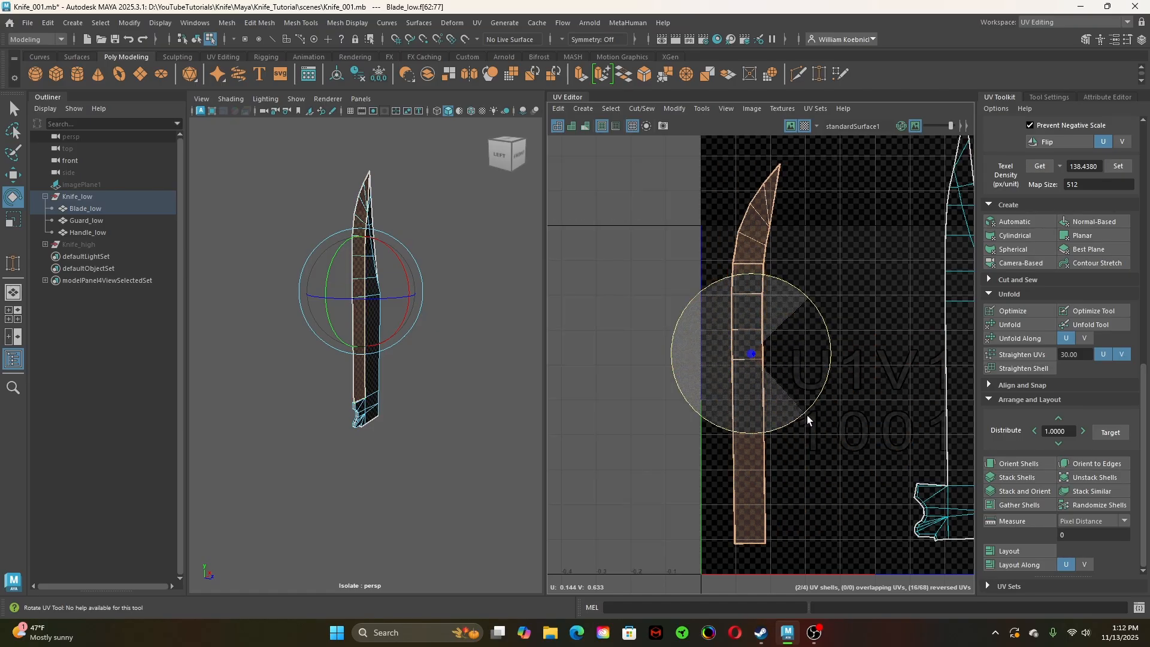
key("w")
left_click_drag(751, 358, 736, 388)
key("e")
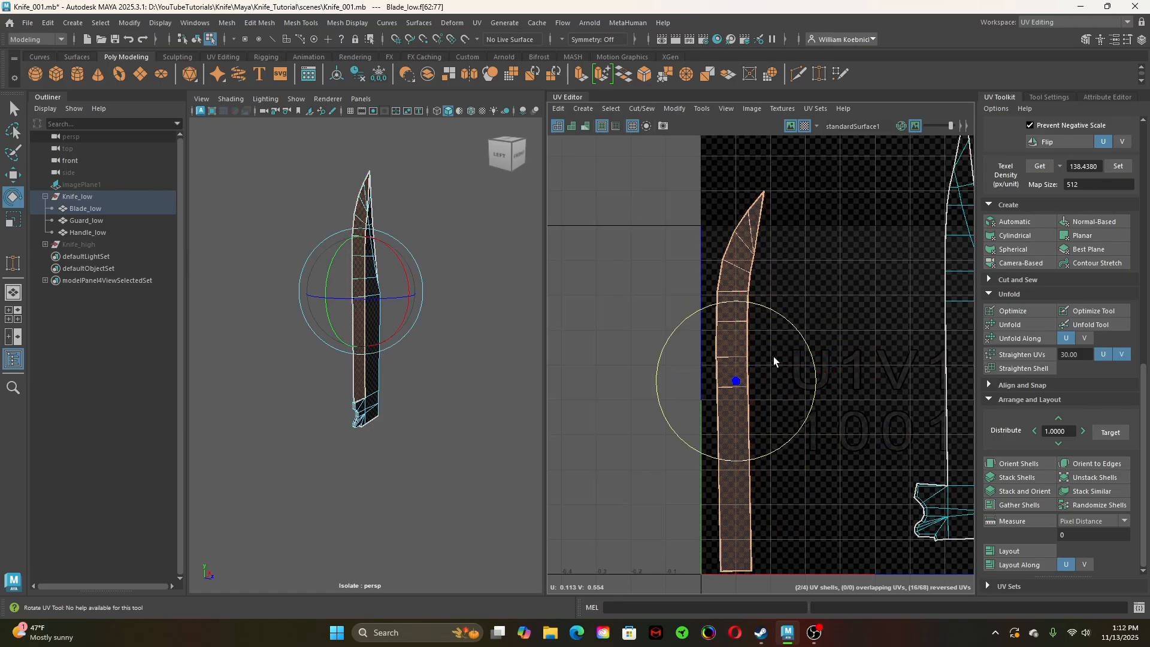
left_click_drag(775, 320, 776, 314)
Examine the curved tip section of the narrow bevel shells, with nothing selected, for gaps between their outlines
middle_click_drag(743, 373, 767, 423, "alt")
right_click_drag(770, 429, 820, 483, "alt")
right_click_drag(747, 249, 773, 329, "alt")
right_click_drag(719, 288, 728, 358, "alt")
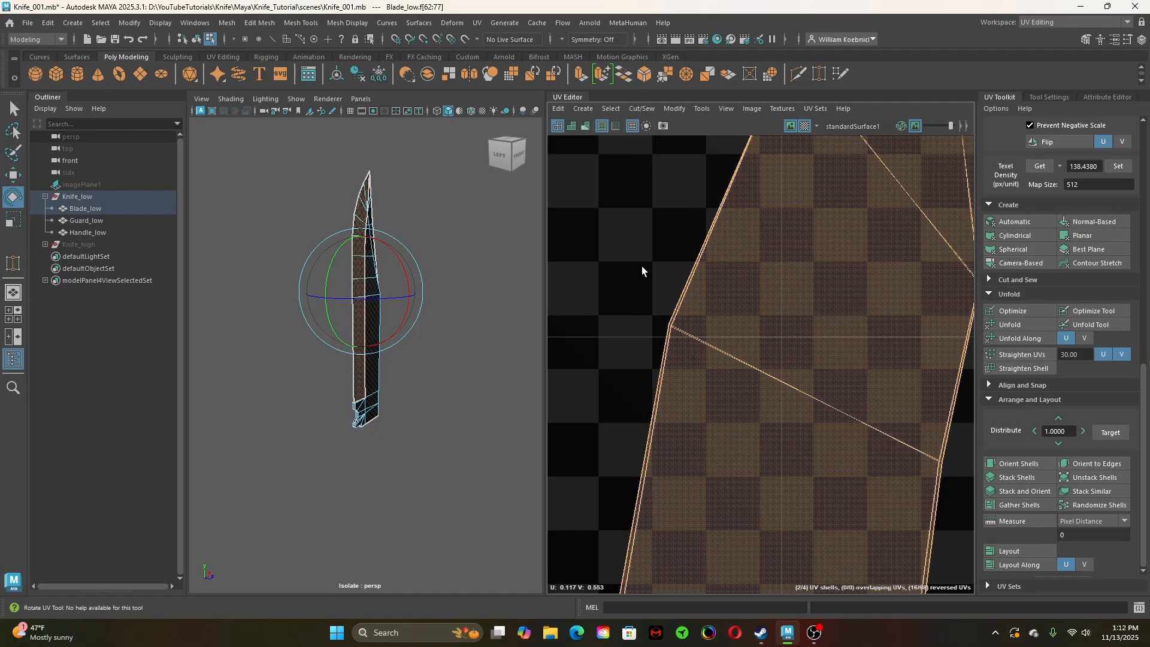
left_click(641, 275)
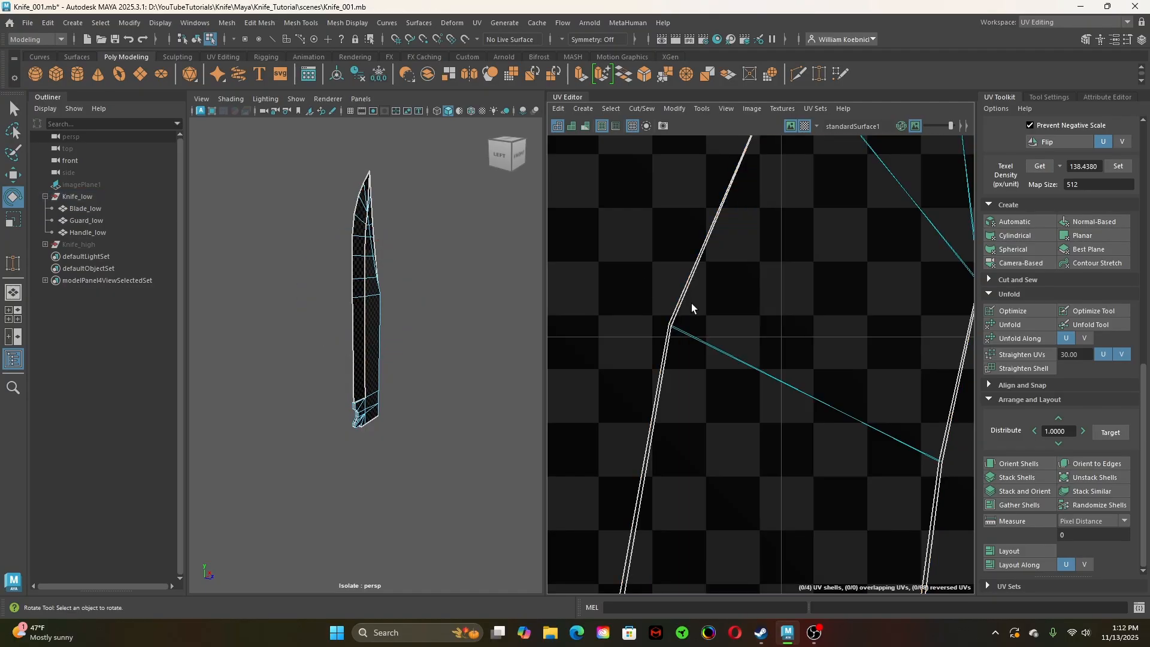
right_click_drag(841, 370, 602, 370, "alt")
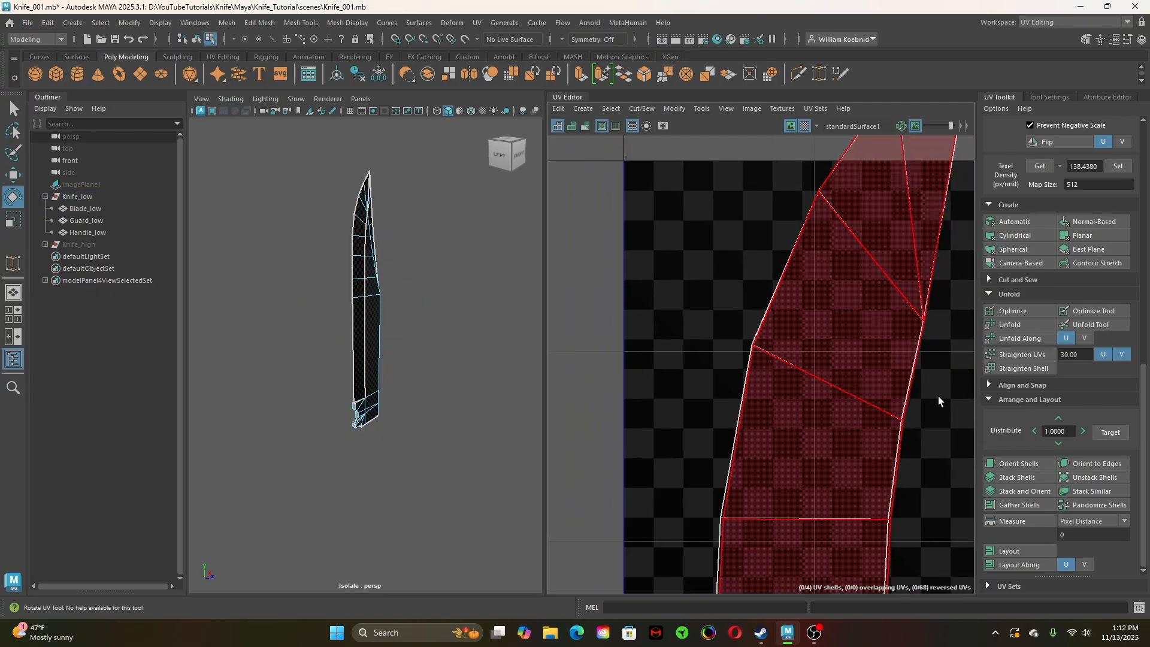
right_click_drag(943, 451, 854, 454, "alt")
middle_click_drag(854, 454, 727, 437, "alt")
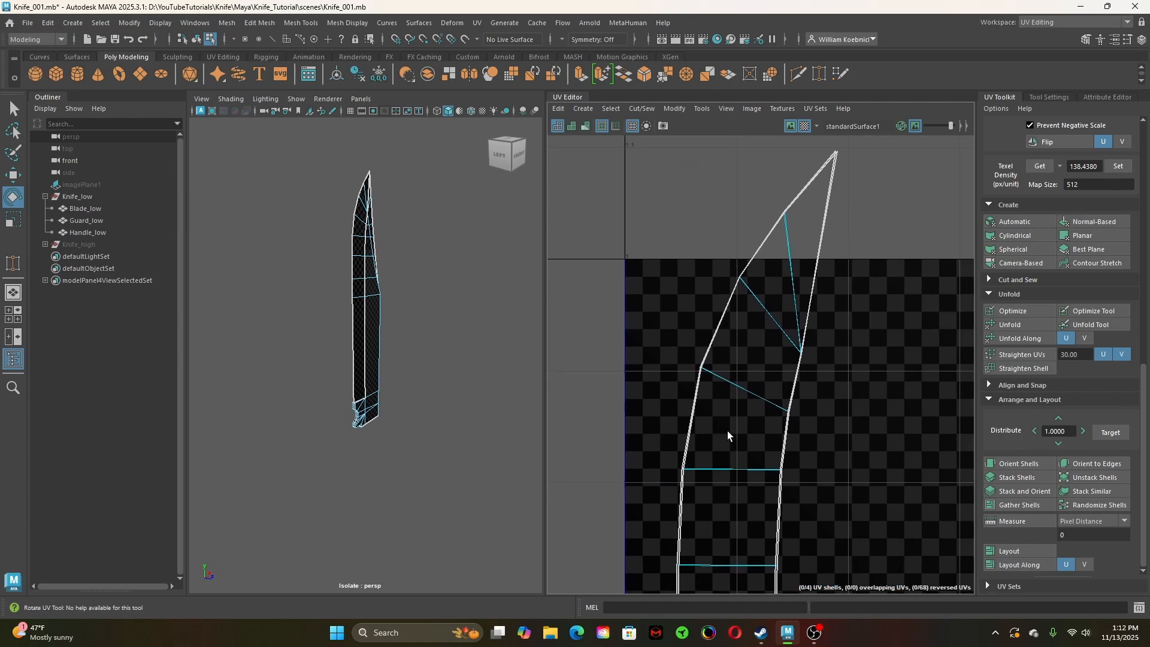
right_click_drag(727, 436, 799, 322, "alt")
right_click_drag(883, 524, 710, 309, "alt")
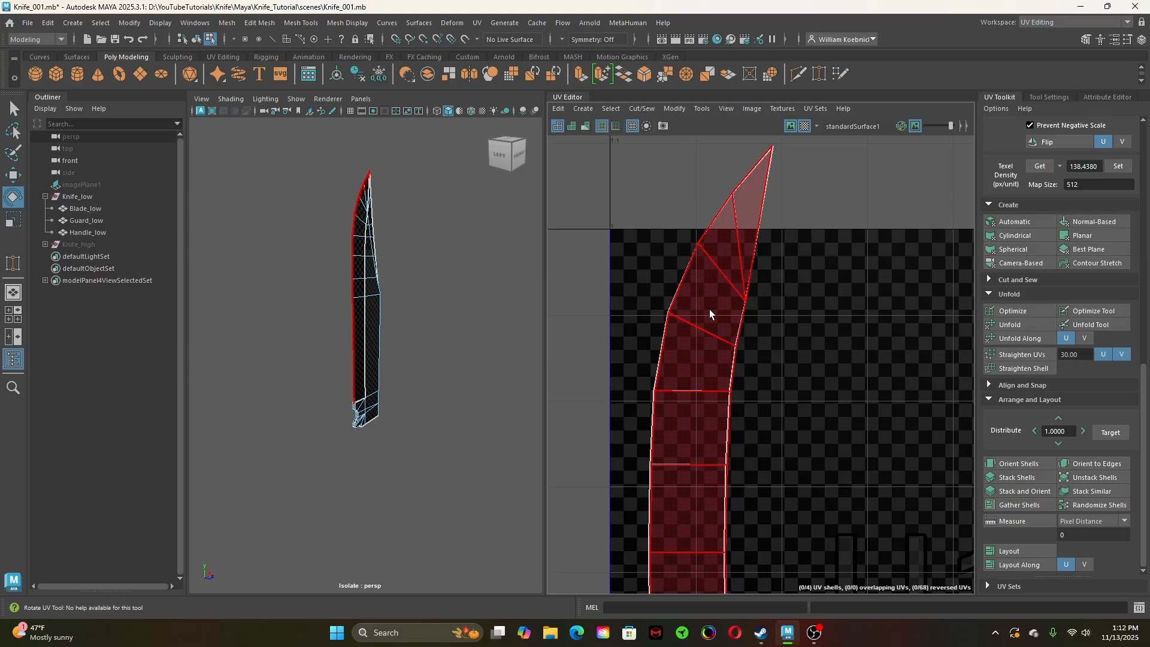
Select one narrow bevel shell and compare its outline with the shell stacked beneath it around the tip
left_click(709, 309)
right_click_drag(810, 450, 577, 462, "alt")
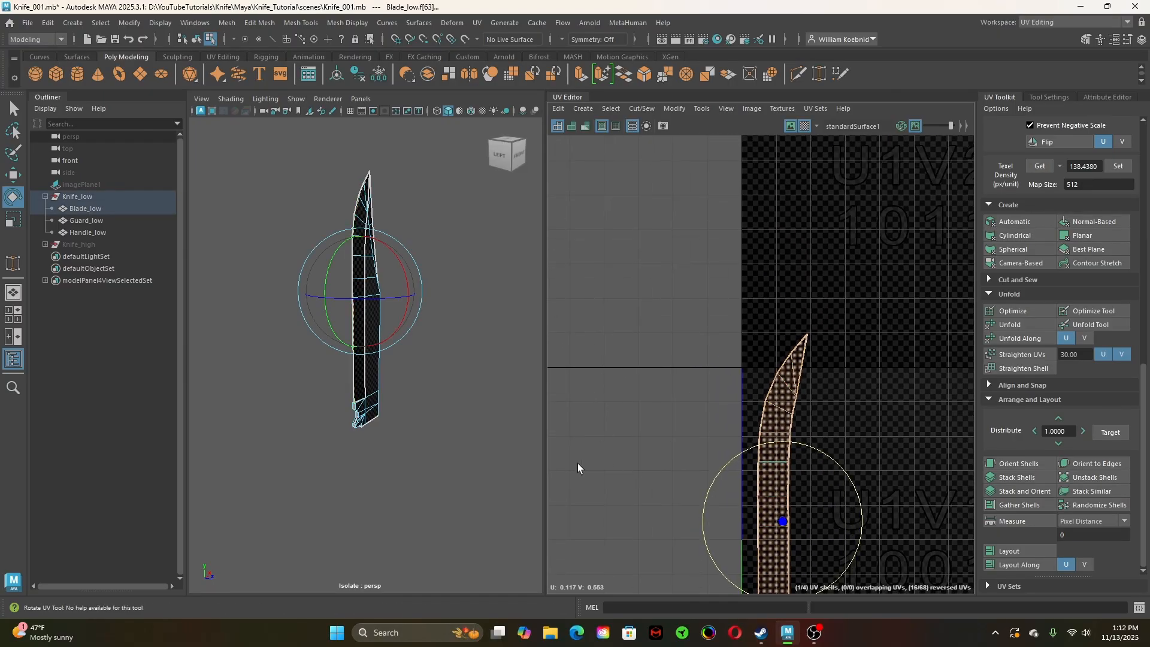
left_click_drag(503, 449, 431, 449, "alt")
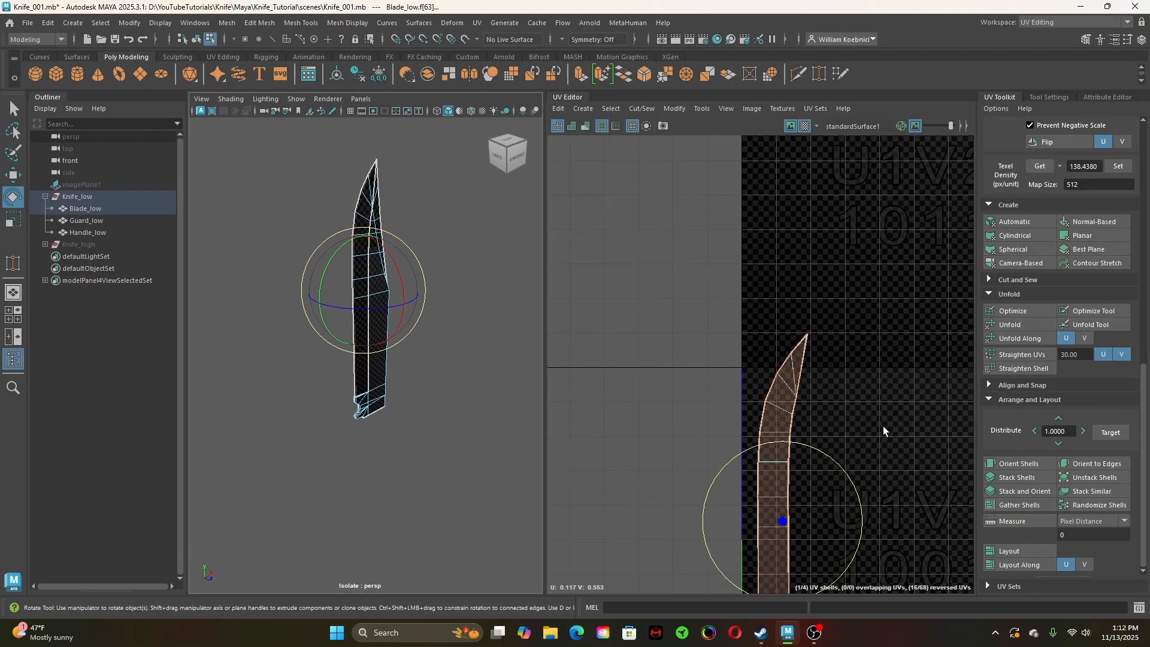
middle_click_drag(883, 425, 838, 290, "alt")
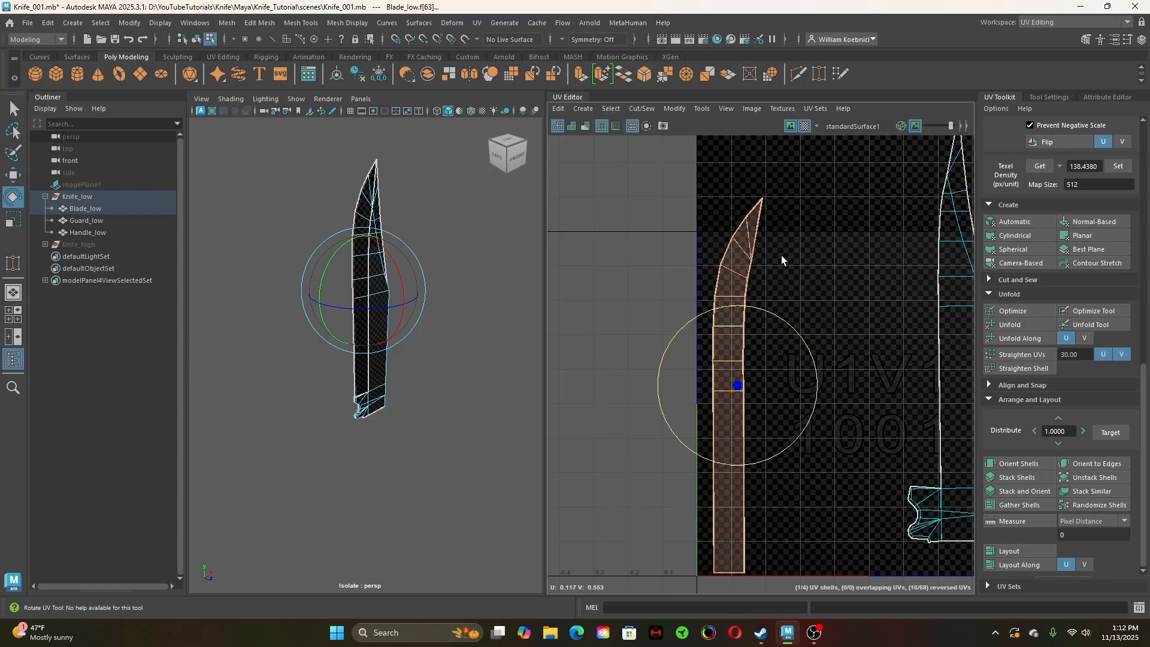
middle_click_drag(781, 255, 757, 367, "alt")
right_click_drag(657, 348, 829, 366, "alt")
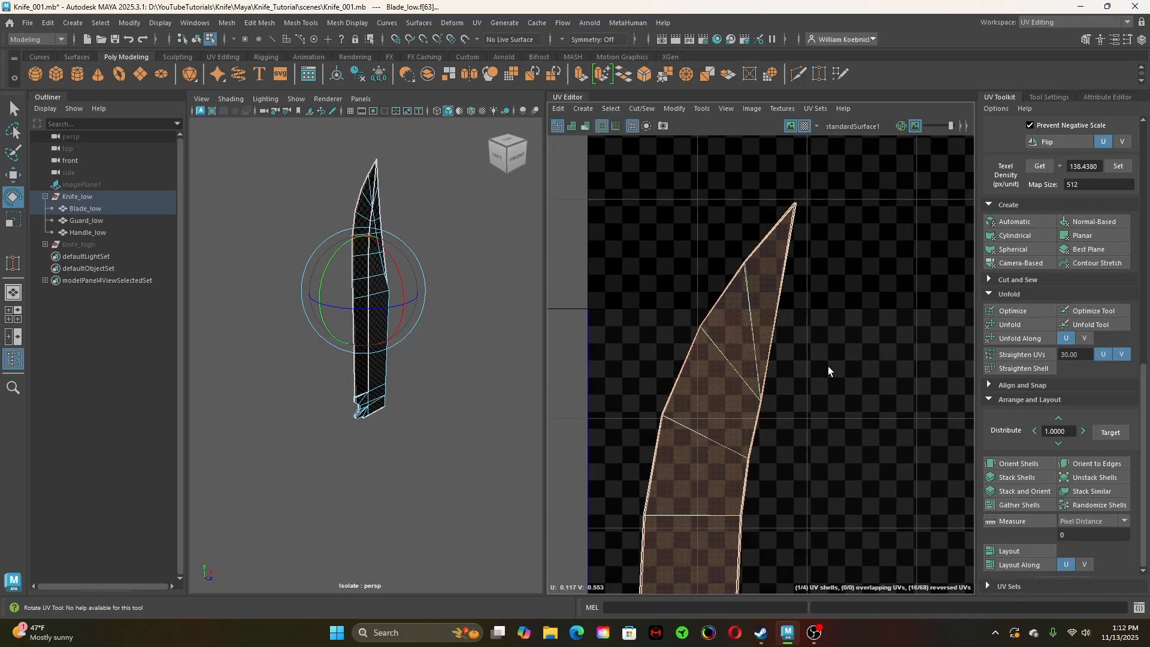
middle_click_drag(828, 366, 780, 446, "alt")
right_click_drag(738, 390, 843, 401, "alt")
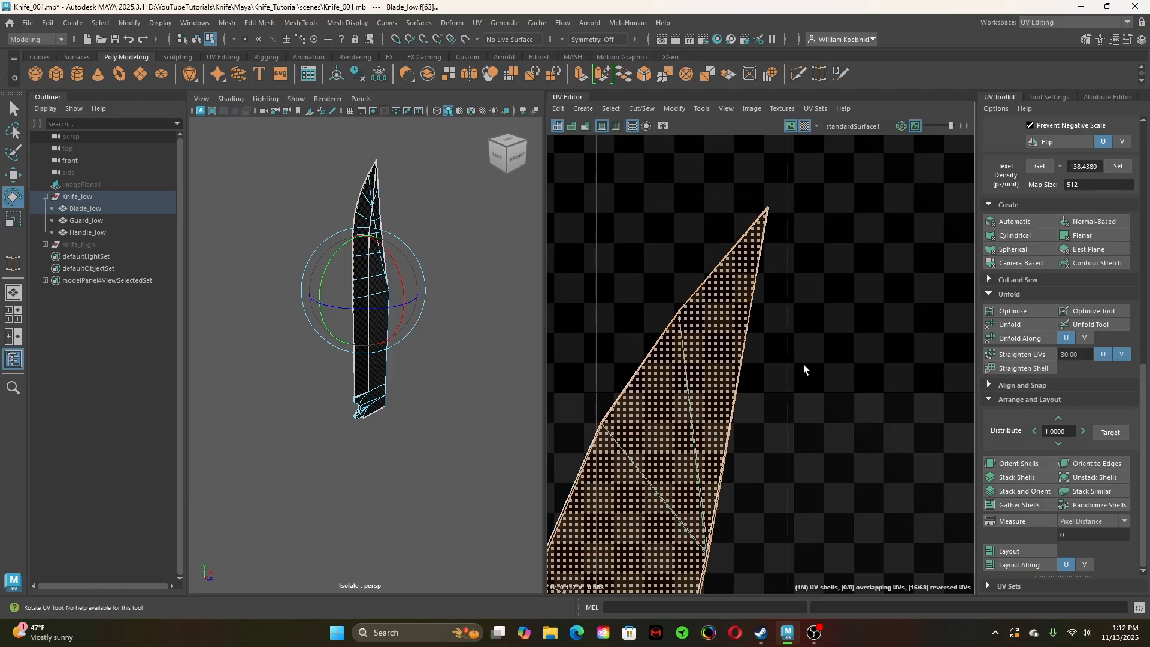
middle_click_drag(803, 364, 802, 365)
right_click_drag(760, 458, 641, 498, "alt")
middle_click_drag(779, 523, 761, 299, "alt")
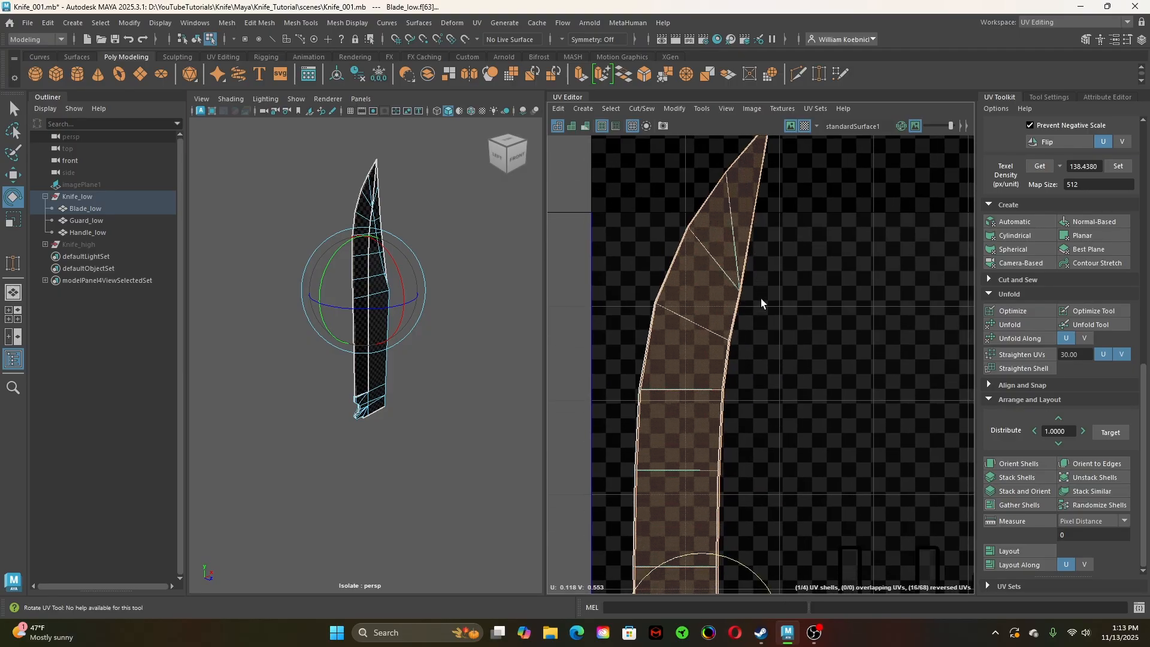
Orient each narrow bevel shell individually, then select both and stack them
left_click(1027, 465)
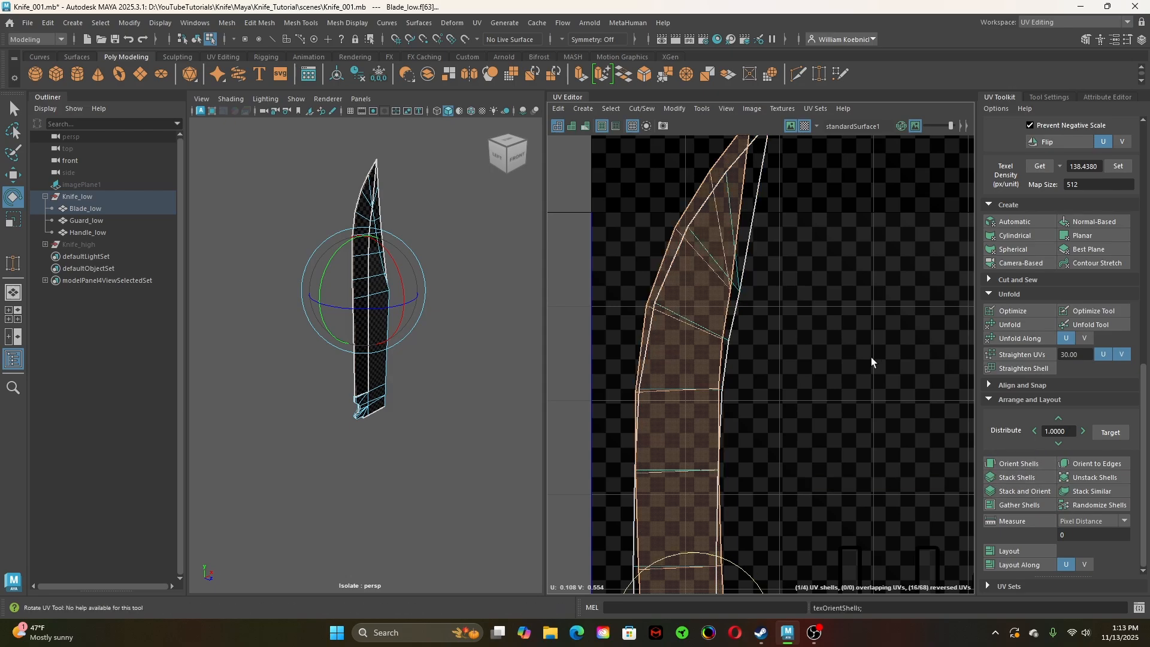
left_click(749, 250)
left_click(1015, 462)
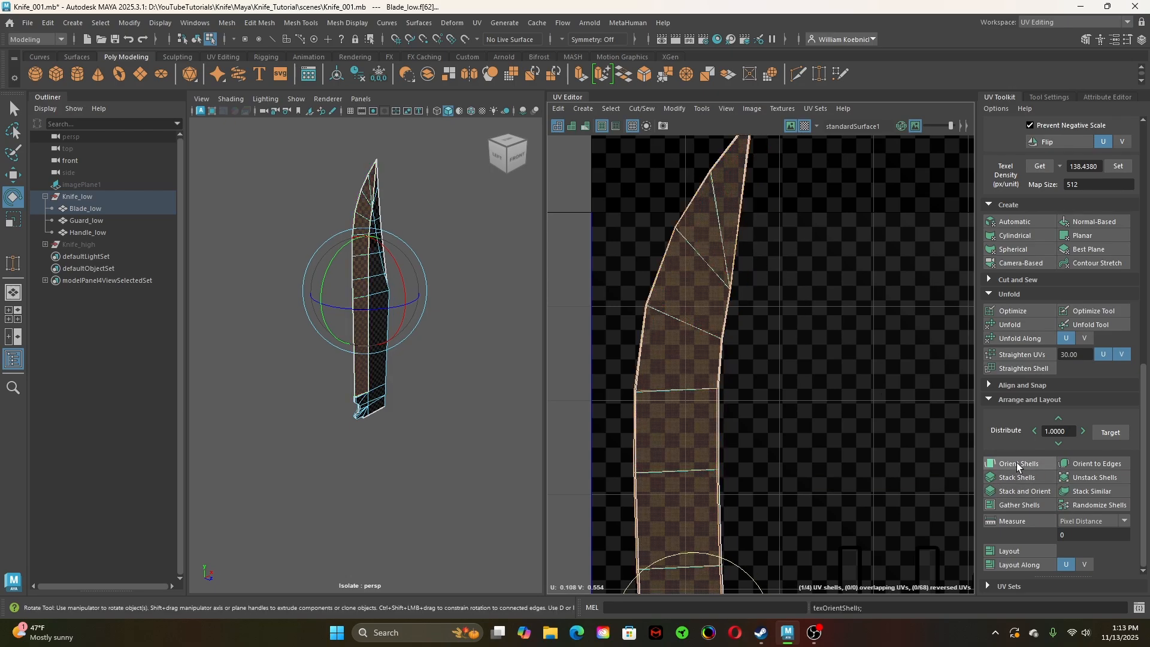
left_click_drag(597, 243, 778, 359)
left_click(1019, 478)
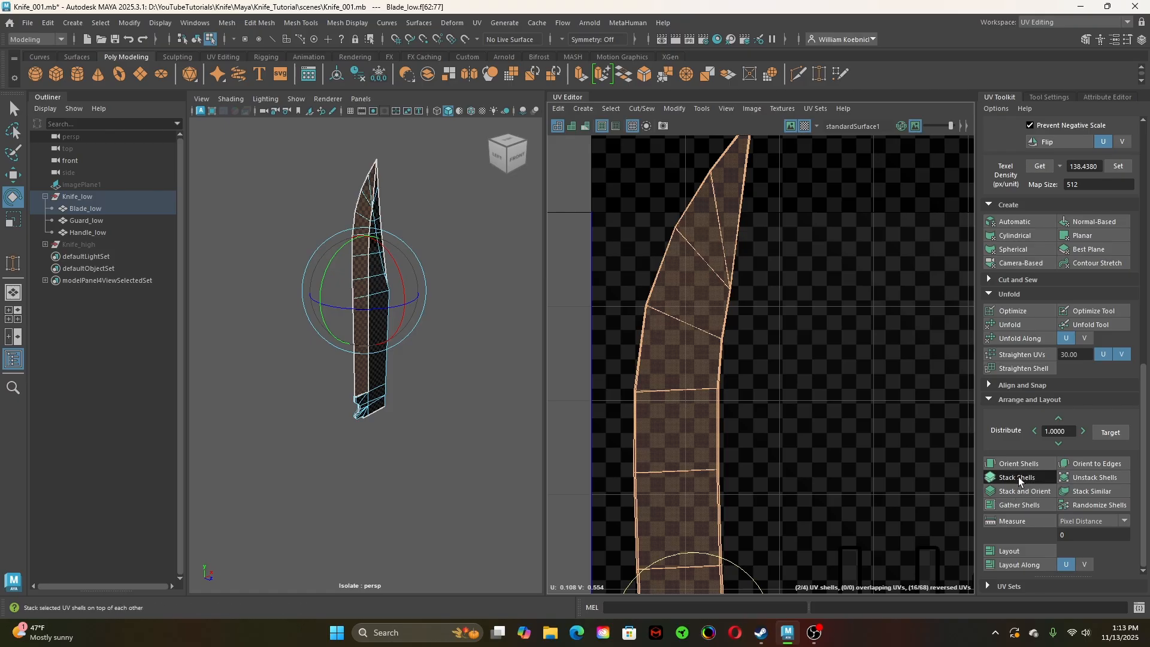
Deselect the narrow bevel shells and examine how closely their stacked edges match along the blade
left_click(754, 347)
middle_click_drag(771, 305, 762, 448, "alt")
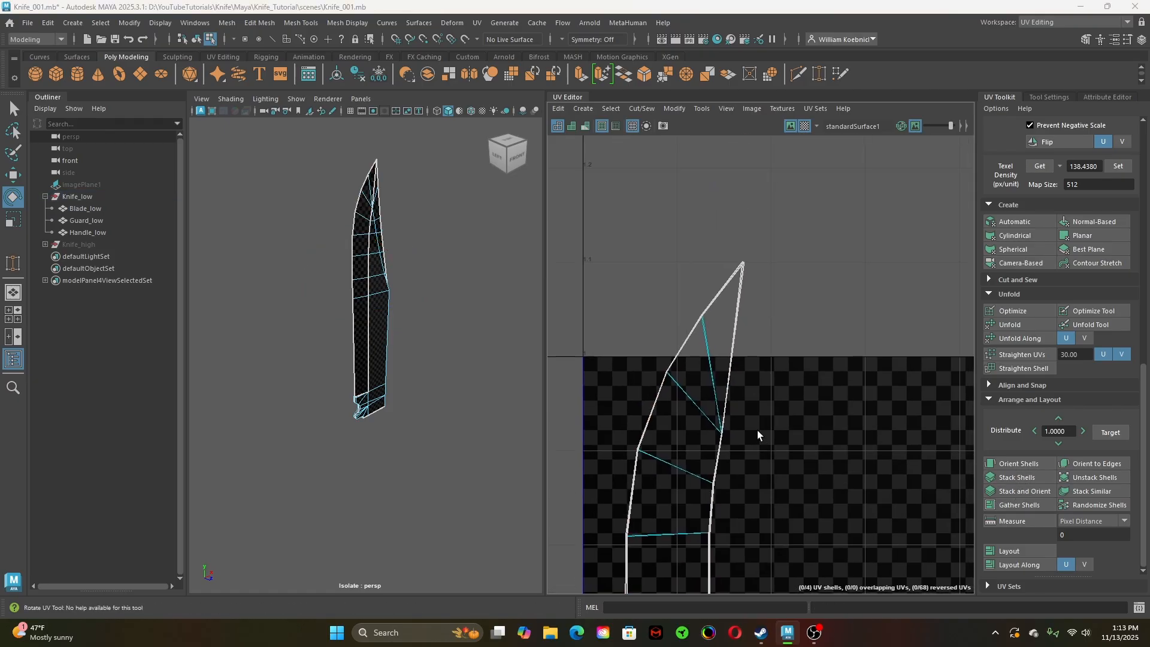
right_click_drag(712, 278, 844, 539, "alt")
right_click_drag(865, 493, 757, 541, "alt")
middle_click_drag(811, 339, 799, 264, "alt")
right_click_drag(799, 264, 682, 513, "alt")
middle_click_drag(821, 486, 785, 283, "alt")
right_click_drag(785, 282, 703, 439, "alt")
middle_click_drag(796, 452, 758, 471, "alt")
Select the tip UVs of both narrow bevel shells and rotate them slightly with soft selection enabled
right_click_drag(752, 268, 771, 266)
left_click_drag(742, 216, 768, 248)
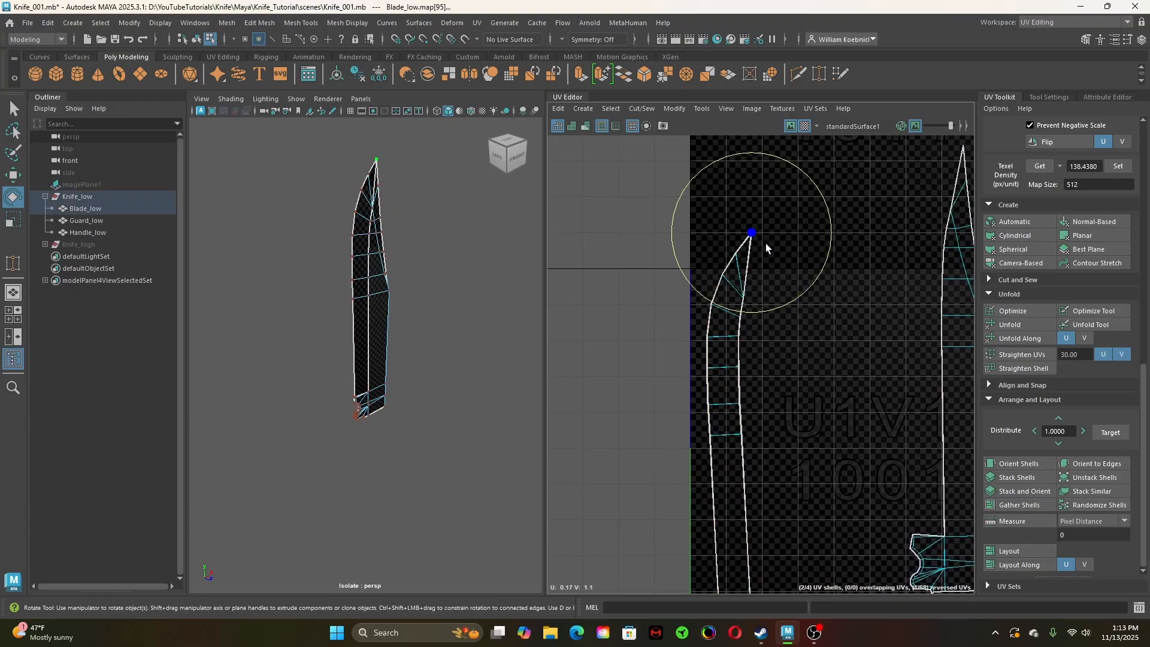
key("b")
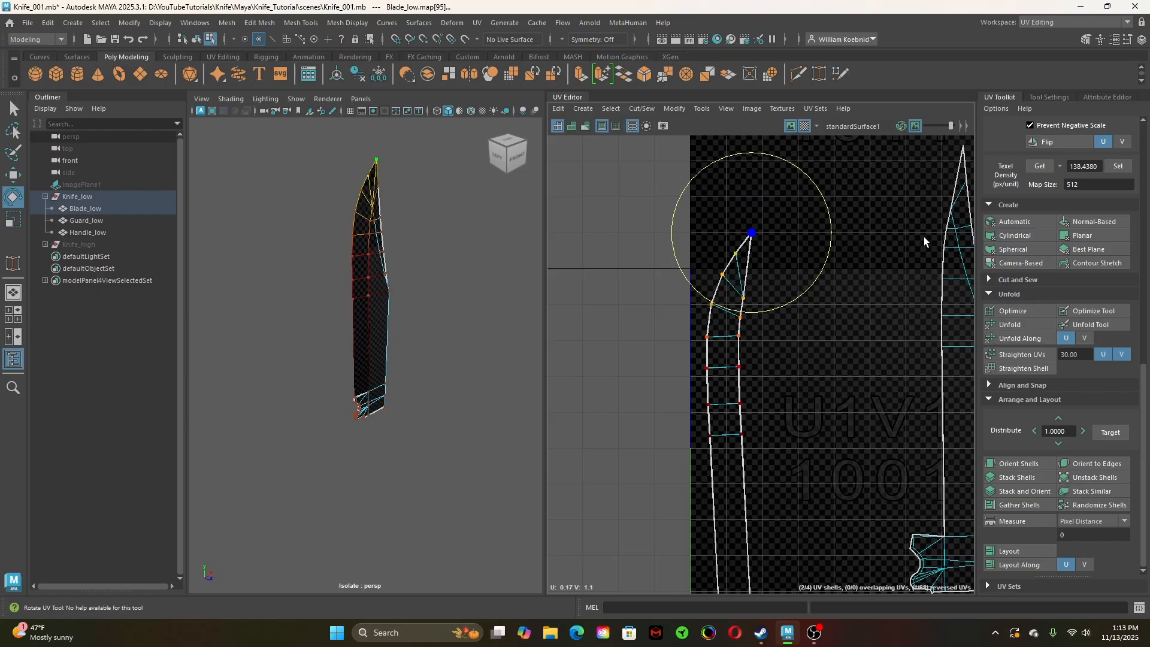
mouse_move(824, 201)
left_mouse_down()
mouse_move(791, 230)
mouse_move(811, 191)
left_mouse_up()
Move the soft-selected tip UVs toward the narrow shells' centreline, and rotate them slightly with a falloff radius of about 0.74
key("w")
key("e")
key("w")
left_click_drag(803, 234, 735, 279)
key("e")
key("w")
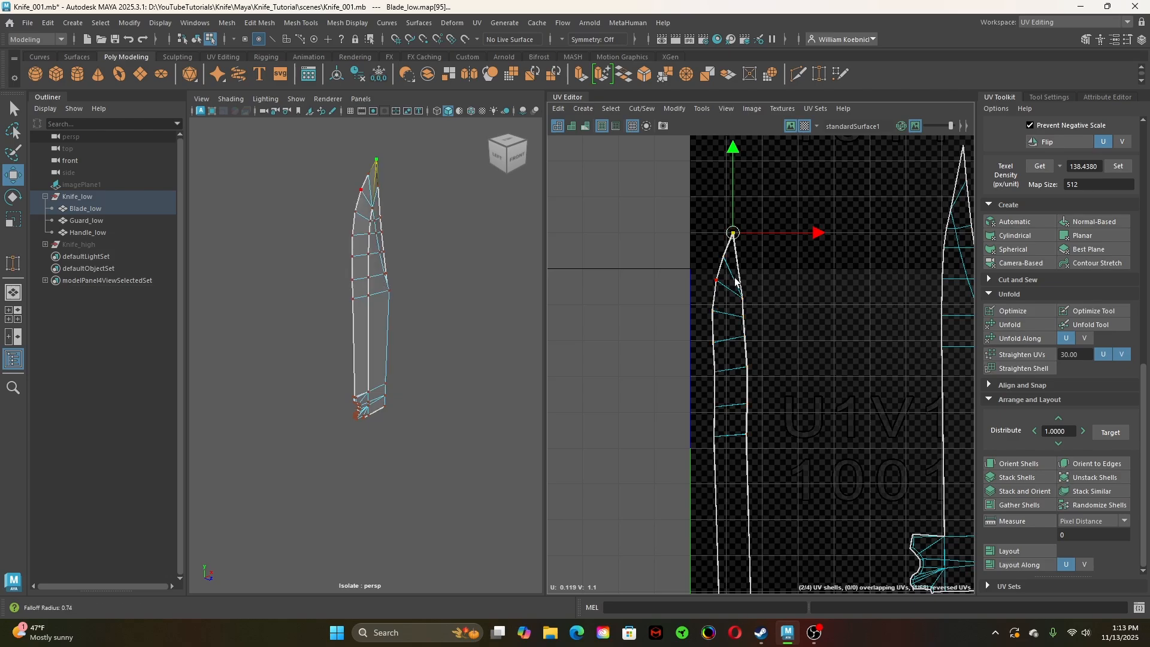
key("e")
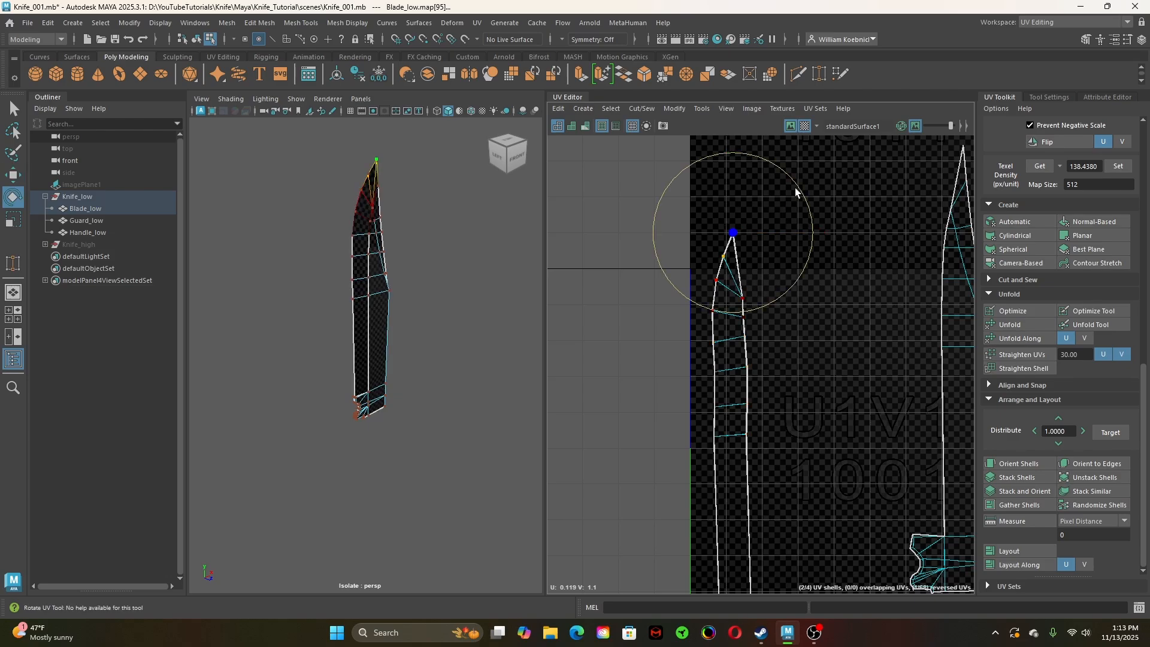
left_click_drag(796, 185, 794, 185)
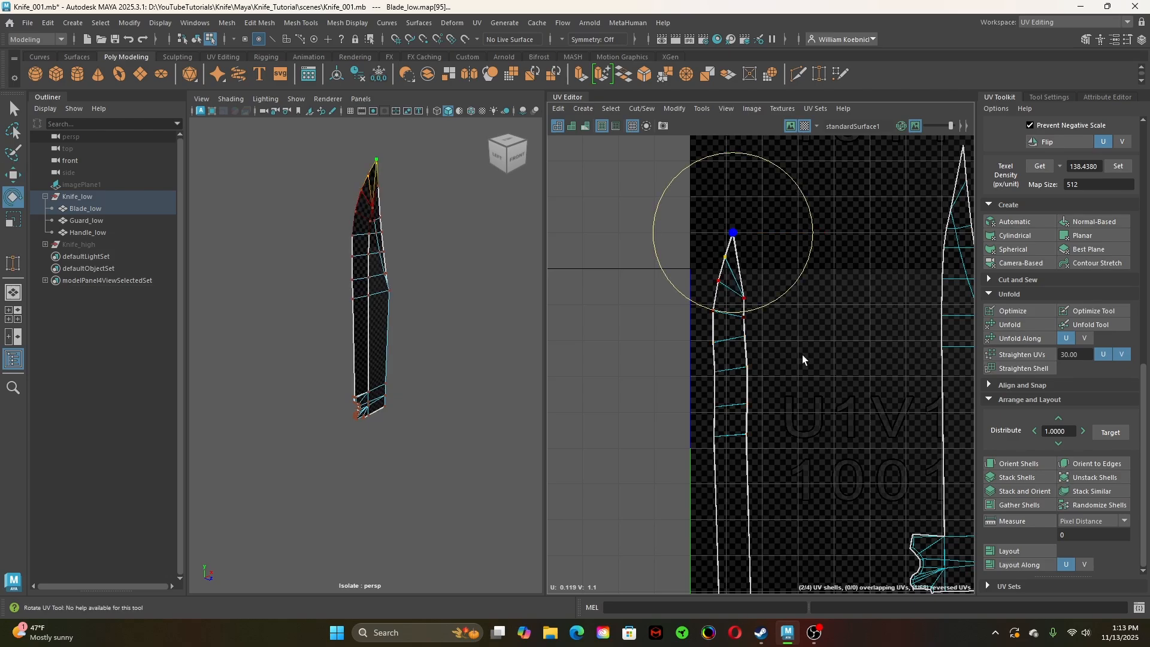
Try to straighten both stacked narrow bevel shells with Straighten Shell and Straighten UVs at 30
key("q")
middle_click_drag(740, 508, 727, 386, "alt")
scroll(724, 383, "down", 2)
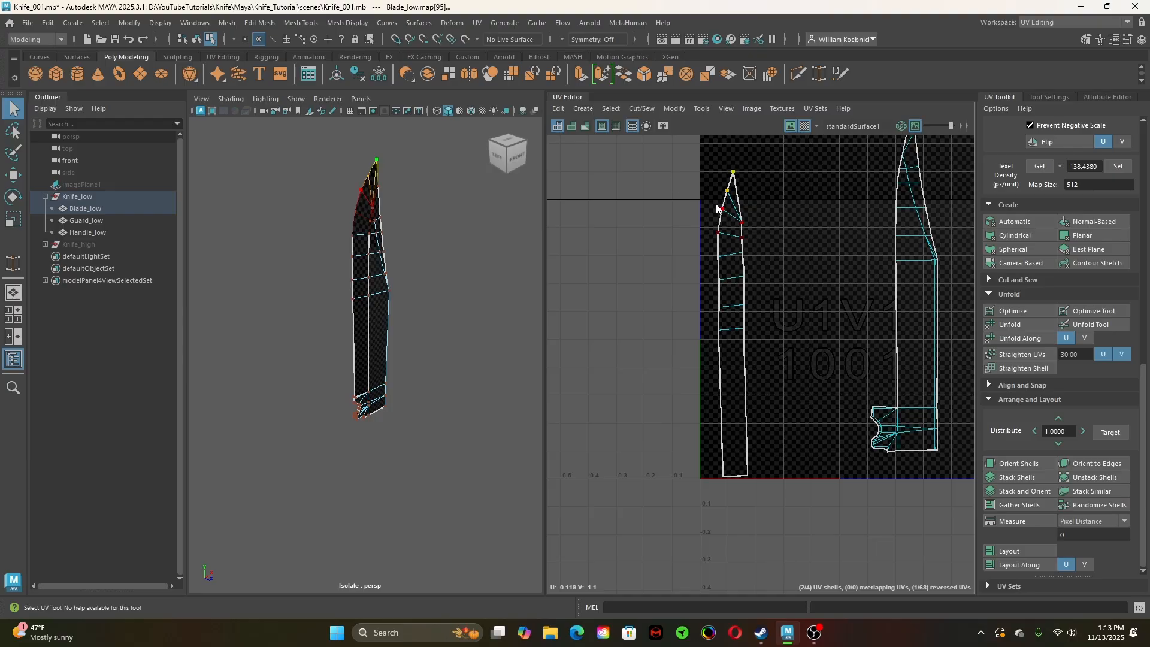
right_click_drag(717, 204, 677, 188)
left_click_drag(699, 163, 793, 491)
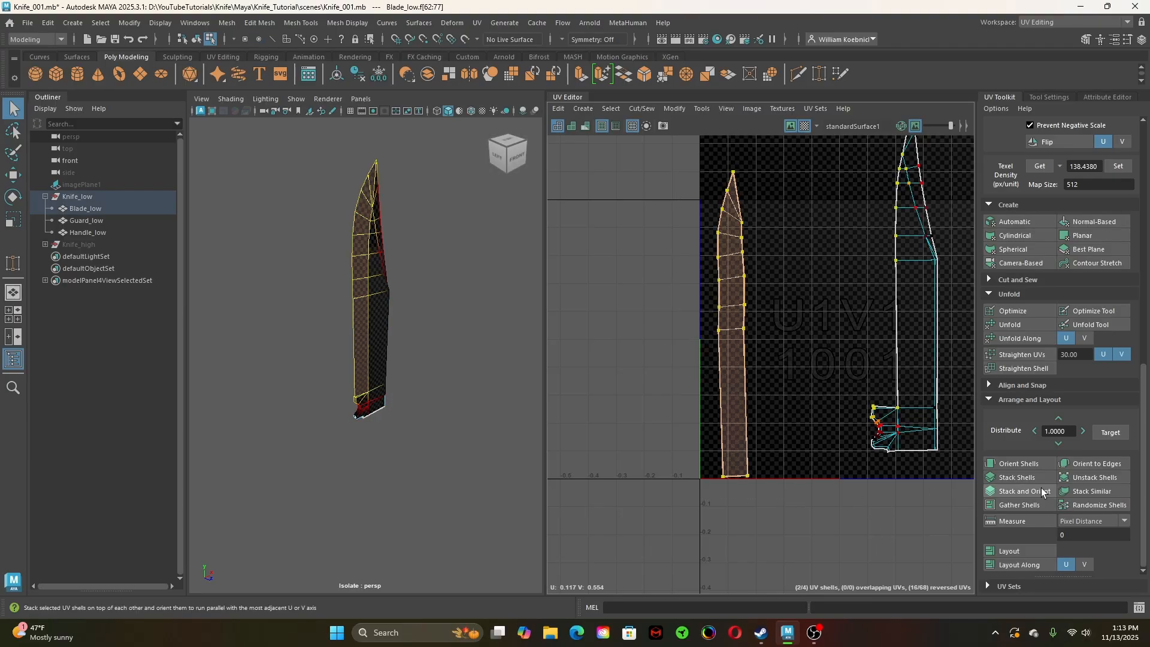
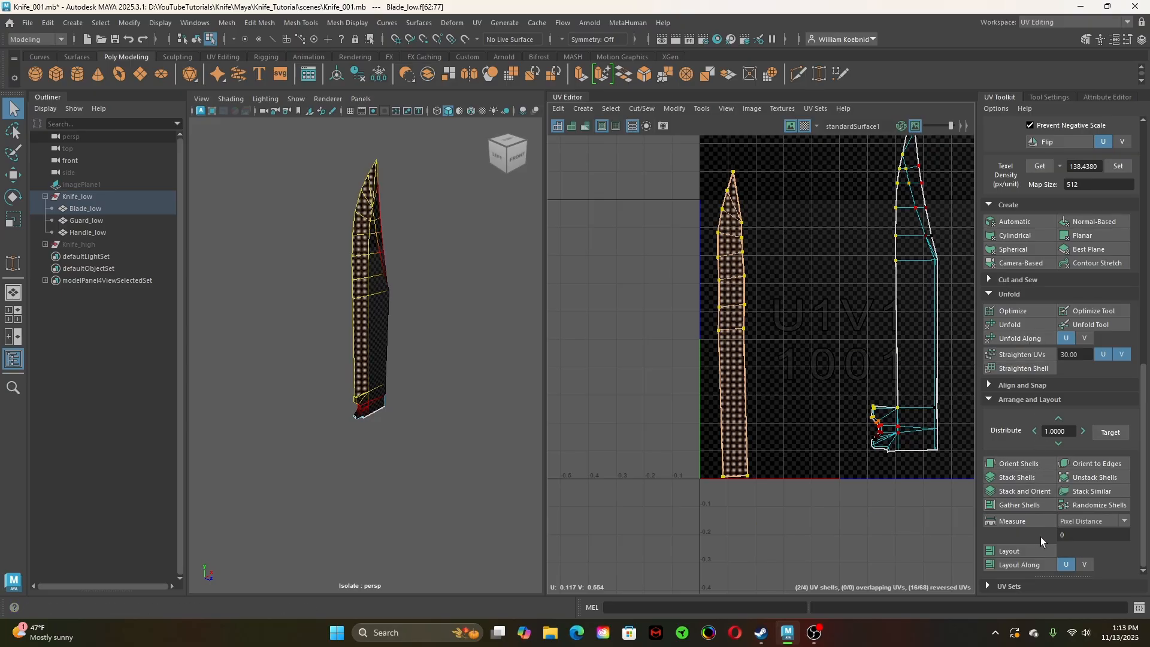
left_click(1019, 368)
left_click(817, 346)
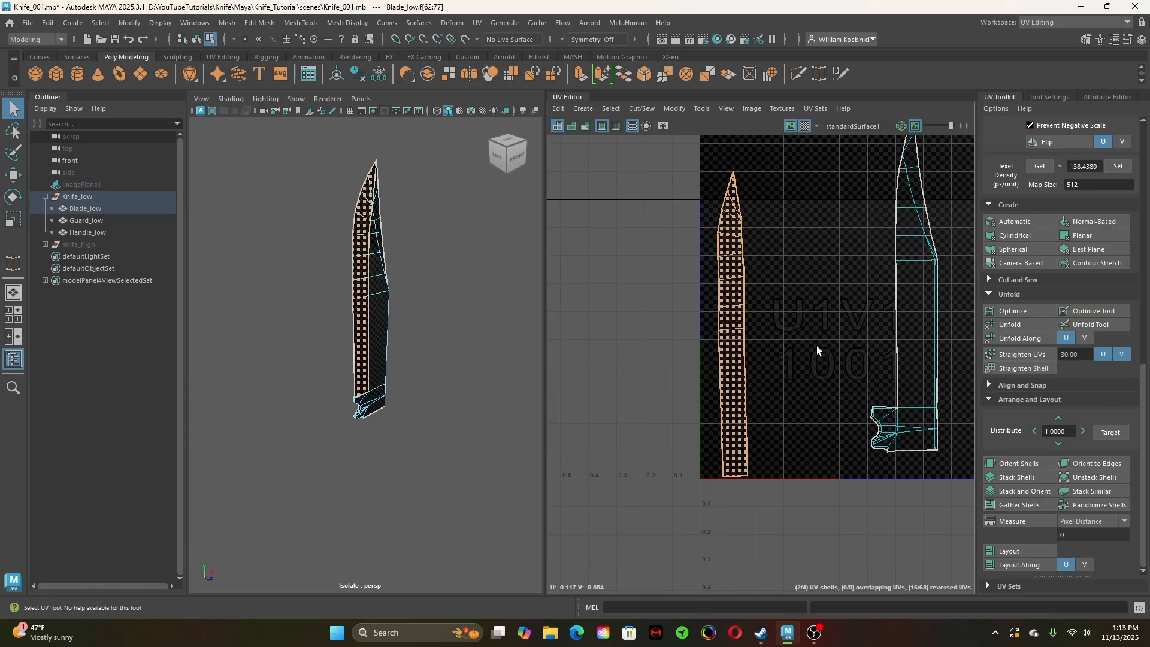
left_click(1027, 355)
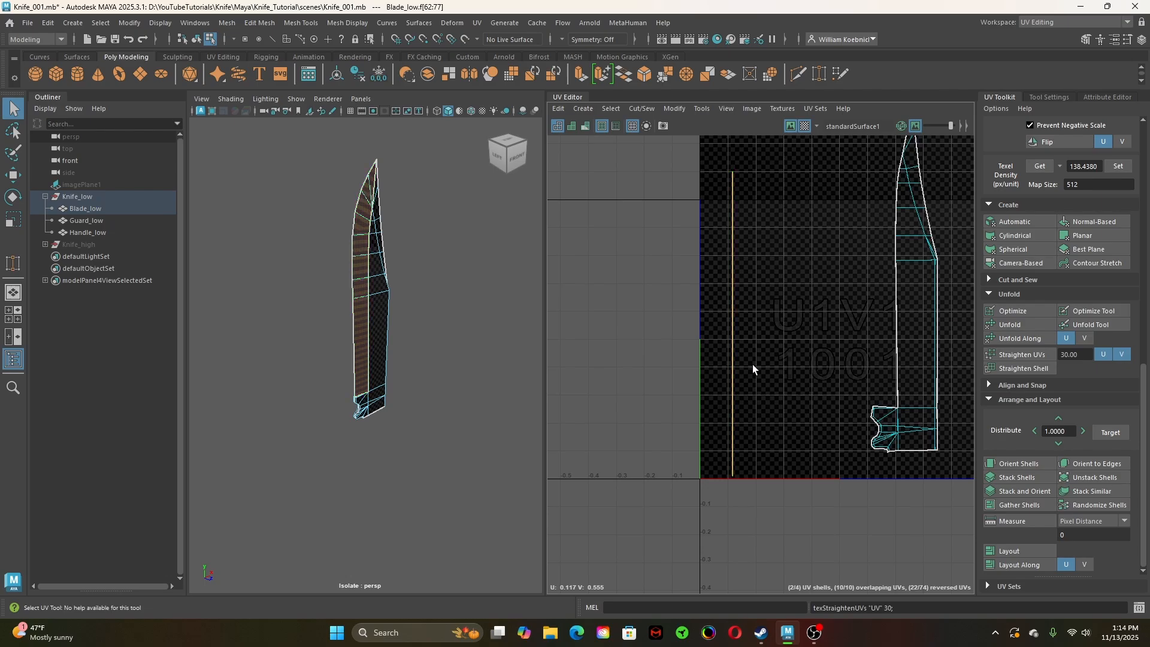
key("ctrl+z")
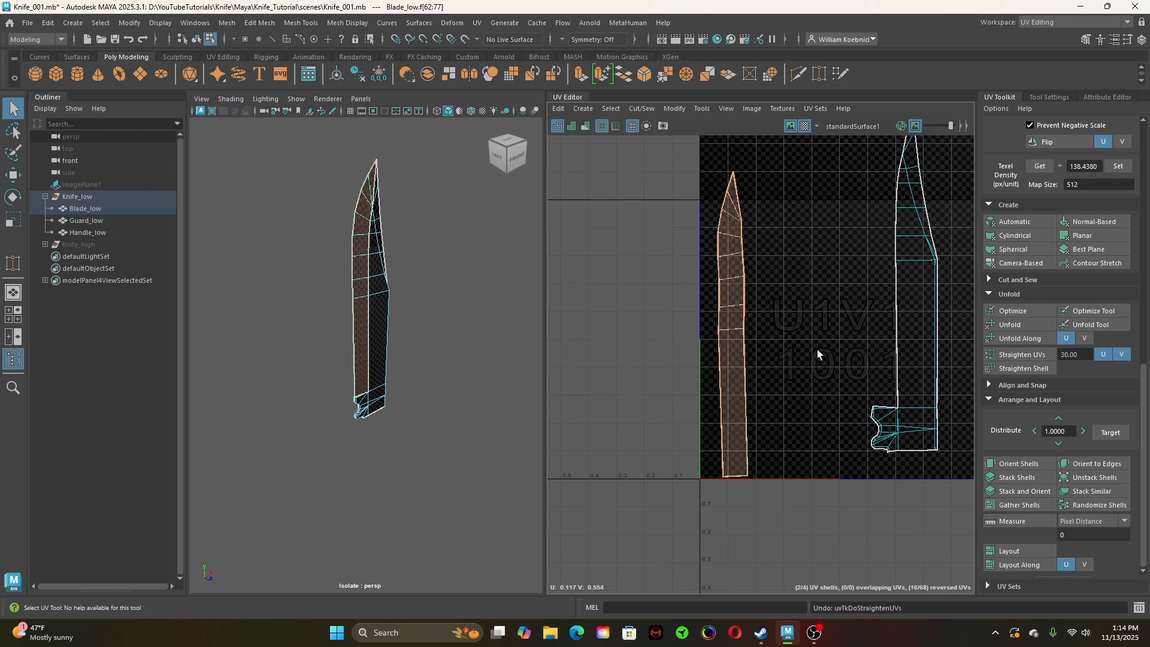
left_click(1018, 369)
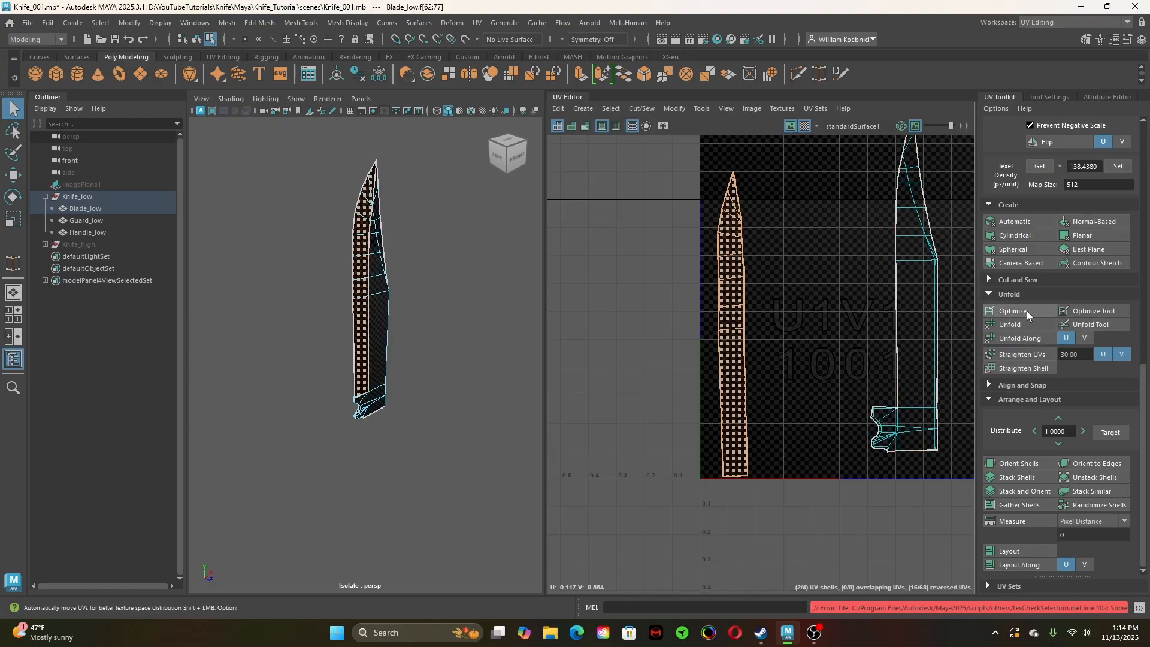
scroll(988, 275, "up", 8)
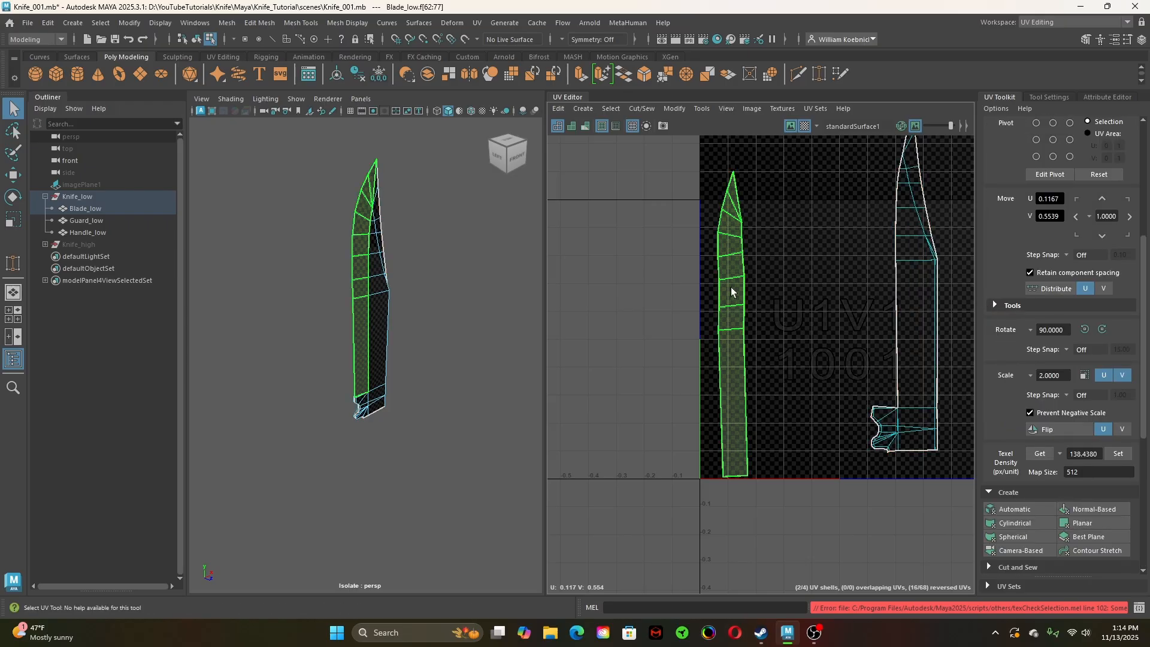
Nudge two middle rows of UVs on the narrow bevel shells sideways with soft selection to even out their long edges
right_click_drag(731, 286, 712, 286)
left_click_drag(702, 270, 782, 285)
key("b")
key("w")
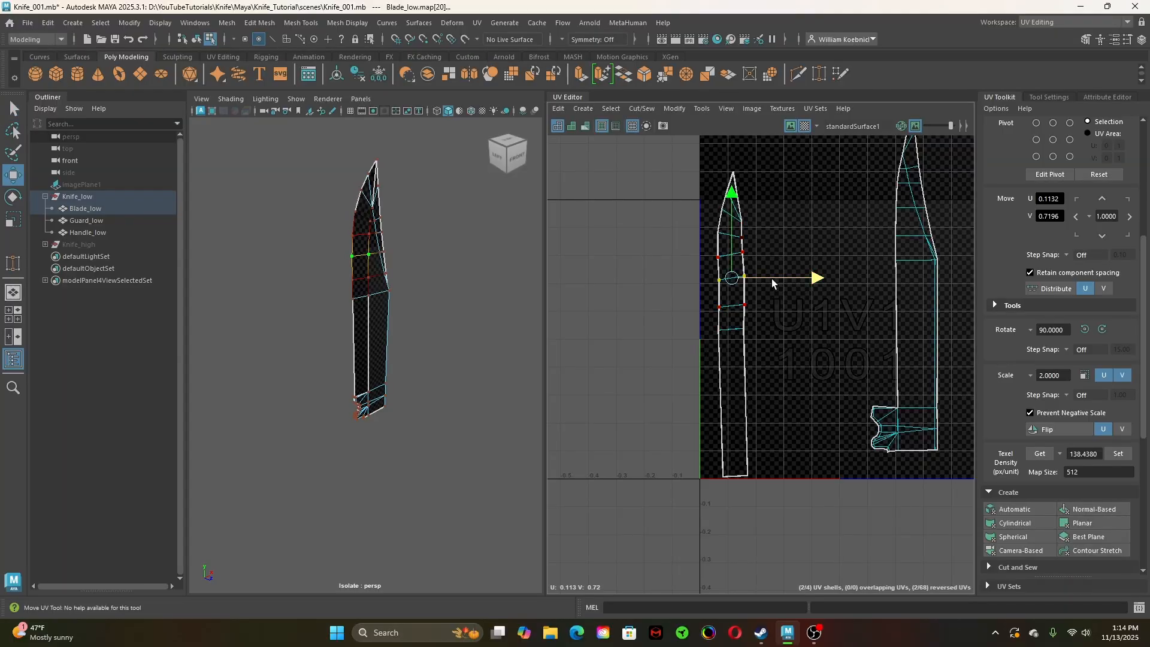
key("q")
left_click_drag(695, 298, 781, 314)
key("w")
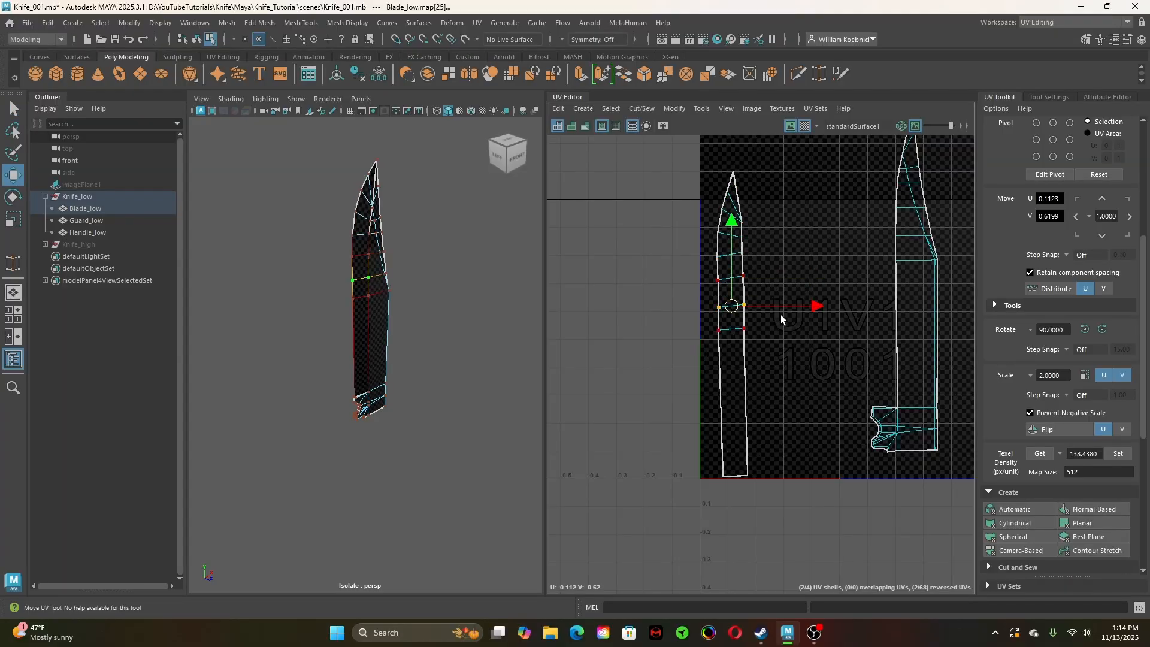
key("q")
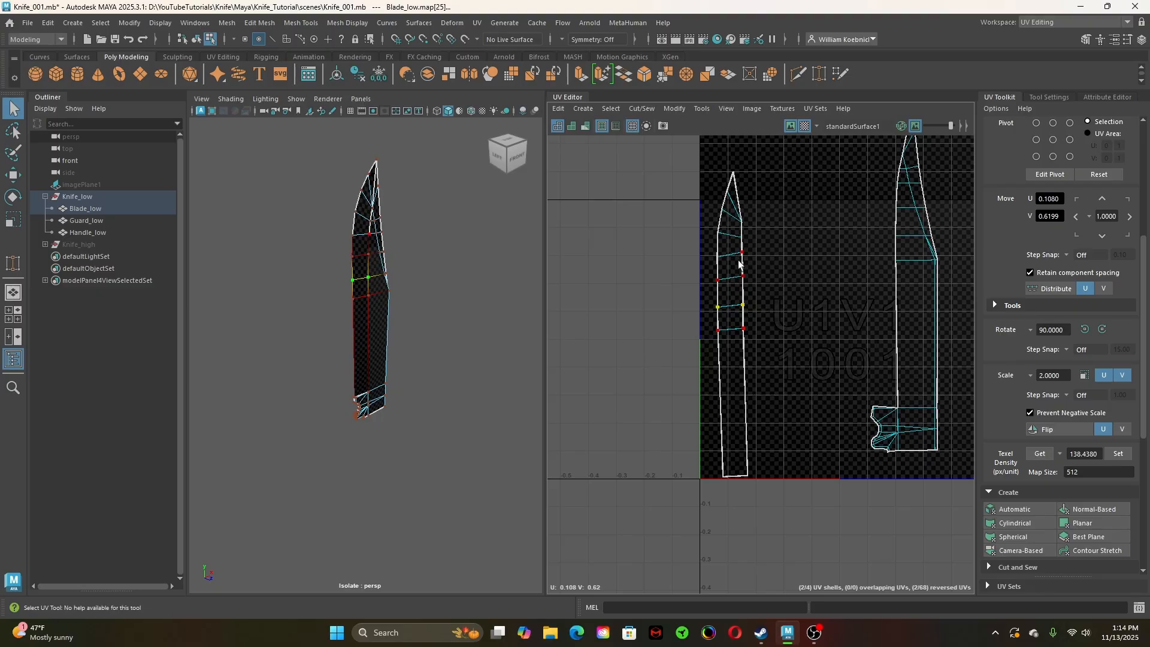
Scale the stacked narrow bevel shells down and stand them upright inside the UV tile at about U 0.08, V 0.48
right_click_drag(793, 325, 624, 329, "alt")
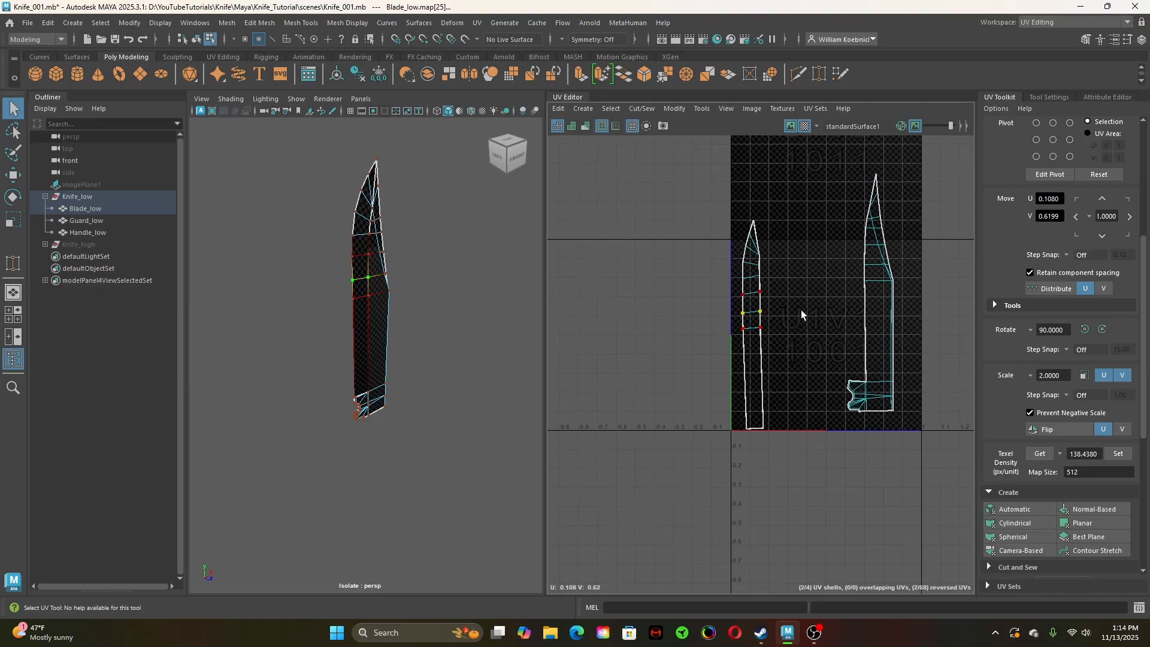
middle_click_drag(801, 312, 730, 310, "alt")
right_click_drag(730, 311, 670, 274)
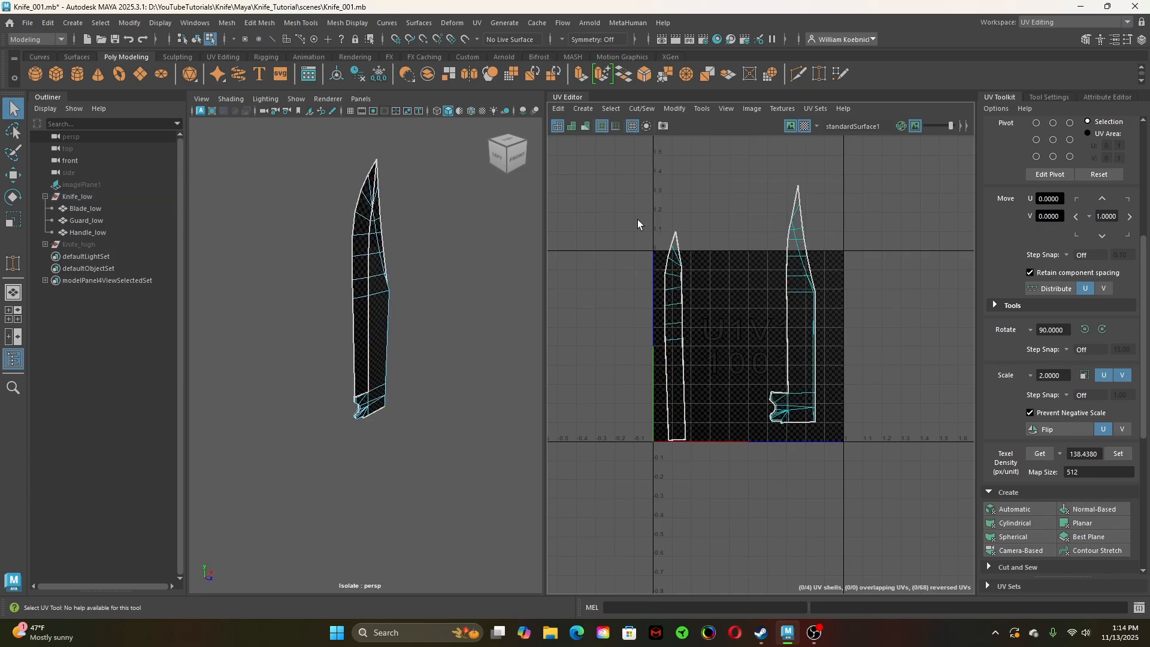
left_click(663, 263)
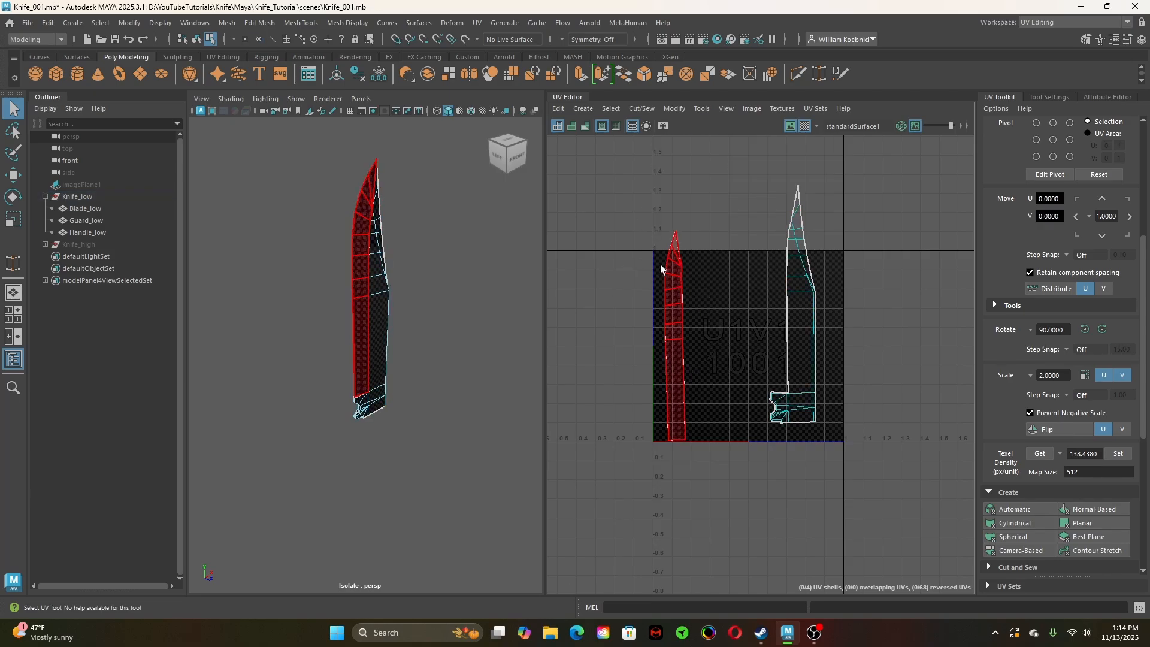
left_click_drag(653, 215, 705, 460)
key("r")
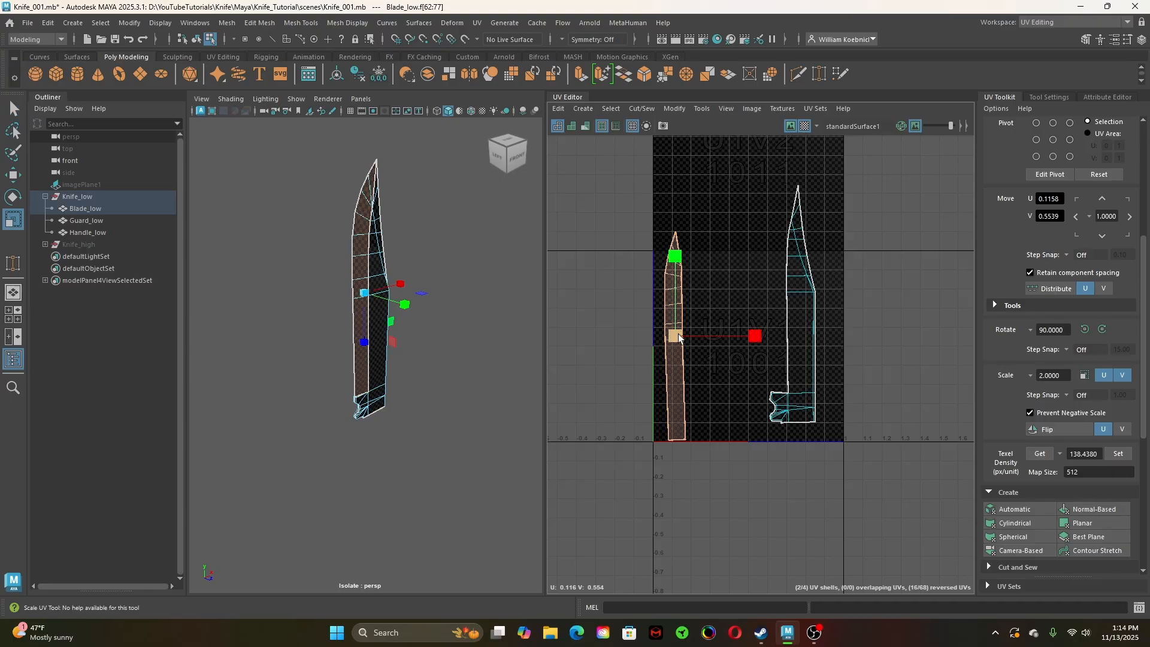
left_click_drag(675, 336, 671, 357)
key("w")
key("e")
left_click_drag(707, 281, 708, 288)
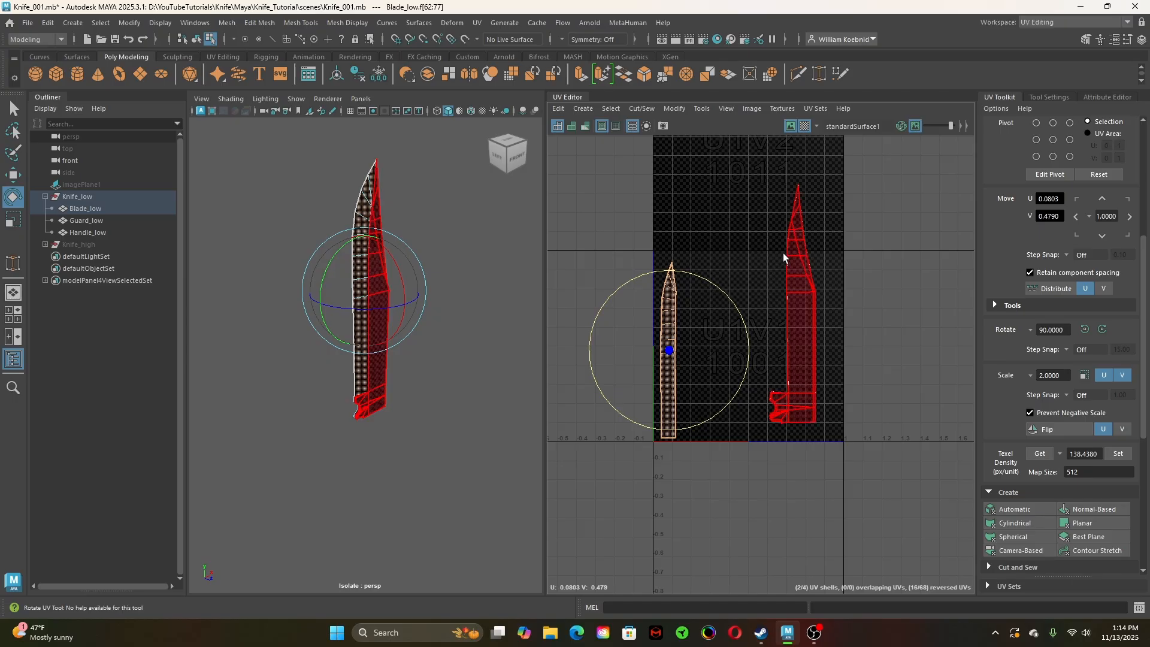
Scale and move the stacked wide blade shells to fit inside the UV tile at about U 0.84, V 0.49
left_click_drag(758, 230, 817, 352)
key("w")
key("r")
key("w")
key("r")
key("w")
key("r")
key("w")
key("r")
key("w")
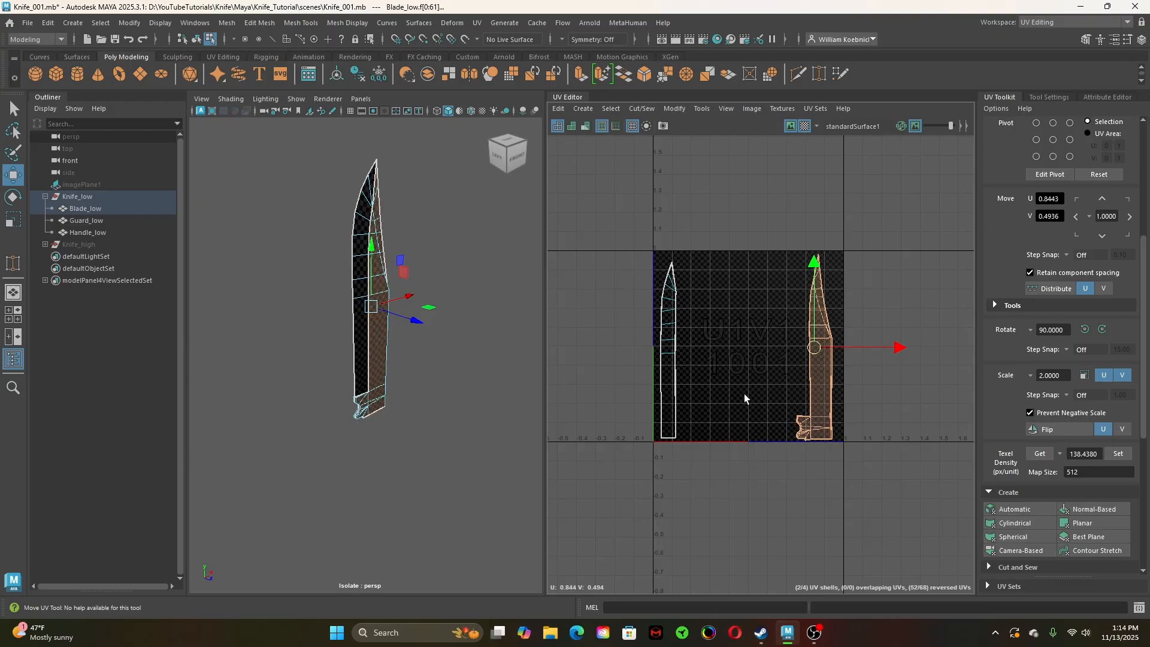
Move the stacked narrow bevel shells beside the wide blade shells at about U 0.69, then clear the selection
key("q")
right_click(733, 311)
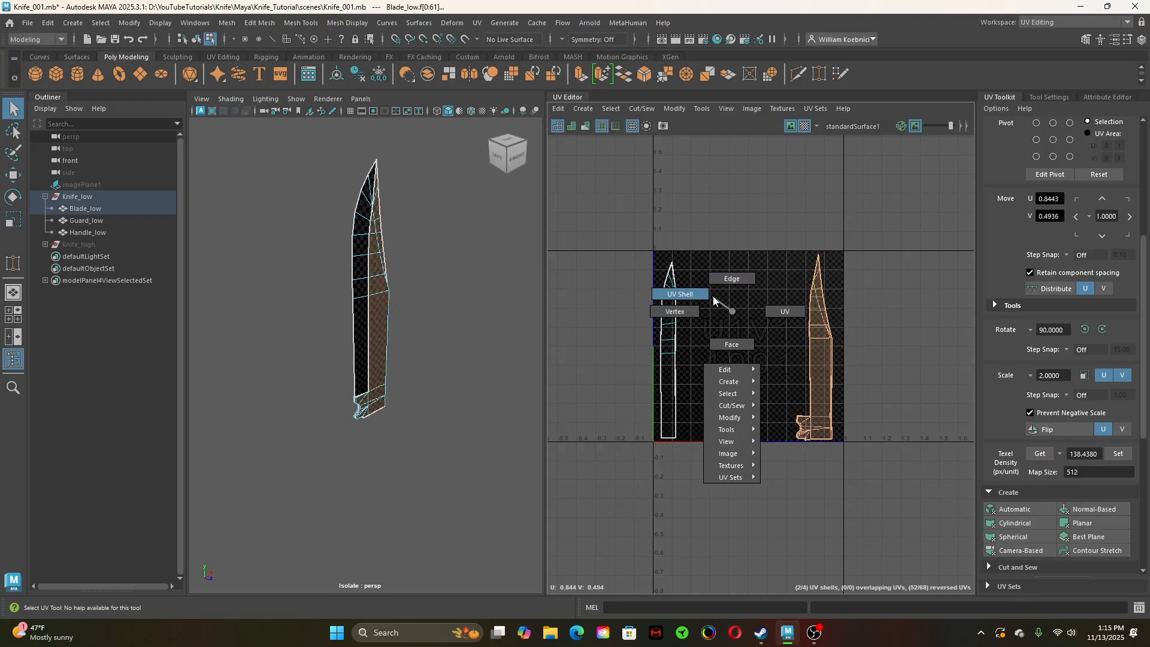
left_click(713, 300)
left_click_drag(739, 318, 638, 280)
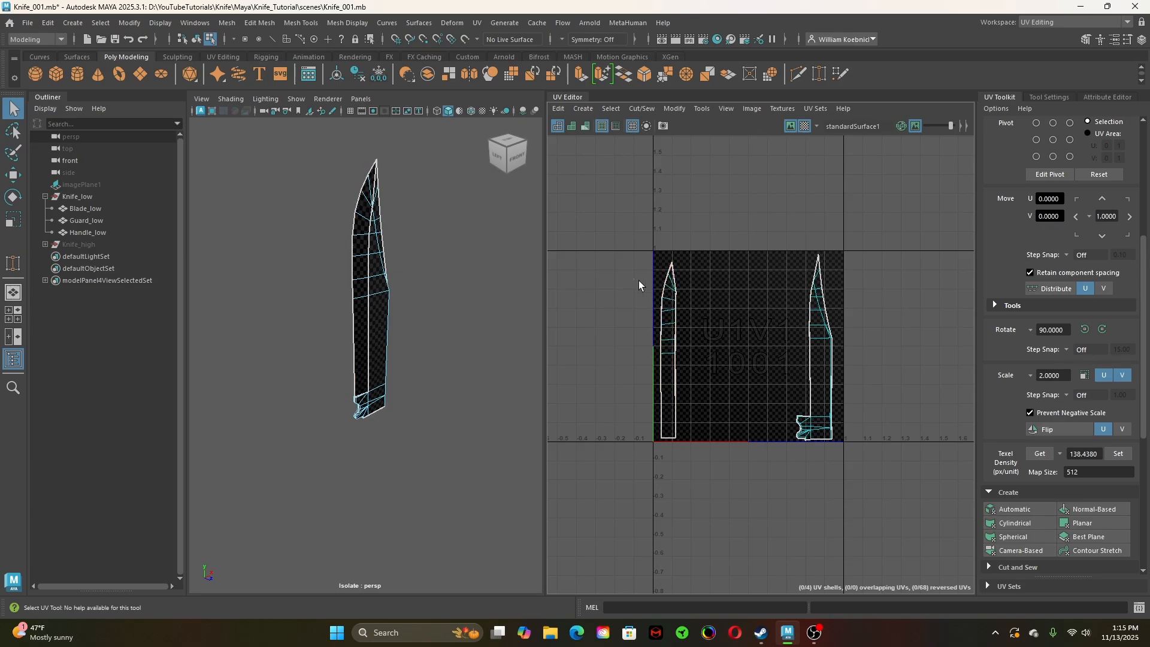
key("w")
left_click_drag(717, 349, 833, 358)
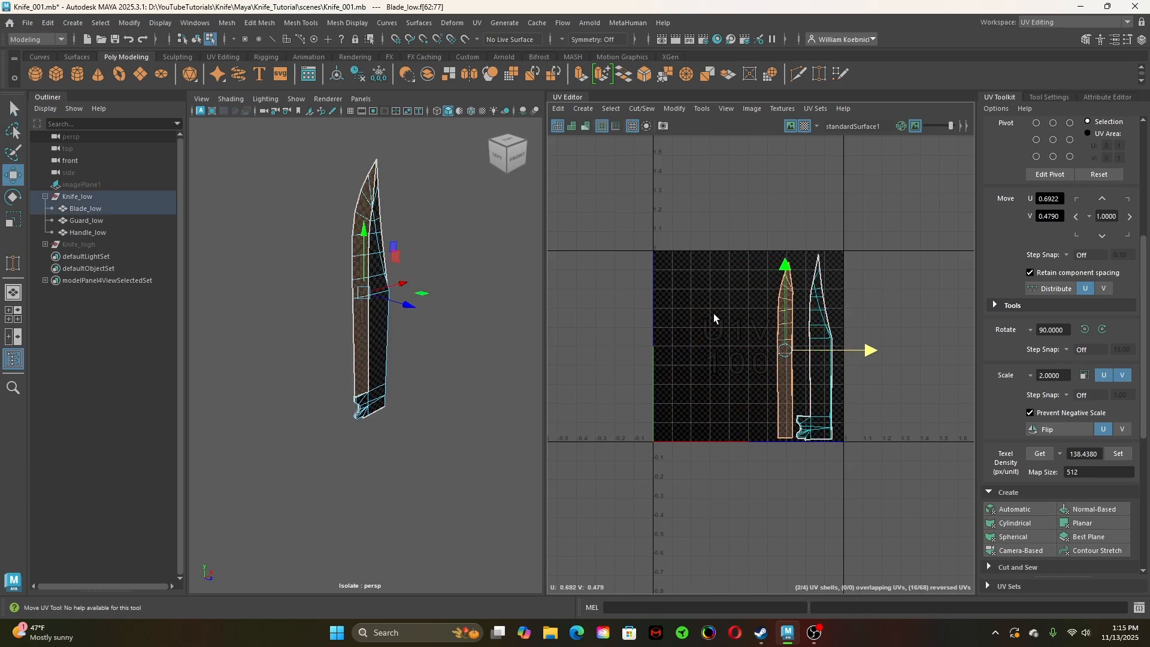
left_click(650, 264)
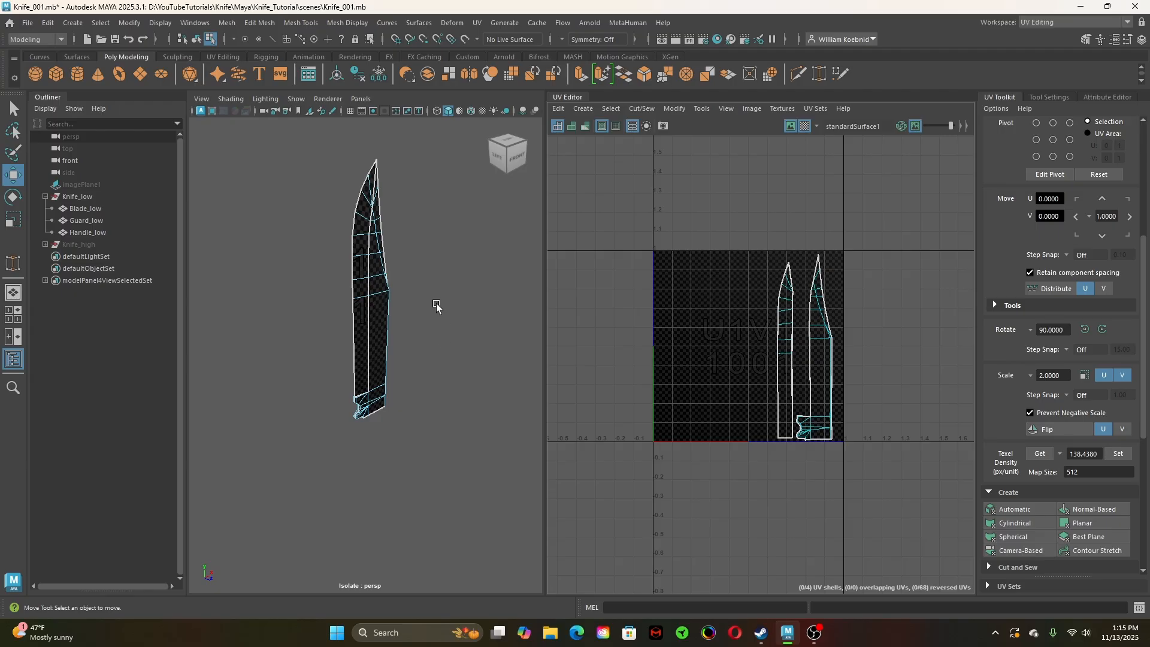
Exit the isolated blade view and select Blade_low, Guard_low and Handle_low together
key("ctrl+1")
right_click_drag(423, 276, 456, 257)
key("q")
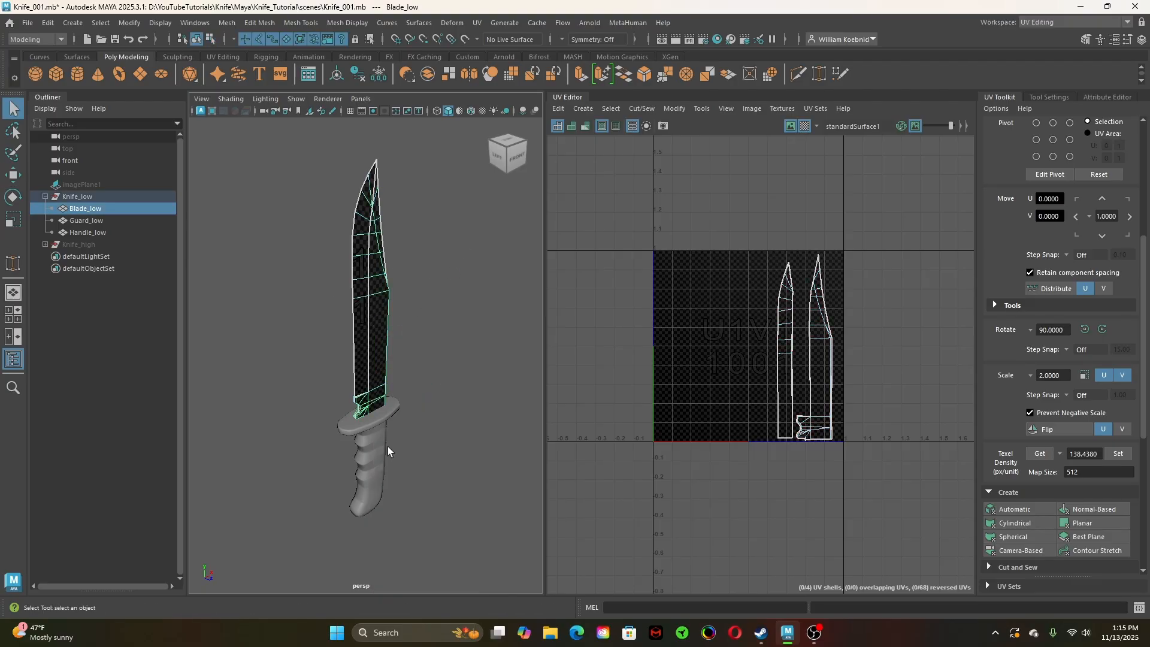
left_click(379, 418, "shift")
left_click(376, 455, "shift")
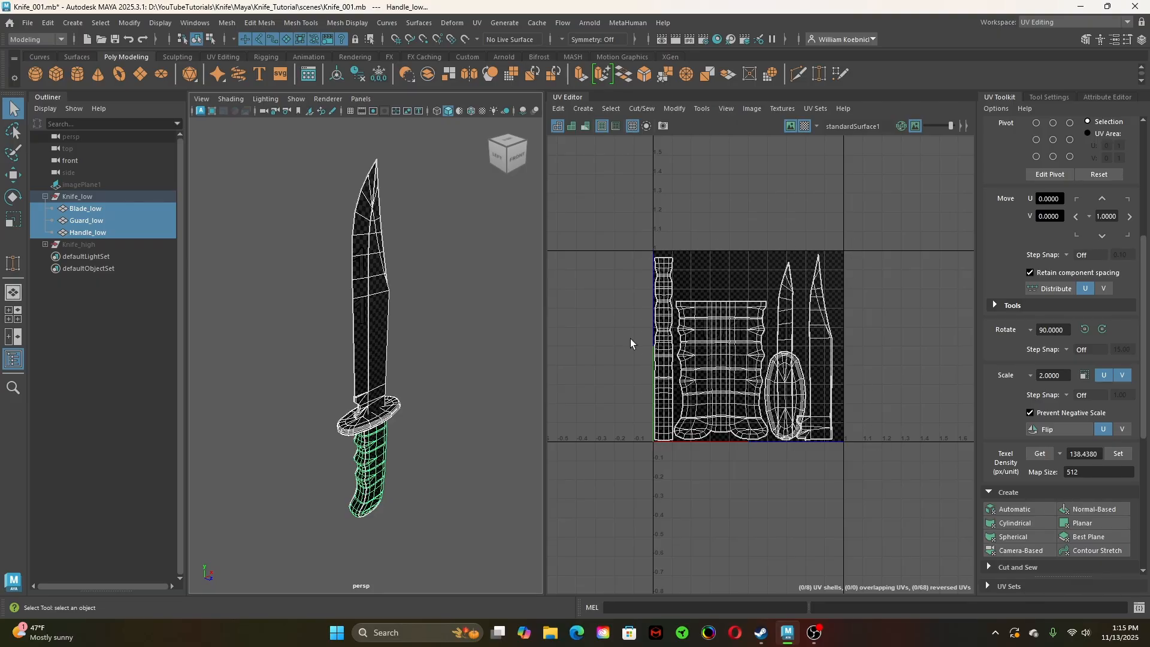
Get the texel density of the narrow bevel shells and apply it to every knife shell at map size 512
right_click_drag(707, 273, 677, 259)
left_click(779, 269)
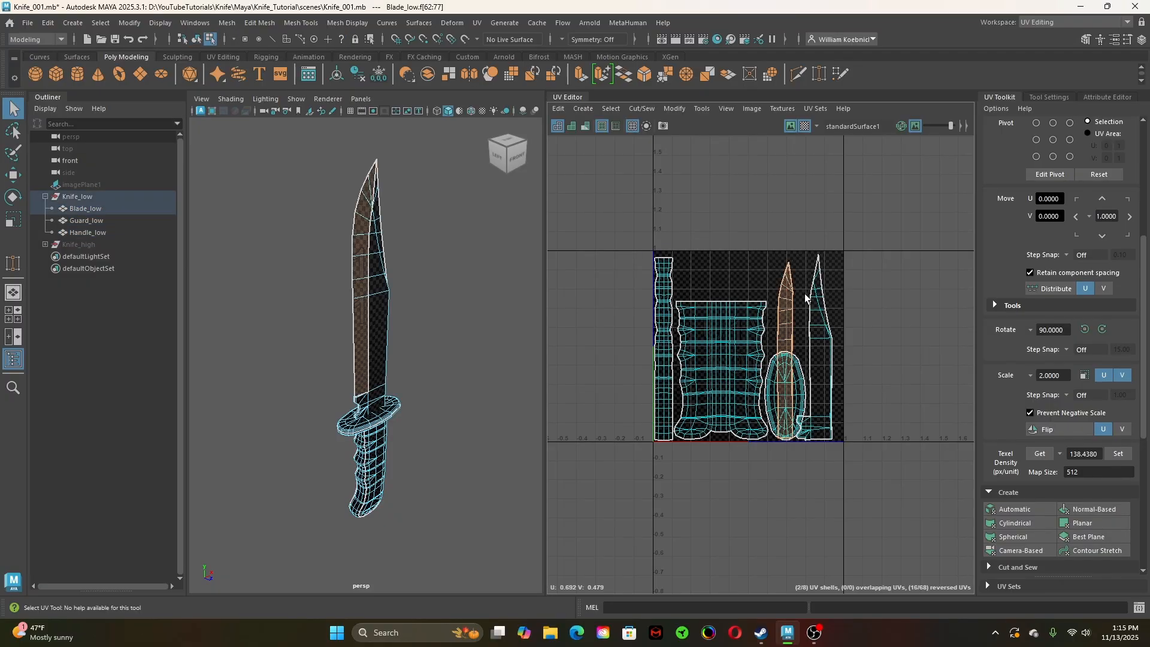
left_click(1041, 454)
left_click_drag(577, 210, 862, 449)
left_click(1117, 454)
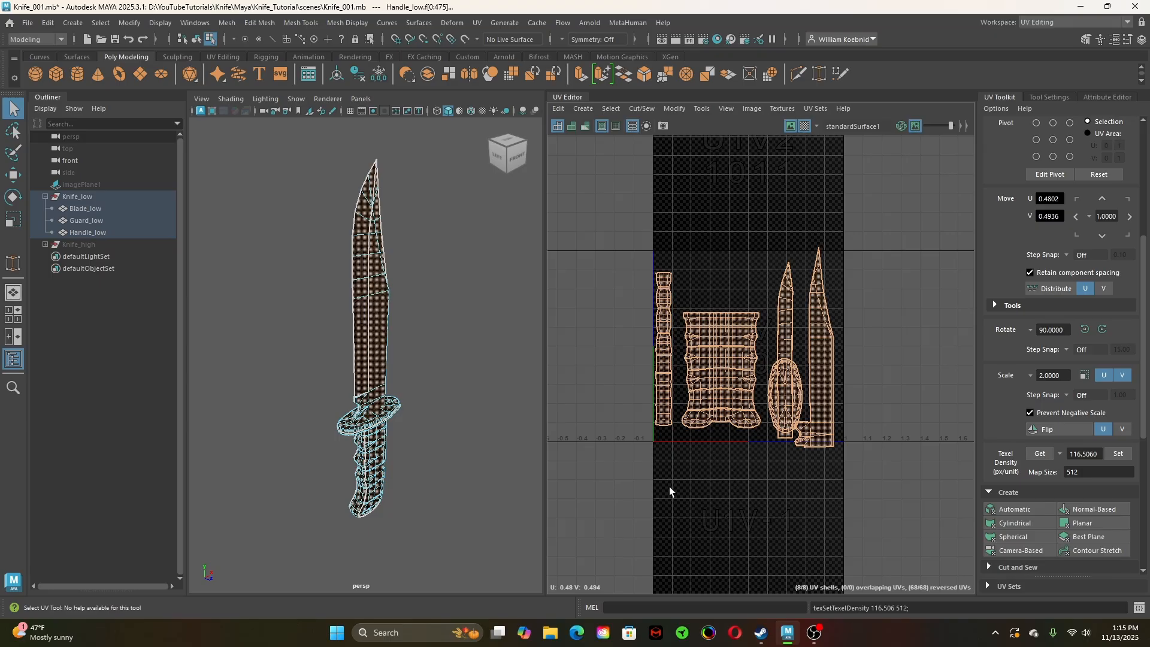
Scale all knife shells down together until they fit inside the UV tile
key("r")
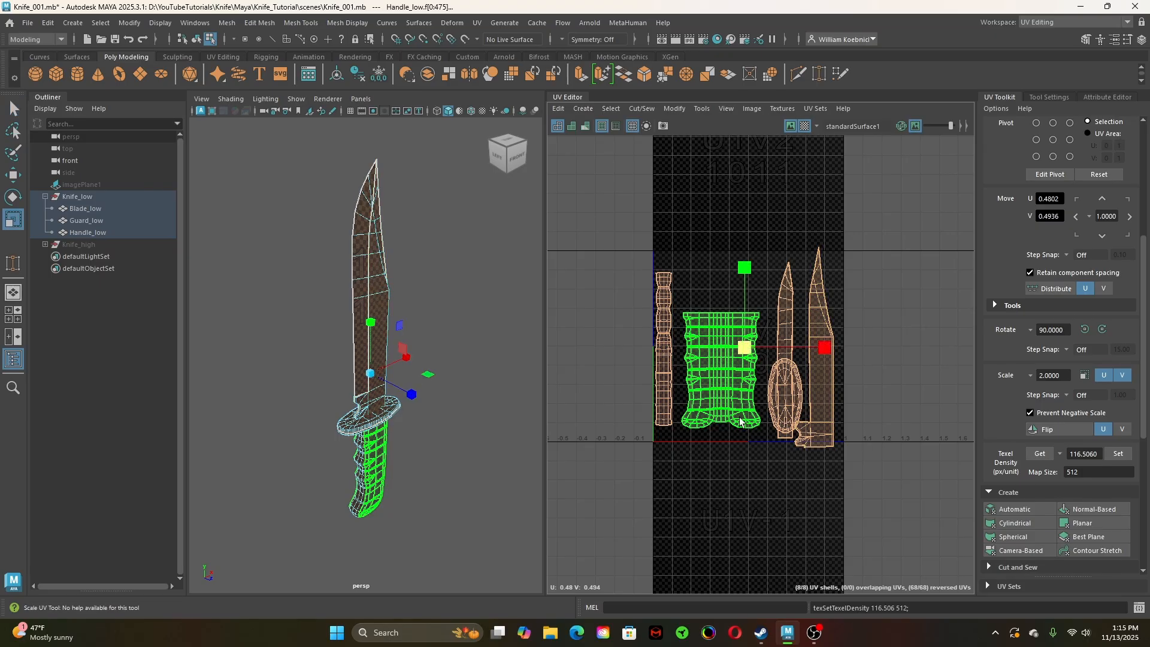
left_click_drag(747, 350, 742, 350)
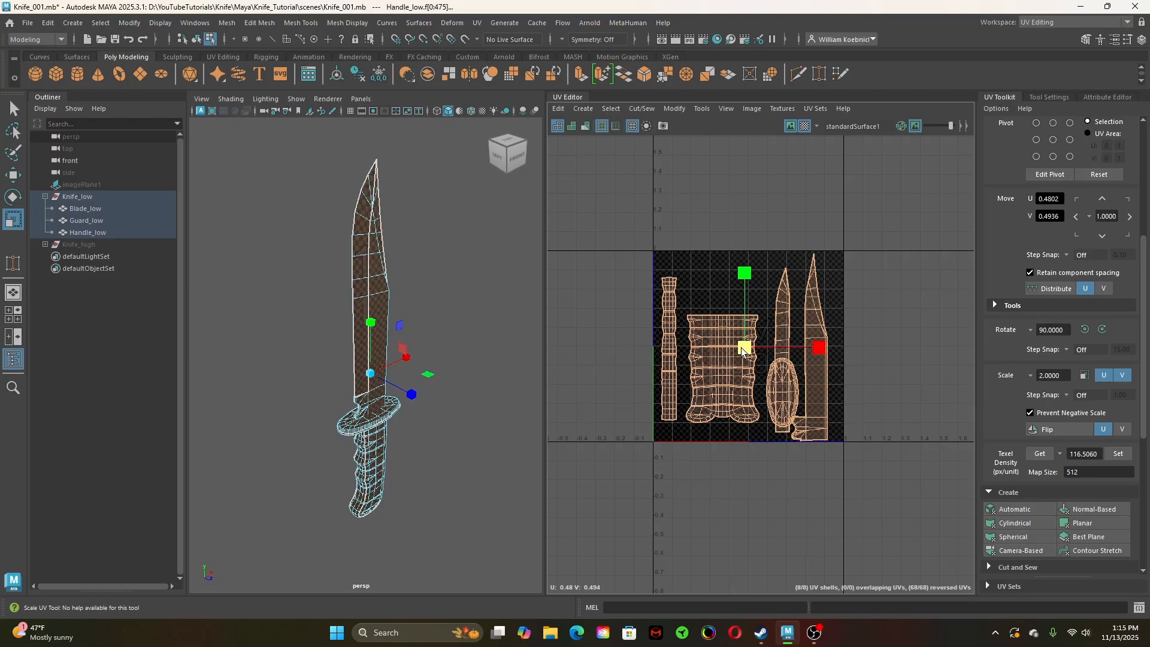
right_click_drag(637, 480, 785, 467, "alt")
middle_click_drag(786, 465, 680, 534, "alt")
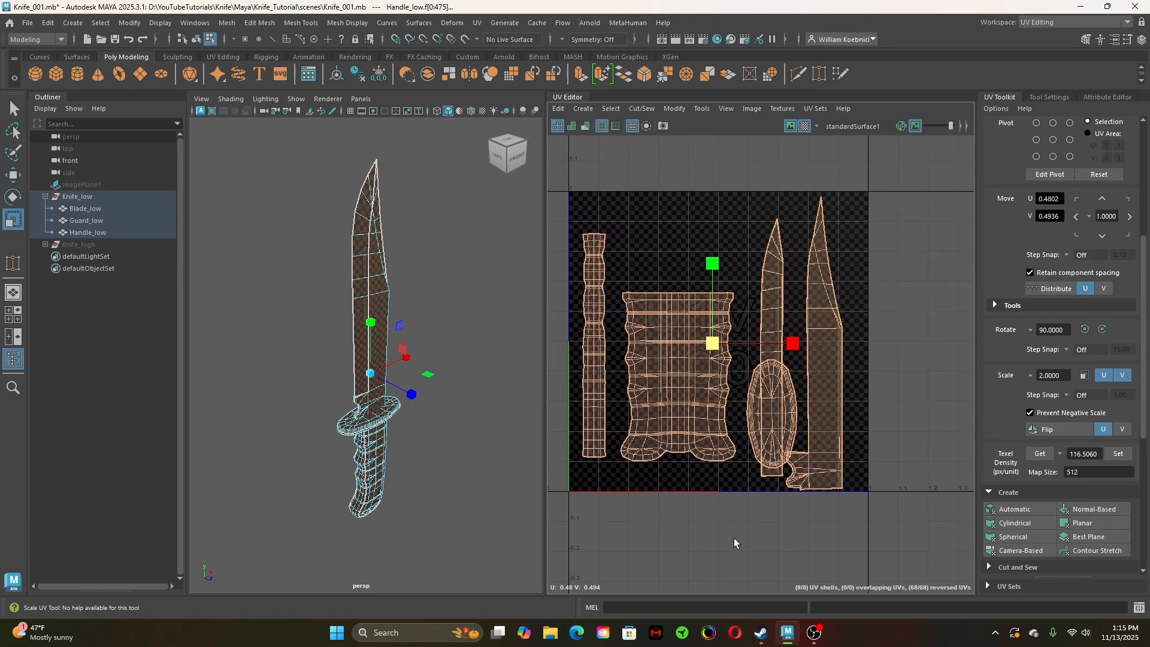
Move the stacked wide blade shells against the UV tile's right border, at about U 0.90
key("q")
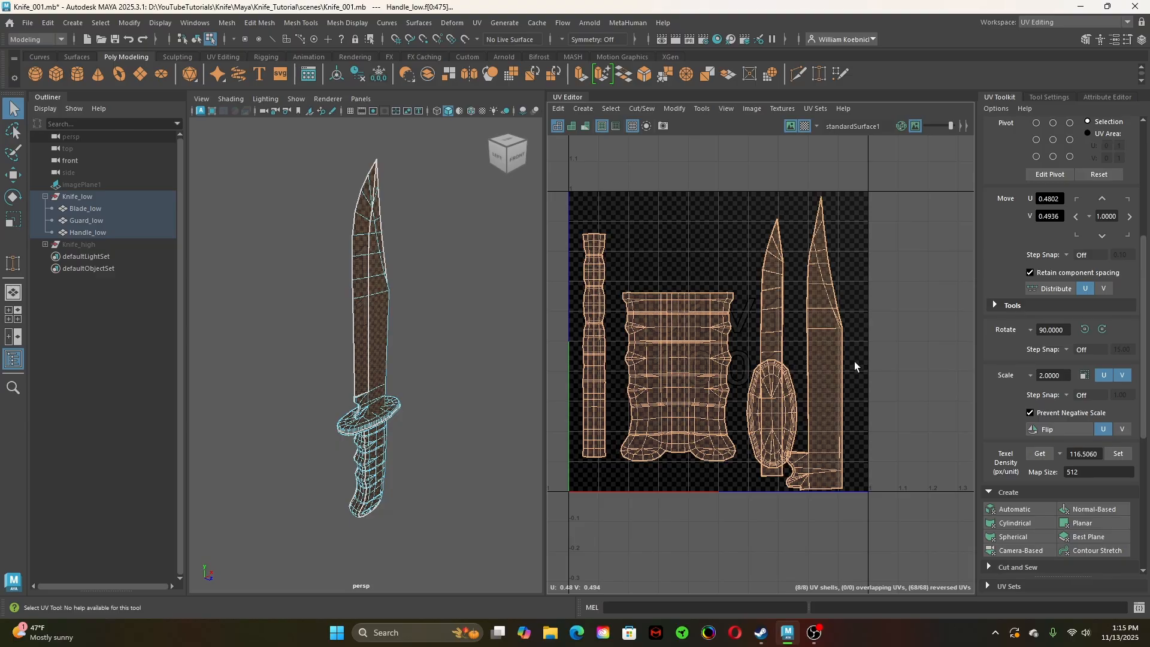
right_click_drag(854, 361, 829, 342)
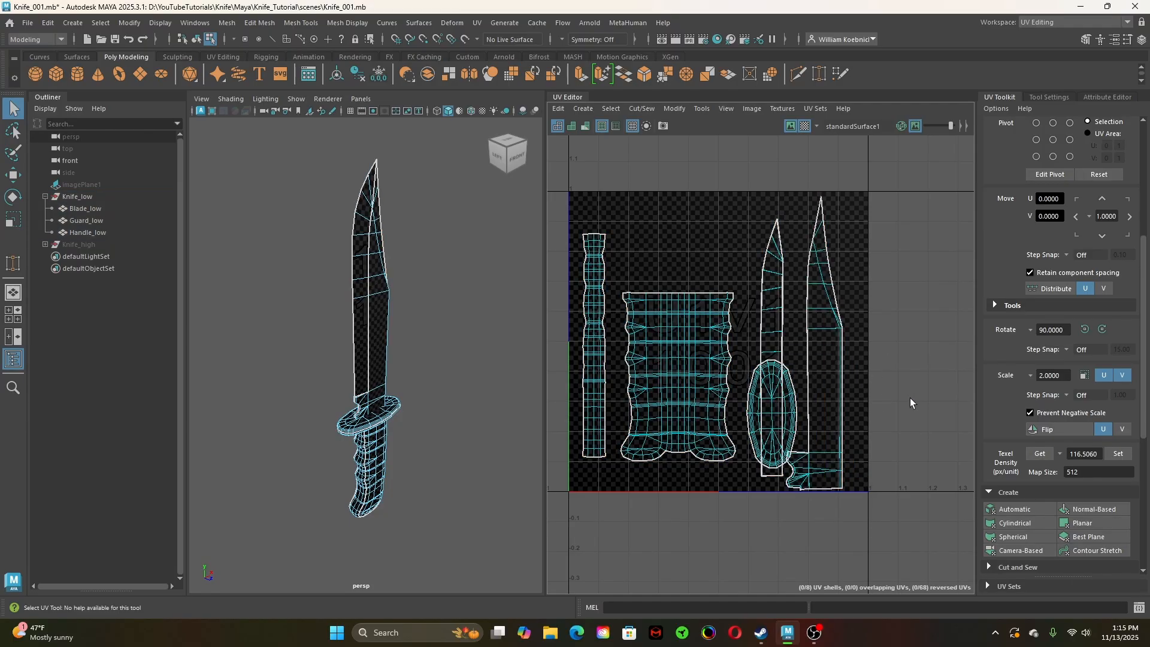
key("w")
left_click_drag(828, 329, 903, 351)
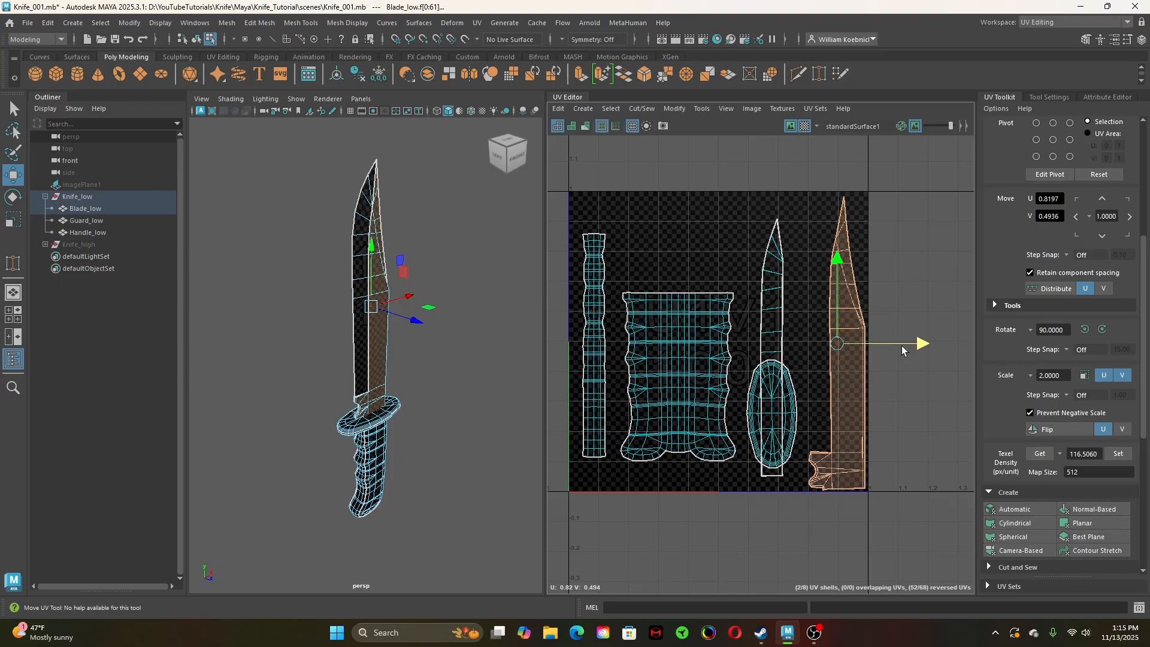
key("e")
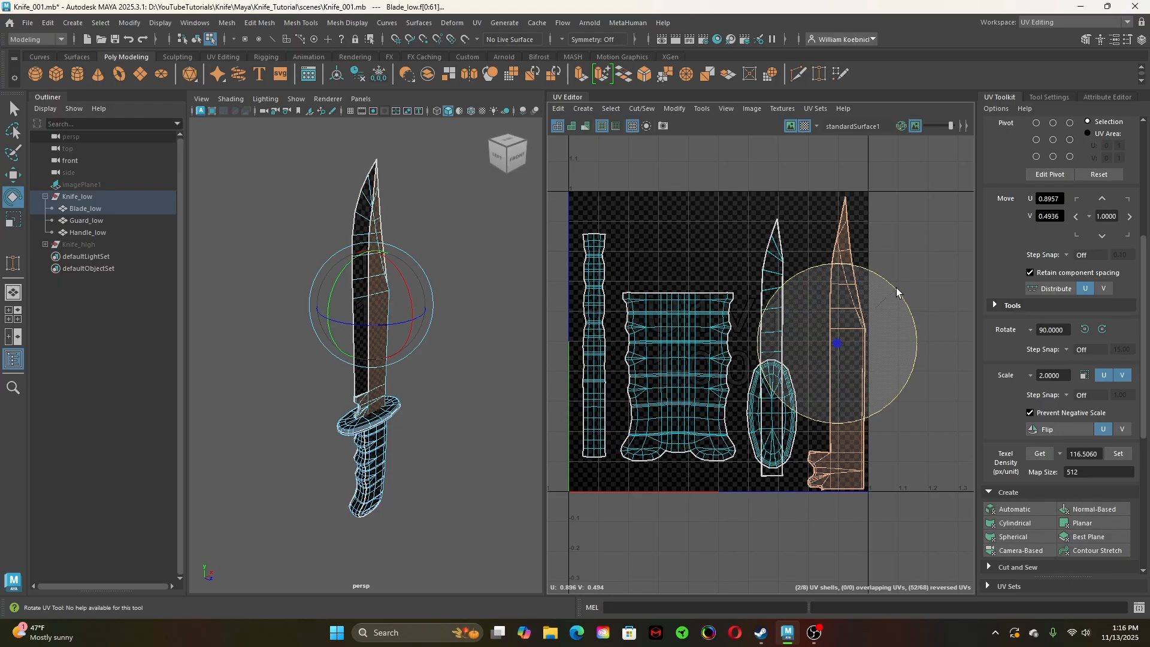
key("ctrl+z")
key("w")
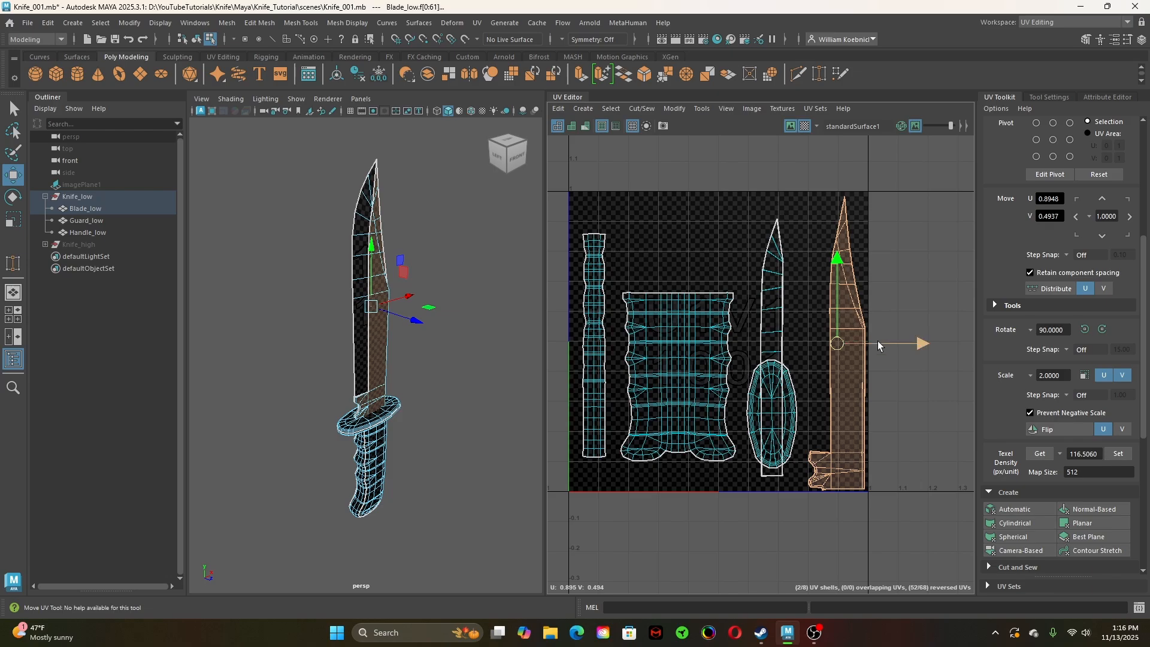
left_click_drag(878, 341, 879, 343)
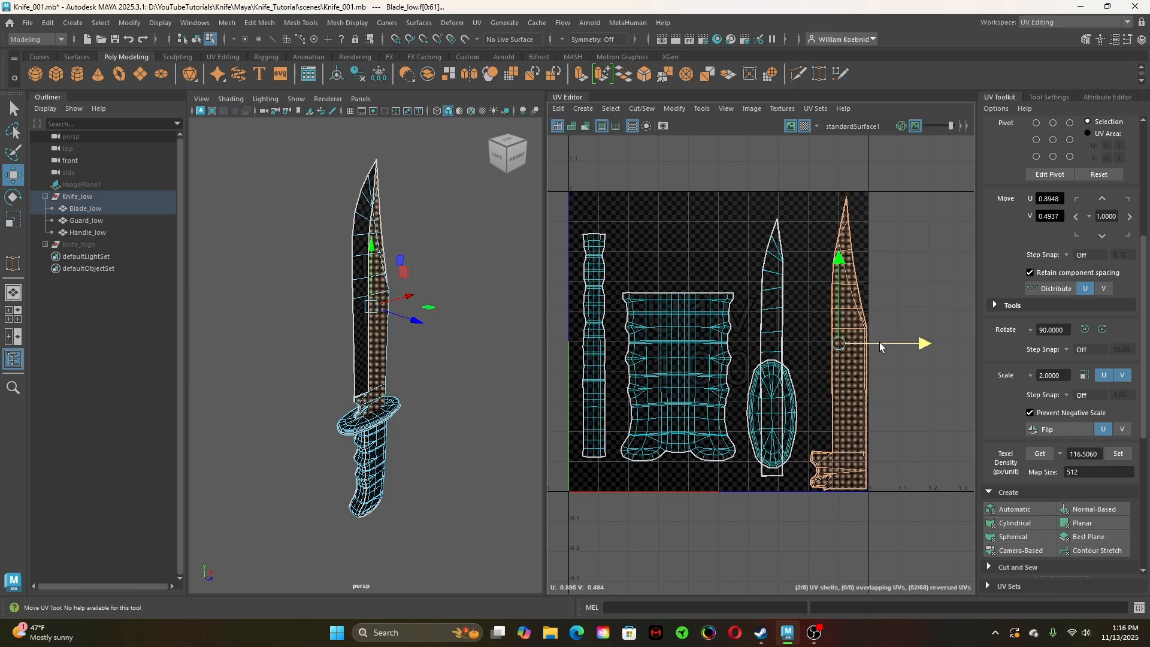
Move the stacked narrow bevel shells down to the tile's lower border beside the wide blade shells, at about U 0.76, V 0.44
left_click(756, 289)
left_click_drag(764, 328, 797, 364)
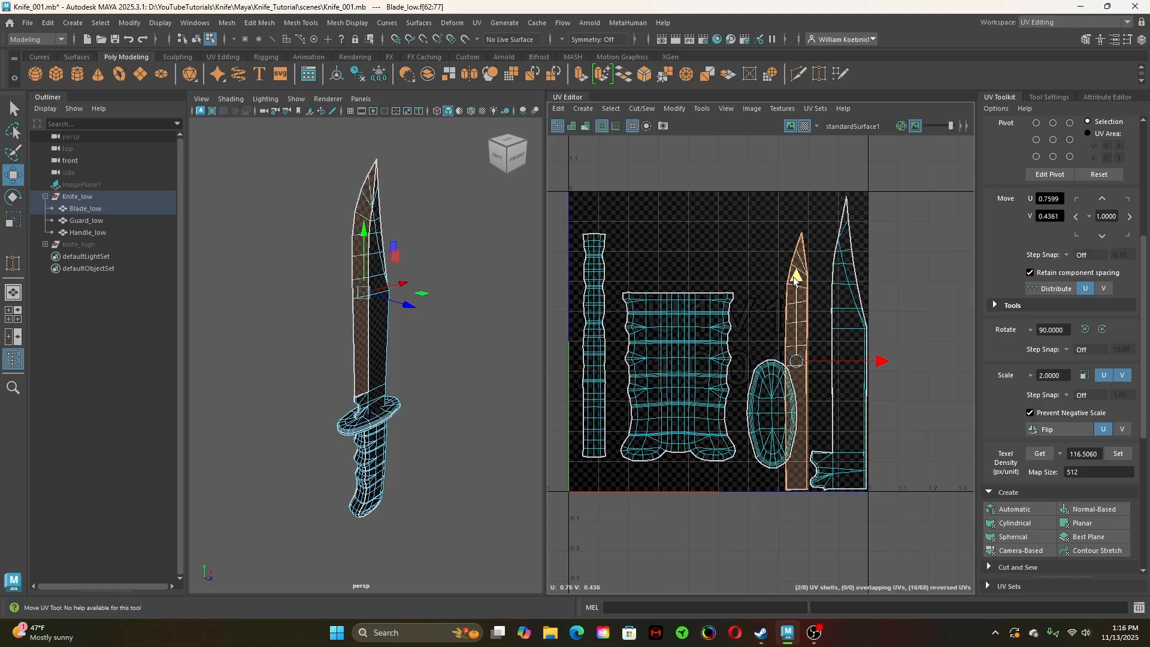
Move the large handle shell beside the bevel shells at about U 0.51, V 0.30, and the narrow handle strip next to it at U 0.26, V 0.39
left_click(767, 413)
left_click_drag(771, 400, 758, 252)
left_click(679, 378)
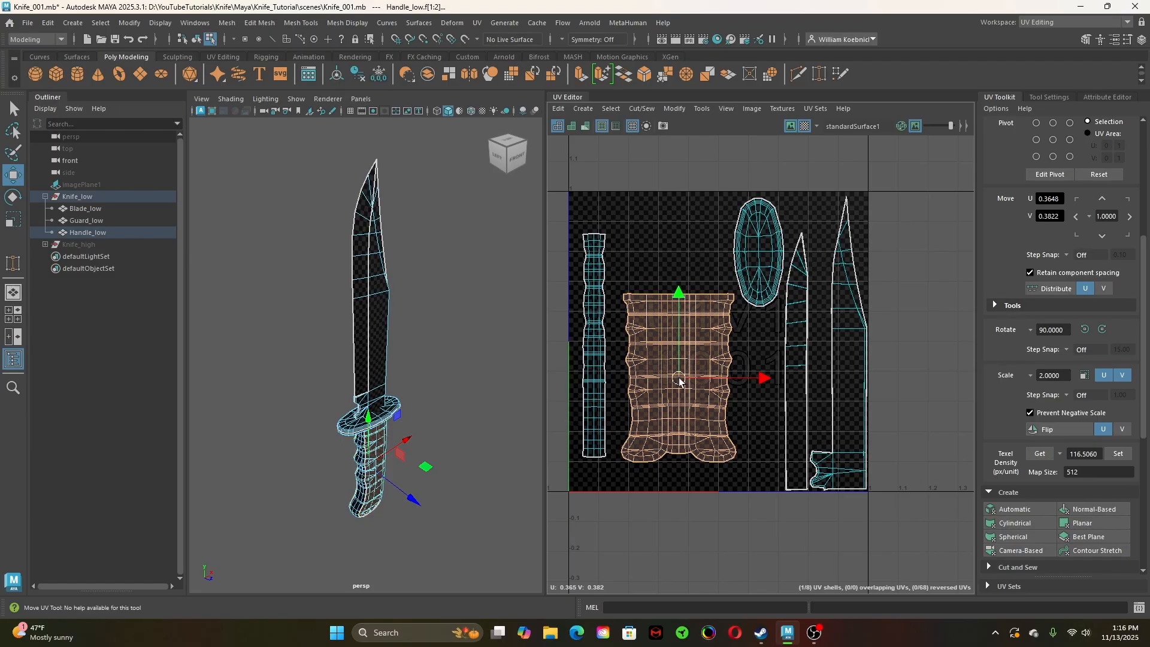
left_click_drag(680, 382, 721, 400)
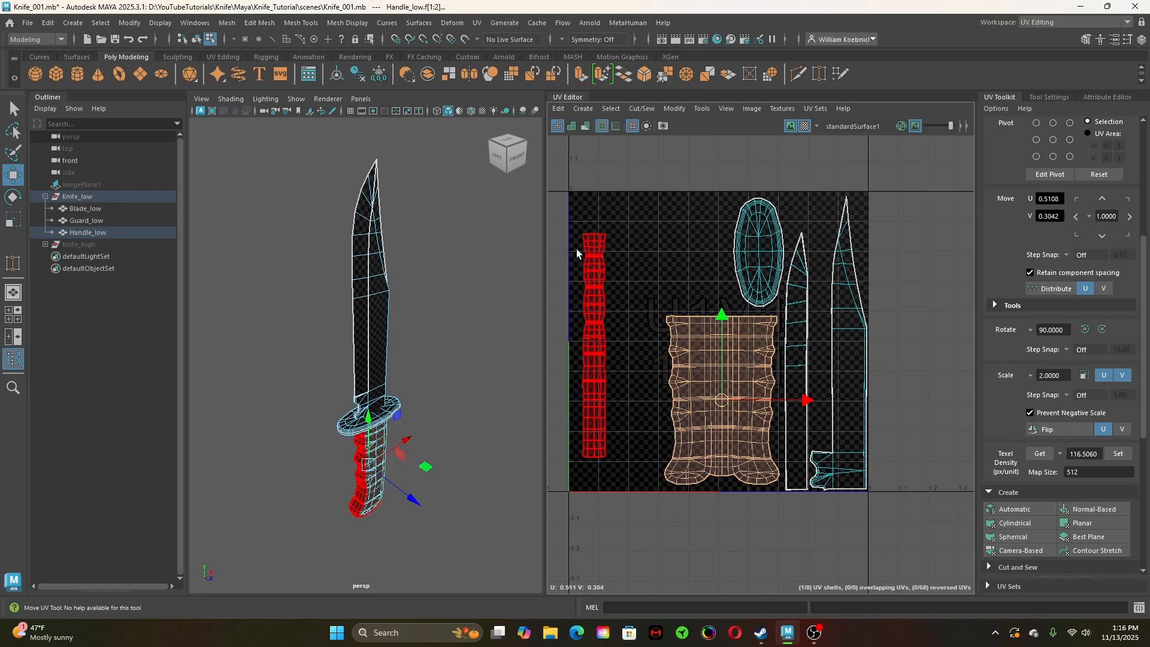
left_click(595, 346)
left_click_drag(595, 346, 647, 378)
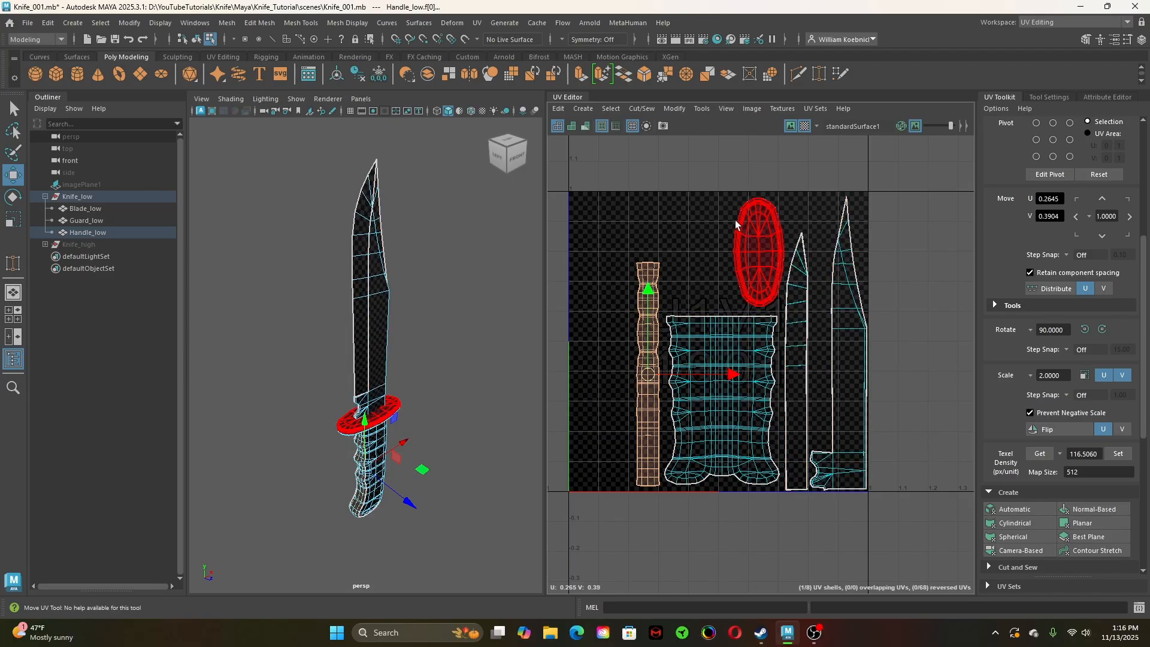
Rotate the stacked guard shells to lie horizontally and place them just above the large handle shell, at about U 0.52, V 0.69
left_click(778, 271)
key("e")
left_click(760, 251)
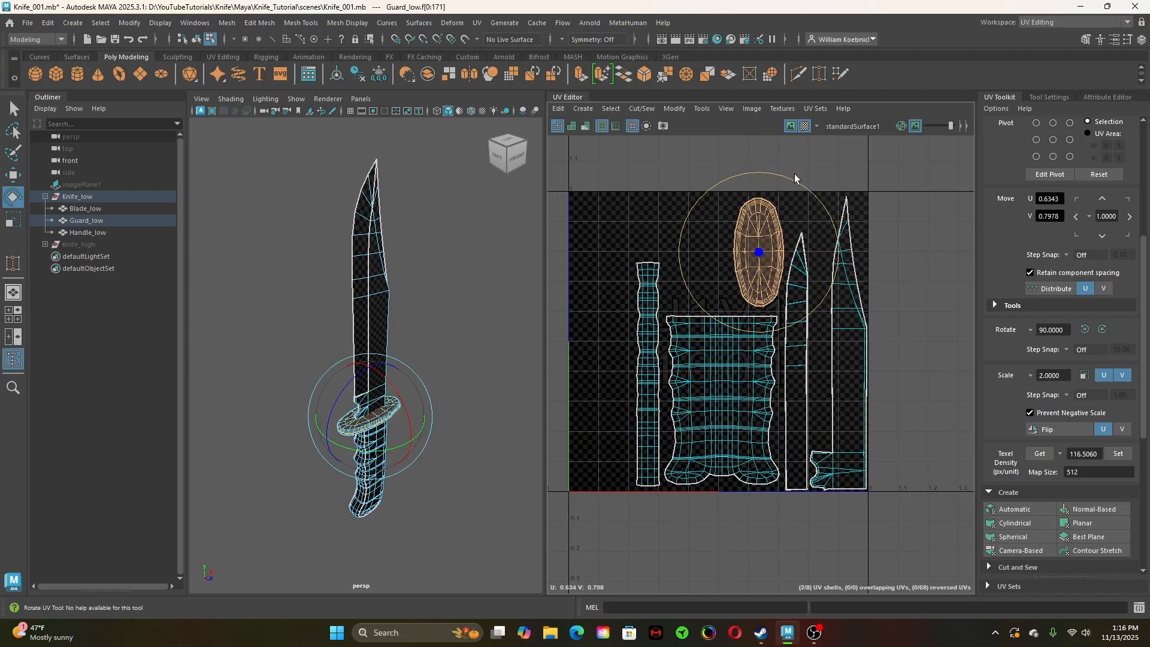
left_click_drag(794, 174, 701, 219)
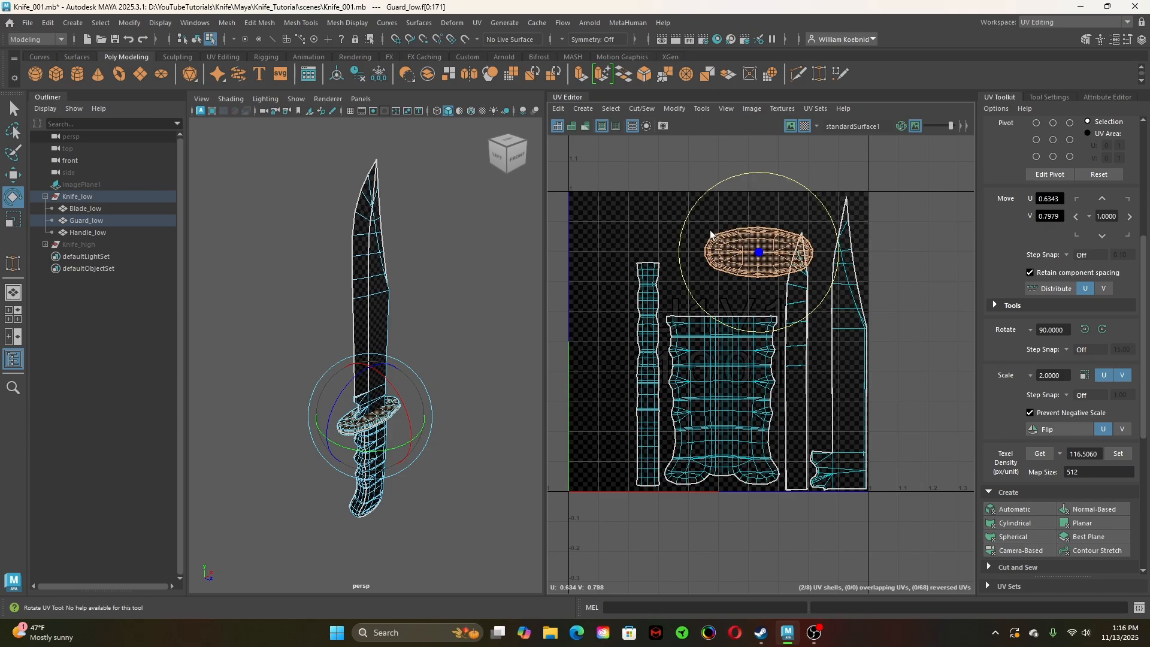
key("w")
left_click_drag(757, 254, 725, 285)
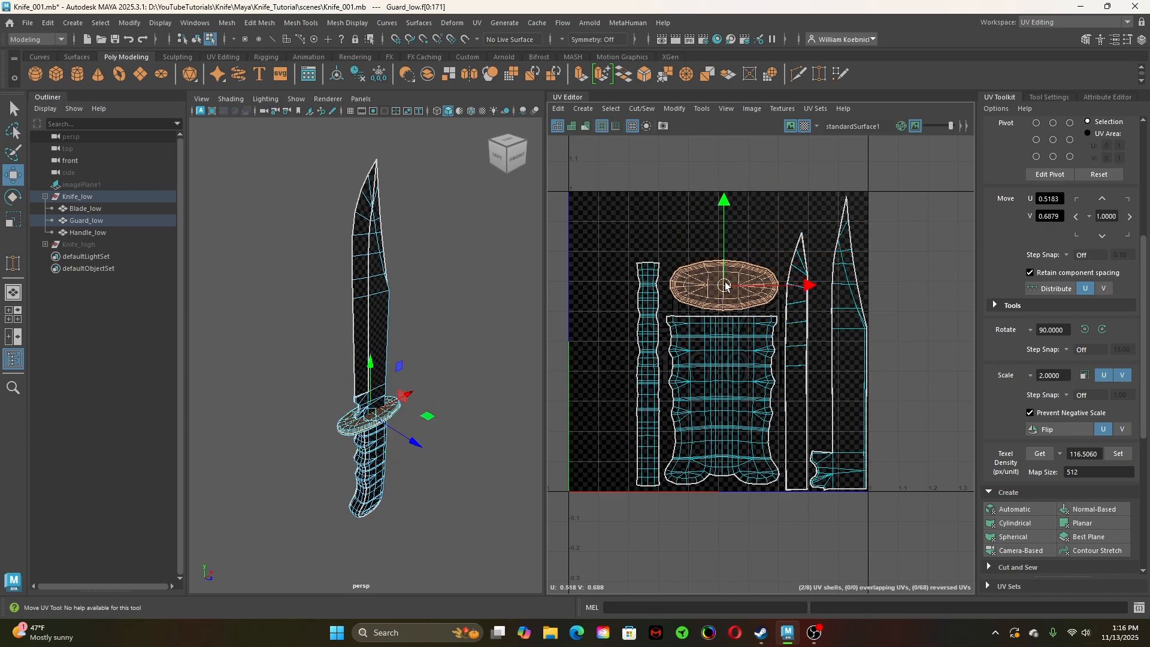
left_click(596, 441)
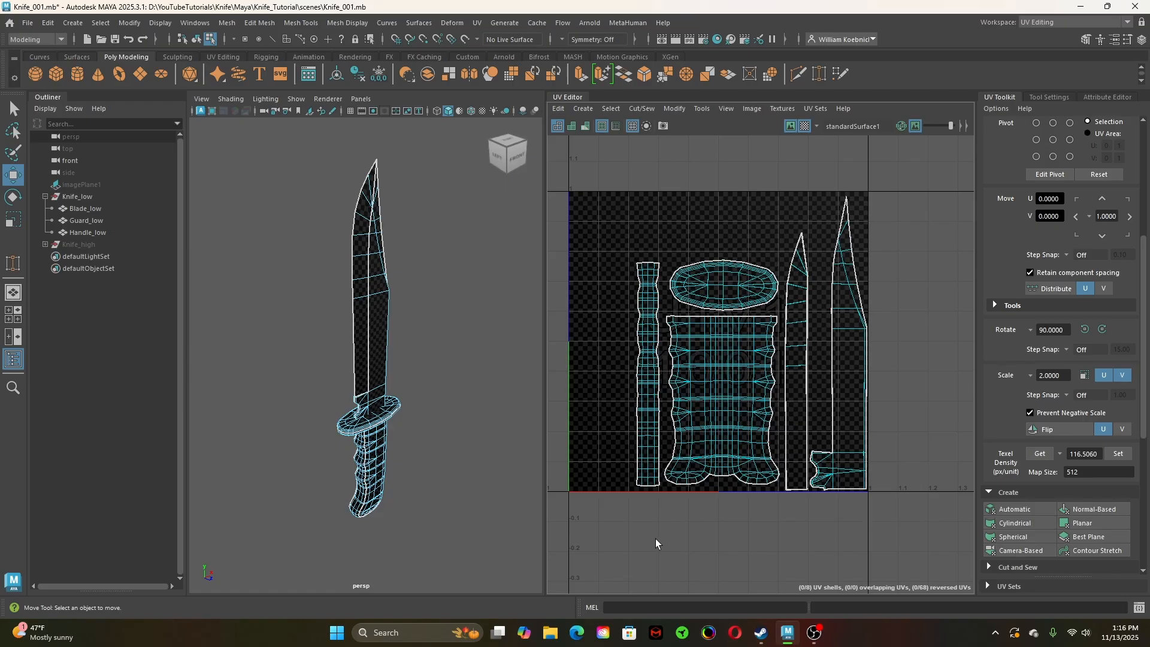
Cut the UVs along the diagonal edge chains that border the narrow clip facets below the blade tip on both blade sides
left_click_drag(530, 518, 387, 429, "alt")
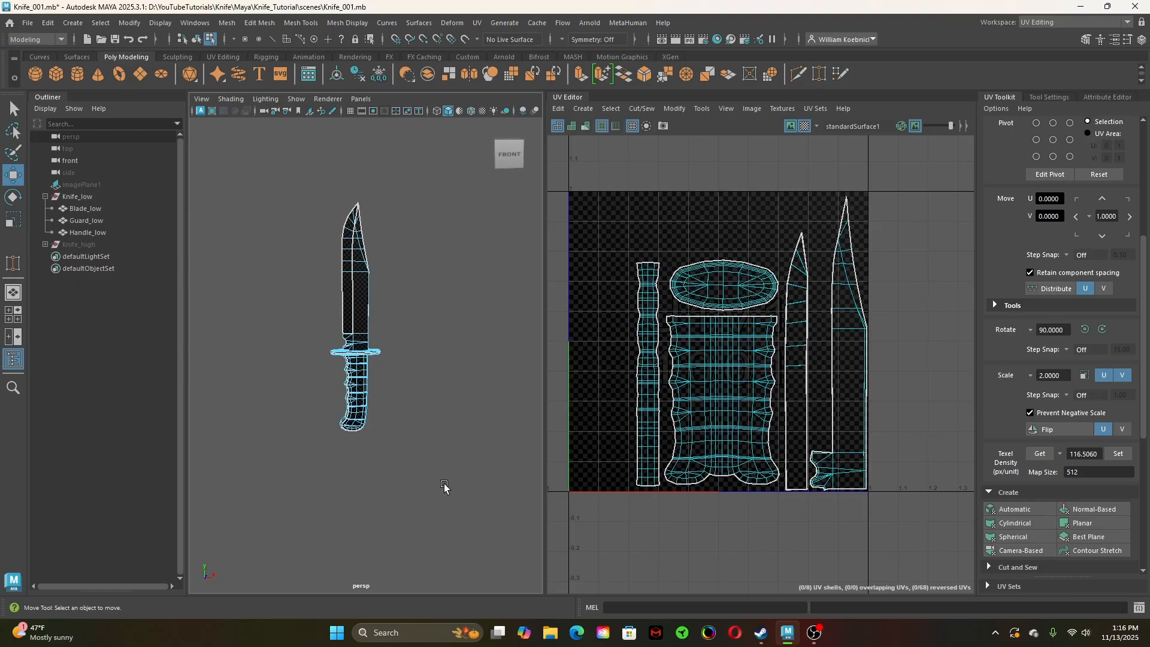
scroll(834, 218, "up", 3)
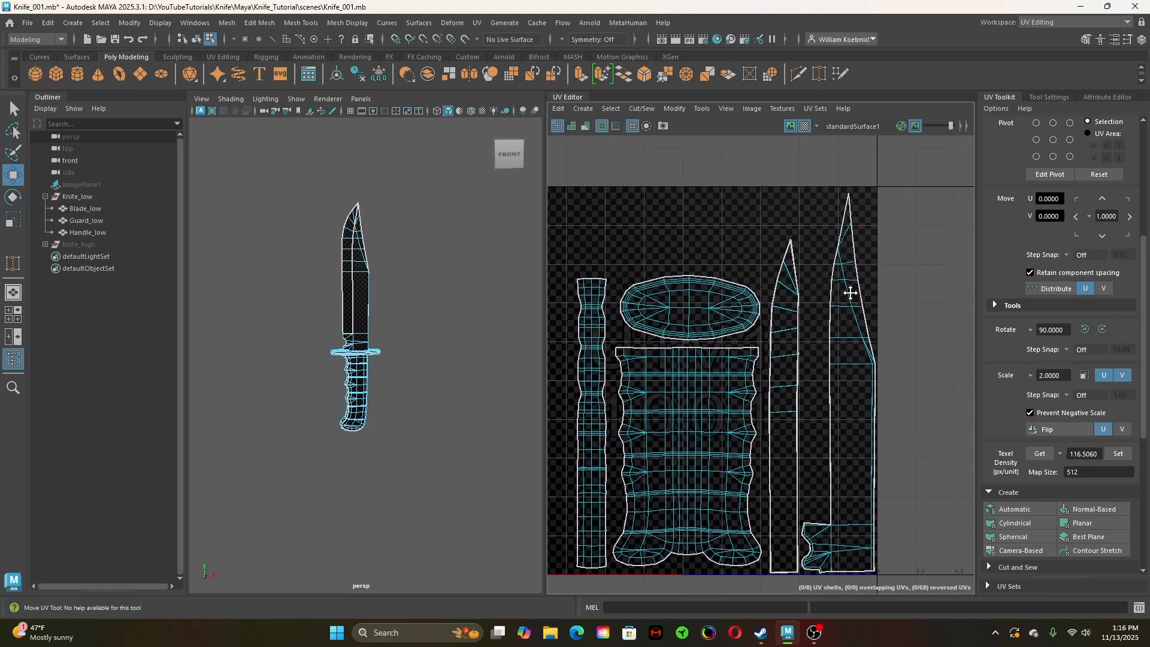
right_click_drag(851, 367, 859, 397, "alt")
key("q")
right_click_drag(790, 283, 786, 230)
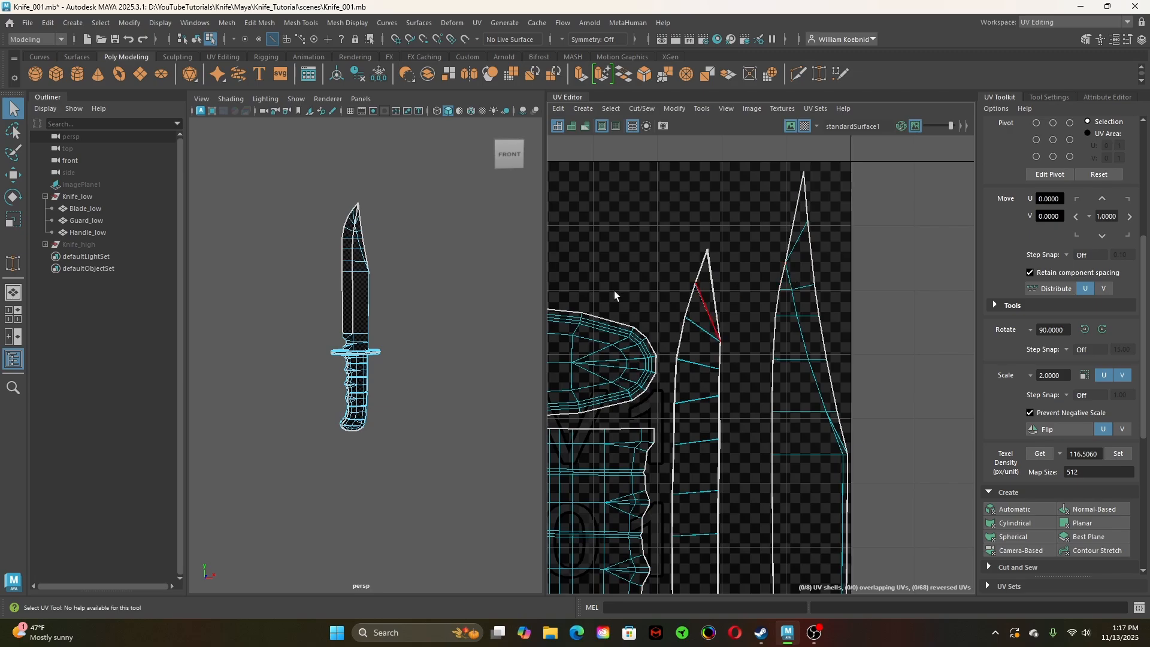
scroll(458, 296, "up", 5)
right_click_drag(440, 291, 369, 420, "alt")
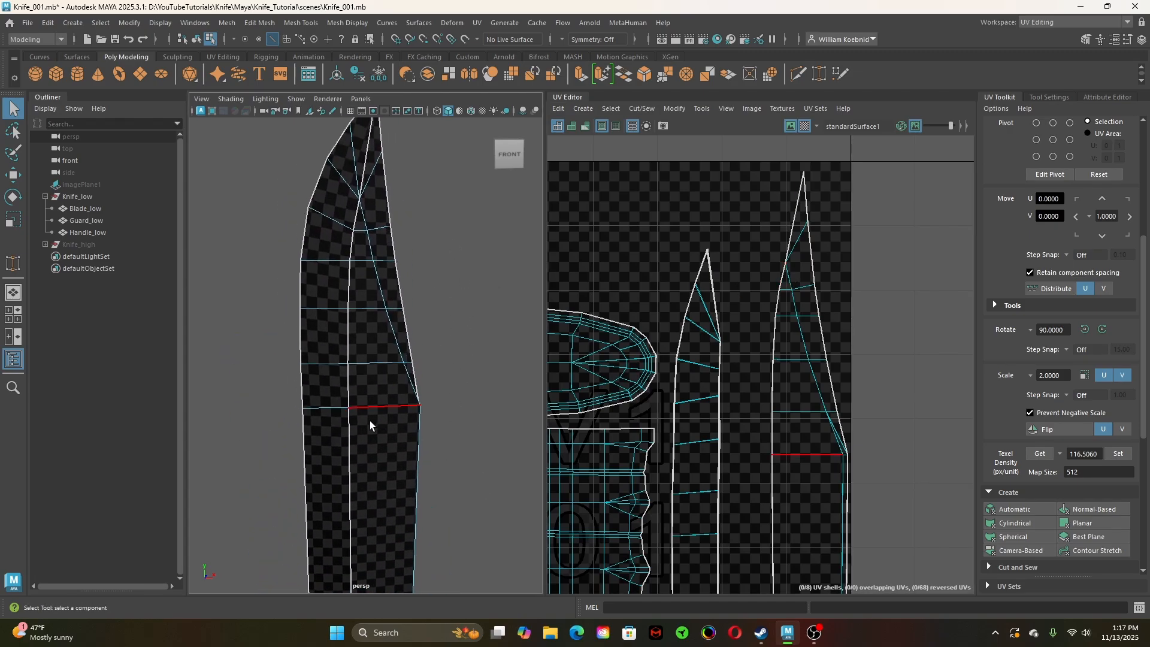
left_click_drag(369, 420, 392, 422, "alt")
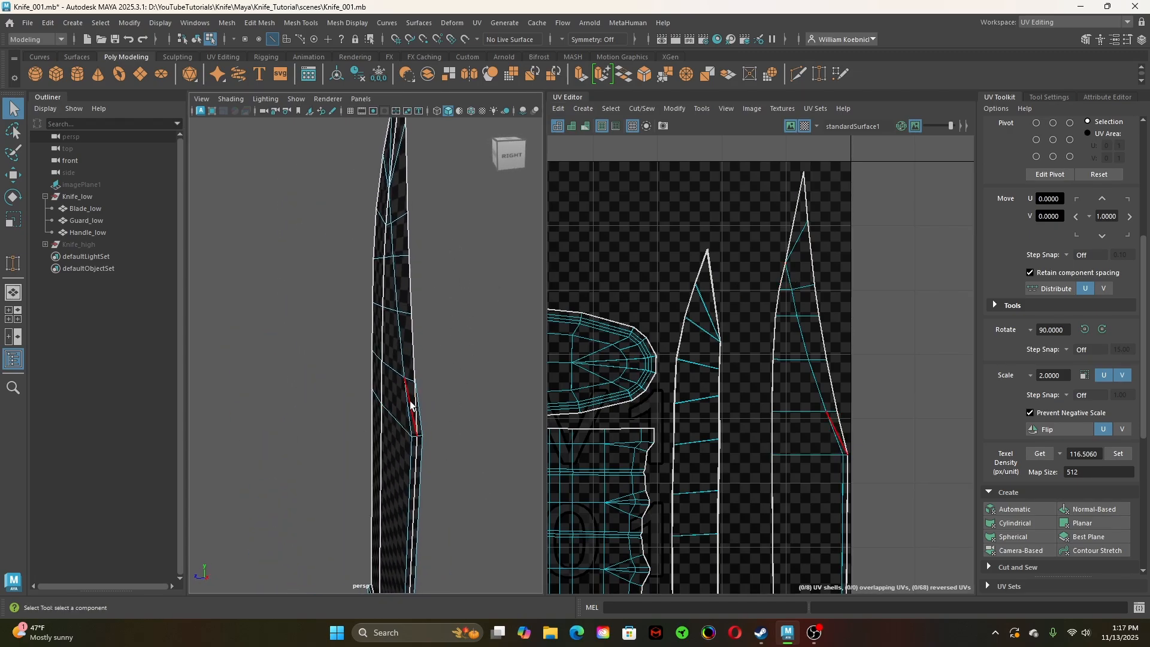
left_click(410, 405)
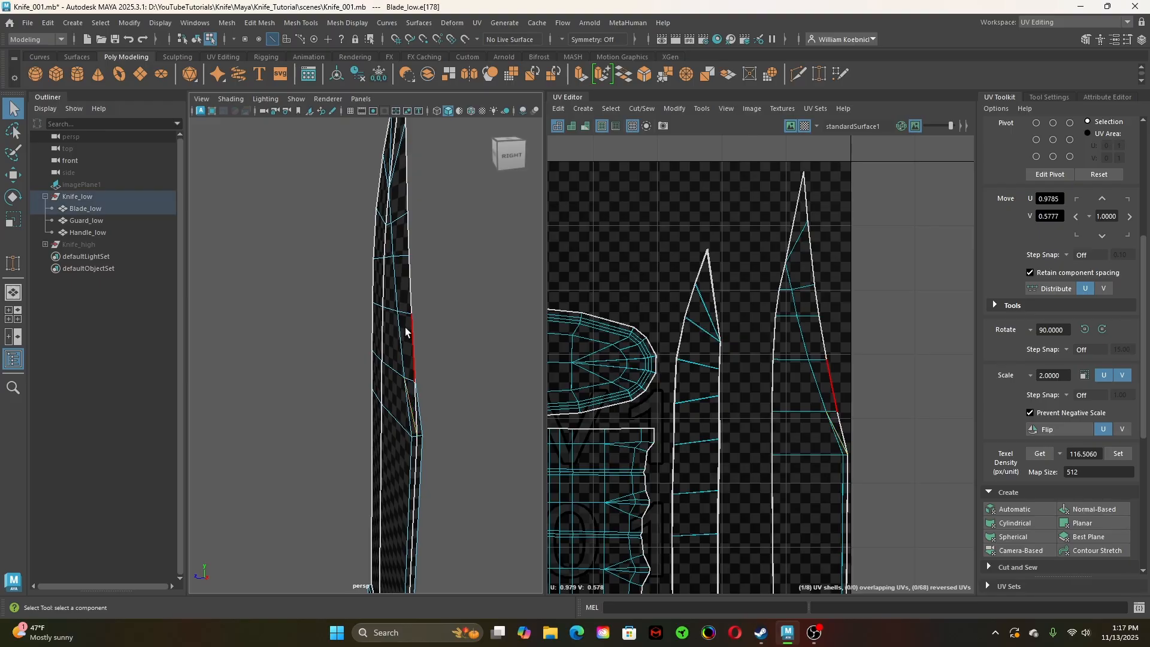
left_click(390, 214, "shift")
left_click_drag(469, 372, 376, 389, "alt")
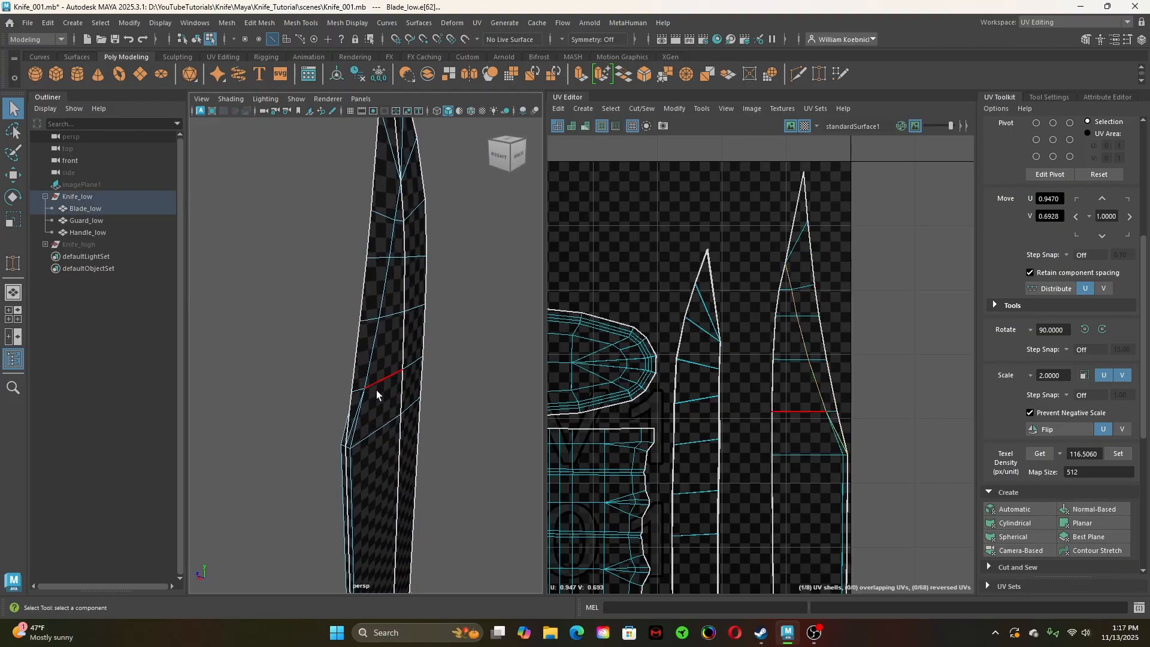
left_click(371, 353, "shift")
right_click_drag(850, 260, 799, 277, "shift")
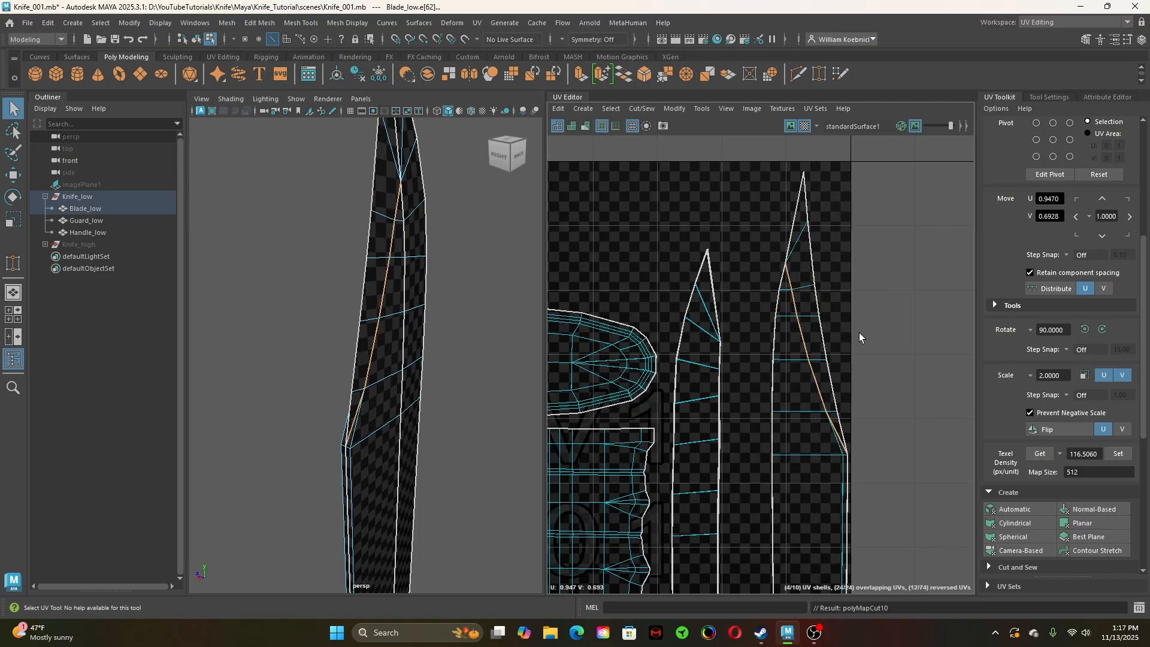
Select the two stacked clip-facet shells and move them out between the bevel and wide blade shells, at about U 0.84, V 0.71
right_click_drag(882, 356, 738, 370, "alt")
middle_click_drag(903, 364, 800, 351, "alt")
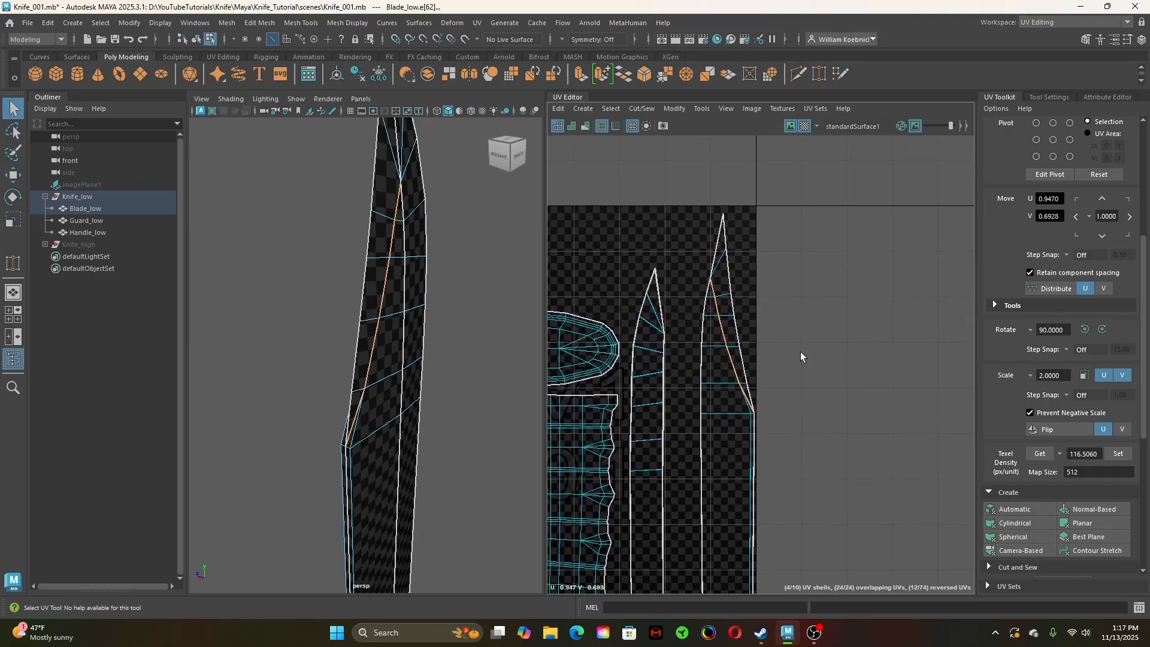
right_click_drag(832, 361, 808, 387, "alt")
middle_click_drag(816, 389, 828, 349, "alt")
right_click_drag(813, 272, 735, 250)
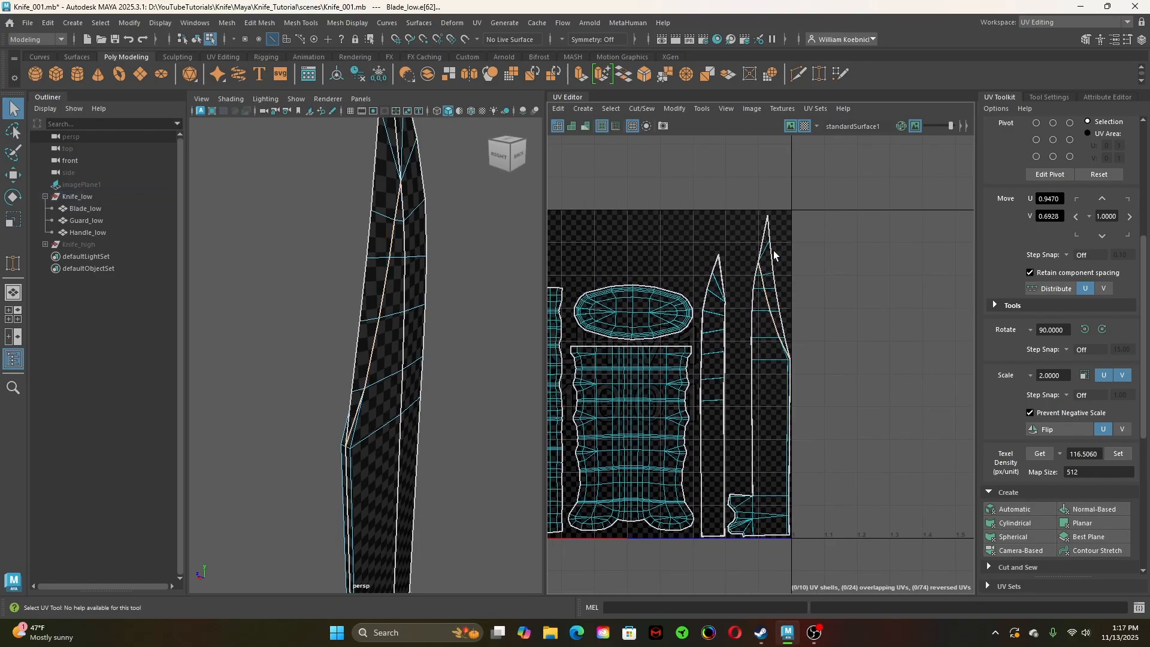
left_click(773, 252)
key("w")
left_click_drag(770, 292, 739, 307)
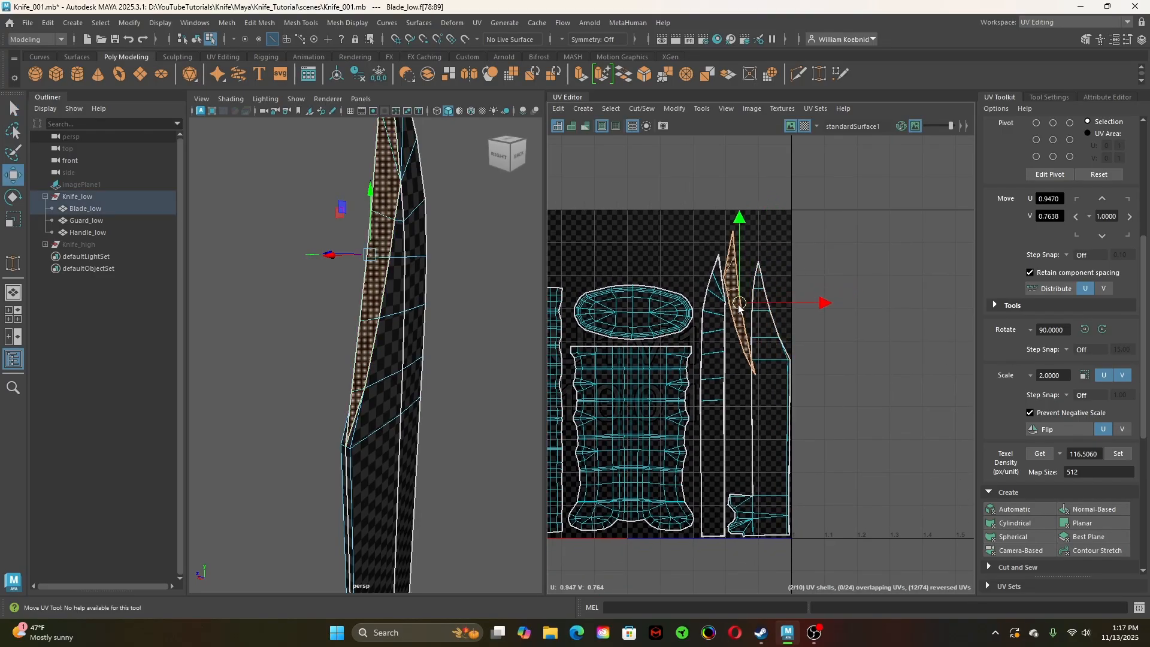
Rotate the clip-facet shells roughly upright and lower them into the gap beside the wide blade shells, at about U 0.83, V 0.42
key("e")
left_click_drag(773, 257, 788, 255)
key("w")
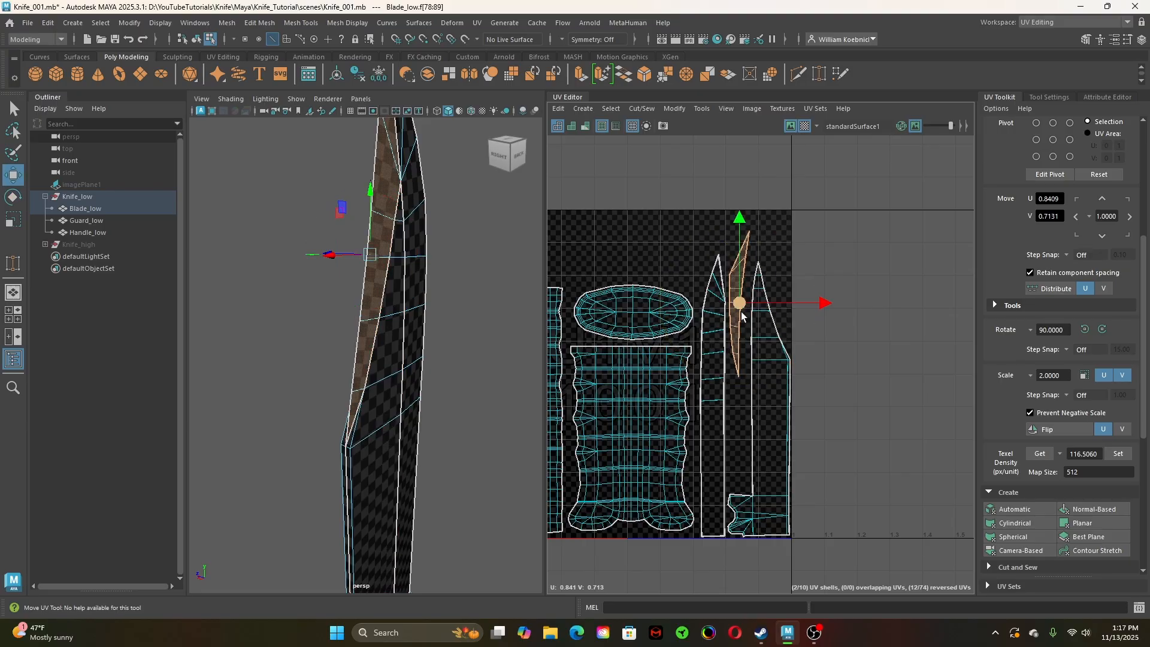
left_click_drag(742, 316, 743, 410)
key("e")
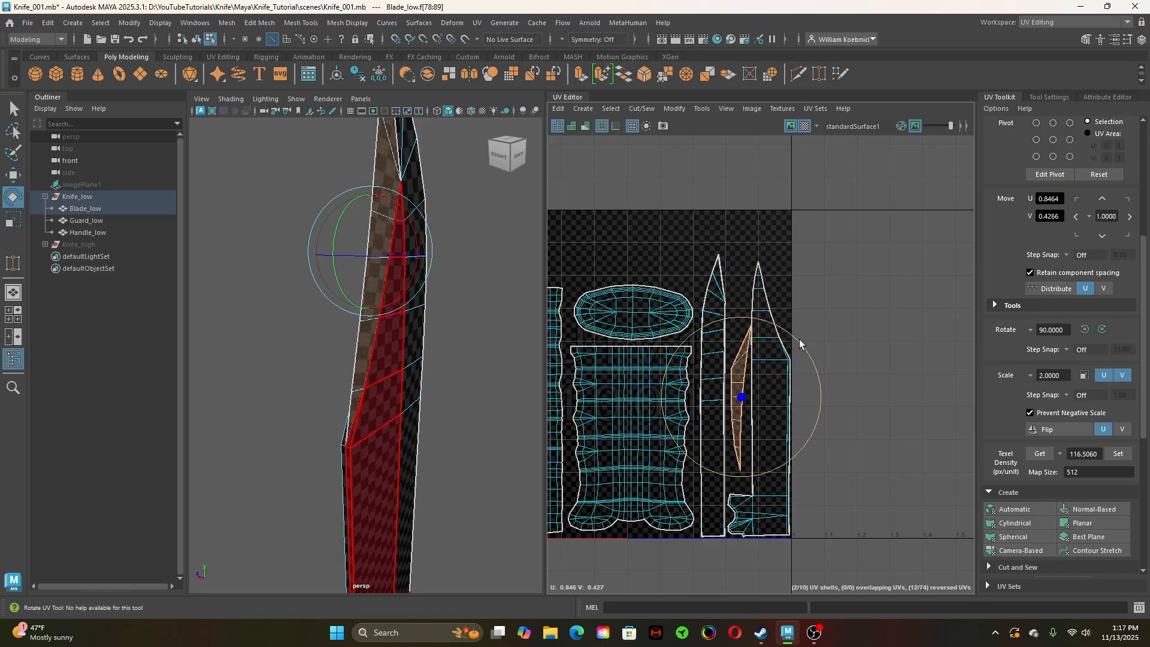
left_click_drag(798, 339, 793, 339)
key("w")
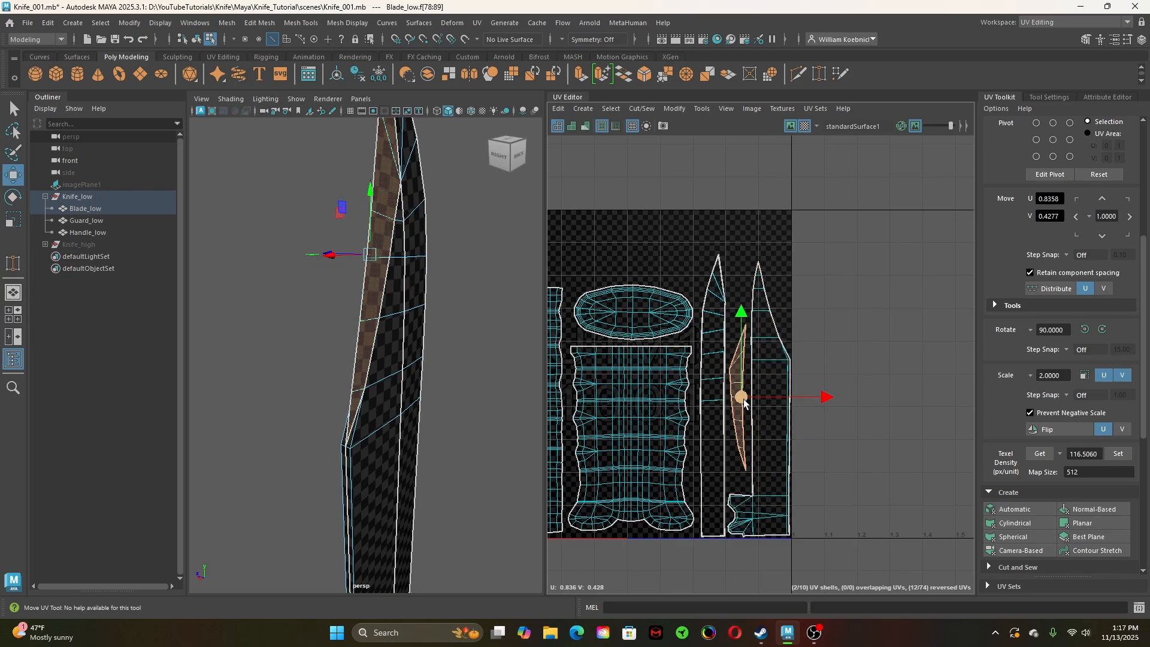
left_click_drag(743, 402, 743, 406)
Move all knife shells together against the UV tile's left and lower borders, at about U 0.39, V 0.43
scroll(809, 469, "down", 1)
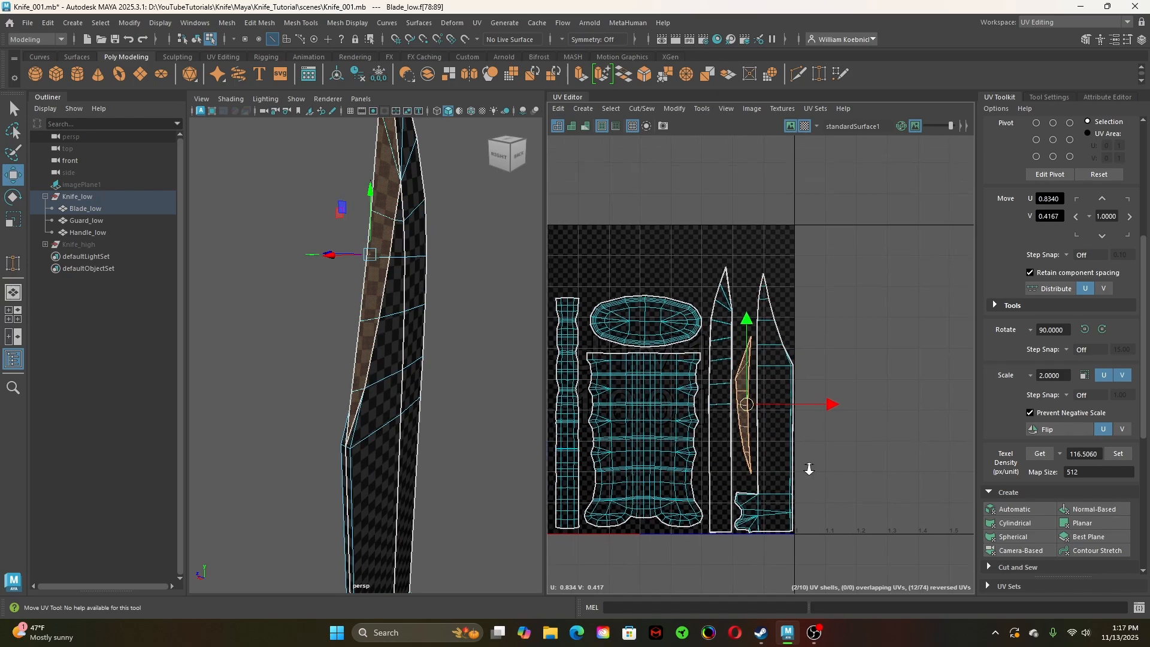
right_click_drag(809, 469, 675, 472, "alt")
middle_click_drag(697, 487, 716, 460, "alt")
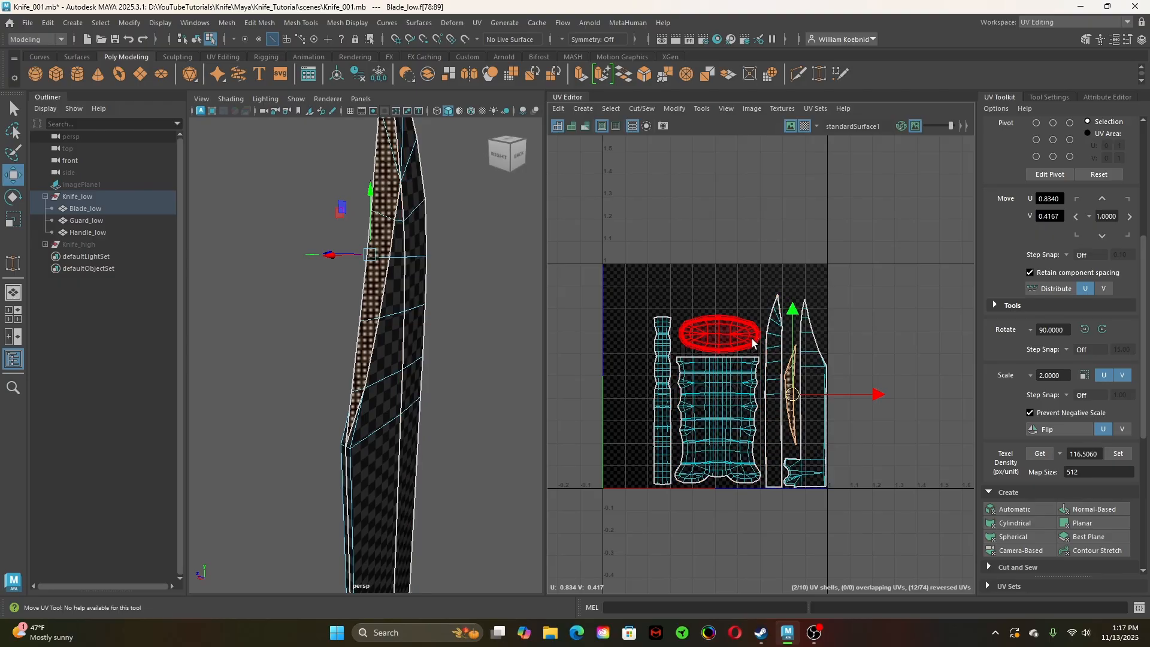
key("q")
left_click_drag(633, 256, 861, 447)
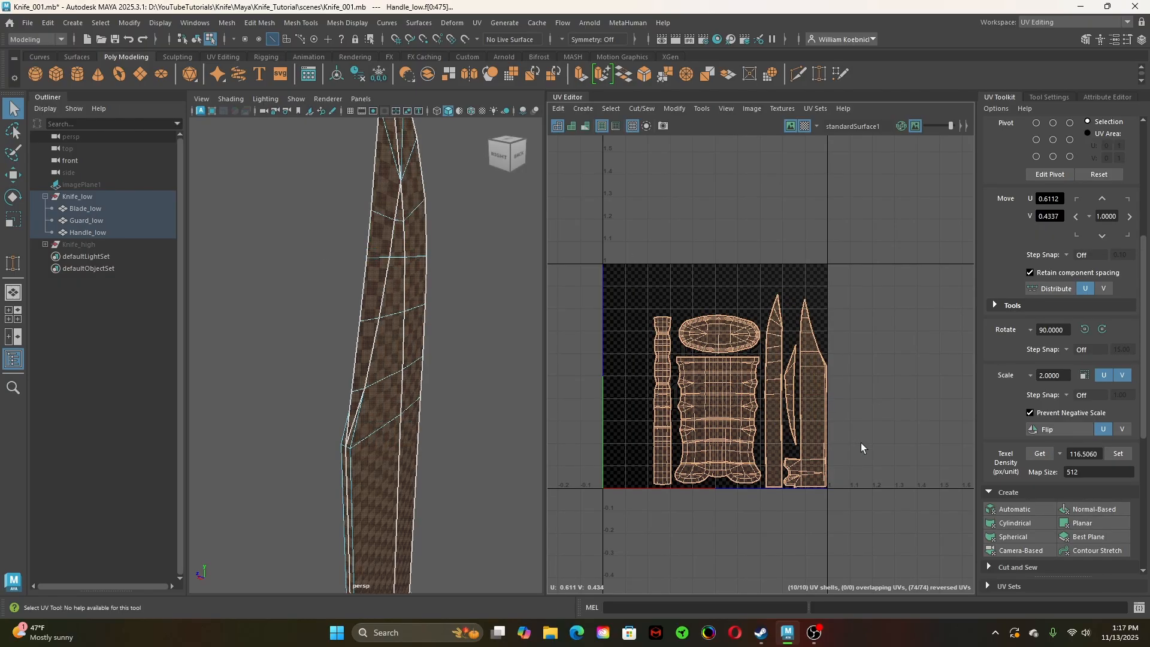
key("w")
left_click_drag(816, 404, 765, 406)
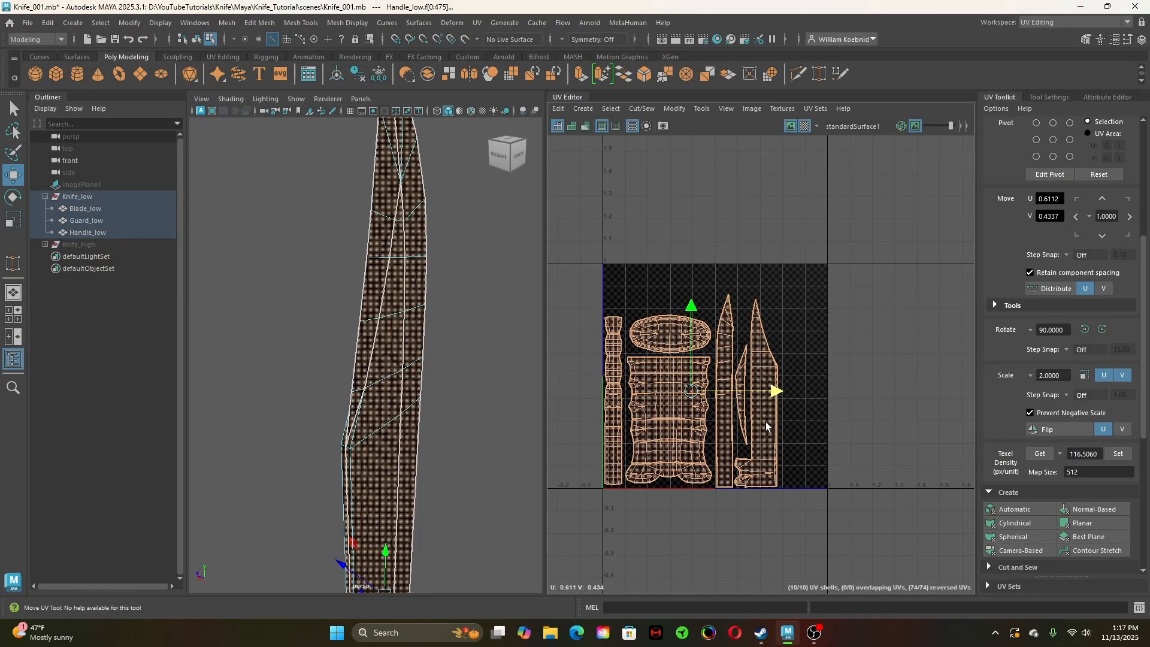
left_click_drag(767, 423, 767, 424)
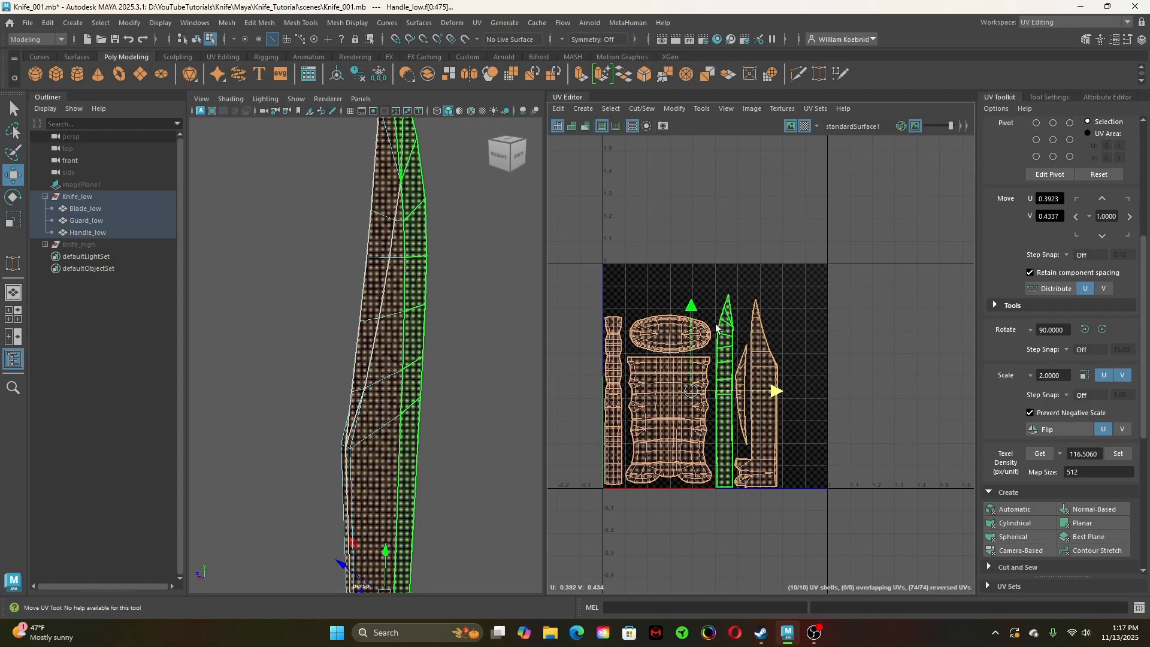
left_click_drag(689, 304, 690, 308)
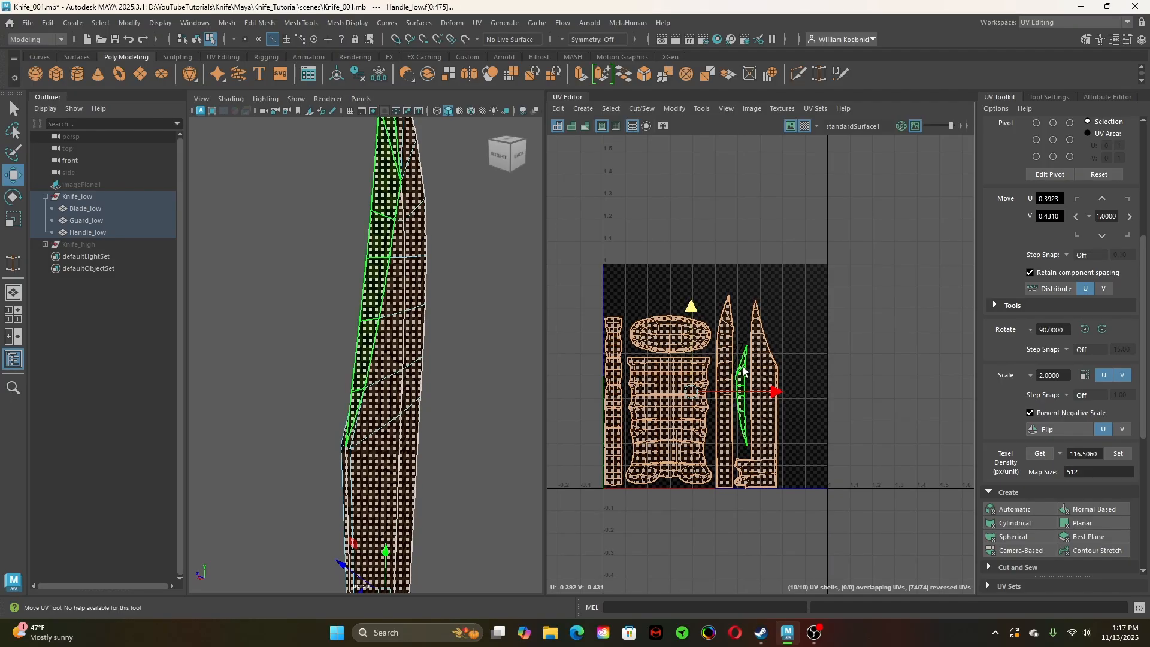
Snap the scale pivot to the UV tile's origin corner and scale all shells up uniformly until they reach the tile's upper border
key("d")
key("r")
key("d")
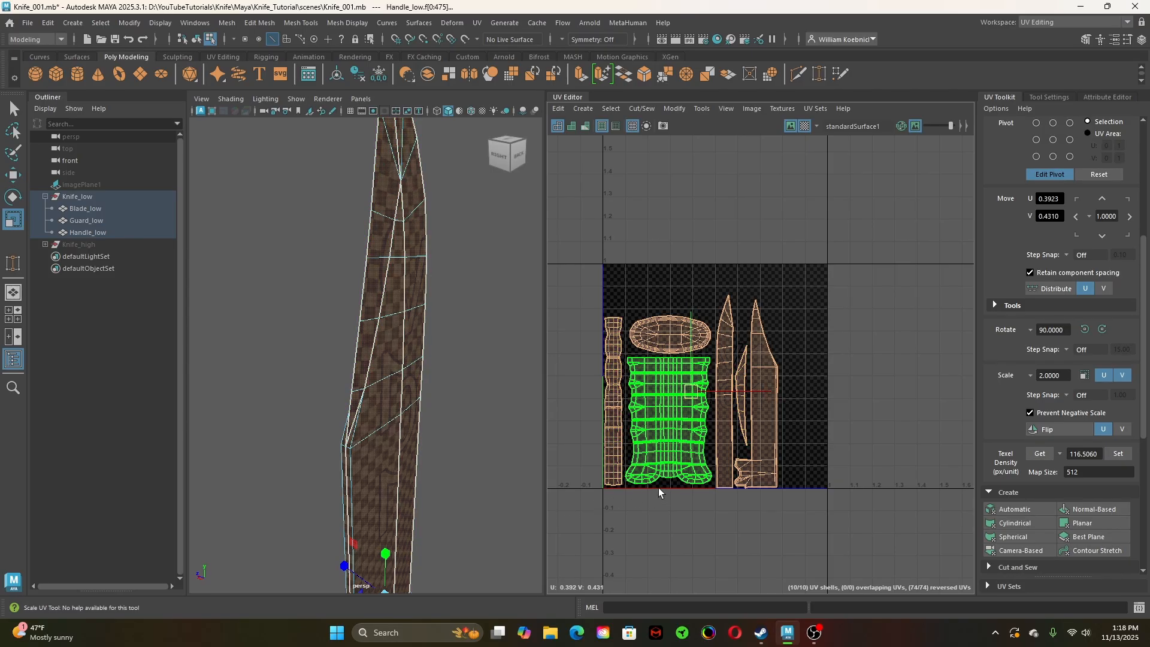
key("x")
middle_click_drag(689, 481, 603, 490)
key("d")
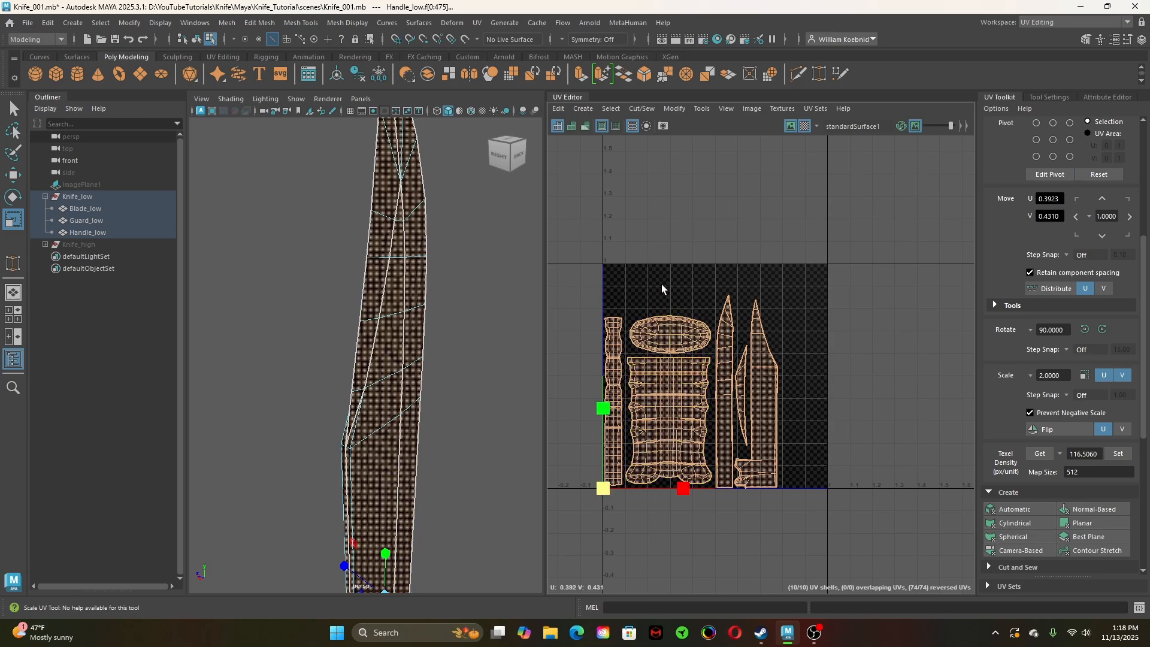
middle_click_drag(662, 288, 674, 283)
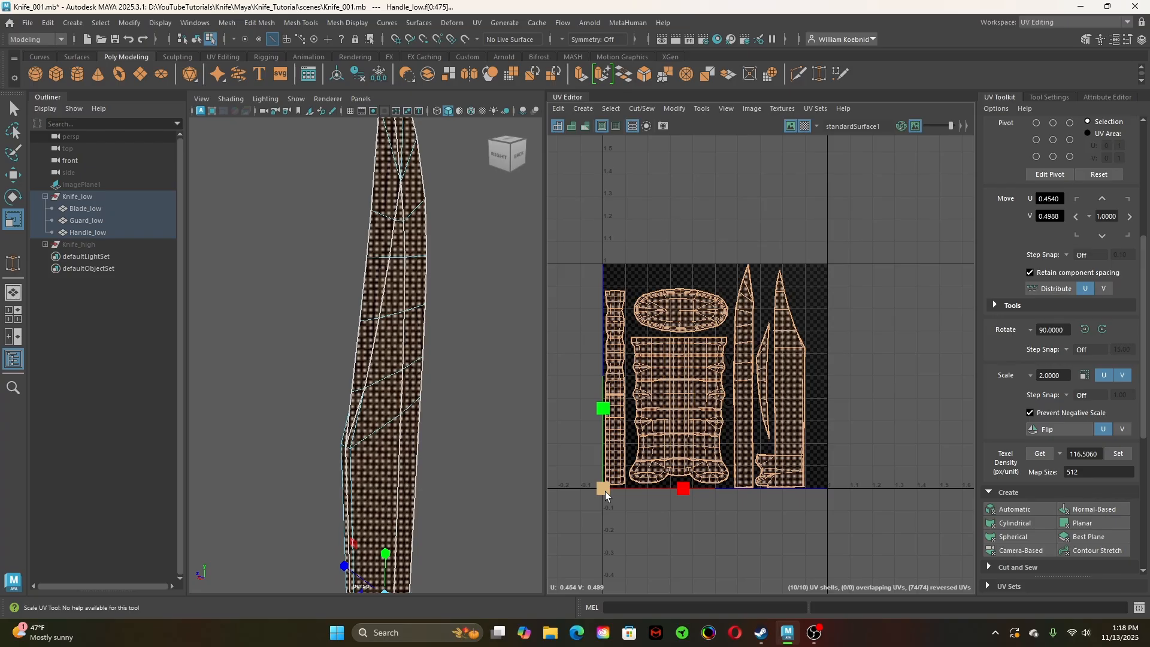
key("q")
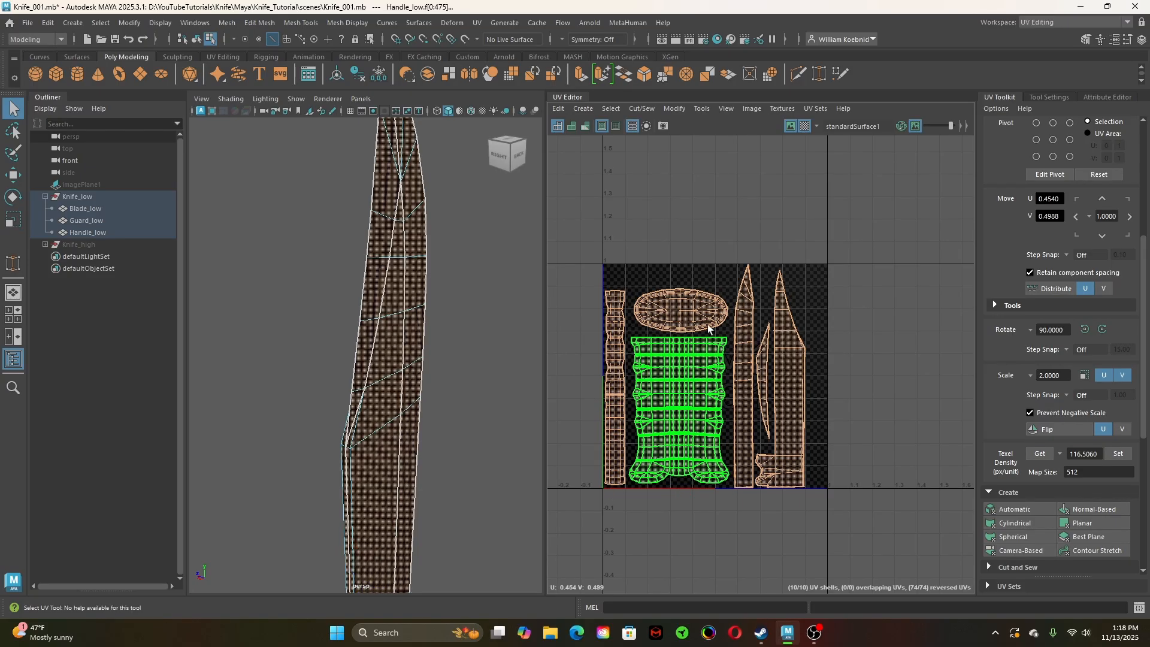
left_click(656, 268)
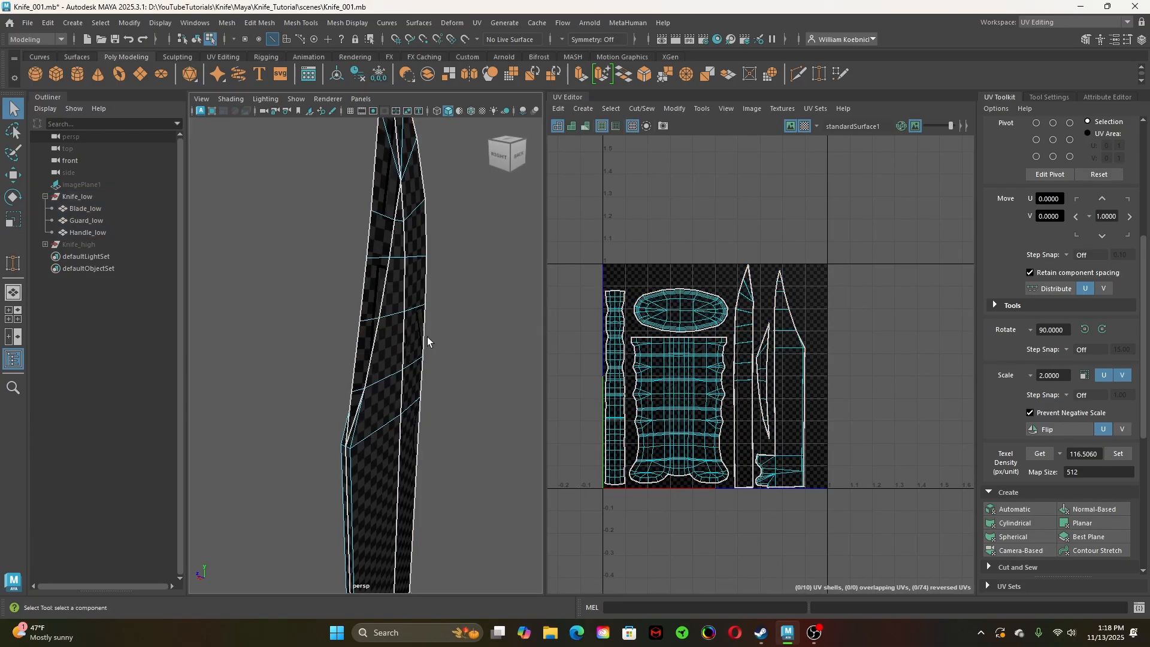
In UV shell mode, select one guard shell and the bevel, clip-facet and wide shells of one blade side from the stacks
key("space")
key("space")
left_click_drag(410, 352, 392, 408, "alt")
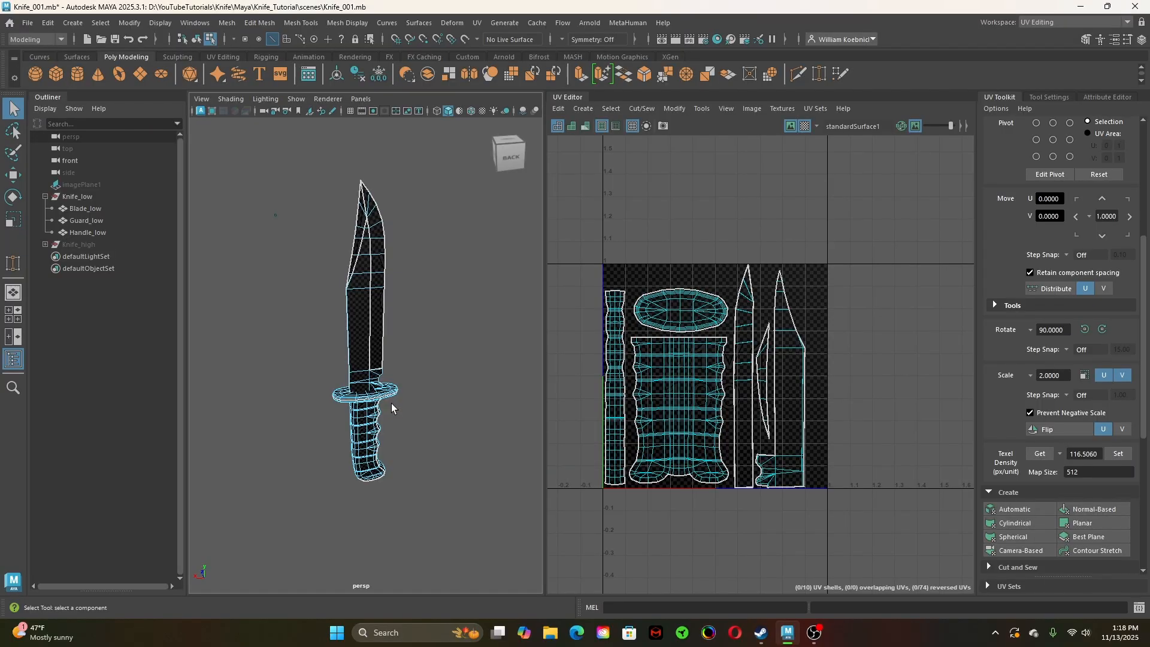
right_click(742, 255)
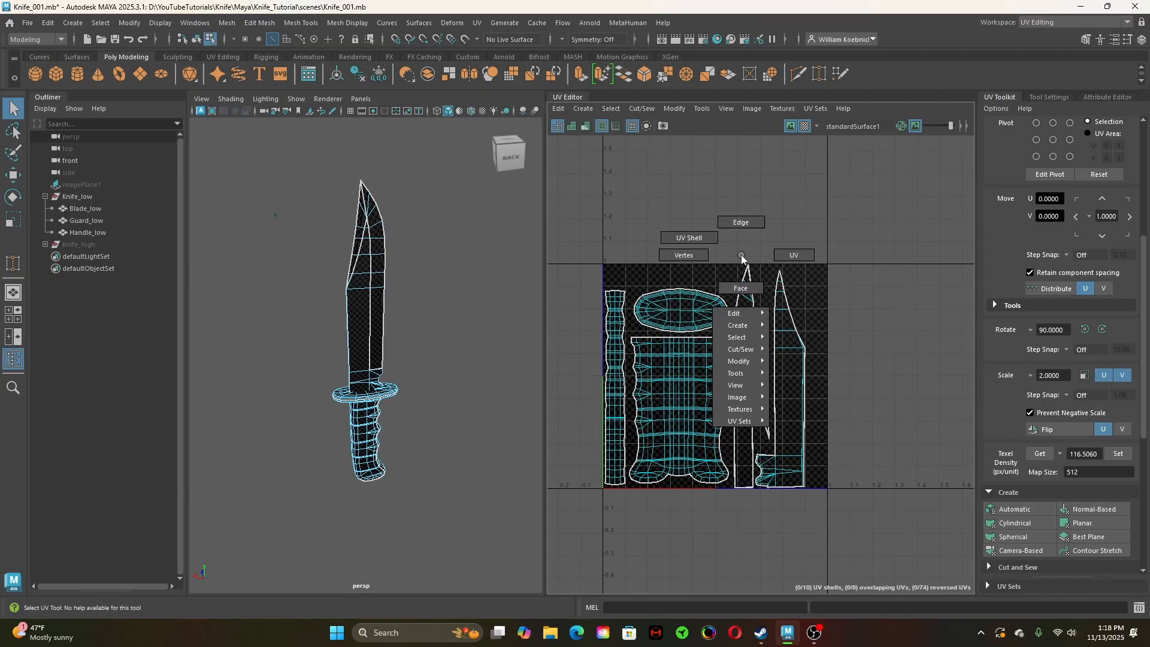
left_click(698, 221)
left_click(702, 292)
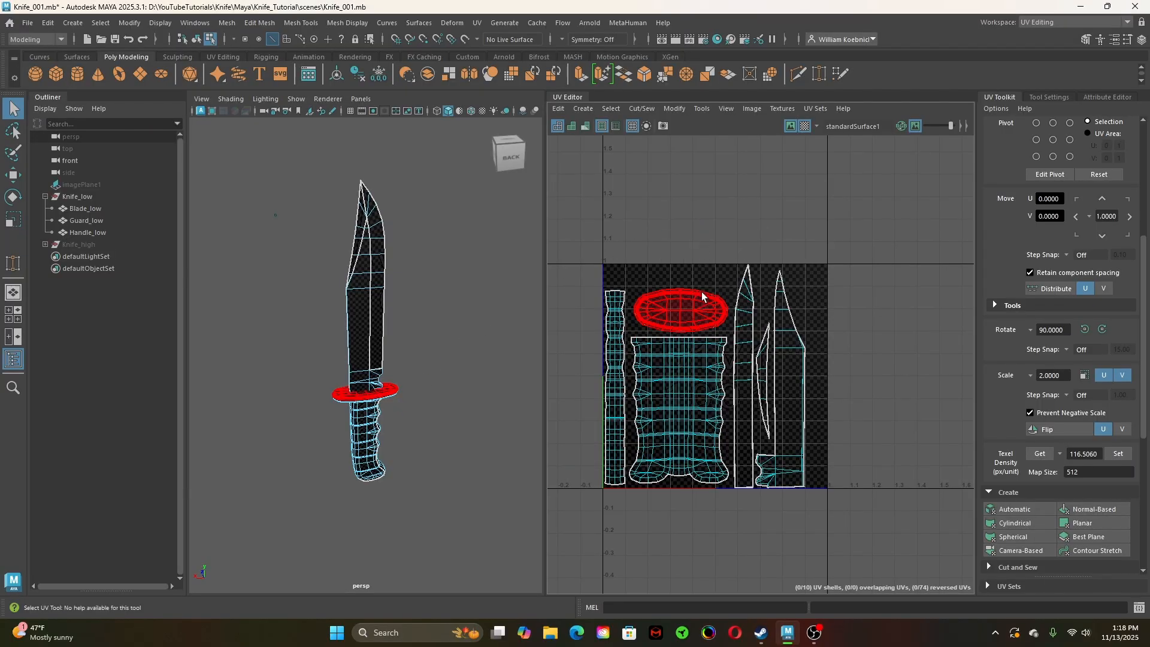
left_click(698, 323)
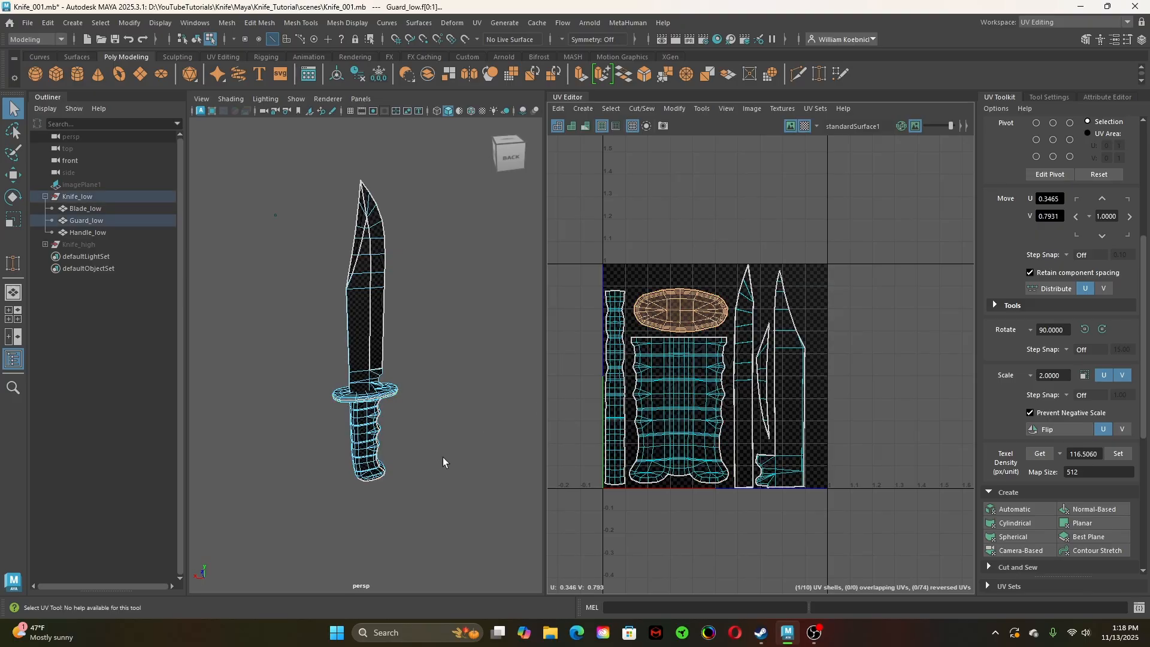
left_click_drag(443, 461, 419, 443, "alt")
left_click(372, 307)
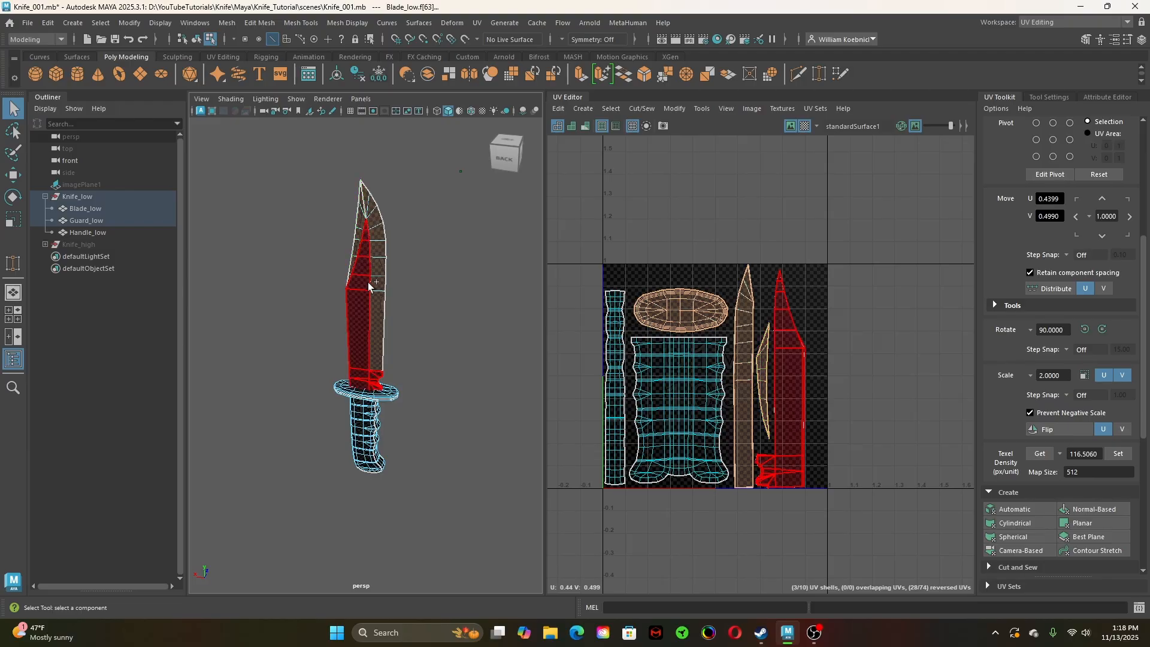
left_click(364, 294, "shift")
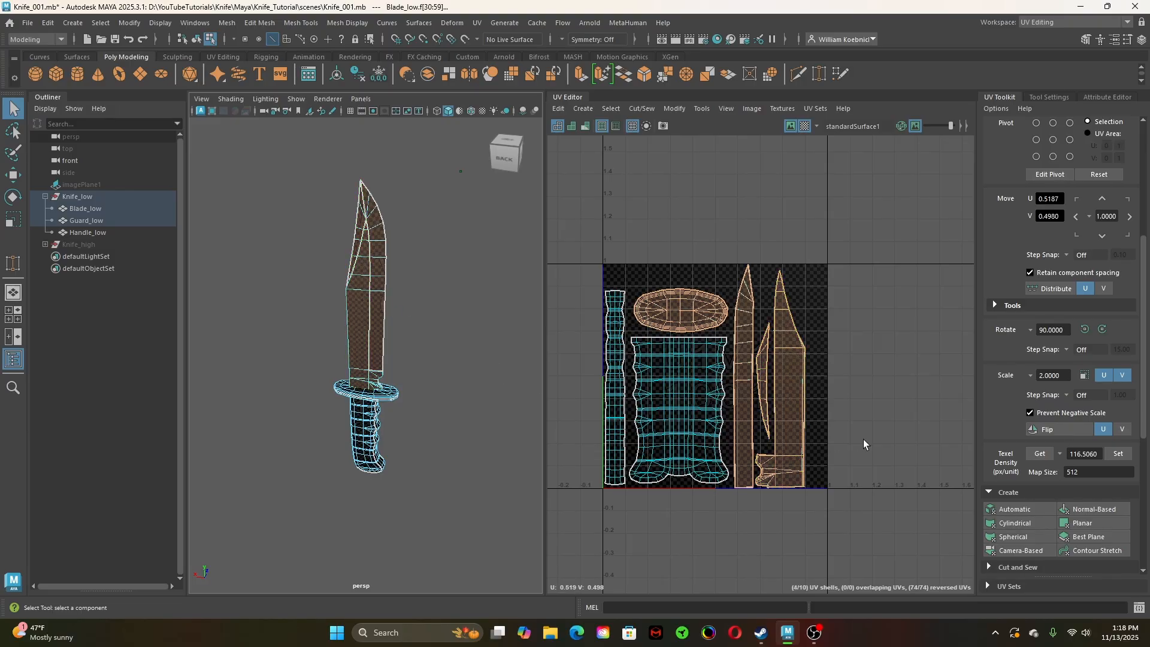
Try to move the selected duplicate shells freely along U past the tile border, and undo the move
scroll(839, 454, "down", 1)
scroll(839, 453, "down", 1)
key("w")
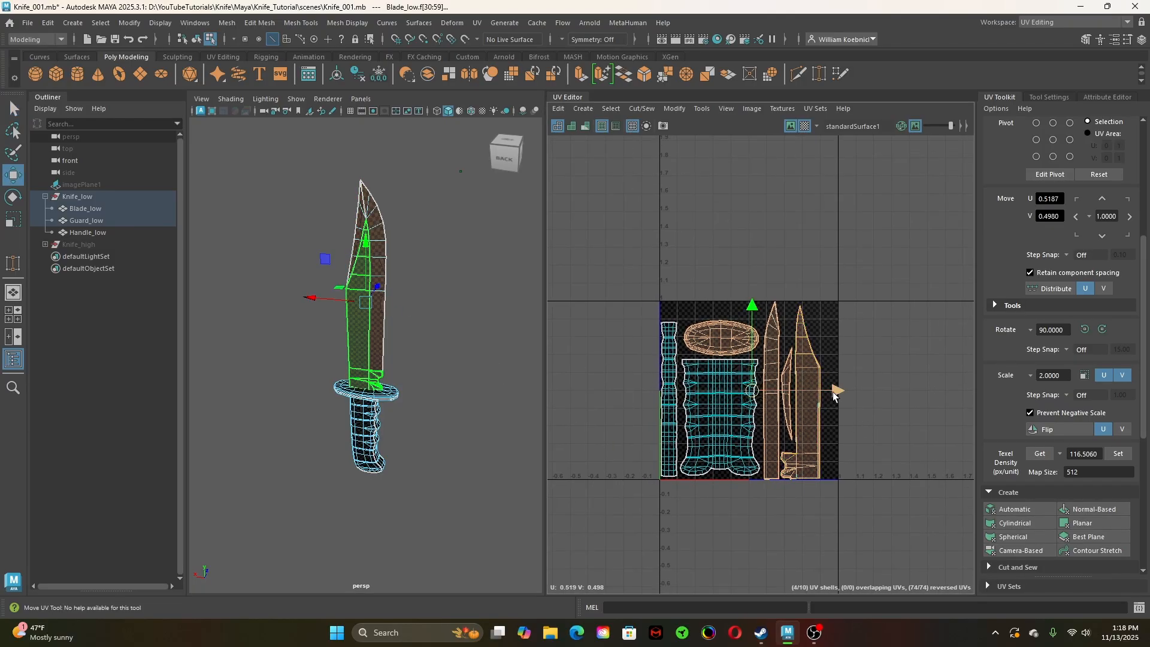
left_click_drag(835, 395, 903, 409)
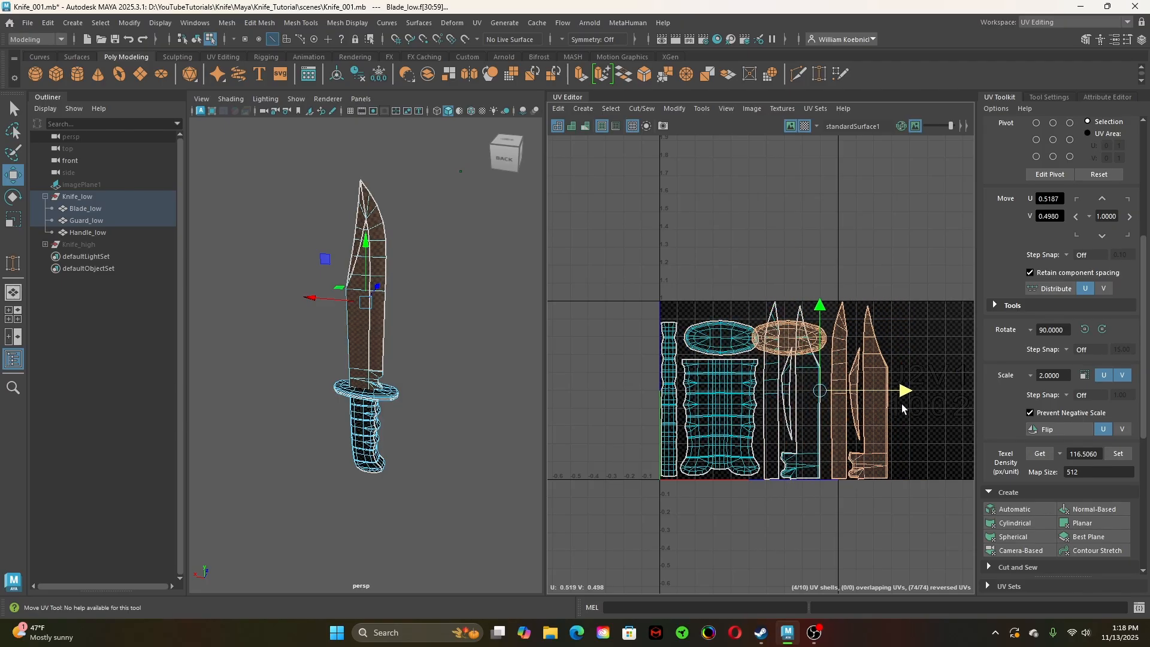
key("ctrl+z")
Try one-unit offsets along U and V on the selected duplicate shells, leaving them moved by exactly -1 in U
scroll(815, 522, "up", 1)
mouse_move(845, 544)
middle_mouse_down("alt")
mouse_move(822, 466)
mouse_move(843, 482)
mouse_move(845, 531)
middle_mouse_up("alt")
scroll(729, 469, "up", 2)
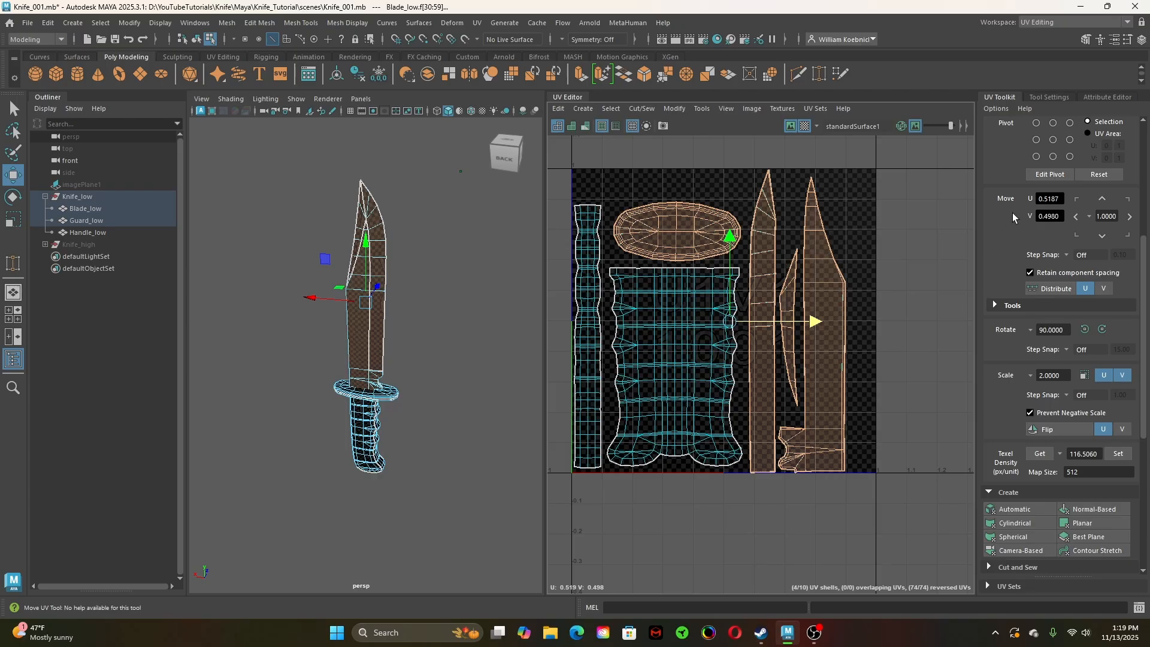
scroll(898, 327, "down", 3)
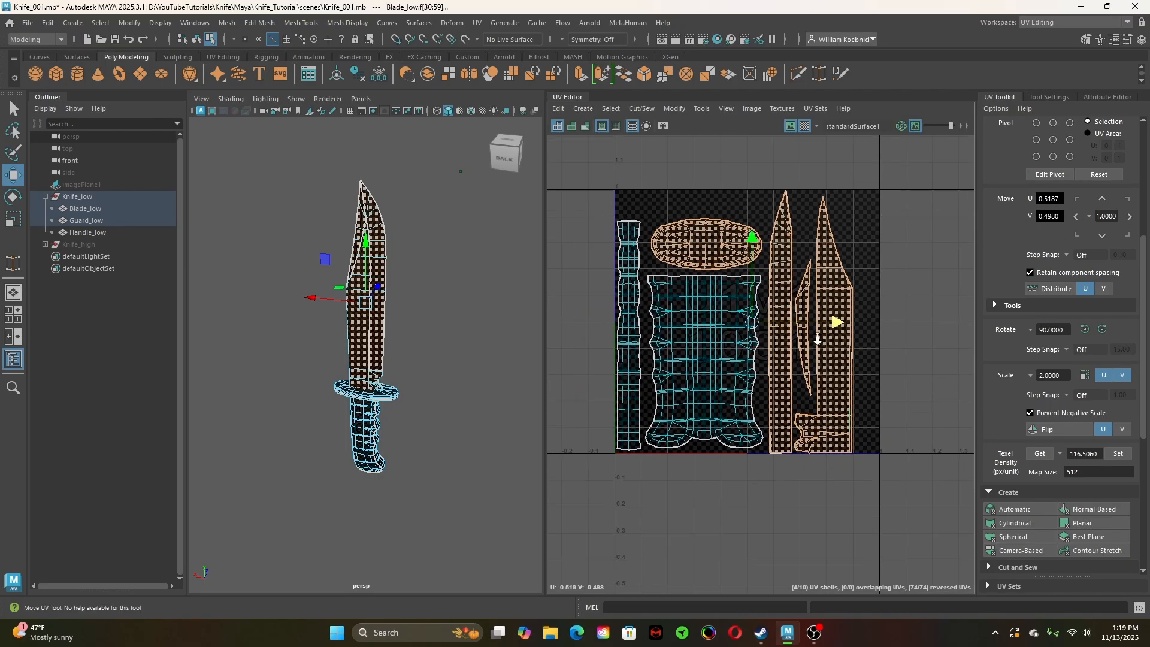
middle_click_drag(691, 292, 757, 332, "alt")
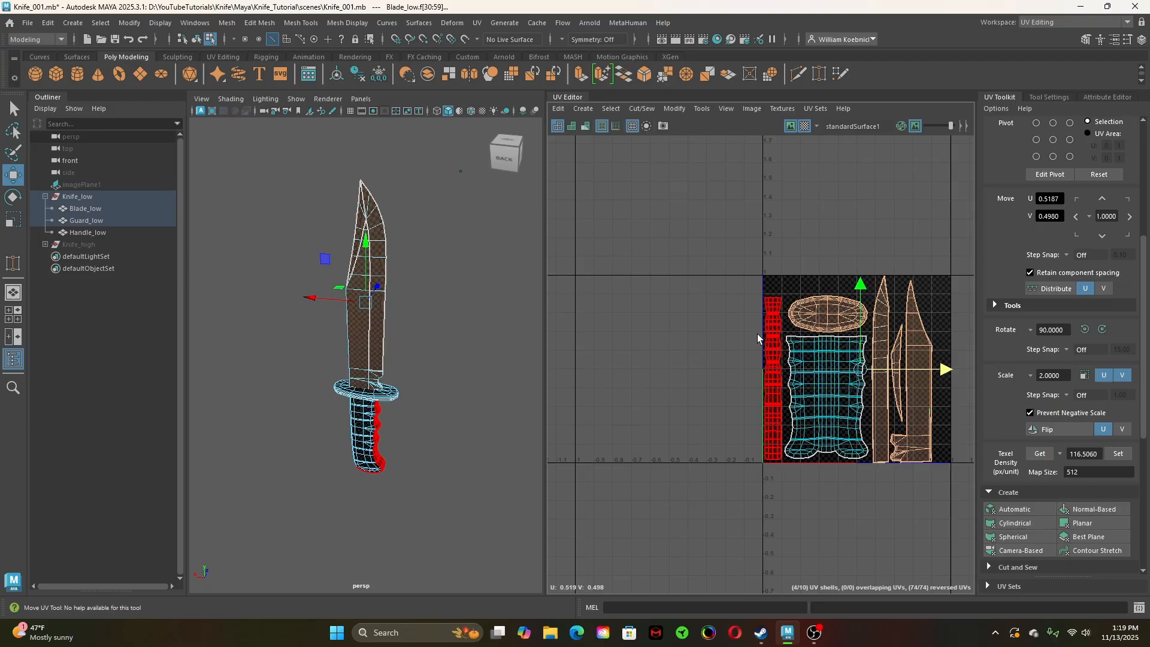
left_click(1077, 217)
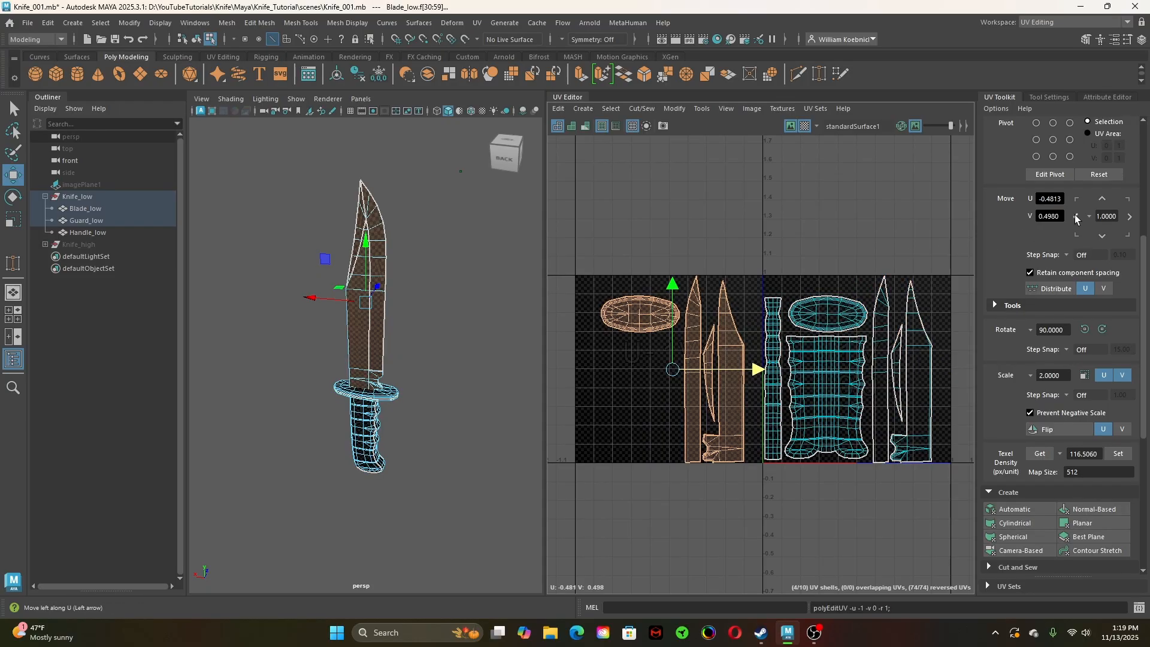
left_click(1129, 217)
left_click(1101, 199)
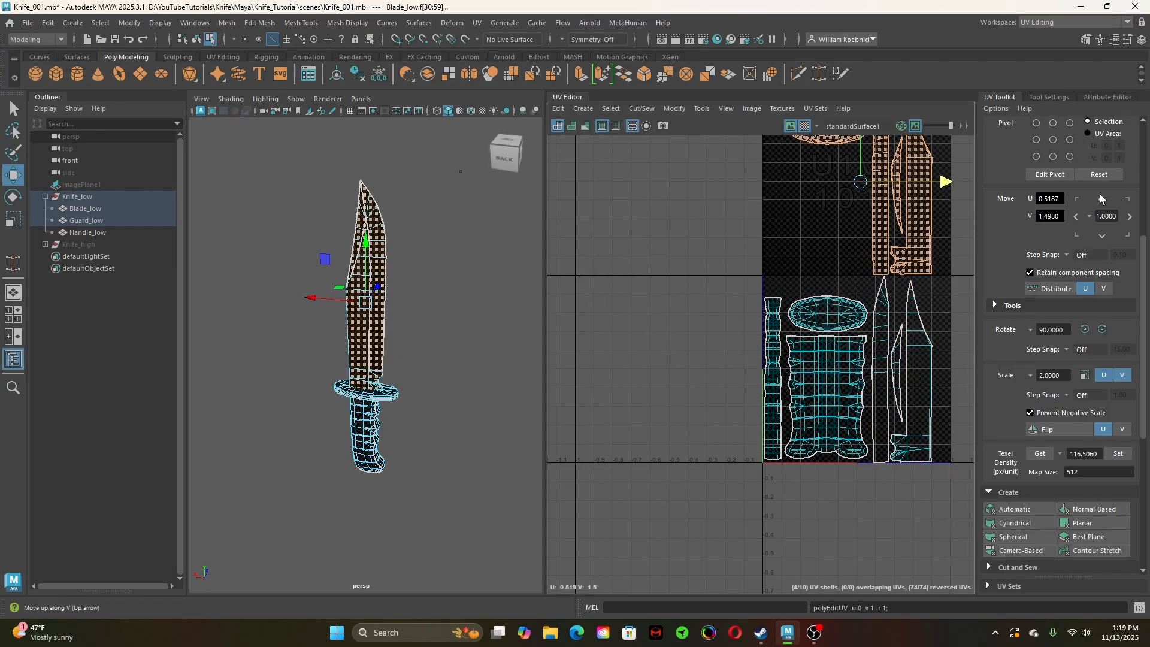
left_click(1102, 237)
left_click(1104, 238)
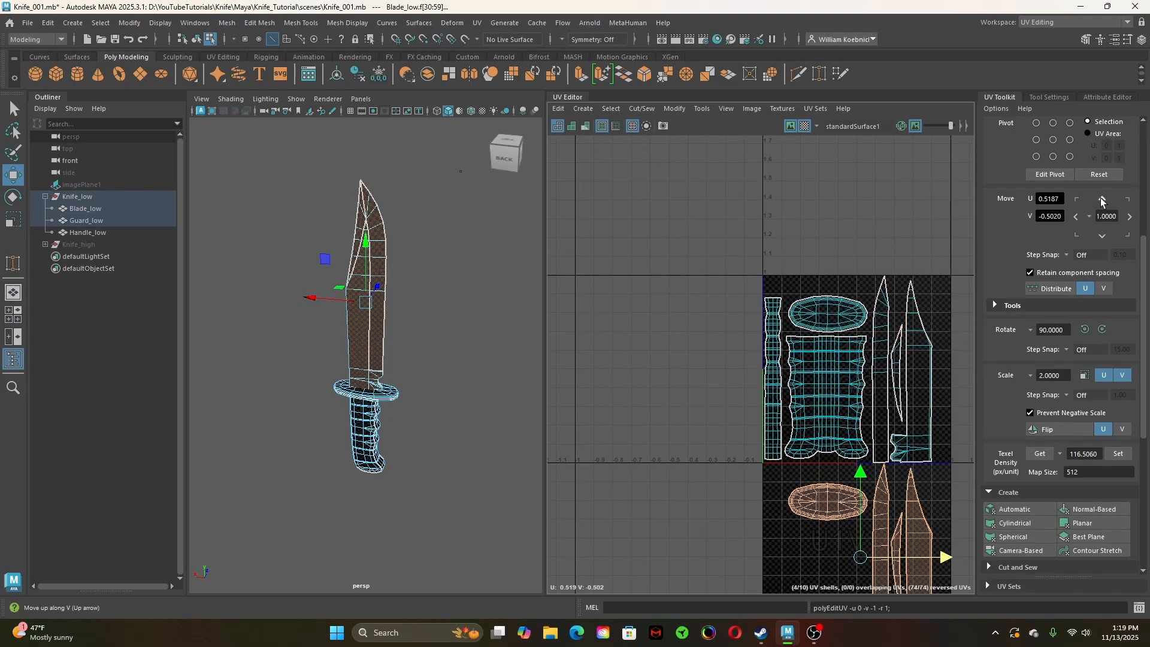
left_click(1102, 200)
left_click(1076, 218)
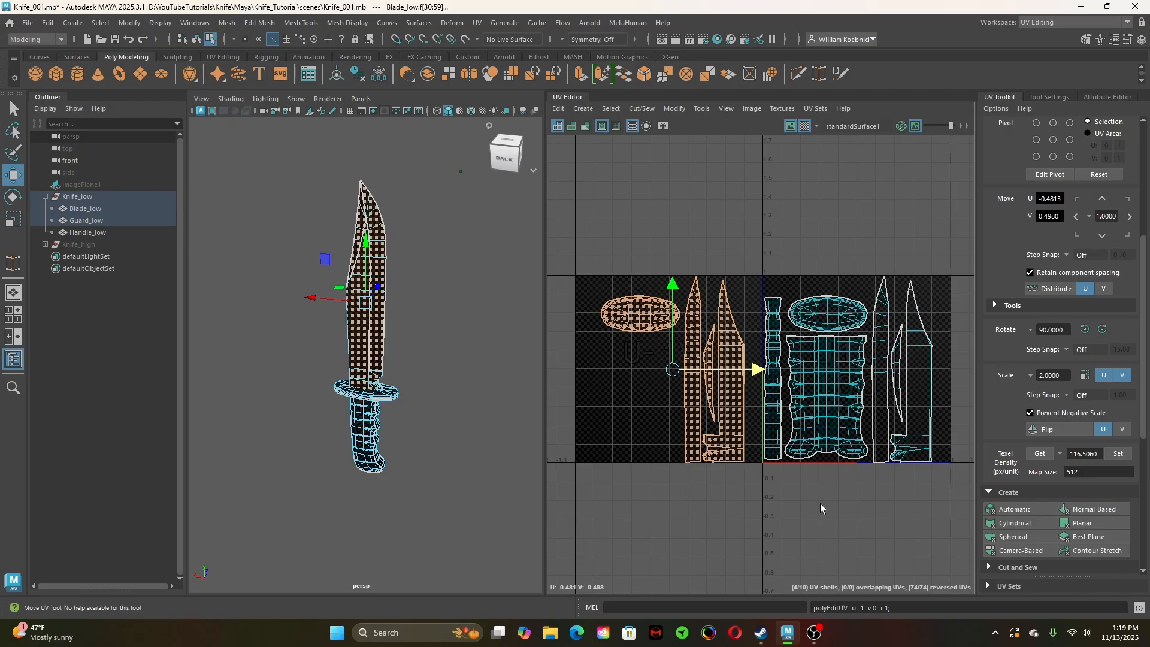
Select all shells in the main UV tile and examine which faces of the blade, guard and handle they cover
key("q")
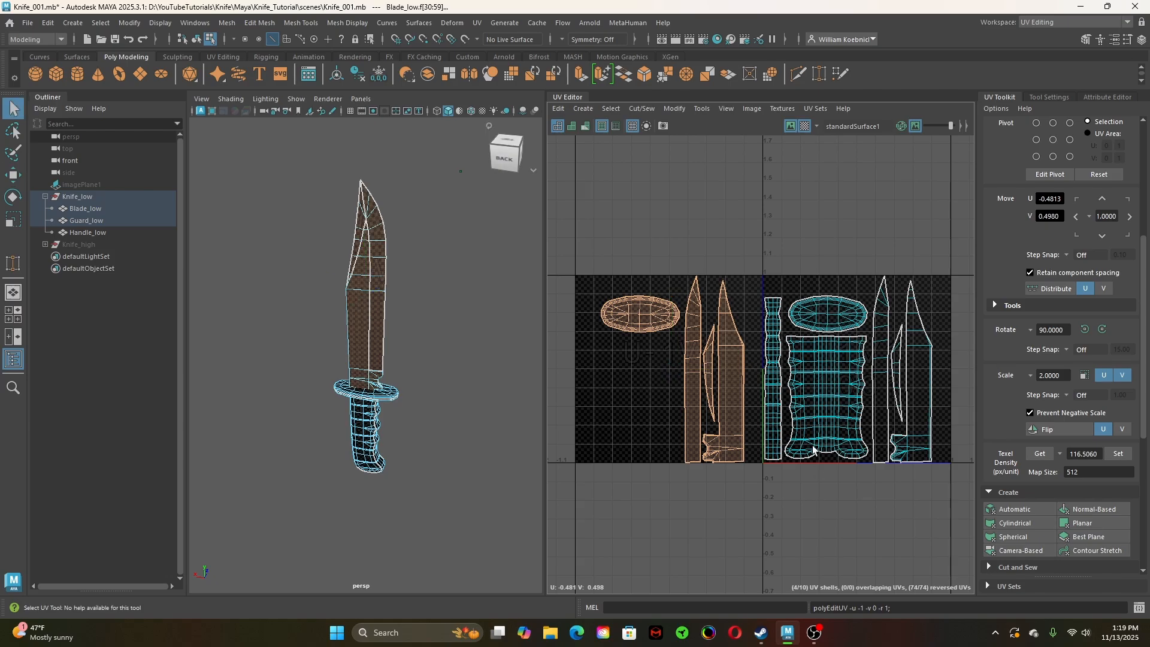
left_click(787, 287)
left_click_drag(501, 373, 308, 358, "alt")
left_click_drag(767, 235, 928, 477)
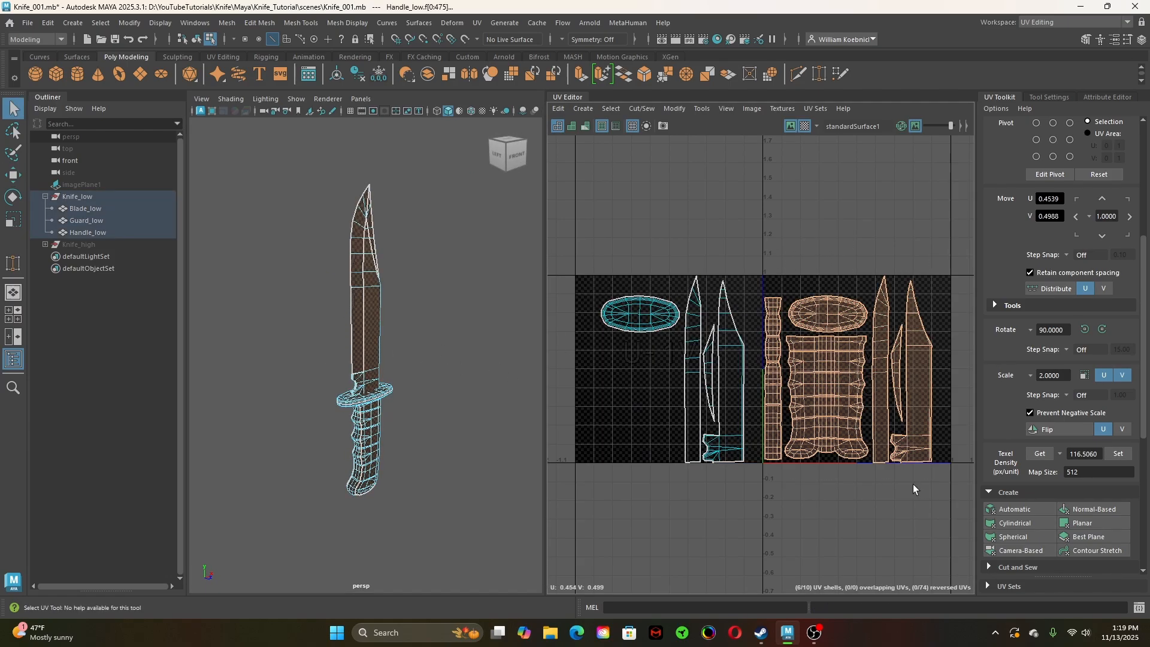
scroll(406, 446, "up", 4)
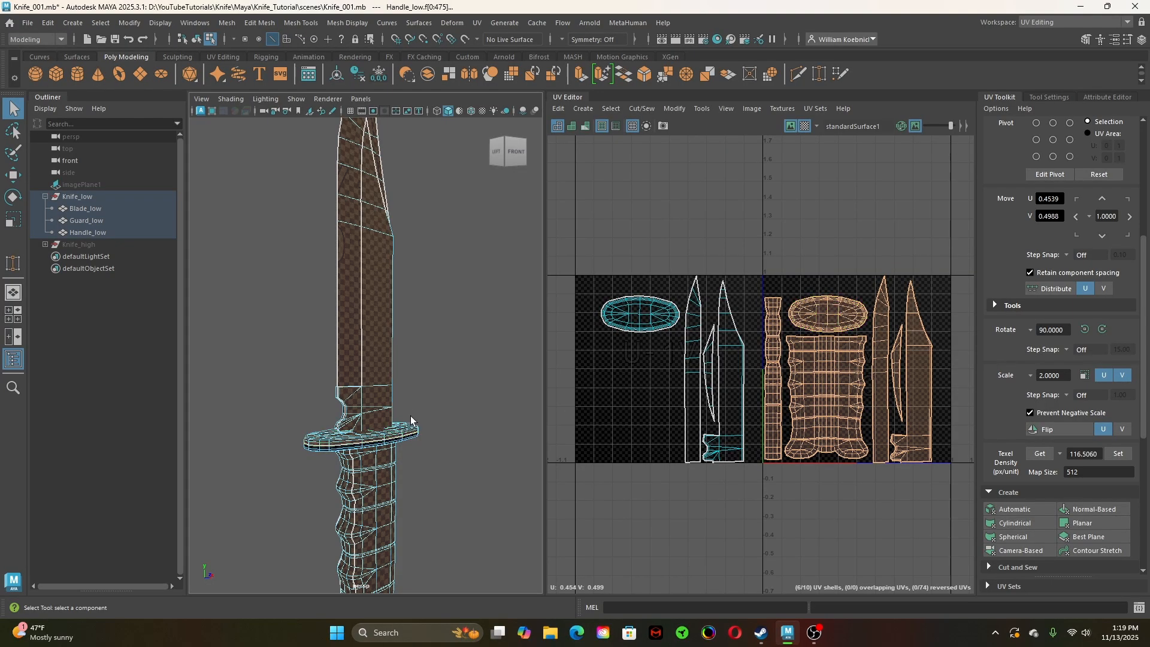
middle_click_drag(436, 465, 451, 297, "alt")
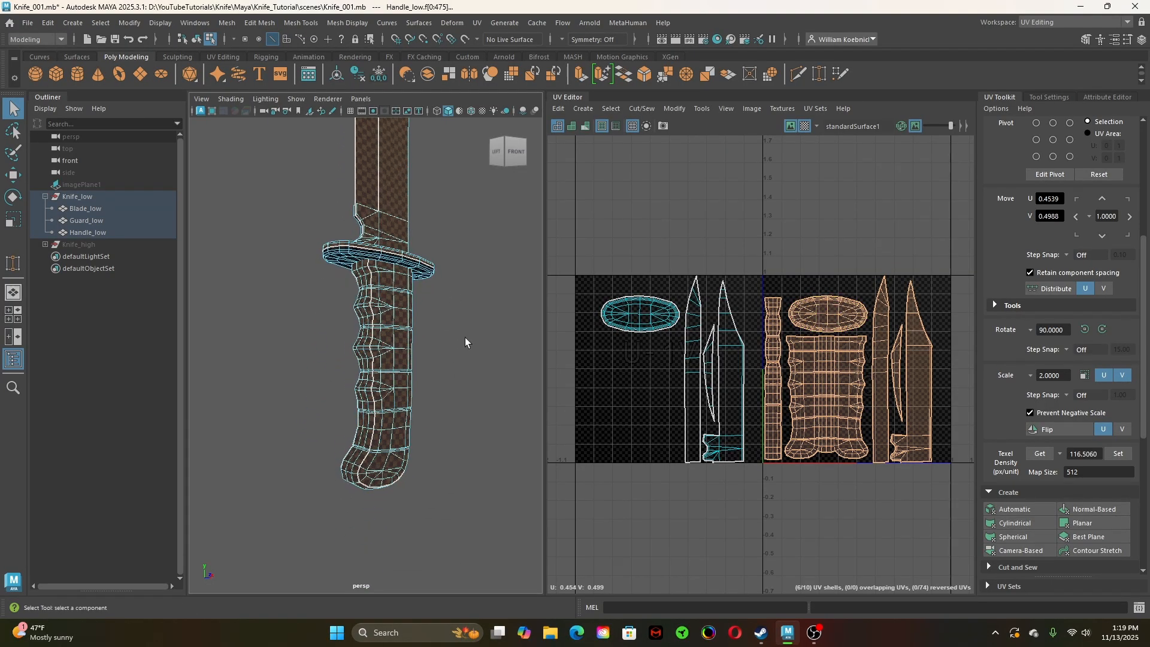
left_click_drag(452, 383, 448, 341, "alt")
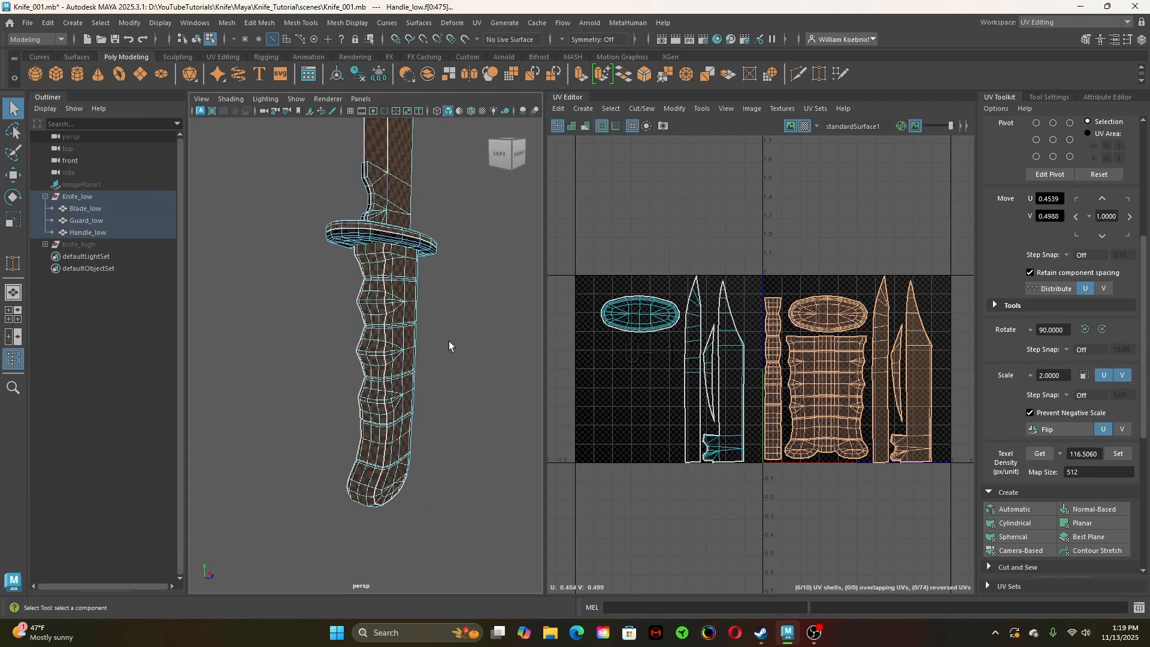
right_click_drag(482, 361, 404, 378, "alt")
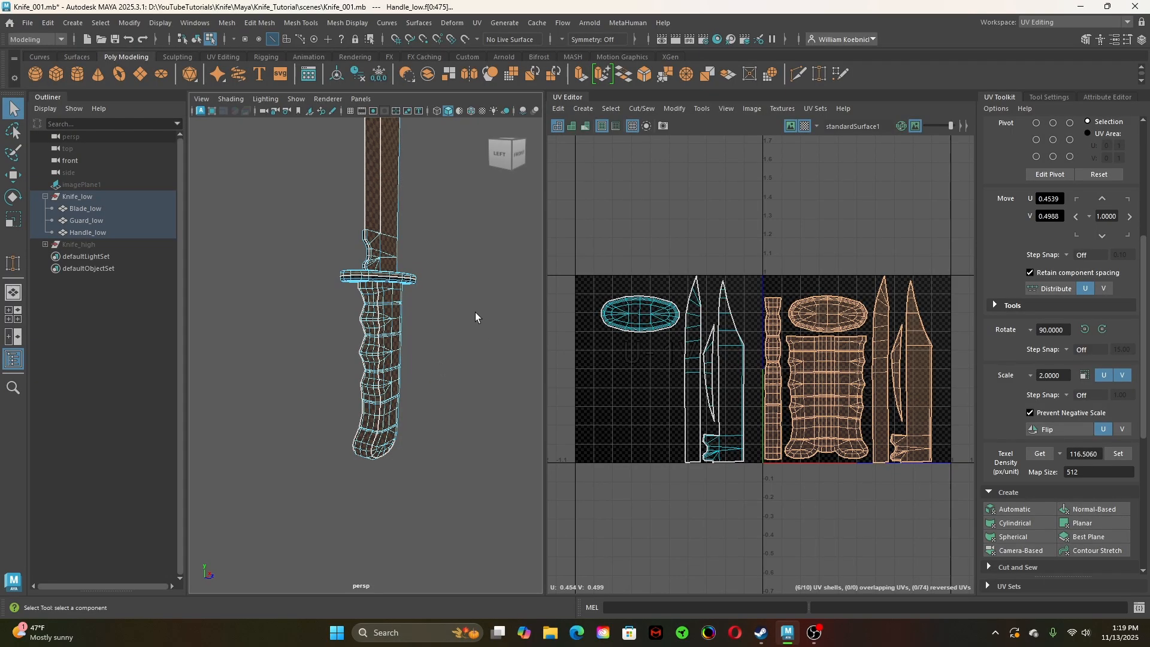
left_click_drag(476, 312, 398, 333, "alt")
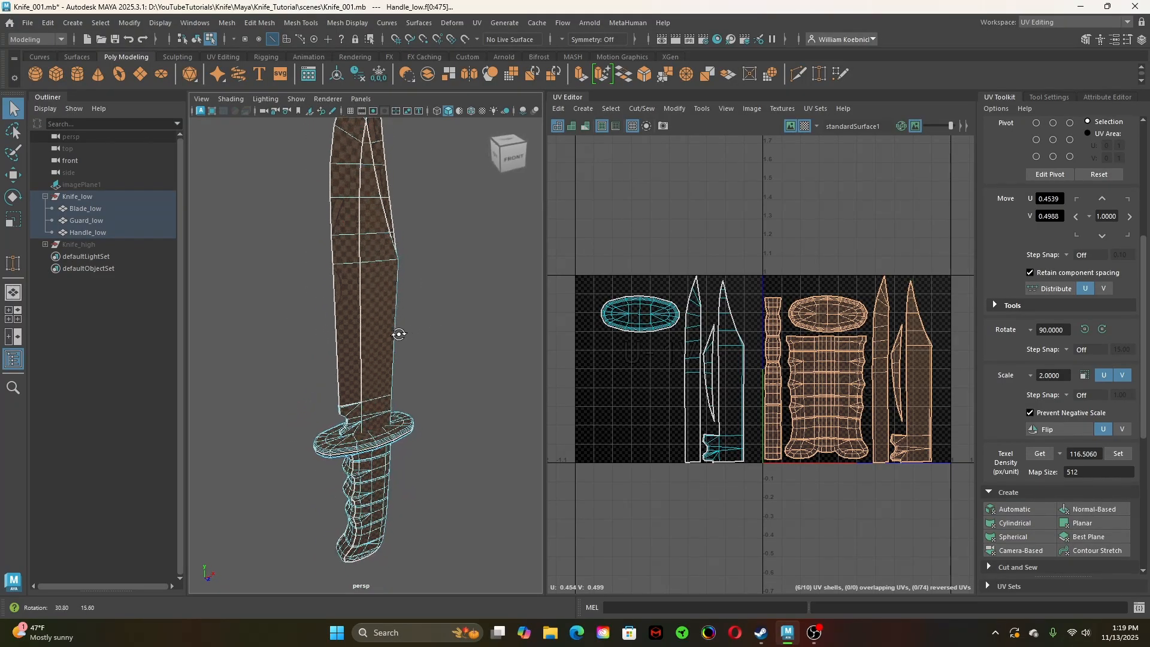
scroll(399, 334, "down", 5)
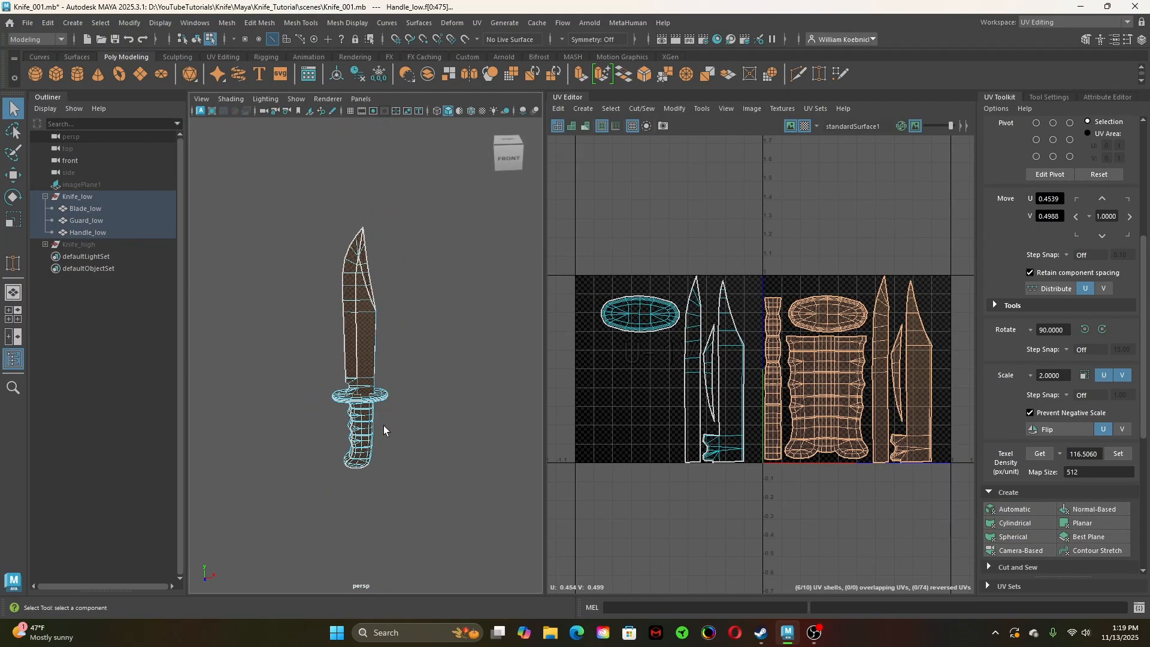
left_click_drag(383, 426, 462, 424, "alt")
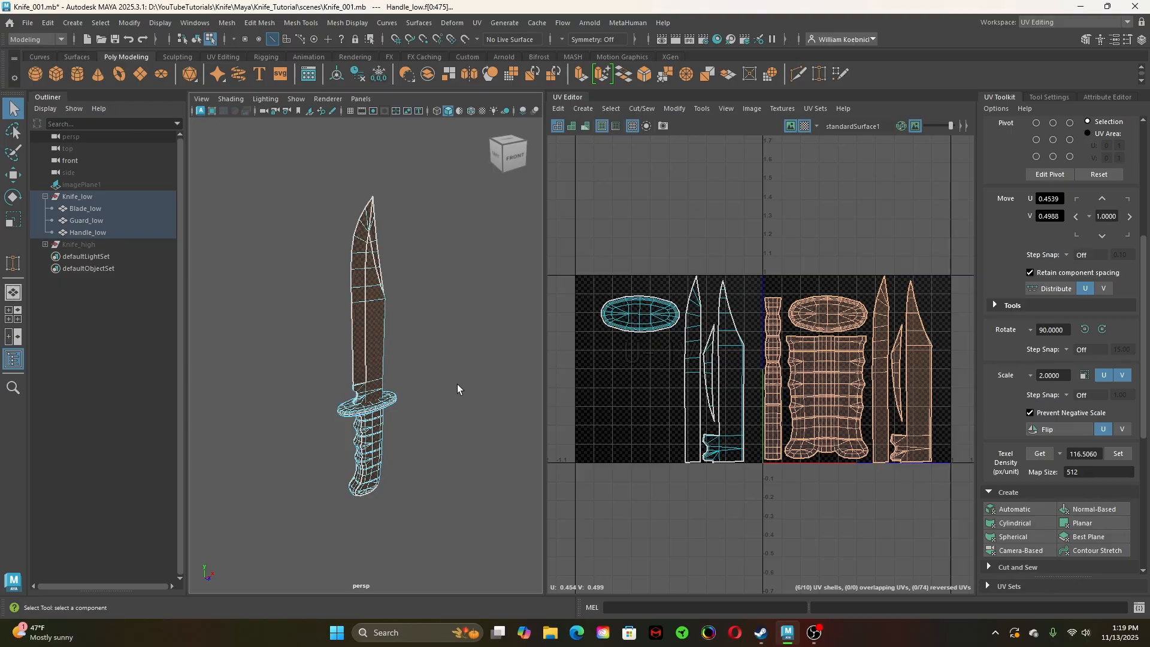
Clear the shell selection, return to object mode and soften all edges of the blade
left_click(429, 272)
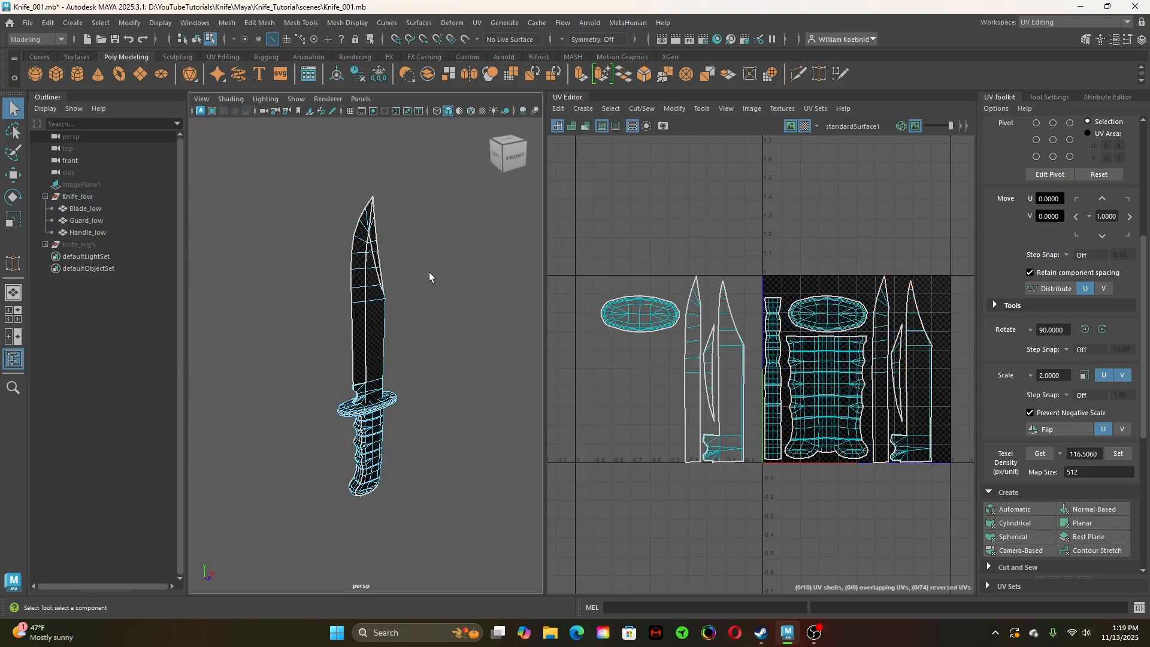
right_click_drag(411, 282, 523, 239)
left_click(375, 287)
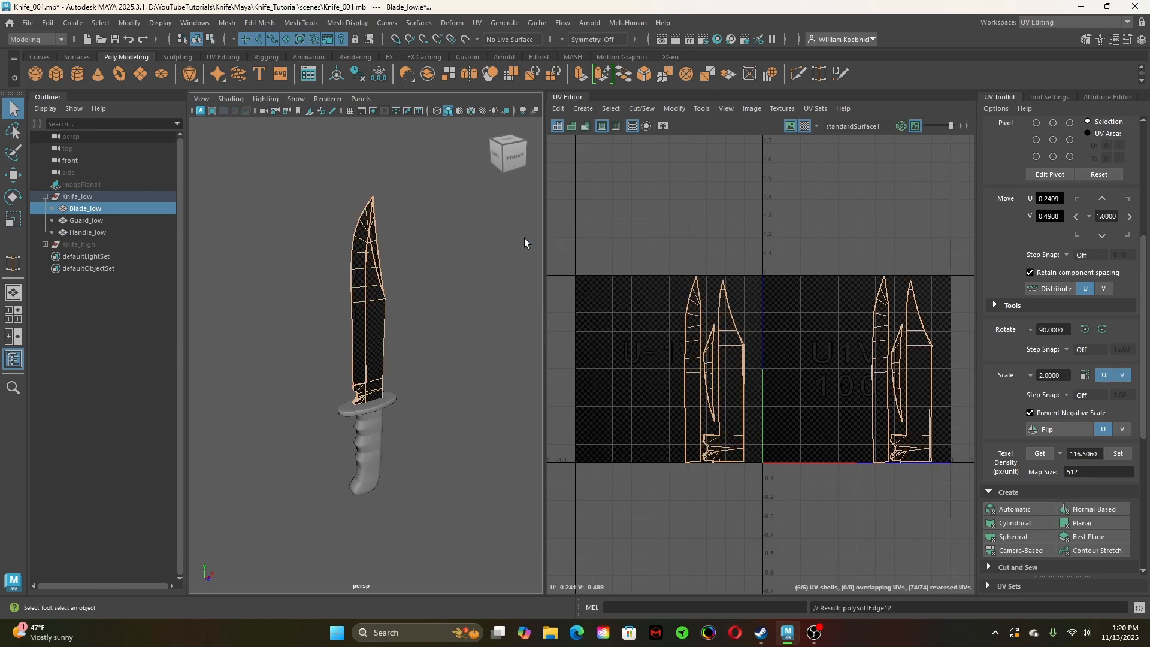
left_click(426, 344)
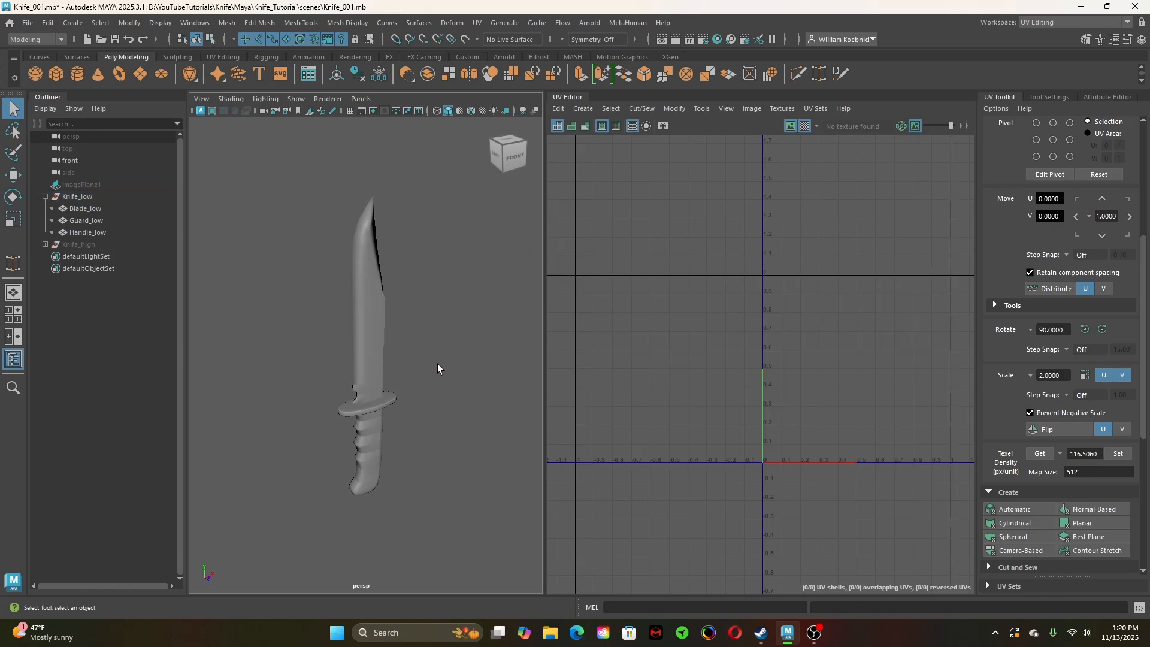
Select the guard and handle together, soften all their edges and return to object mode
mouse_move(437, 364)
left_mouse_down("alt")
mouse_move(334, 359)
mouse_move(397, 327)
mouse_move(436, 358)
left_mouse_up("alt")
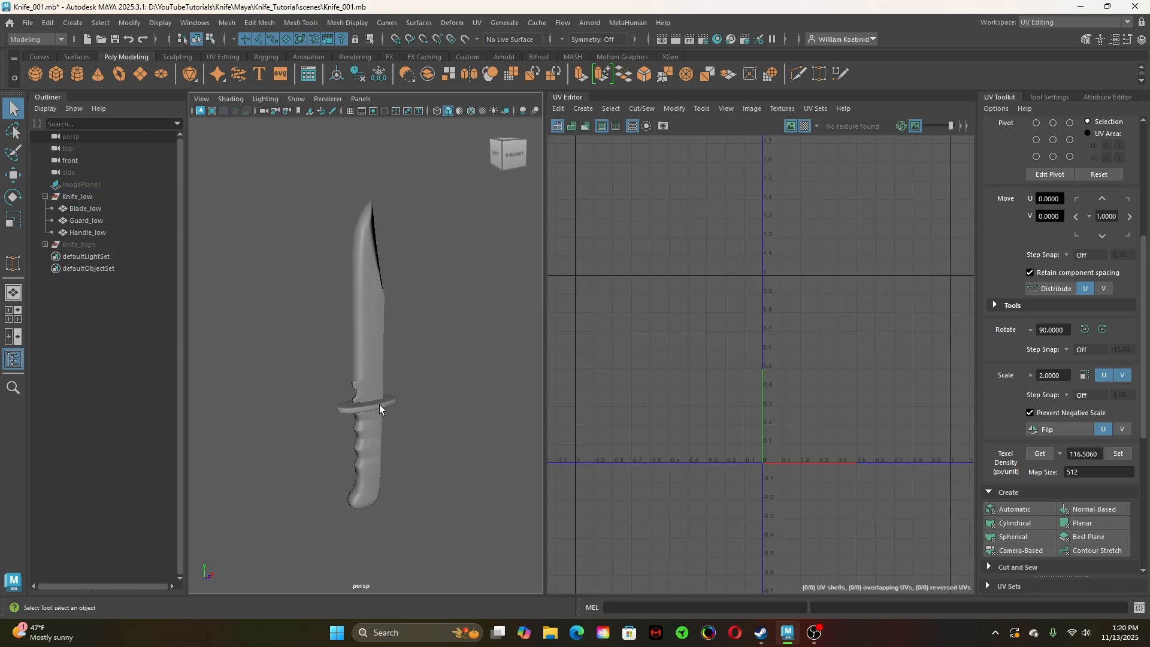
left_click_drag(379, 404, 372, 435)
right_click_drag(424, 288, 520, 276, "shift")
right_click_drag(433, 296, 494, 256)
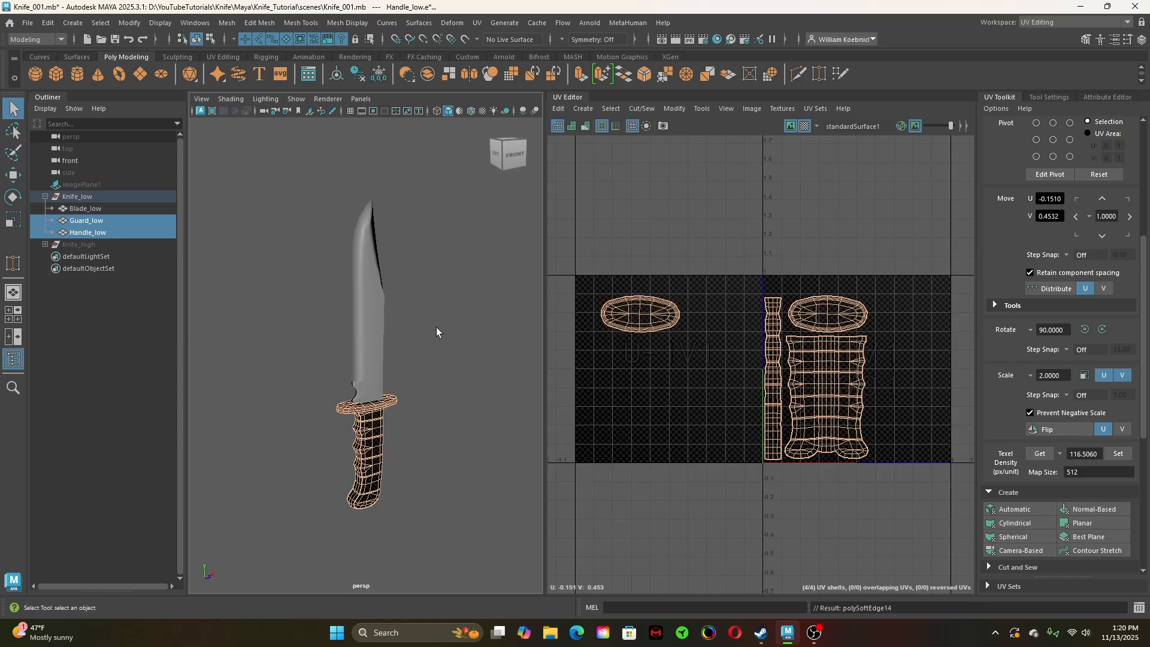
left_click(436, 327)
Select the blade, guard and handle together, freeze their transformations and clear the selection
left_click_drag(296, 155, 419, 538)
left_click(379, 76)
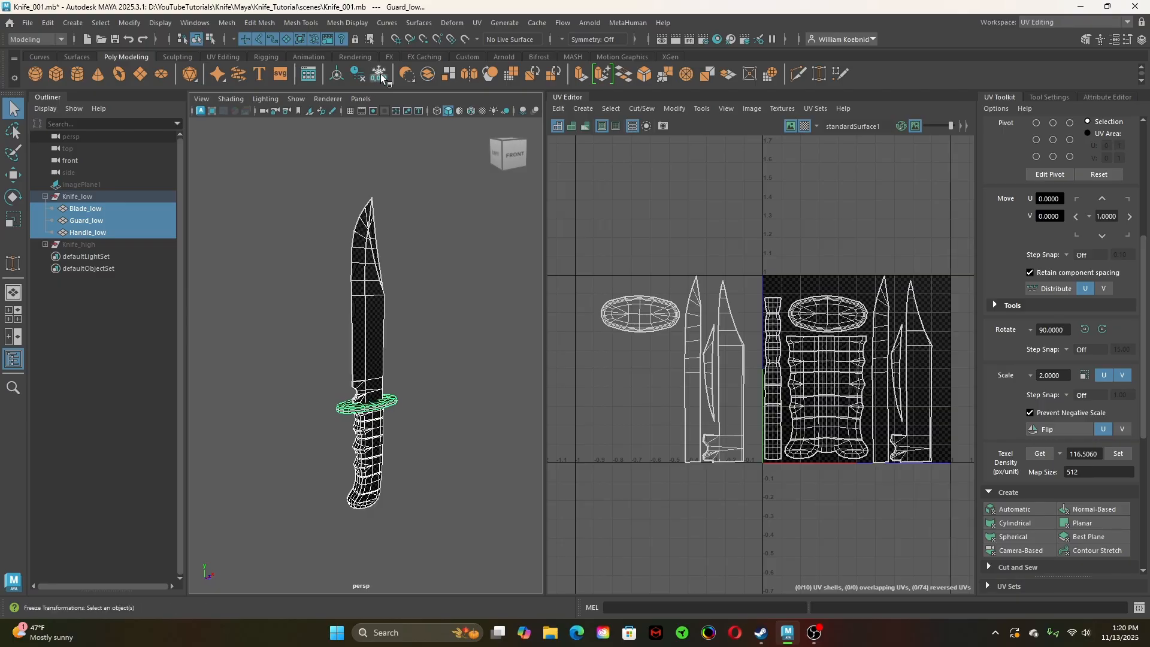
left_click(455, 282)
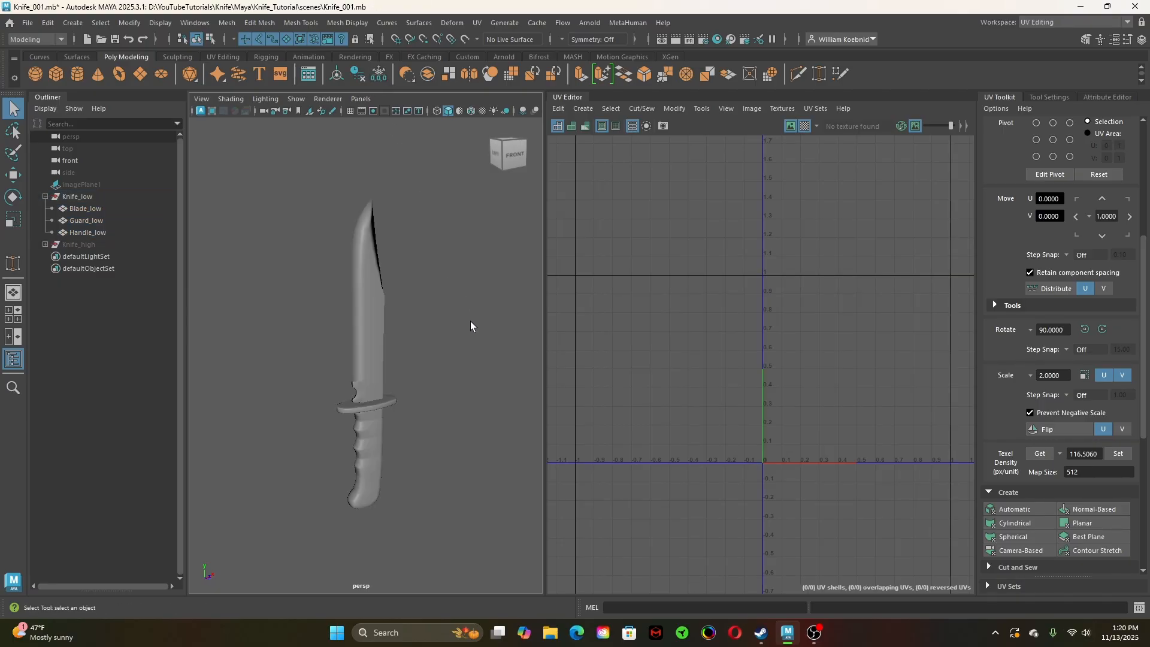
Switch the workspace to General and view the whole low-poly knife from several angles
left_click(1077, 22)
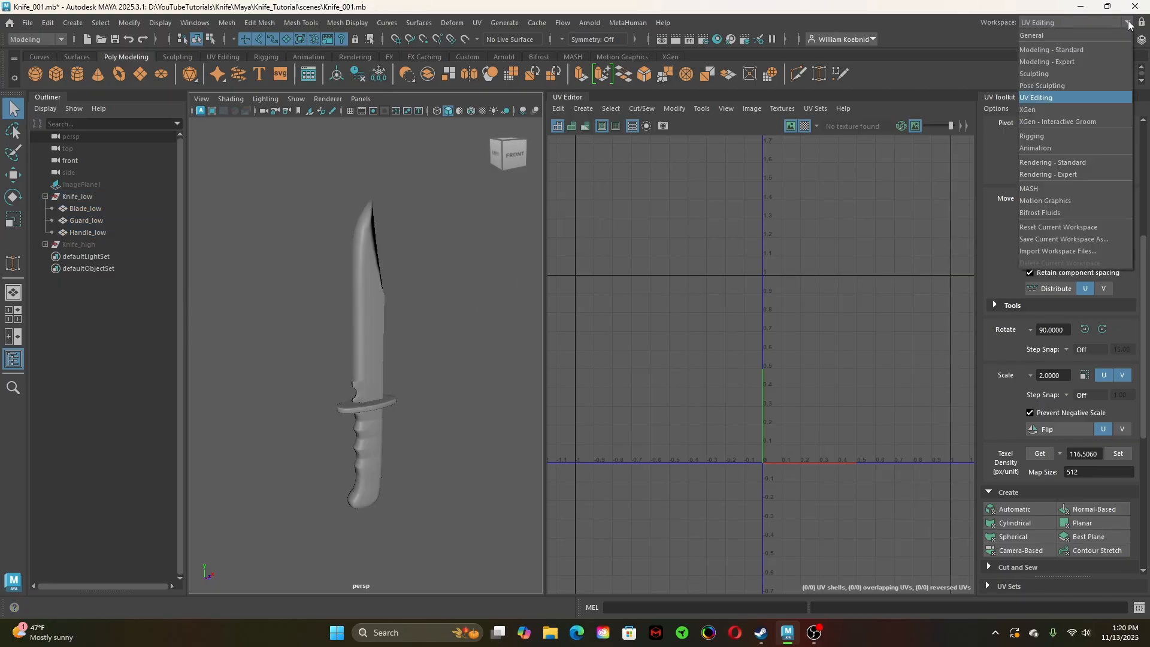
left_click(1072, 34)
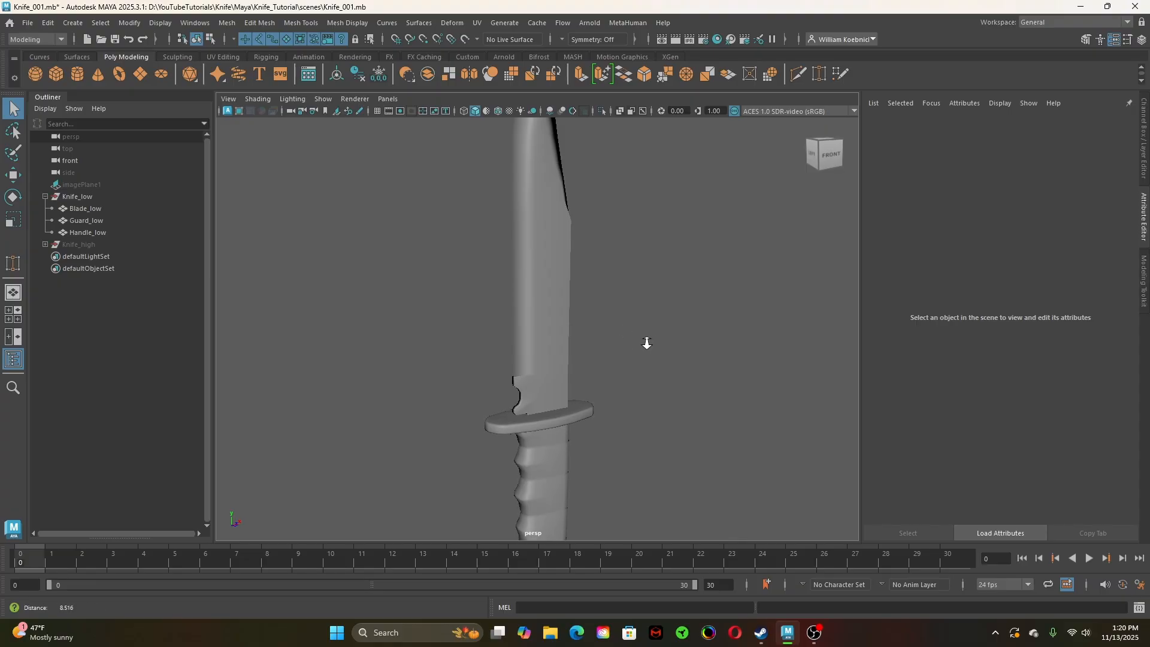
scroll(491, 357, "down", 2)
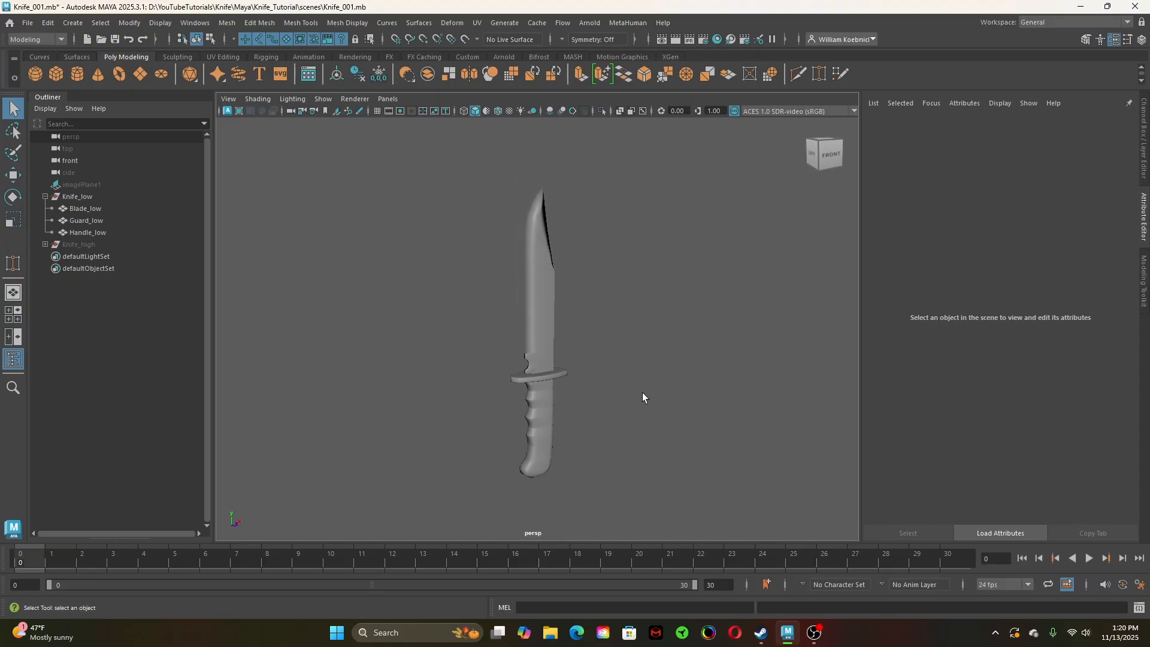
left_click_drag(642, 393, 543, 396, "alt")
left_click_drag(481, 385, 627, 393, "alt")
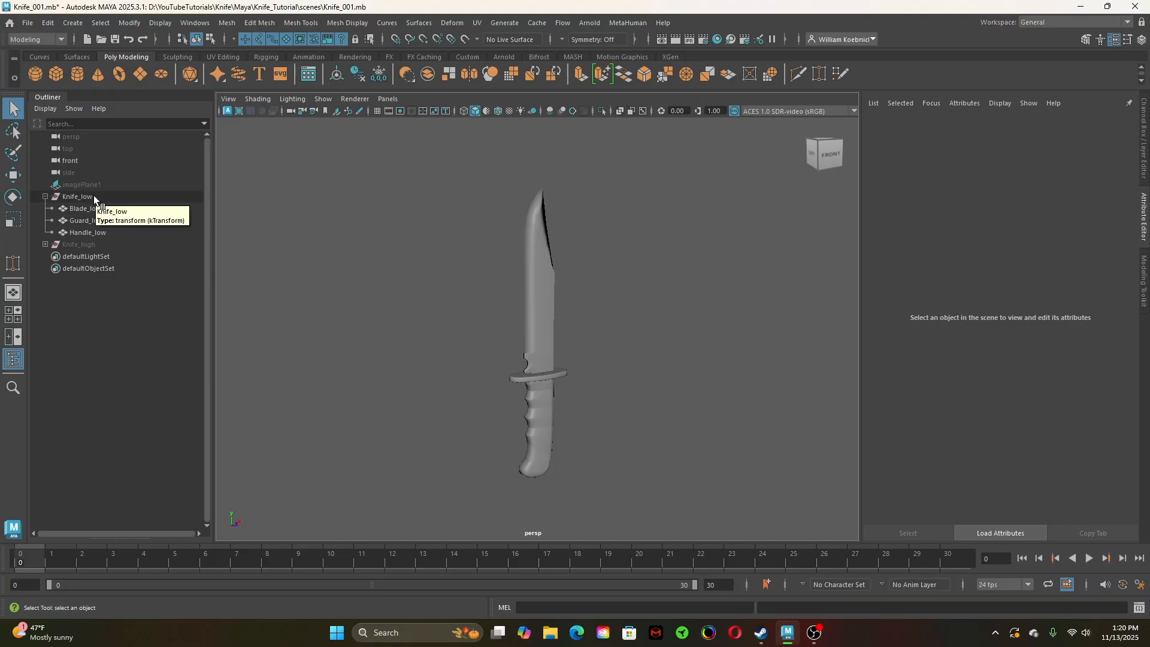
Show the Knife_high group and hide the Knife_low group
left_click(542, 316)
left_click(544, 374, "shift")
left_click(544, 393, "shift")
mouse_move(601, 409)
left_mouse_down("alt")
mouse_move(606, 341)
mouse_move(757, 388)
mouse_move(593, 403)
mouse_move(609, 393)
left_mouse_up("alt")
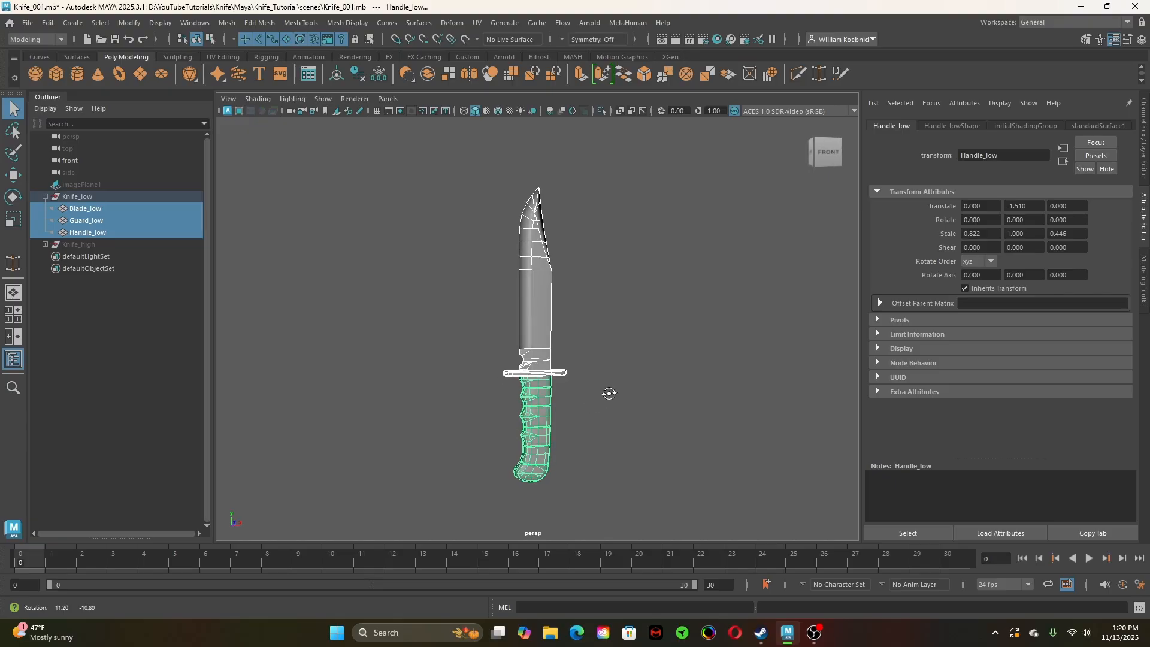
left_click(114, 245)
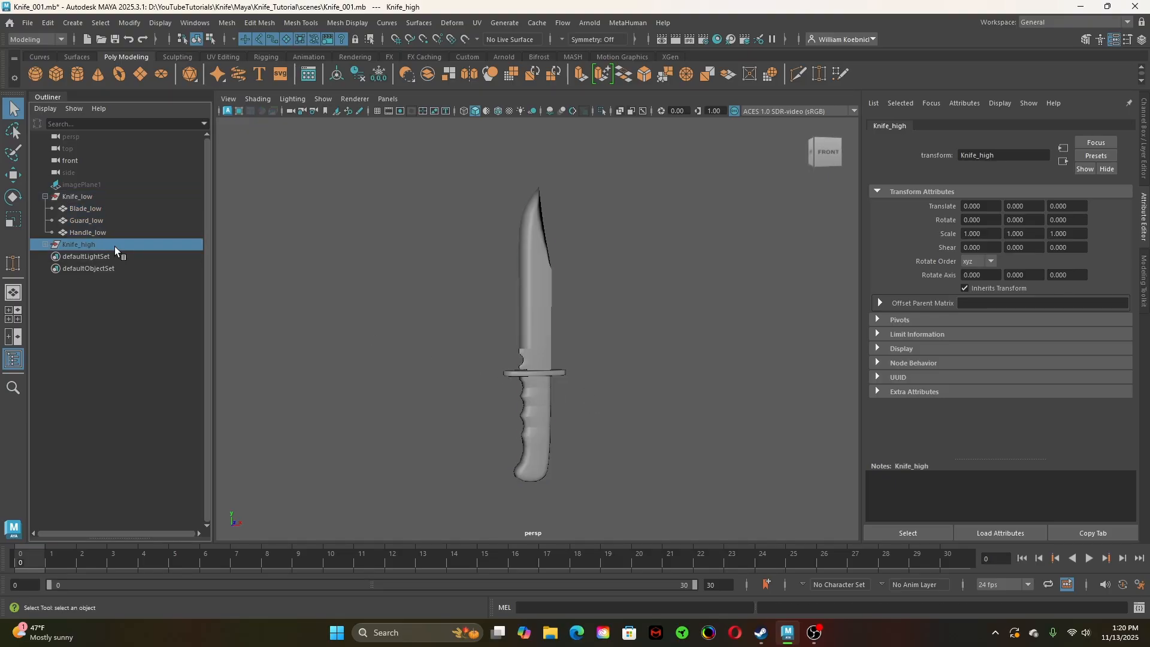
key("h")
left_click(102, 197)
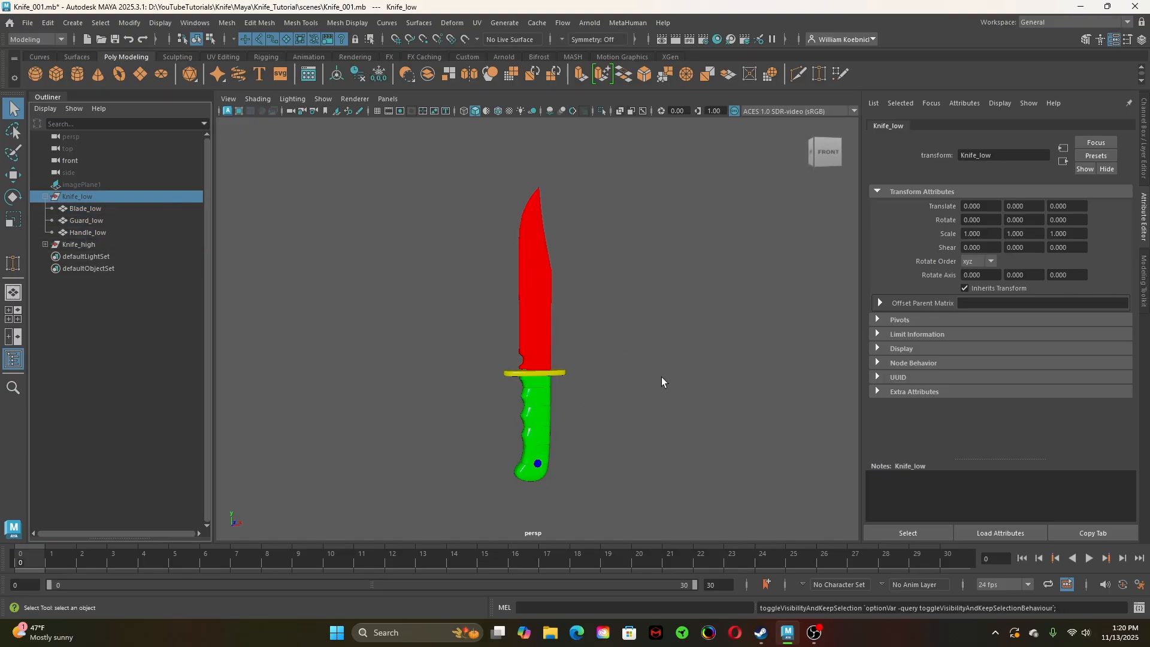
Examine the high-poly knife from several angles, then look closely at its handle
left_click_drag(662, 376, 613, 356, "alt")
left_click_drag(637, 418, 694, 412, "alt")
left_click_drag(680, 368, 611, 358, "alt")
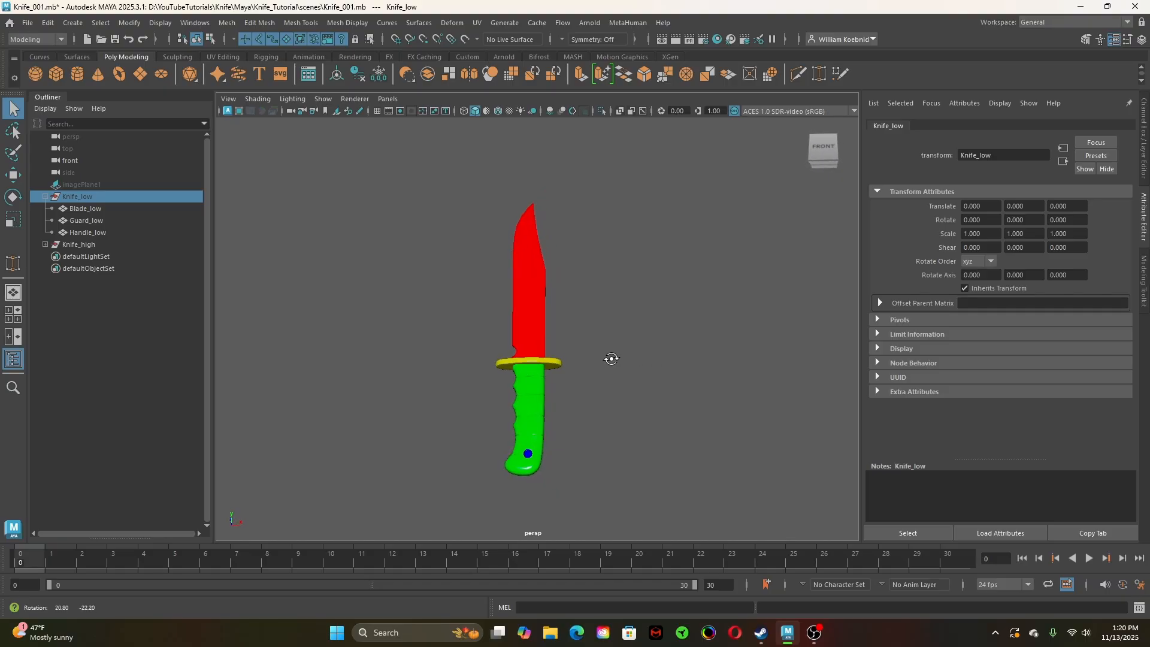
left_click_drag(481, 401, 682, 380, "alt")
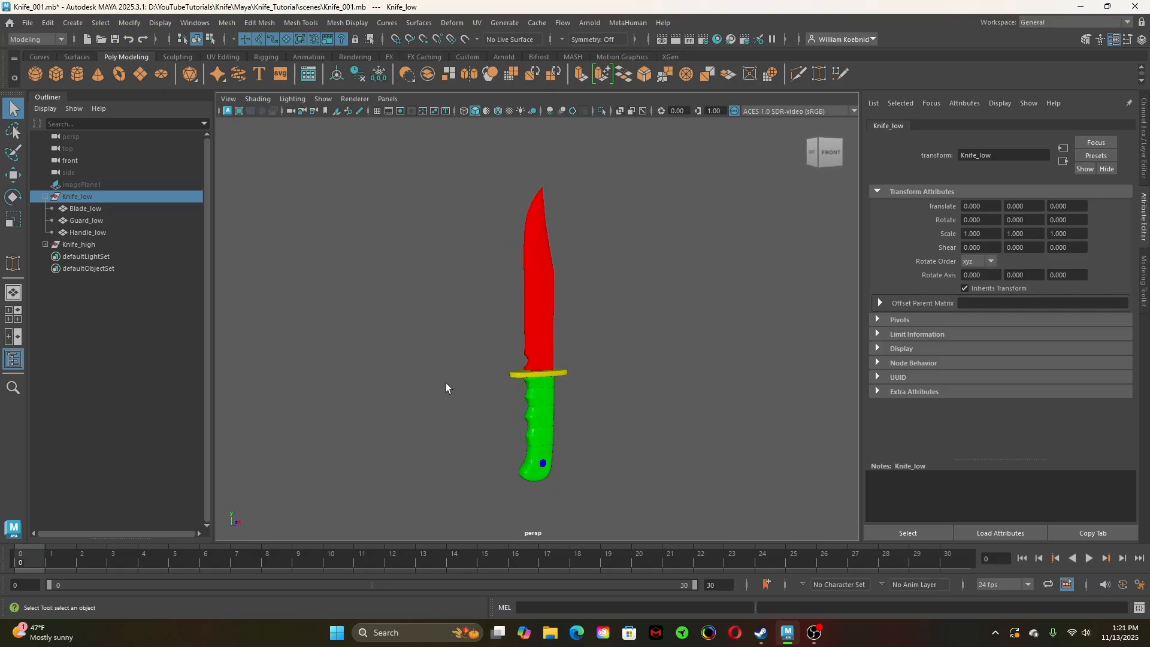
right_click_drag(509, 395, 662, 426, "alt")
middle_click_drag(629, 400, 595, 240, "alt")
right_click_drag(425, 336, 479, 348, "alt")
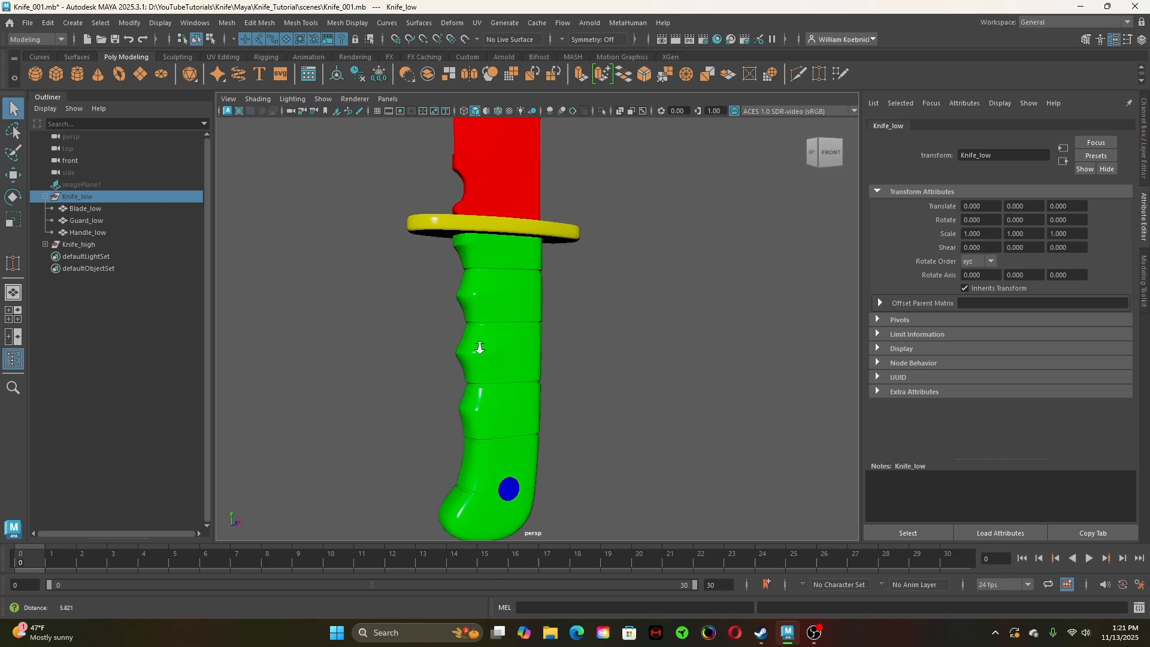
left_click_drag(479, 348, 558, 282, "alt")
Select the green high-poly handle and isolate it at its open upper end
left_click(558, 282)
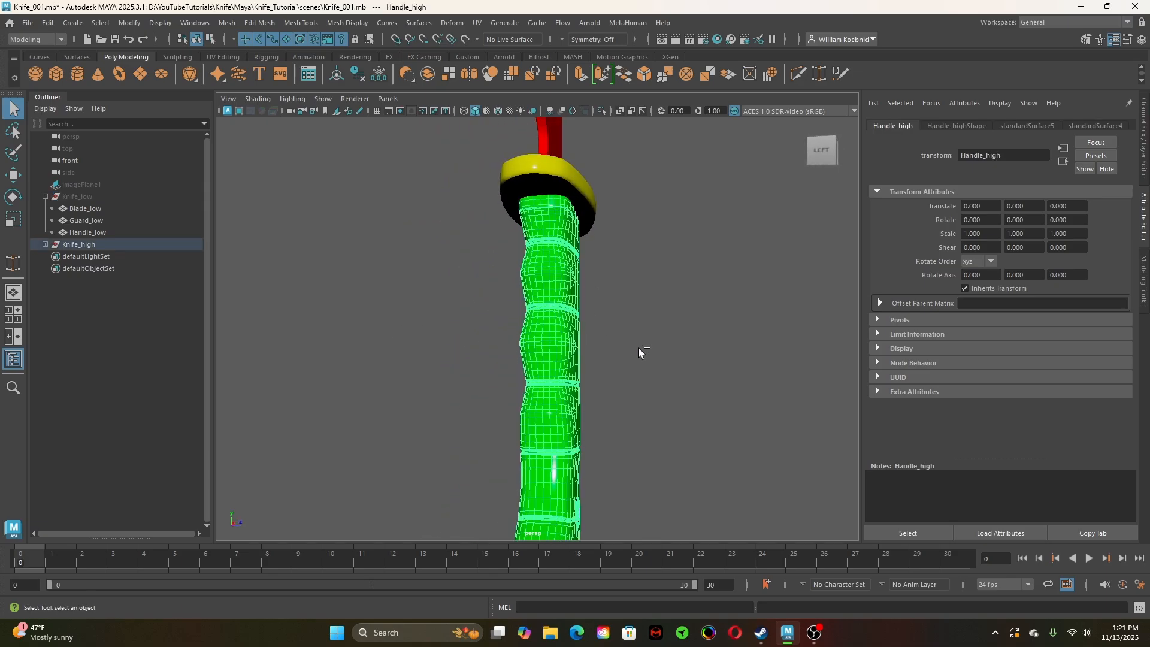
key("ctrl+1")
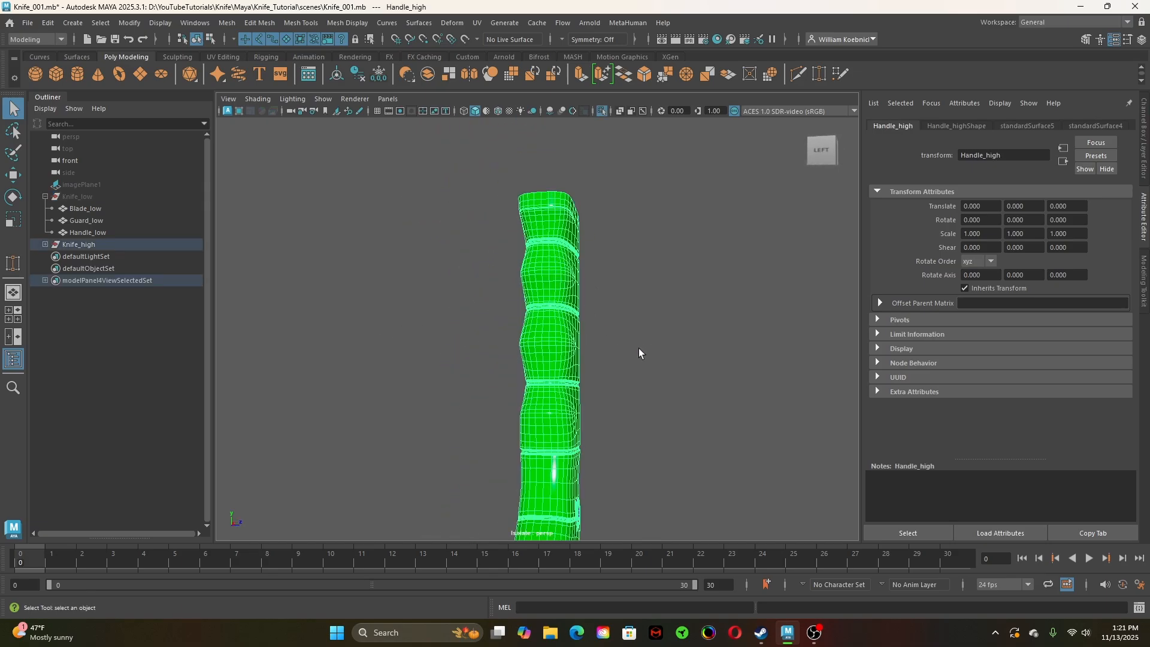
left_click_drag(639, 348, 522, 345, "alt")
left_click_drag(561, 261, 519, 311, "alt")
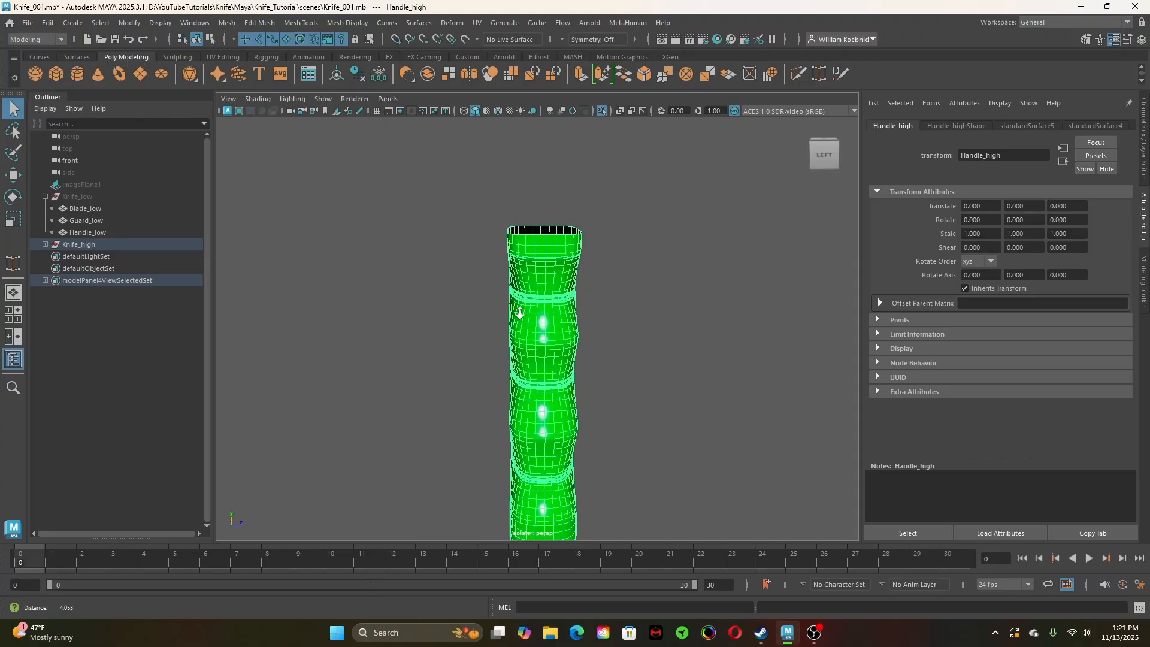
right_click_drag(519, 311, 569, 292, "alt")
Select the lengthwise edge loop running down the middle of the handle's narrow front and back sides
right_click(547, 197)
left_click(548, 164)
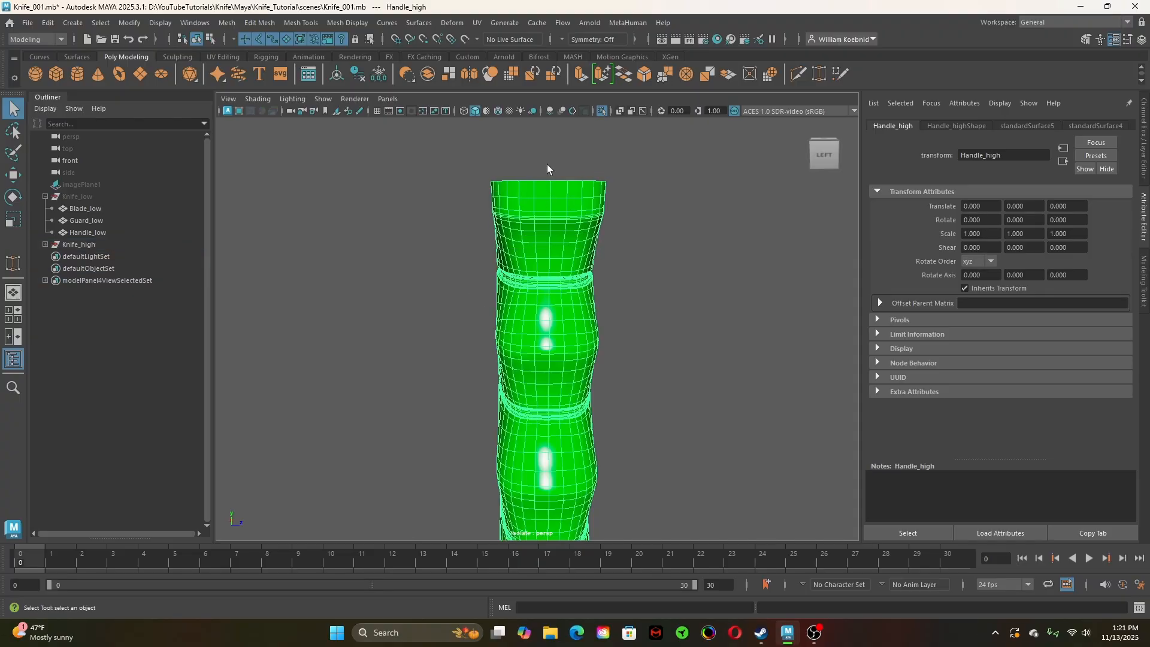
left_click(551, 202)
scroll(599, 352, "down", 5)
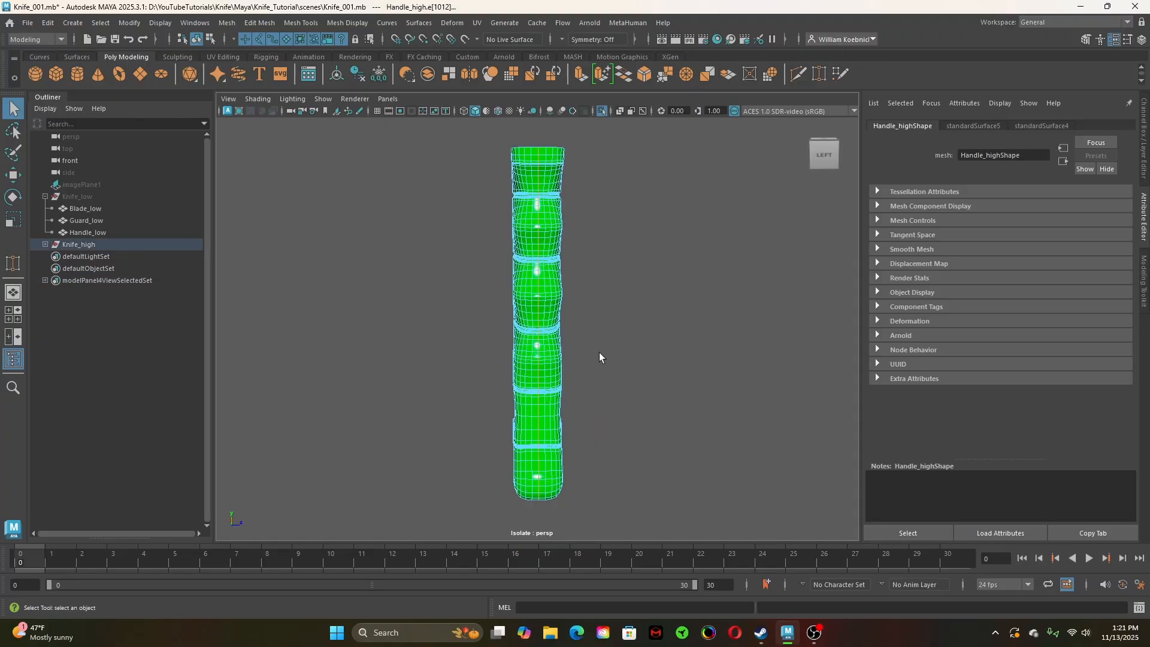
left_click_drag(601, 354, 858, 378, "alt")
scroll(682, 333, "up", 5)
middle_click_drag(661, 315, 656, 401, "alt")
left_click_drag(656, 401, 399, 308, "alt")
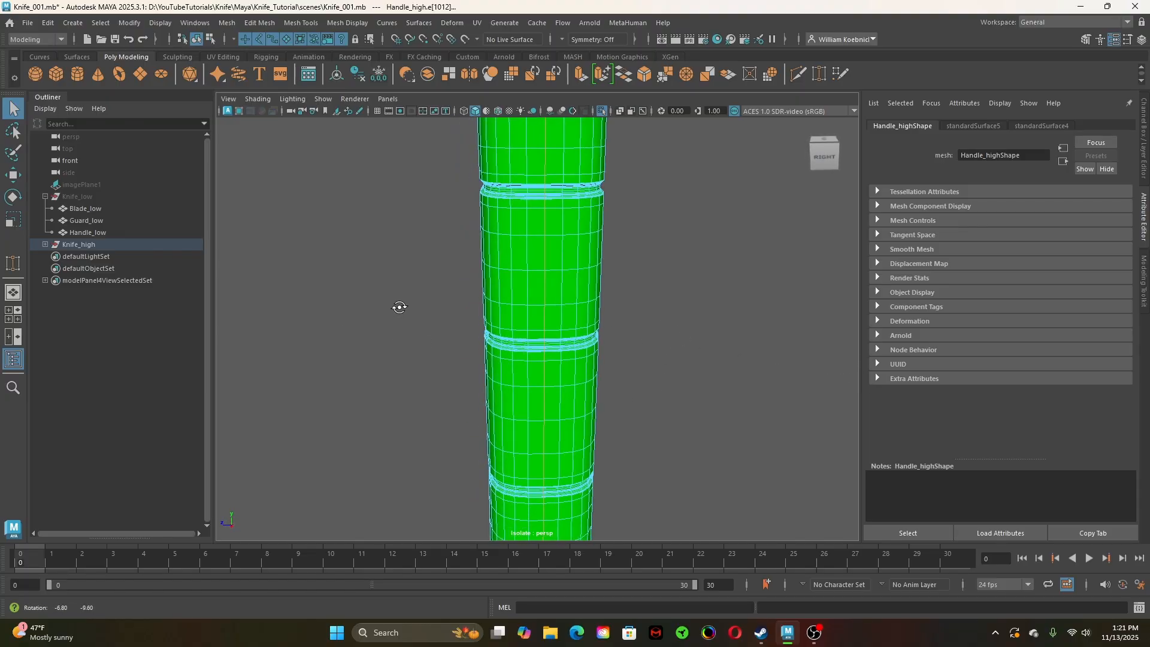
Bevel the selected lengthwise edge loop with a fraction of 0.054 and one segment
right_click_drag(360, 196, 397, 198, "shift")
middle_click_drag(398, 198, 403, 319, "alt")
scroll(402, 322, "up", 2)
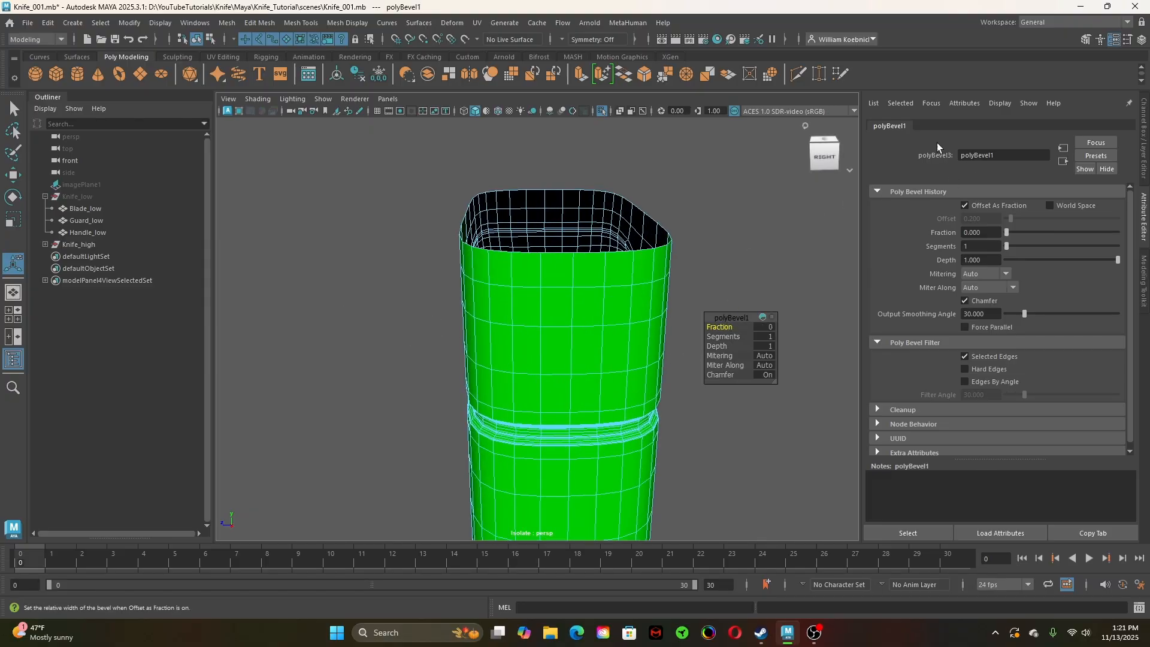
left_click(1138, 45)
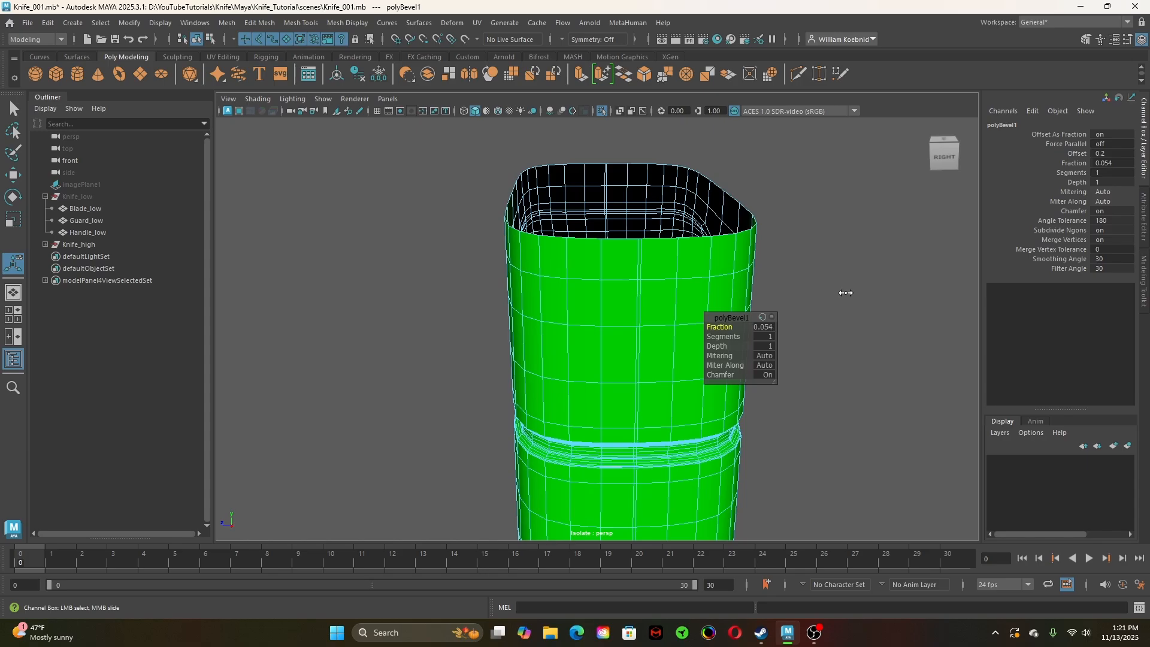
scroll(654, 246, "up", 3)
key("q")
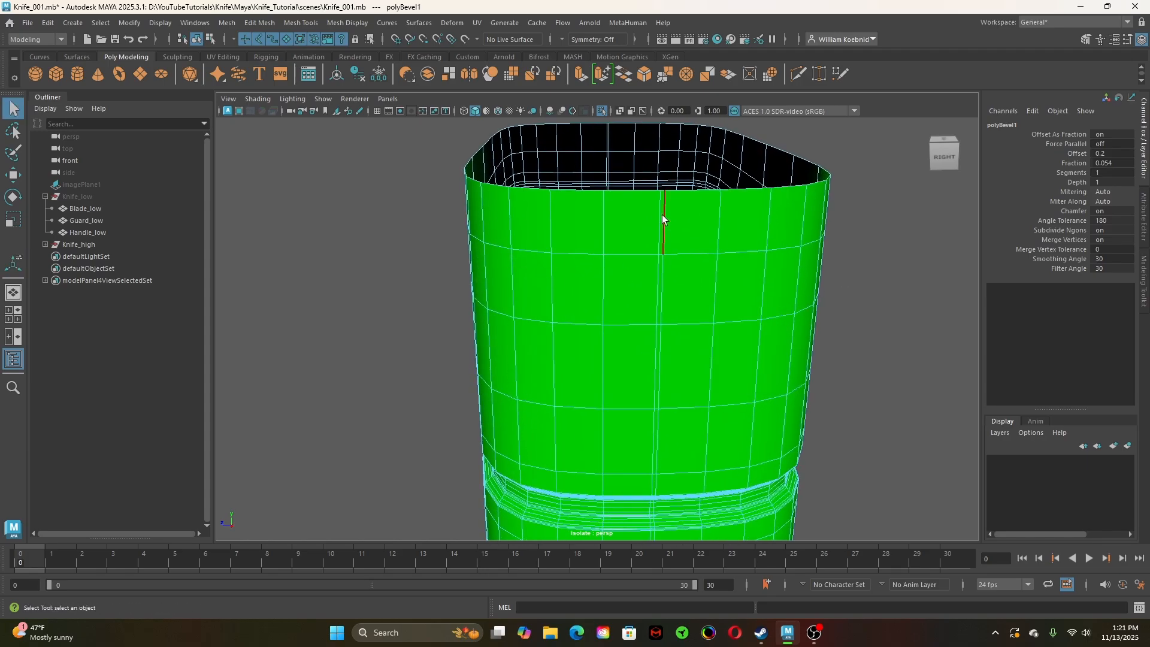
Select the narrow face loop between the bevelled edges and extrude it
right_click_drag(662, 215, 663, 246)
double_click(661, 223)
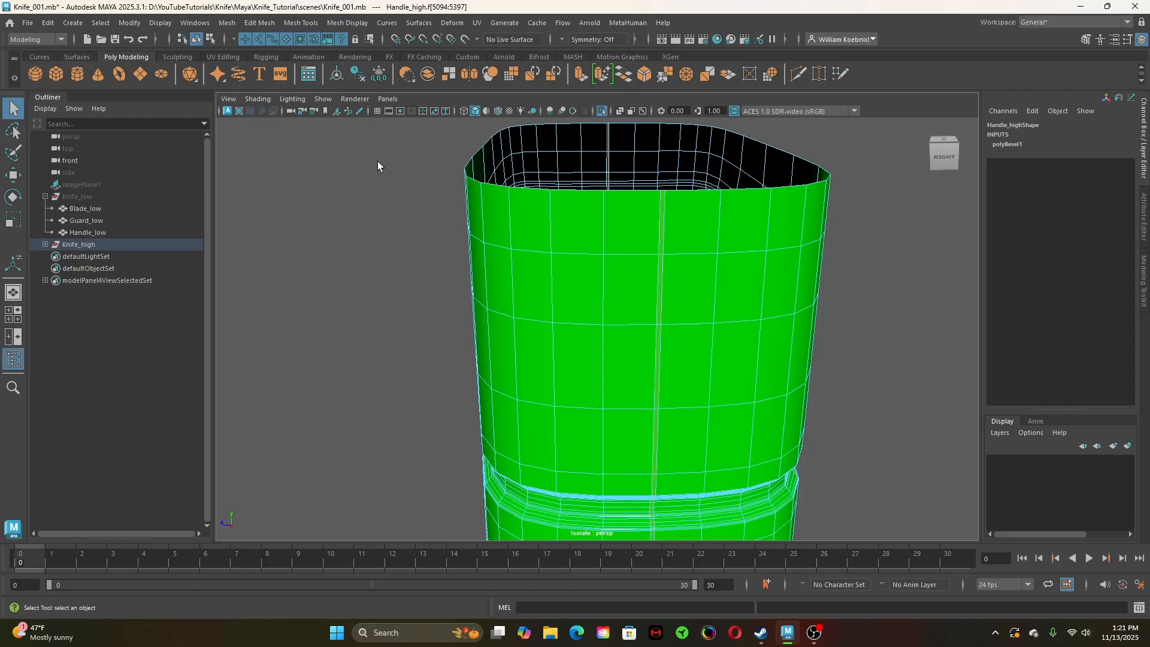
right_click_drag(377, 166, 379, 193, "shift")
right_click_drag(314, 267, 355, 280, "alt")
middle_click_drag(544, 217, 390, 310, "alt")
right_click_drag(390, 309, 401, 321, "alt")
mouse_move(401, 321)
left_mouse_down("alt")
mouse_move(634, 347)
mouse_move(388, 313)
mouse_move(394, 327)
left_mouse_up("alt")
right_click_drag(394, 327, 689, 335, "alt")
key("f")
middle_click_drag(689, 335, 698, 179, "alt")
right_click_drag(466, 275, 752, 364, "alt")
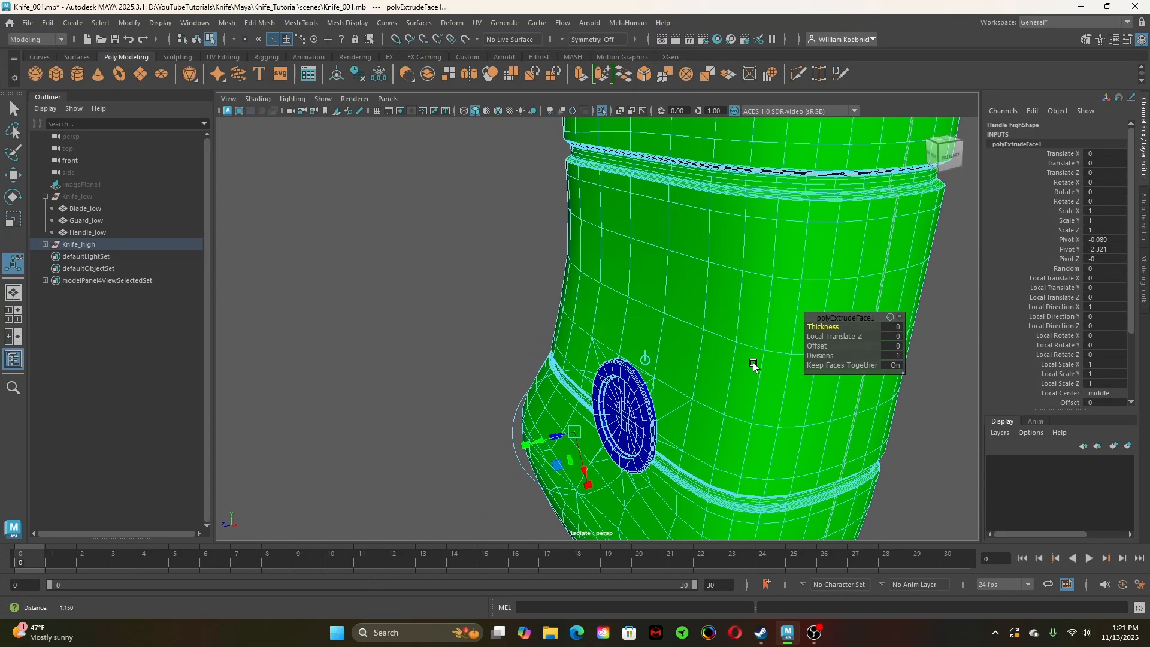
Set the thickness of the handle strip's extrusion to 0.002
middle_click_drag(622, 389, 688, 185, "alt")
middle_click_drag(641, 352, 484, 285, "alt")
right_click_drag(484, 284, 677, 246, "alt")
middle_click_drag(677, 246, 490, 398, "alt")
left_click_drag(490, 398, 569, 374, "alt")
left_click_drag(459, 364, 475, 361, "alt")
middle_click_drag(475, 361, 503, 333, "alt")
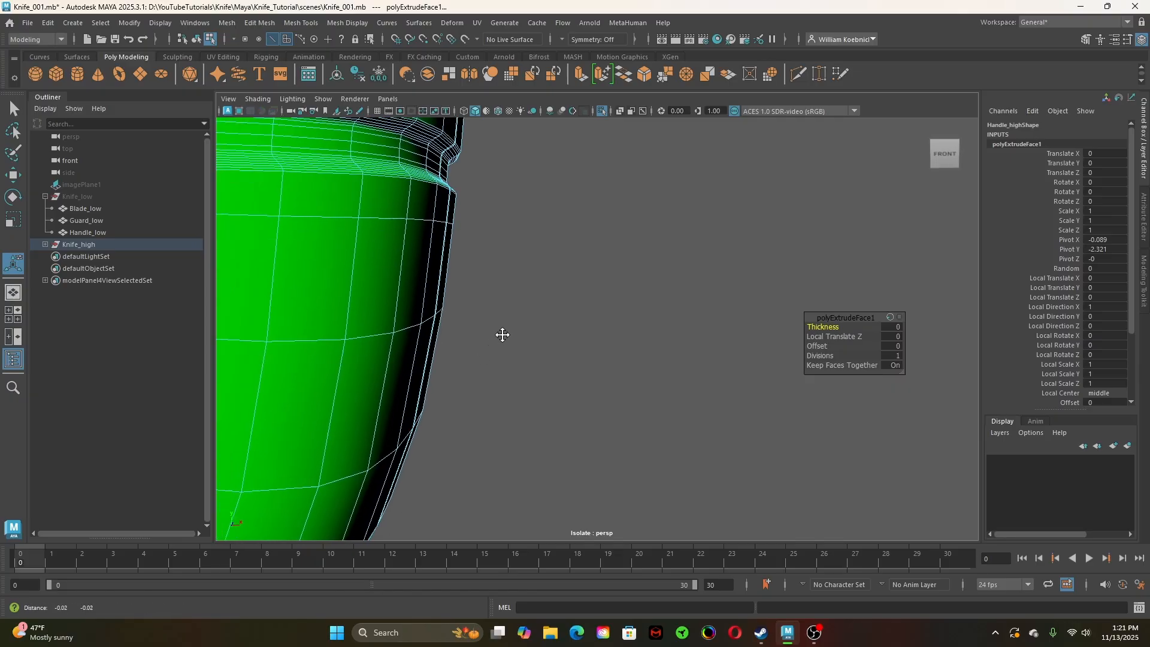
mouse_move(503, 334)
right_mouse_down("alt")
mouse_move(513, 322)
mouse_move(523, 337)
right_mouse_up("alt")
left_click_drag(523, 337, 487, 336, "alt")
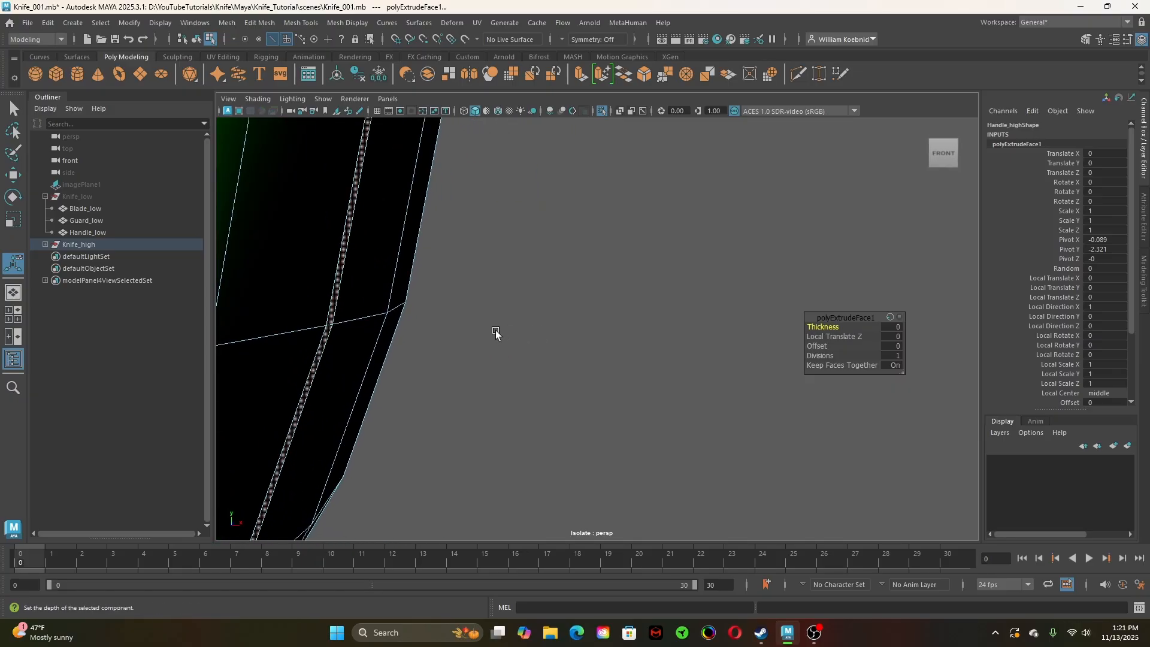
middle_click_drag(495, 331, 496, 331)
left_click_drag(497, 334, 473, 300, "alt")
scroll(585, 254, "down", 5)
middle_click_drag(605, 164, 577, 407, "alt")
middle_click_drag(605, 207, 611, 425, "alt")
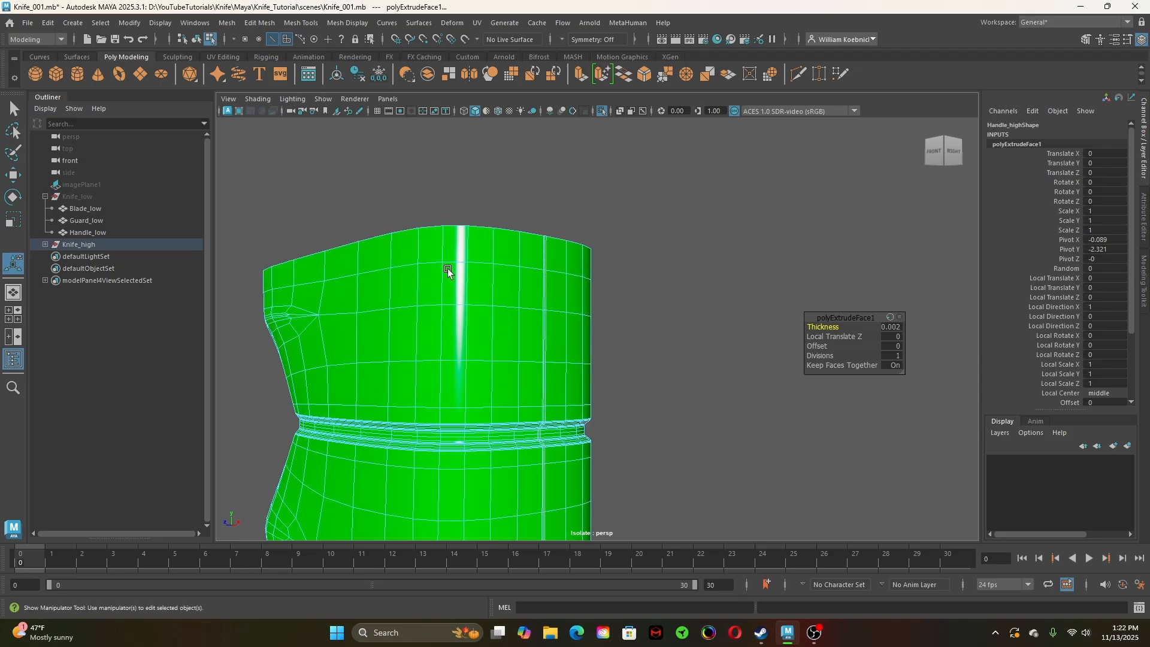
Try collapsing the short edges across the extruded strip, then undo the collapse
right_click_drag(449, 270, 598, 306, "alt")
left_click_drag(599, 306, 535, 342, "alt")
key("q")
right_click_drag(523, 190, 522, 164)
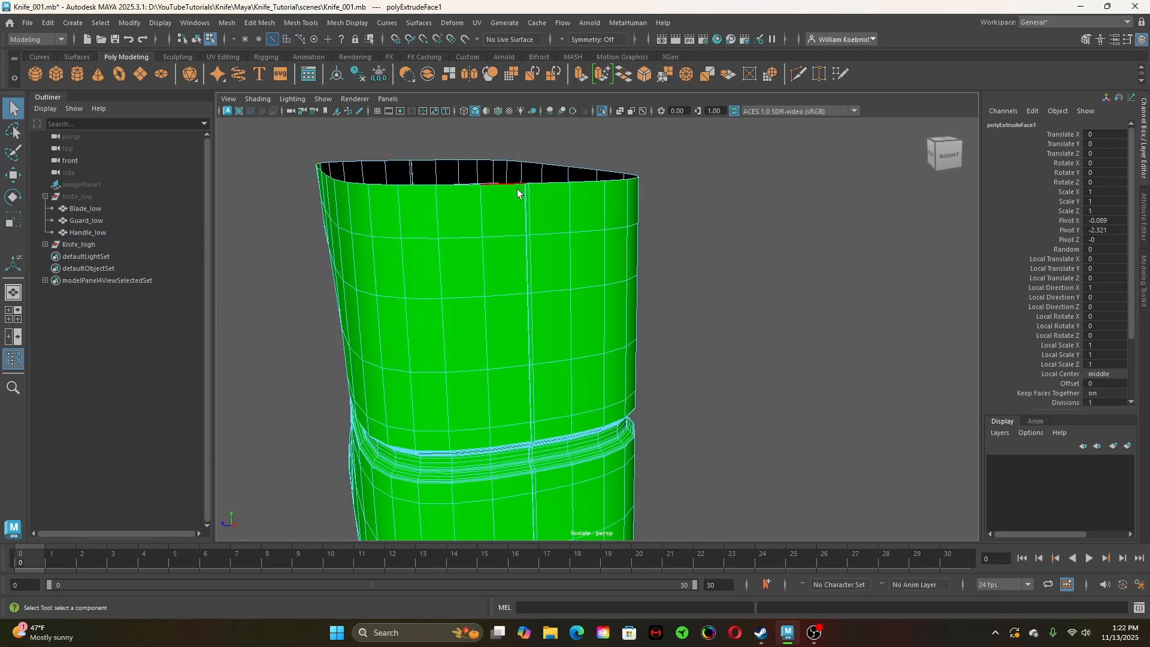
left_click(519, 190)
key("f")
right_click_drag(748, 341, 708, 346, "alt")
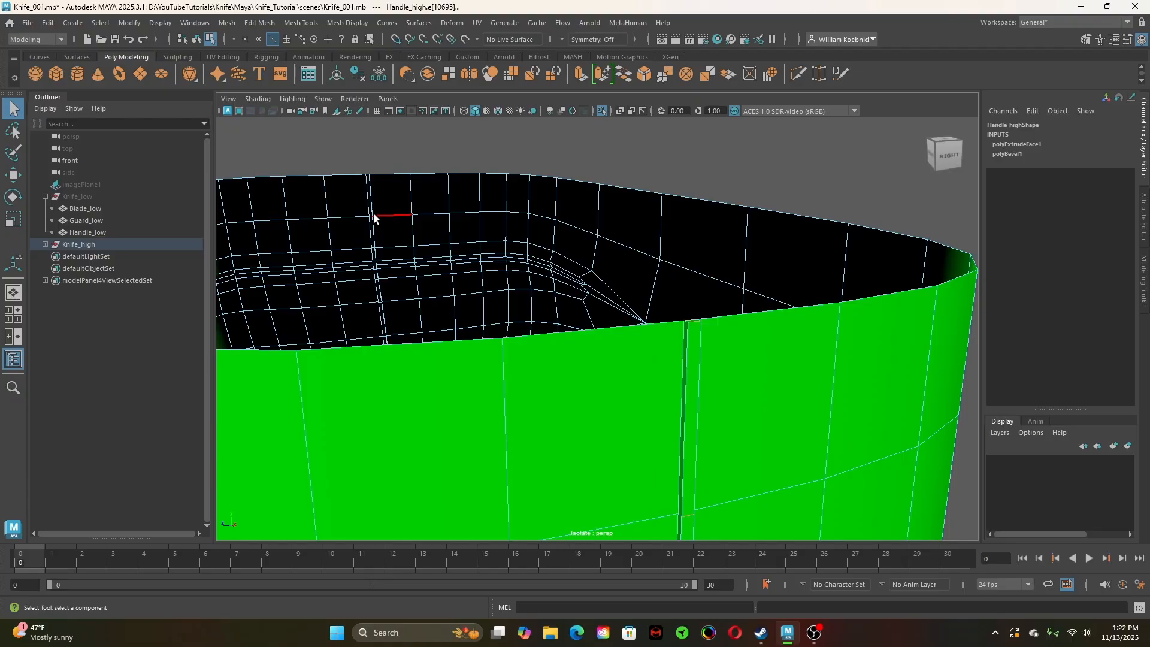
scroll(397, 253, "up", 2)
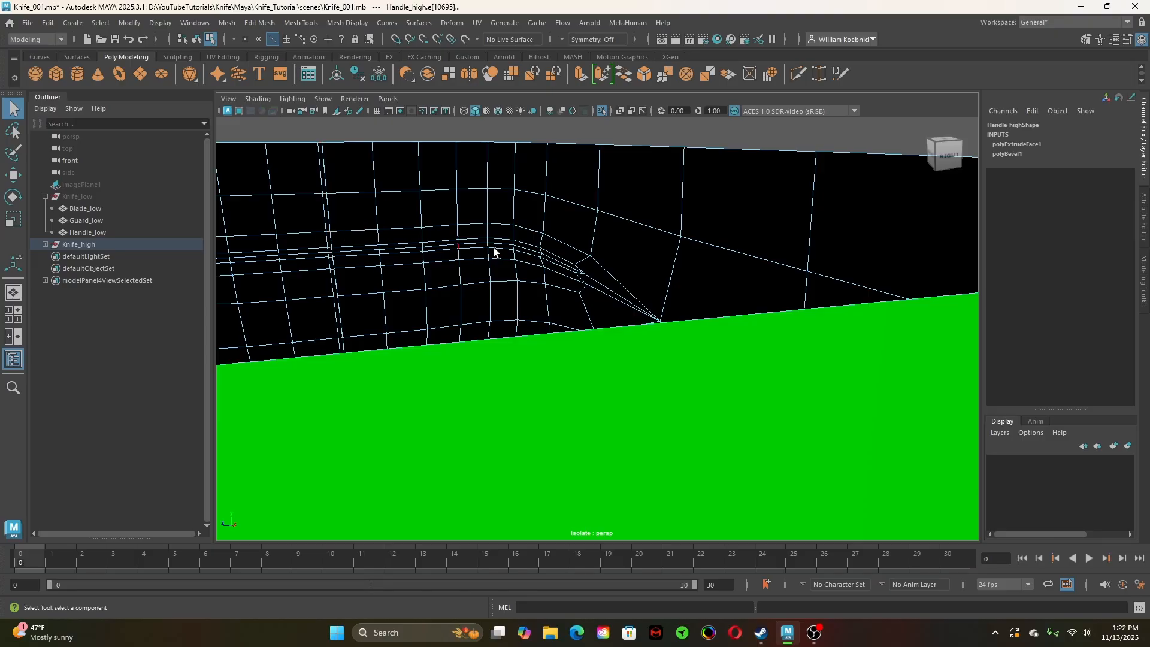
scroll(569, 260, "down", 6)
left_click_drag(623, 342, 452, 300, "alt")
scroll(652, 340, "up", 5)
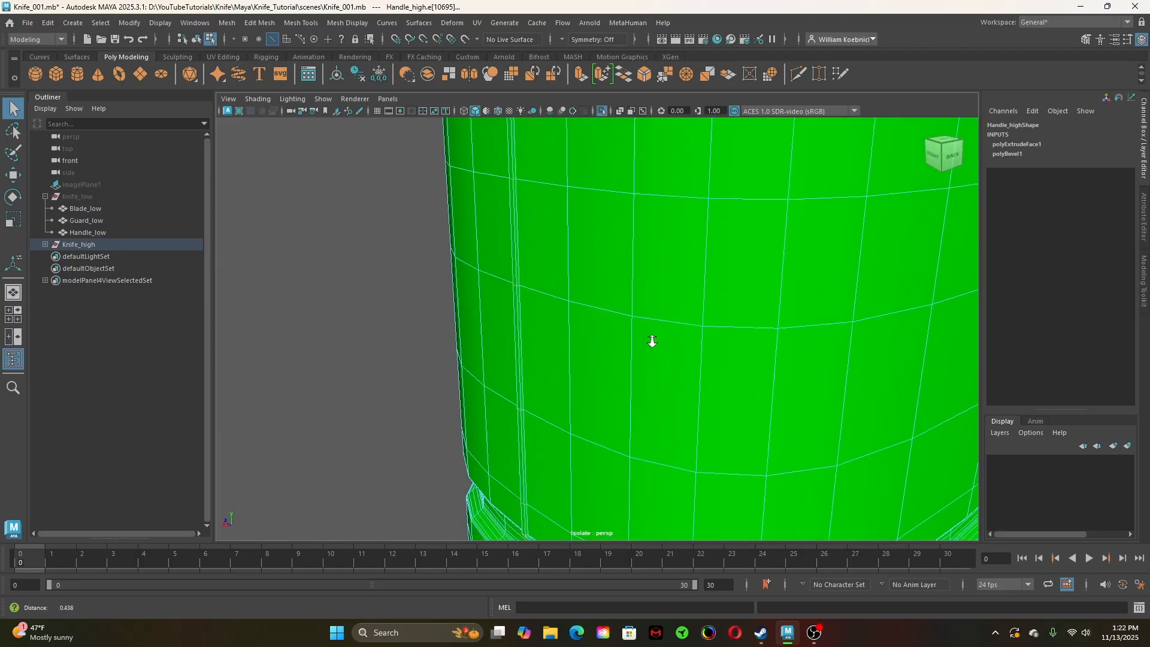
right_click(350, 186, "shift")
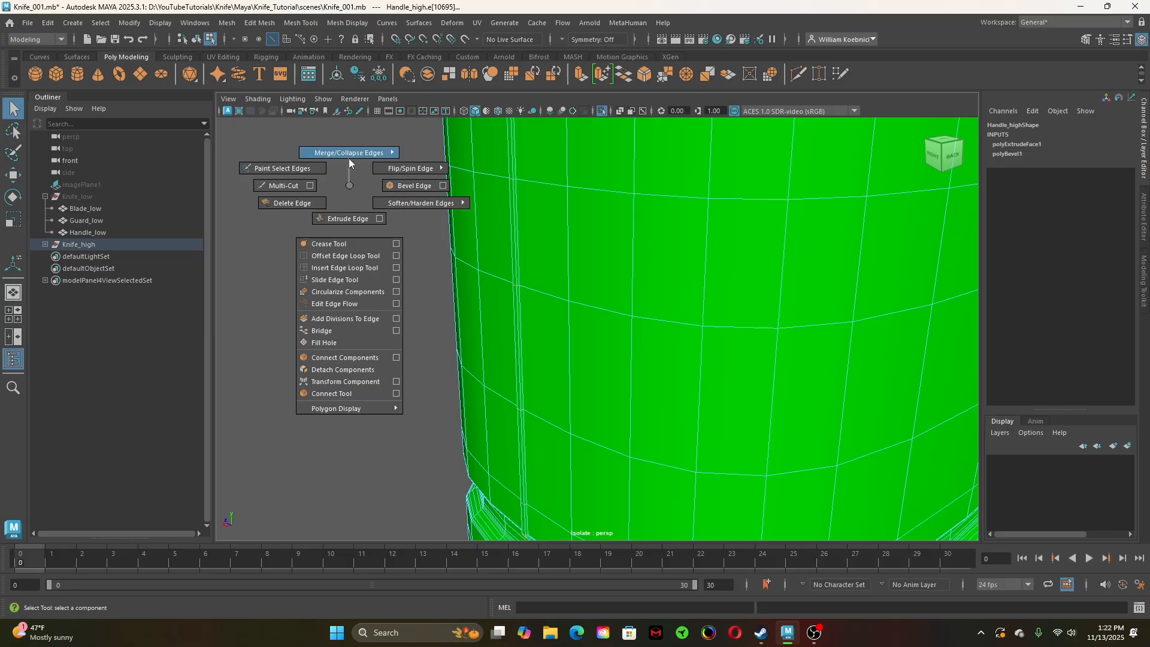
right_click_drag(349, 158, 394, 142, "shift")
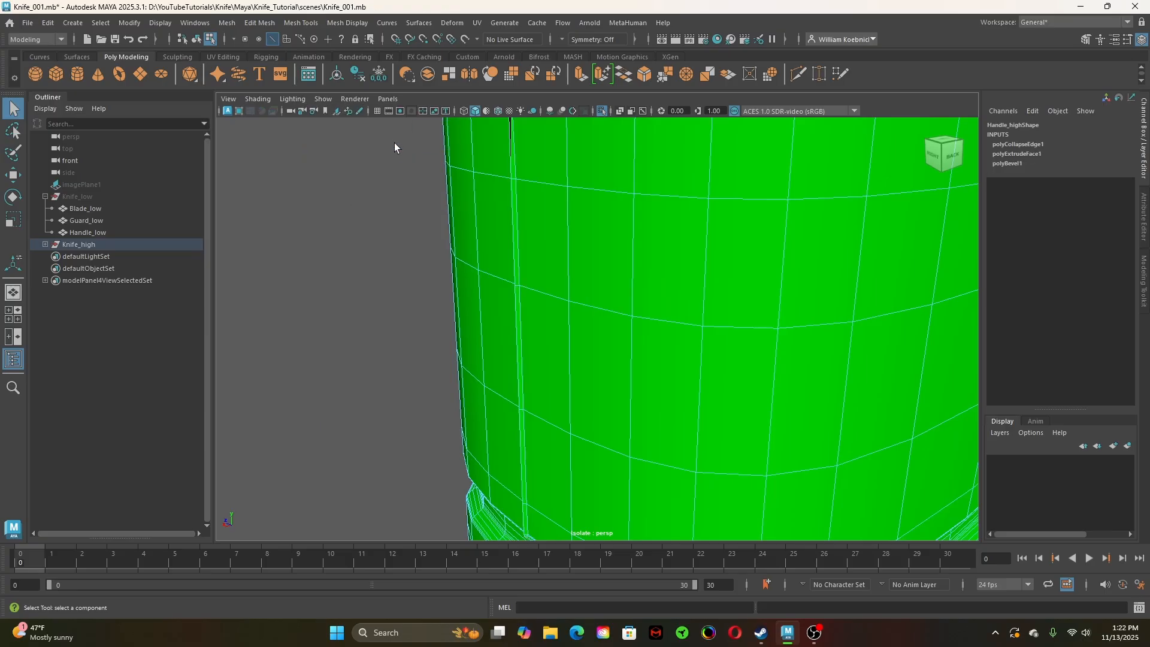
left_click_drag(651, 264, 645, 324, "alt")
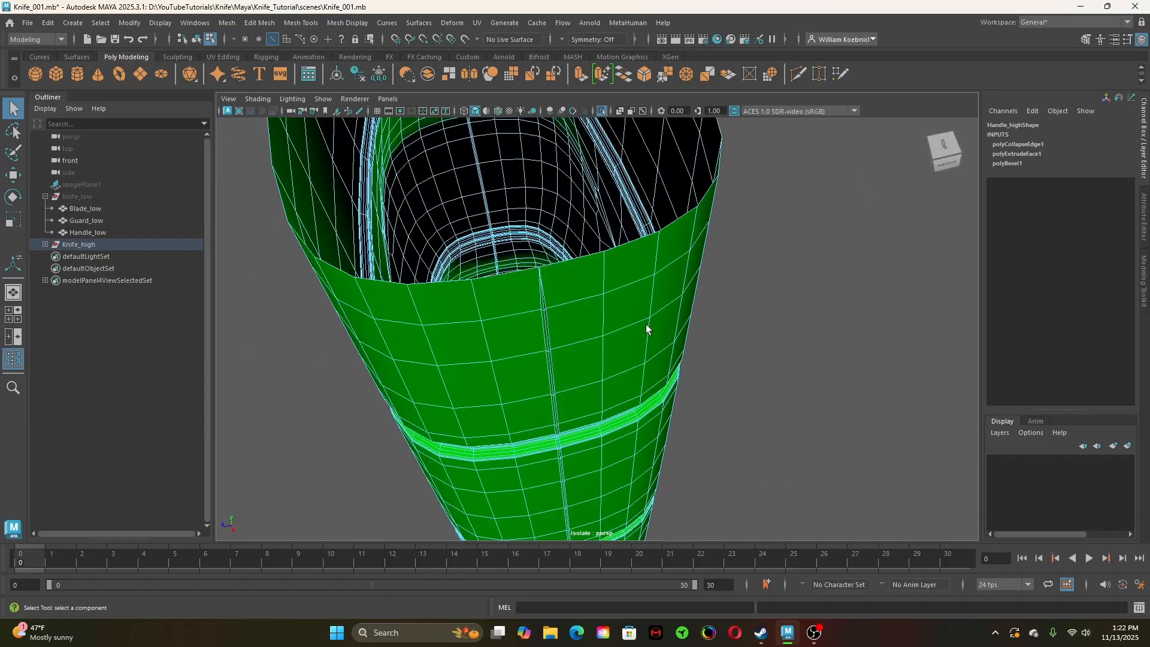
key("ctrl+z")
Delete the two tiny end faces of the extruded strip at the front and back of the handle's open end
scroll(503, 334, "up", 5)
middle_click_drag(494, 257, 543, 331, "alt")
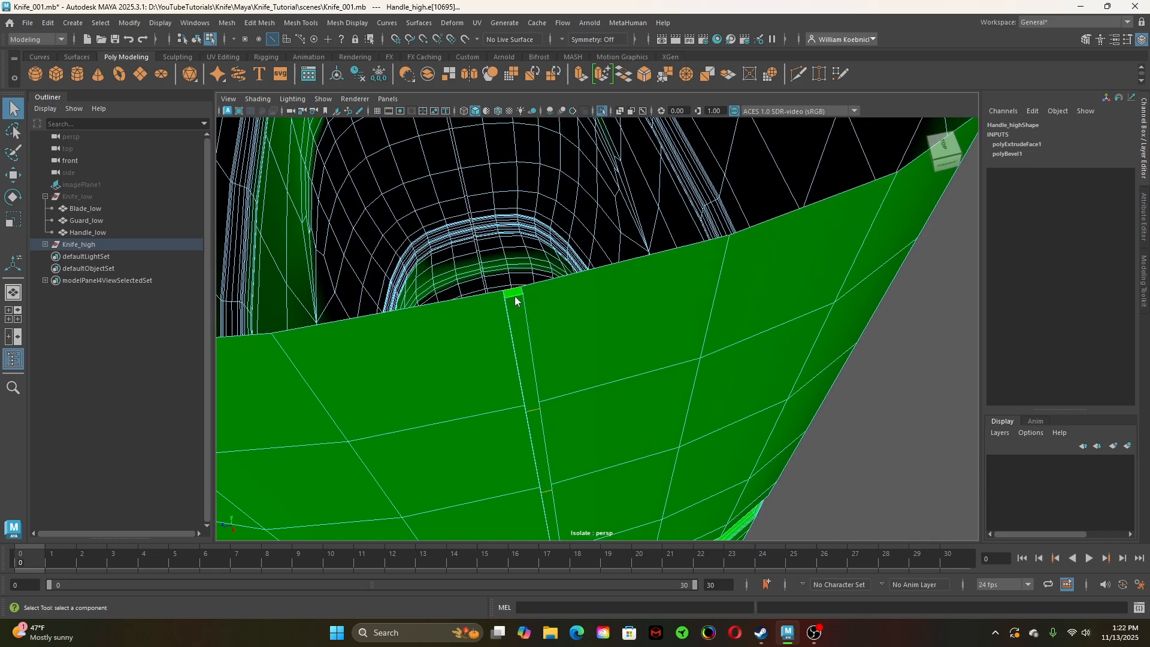
right_click_drag(514, 276, 517, 318)
left_click(513, 293)
right_click_drag(789, 322, 542, 287, "alt")
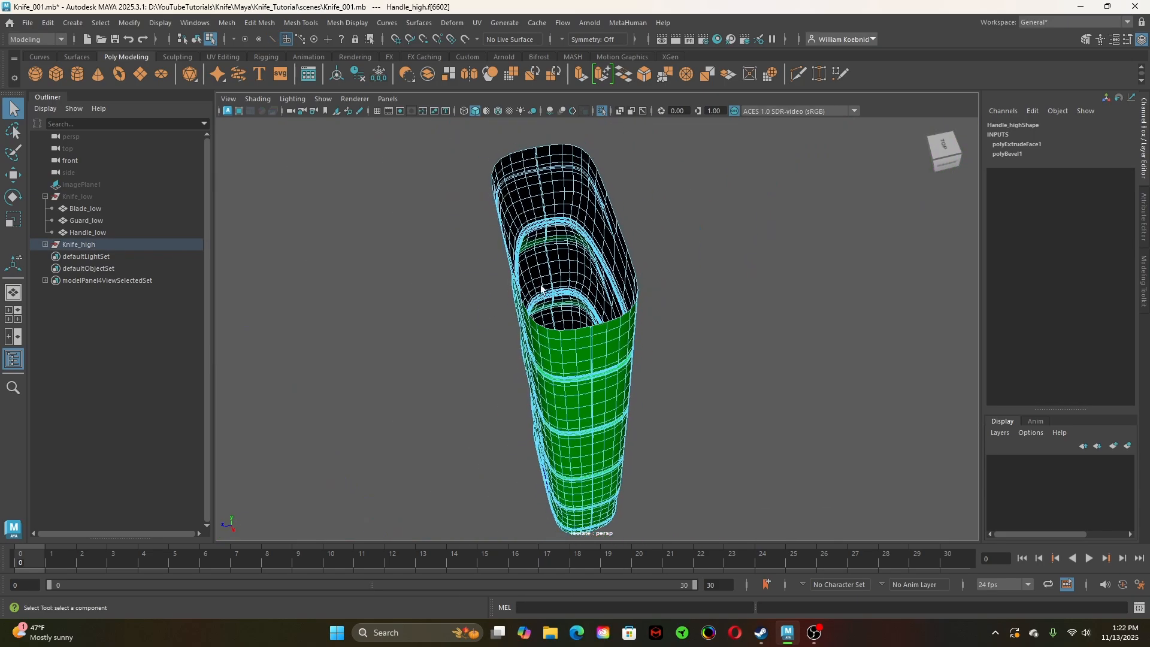
middle_click_drag(555, 257, 587, 371, "alt")
right_click_drag(587, 359, 672, 336, "alt")
middle_click_drag(531, 232, 573, 355, "alt")
right_click_drag(517, 337, 669, 374, "alt")
right_click_drag(555, 370, 495, 361, "alt")
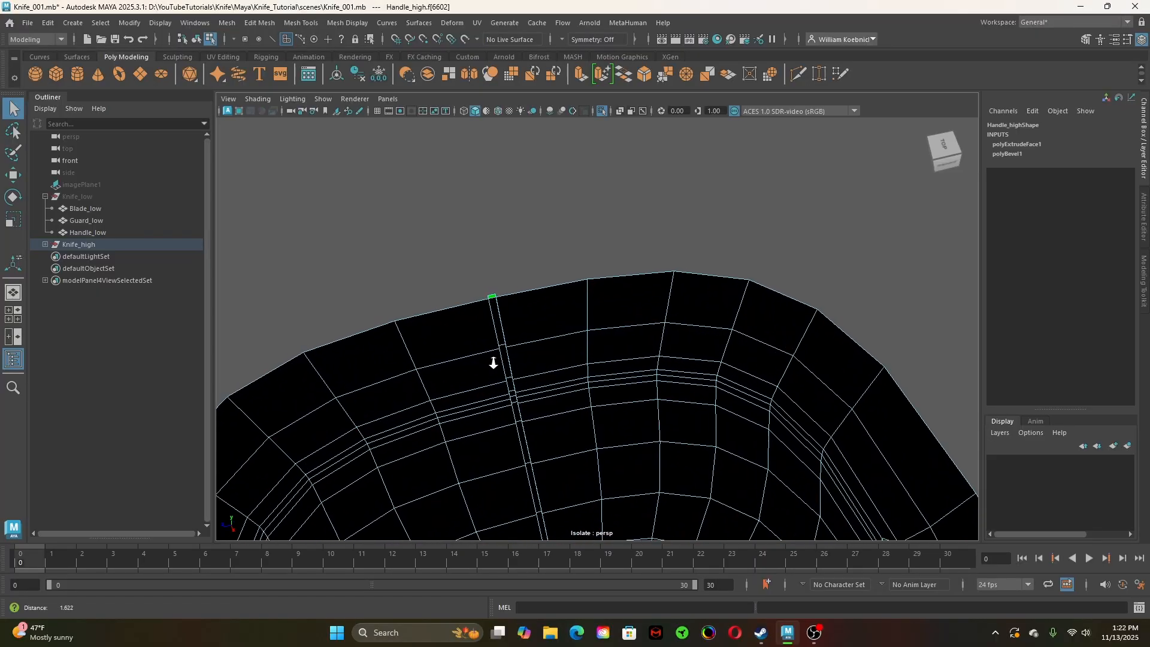
left_click(485, 294)
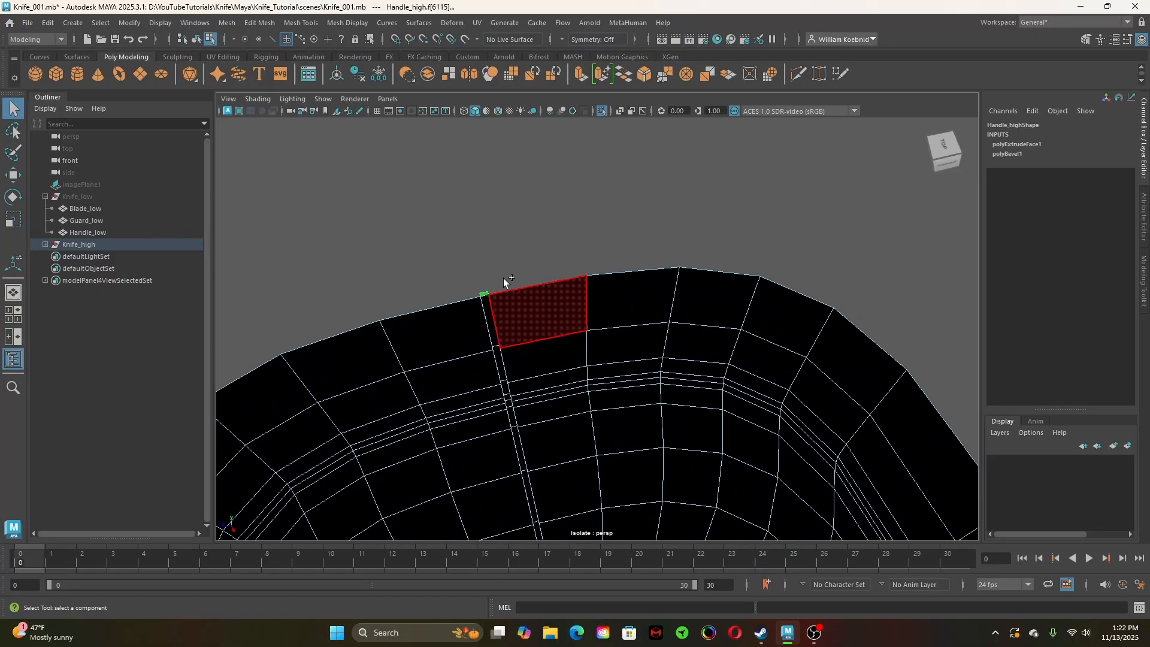
left_click(588, 205)
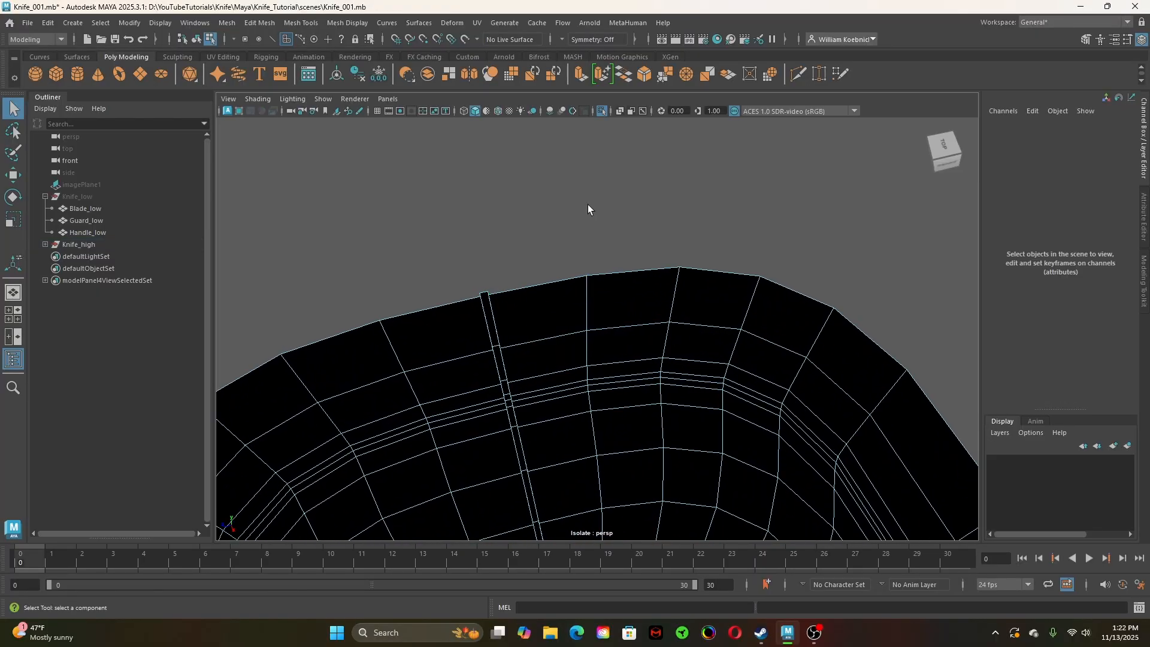
Select the short edges across the extruded strip and collapse them into a single line along the handle
right_click_drag(588, 204, 578, 162)
right_click_drag(658, 423, 572, 279, "alt")
left_click(566, 270)
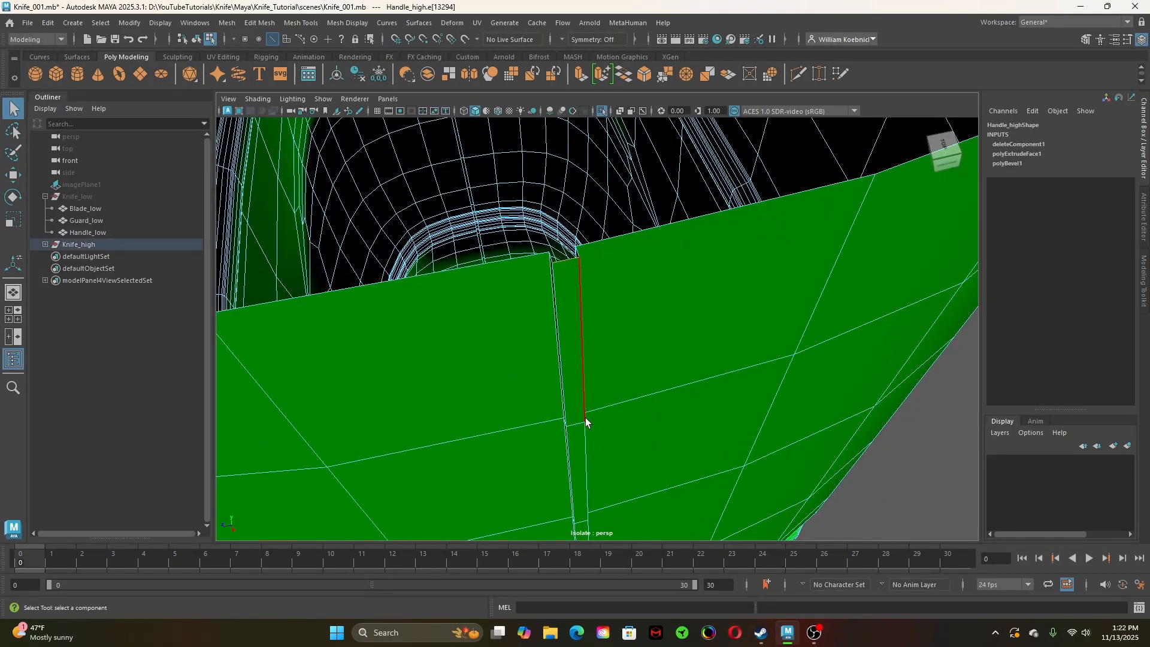
left_click(578, 427)
right_click_drag(580, 429, 666, 375, "alt")
right_click_drag(800, 290, 796, 254, "shift")
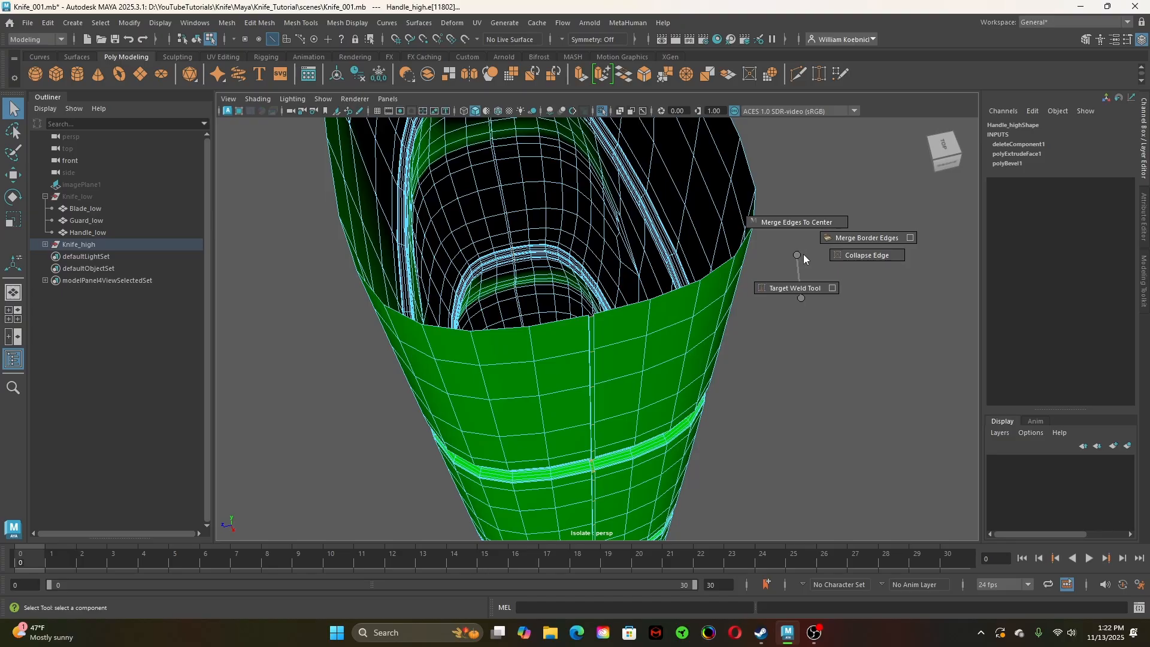
right_click_drag(837, 258, 836, 256, "shift")
Return to object mode, clear the selection and check the seam along the whole handle
left_click_drag(827, 285, 824, 347, "alt")
right_click_drag(824, 347, 647, 335, "alt")
right_click_drag(638, 225, 694, 208)
left_click(717, 305)
right_click_drag(759, 362, 730, 378, "alt")
left_click_drag(772, 370, 687, 336, "alt")
right_click_drag(687, 337, 632, 353, "alt")
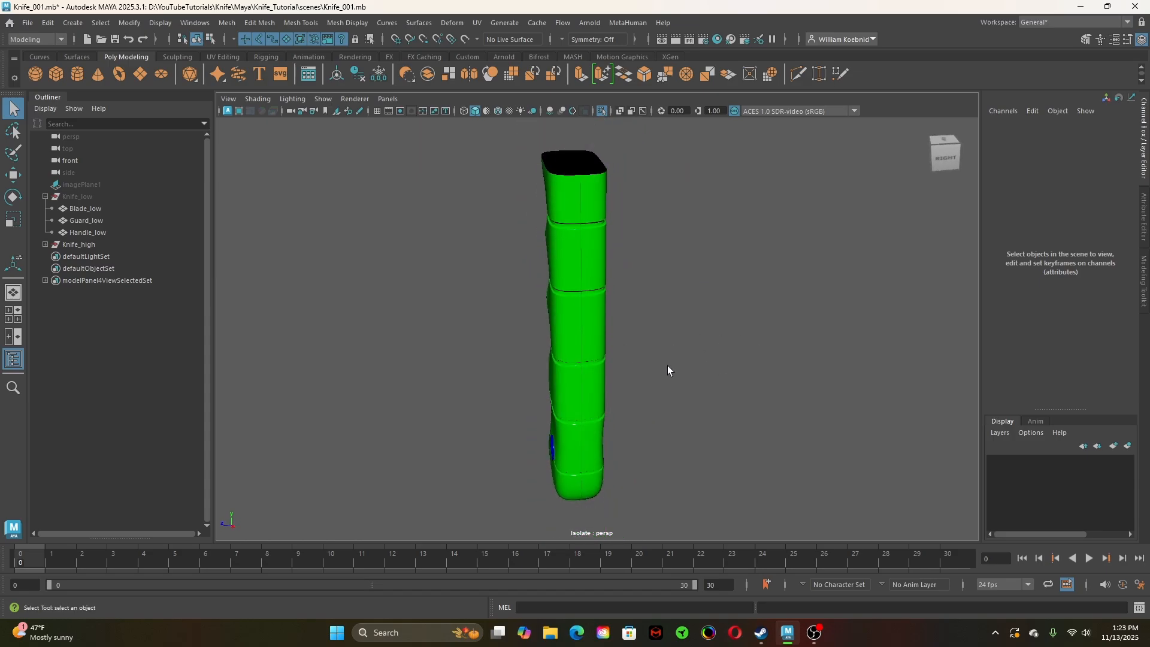
Select the high-poly handle and deselect it again, then turn off isolation to bring back the whole knife
left_click_drag(667, 365, 545, 341, "alt")
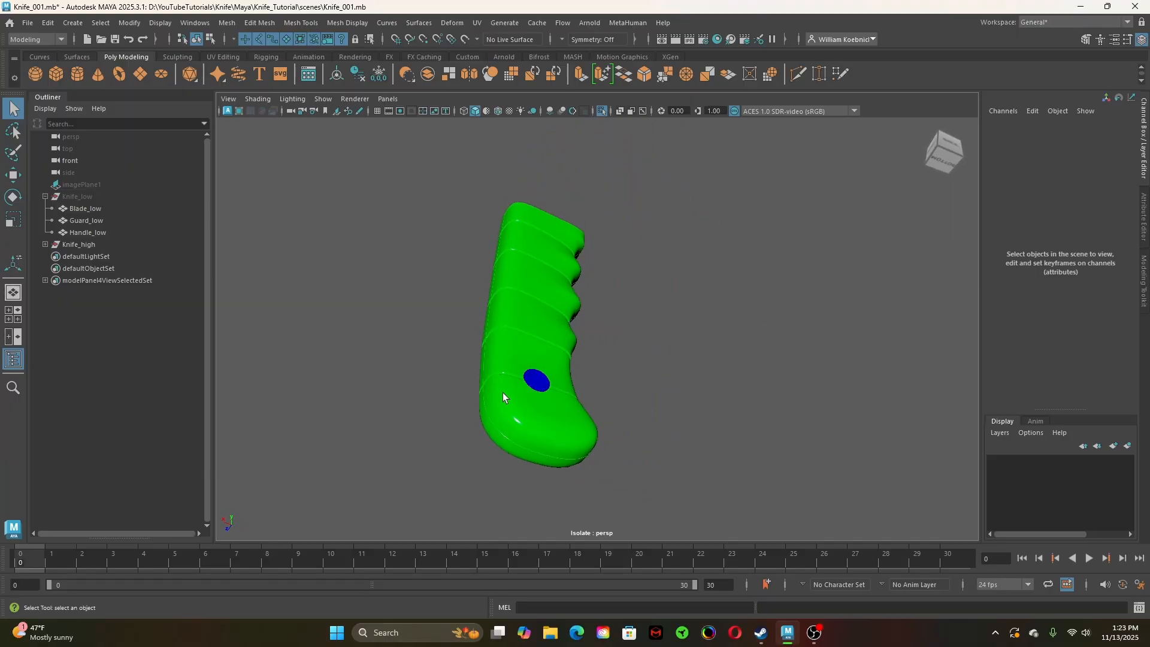
left_click_drag(667, 400, 739, 466, "alt")
scroll(689, 370, "up", 5)
middle_click_drag(660, 327, 695, 446, "alt")
left_click(584, 288)
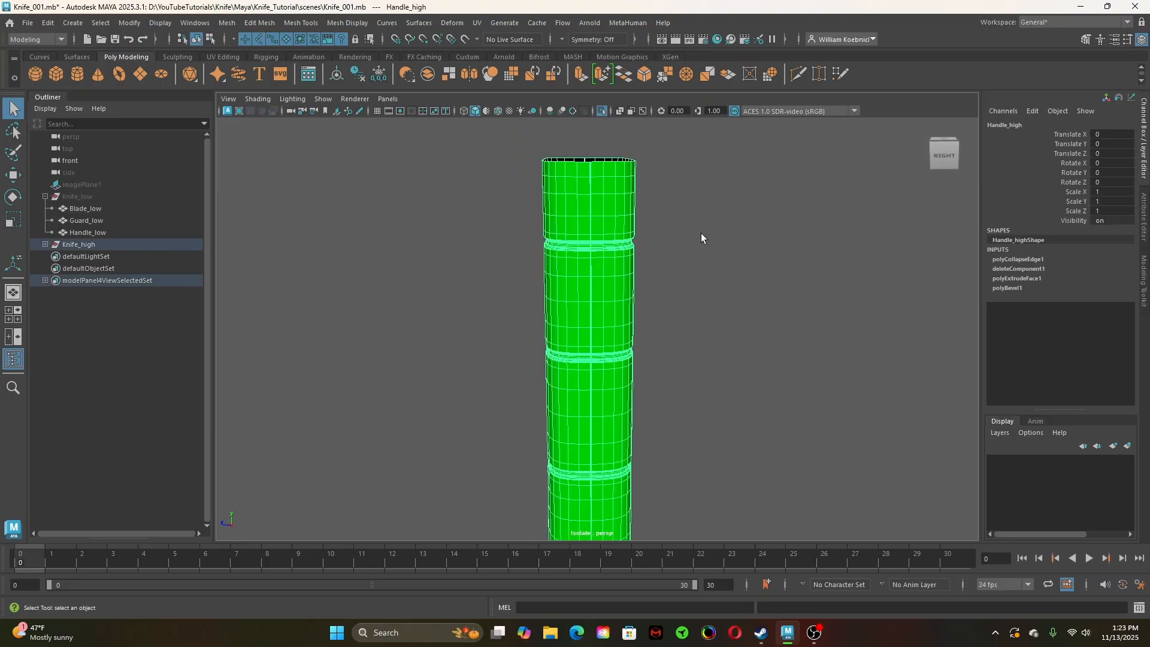
right_click_drag(702, 233, 827, 269, "shift")
left_click(716, 253)
left_click_drag(716, 299, 961, 322, "alt")
mouse_move(757, 378)
left_mouse_down("alt")
mouse_move(817, 333)
mouse_move(746, 290)
mouse_move(604, 341)
mouse_move(545, 336)
mouse_move(718, 352)
mouse_move(750, 389)
mouse_move(702, 413)
mouse_move(716, 383)
mouse_move(747, 447)
mouse_move(765, 361)
mouse_move(763, 385)
left_mouse_up("alt")
key("ctrl+1")
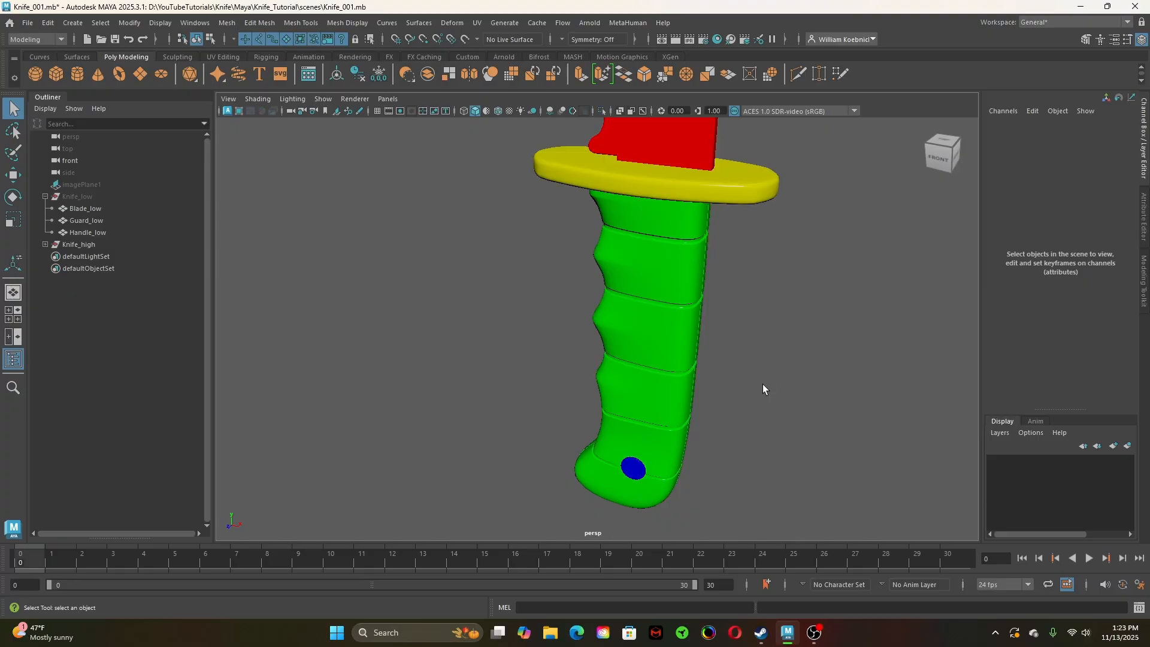
Frame the high-poly guard and examine where the handle meets it, then view the whole knife from several sides
middle_click_drag(736, 278, 712, 380, "alt")
left_click(704, 290)
key("f")
left_click_drag(713, 319, 803, 372, "alt")
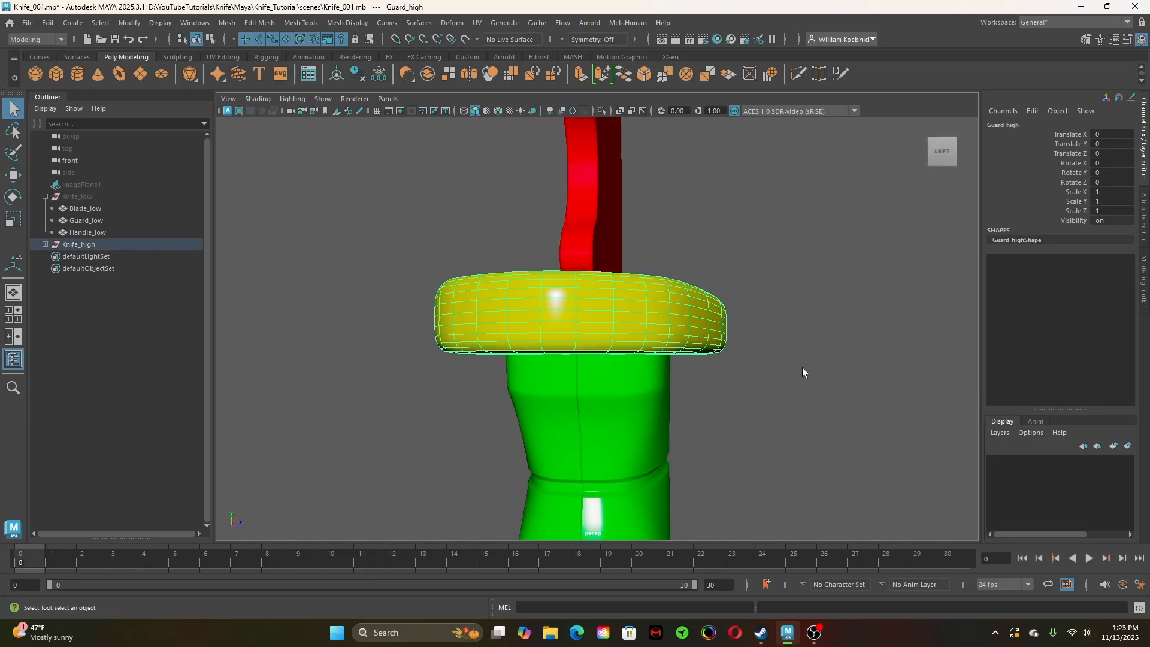
right_click_drag(803, 372, 631, 430, "alt")
left_click_drag(714, 431, 781, 429, "alt")
left_click_drag(634, 412, 783, 415, "alt")
left_click(633, 400)
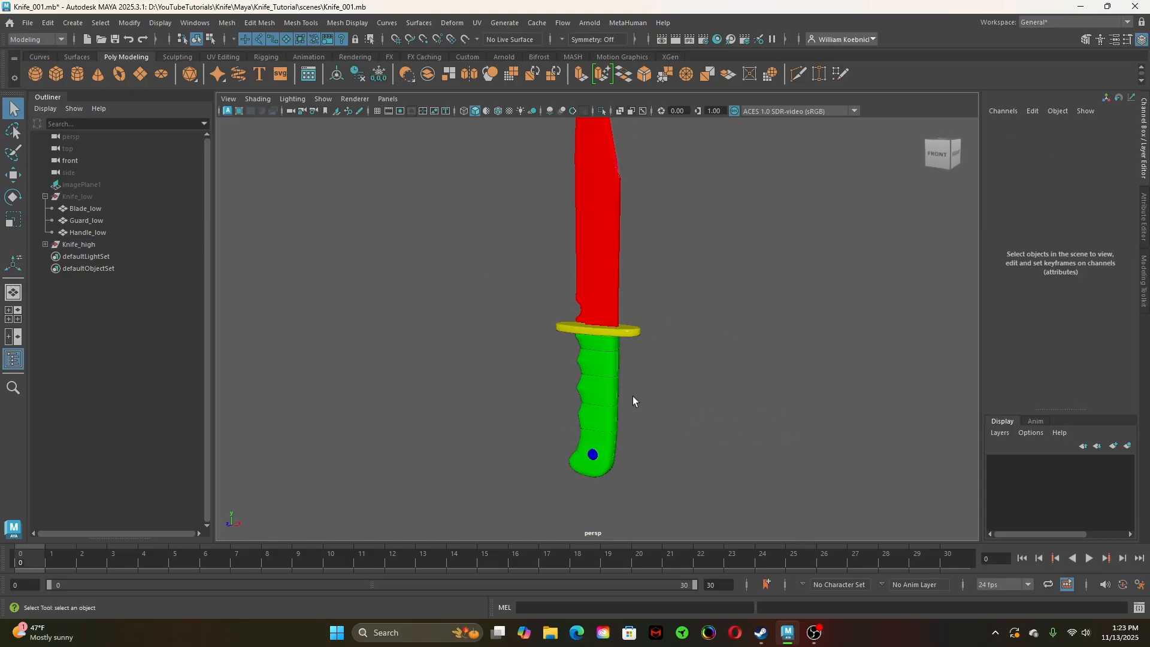
right_click_drag(634, 399, 658, 411, "alt")
left_click_drag(657, 410, 755, 412, "alt")
scroll(594, 405, "down", 3)
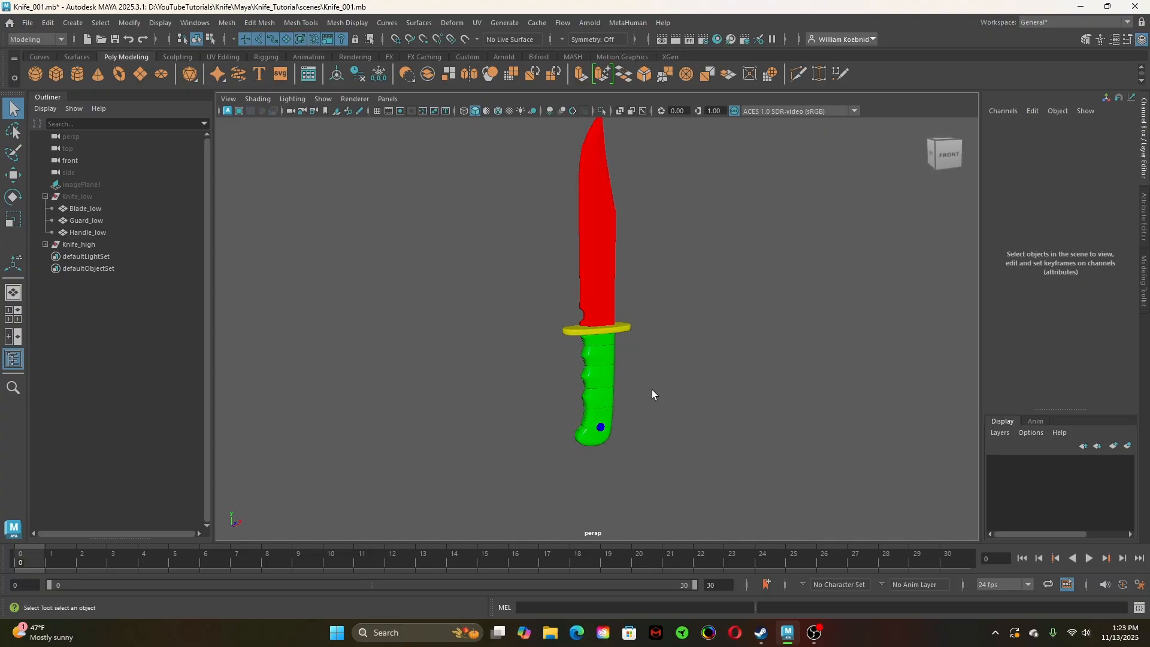
Freeze the transformations and center the pivots of the high-poly handle, guard and blade
left_click(604, 414)
left_click(592, 331, "shift")
left_click(593, 291, "shift")
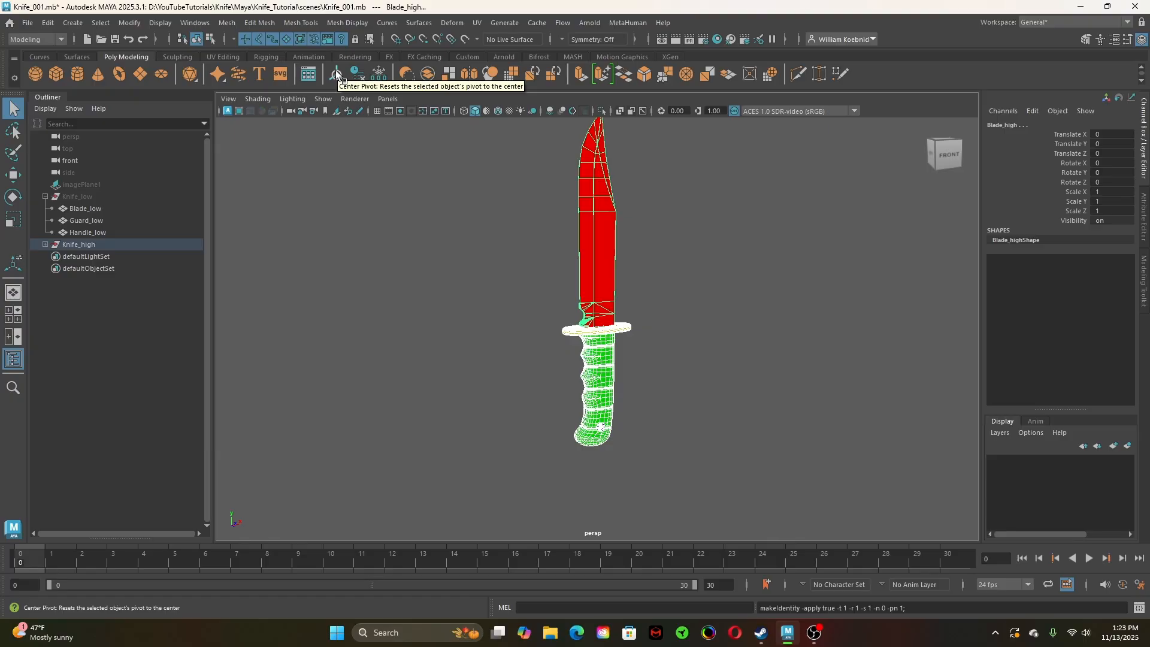
left_click(390, 311)
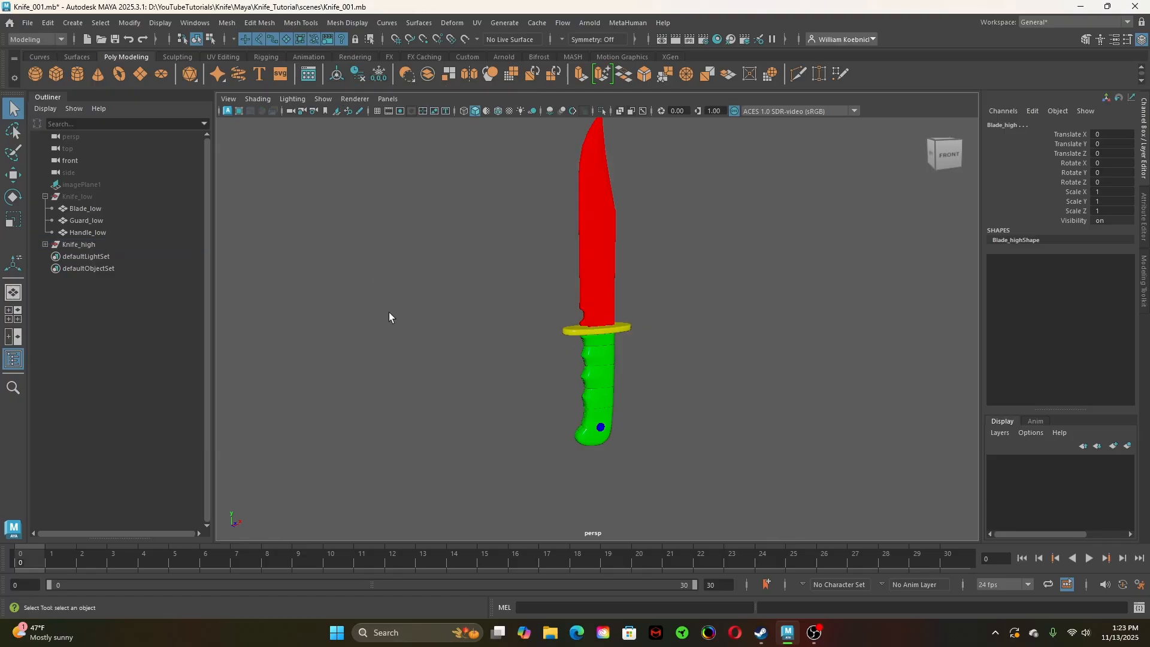
left_click_drag(734, 395, 745, 398, "alt")
Unhide the Knife_low group alongside the high-poly meshes and save the scene
left_click(116, 196)
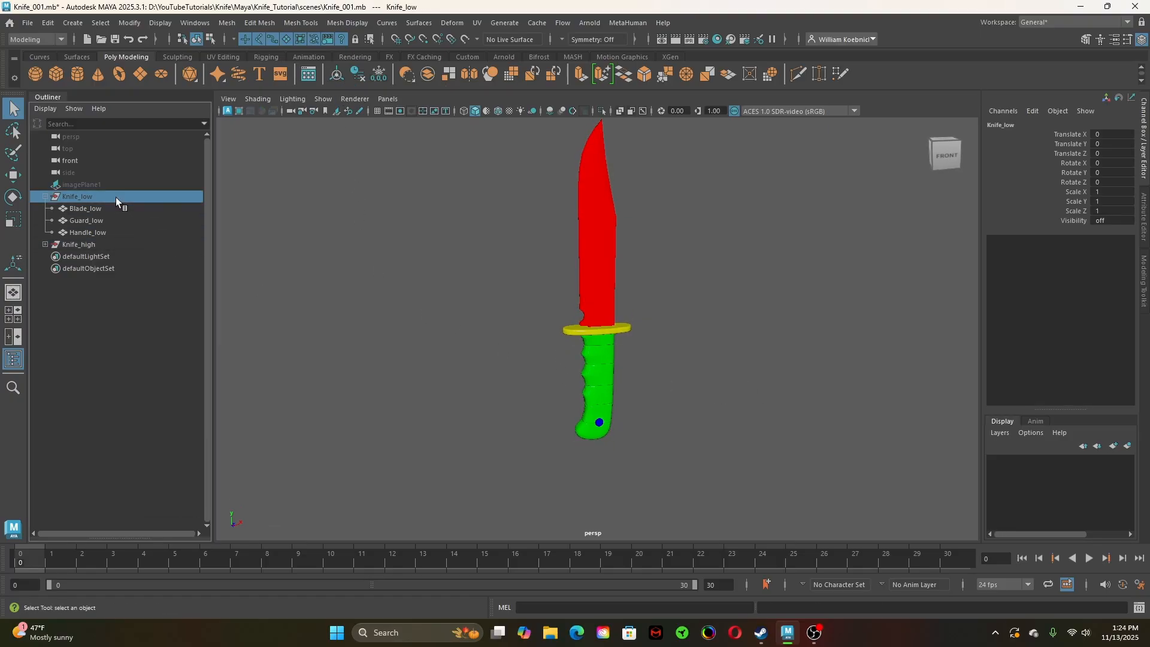
key("h")
left_click(390, 300)
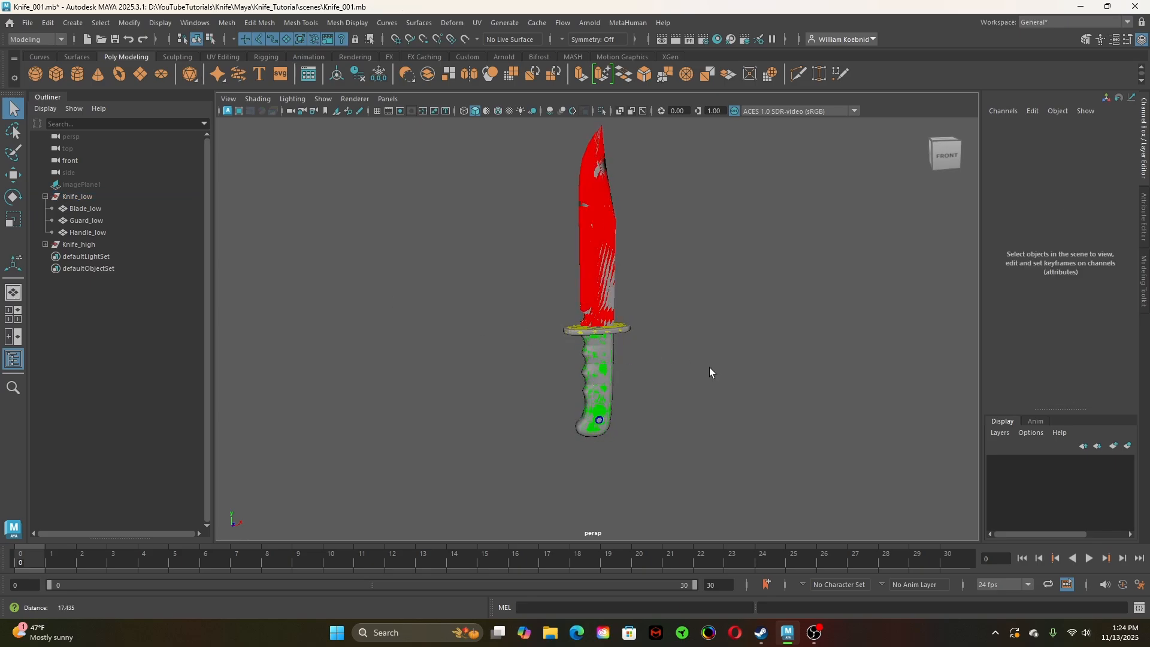
mouse_move(711, 372)
left_mouse_down("alt")
mouse_move(788, 377)
mouse_move(612, 335)
mouse_move(729, 364)
left_mouse_up("alt")
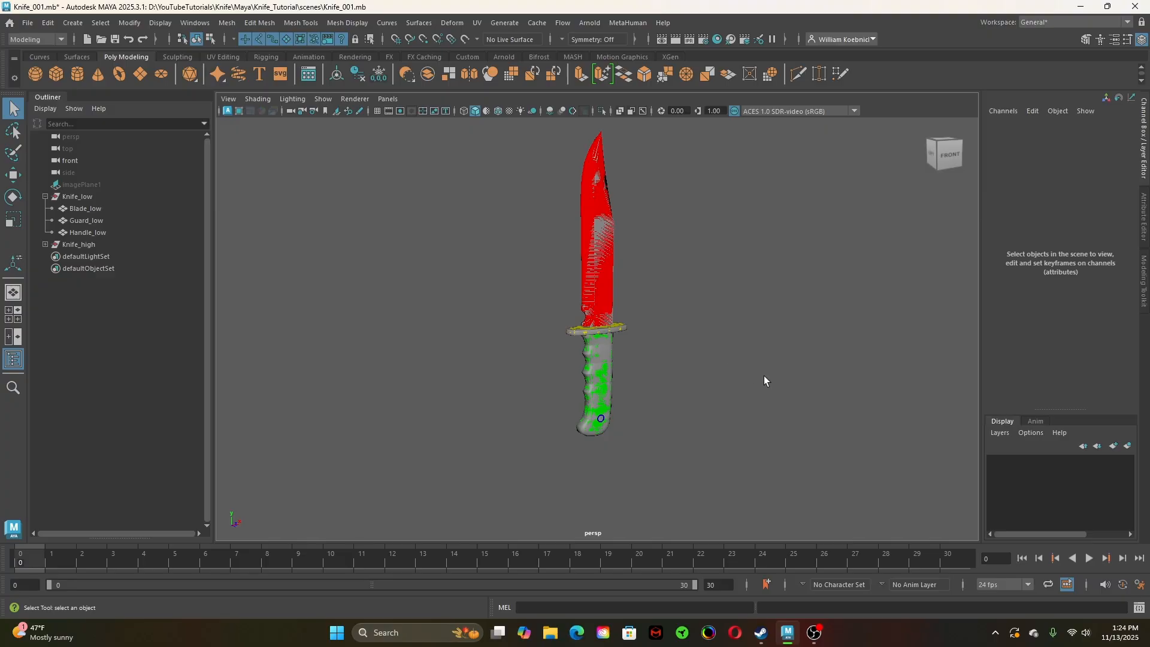
left_click(28, 24)
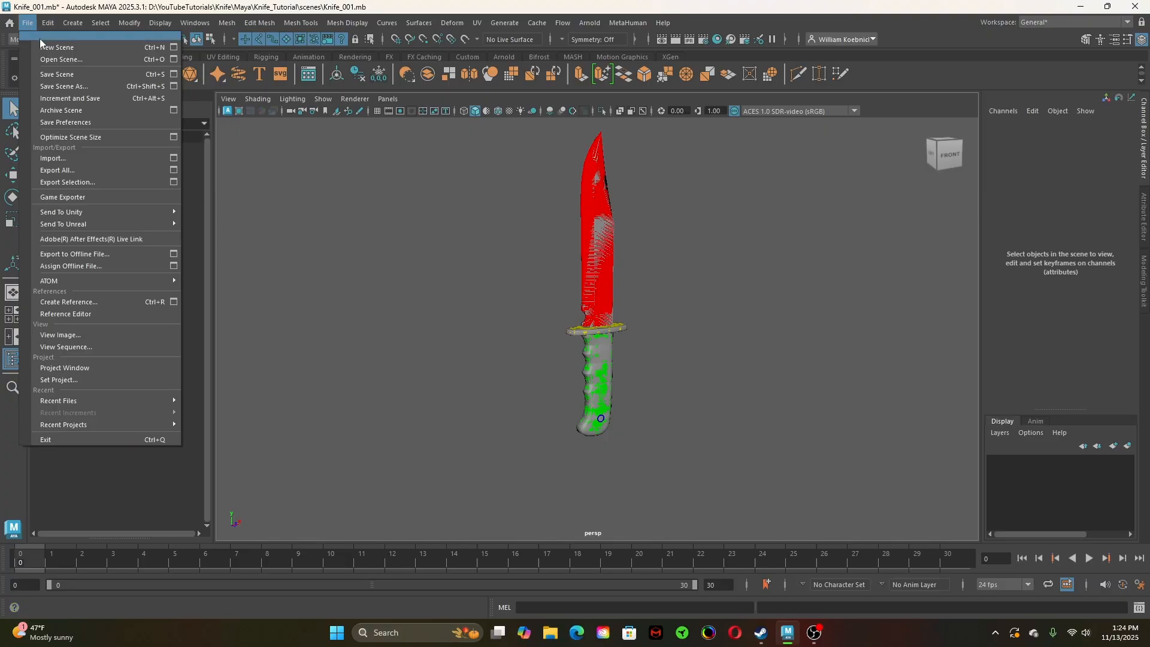
left_click(61, 75)
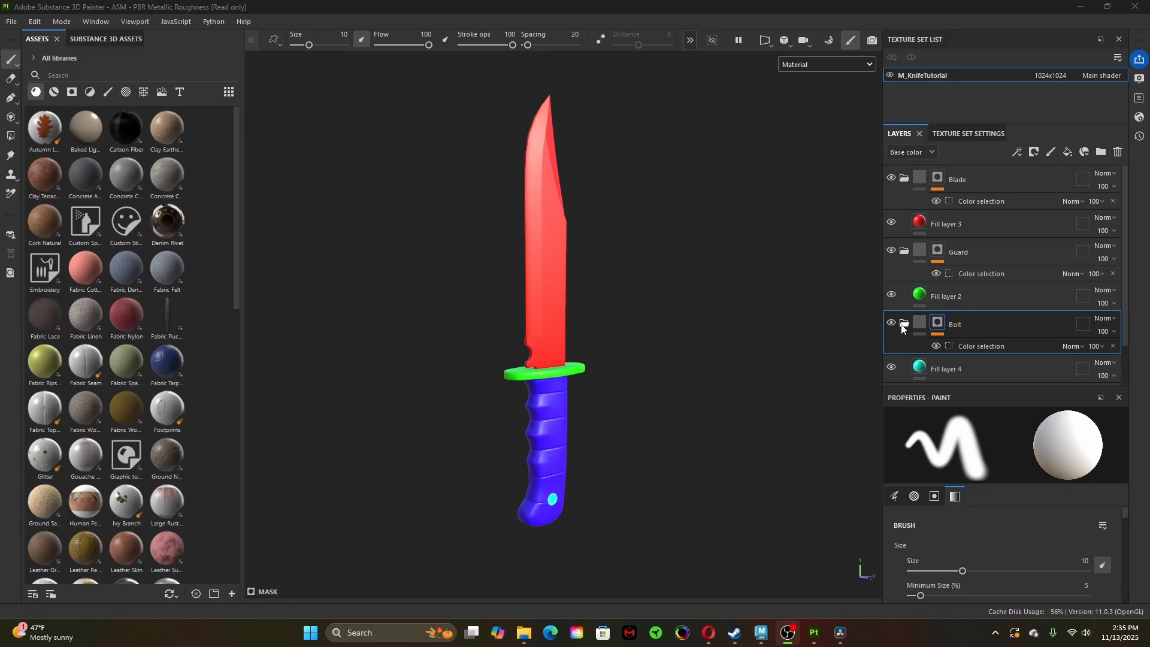
In Substance 3D Painter, set the base color of the Handle folder's fill layer to near-black and rename the layer RubberBase
left_click(903, 327)
scroll(679, 448, "up", 5)
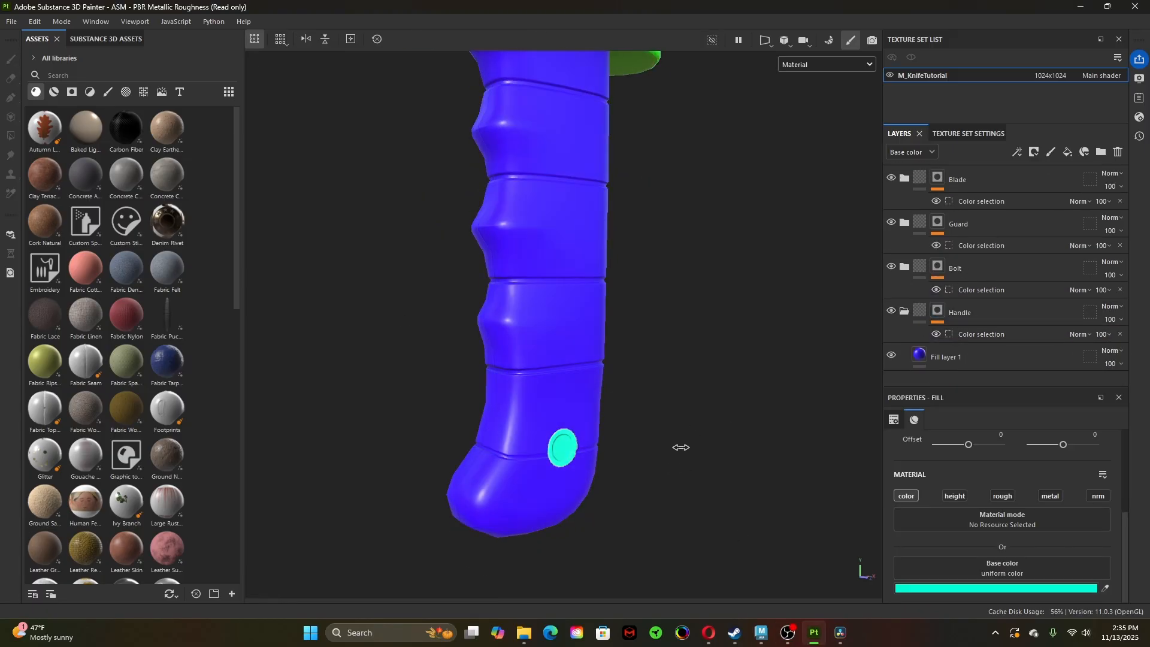
left_click(996, 588)
left_click_drag(971, 505, 944, 540)
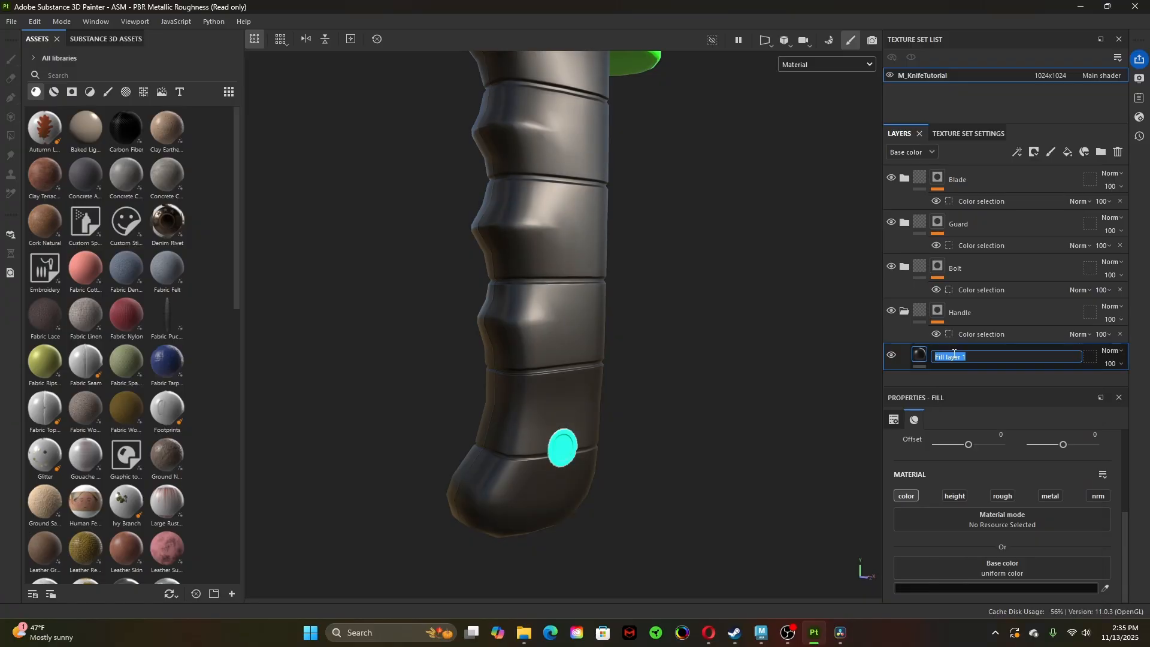
key("Return")
scroll(561, 394, "down", 3)
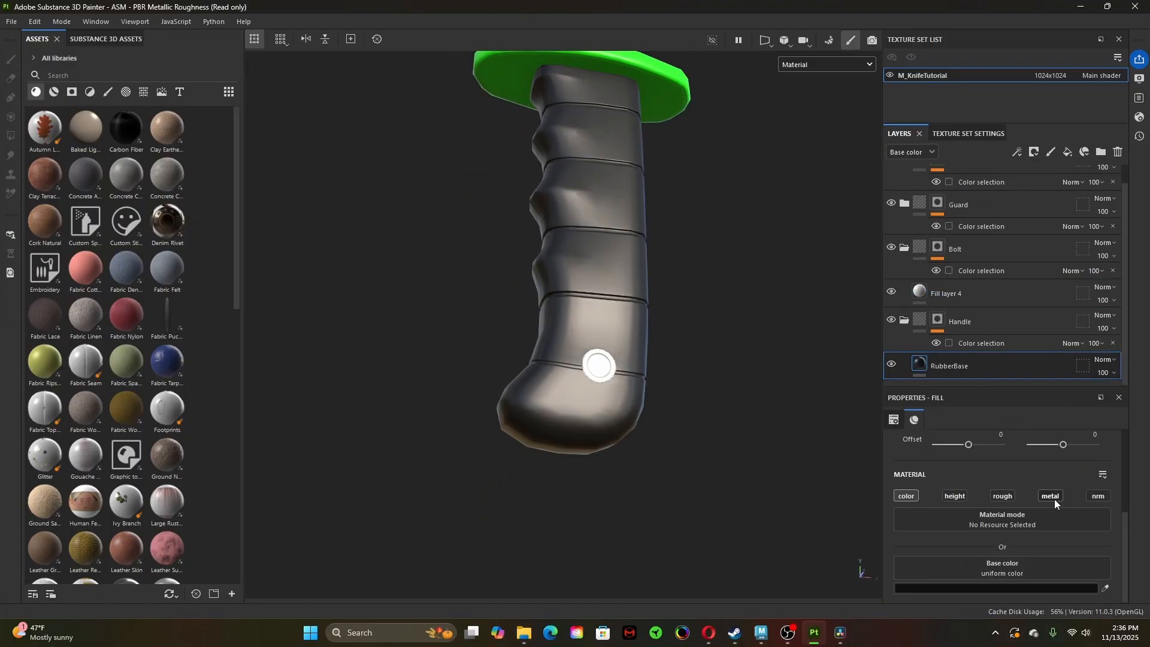
Enable the roughness channel on the RubberBase layer and raise its roughness for a matte rubber surface
left_click(1002, 496)
scroll(996, 533, "down", 2)
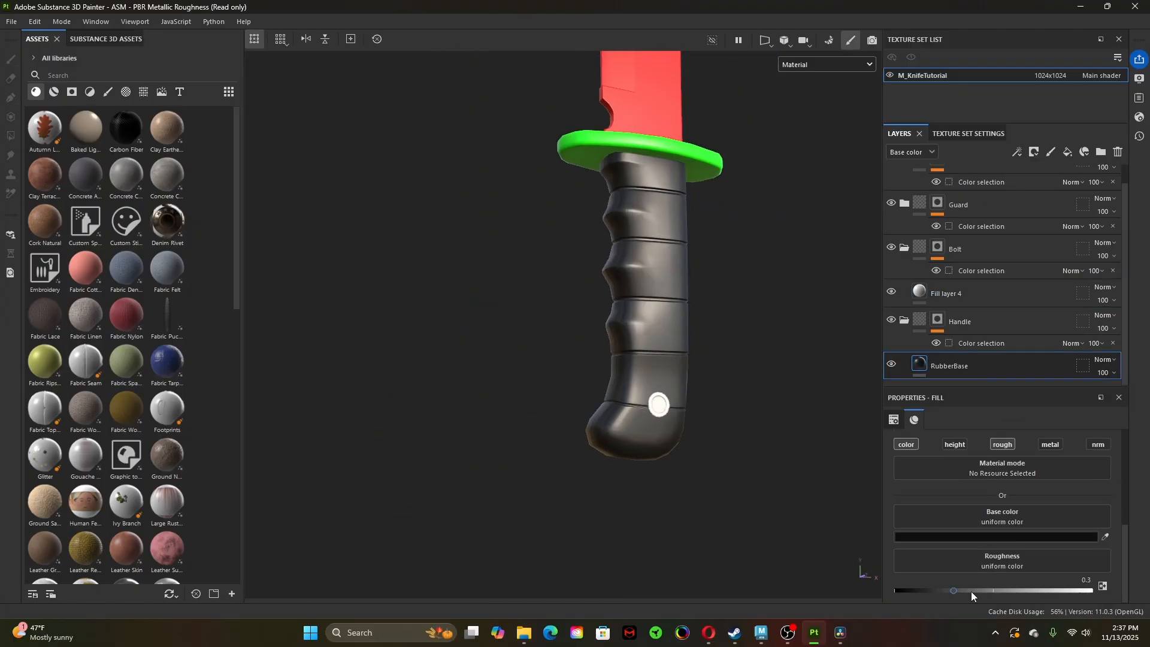
left_click_drag(971, 591, 892, 560)
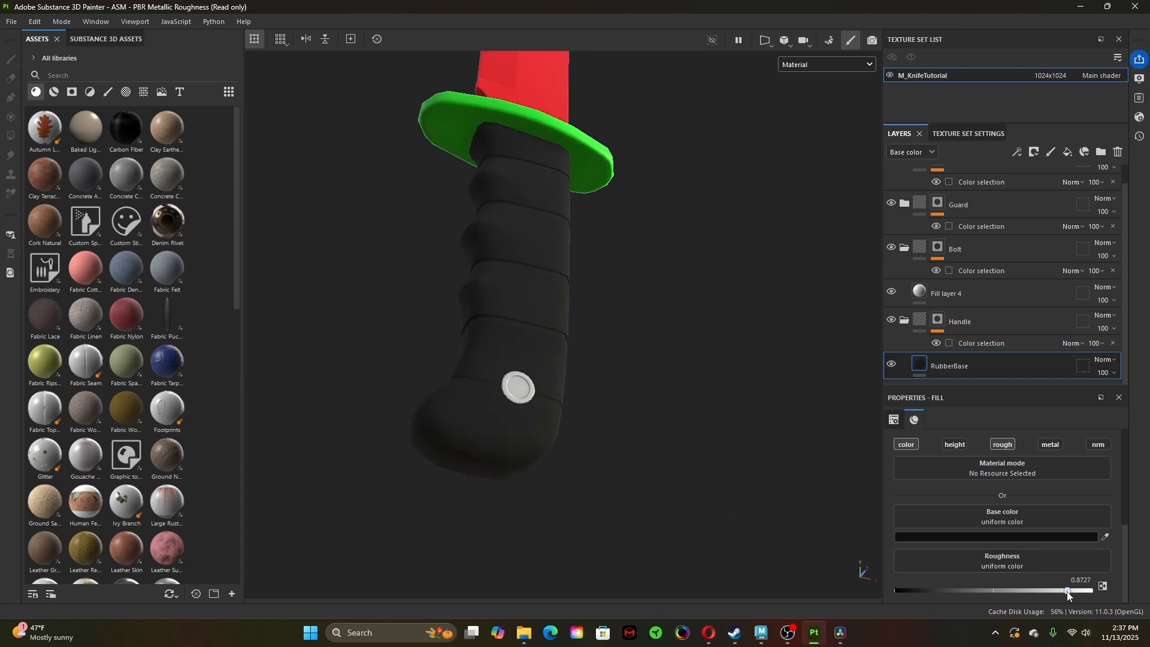
left_click_drag(1071, 591, 1039, 600)
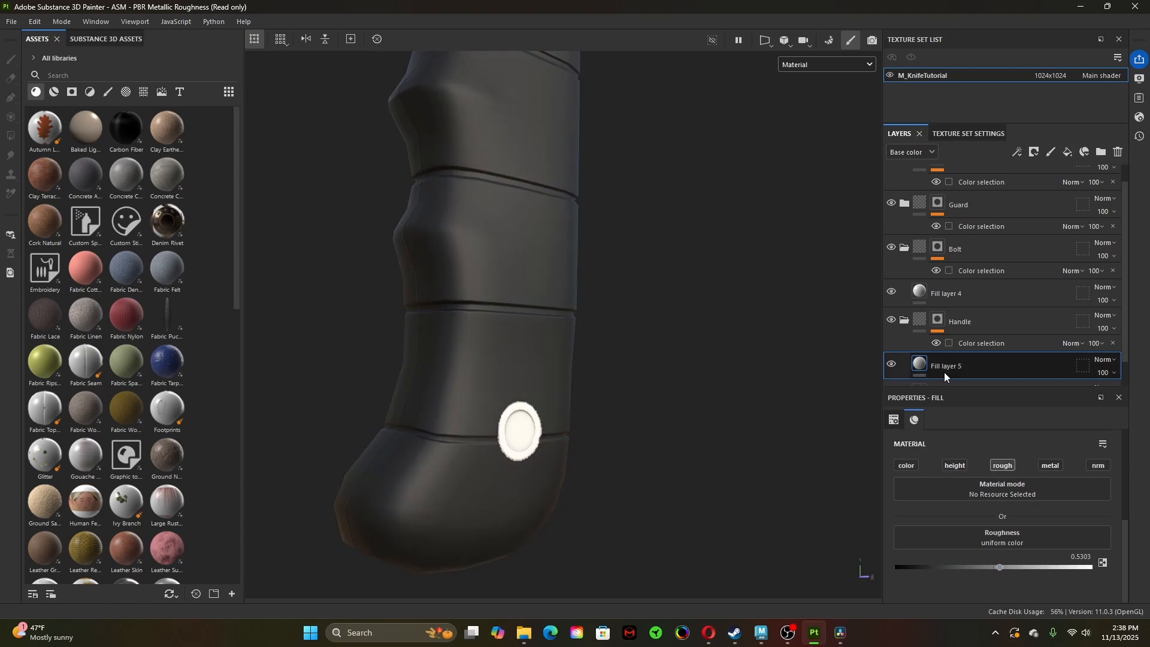
Add a fill to the mask of Fill layer 5 and set its grayscale to about 0.55
right_click(938, 335)
left_click(988, 414)
left_click_drag(1002, 528, 1007, 534)
mouse_move(1012, 538)
left_mouse_down()
mouse_move(1028, 544)
mouse_move(1004, 533)
left_mouse_up()
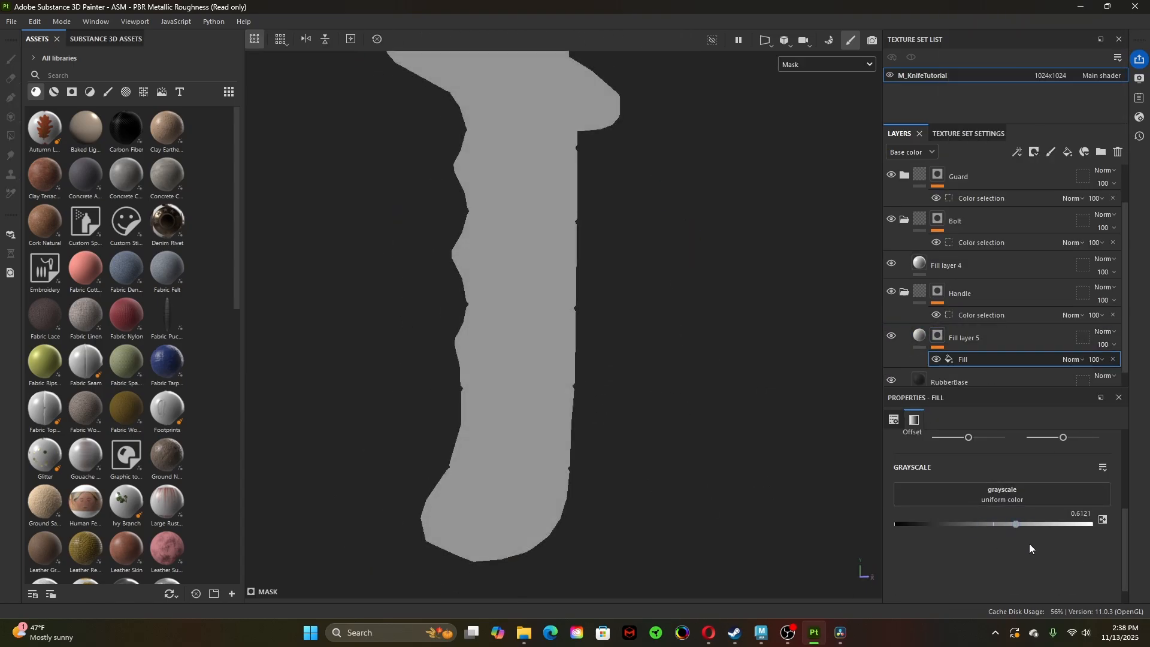
Search the grayscale resources for "noise" and apply Dirt 4 to the mask fill of Fill layer 5
left_click(1010, 502)
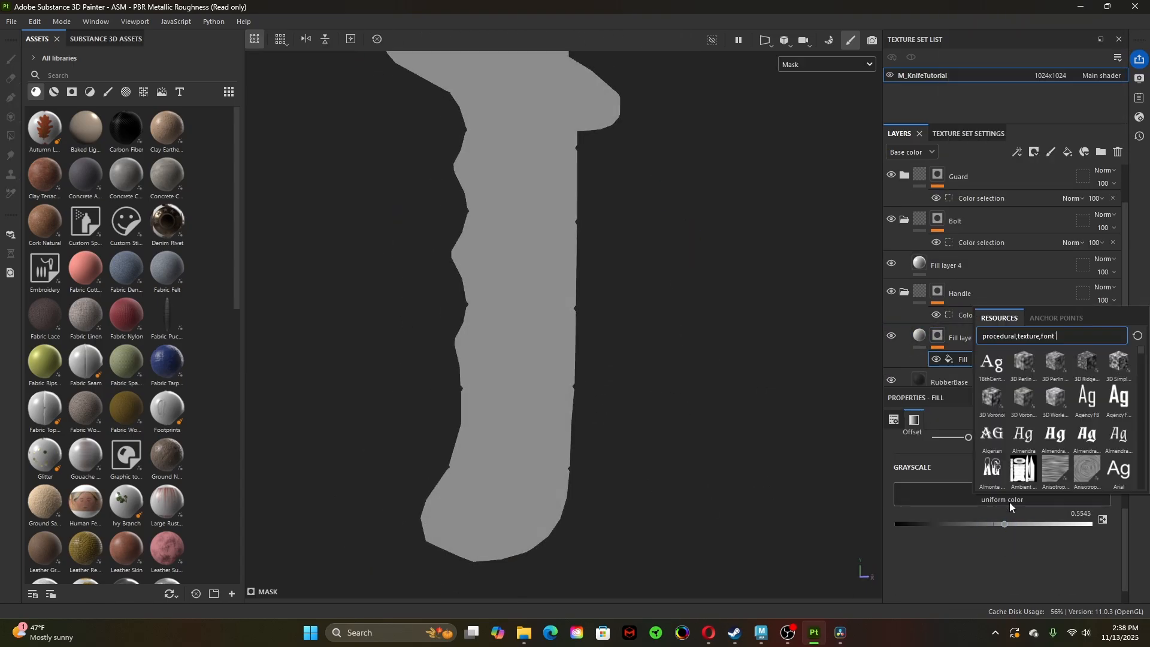
scroll(1106, 383, "down", 5)
left_click(1072, 336)
type("noise")
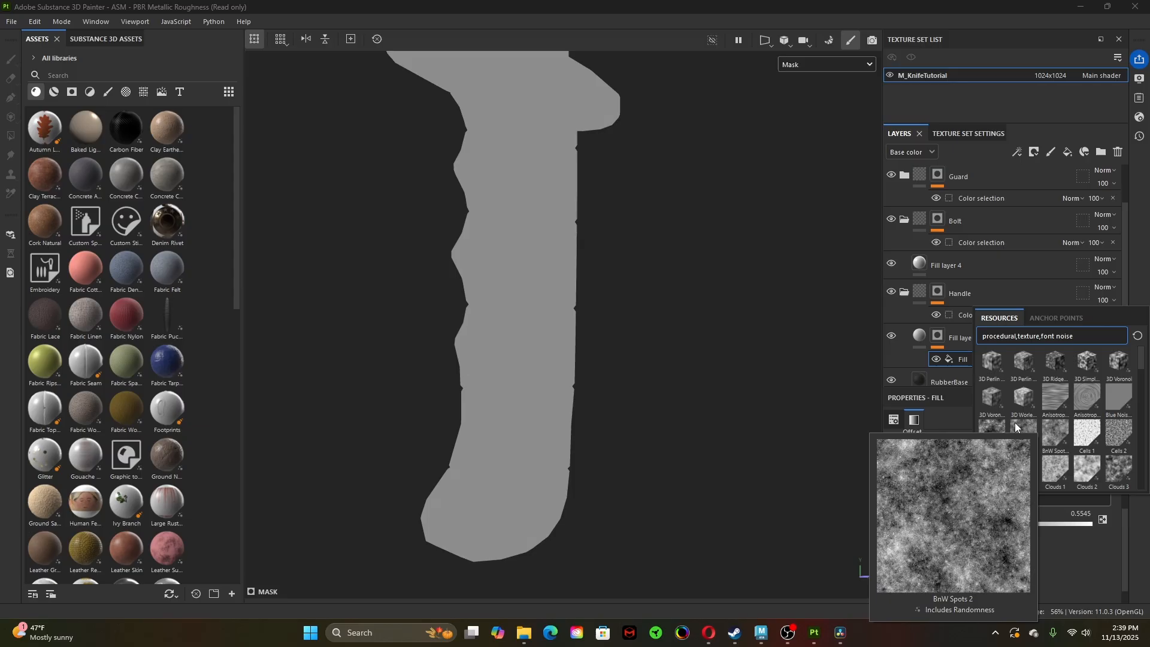
scroll(988, 424, "down", 3)
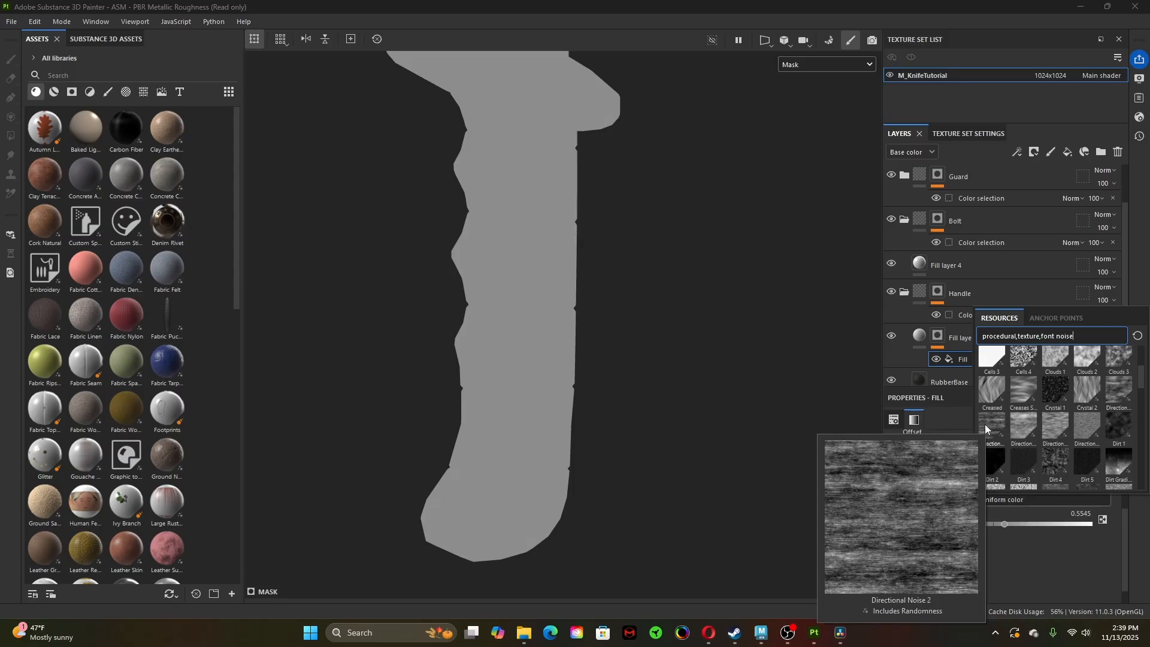
left_click(1049, 460)
left_click_drag(658, 383, 843, 386, "alt")
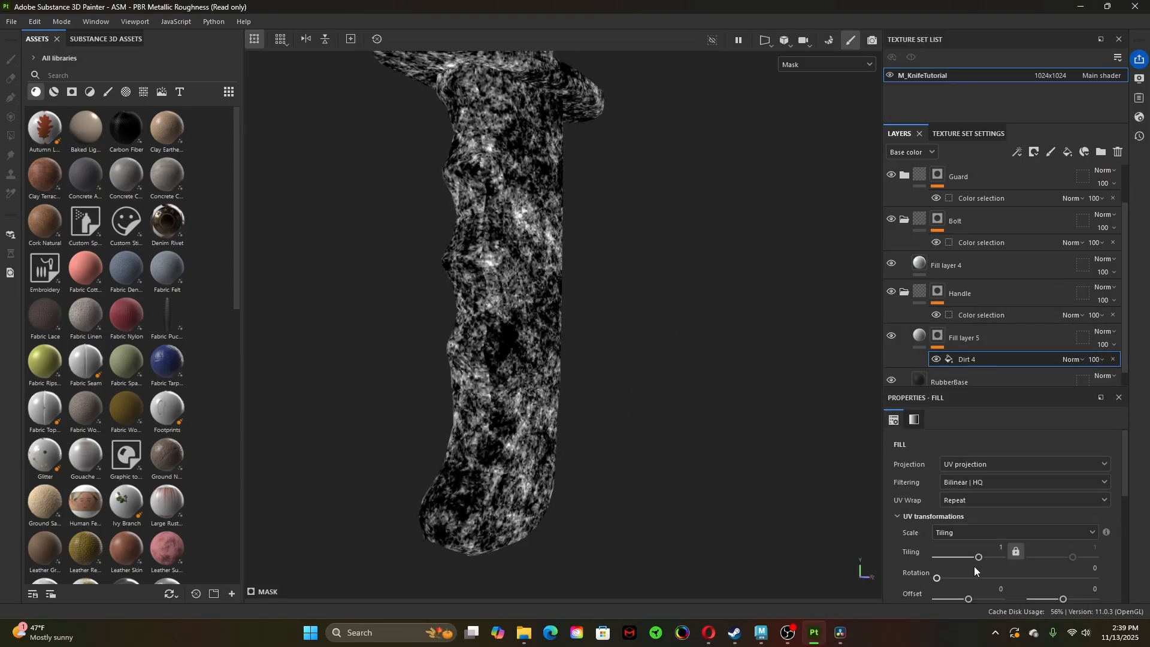
Change the projection mode of the Dirt 4 mask fill and check the roughness variation on the handle
left_click(1018, 464)
left_click(1001, 505)
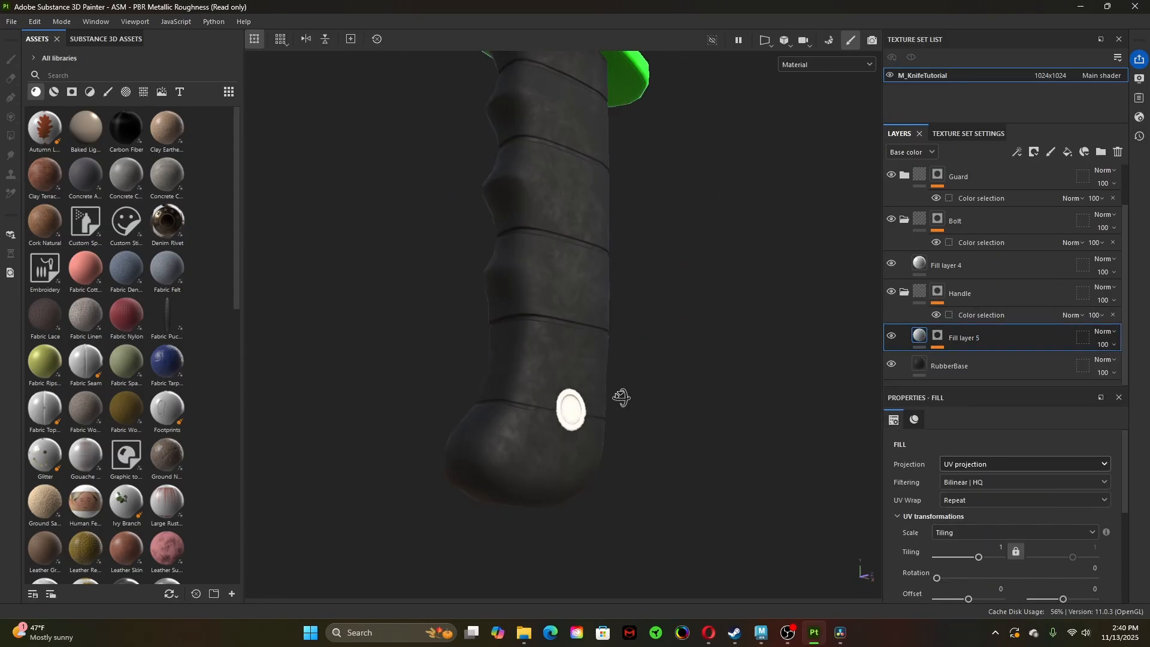
left_click_drag(621, 397, 659, 399, "alt")
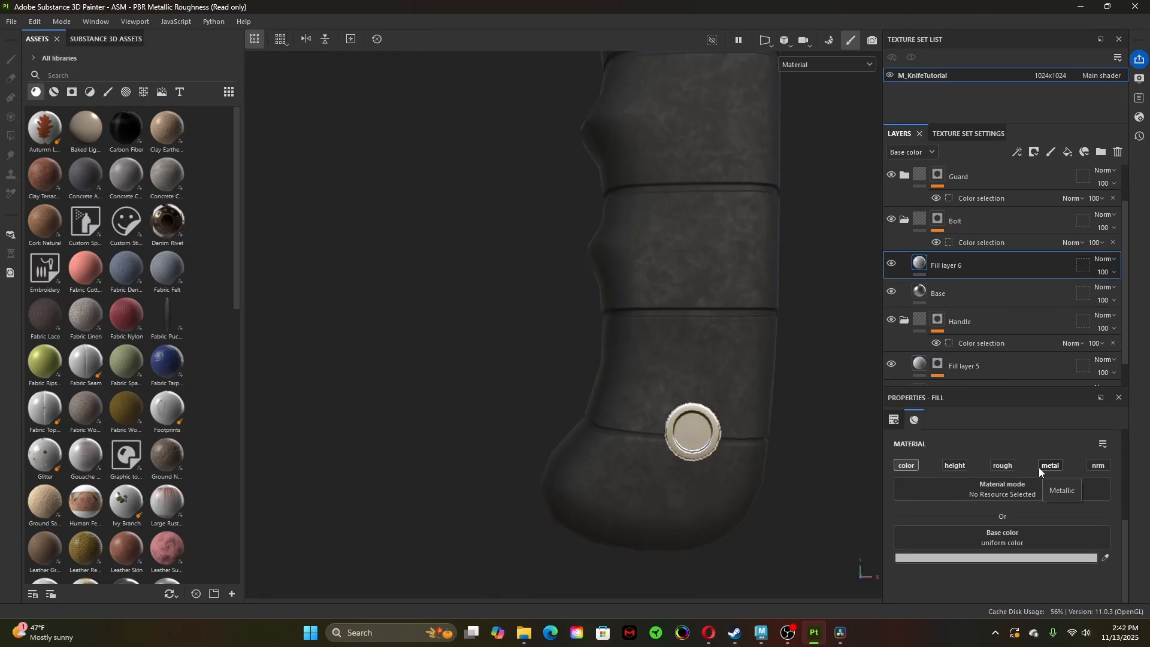
Set the base color of Fill layer 6 in the Bolt folder to a darker gray and adjust its roughness
left_click(996, 558)
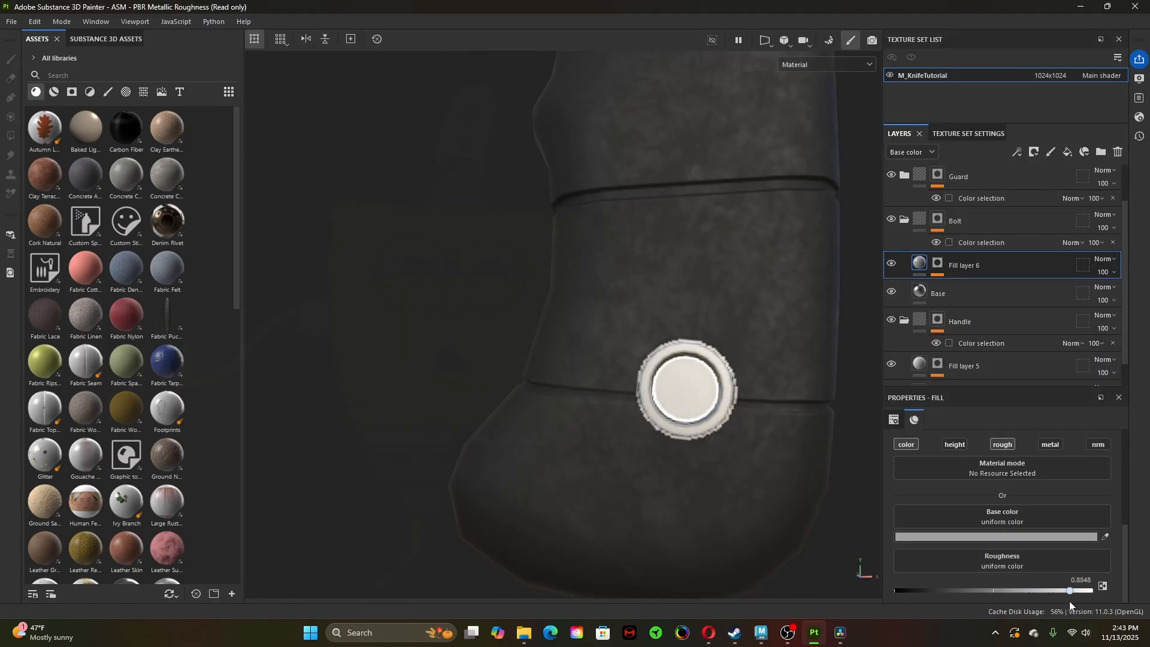
left_click_drag(1069, 601, 993, 594)
Add a generator to the mask of Fill layer 6 and open the selection of available generators
right_click(937, 262)
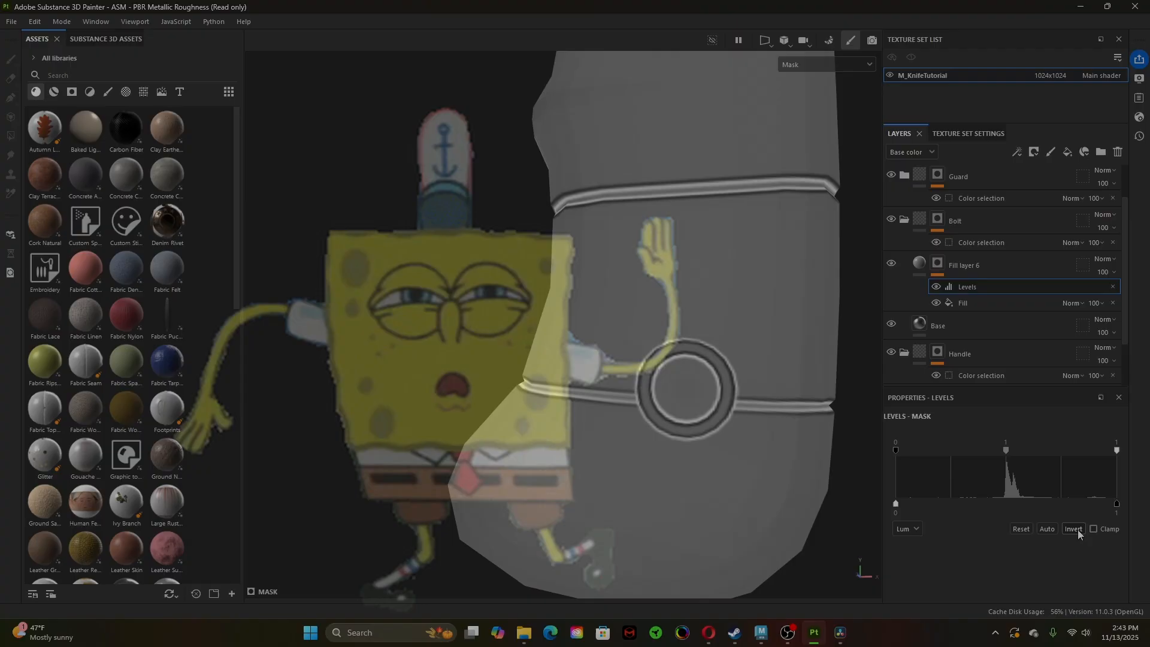
left_click(970, 268)
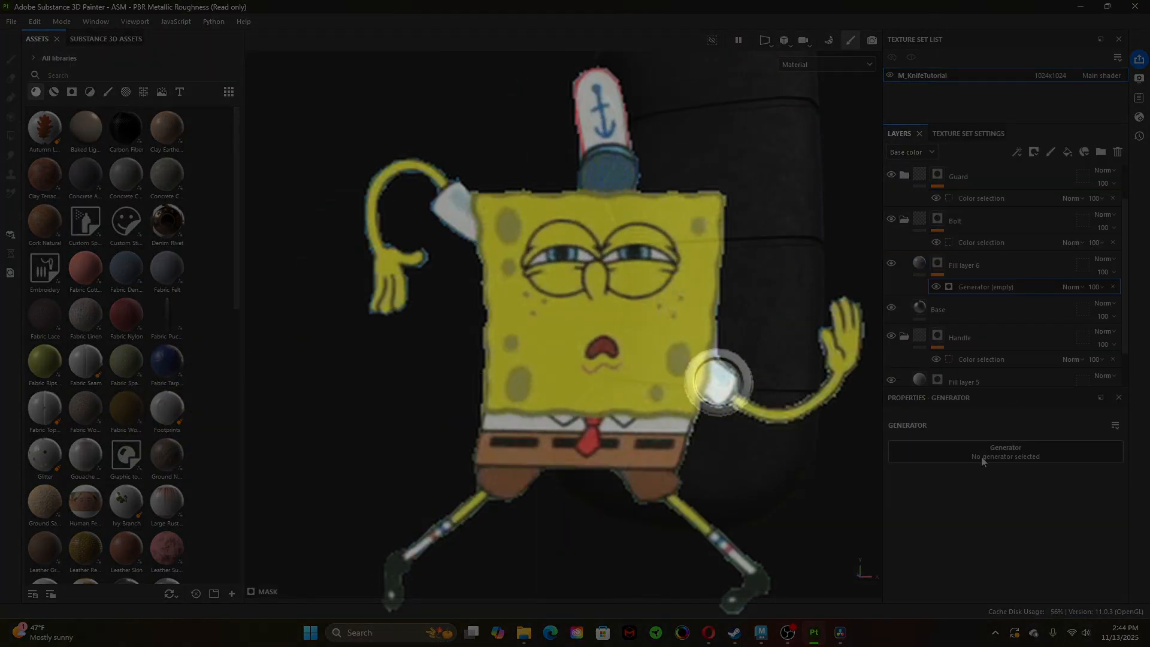
left_click(983, 462)
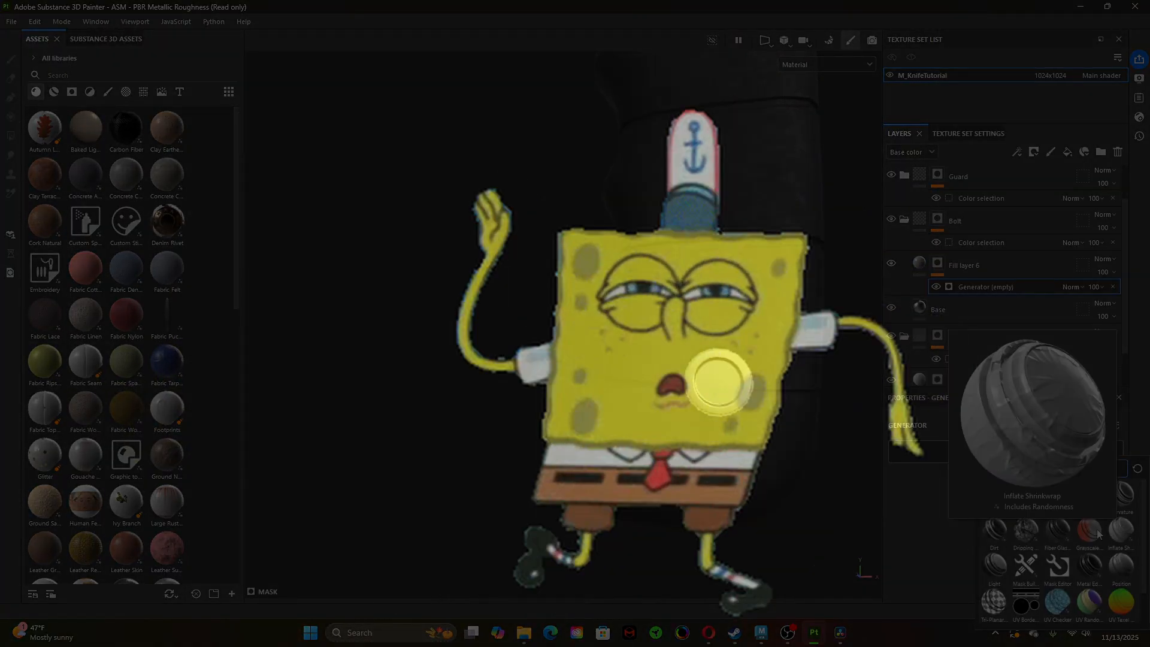